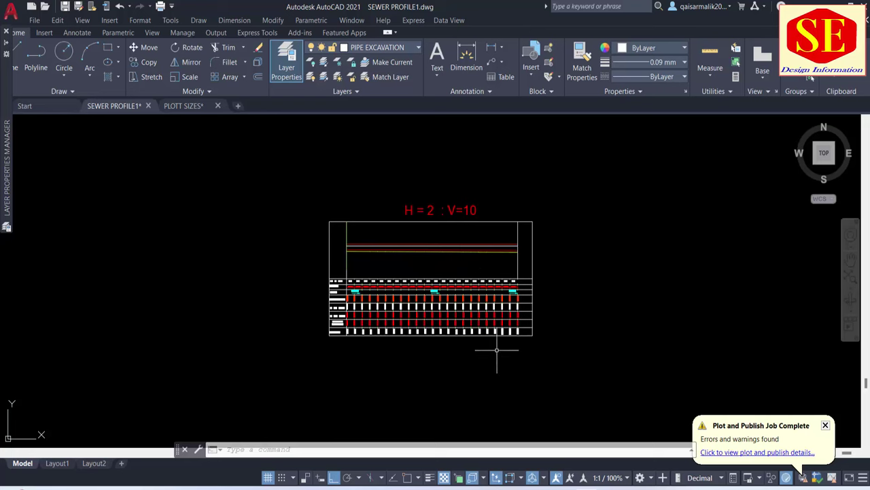
# Step: Switch to the PLOTT SIZES drawing and zoom in on its plan and profile sheet
pyautogui.click(184, 104)
pyautogui.scroll(3, 463, 288)
pyautogui.scroll(2, 463, 288)
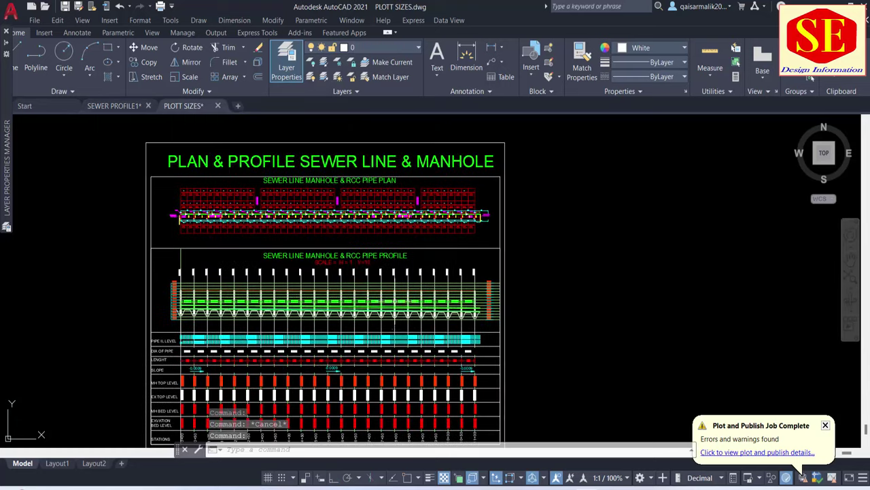
pyautogui.scroll(3, 281, 309)
pyautogui.scroll(2, 200, 272)
pyautogui.scroll(2, 191, 262)
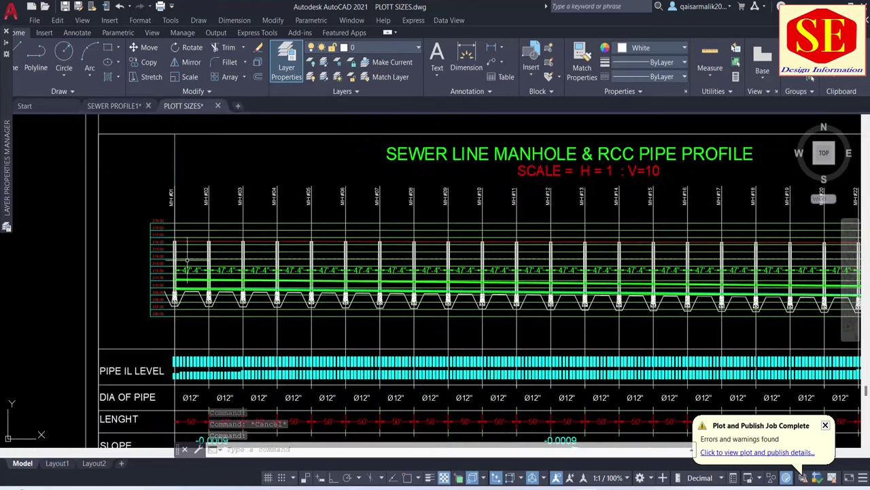
pyautogui.scroll(3, 187, 258)
pyautogui.scroll(-2, 284, 279)
pyautogui.scroll(-1, 371, 290)
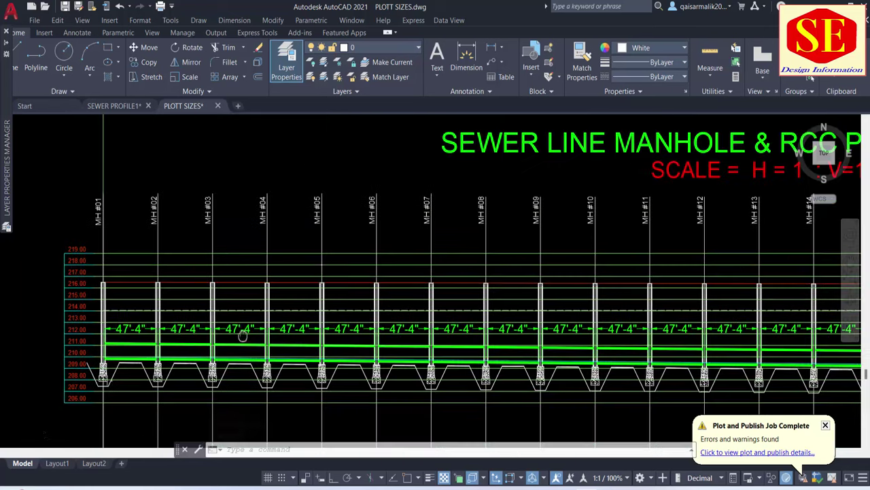
pyautogui.scroll(-3, 360, 272)
pyautogui.scroll(1, 361, 214)
pyautogui.scroll(4, 306, 274)
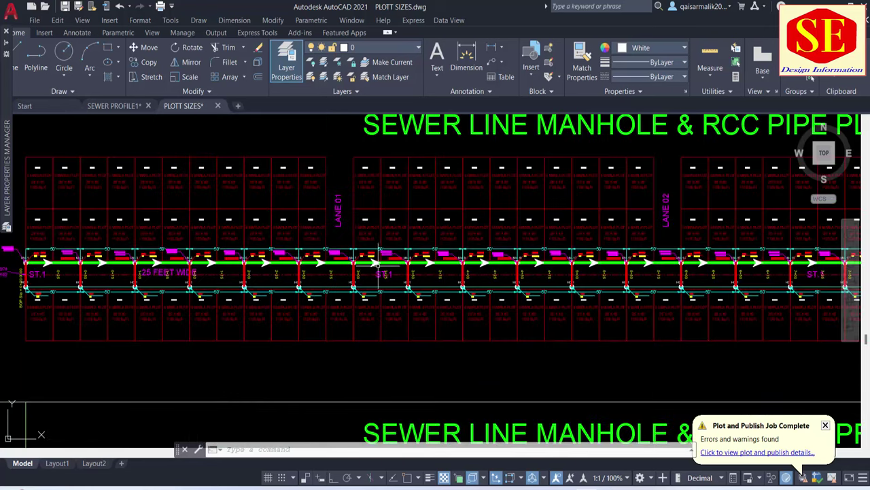
pyautogui.scroll(5, 379, 264)
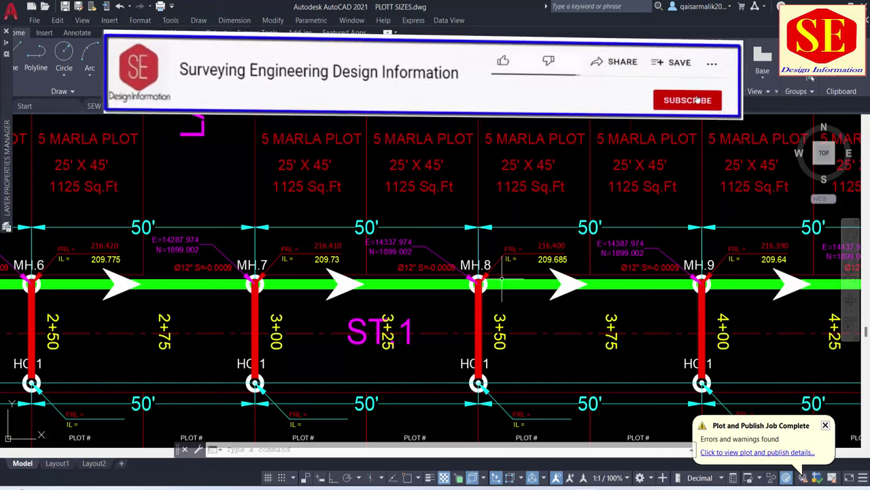
# Step: Zoom and pan to bring the profile's manholes and elevation labels into view
pyautogui.scroll(-5, 673, 316)
pyautogui.scroll(5, 586, 365)
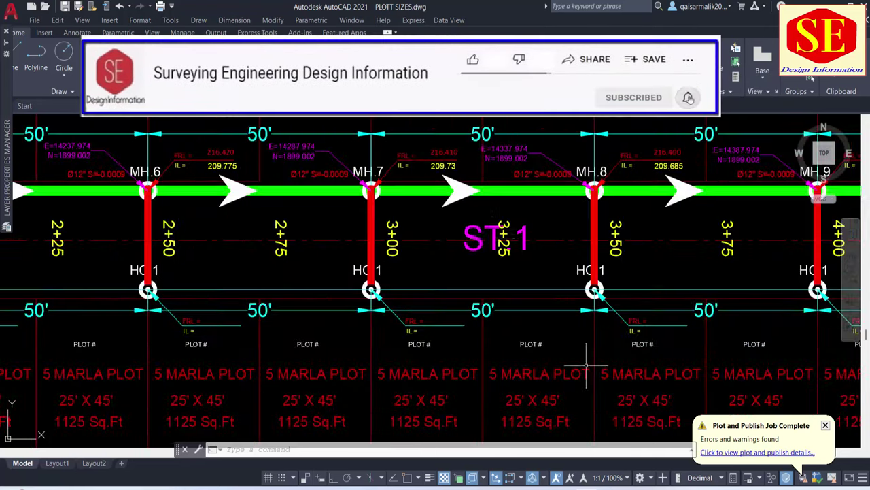
pyautogui.scroll(-5, 468, 258)
pyautogui.scroll(-5, 333, 234)
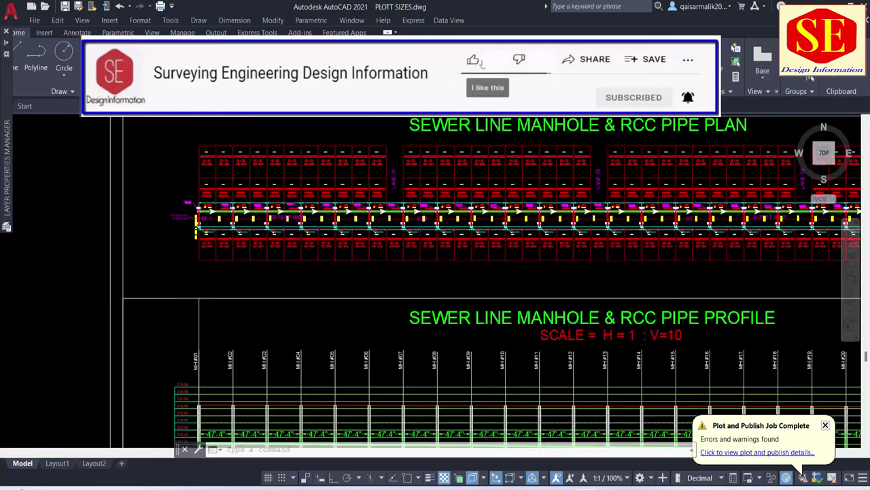
pyautogui.scroll(-2, 402, 243)
pyautogui.moveTo(401, 243); pyautogui.dragTo(402, 227, button='middle')
pyautogui.scroll(5, 280, 338)
pyautogui.scroll(3, 281, 338)
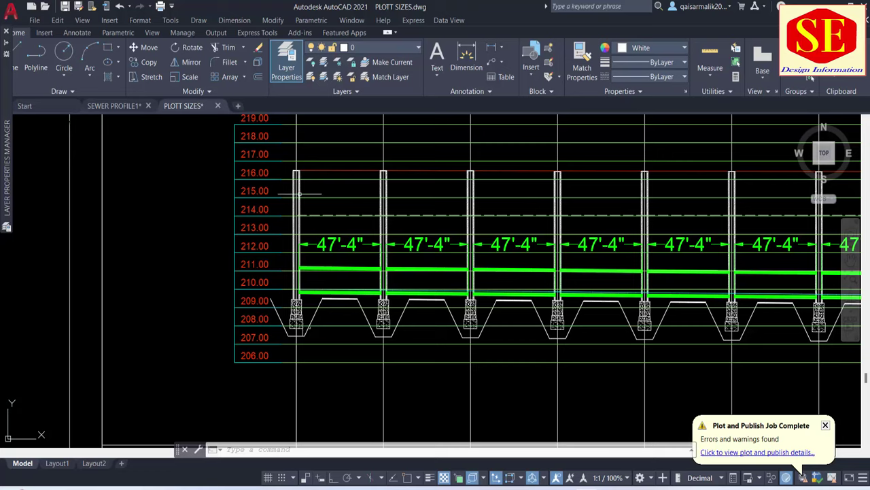
# Step: Bring up FOR SEWER.pdf in Edge and scroll up through its pages
pyautogui.click(462, 471)
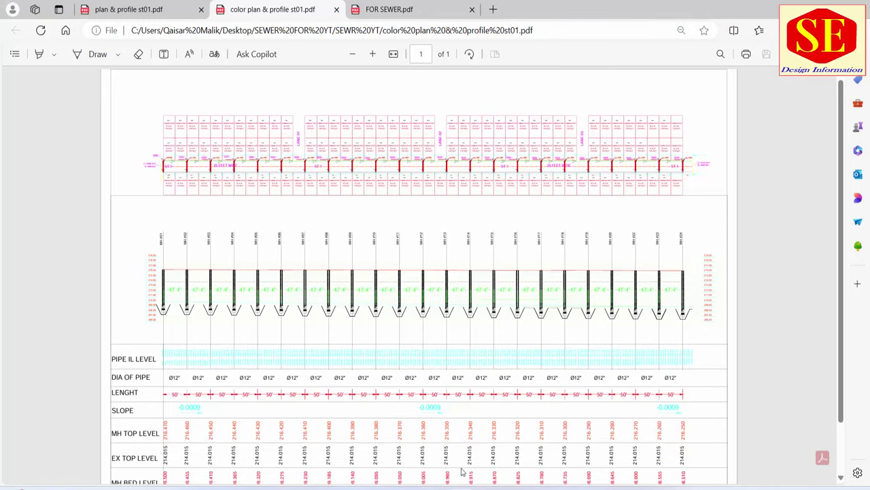
pyautogui.click(408, 9)
pyautogui.scroll(-3, 415, 245)
pyautogui.scroll(3, 415, 244)
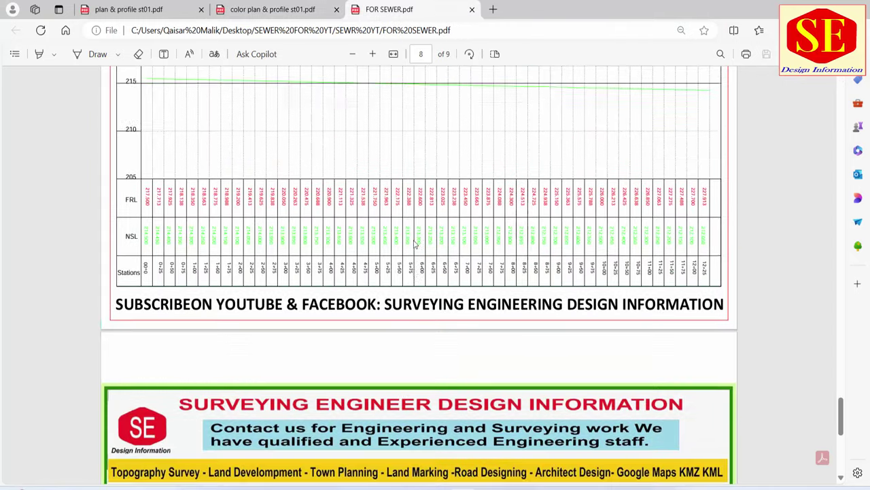
pyautogui.scroll(5, 415, 245)
pyautogui.scroll(5, 416, 244)
pyautogui.scroll(5, 416, 245)
pyautogui.scroll(5, 415, 243)
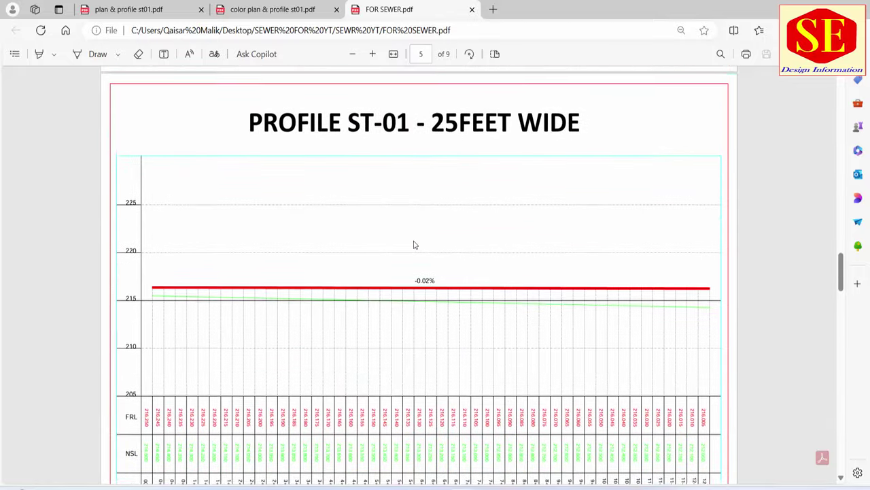
pyautogui.scroll(5, 414, 244)
pyautogui.scroll(2, 415, 246)
# Step: Scroll through the profile, typical detail and road cross-section pages, then return to AutoCAD
pyautogui.scroll(-1, 340, 264)
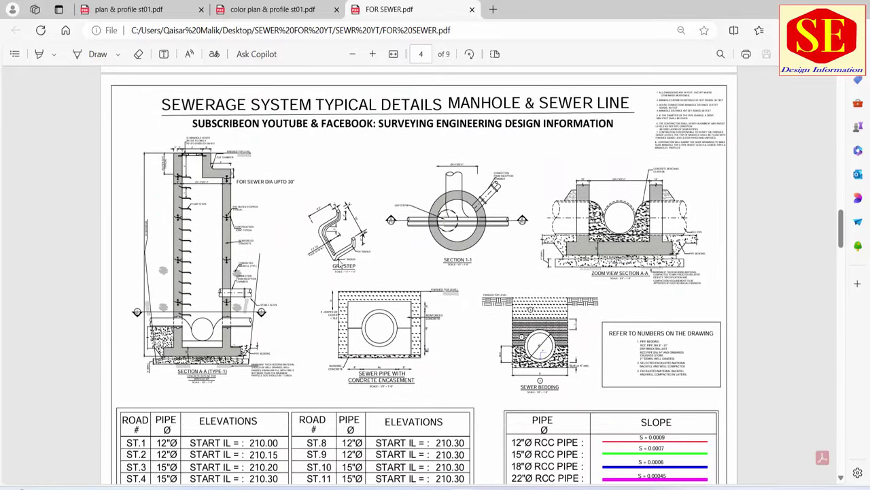
pyautogui.scroll(3, 432, 329)
pyautogui.scroll(5, 432, 329)
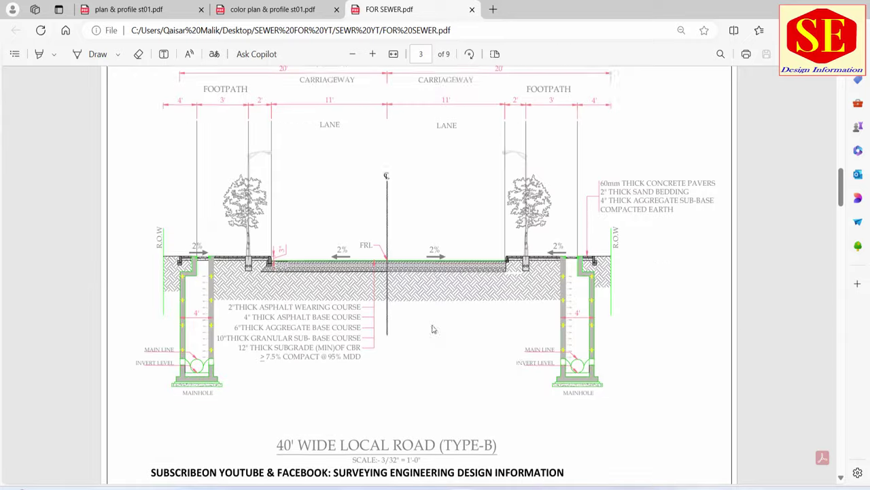
pyautogui.scroll(5, 433, 329)
pyautogui.scroll(5, 433, 329)
pyautogui.scroll(5, 432, 329)
pyautogui.scroll(-5, 439, 295)
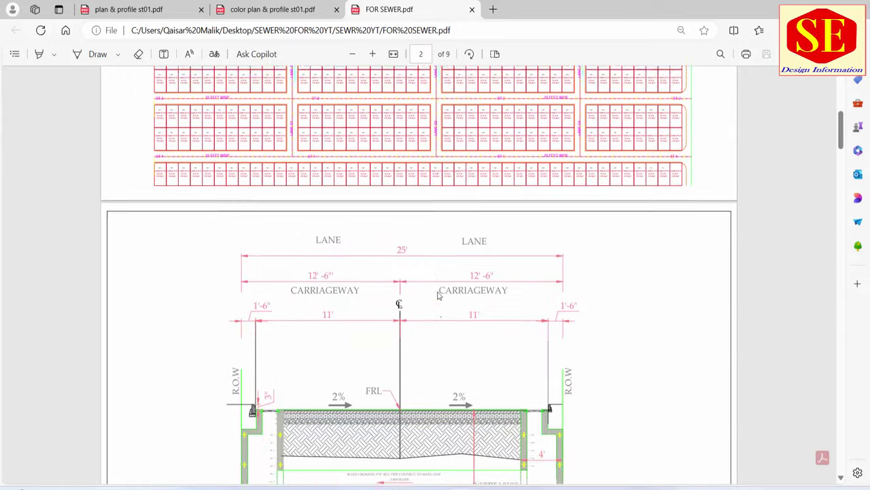
pyautogui.scroll(-5, 439, 295)
pyautogui.scroll(-3, 439, 295)
pyautogui.hotkey('alt', 'Tab')
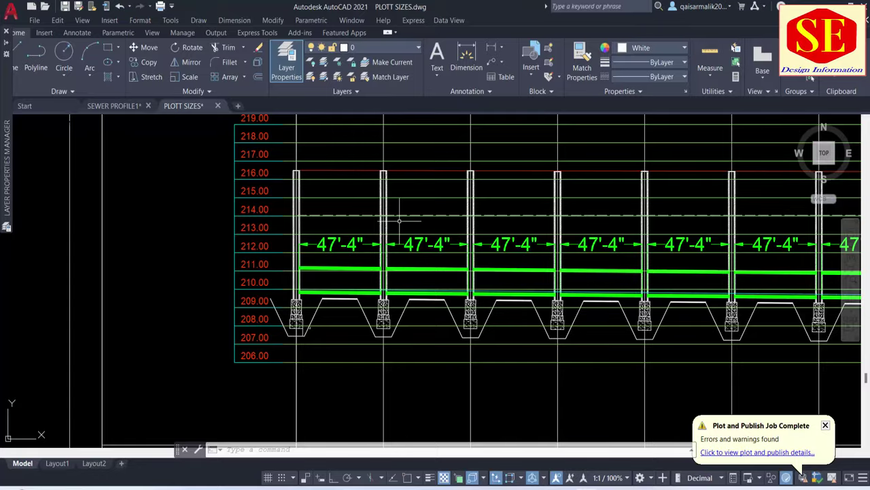
# Step: Pan and zoom across the PLOTT SIZES profile sheet to recentre it
pyautogui.moveTo(270, 281); pyautogui.dragTo(253, 281, button='middle')
pyautogui.scroll(-5, 253, 281)
pyautogui.scroll(1, 442, 214)
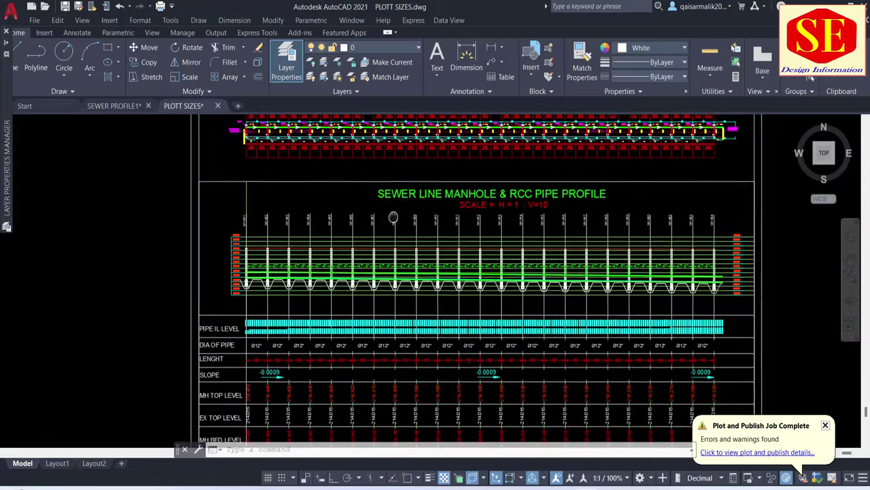
pyautogui.scroll(1, 319, 234)
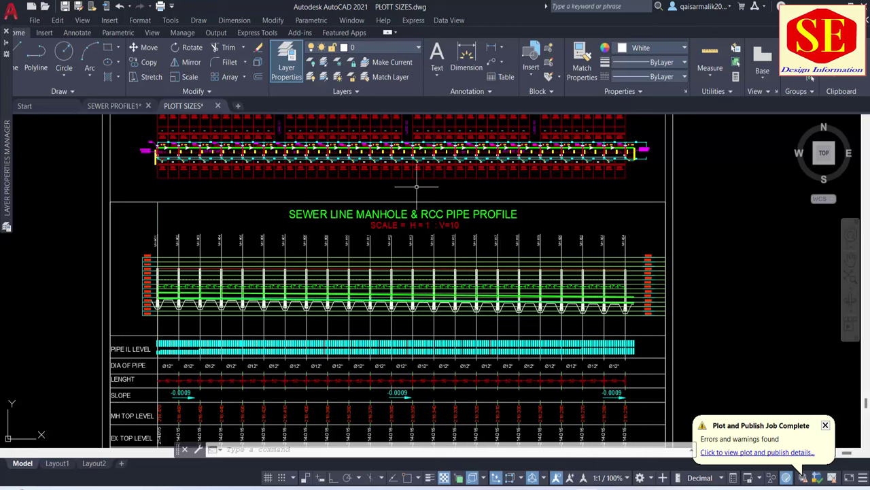
pyautogui.scroll(-1, 416, 180)
pyautogui.scroll(-4, 416, 180)
pyautogui.scroll(5, 147, 165)
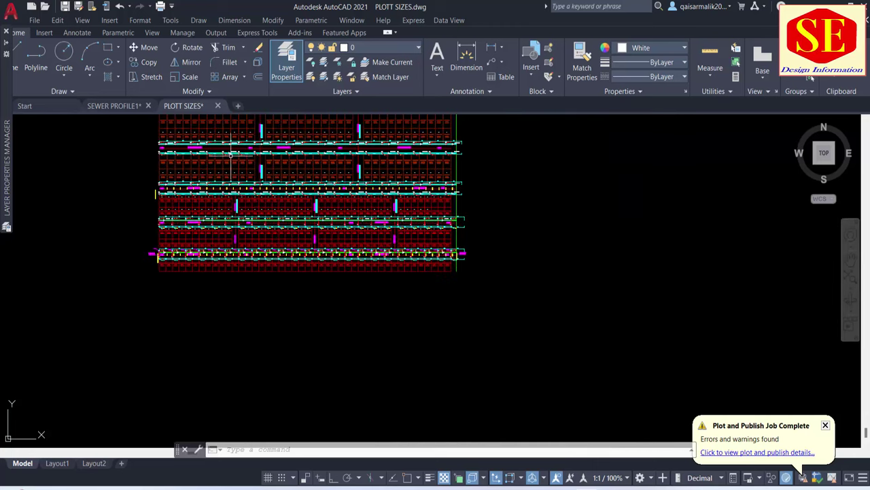
pyautogui.scroll(-2, 217, 181)
pyautogui.scroll(-2, 214, 176)
pyautogui.moveTo(683, 263); pyautogui.dragTo(575, 277, button='middle')
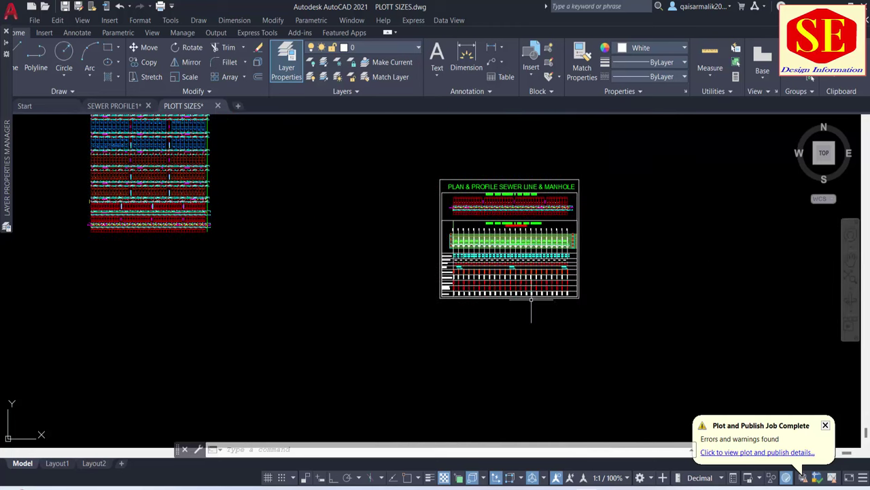
pyautogui.scroll(4, 531, 299)
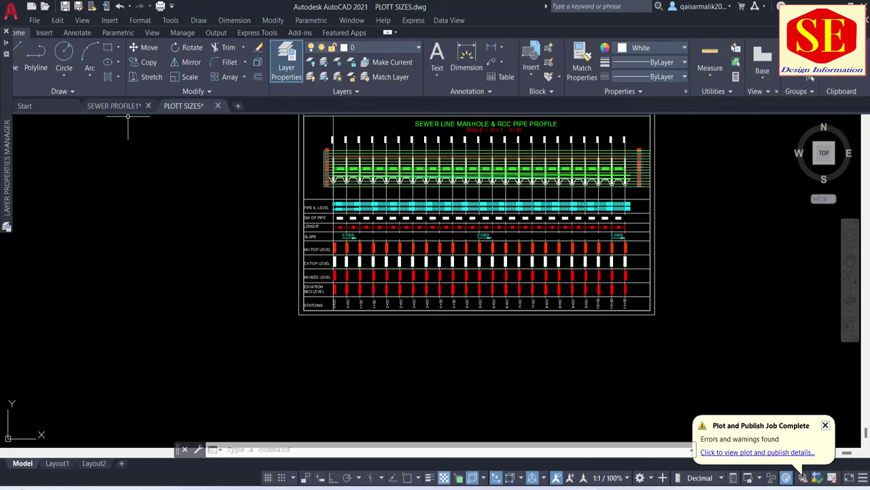
# Step: Check the plan title and profile data table rows, then switch to the SEWER PROFILE1 drawing
pyautogui.moveTo(499, 230)
pyautogui.mouseDown(button='middle')
pyautogui.moveTo(469, 286)
pyautogui.moveTo(469, 327)
pyautogui.mouseUp(button='middle')
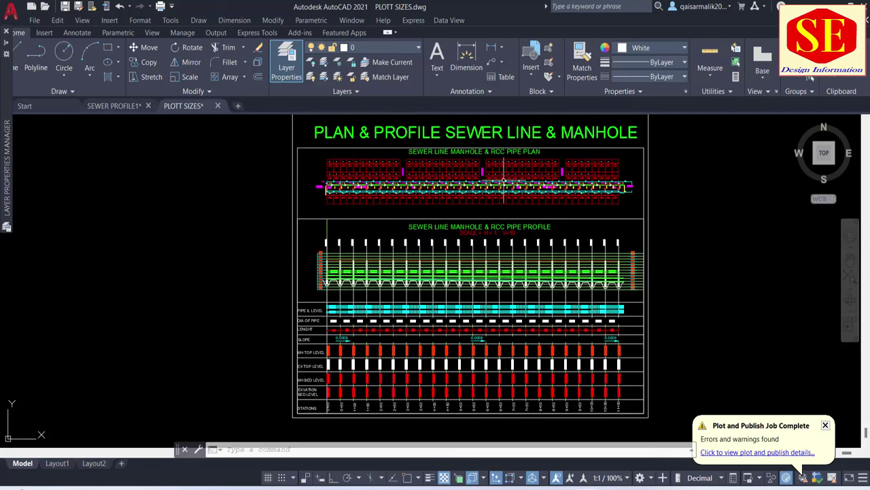
pyautogui.scroll(3, 459, 149)
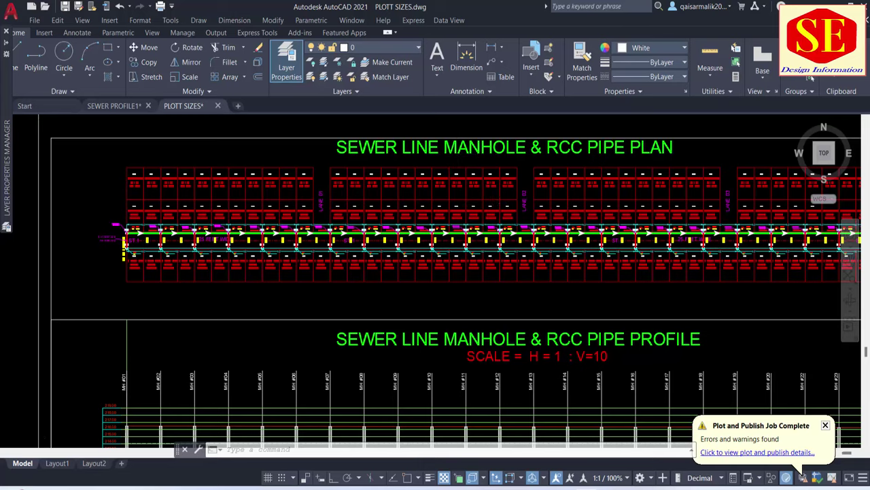
pyautogui.scroll(-1, 487, 201)
pyautogui.moveTo(505, 359); pyautogui.dragTo(497, 234, button='middle')
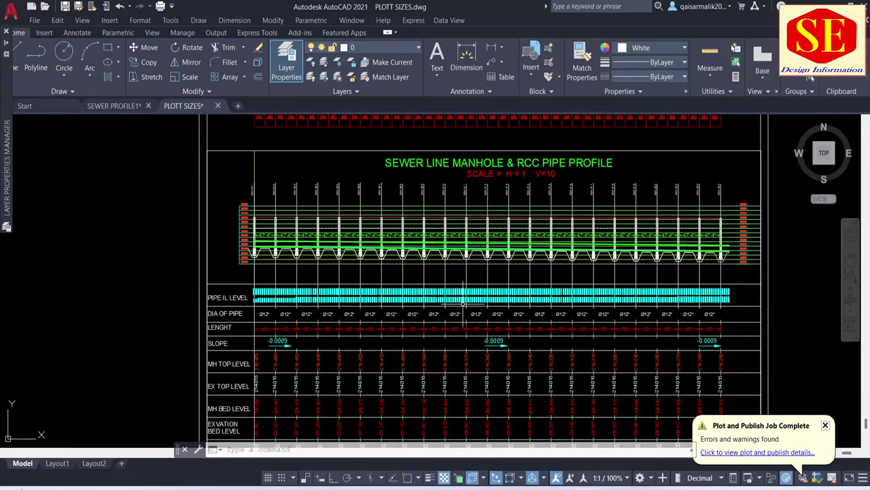
pyautogui.click(113, 106)
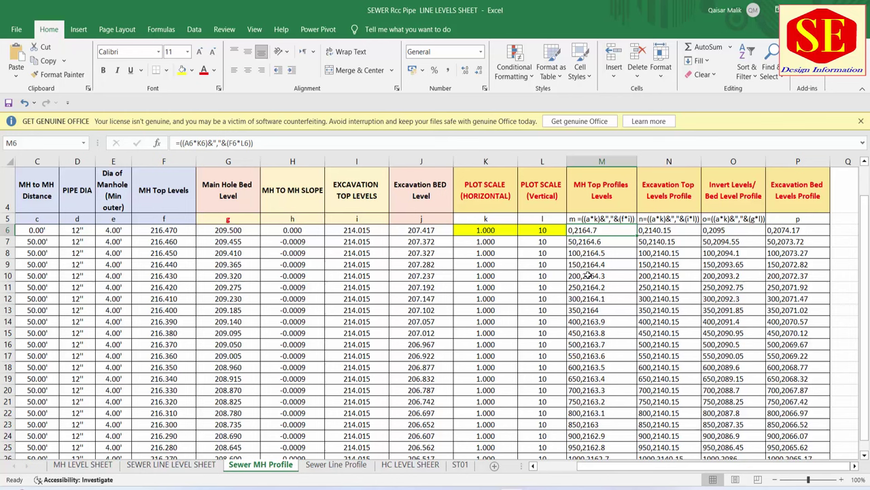
# Step: Select the horizontal and vertical plot scale and profile level coordinate columns, and inspect the I11 formula
pyautogui.moveTo(498, 182); pyautogui.dragTo(521, 299)
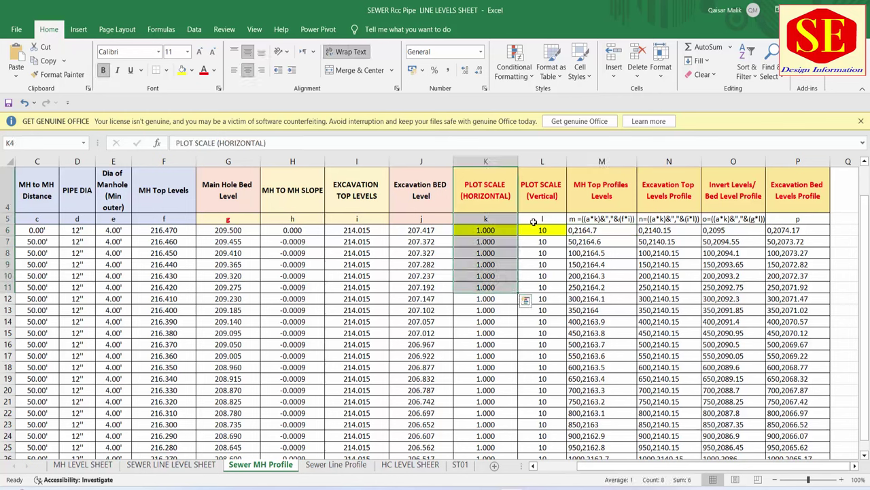
pyautogui.click(546, 179)
pyautogui.moveTo(546, 179); pyautogui.dragTo(574, 334)
pyautogui.moveTo(602, 187); pyautogui.dragTo(735, 253)
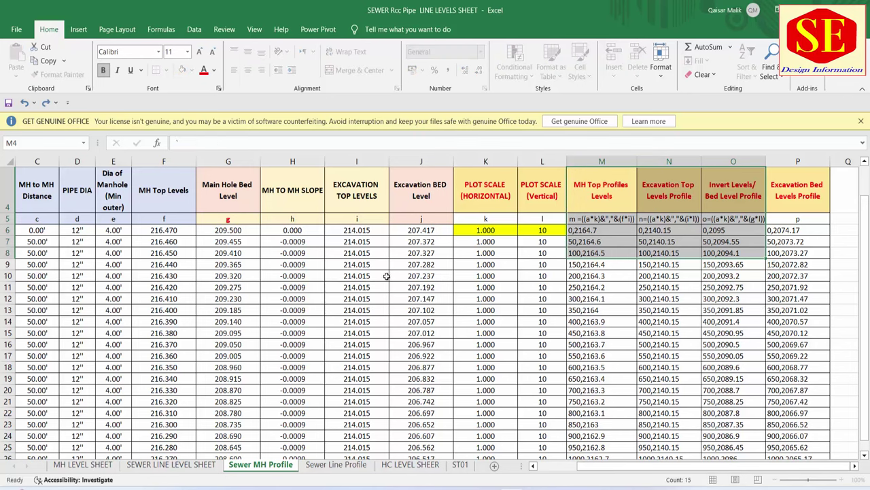
pyautogui.scroll(-1, 414, 253)
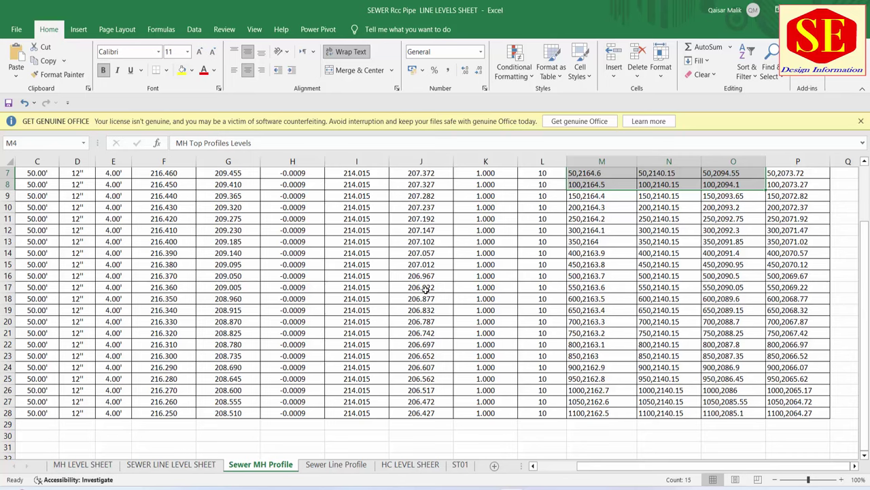
pyautogui.scroll(2, 361, 286)
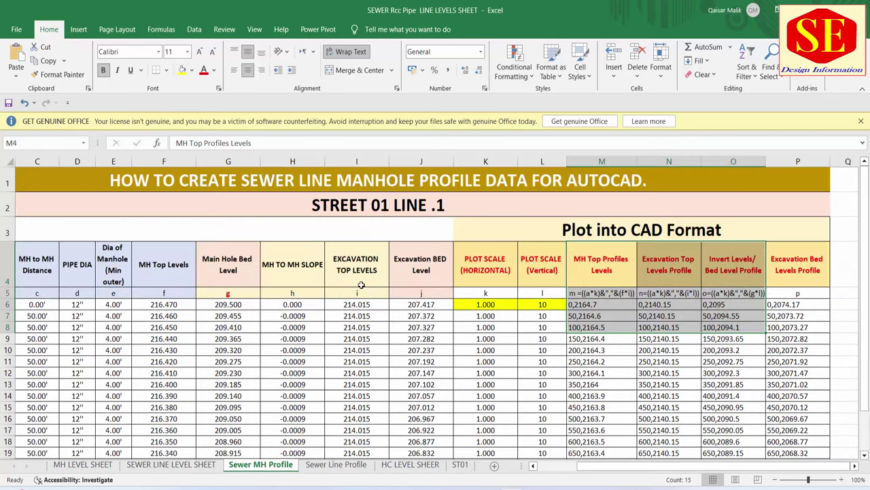
pyautogui.click(371, 365)
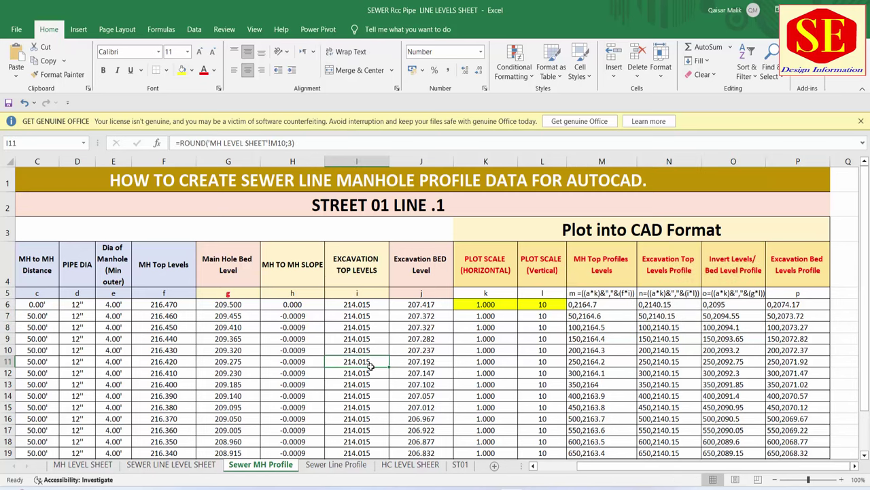
# Step: Browse the level sheets, Sewer MH Profile, Sewer Line Profile, HC LEVEL SHEER and ST01 sheets, then return to AutoCAD
pyautogui.click(101, 466)
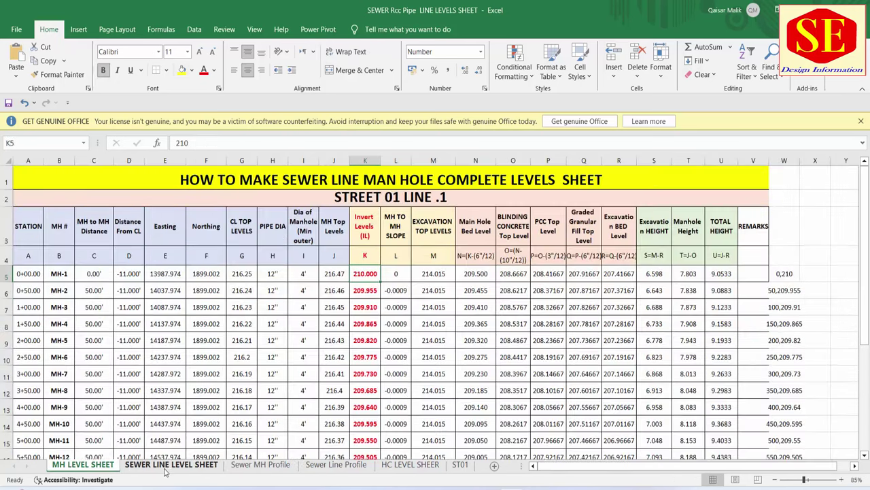
pyautogui.click(167, 466)
pyautogui.click(260, 464)
pyautogui.click(336, 464)
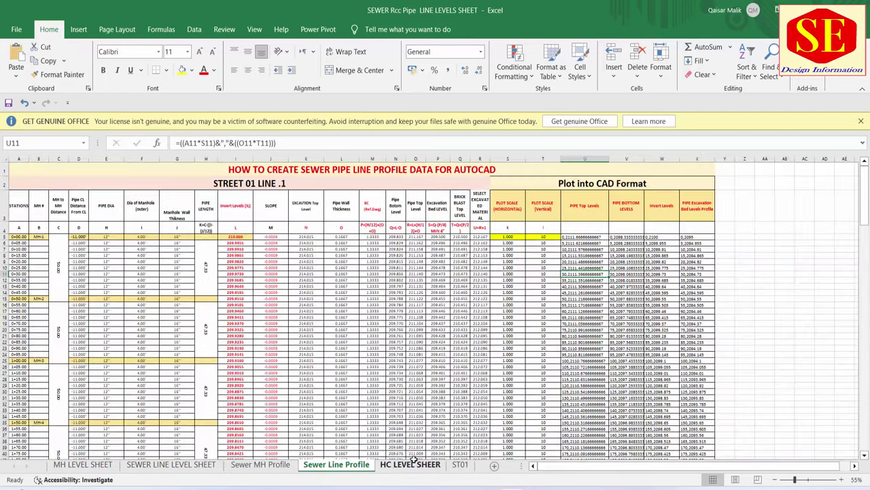
pyautogui.click(411, 464)
pyautogui.click(461, 466)
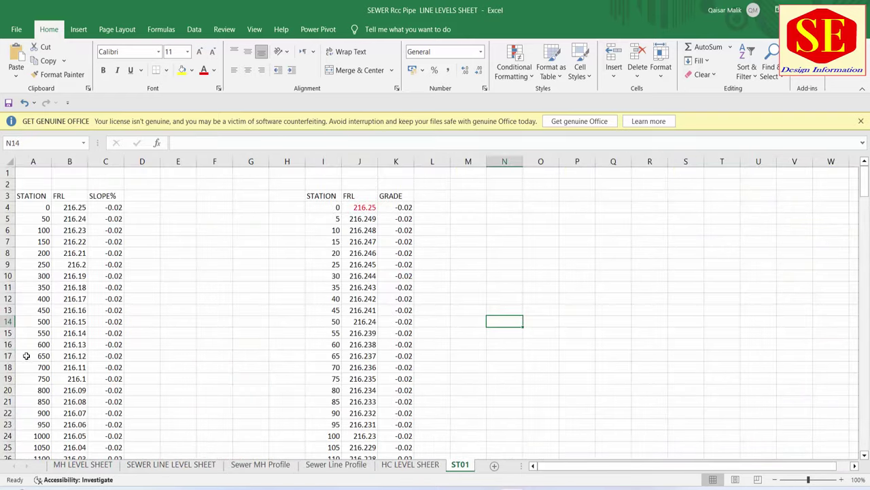
pyautogui.click(78, 465)
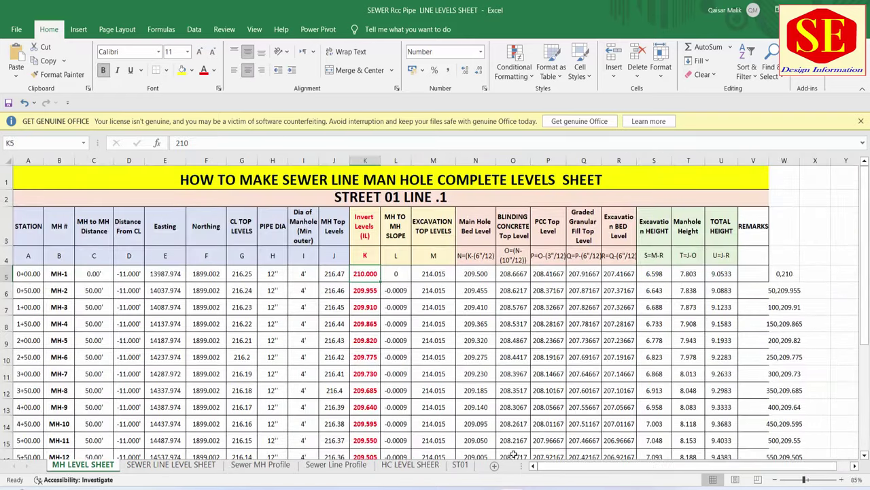
pyautogui.hotkey('alt', 'Tab')
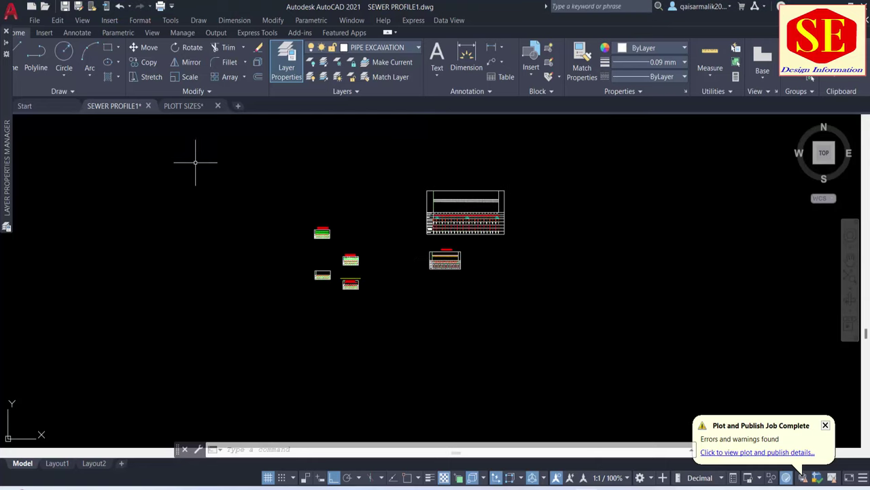
# Step: Switch to the PLOTT SIZES drawing and pan across its plot layout to the large profile sheet
pyautogui.click(182, 106)
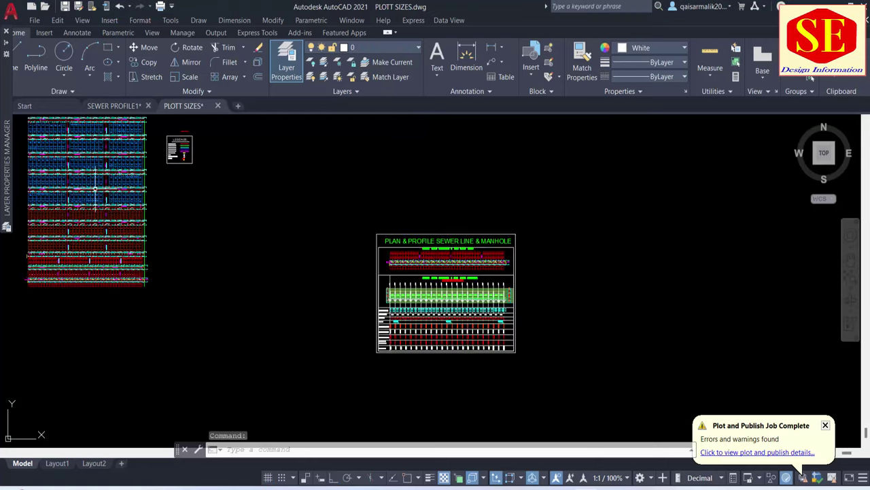
pyautogui.moveTo(75, 260); pyautogui.dragTo(252, 330, button='middle')
pyautogui.scroll(-1, 253, 331)
pyautogui.scroll(3, 252, 330)
pyautogui.scroll(3, 245, 334)
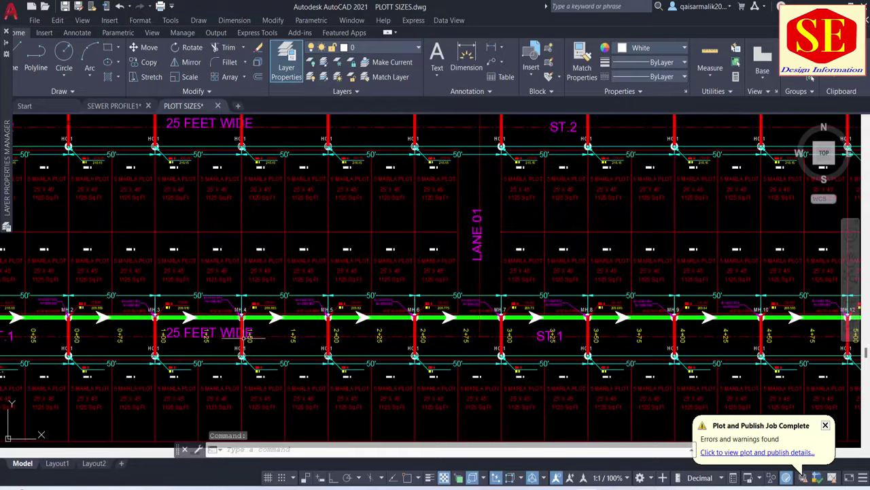
pyautogui.scroll(-5, 272, 320)
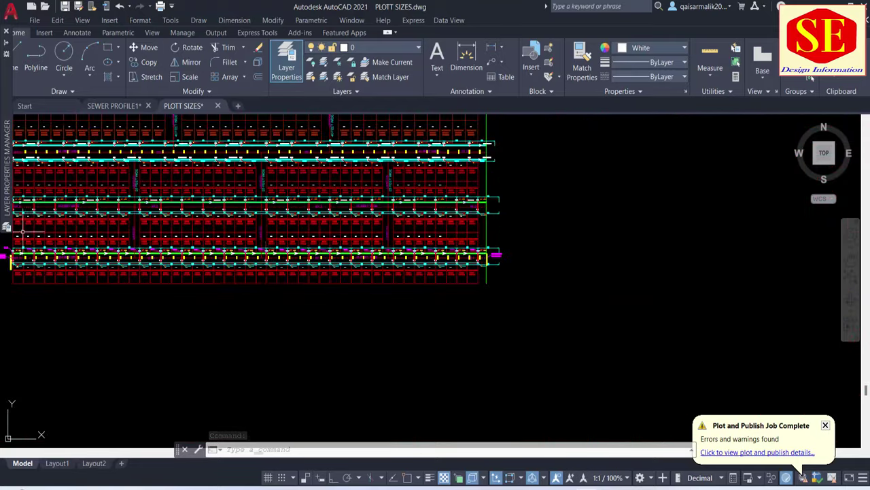
pyautogui.scroll(-3, 335, 259)
pyautogui.moveTo(335, 258); pyautogui.dragTo(91, 229, button='middle')
# Step: Zoom and pan around the manhole profile and its data table
pyautogui.scroll(2, 574, 198)
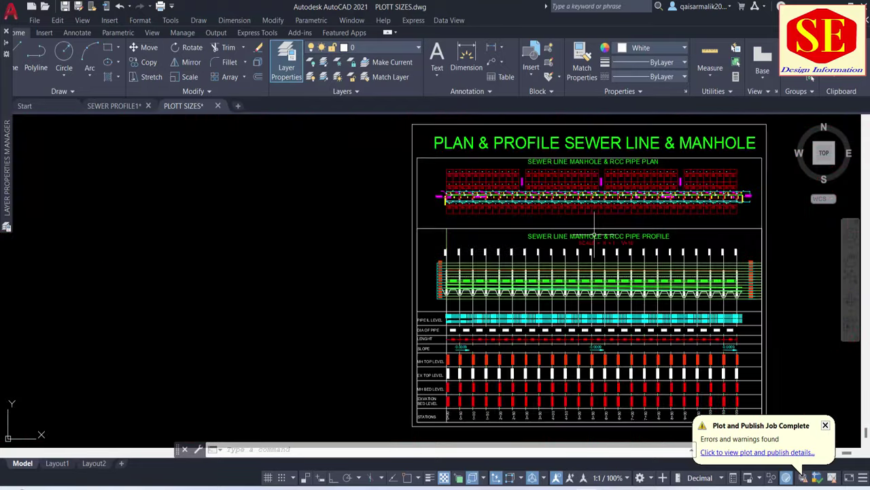
pyautogui.moveTo(575, 197); pyautogui.dragTo(438, 208, button='middle')
pyautogui.scroll(3, 155, 289)
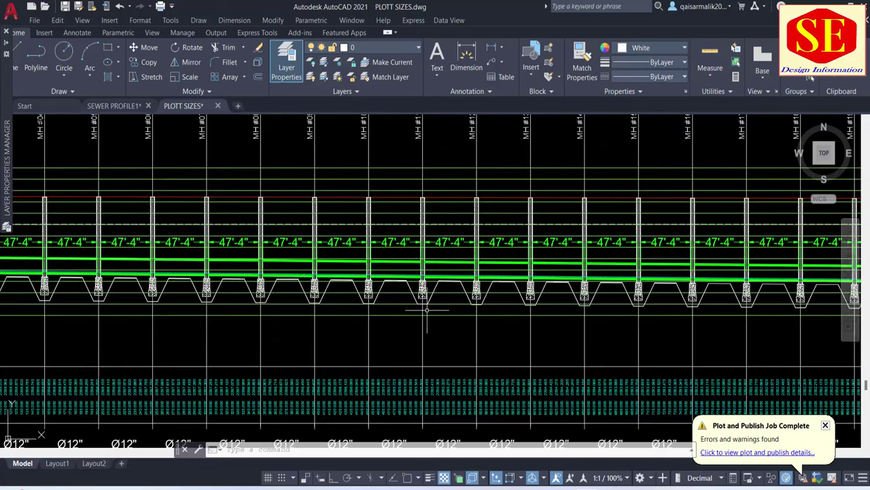
pyautogui.scroll(-4, 395, 310)
pyautogui.scroll(-1, 435, 203)
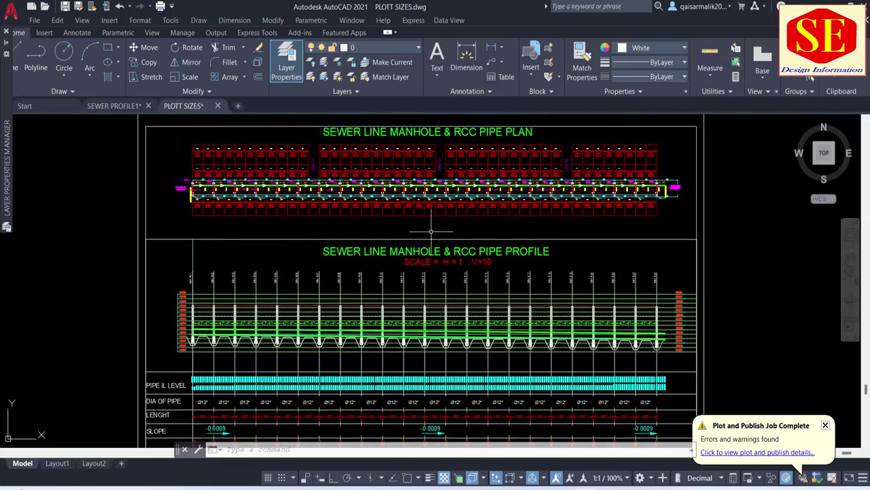
pyautogui.scroll(-1, 460, 188)
pyautogui.scroll(-2, 284, 408)
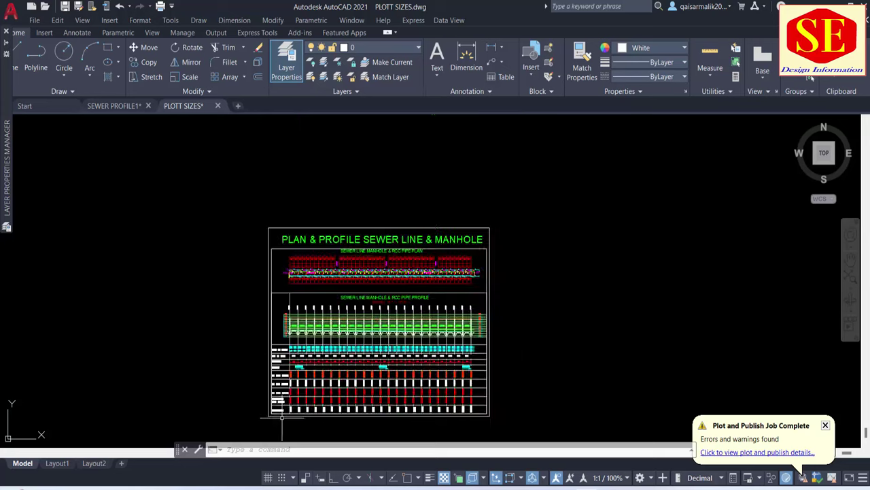
pyautogui.scroll(4, 283, 408)
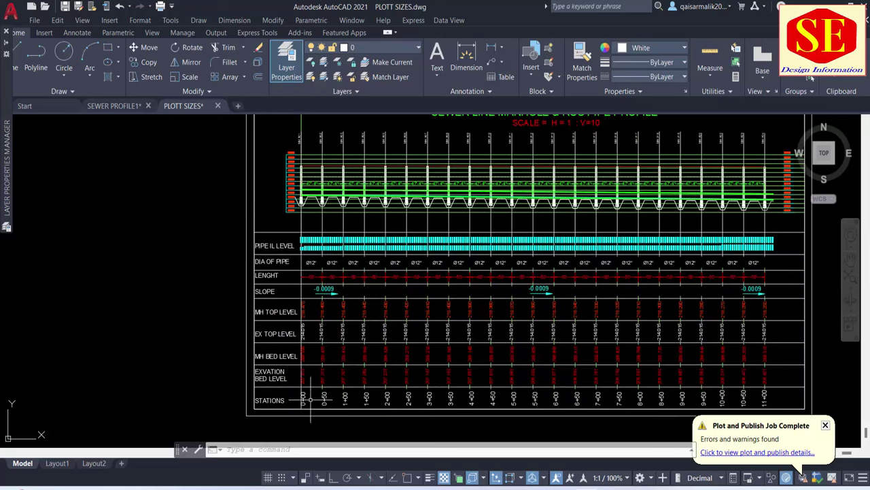
pyautogui.moveTo(497, 355); pyautogui.dragTo(470, 335, button='middle')
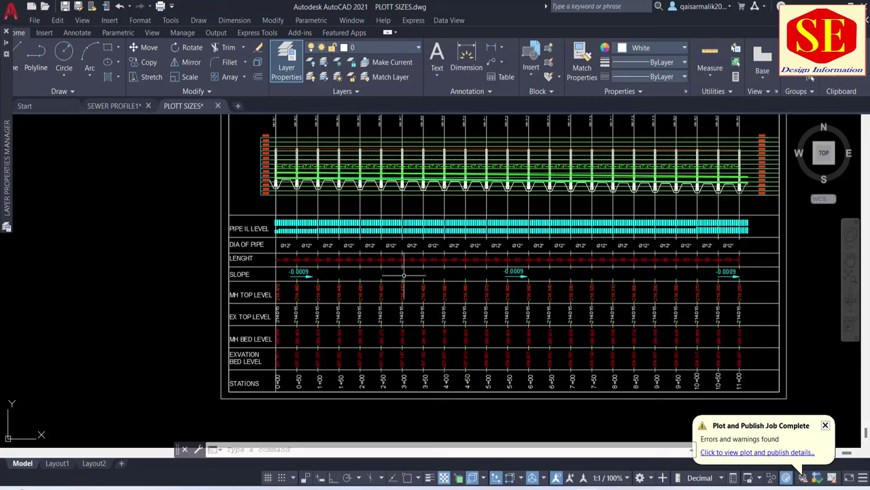
pyautogui.scroll(-4, 367, 309)
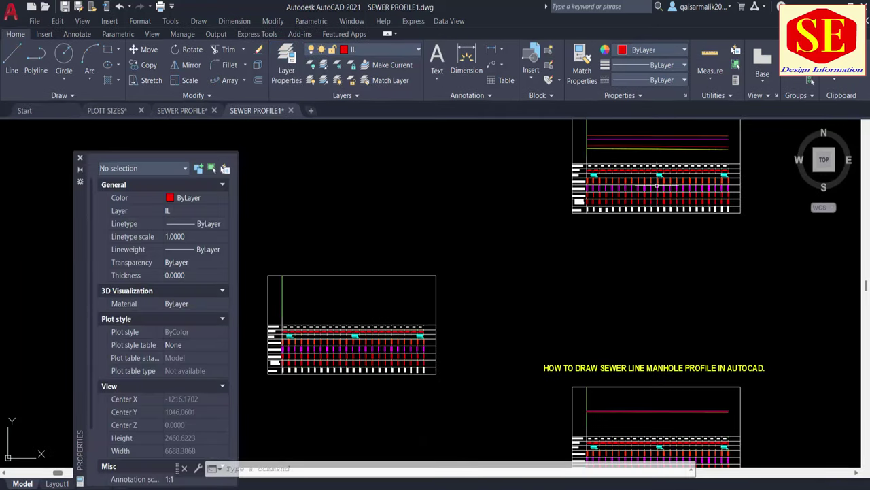
# Step: Window-select the H=1 : V=10 profile data table values to check them, then clear the selection
pyautogui.moveTo(643, 151); pyautogui.dragTo(621, 252, button='middle')
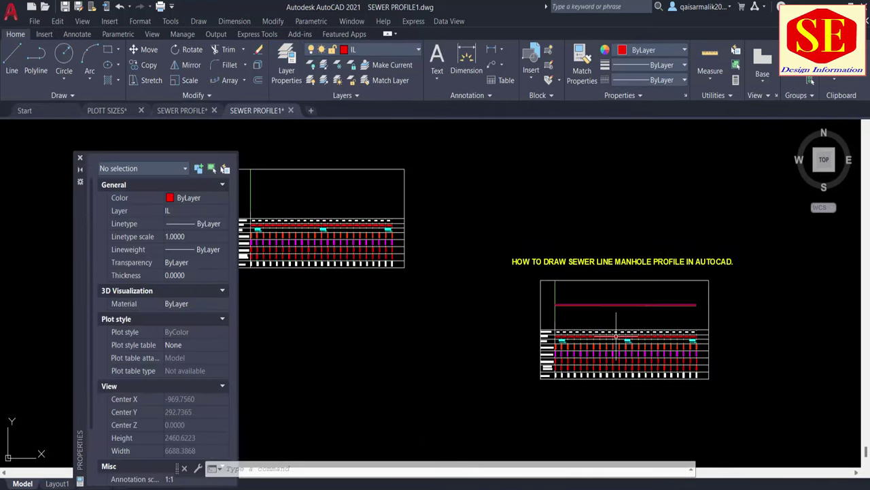
pyautogui.scroll(2, 608, 361)
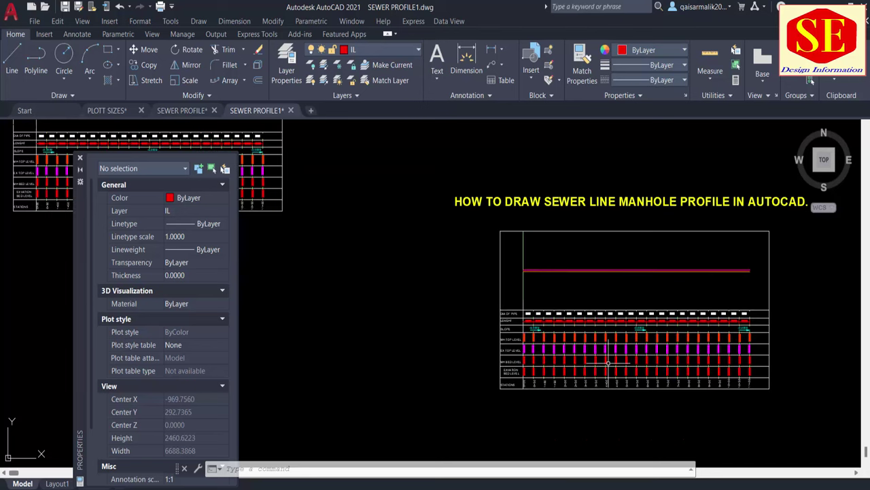
pyautogui.scroll(5, 556, 365)
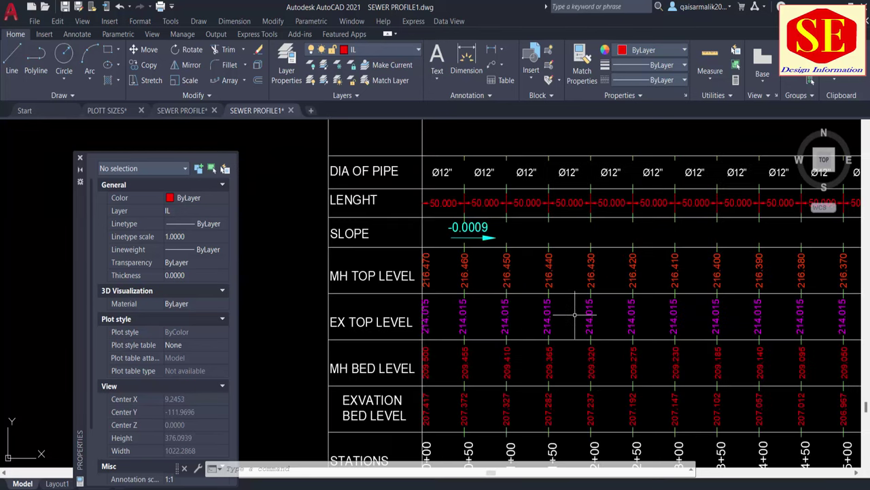
pyautogui.moveTo(374, 256); pyautogui.dragTo(292, 202, button='middle')
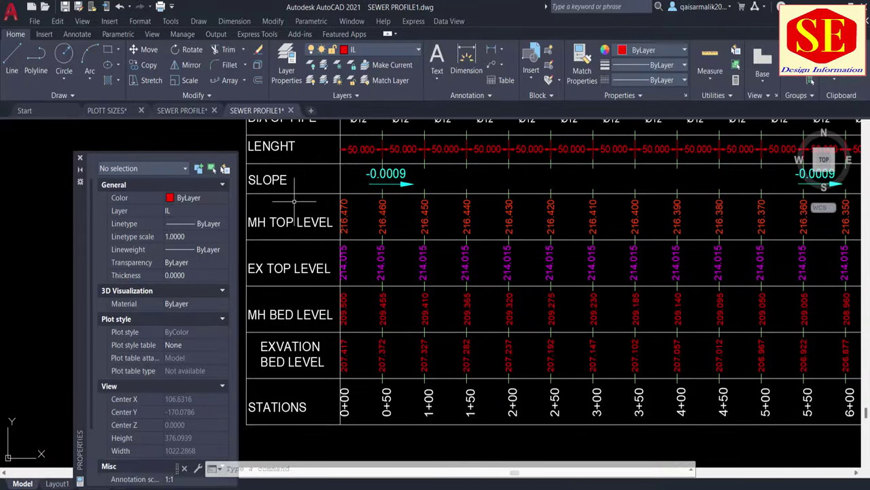
pyautogui.click(301, 179)
pyautogui.scroll(-2, 735, 347)
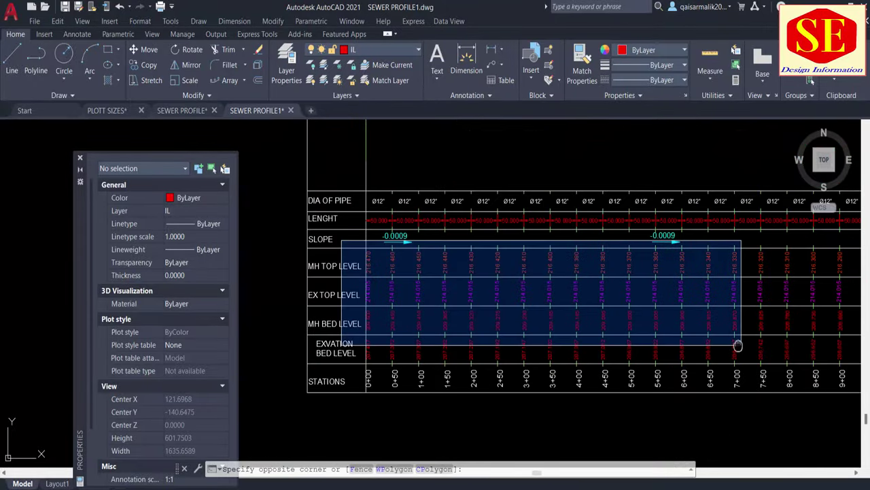
pyautogui.click(768, 374)
pyautogui.moveTo(515, 217); pyautogui.dragTo(662, 324, button='middle')
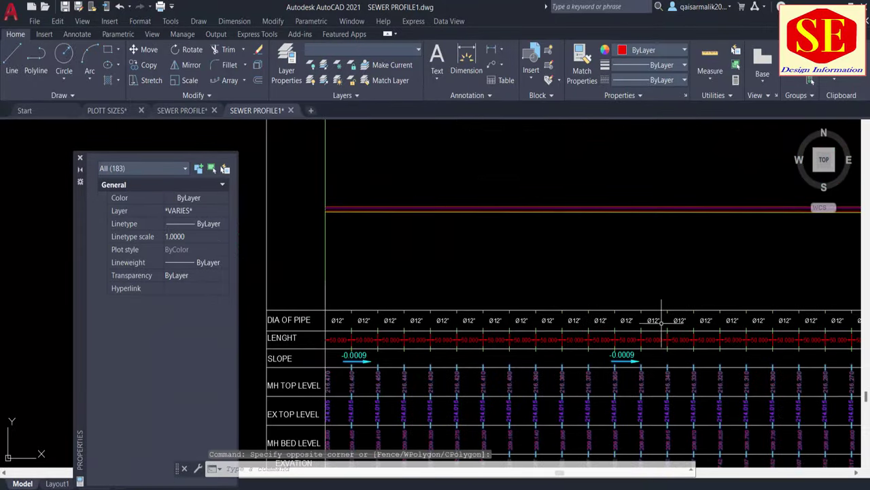
pyautogui.moveTo(508, 220); pyautogui.dragTo(510, 146, button='middle')
pyautogui.press('Escape')
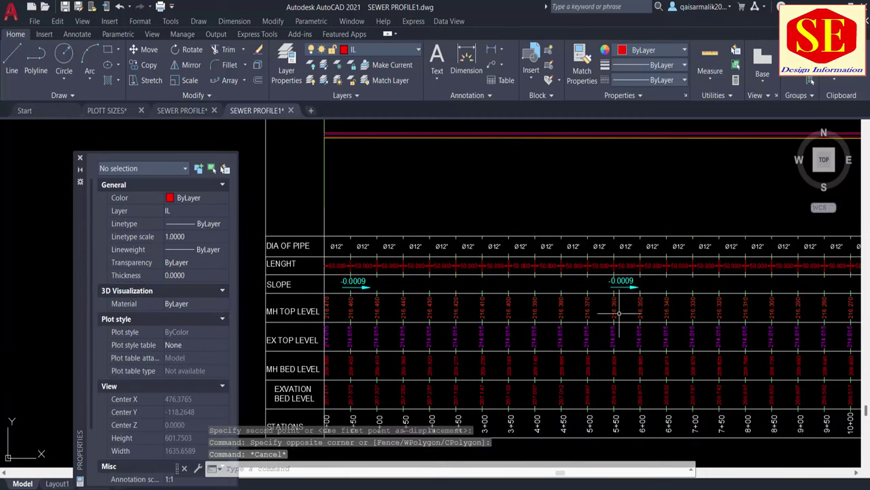
# Step: Zoom out over the H=1 : V=10 profile and switch to Excel
pyautogui.scroll(-6, 617, 311)
pyautogui.scroll(4, 646, 202)
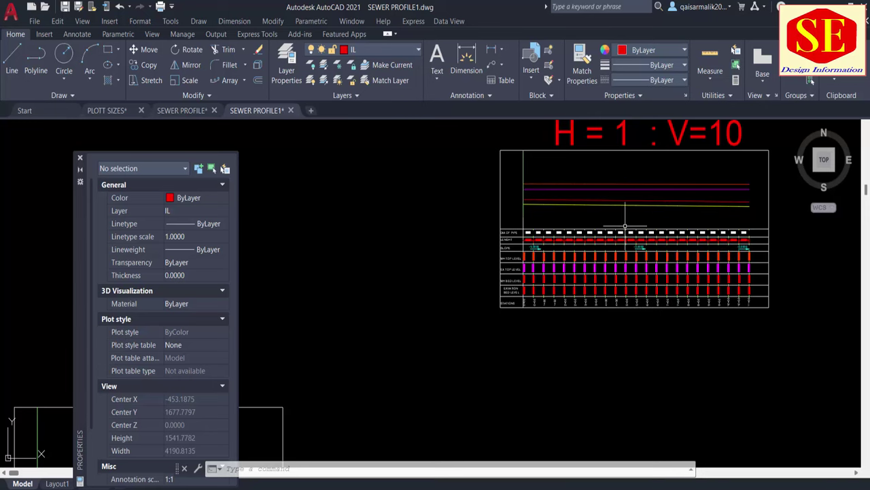
pyautogui.moveTo(643, 202); pyautogui.dragTo(632, 263, button='middle')
pyautogui.press('Escape')
pyautogui.press('Escape')
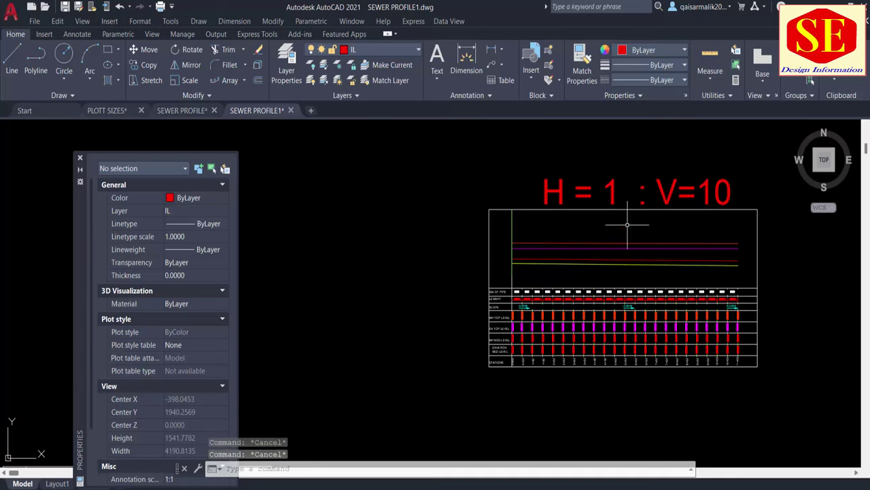
pyautogui.scroll(-3, 465, 161)
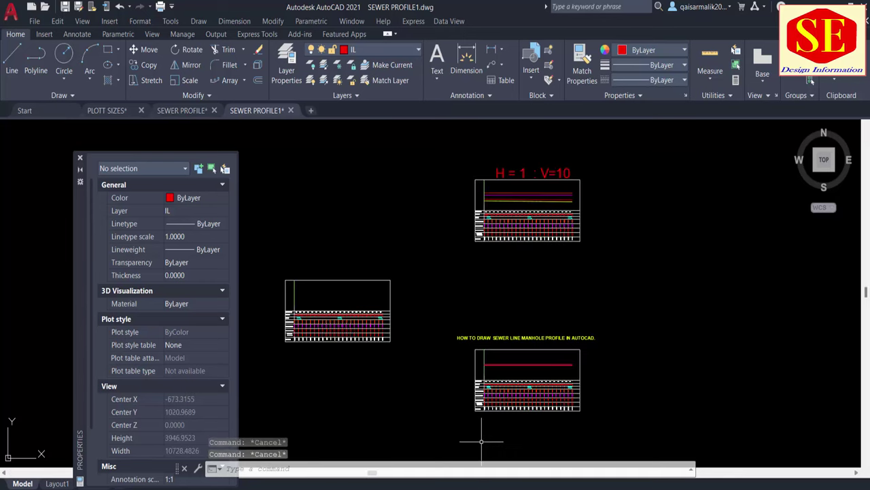
pyautogui.hotkey('alt', 'Tab')
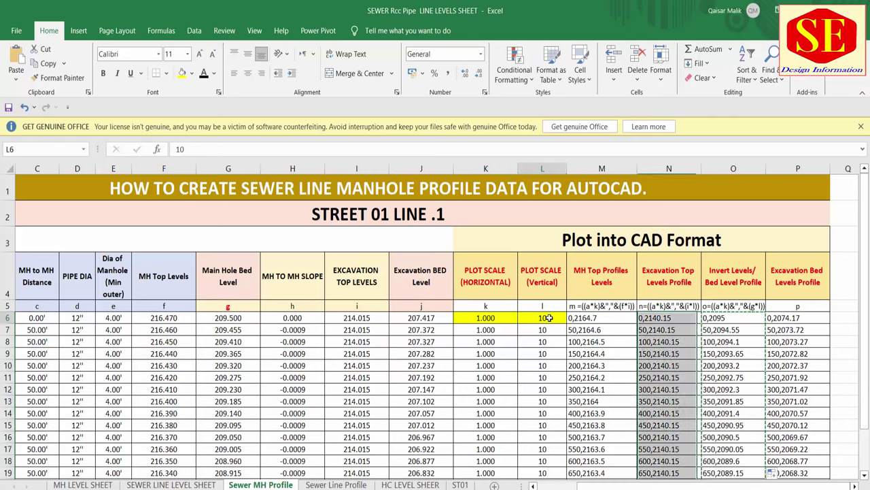
# Step: Set the vertical plot scale in cell L6 to 20
pyautogui.press('Up')
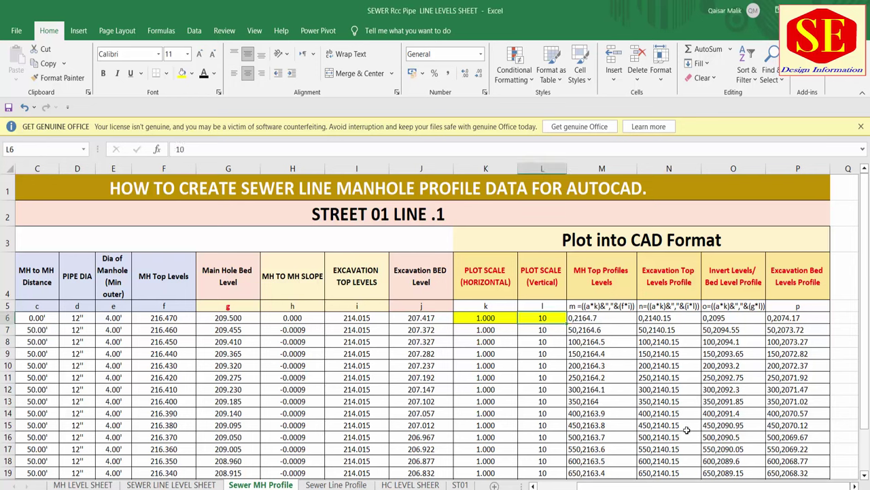
pyautogui.write('20')
pyautogui.press('Return')
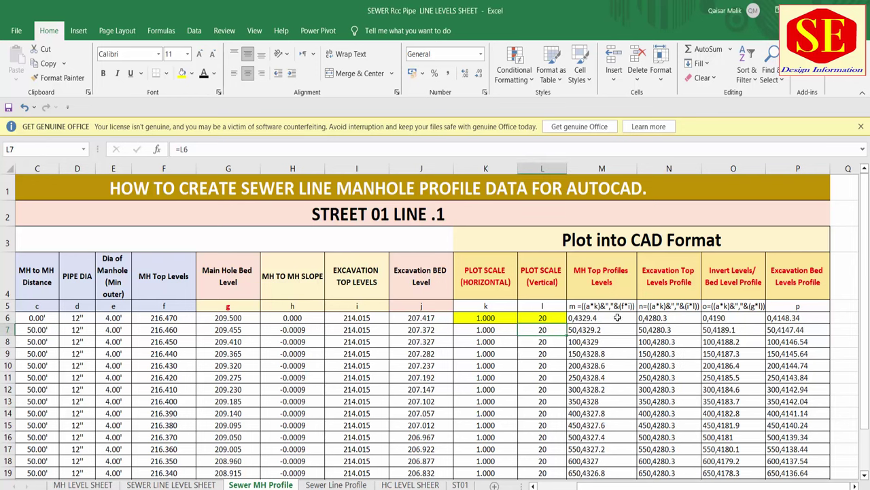
# Step: Copy the recalculated MH Top Profiles Levels coordinates from M6 down and return to AutoCAD
pyautogui.click(618, 318)
pyautogui.hotkey('ctrl', 'shift', 'Down')
pyautogui.rightClick(616, 339)
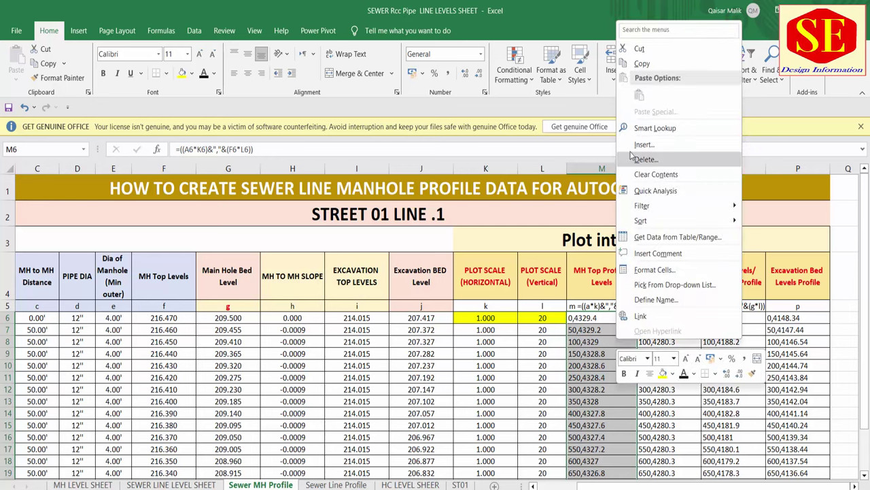
pyautogui.click(641, 63)
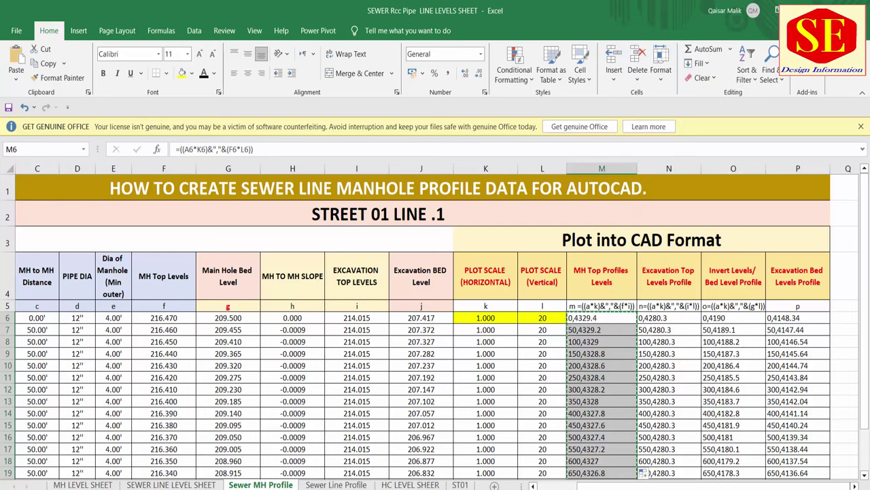
pyautogui.hotkey('alt', 'Tab')
pyautogui.moveTo(527, 240); pyautogui.dragTo(542, 338, button='middle')
# Step: Draw a polyline in AutoCAD by pasting the coordinates already copied from Excel
pyautogui.write('pl')
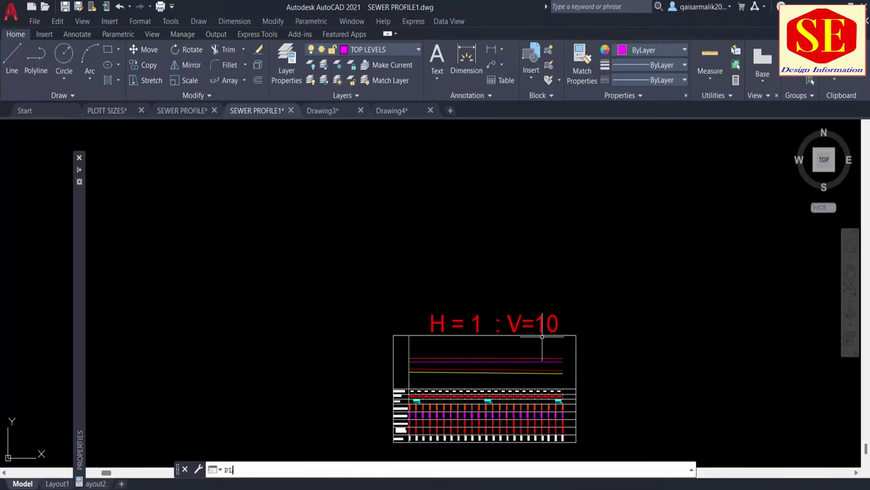
pyautogui.press('Return')
pyautogui.rightClick(389, 471)
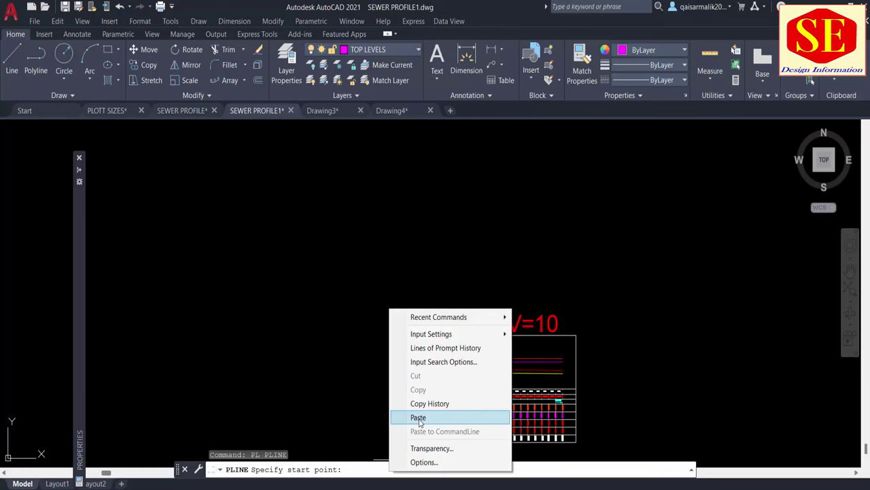
pyautogui.click(418, 413)
pyautogui.press('Escape')
# Step: Draw the excavation top profile polyline from Excel cells N6:N19
pyautogui.scroll(-4, 506, 291)
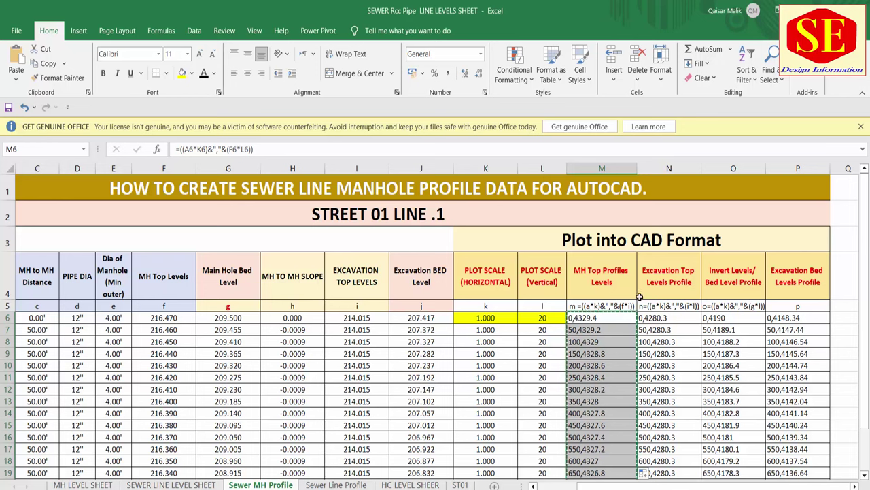
pyautogui.click(653, 317)
pyautogui.moveTo(701, 325); pyautogui.dragTo(700, 473)
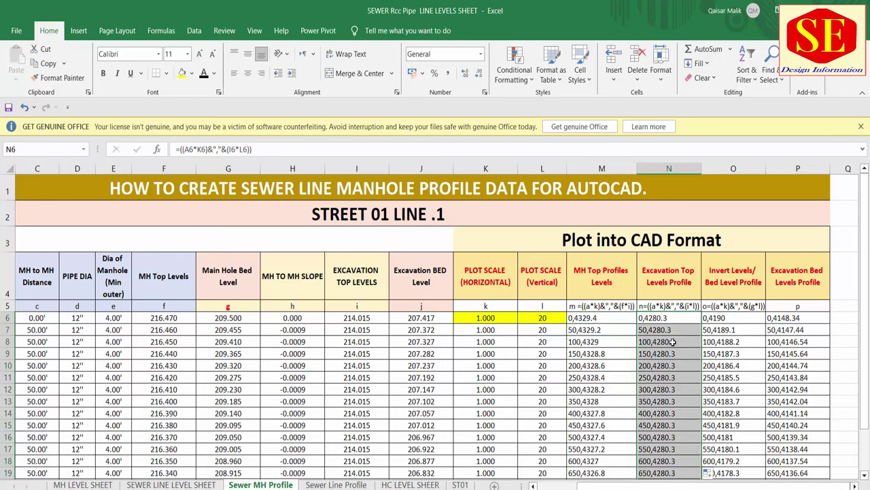
pyautogui.rightClick(669, 354)
pyautogui.click(697, 68)
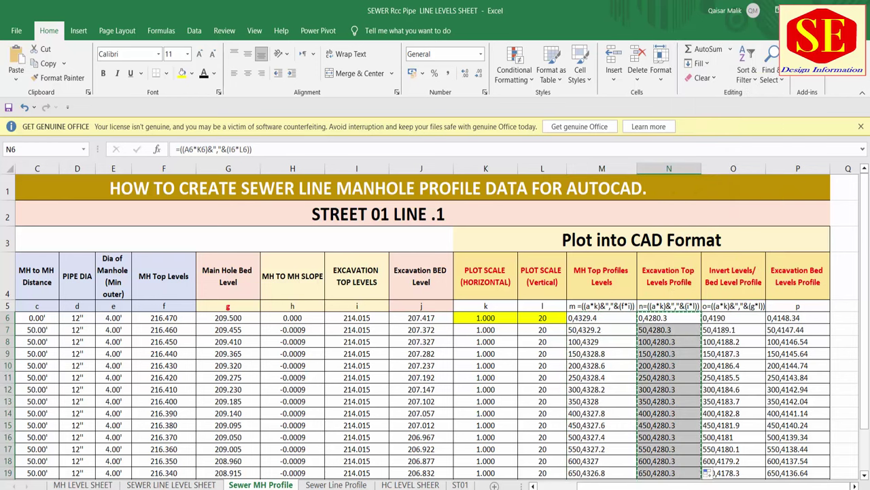
pyautogui.hotkey('alt', 'Tab')
pyautogui.write('pl')
pyautogui.press('Return')
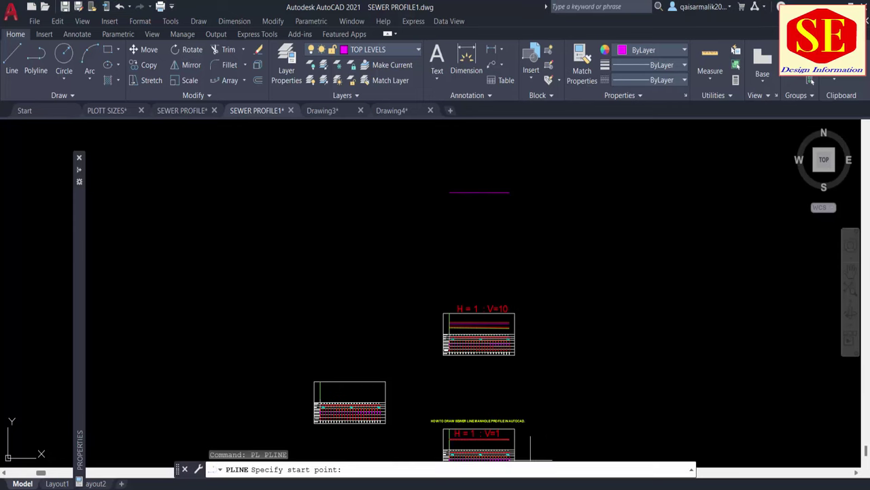
pyautogui.rightClick(481, 469)
pyautogui.click(511, 413)
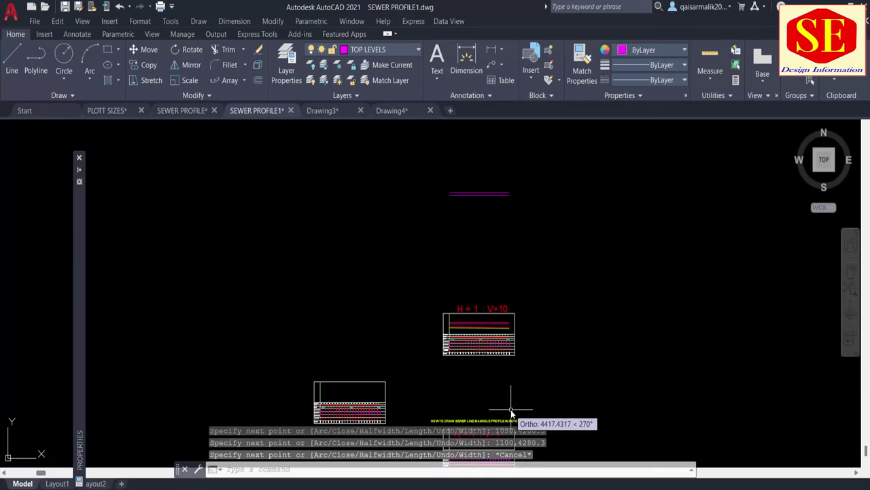
pyautogui.hotkey('alt', 'Tab')
# Step: Draw the invert level profile polyline from Excel cells O6:O19
pyautogui.click(731, 319)
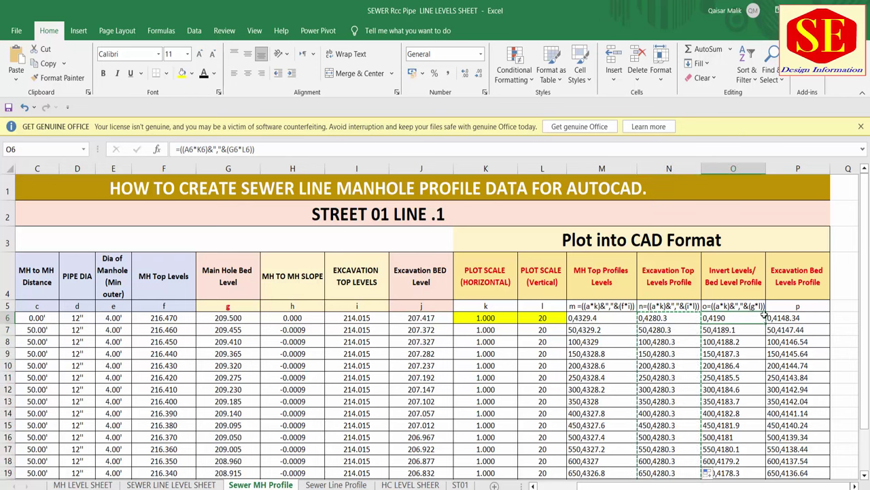
pyautogui.keyDown('shift'); pyautogui.click(707, 472); pyautogui.keyUp('shift')
pyautogui.rightClick(707, 473)
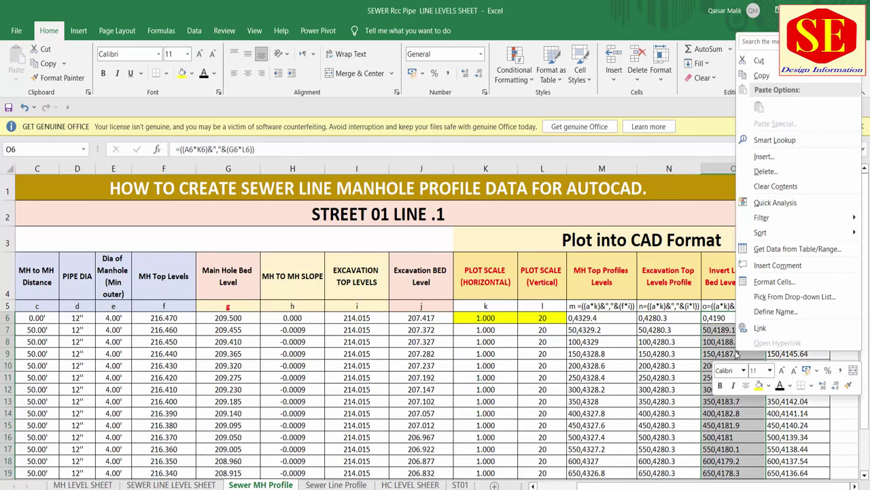
pyautogui.click(741, 75)
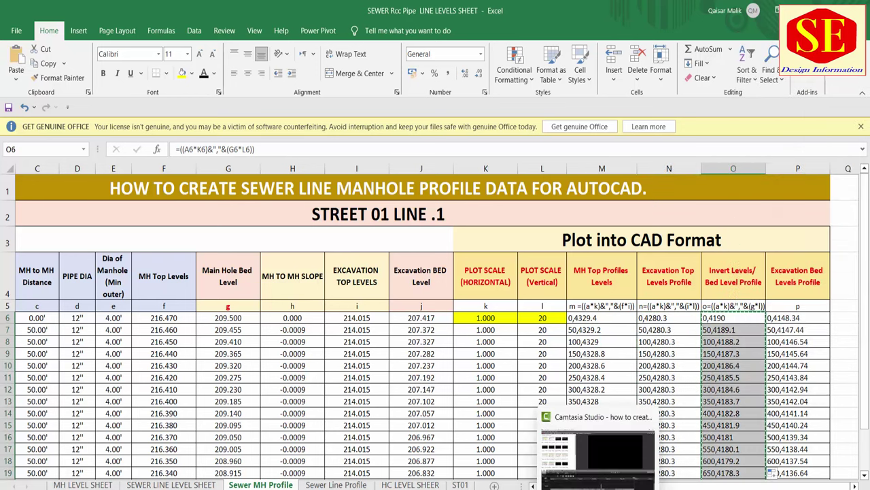
pyautogui.hotkey('alt', 'Tab')
pyautogui.press('Return')
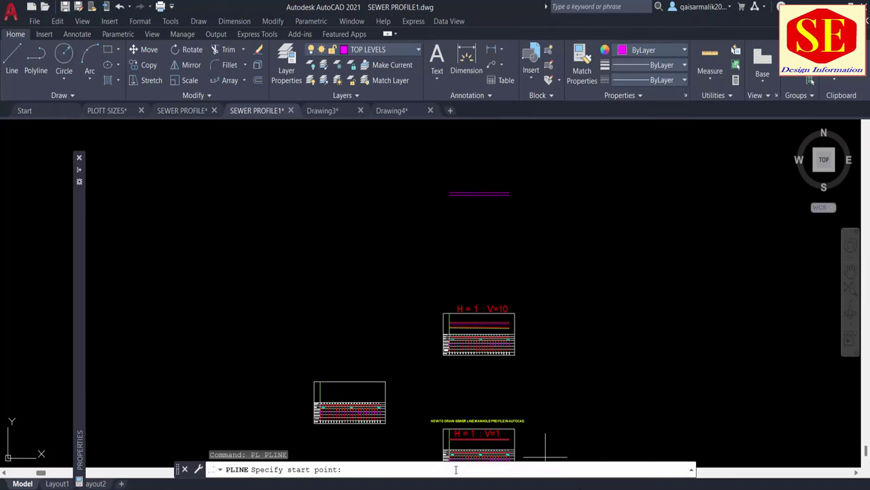
pyautogui.rightClick(455, 468)
pyautogui.click(495, 412)
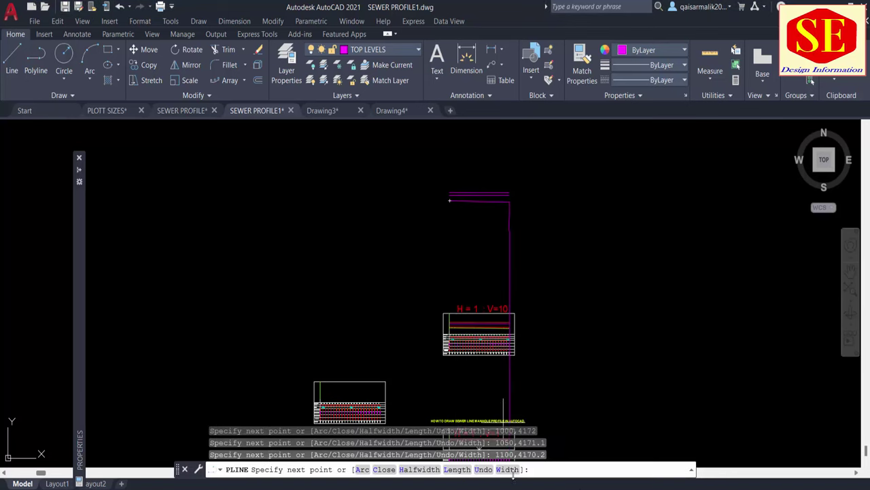
pyautogui.hotkey('alt', 'Tab')
# Step: Draw the excavation bed level profile polyline from Excel cells P6:P19
pyautogui.click(781, 314)
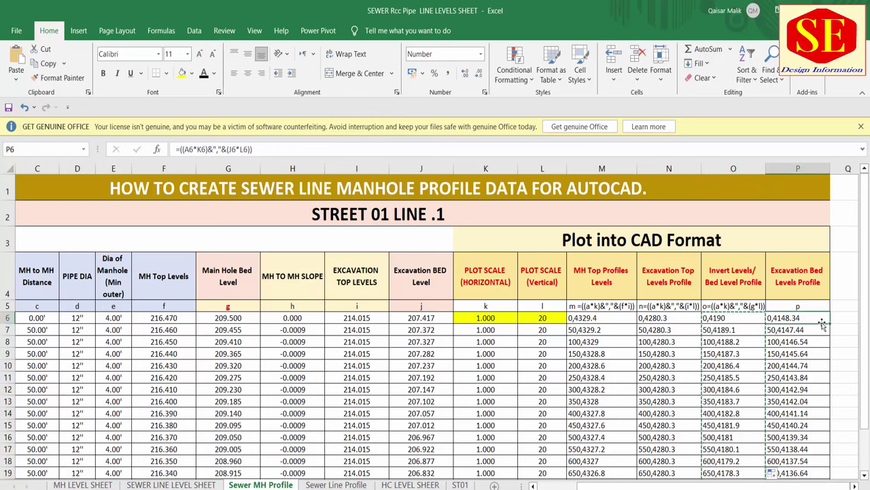
pyautogui.hotkey('ctrl', 'shift', 'Down')
pyautogui.rightClick(797, 347)
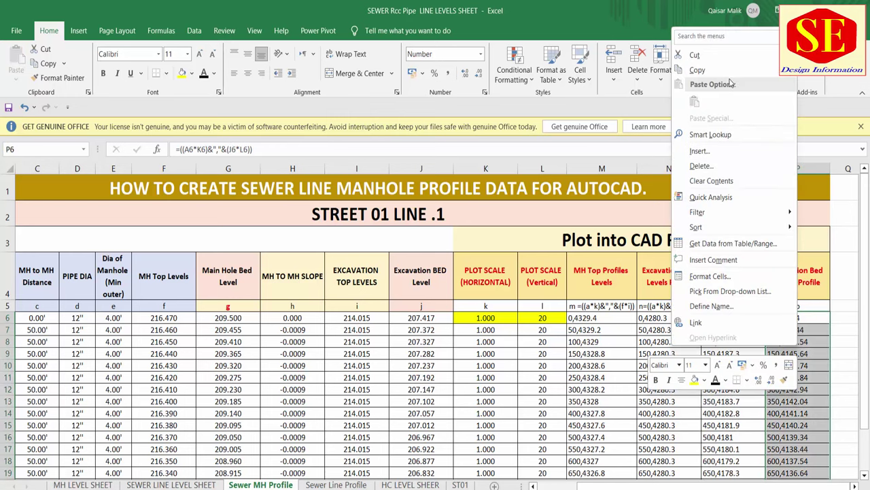
pyautogui.click(724, 71)
pyautogui.hotkey('alt', 'Tab')
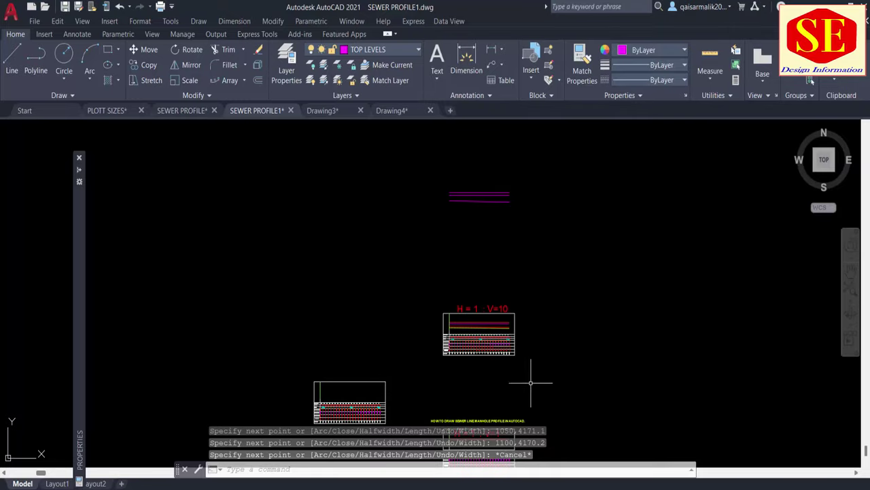
pyautogui.press('Return')
pyautogui.rightClick(503, 468)
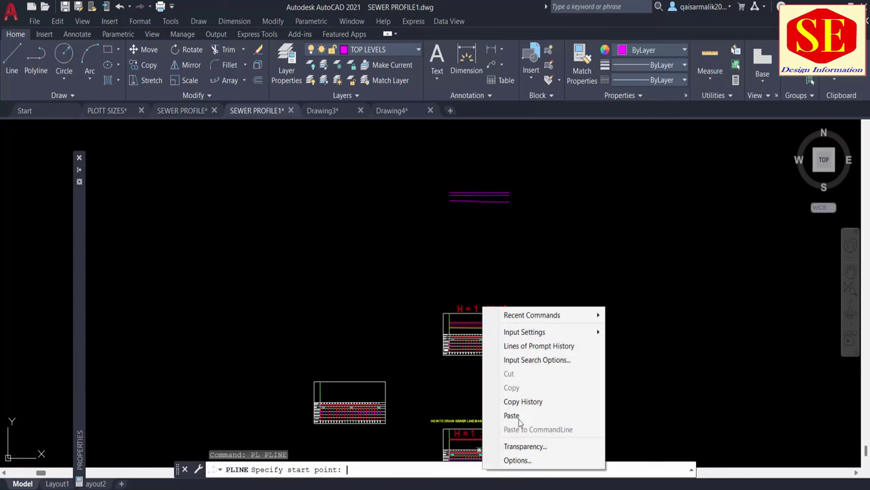
pyautogui.click(521, 413)
pyautogui.press('Escape')
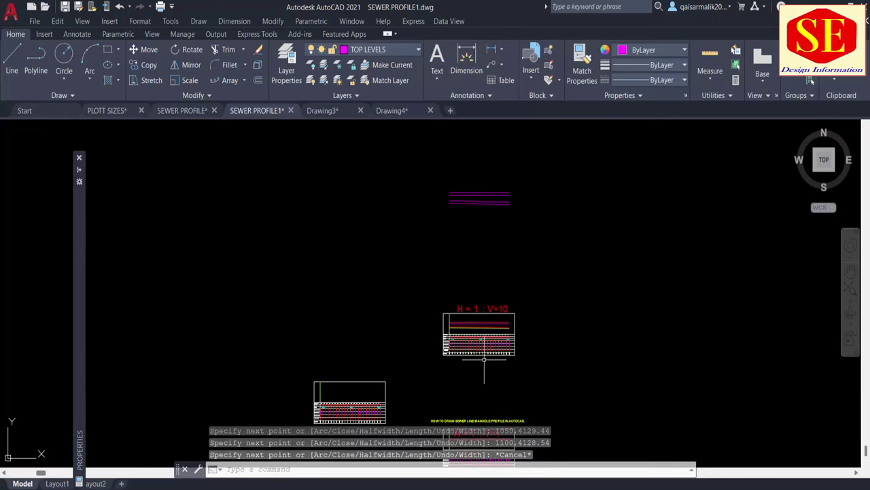
# Step: Window-select the four magenta profile polylines and change their colour to Green
pyautogui.scroll(4, 482, 329)
pyautogui.scroll(4, 417, 307)
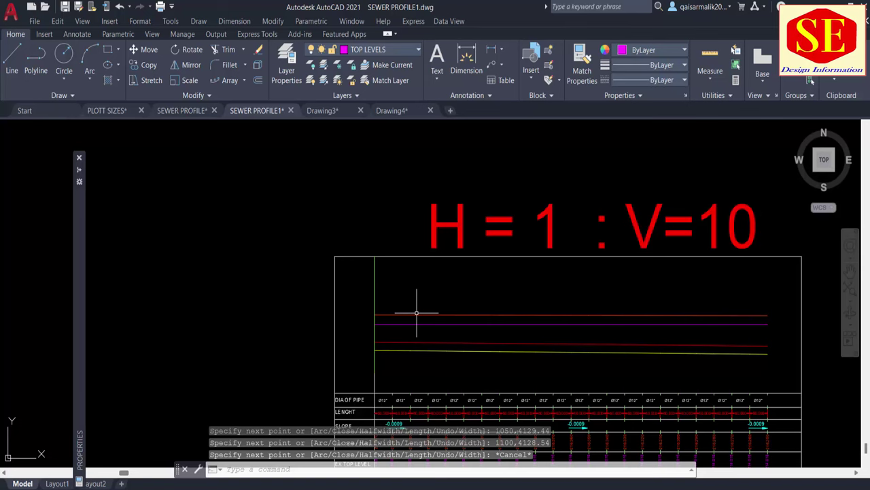
pyautogui.scroll(-8, 429, 339)
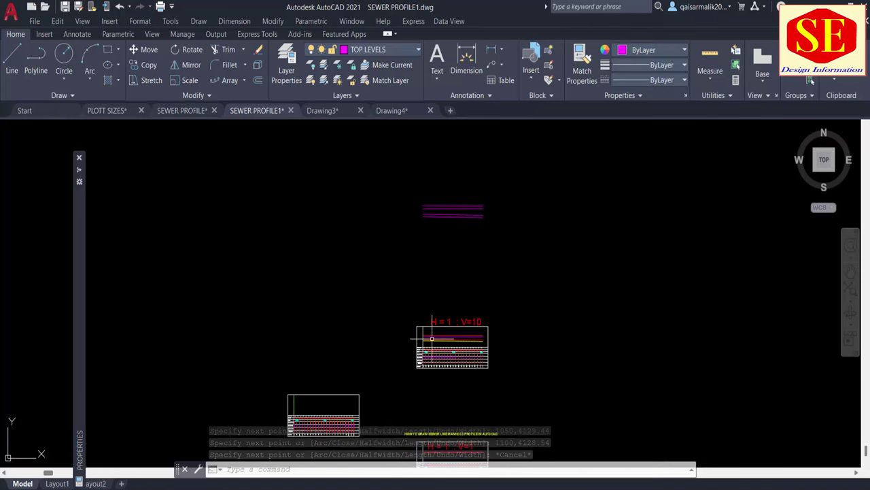
pyautogui.scroll(4, 442, 204)
pyautogui.moveTo(443, 238); pyautogui.dragTo(452, 184, button='middle')
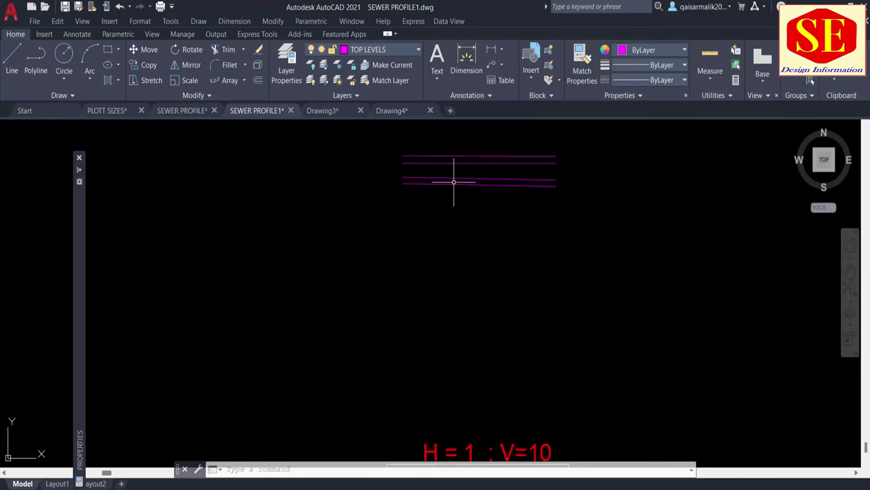
pyautogui.write('b')
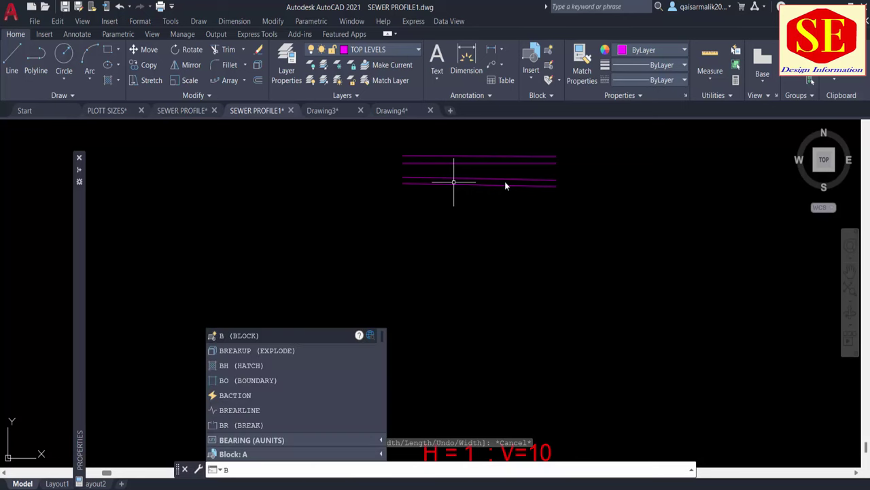
pyautogui.press('BackSpace')
pyautogui.click(587, 143)
pyautogui.click(397, 236)
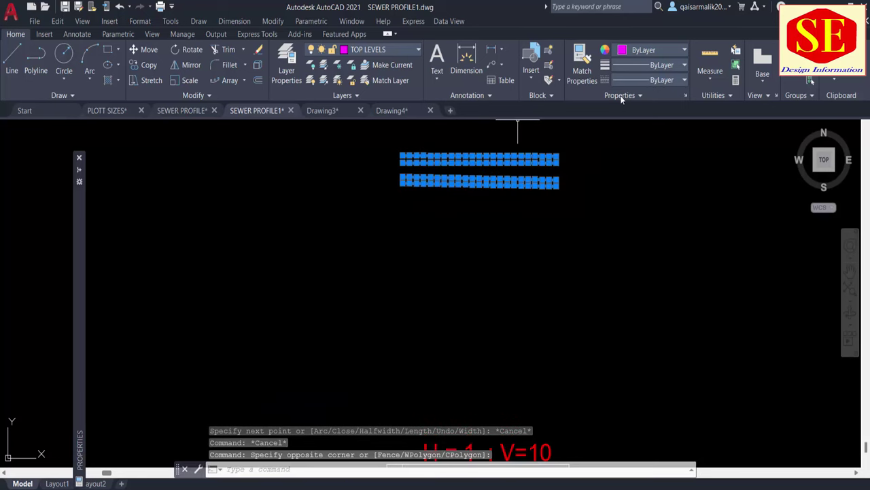
pyautogui.click(633, 54)
pyautogui.click(643, 177)
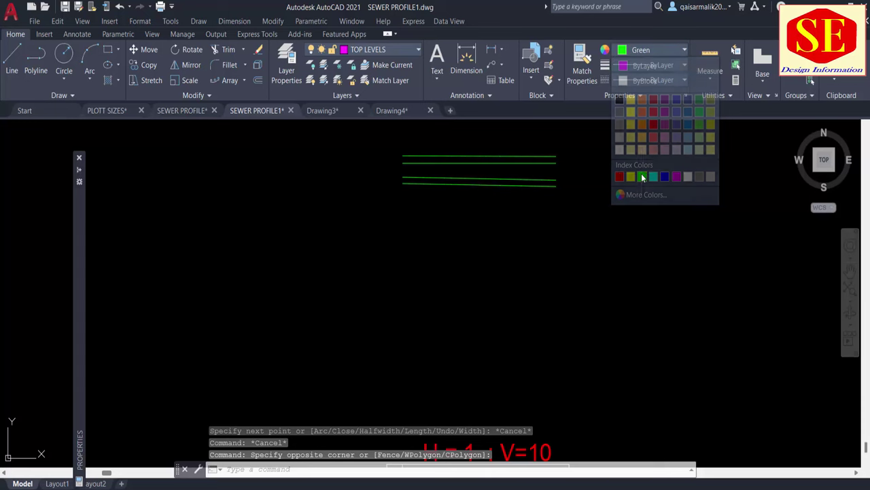
pyautogui.press('Escape')
pyautogui.scroll(-4, 601, 217)
pyautogui.scroll(2, 590, 176)
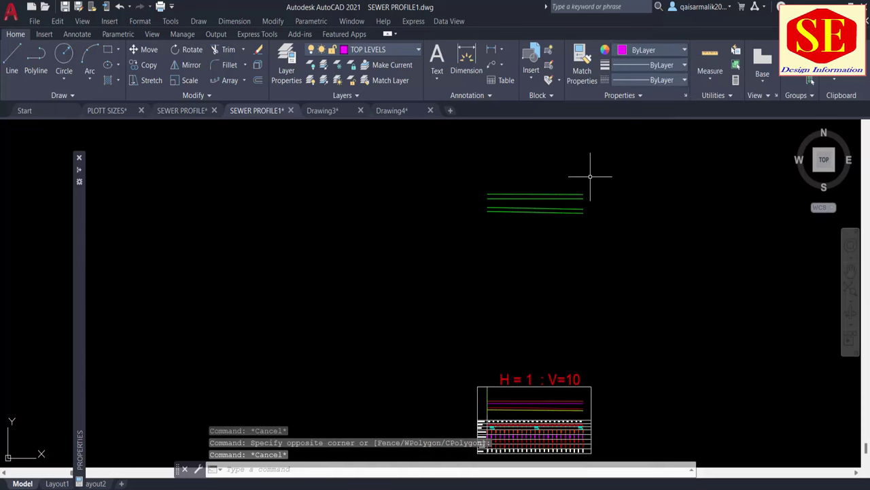
# Step: Create a block from the four green profile lines
pyautogui.write('b')
pyautogui.press('Return')
pyautogui.write('DFF')
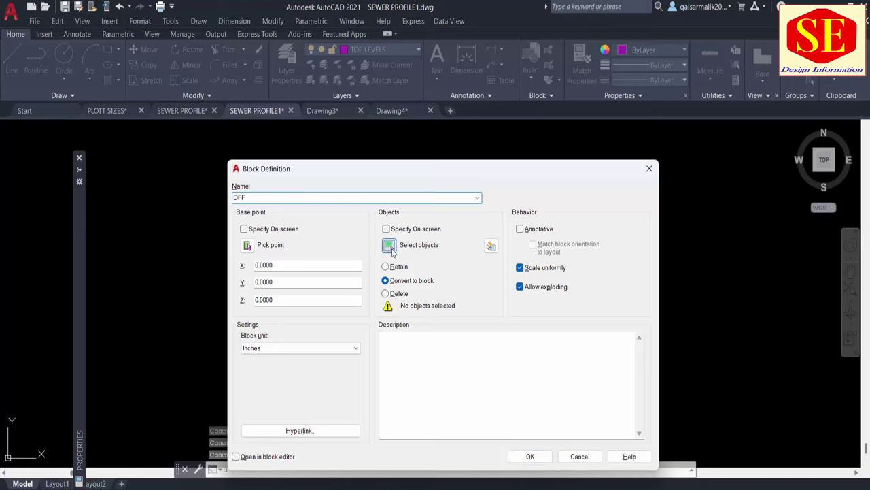
pyautogui.click(391, 246)
pyautogui.click(618, 175)
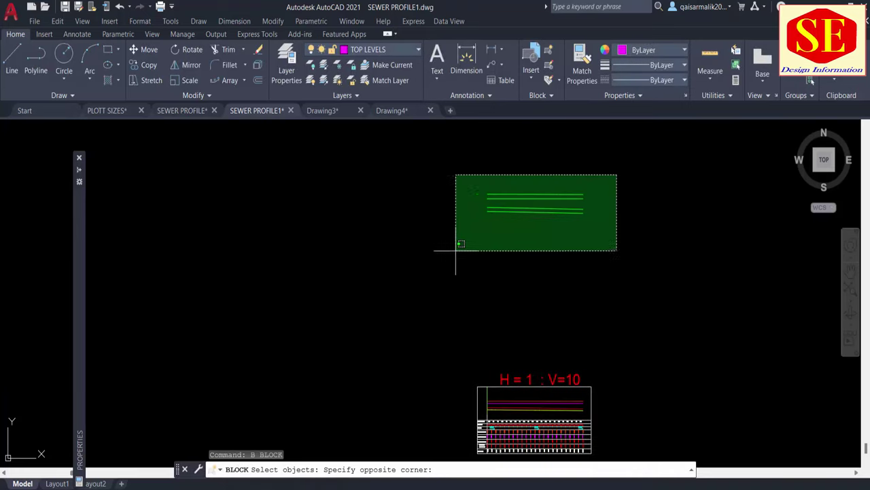
pyautogui.click(458, 246)
pyautogui.press('Return')
pyautogui.click(530, 457)
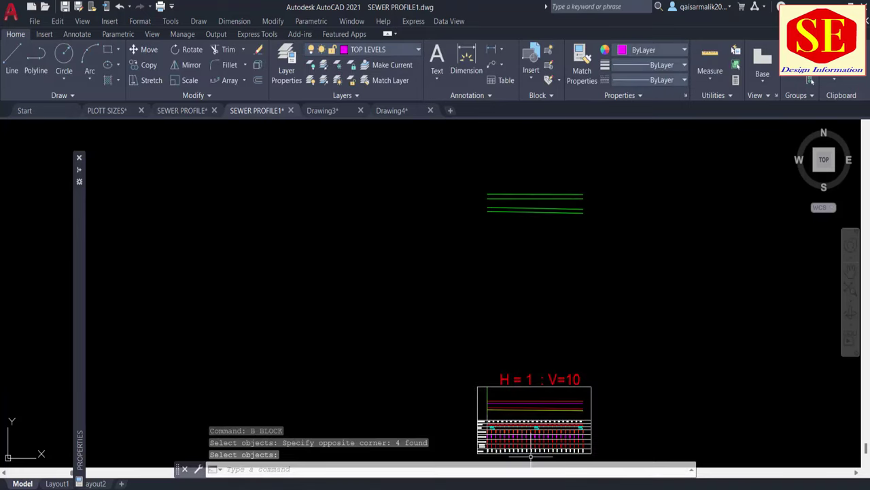
# Step: Copy the profile-line block into the H = 1 : V=10 profile frame
pyautogui.write('co')
pyautogui.press('Return')
pyautogui.click(500, 196)
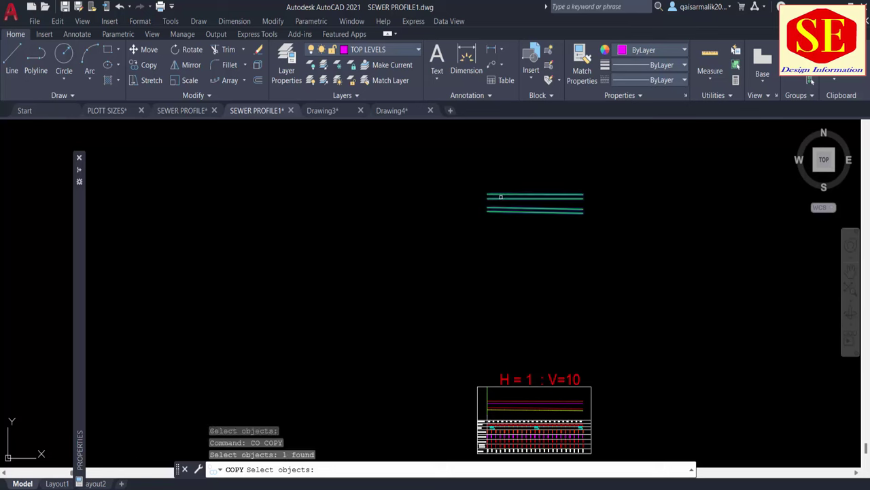
pyautogui.press('Return')
pyautogui.click(487, 194)
pyautogui.scroll(5, 475, 414)
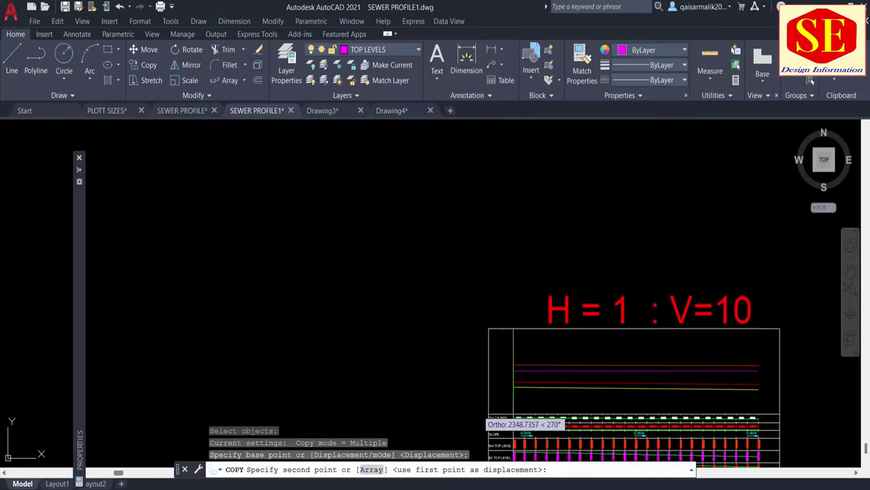
pyautogui.scroll(2, 475, 415)
pyautogui.click(537, 337)
pyautogui.press('Escape')
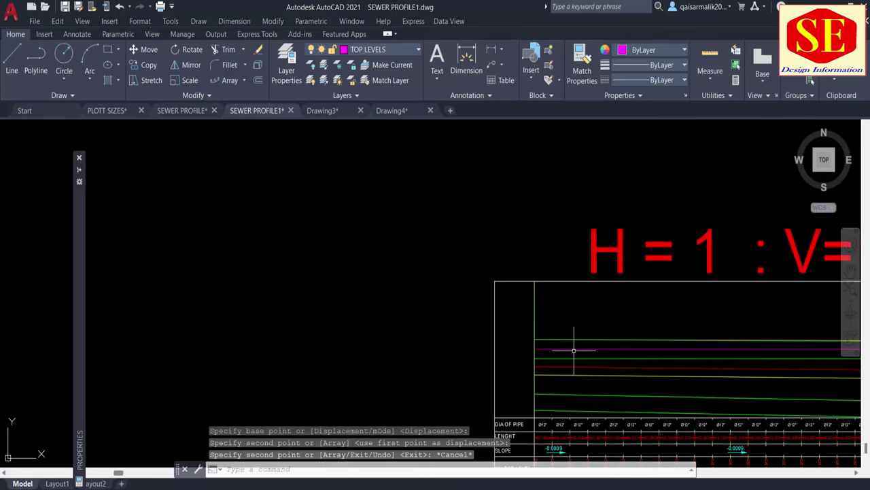
pyautogui.scroll(2, 548, 359)
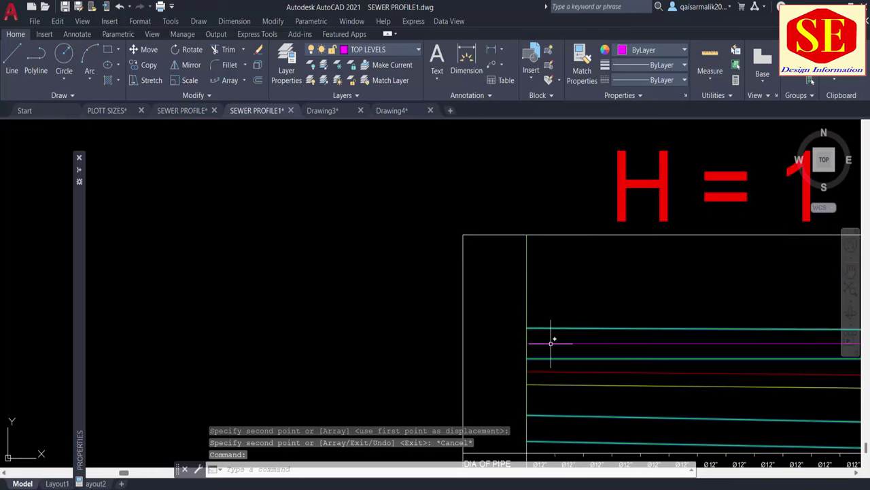
pyautogui.click(555, 343)
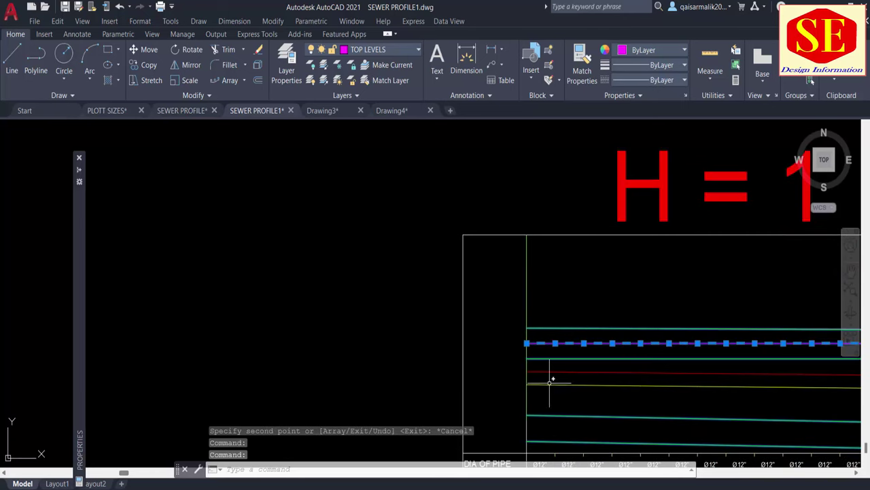
pyautogui.moveTo(548, 402); pyautogui.dragTo(543, 334, button='middle')
# Step: Erase the stray line near the profile
pyautogui.moveTo(592, 360); pyautogui.dragTo(706, 310, button='middle')
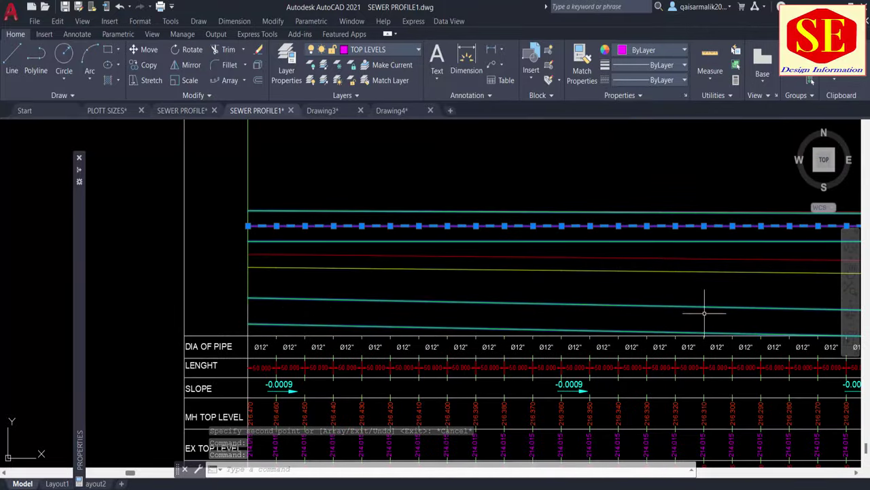
pyautogui.scroll(-4, 706, 311)
pyautogui.press('Escape')
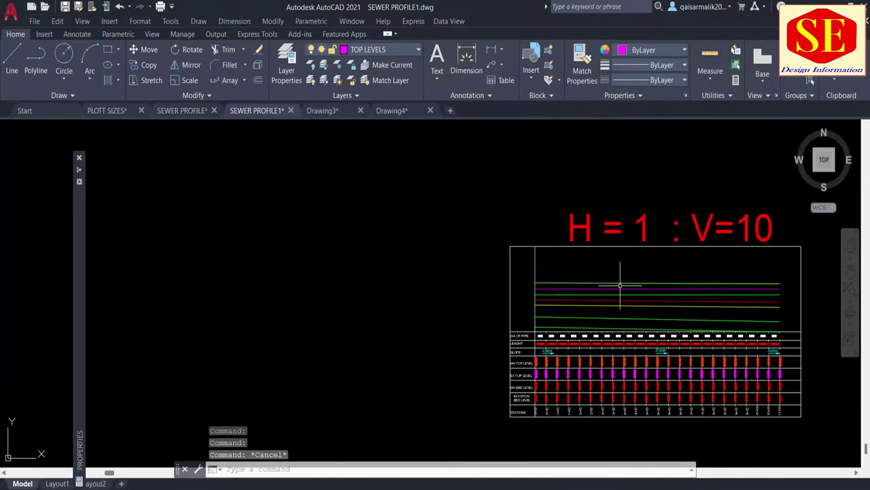
pyautogui.write('e')
pyautogui.press('Return')
pyautogui.click(612, 283)
pyautogui.press('Return')
pyautogui.scroll(-2, 486, 305)
pyautogui.scroll(8, 517, 410)
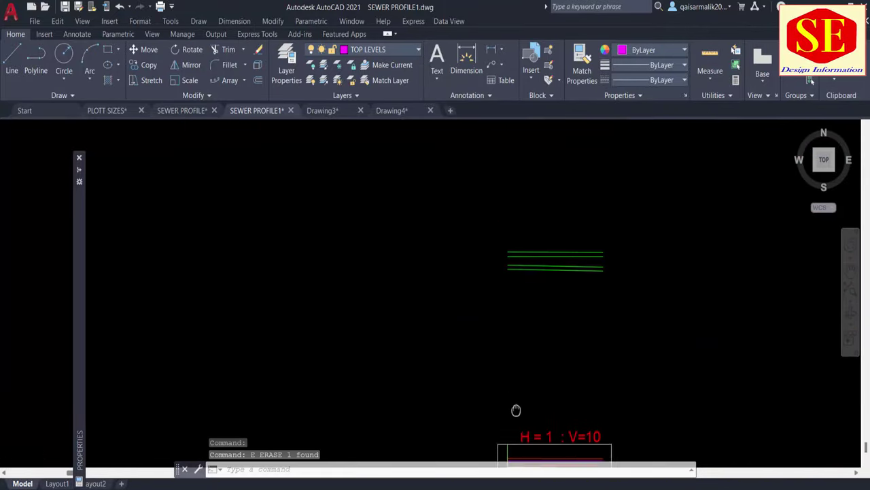
pyautogui.moveTo(541, 302); pyautogui.dragTo(534, 227, button='middle')
pyautogui.press('Escape')
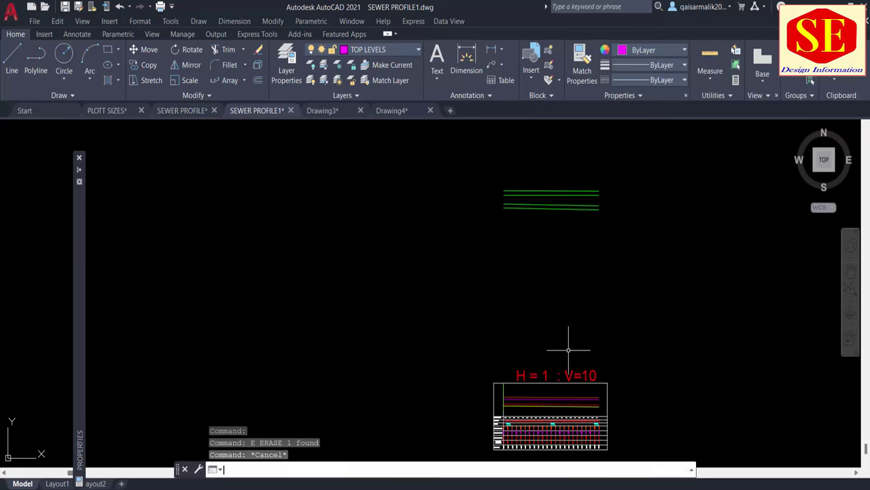
pyautogui.write('co')
# Step: Copy the 'H = 1 : V=10' title to sit above the separate green lines
pyautogui.press('Return')
pyautogui.click(565, 372)
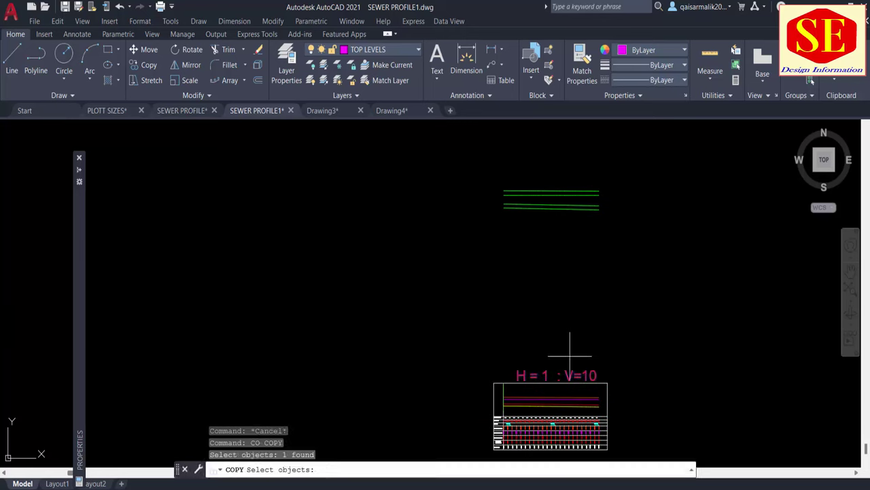
pyautogui.press('Return')
pyautogui.click(569, 378)
pyautogui.click(579, 175)
pyautogui.press('Escape')
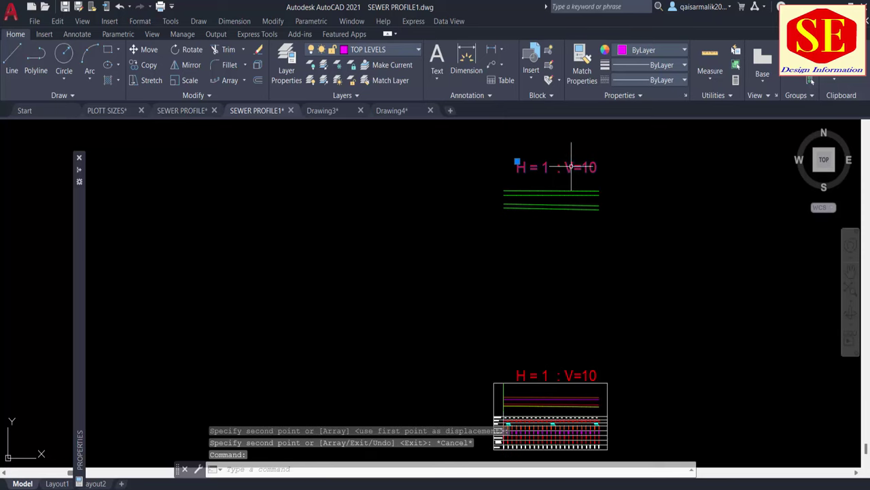
# Step: Edit the copied title so it reads 'H = 1 : V=20'
pyautogui.doubleClick(574, 169)
pyautogui.press('BackSpace')
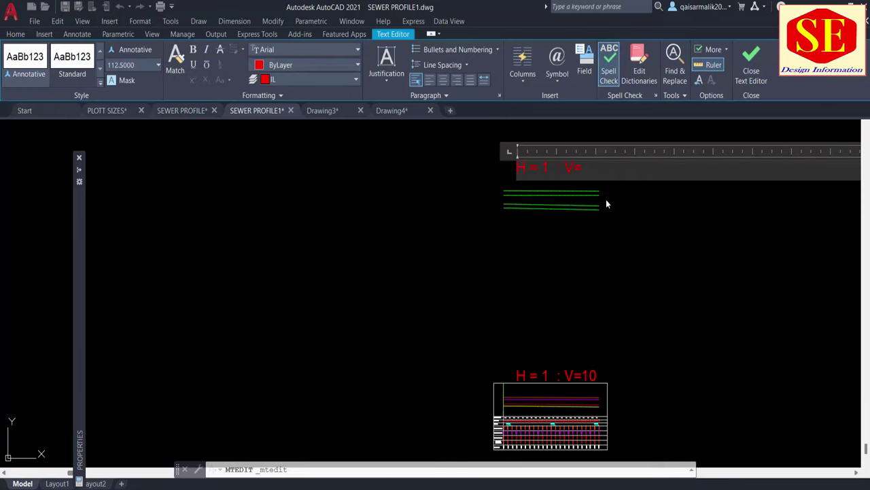
pyautogui.write('20')
pyautogui.click(631, 260)
pyautogui.press('Escape')
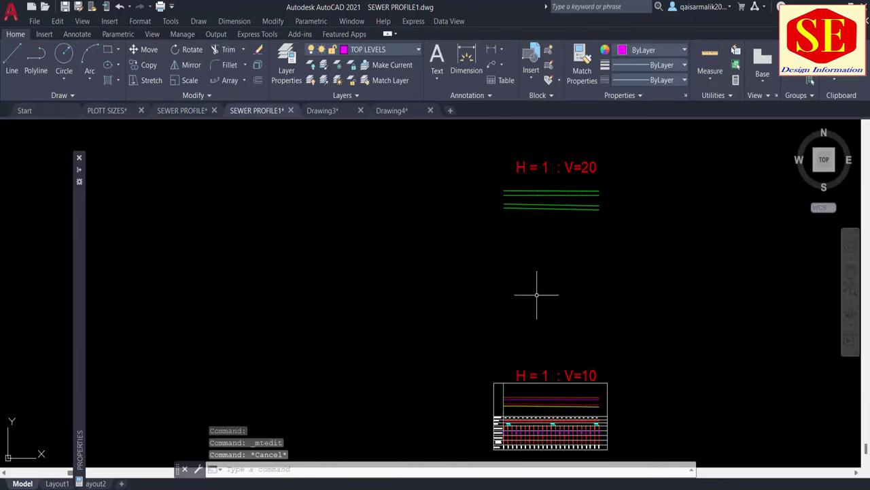
pyautogui.write('co')
pyautogui.press('Return')
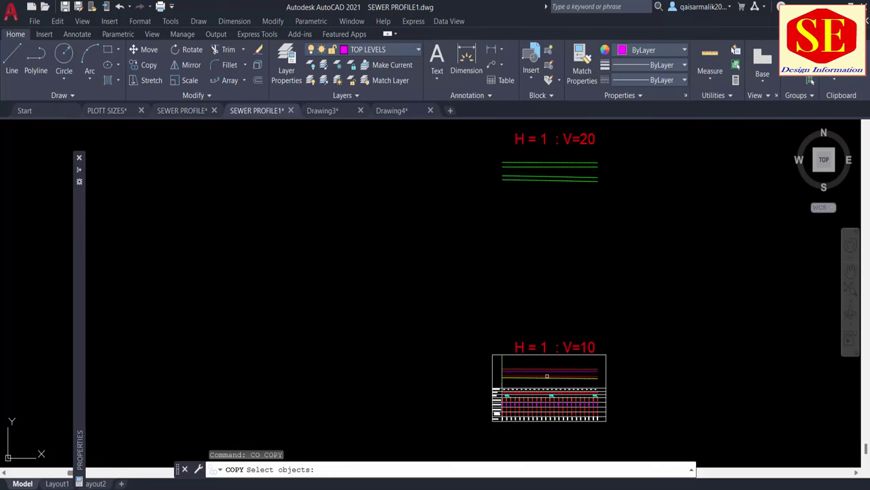
# Step: Copy the V=10 profile data table to below the V=20 green lines
pyautogui.click(531, 407)
pyautogui.scroll(3, 510, 373)
pyautogui.press('Return')
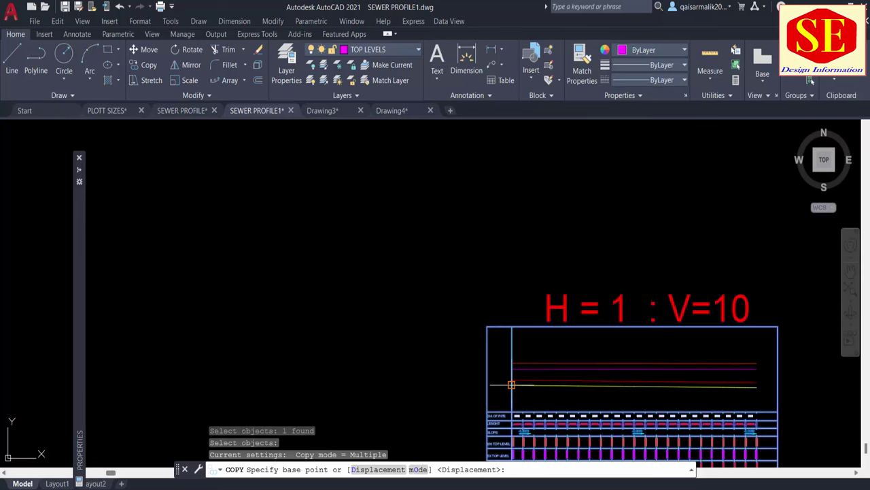
pyautogui.scroll(3, 513, 374)
pyautogui.click(513, 372)
pyautogui.scroll(-8, 513, 372)
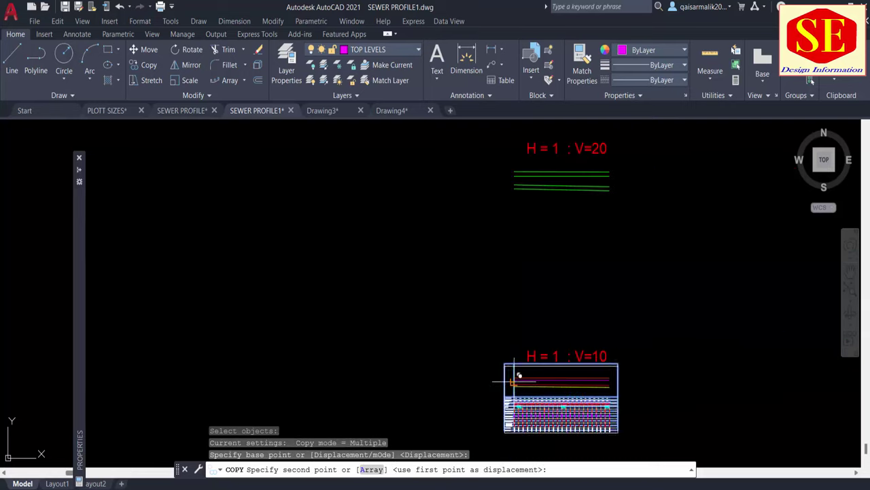
pyautogui.scroll(2, 515, 175)
pyautogui.scroll(5, 515, 176)
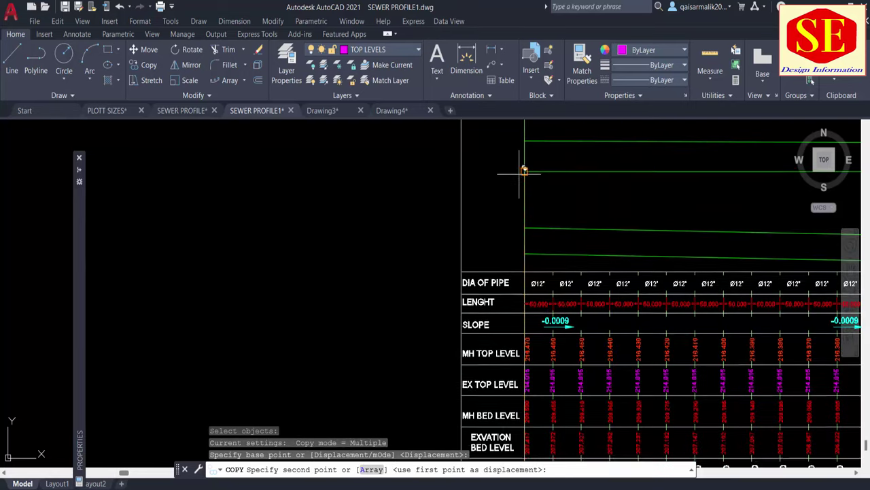
pyautogui.click(524, 171)
pyautogui.moveTo(528, 179); pyautogui.dragTo(152, 177, button='middle')
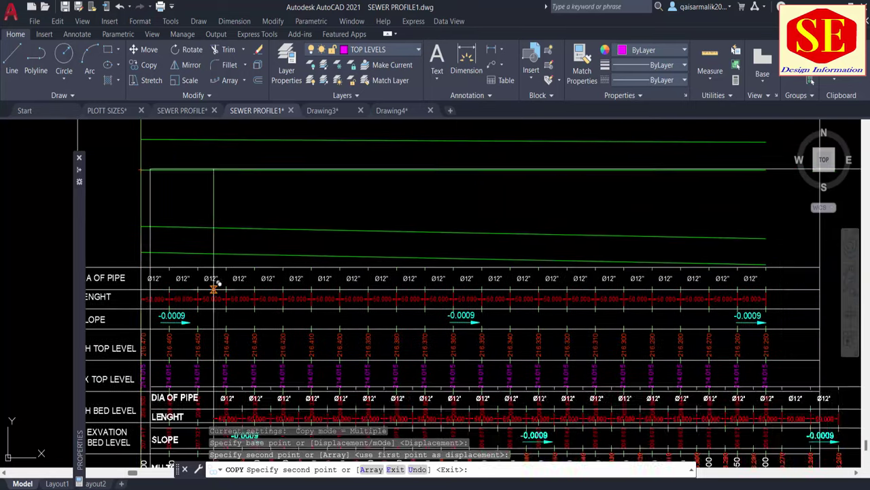
pyautogui.press('Escape')
# Step: Move the copied table slightly to align it, then zoom out to check the V=20 sheet
pyautogui.write('m')
pyautogui.press('Return')
pyautogui.scroll(-2, 693, 287)
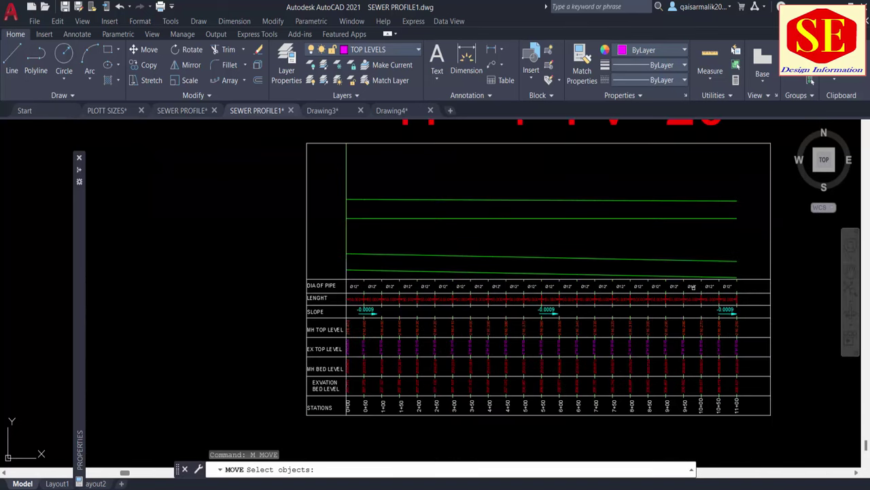
pyautogui.click(769, 214)
pyautogui.press('Return')
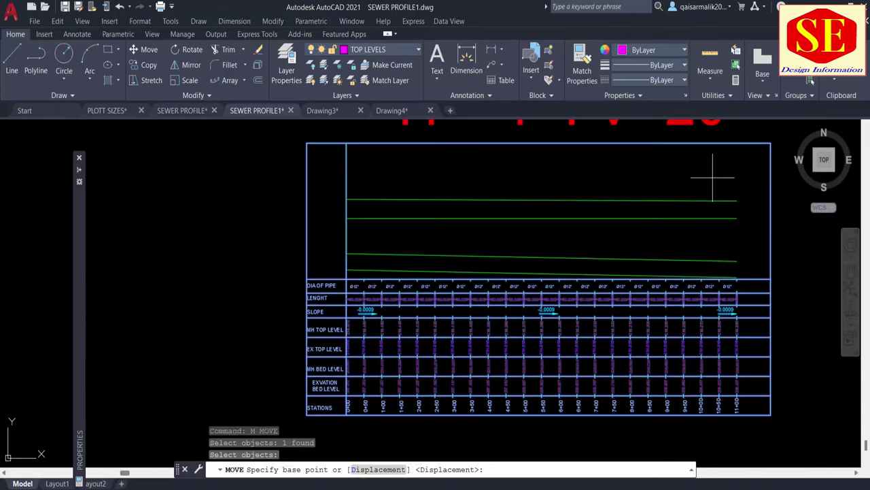
pyautogui.click(715, 175)
pyautogui.click(713, 183)
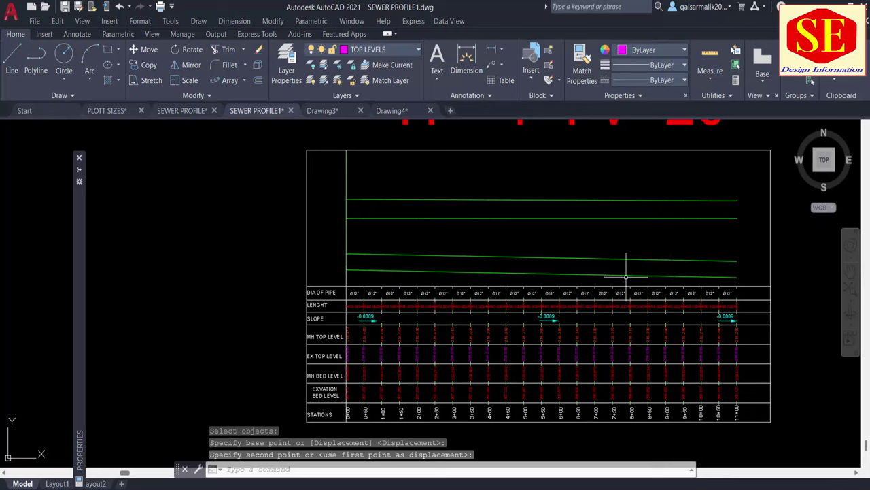
pyautogui.scroll(-3, 625, 276)
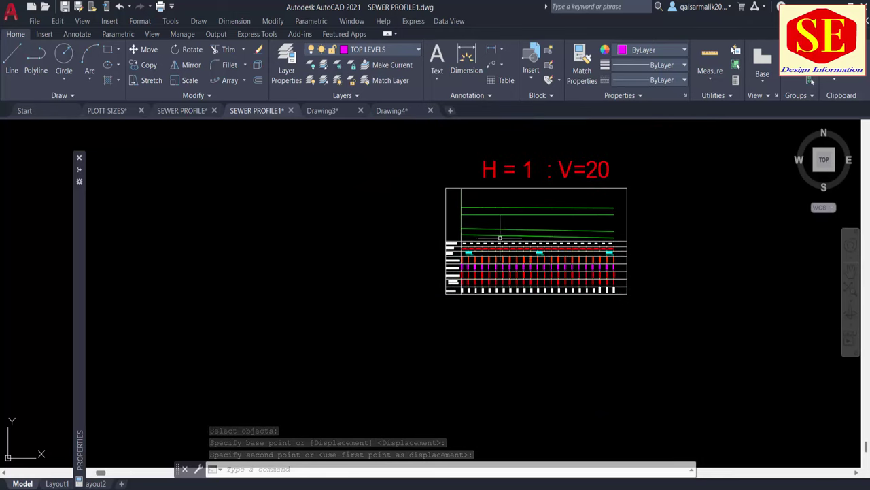
pyautogui.scroll(-4, 432, 158)
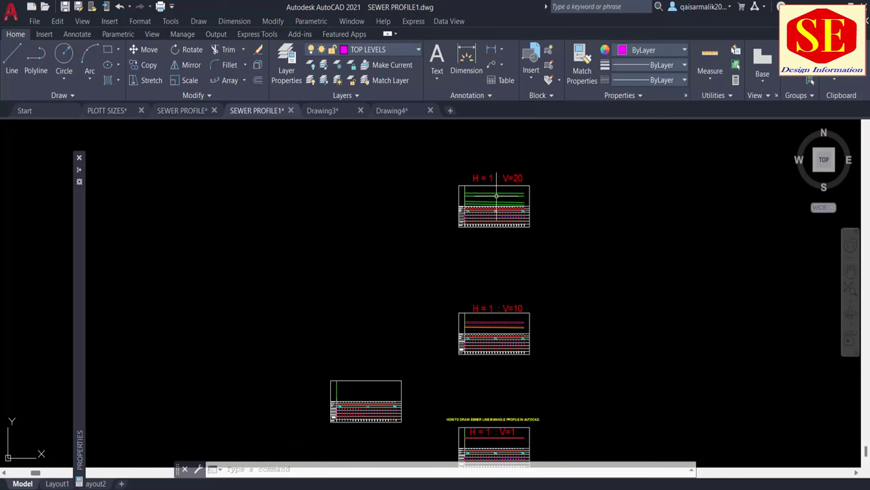
pyautogui.scroll(4, 496, 195)
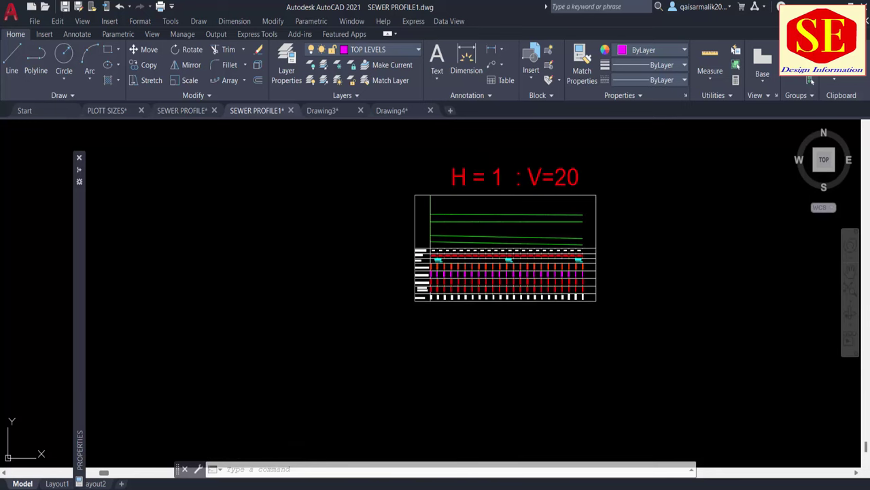
pyautogui.moveTo(496, 306); pyautogui.dragTo(496, 243, button='middle')
pyautogui.scroll(-4, 496, 245)
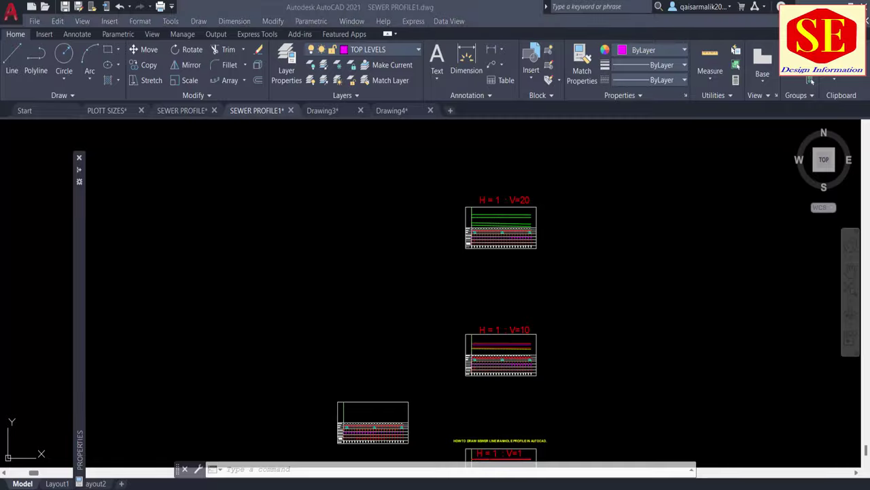
pyautogui.hotkey('alt', 'Tab')
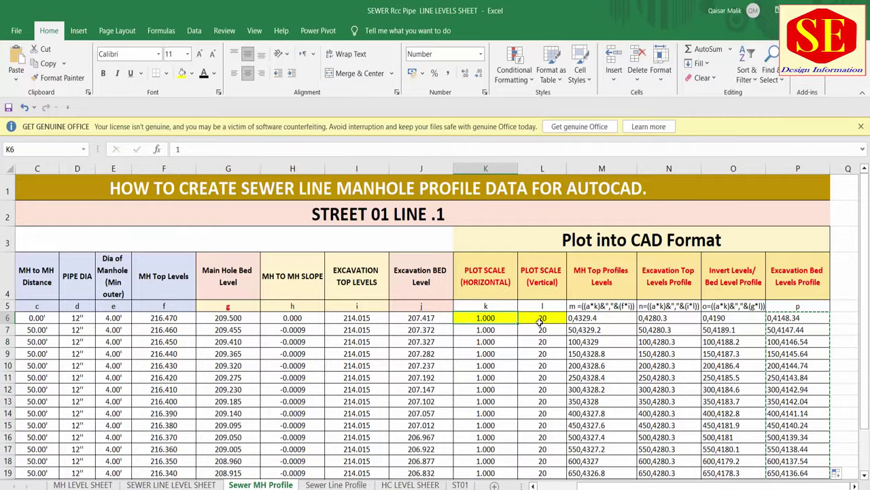
# Step: Set the Excel plot scales to horizontal 2 in K6 and vertical 10 in L6
pyautogui.click(541, 320)
pyautogui.write('1')
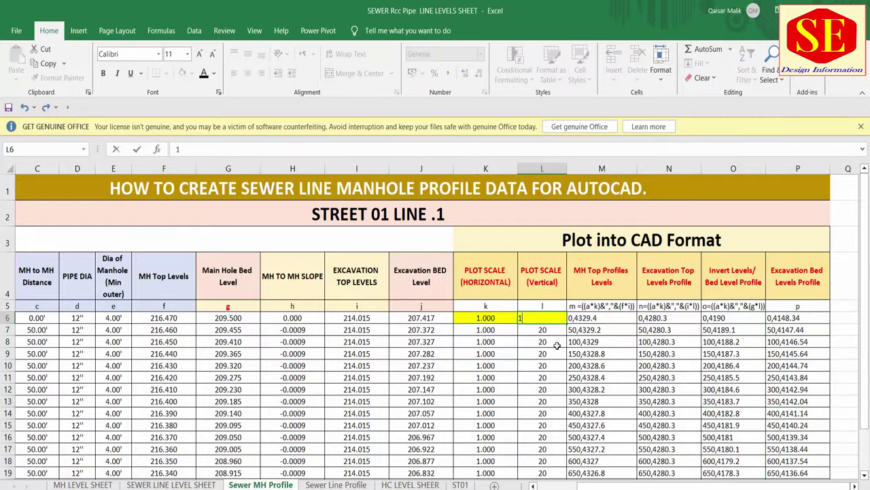
pyautogui.press('Return')
pyautogui.click(500, 318)
pyautogui.write('2')
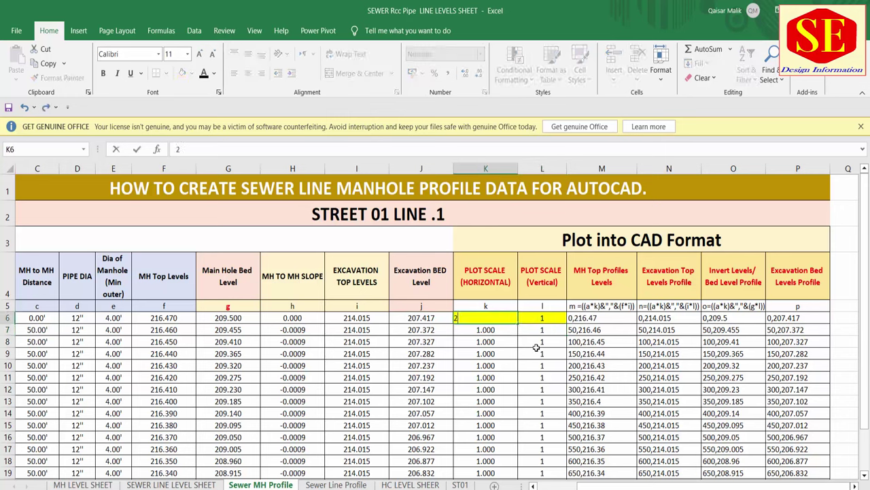
pyautogui.press('Return')
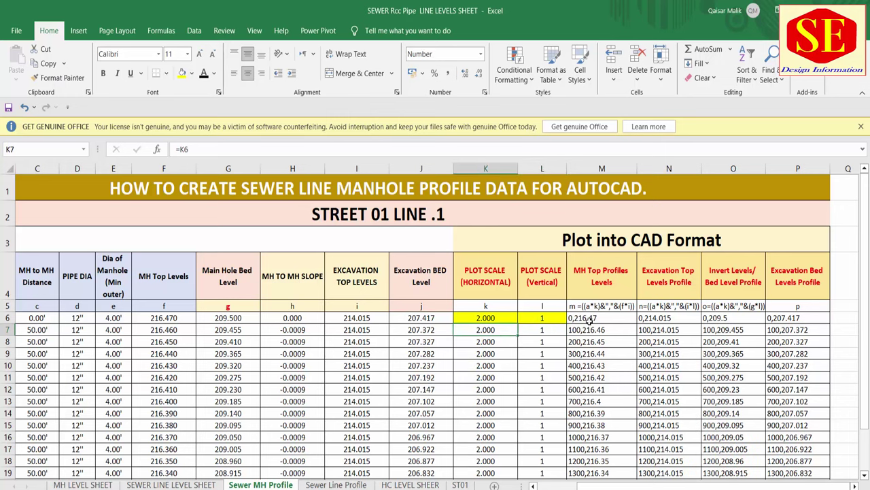
pyautogui.click(548, 318)
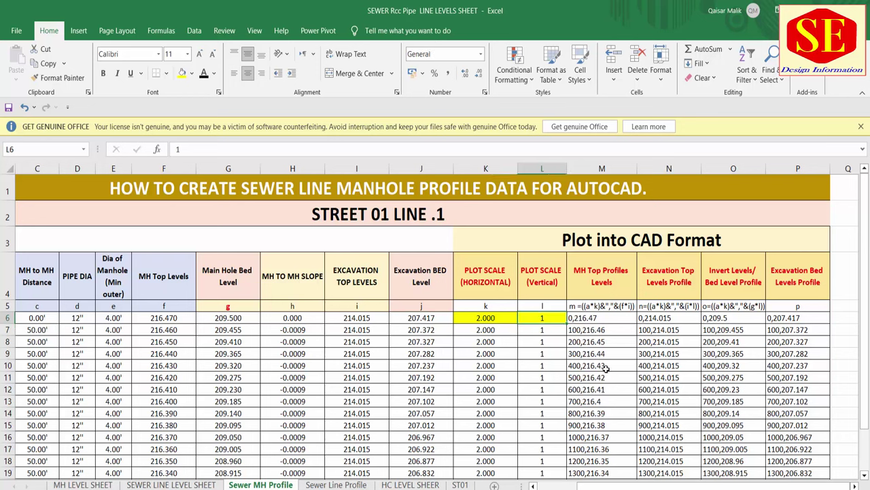
pyautogui.write('0')
pyautogui.press('Return')
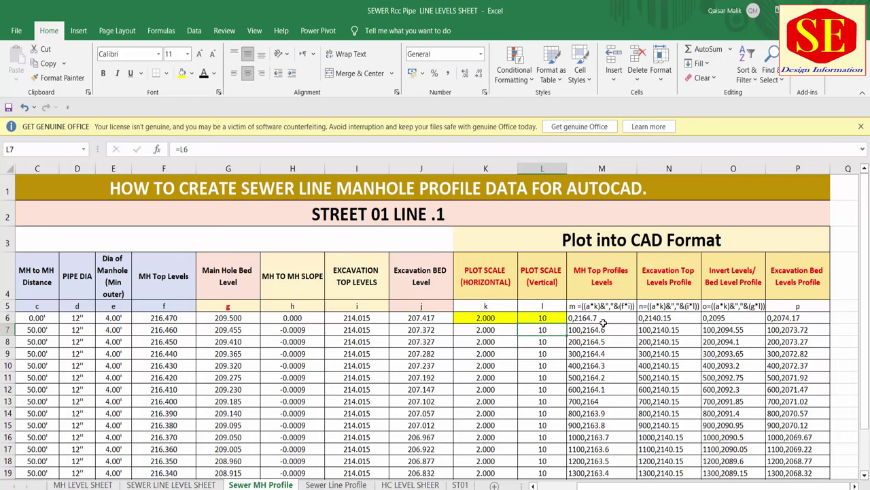
# Step: Copy the recalculated MH Top Profiles Levels values from column M, starting at M6
pyautogui.click(603, 321)
pyautogui.hotkey('ctrl', 'shift', 'Down')
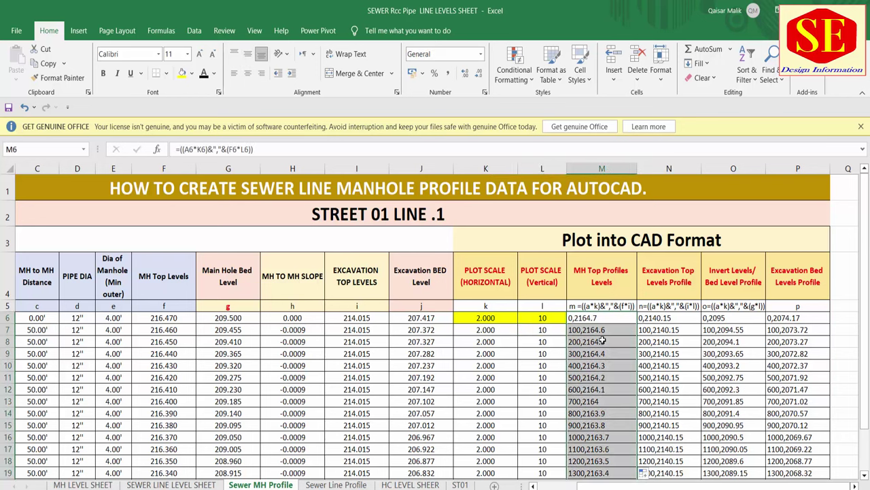
pyautogui.rightClick(603, 342)
pyautogui.click(618, 65)
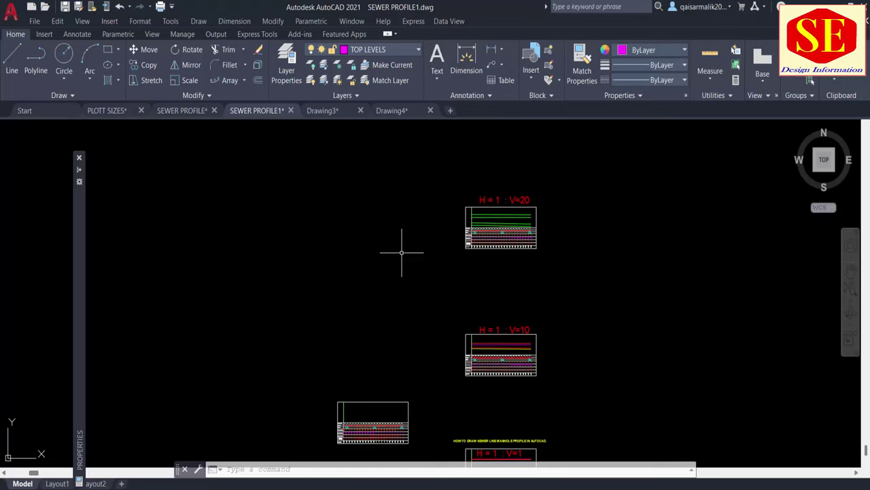
pyautogui.scroll(-2, 402, 247)
pyautogui.scroll(4, 485, 310)
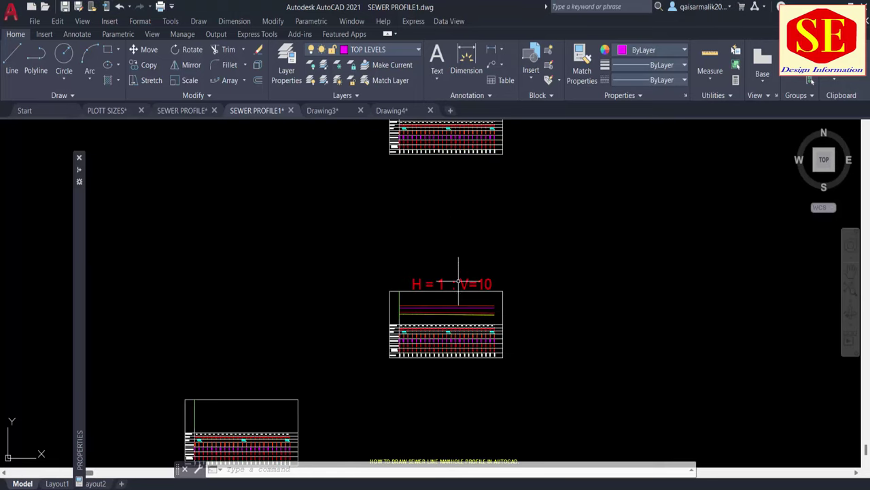
# Step: Move the two upper profiles further to the left
pyautogui.scroll(-3, 458, 281)
pyautogui.write('m')
pyautogui.press('Return')
pyautogui.click(511, 189)
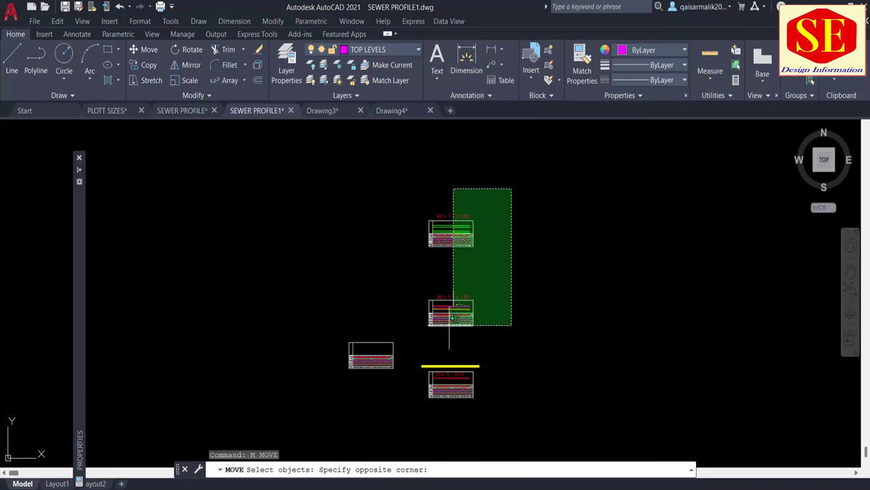
pyautogui.click(451, 325)
pyautogui.press('Return')
pyautogui.click(650, 331)
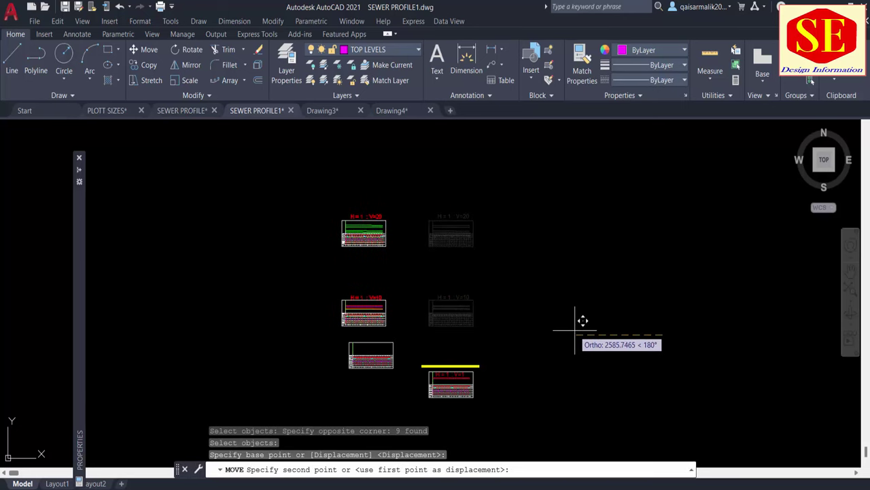
pyautogui.click(589, 320)
pyautogui.press('Escape')
# Step: Draw a profile polyline by pasting the copied coordinates into PL
pyautogui.write('pl')
pyautogui.press('Return')
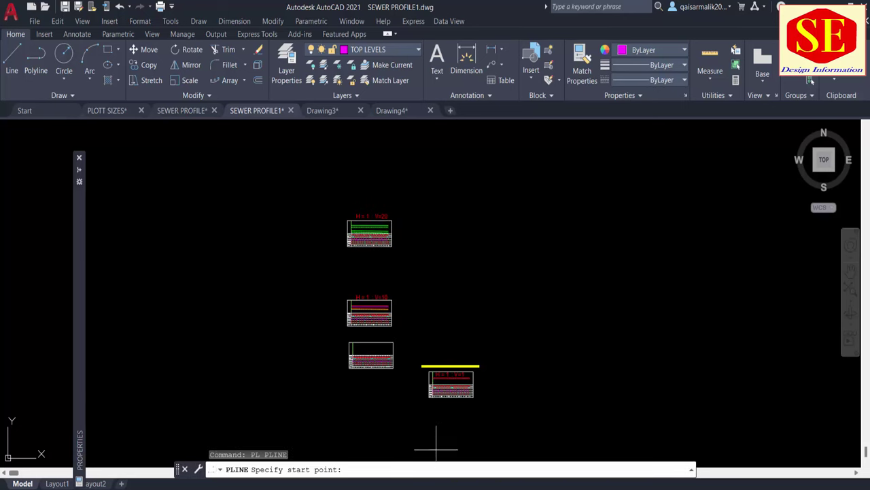
pyautogui.rightClick(437, 469)
pyautogui.click(465, 413)
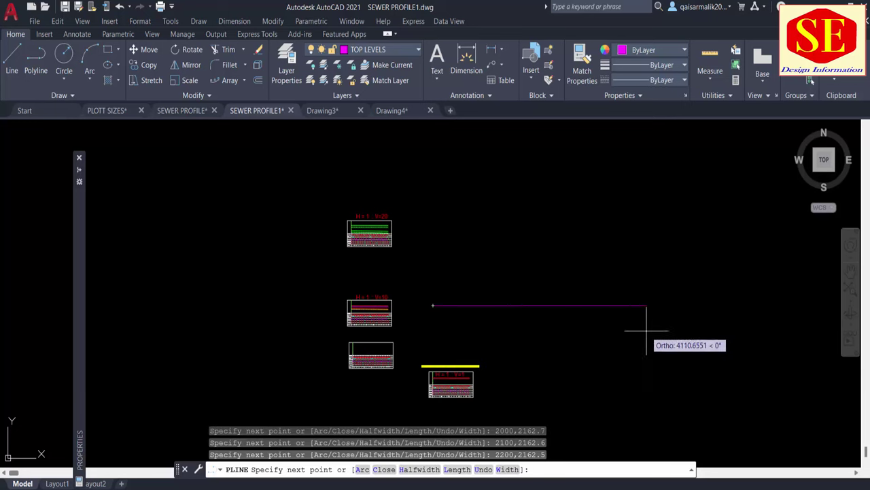
pyautogui.press('Escape')
pyautogui.scroll(3, 477, 310)
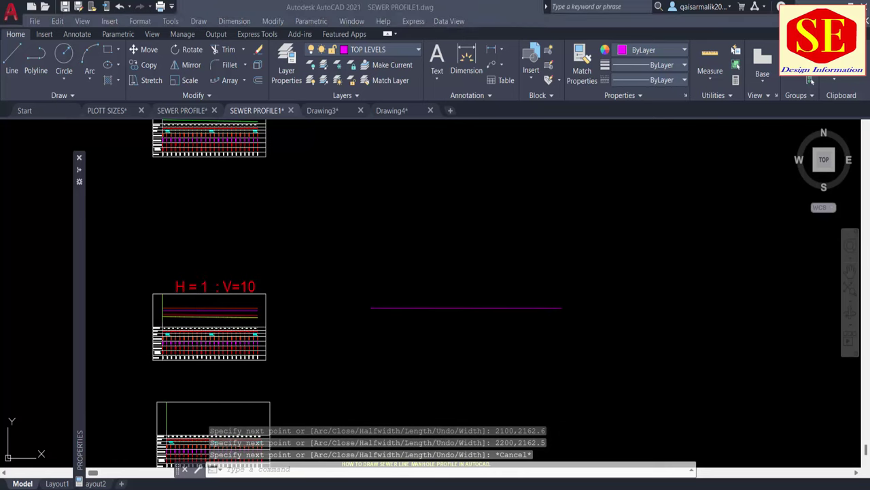
# Step: Fill the N6 formula down column N and draw the excavation-top polyline from it
pyautogui.hotkey('alt', 'Tab')
pyautogui.click(679, 320)
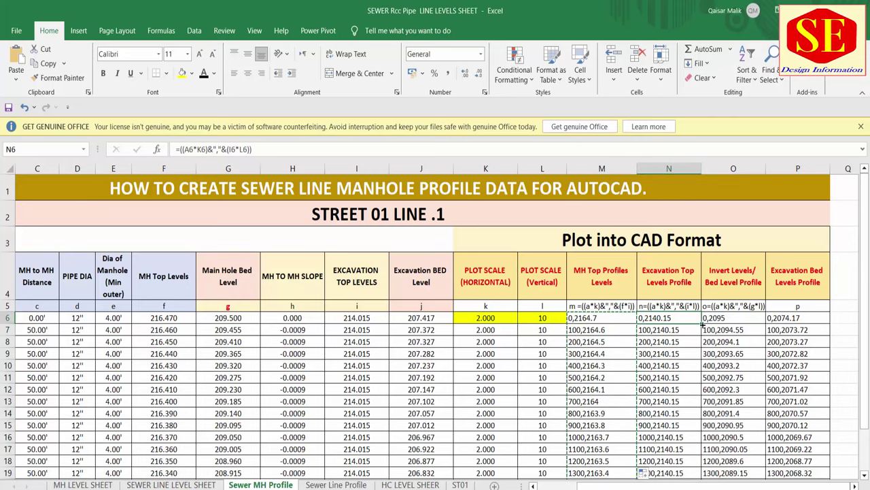
pyautogui.doubleClick(702, 325)
pyautogui.rightClick(668, 407)
pyautogui.click(700, 81)
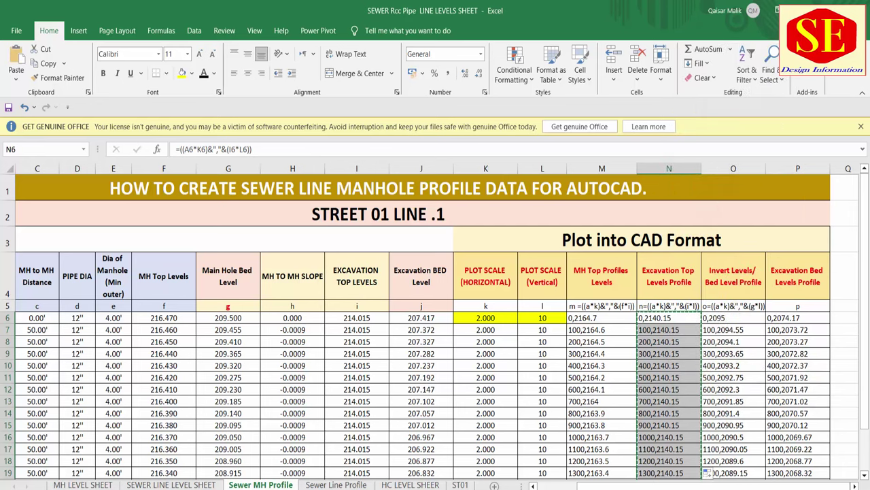
pyautogui.hotkey('alt', 'Tab')
pyautogui.write('pl')
pyautogui.press('Return')
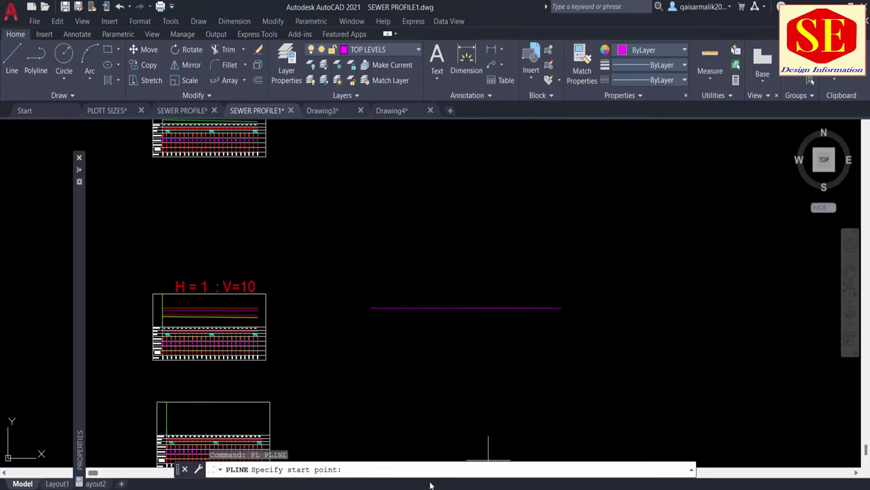
pyautogui.rightClick(432, 471)
pyautogui.click(466, 413)
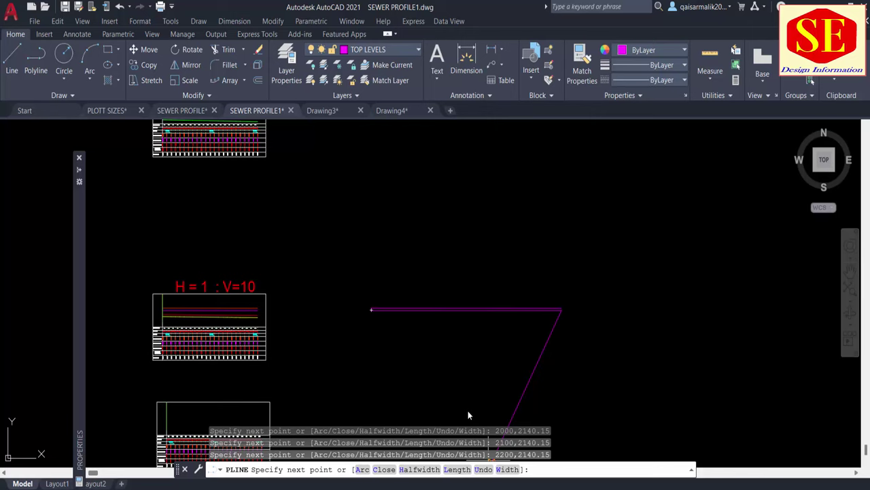
pyautogui.press('Escape')
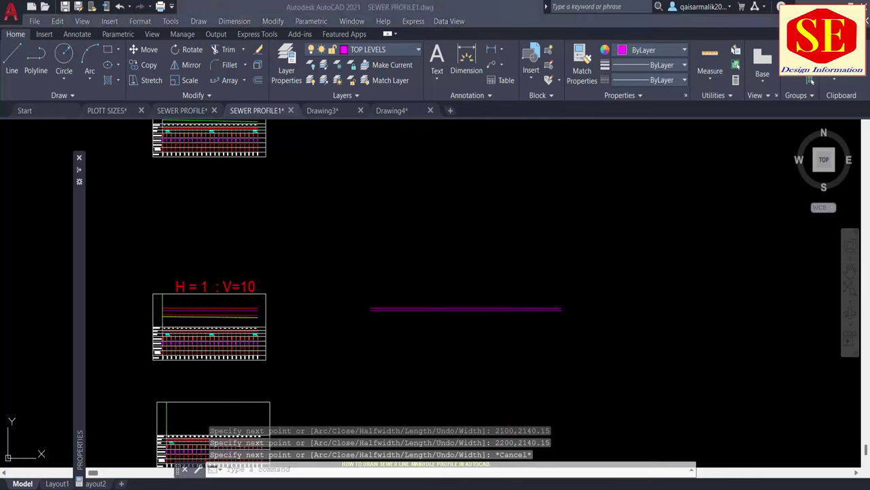
# Step: Copy the column O invert-level coordinates and draw them as a polyline
pyautogui.hotkey('alt', 'Tab')
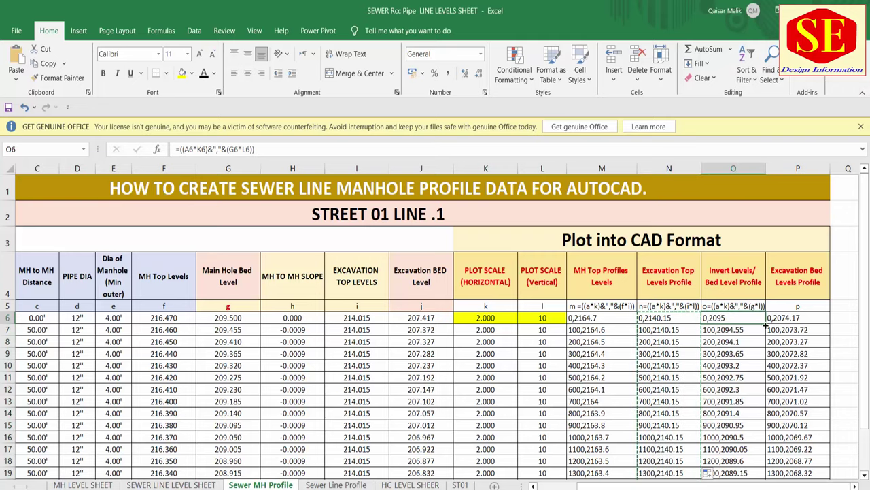
pyautogui.doubleClick(766, 326)
pyautogui.rightClick(734, 364)
pyautogui.click(758, 98)
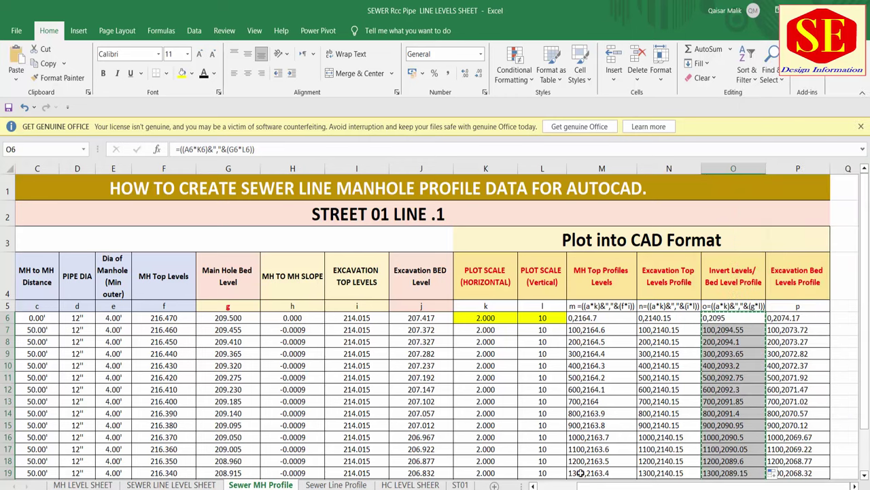
pyautogui.hotkey('alt', 'Tab')
pyautogui.write('PL')
pyautogui.press('Return')
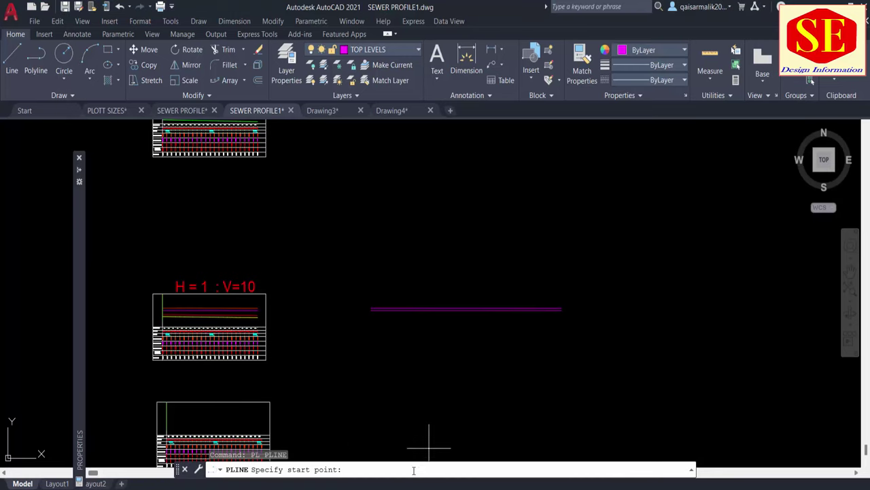
pyautogui.rightClick(416, 473)
pyautogui.click(466, 414)
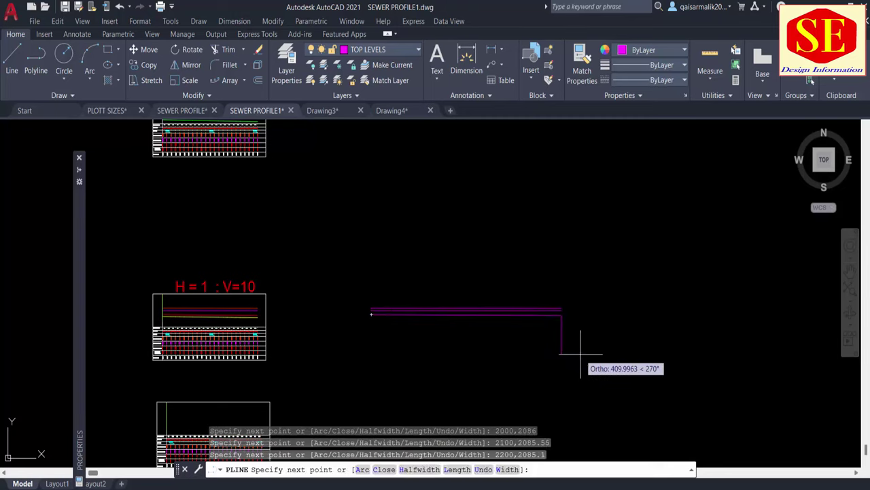
pyautogui.press('Escape')
# Step: Copy the column P excavation-bed coordinates from P6 down the sheet
pyautogui.hotkey('alt', 'Tab')
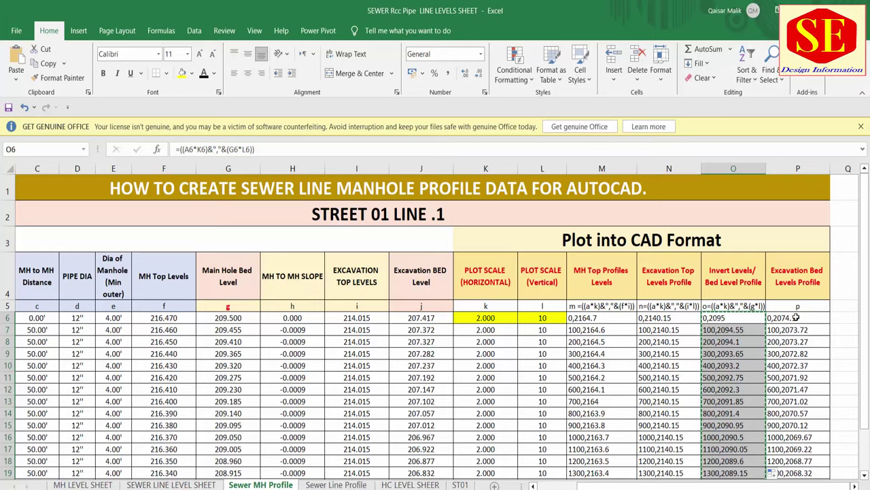
pyautogui.click(805, 317)
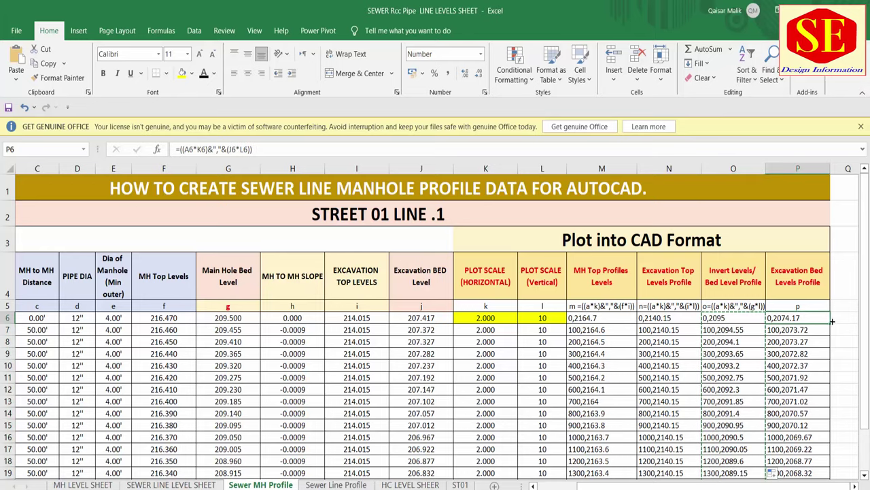
pyautogui.hotkey('ctrl', 'shift', 'Down')
pyautogui.rightClick(793, 365)
pyautogui.click(705, 96)
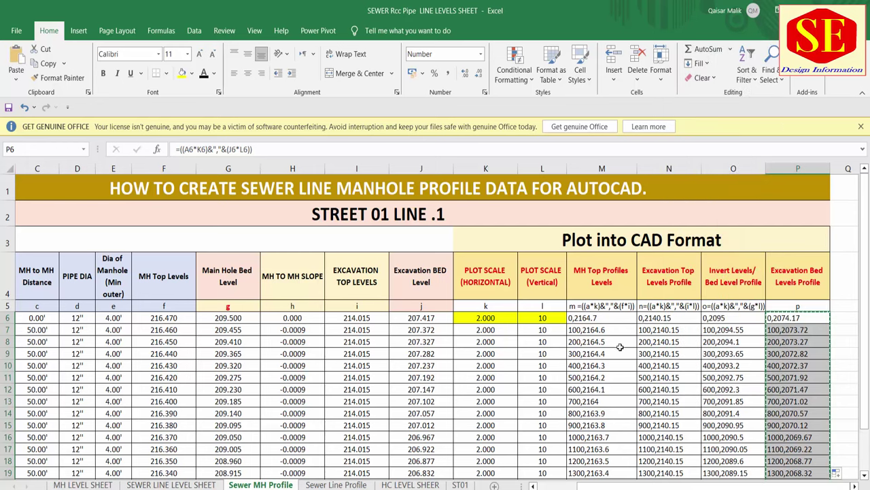
pyautogui.hotkey('alt', 'Tab')
# Step: Draw the excavation-bed polyline from the pasted column P coordinates
pyautogui.write('pl')
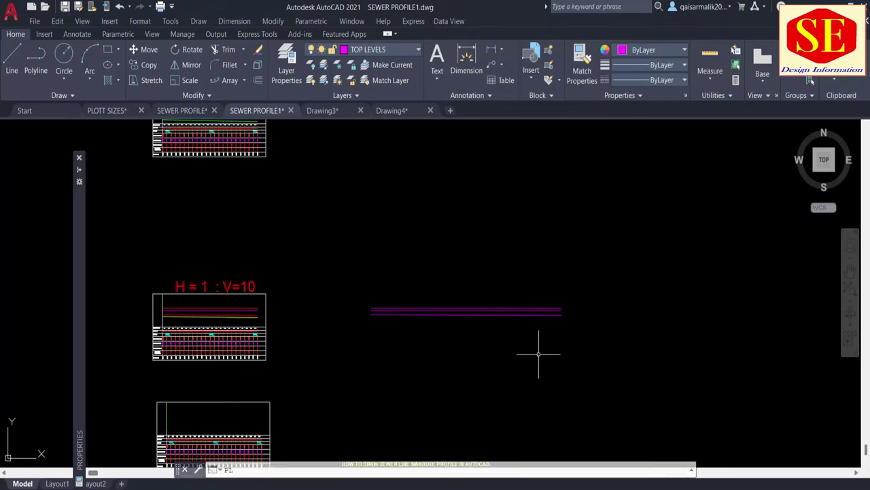
pyautogui.press('Return')
pyautogui.rightClick(461, 469)
pyautogui.click(490, 415)
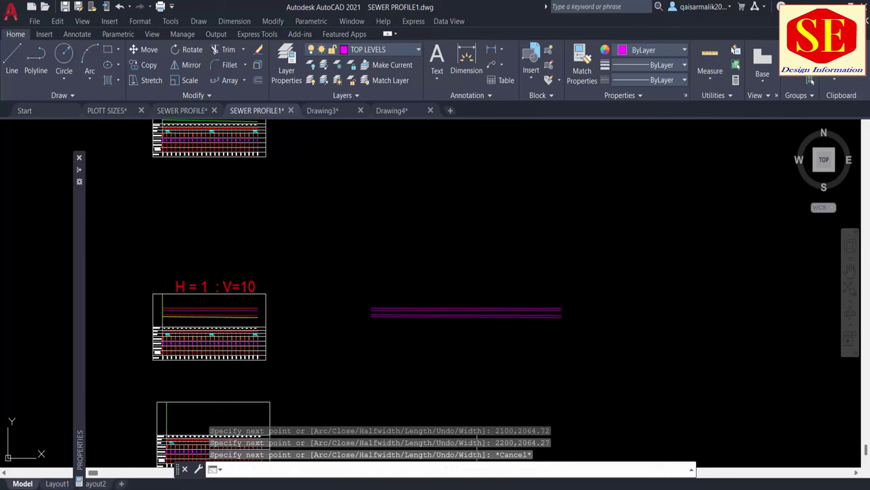
pyautogui.press('Escape')
pyautogui.scroll(4, 412, 309)
pyautogui.moveTo(349, 329); pyautogui.dragTo(662, 284, button='middle')
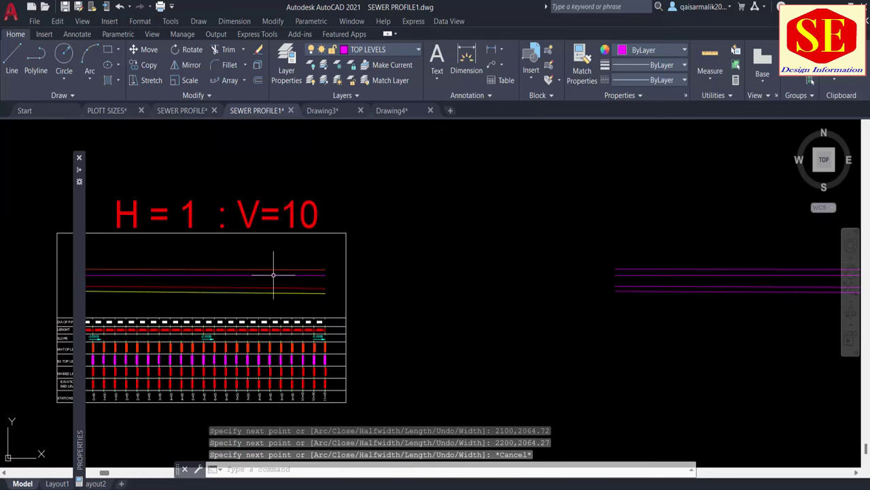
# Step: Start copying a profile line, then cancel the copy and clear the selection
pyautogui.write('co')
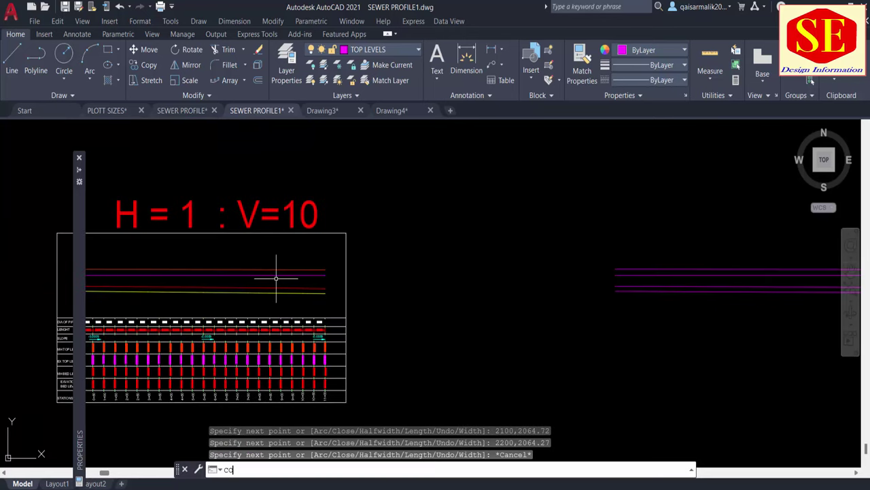
pyautogui.press('Return')
pyautogui.click(276, 275)
pyautogui.moveTo(29, 280); pyautogui.dragTo(136, 282, button='middle')
pyautogui.press('Return')
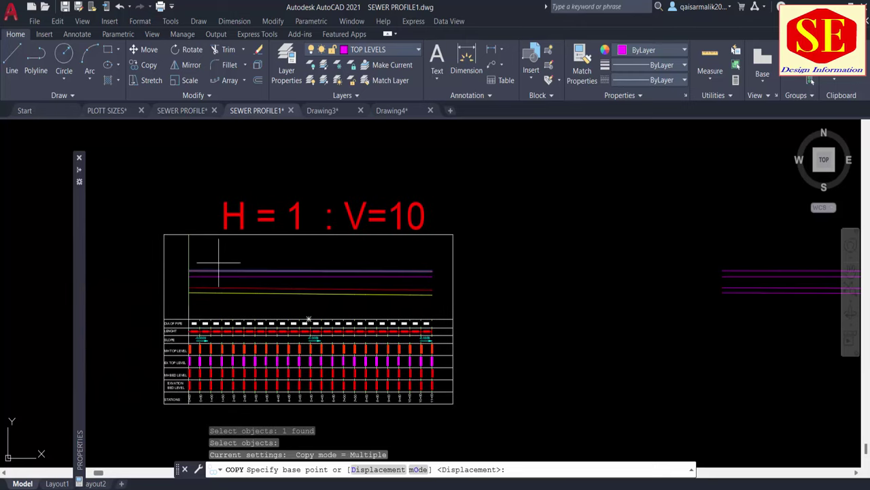
pyautogui.click(189, 269)
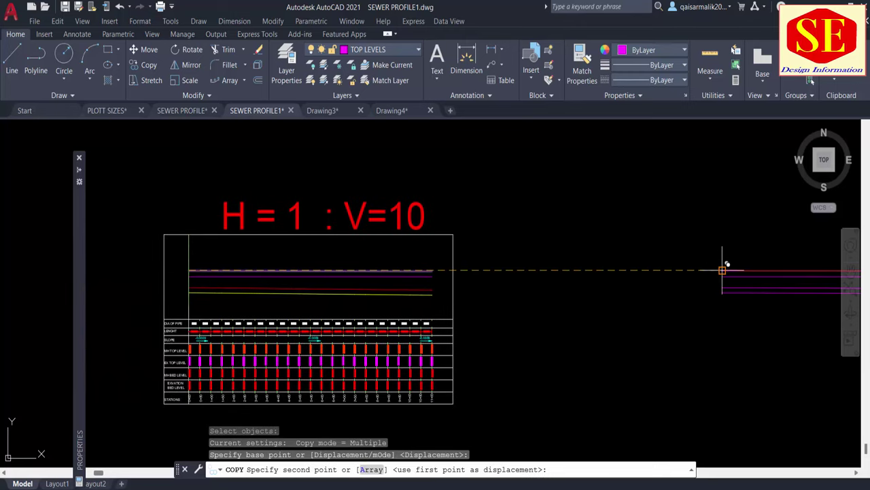
pyautogui.moveTo(722, 270); pyautogui.dragTo(299, 279, button='middle')
pyautogui.press('Escape')
pyautogui.click(519, 280)
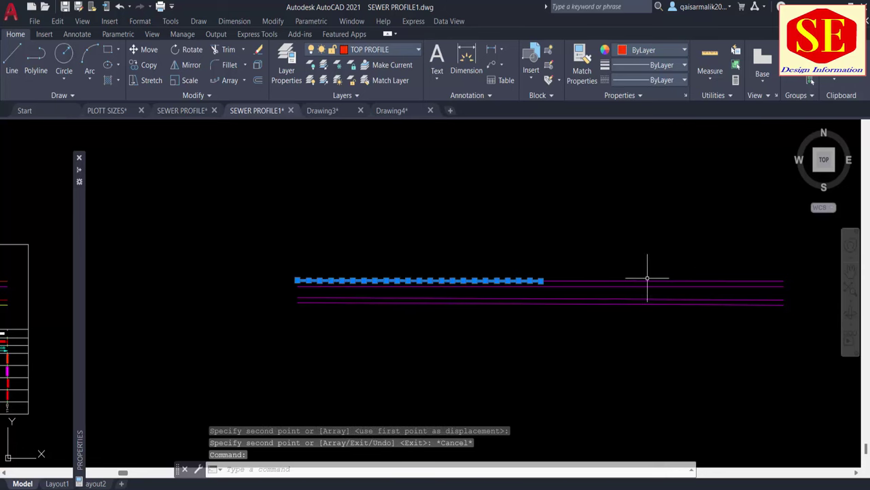
pyautogui.press('Escape')
# Step: Copy the red top-profile line further to the right
pyautogui.write('co')
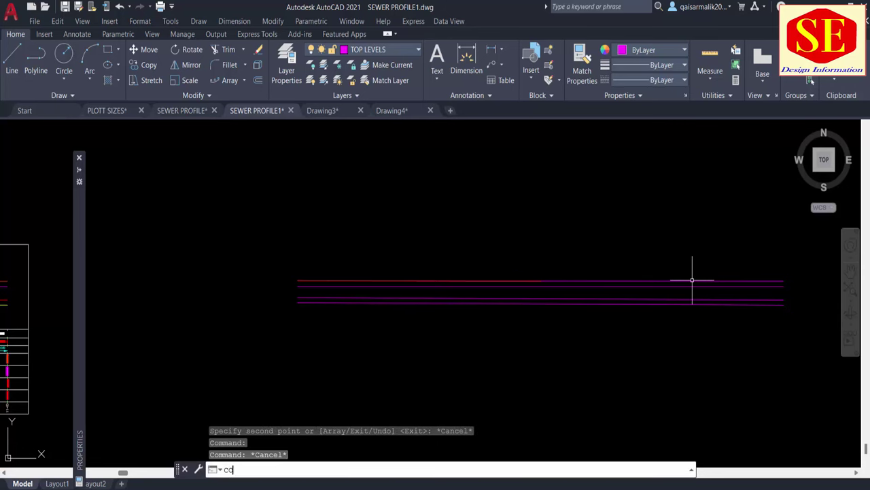
pyautogui.press('Return')
pyautogui.click(487, 276)
pyautogui.click(480, 278)
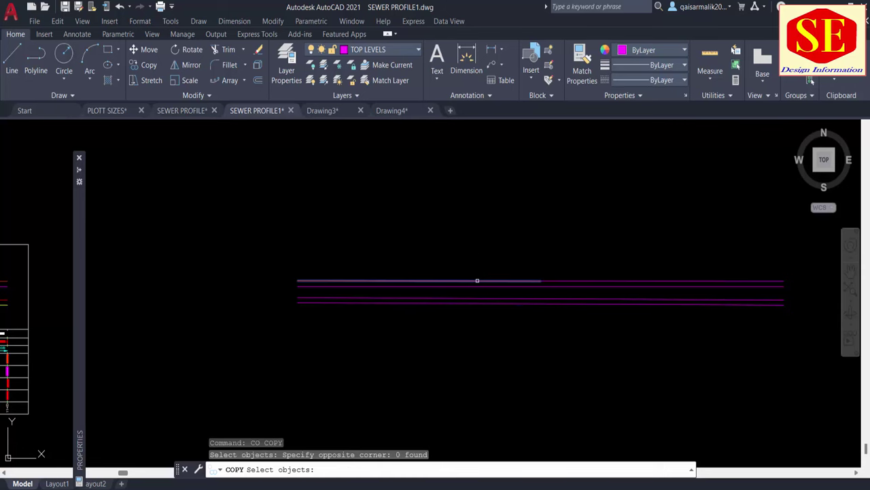
pyautogui.click(476, 280)
pyautogui.press('Return')
pyautogui.click(297, 280)
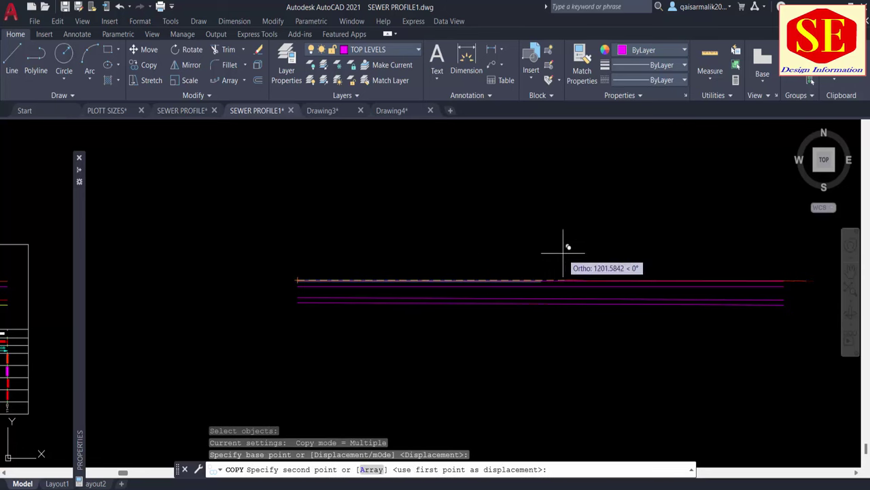
pyautogui.click(540, 280)
pyautogui.press('Escape')
# Step: Erase both pieces of the red line
pyautogui.click(699, 280)
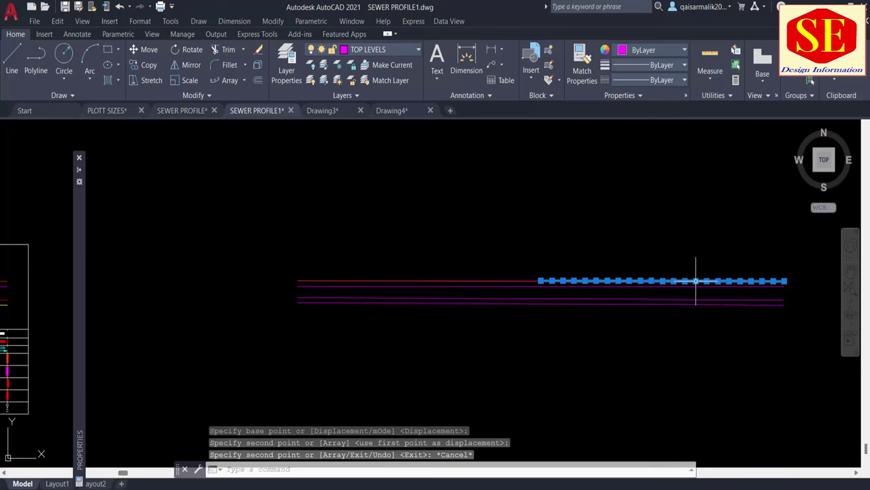
pyautogui.click(524, 280)
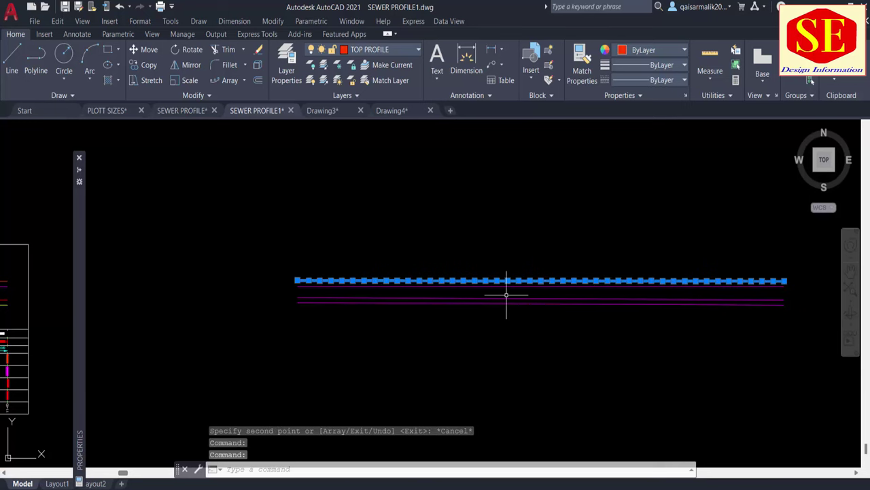
pyautogui.write('e')
pyautogui.press('Return')
pyautogui.scroll(-3, 488, 286)
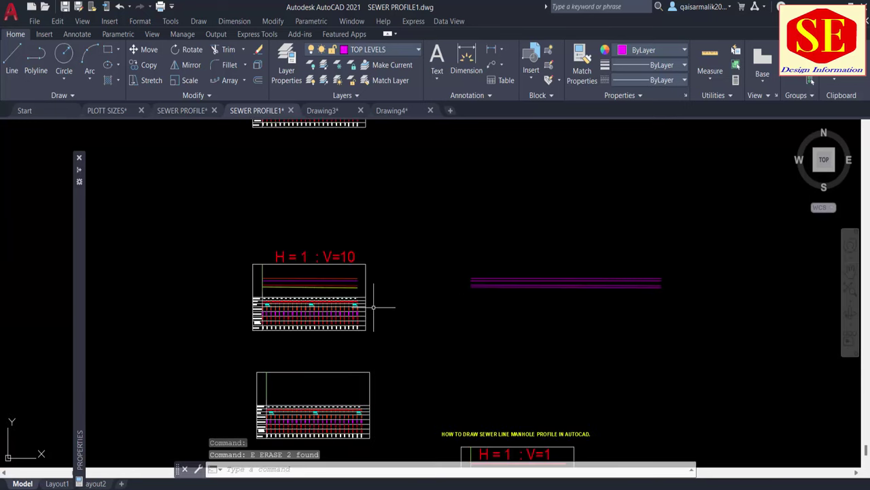
# Step: Copy the H = 1 : V=10 profile drawing up and to the right with Ortho off
pyautogui.write('co')
pyautogui.press('Return')
pyautogui.scroll(-3, 373, 307)
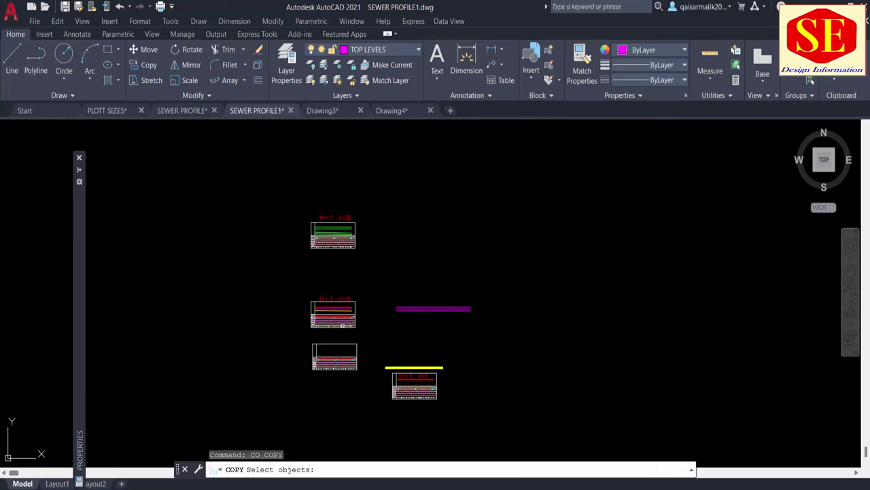
pyautogui.scroll(2, 371, 320)
pyautogui.click(367, 331)
pyautogui.press('Return')
pyautogui.click(383, 331)
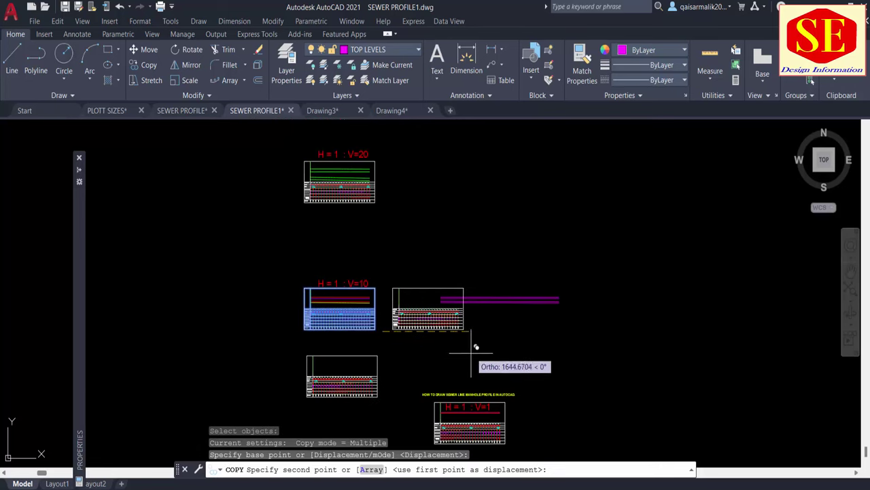
pyautogui.press('F8')
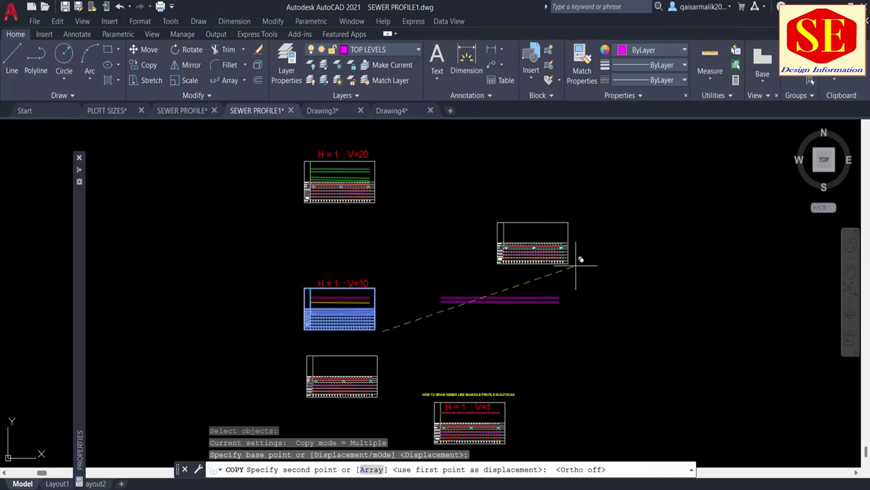
pyautogui.click(544, 267)
pyautogui.press('Escape')
# Step: Adjust the view and start the LINE command
pyautogui.scroll(2, 501, 250)
pyautogui.scroll(2, 501, 251)
pyautogui.press('Escape')
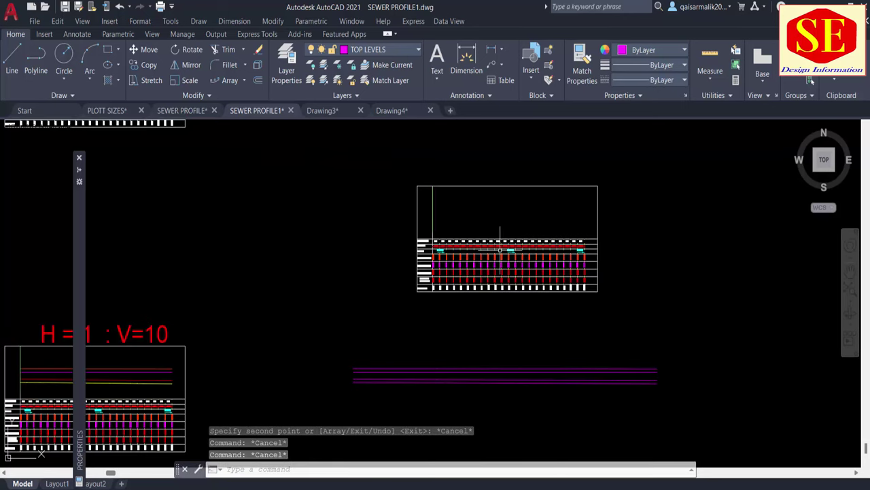
pyautogui.write('l')
pyautogui.press('Return')
pyautogui.scroll(2, 563, 229)
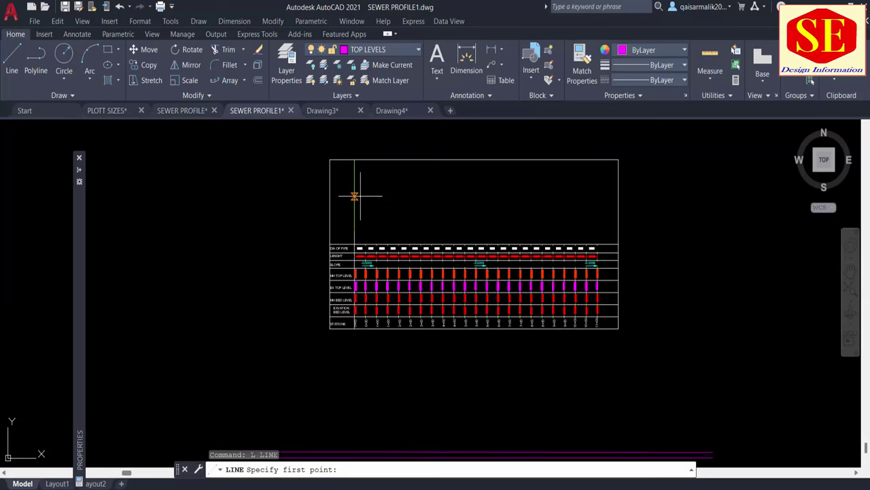
# Step: Draw a vertical line from the last station up to the top border
pyautogui.press('Escape')
pyautogui.write('co')
pyautogui.press('Return')
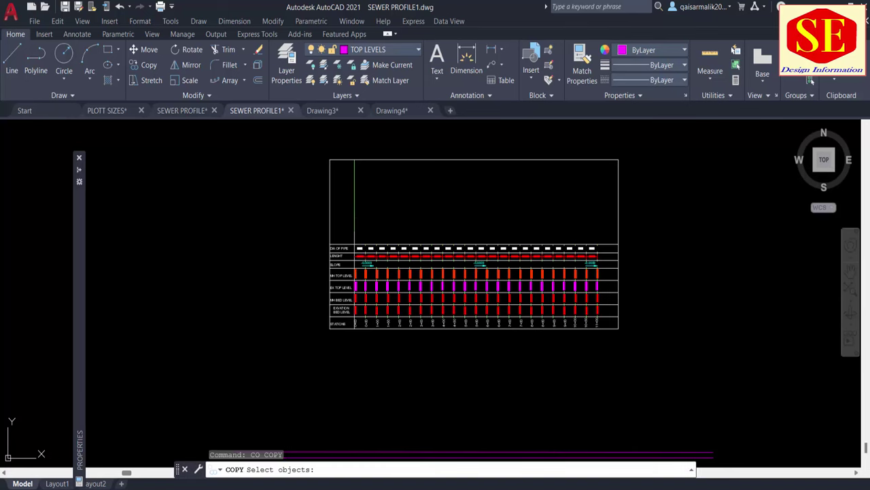
pyautogui.click(357, 240)
pyautogui.press('Escape')
pyautogui.write('l')
pyautogui.press('Return')
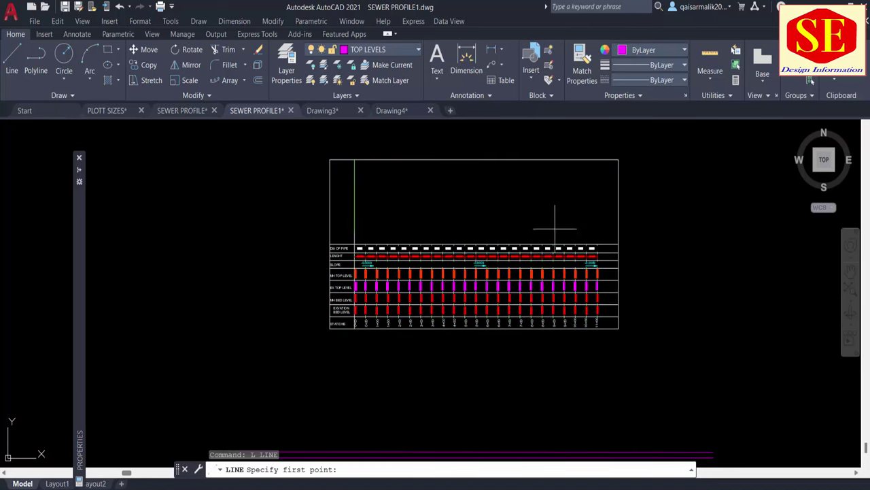
pyautogui.scroll(3, 555, 229)
pyautogui.moveTo(511, 187); pyautogui.dragTo(524, 322, button='middle')
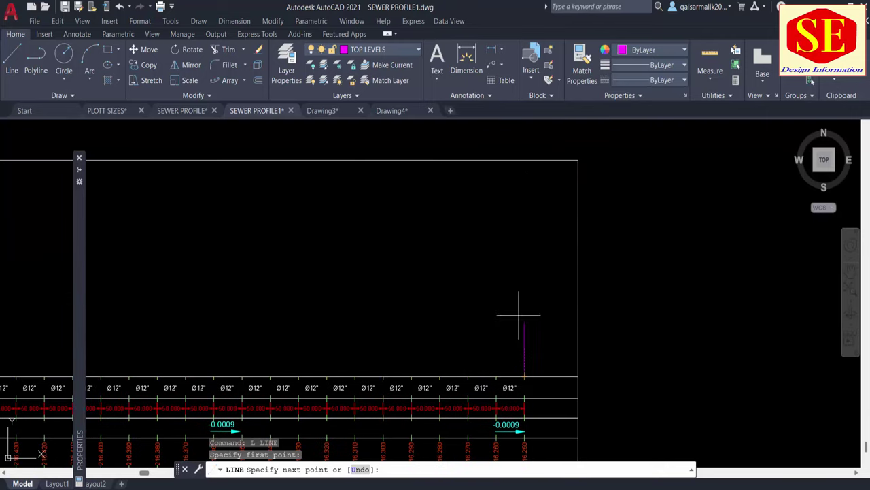
pyautogui.click(525, 161)
pyautogui.press('Escape')
# Step: Draw a horizontal line between the first and last station verticals inside the box
pyautogui.scroll(4, 520, 394)
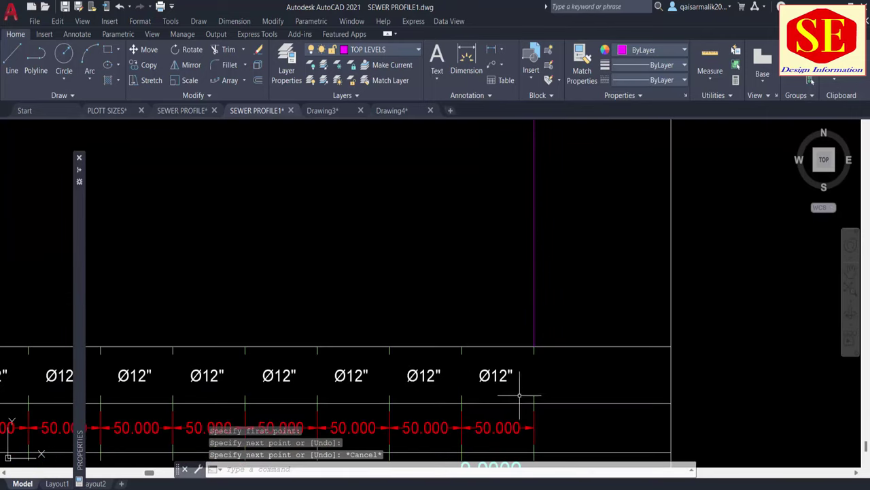
pyautogui.scroll(-4, 553, 257)
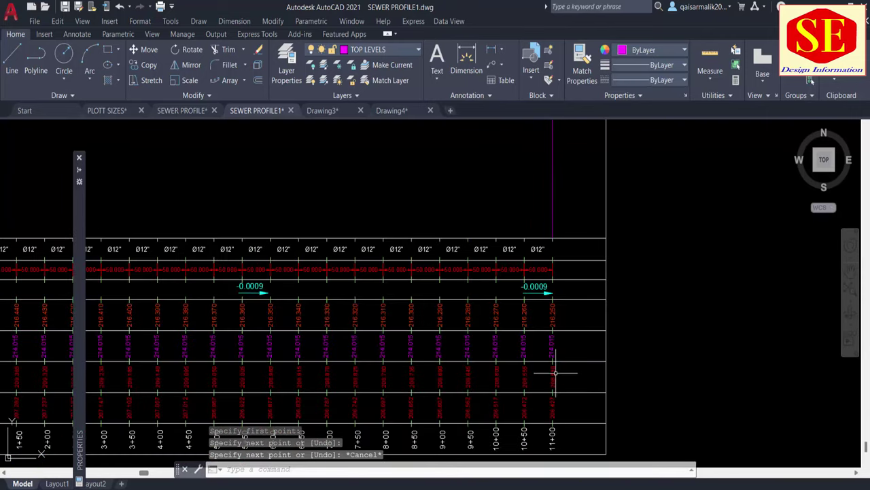
pyautogui.scroll(-5, 563, 330)
pyautogui.moveTo(631, 425); pyautogui.dragTo(624, 401, button='middle')
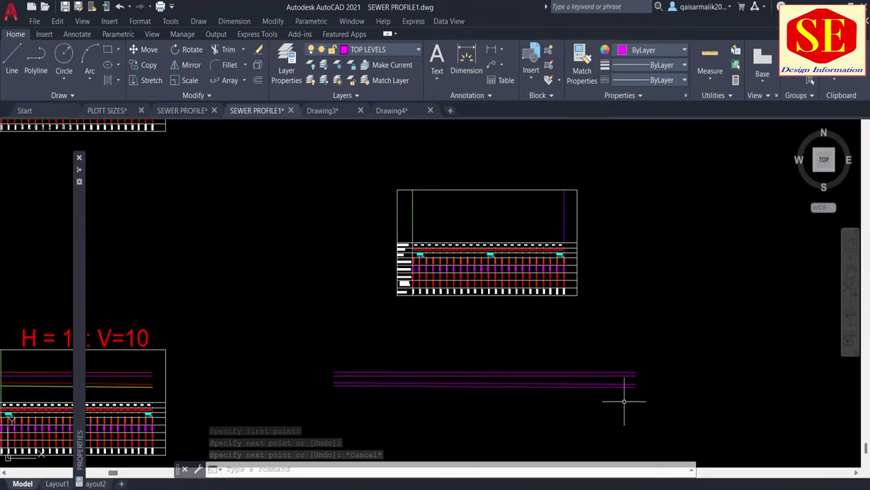
pyautogui.press('Escape')
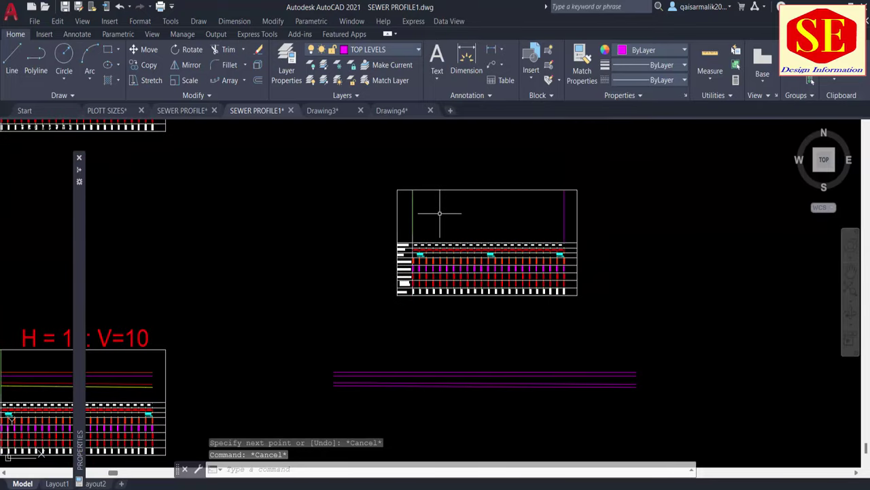
pyautogui.write('l')
pyautogui.press('Return')
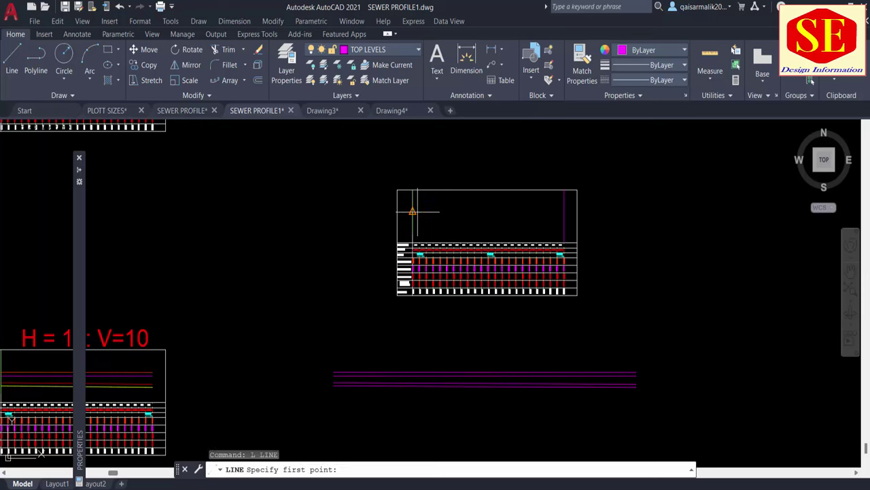
pyautogui.click(412, 211)
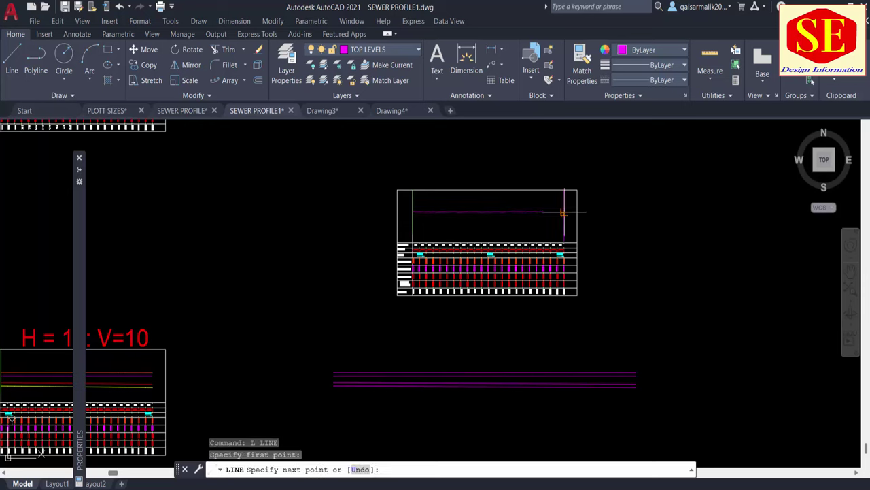
pyautogui.click(564, 212)
pyautogui.press('Escape')
pyautogui.write('a')
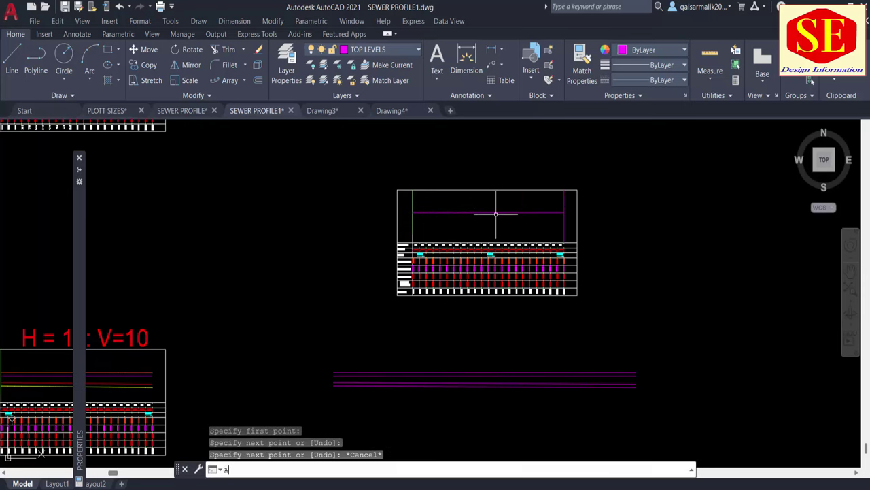
pyautogui.write('l')
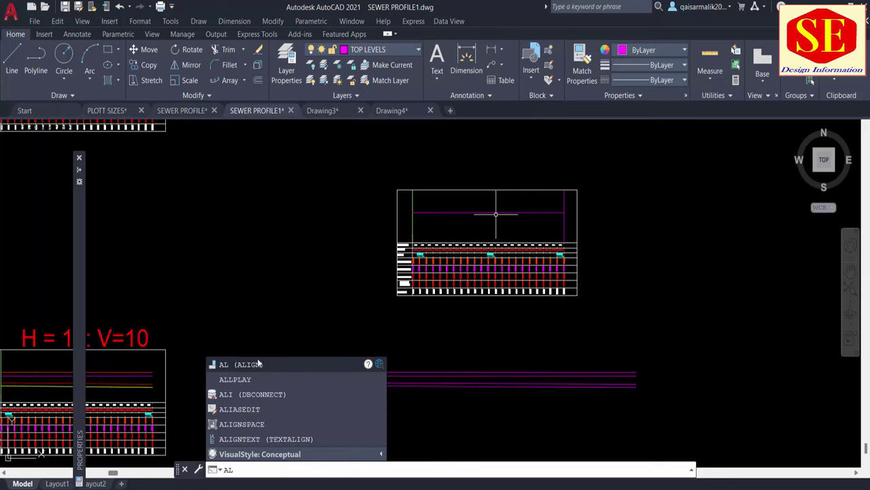
# Step: Window-select the profile sheet and match the reference line's left end to the pipe lines
pyautogui.press('Return')
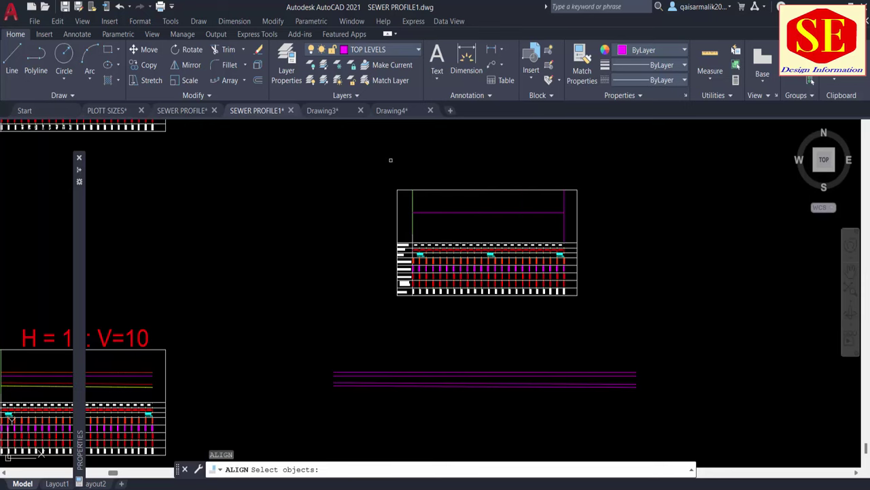
pyautogui.click(391, 160)
pyautogui.click(650, 319)
pyautogui.press('Return')
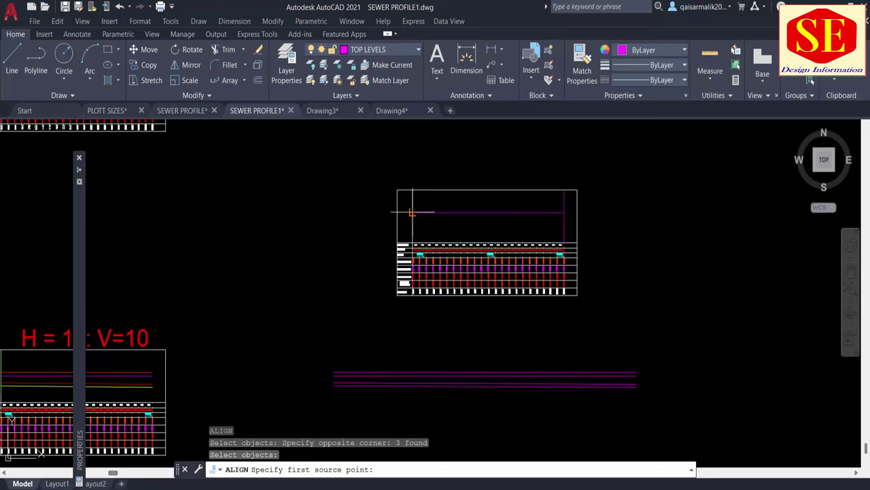
pyautogui.click(411, 213)
pyautogui.scroll(3, 314, 384)
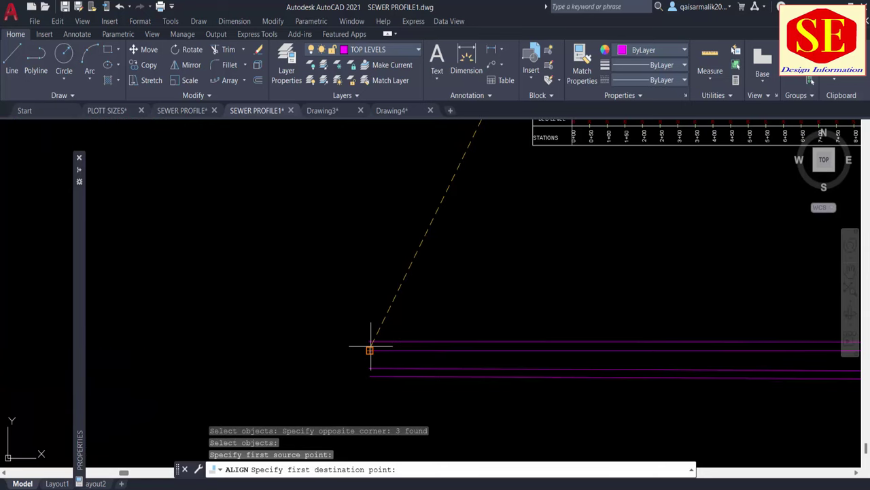
pyautogui.click(369, 350)
pyautogui.scroll(-5, 369, 350)
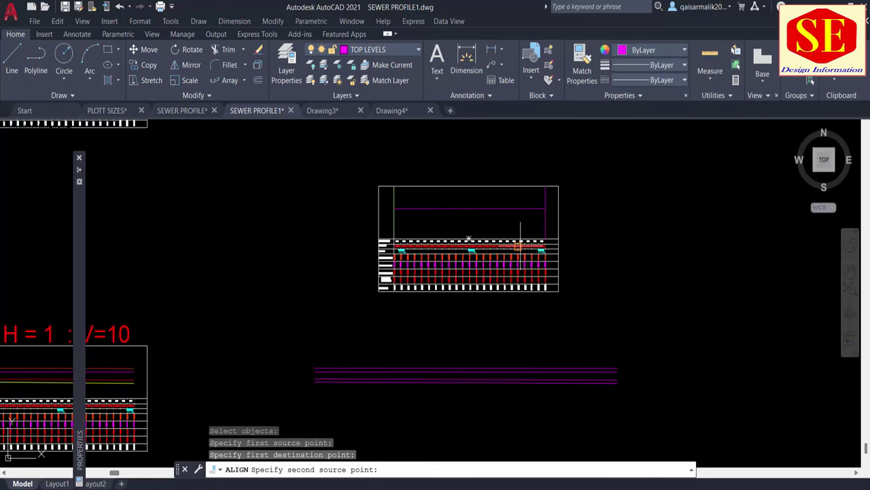
pyautogui.scroll(2, 549, 208)
# Step: Match the right ends and scale the sheet to fit, then centre it in view
pyautogui.click(549, 201)
pyautogui.scroll(-3, 549, 201)
pyautogui.scroll(3, 582, 297)
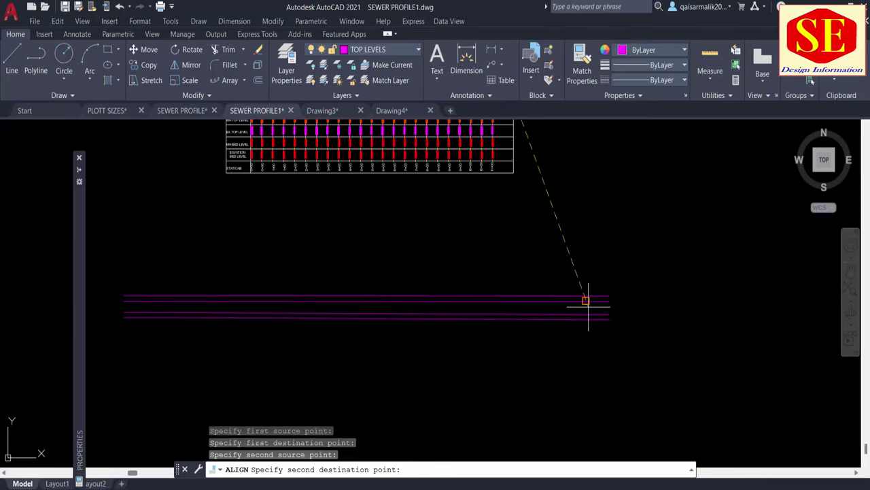
pyautogui.click(607, 299)
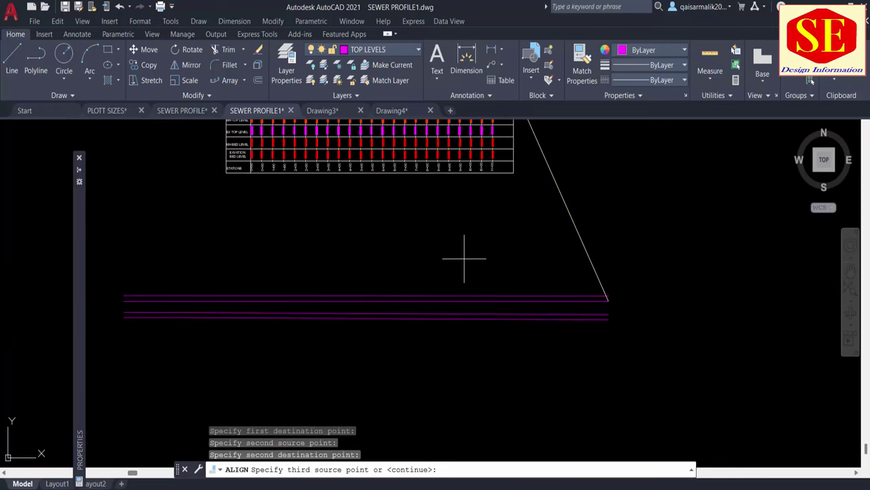
pyautogui.press('Return')
pyautogui.click(448, 469)
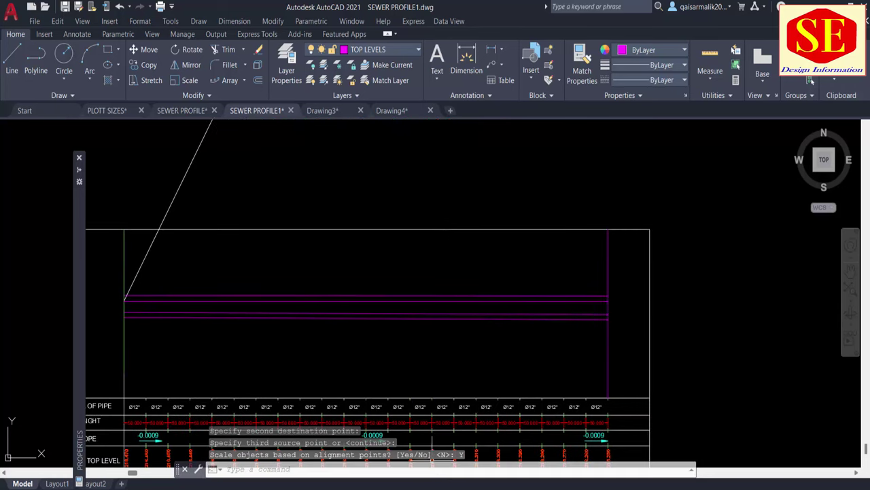
pyautogui.scroll(-2, 603, 305)
pyautogui.press('Escape')
pyautogui.moveTo(472, 342); pyautogui.dragTo(481, 256, button='middle')
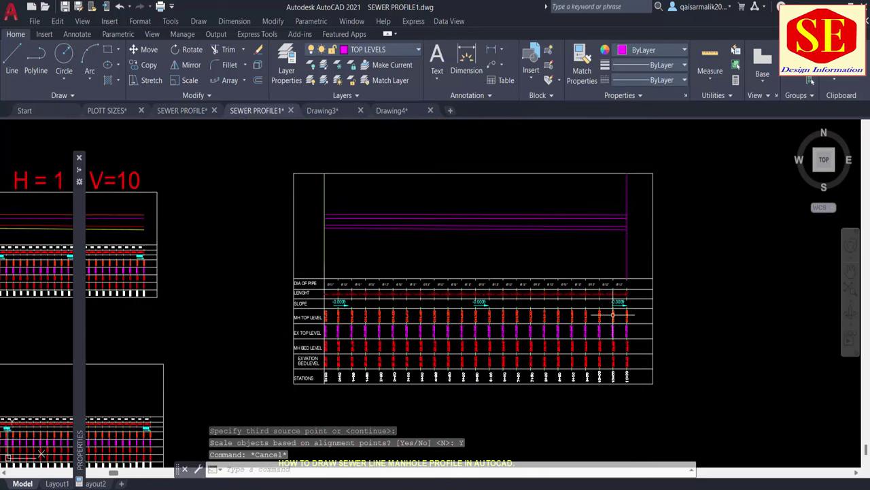
pyautogui.moveTo(323, 259); pyautogui.dragTo(494, 261, button='middle')
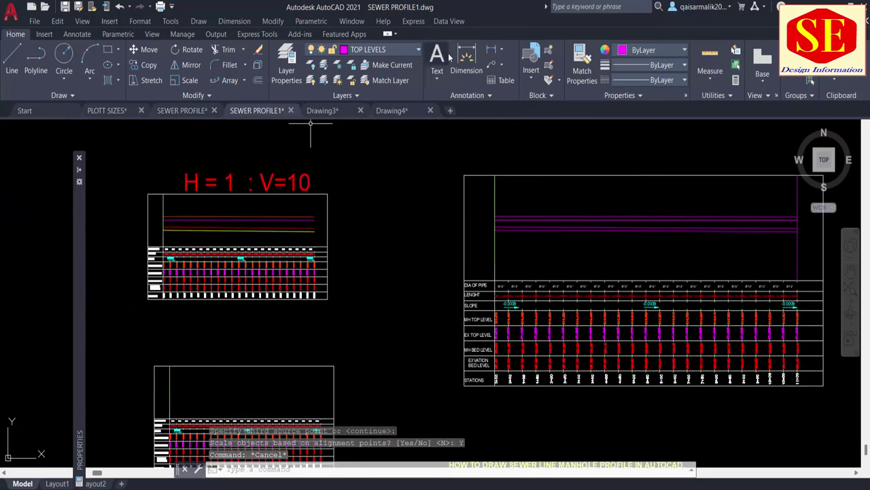
# Step: Dimension the gap between two station lines, confirming it reads 50.0000
pyautogui.click(491, 49)
pyautogui.scroll(5, 241, 252)
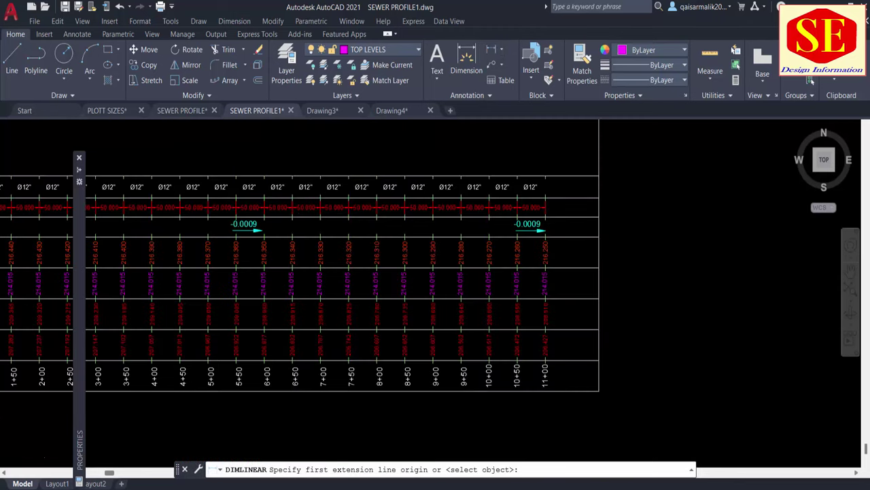
pyautogui.scroll(3, 303, 232)
pyautogui.click(314, 222)
pyautogui.click(388, 220)
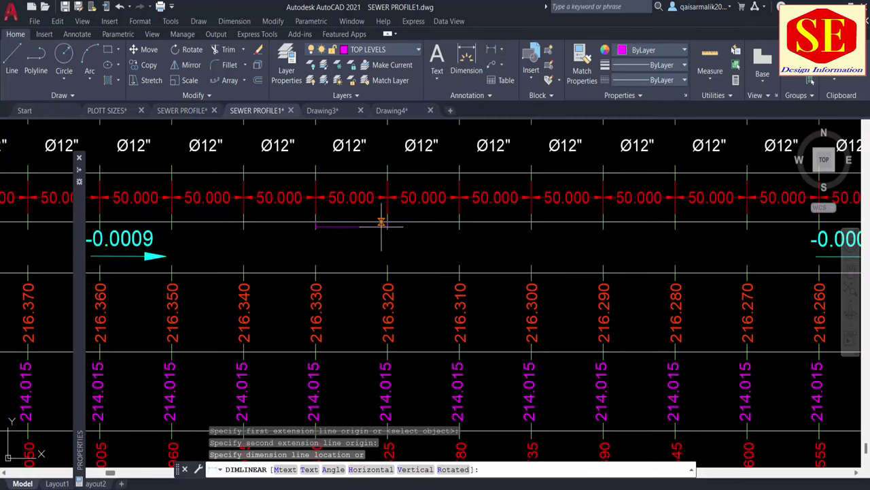
pyautogui.click(369, 239)
# Step: Start a second linear dimension across a span near the right-hand profile table
pyautogui.scroll(5, 350, 243)
pyautogui.scroll(3, 334, 261)
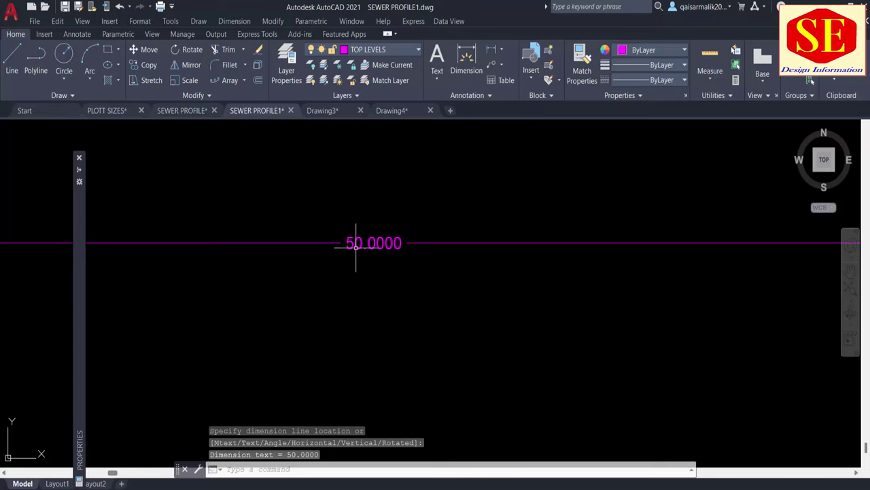
pyautogui.scroll(-3, 356, 245)
pyautogui.scroll(-3, 375, 204)
pyautogui.scroll(-4, 360, 224)
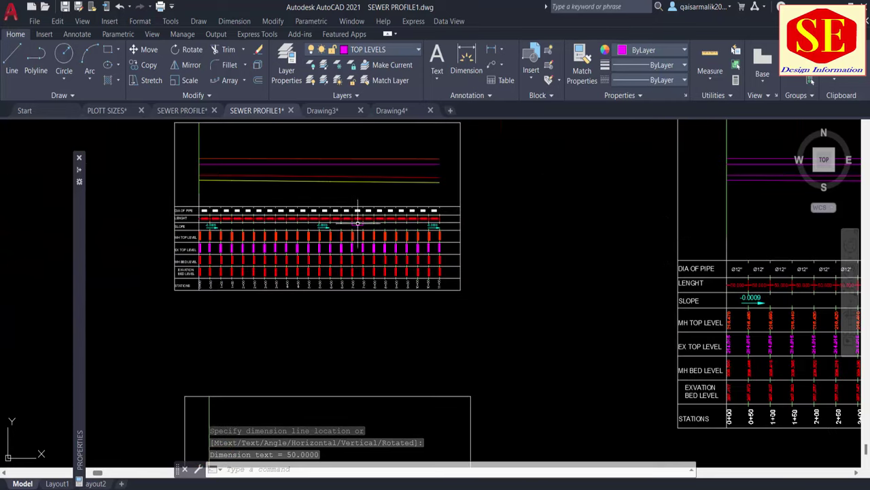
pyautogui.moveTo(653, 227); pyautogui.dragTo(597, 228, button='middle')
pyautogui.scroll(2, 597, 228)
pyautogui.scroll(4, 569, 243)
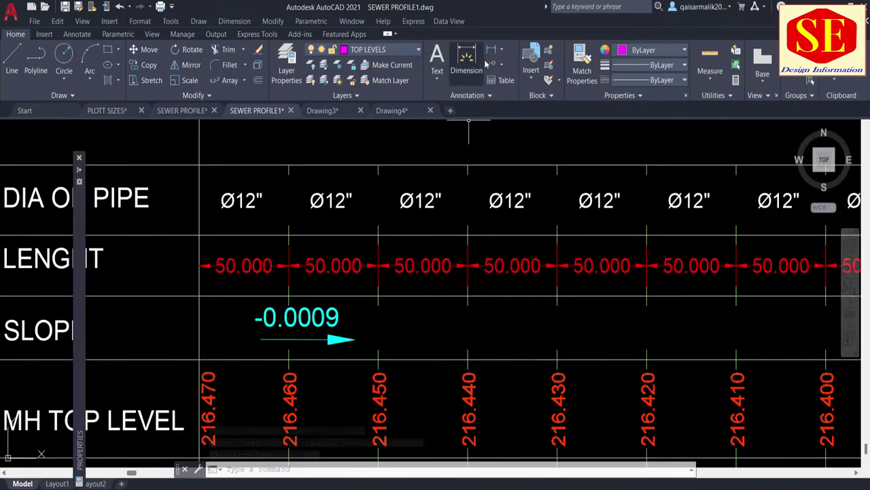
pyautogui.press('Return')
pyautogui.click(558, 292)
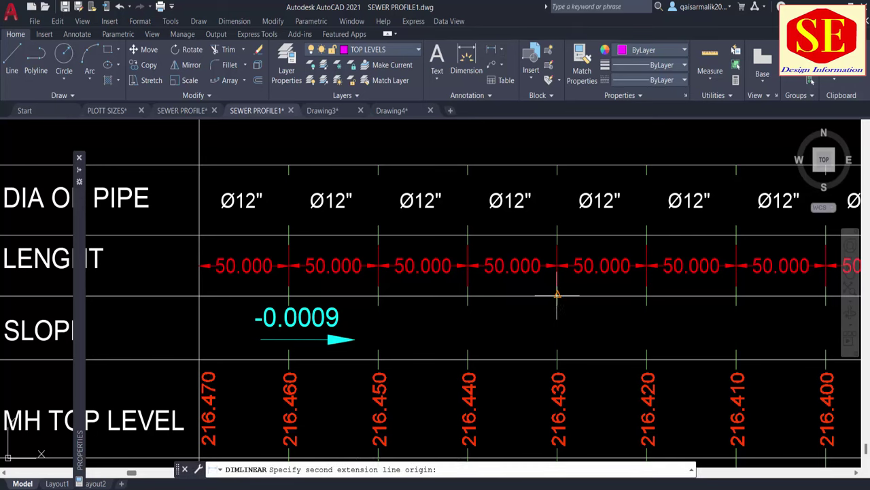
pyautogui.click(647, 293)
# Step: Select the horizontal plot scale cell K6 in Excel
pyautogui.scroll(4, 606, 307)
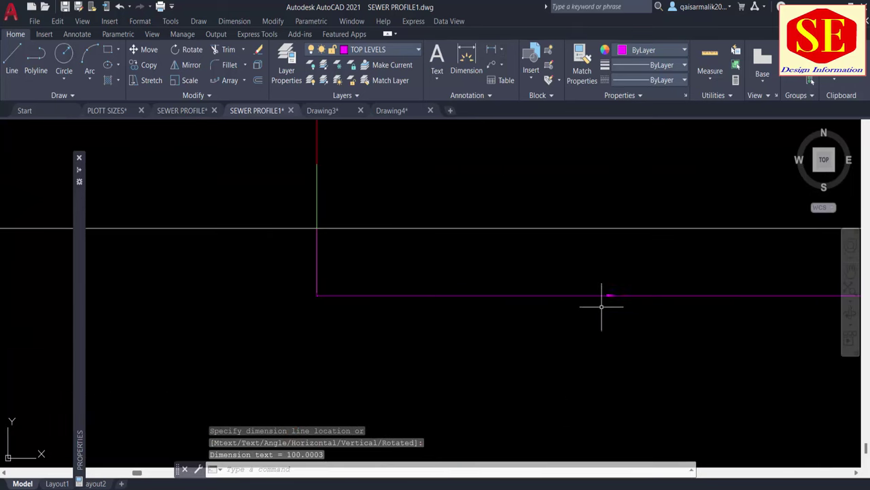
pyautogui.scroll(-2, 510, 286)
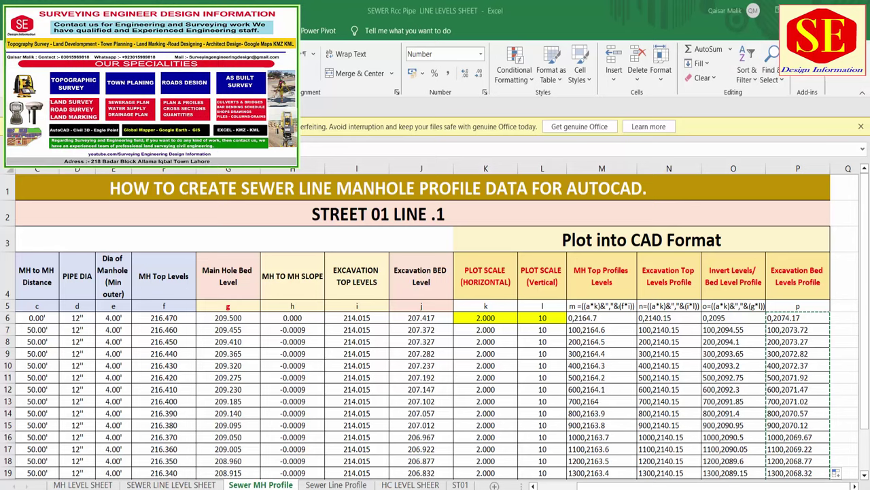
pyautogui.click(511, 322)
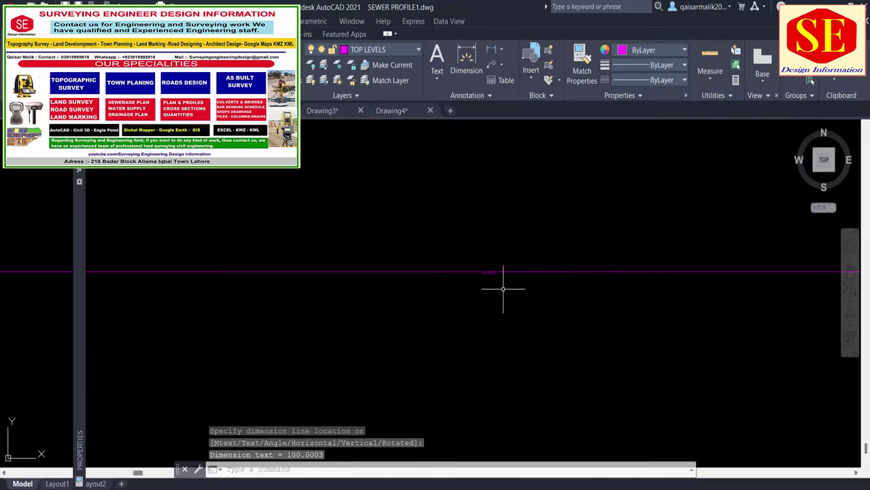
# Step: Cancel the unfinished dimension and confirm 50 × 2 = 100 in the Calculator
pyautogui.press('Escape')
pyautogui.scroll(-3, 504, 288)
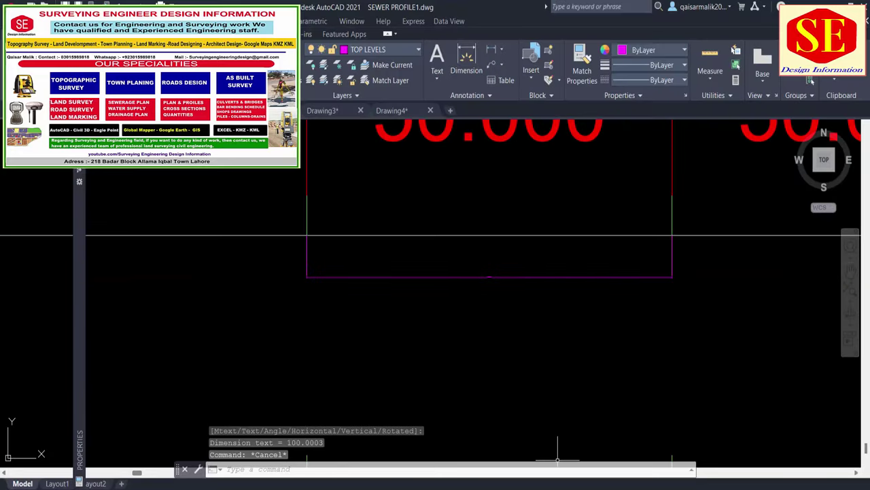
pyautogui.hotkey('alt', 'Tab')
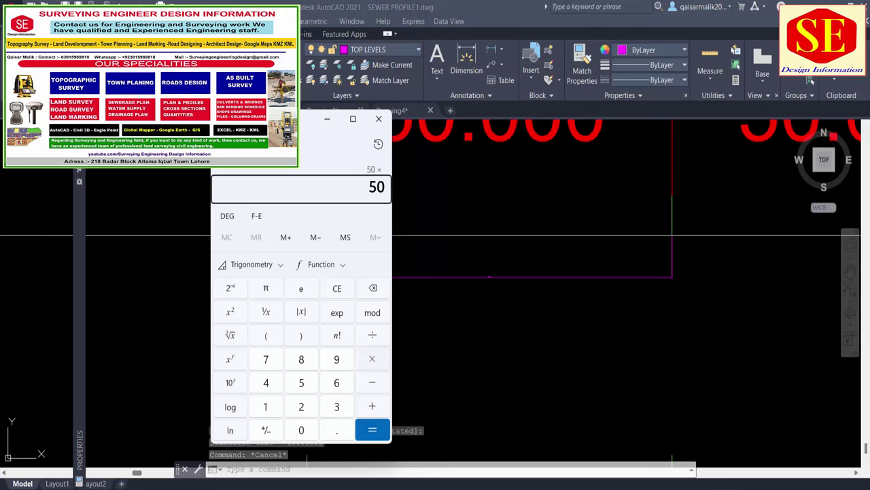
pyautogui.write('2')
pyautogui.press('Return')
pyautogui.hotkey('alt', 'Tab')
# Step: Window-select the magenta check rectangle and erase it with E
pyautogui.scroll(5, 500, 272)
pyautogui.scroll(-3, 531, 280)
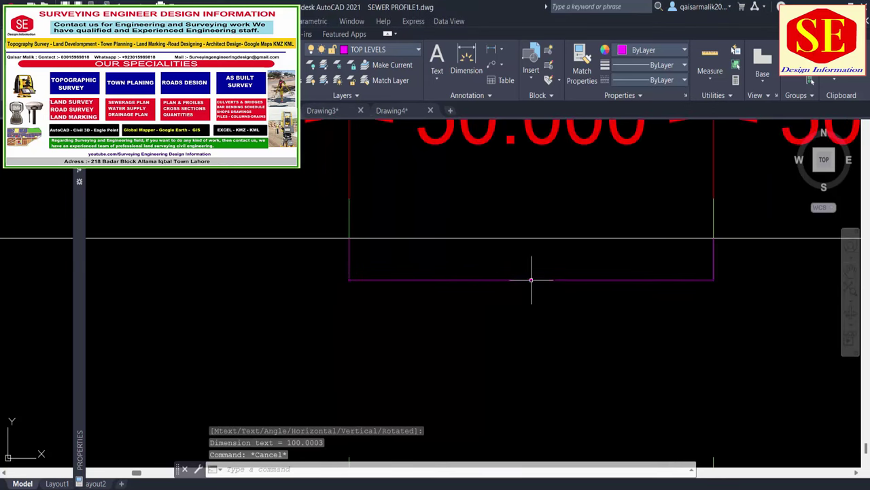
pyautogui.click(530, 280)
pyautogui.click(488, 311)
pyautogui.write('e')
pyautogui.press('Return')
# Step: Zoom out and select a magenta profile line
pyautogui.scroll(-5, 509, 249)
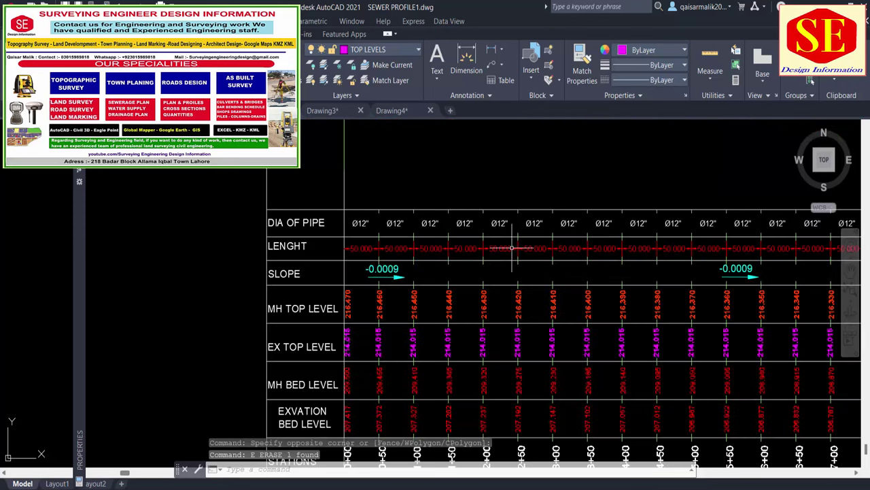
pyautogui.scroll(-3, 512, 248)
pyautogui.scroll(1, 518, 247)
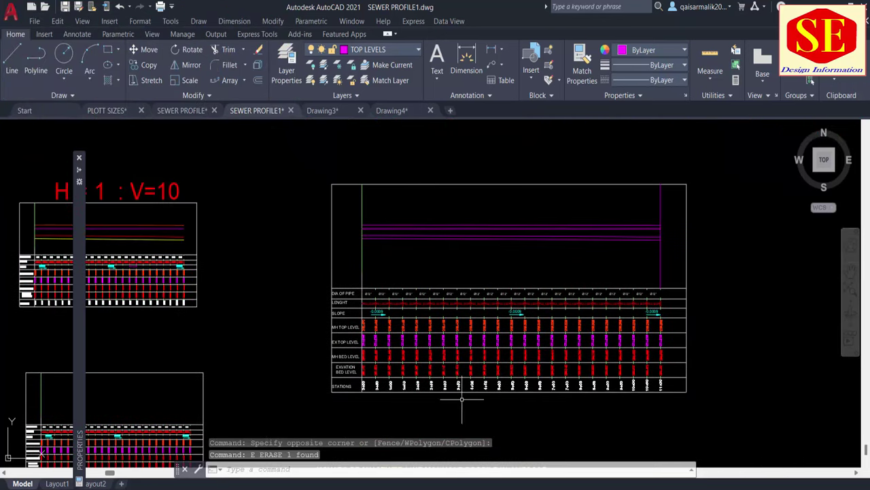
pyautogui.click(492, 227)
# Step: Match the enlarged profile's level lines to the original magenta and yellow line properties
pyautogui.press('Escape')
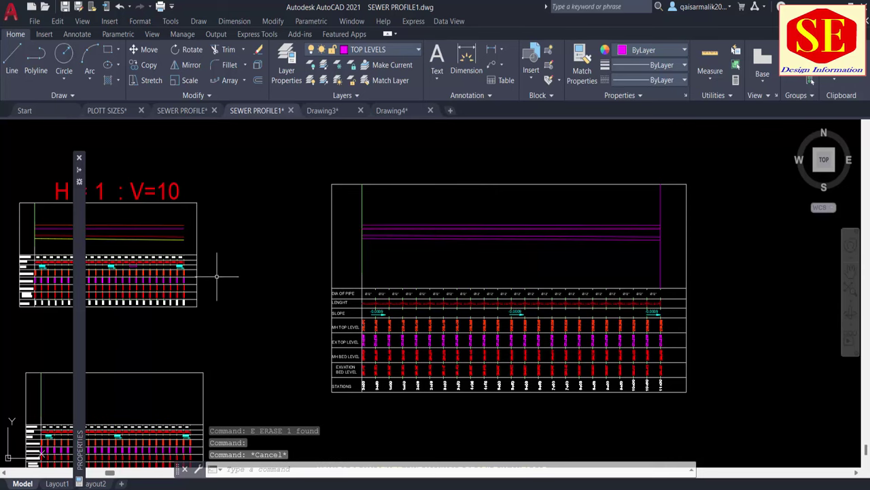
pyautogui.write('MA')
pyautogui.press('Return')
pyautogui.scroll(4, 180, 227)
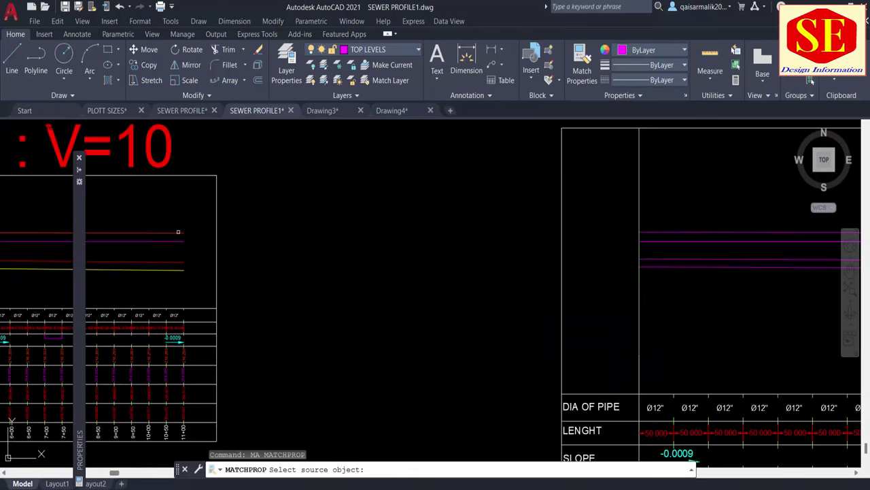
pyautogui.click(181, 234)
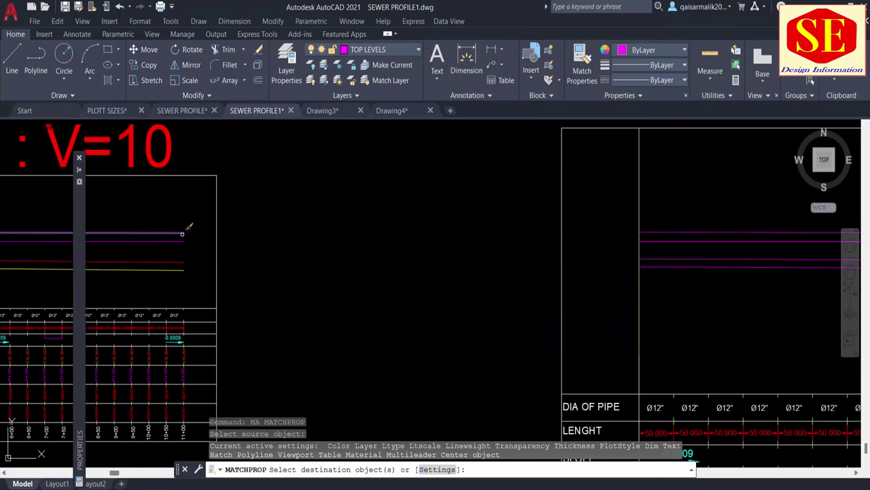
pyautogui.click(676, 228)
pyautogui.press('Return')
pyautogui.press('Return')
pyautogui.click(721, 266)
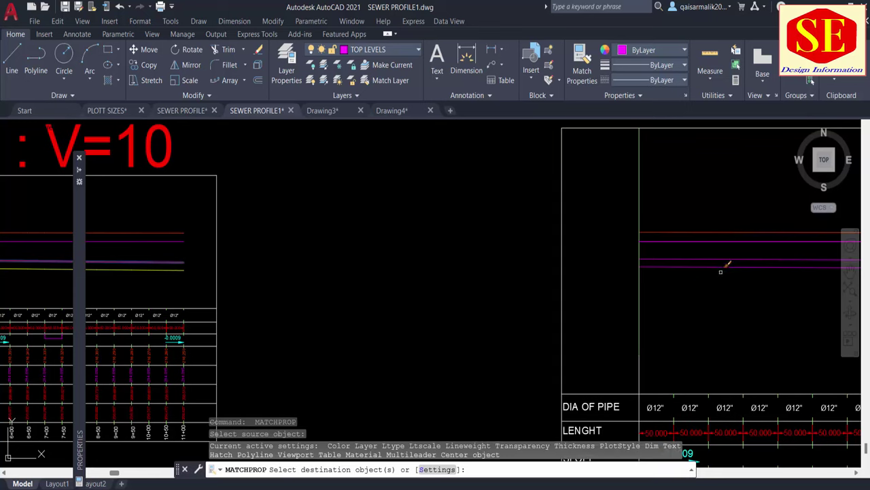
pyautogui.press('Return')
pyautogui.press('Return')
pyautogui.click(136, 270)
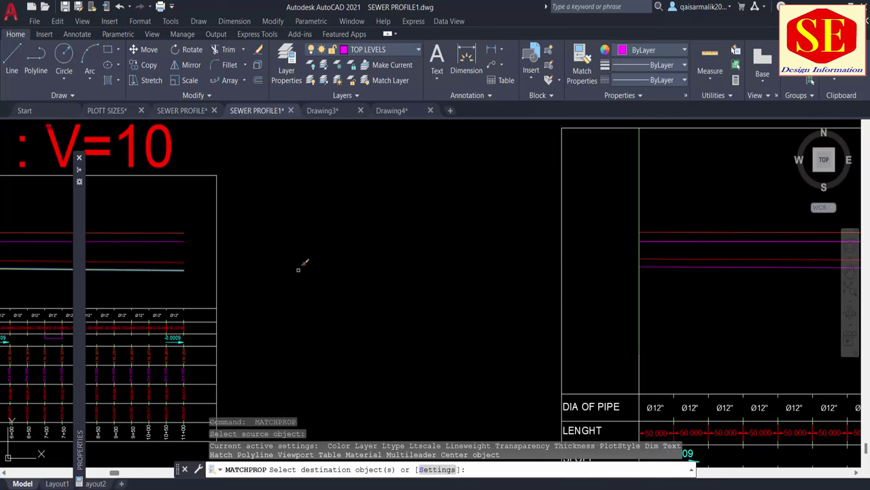
pyautogui.press('Escape')
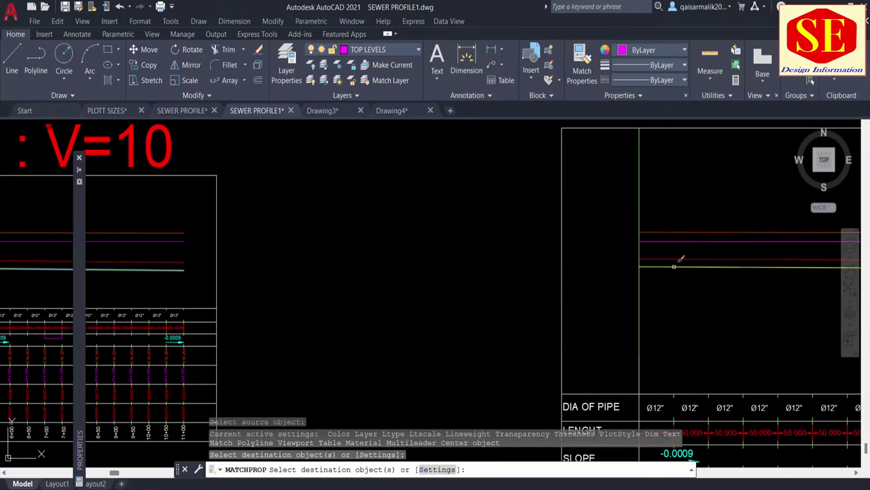
pyautogui.scroll(-3, 678, 255)
pyautogui.moveTo(710, 333)
pyautogui.mouseDown(button='middle')
pyautogui.moveTo(473, 302)
pyautogui.moveTo(554, 297)
pyautogui.mouseUp(button='middle')
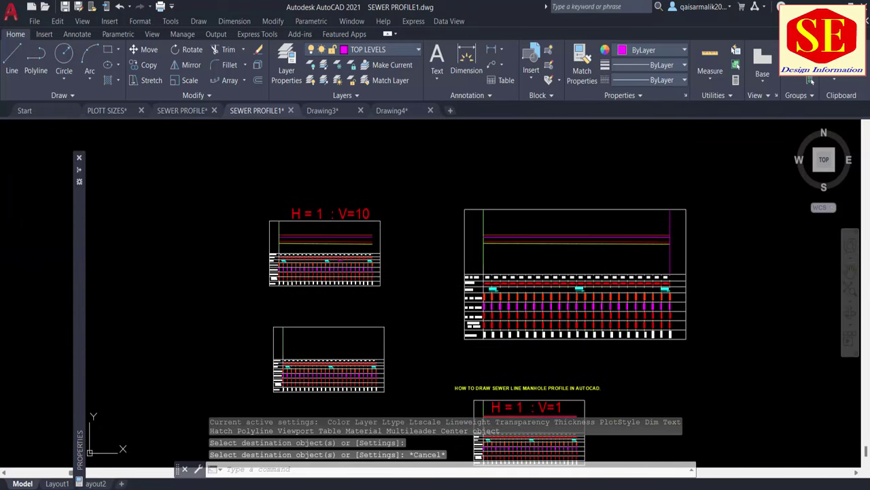
# Step: Copy the H = 1 : V=10 title above the larger profile
pyautogui.write('co')
pyautogui.press('Return')
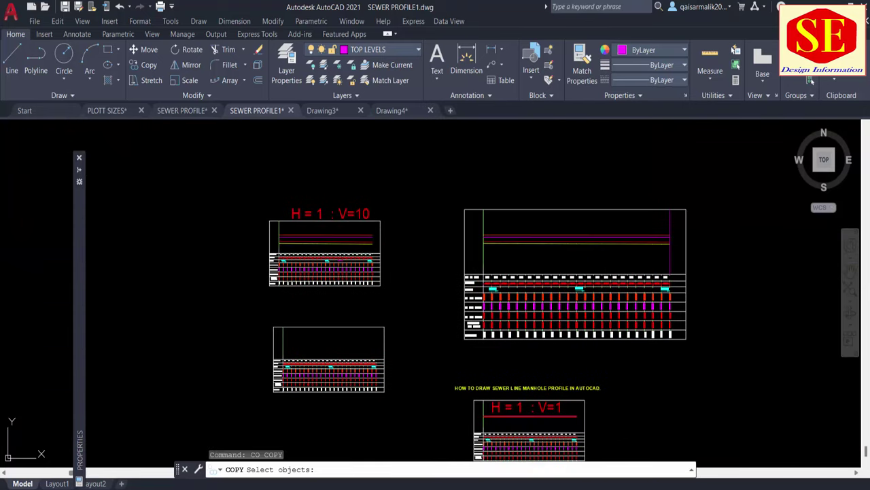
pyautogui.click(364, 211)
pyautogui.press('Return')
pyautogui.click(292, 208)
pyautogui.click(549, 191)
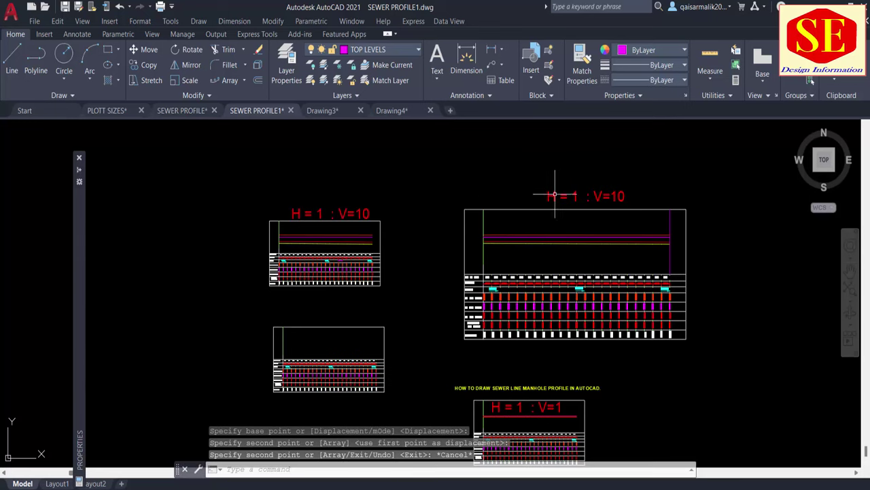
pyautogui.press('Return')
# Step: Edit the copied title to read H = 2 : V=10, then go back to Excel
pyautogui.doubleClick(579, 197)
pyautogui.write('2')
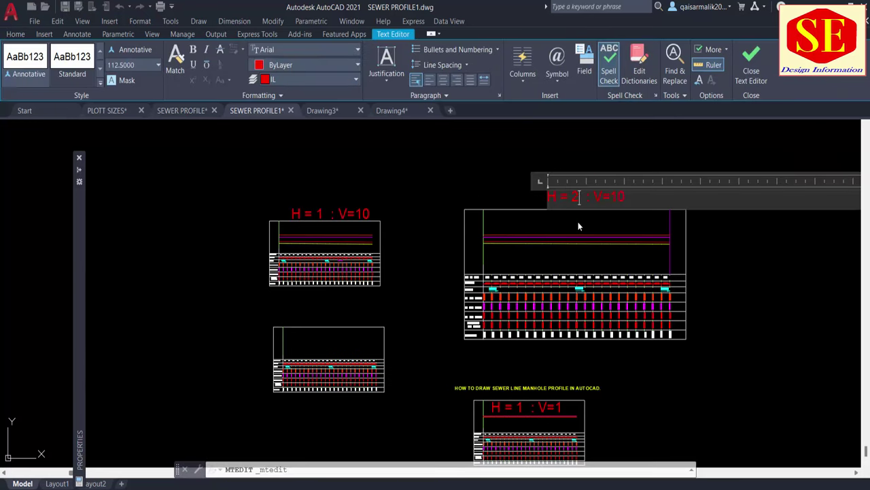
pyautogui.click(619, 257)
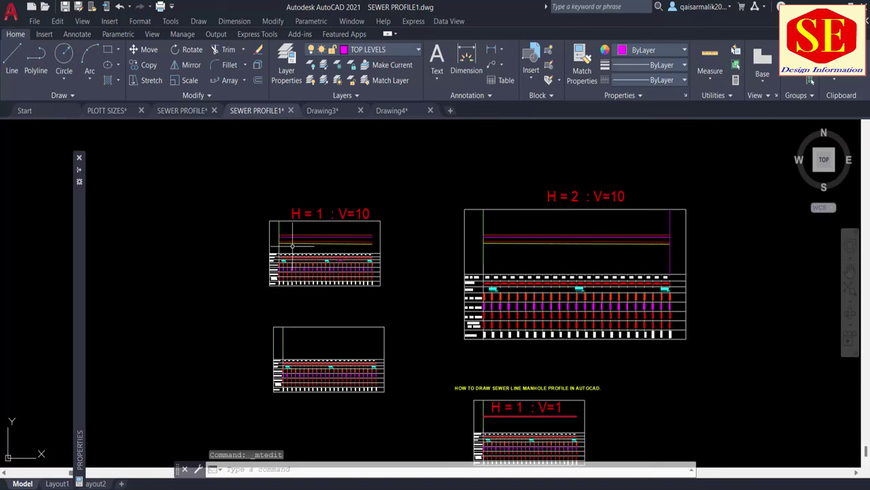
pyautogui.moveTo(589, 196); pyautogui.dragTo(576, 345, button='middle')
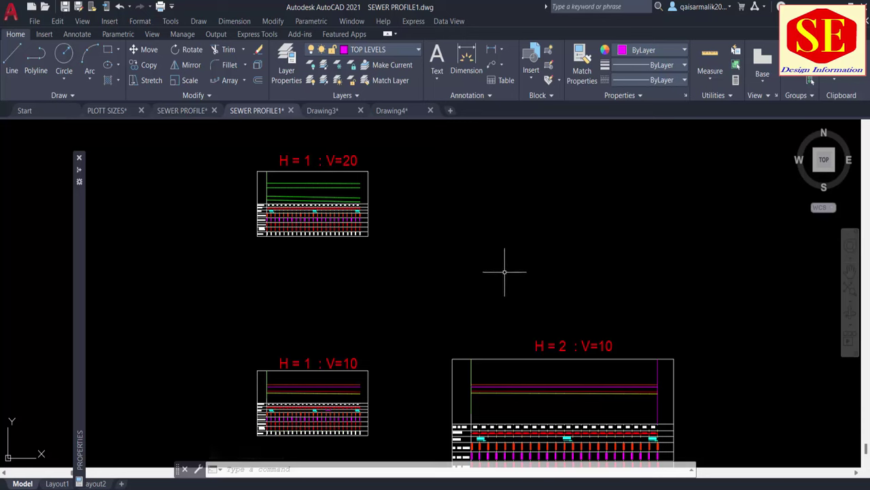
pyautogui.hotkey('alt', 'Tab')
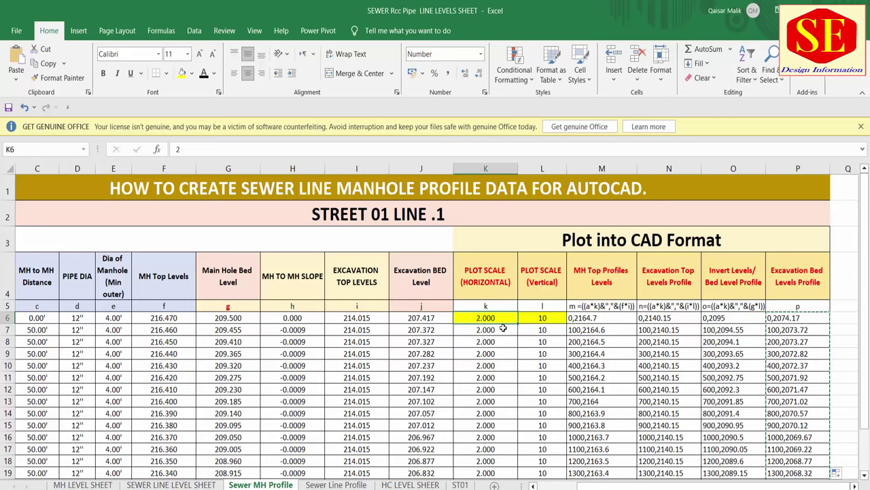
# Step: Set the horizontal plot scale to 5 and the vertical plot scale to 20
pyautogui.write('5')
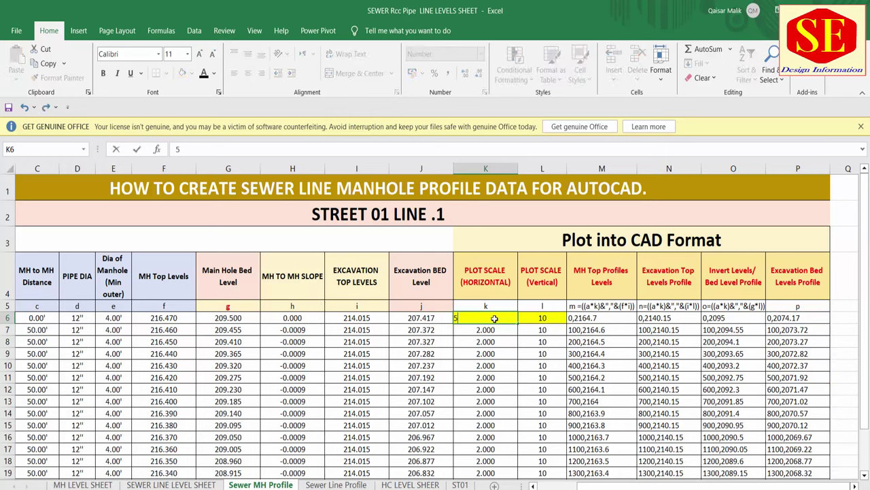
pyautogui.press('Return')
pyautogui.click(535, 312)
pyautogui.write('2')
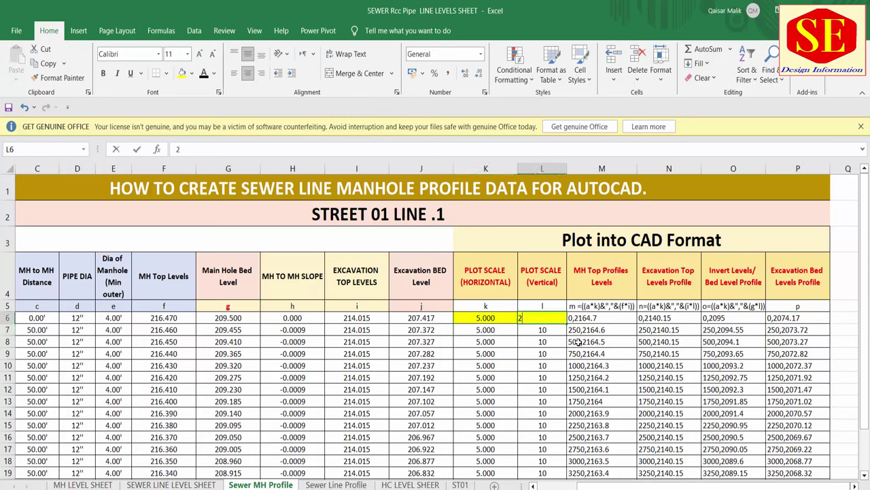
pyautogui.write('0')
pyautogui.press('Return')
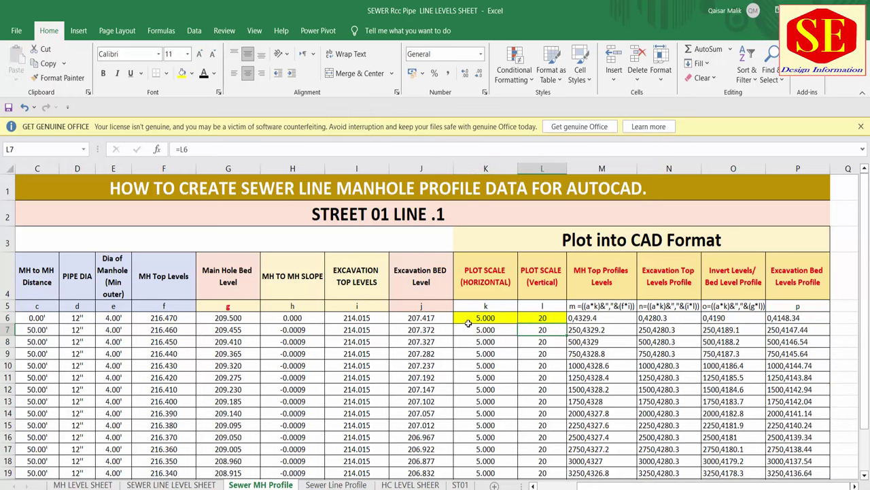
pyautogui.click(477, 318)
pyautogui.click(538, 320)
# Step: Copy the recalculated MH top profile coordinates in column M
pyautogui.click(618, 320)
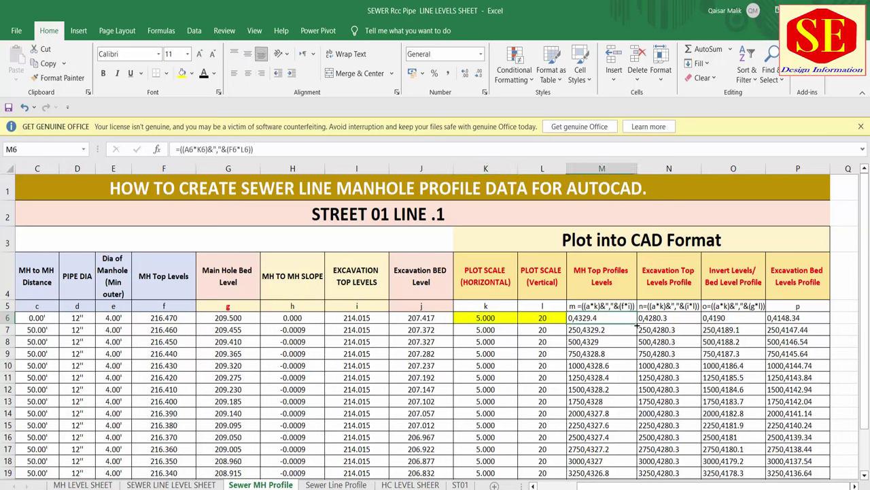
pyautogui.doubleClick(636, 323)
pyautogui.rightClick(611, 354)
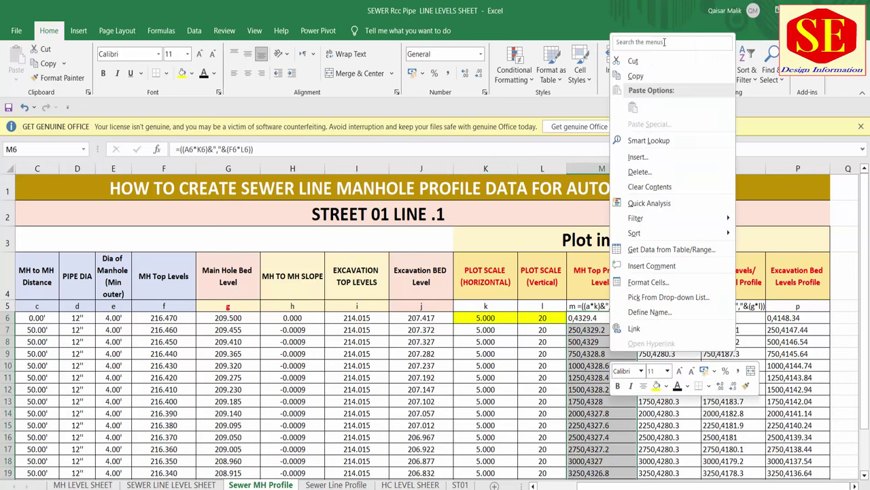
pyautogui.click(635, 75)
# Step: Draw the MH top profile polyline by pasting the column M coordinates into PLINE
pyautogui.hotkey('alt', 'Tab')
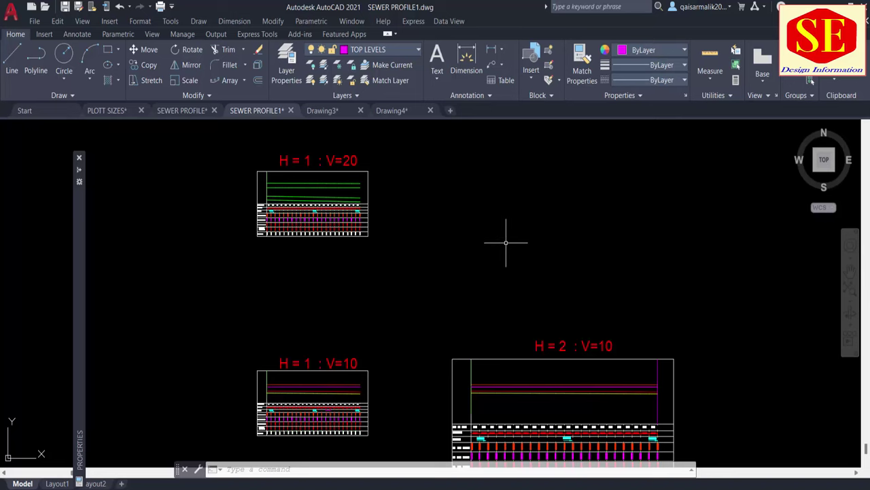
pyautogui.write('pl')
pyautogui.press('Return')
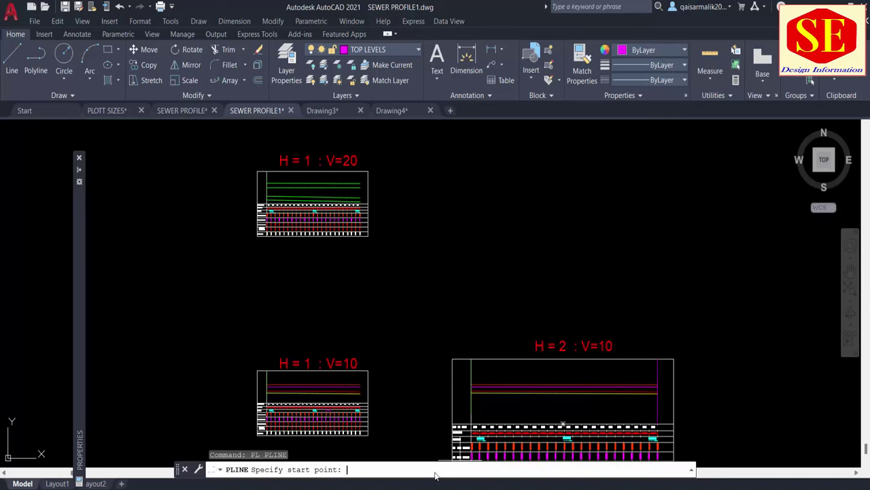
pyautogui.rightClick(435, 476)
pyautogui.click(500, 418)
pyautogui.scroll(-2, 449, 310)
pyautogui.scroll(-3, 429, 286)
pyautogui.press('Escape')
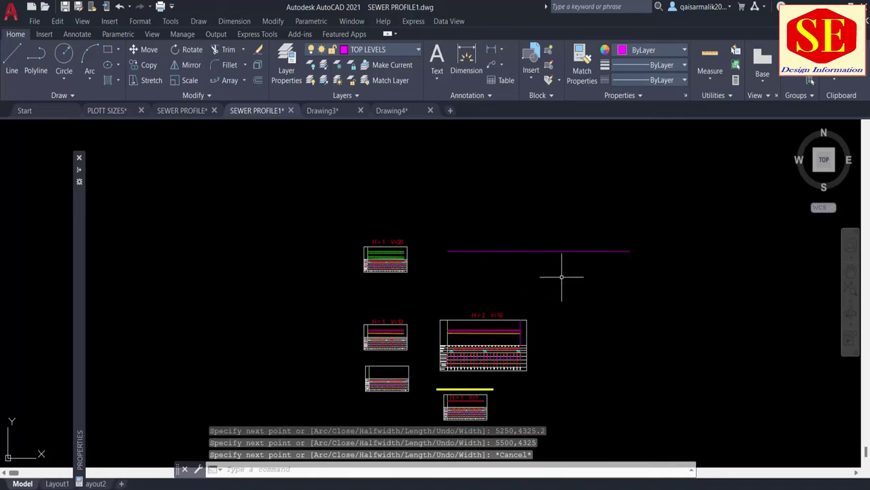
pyautogui.click(577, 251)
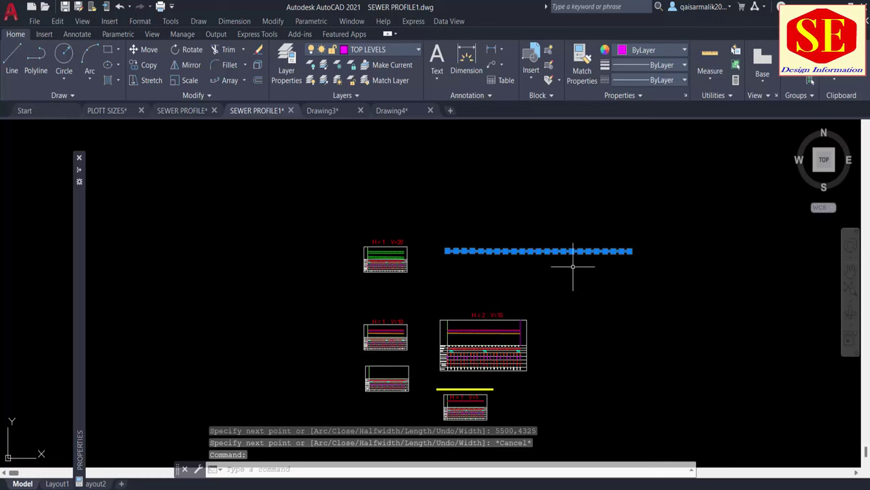
pyautogui.press('Escape')
# Step: Copy the excavation top coordinates from column N and draw them as a polyline
pyautogui.hotkey('alt', 'Tab')
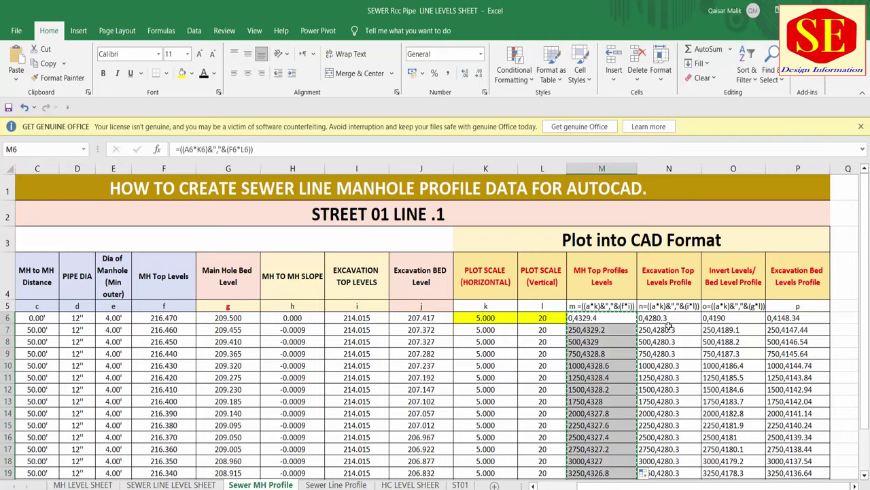
pyautogui.click(667, 319)
pyautogui.hotkey('ctrl', 'shift', 'Down')
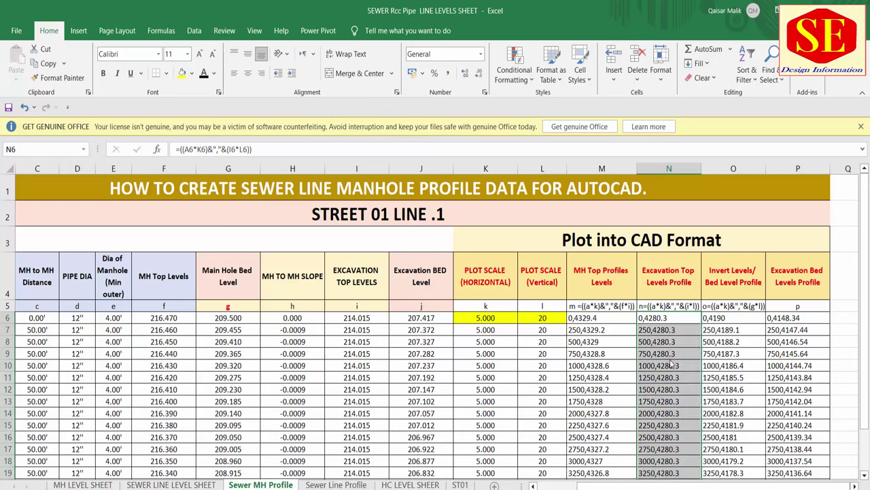
pyautogui.rightClick(671, 365)
pyautogui.click(687, 81)
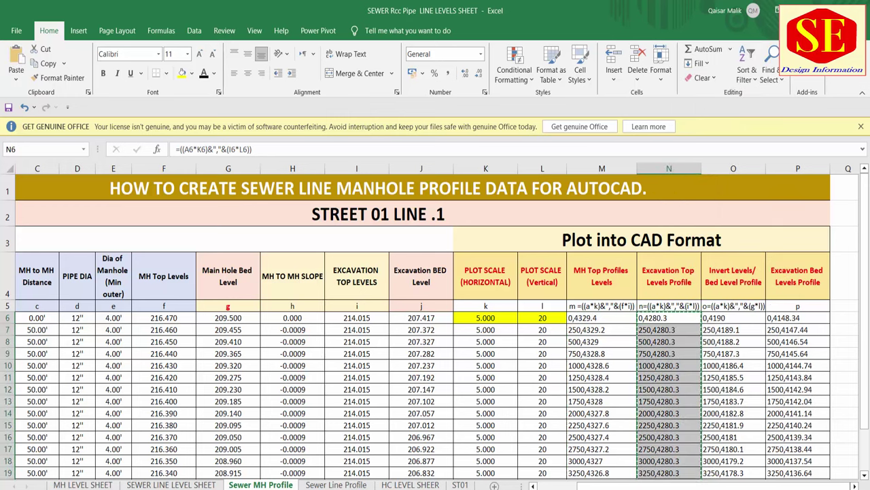
pyautogui.hotkey('alt', 'Tab')
pyautogui.write('PL')
pyautogui.press('Return')
pyautogui.rightClick(504, 437)
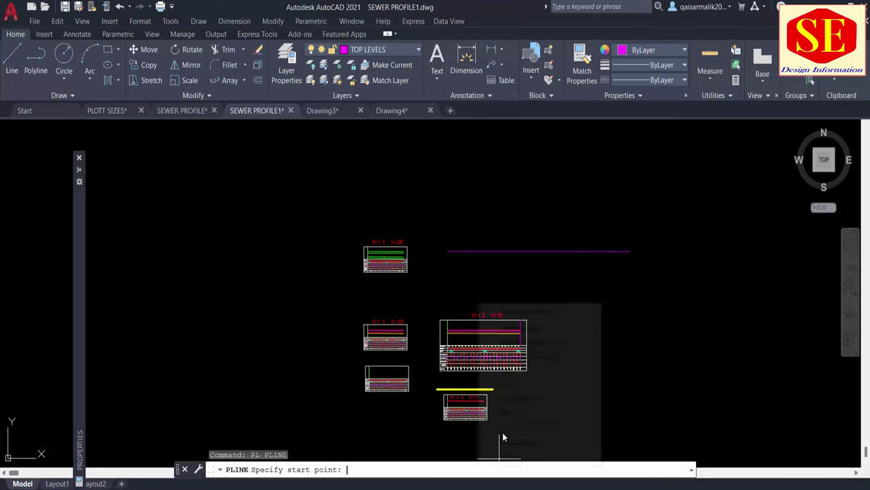
pyautogui.click(512, 411)
pyautogui.press('Escape')
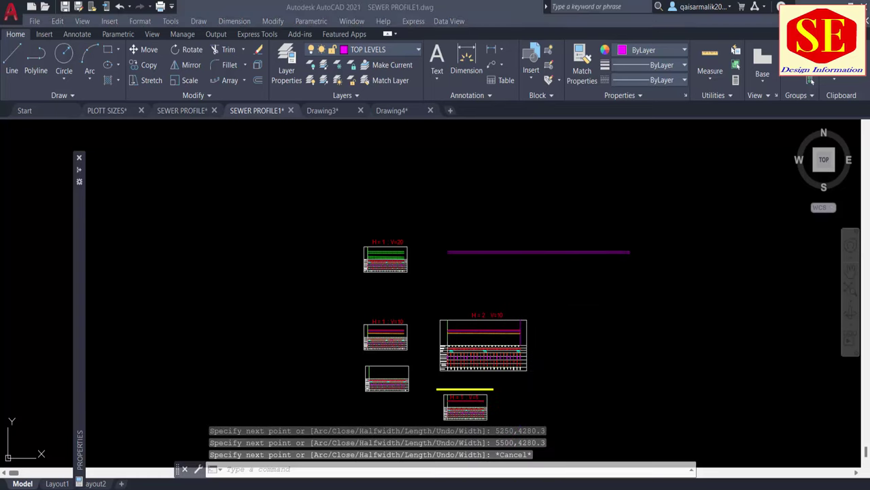
# Step: Copy the invert level coordinates in column O and paste them into a new polyline
pyautogui.hotkey('alt', 'Tab')
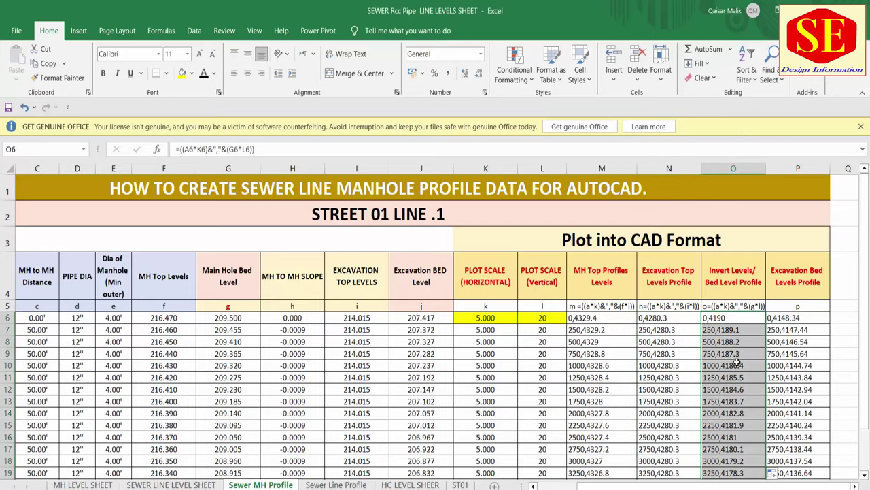
pyautogui.rightClick(736, 364)
pyautogui.click(755, 101)
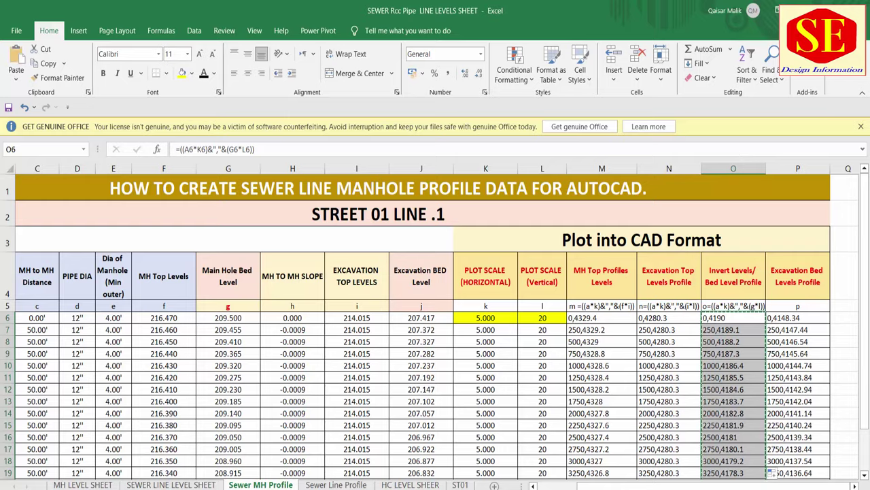
pyautogui.hotkey('alt', 'Tab')
pyautogui.press('Return')
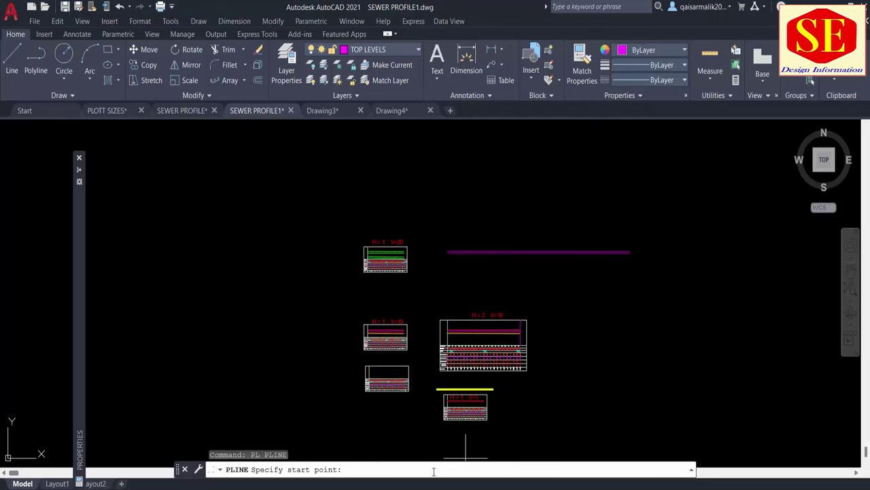
pyautogui.rightClick(435, 469)
pyautogui.click(479, 421)
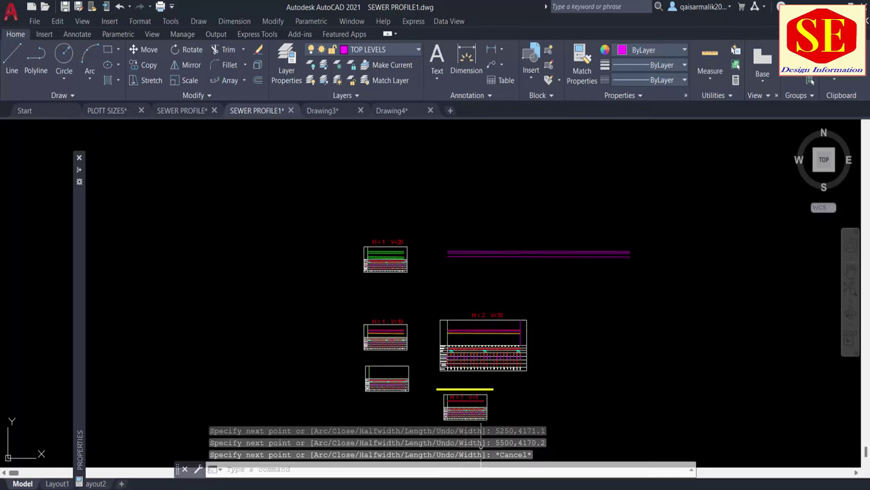
# Step: Copy the excavation bed levels P6:P19 and draw them as a polyline
pyautogui.hotkey('alt', 'Tab')
pyautogui.click(778, 319)
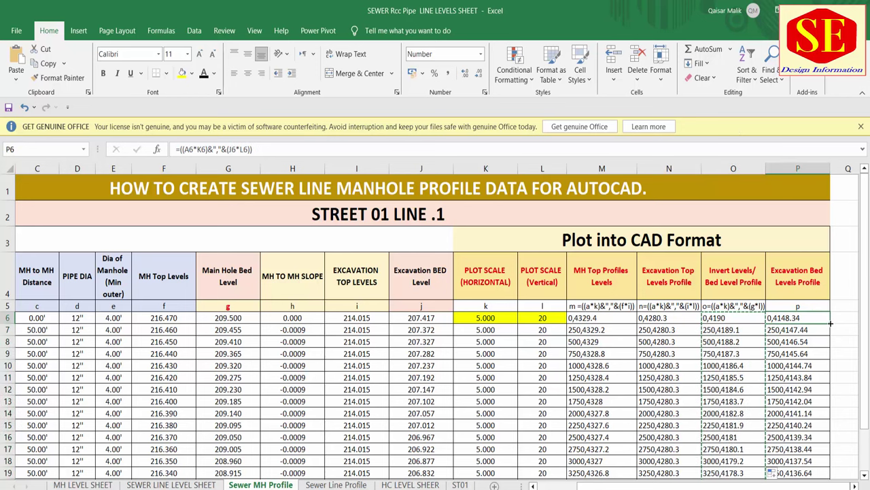
pyautogui.hotkey('ctrl', 'shift', 'Down')
pyautogui.rightClick(796, 355)
pyautogui.click(700, 79)
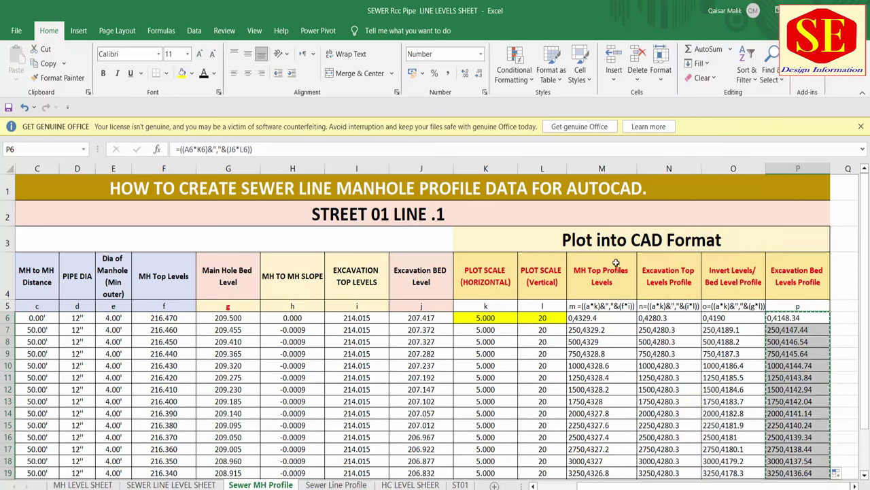
pyautogui.hotkey('alt', 'Tab')
pyautogui.write('l')
pyautogui.press('Return')
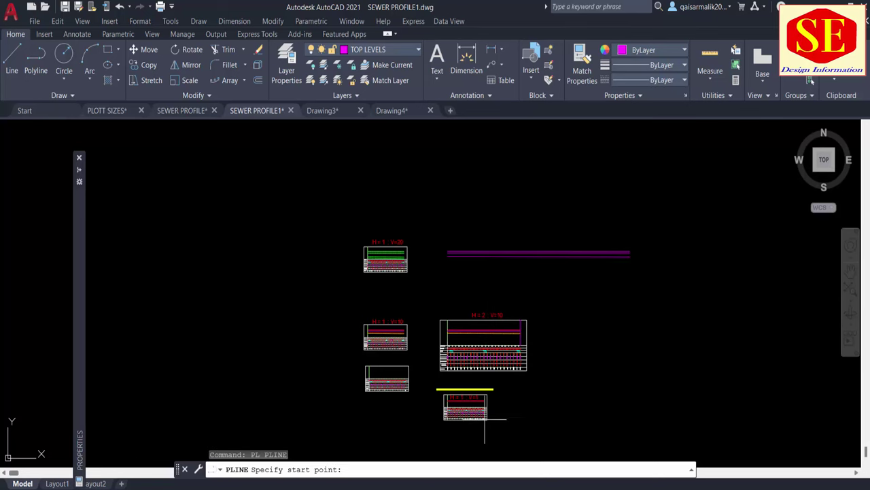
pyautogui.rightClick(433, 469)
pyautogui.click(462, 412)
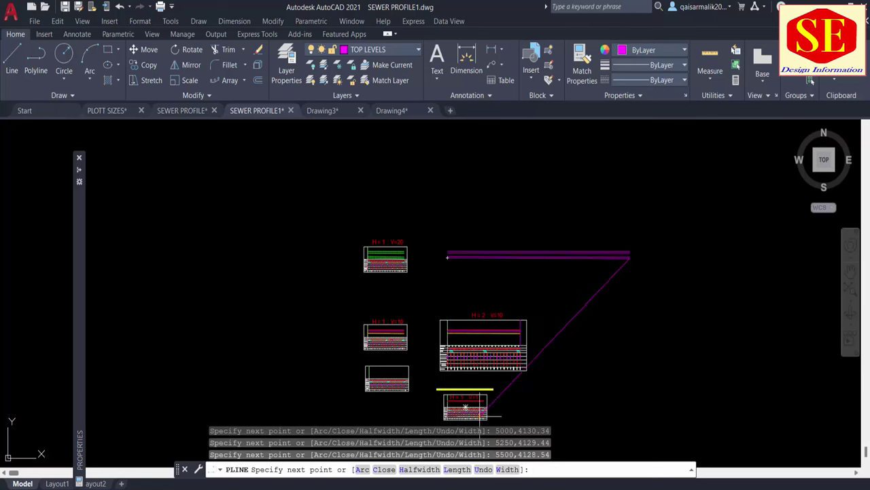
pyautogui.press('Escape')
# Step: Start copying the H = 2 profile table together with its vertical magenta line
pyautogui.scroll(4, 531, 233)
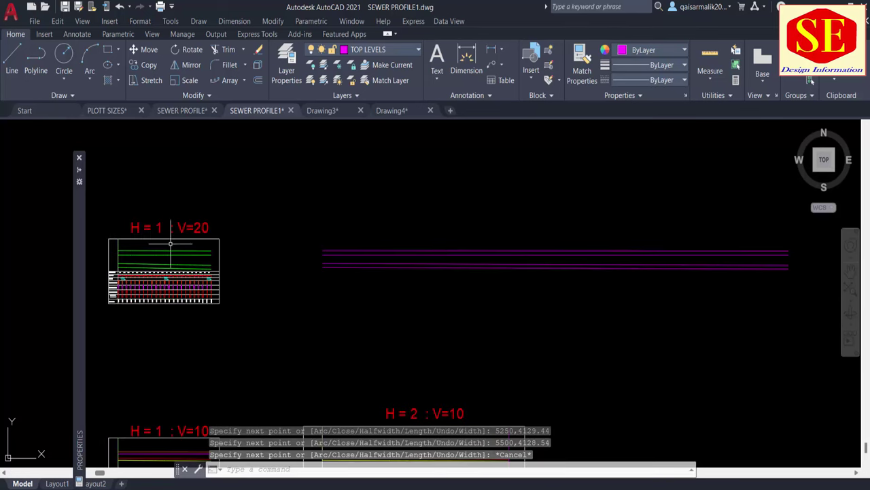
pyautogui.moveTo(157, 244); pyautogui.dragTo(306, 244, button='middle')
pyautogui.moveTo(466, 234); pyautogui.dragTo(352, 124, button='middle')
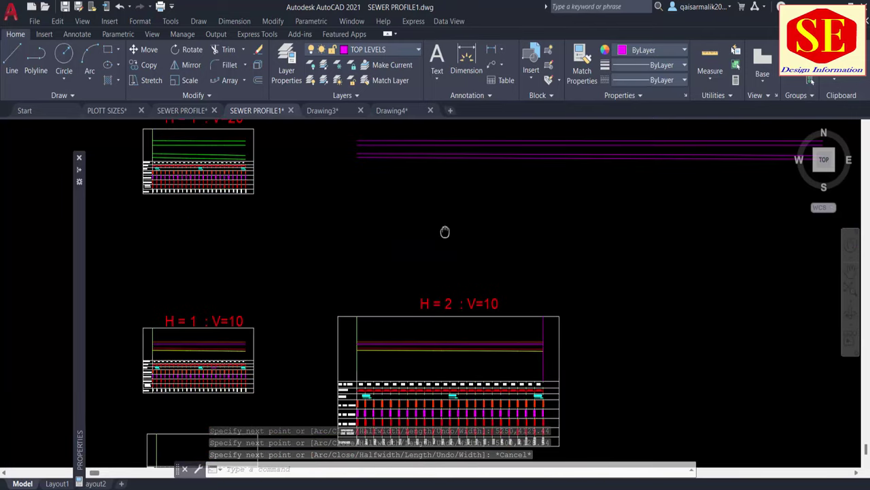
pyautogui.moveTo(587, 160); pyautogui.dragTo(579, 218, button='middle')
pyautogui.write('co')
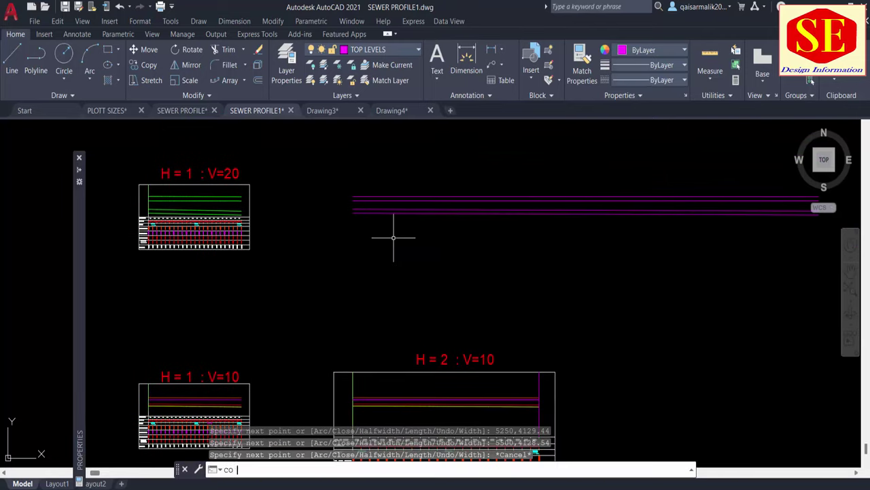
pyautogui.press('Return')
pyautogui.moveTo(501, 352); pyautogui.dragTo(495, 263, button='middle')
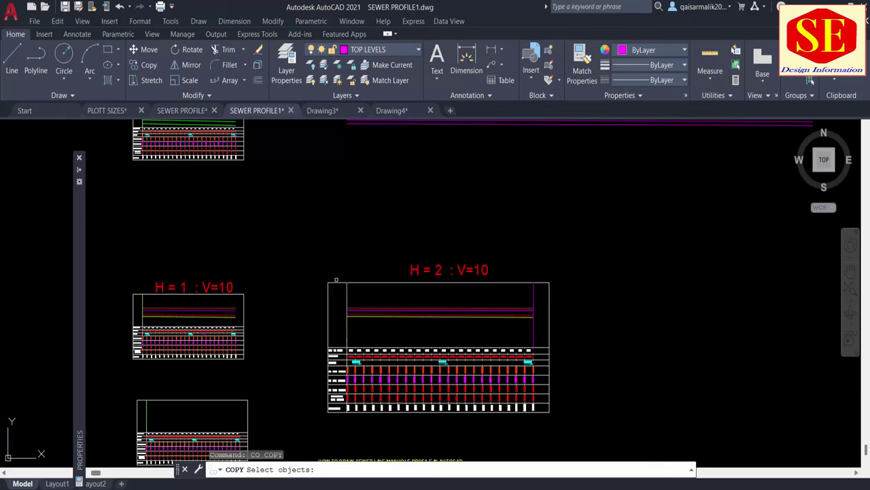
pyautogui.click(331, 281)
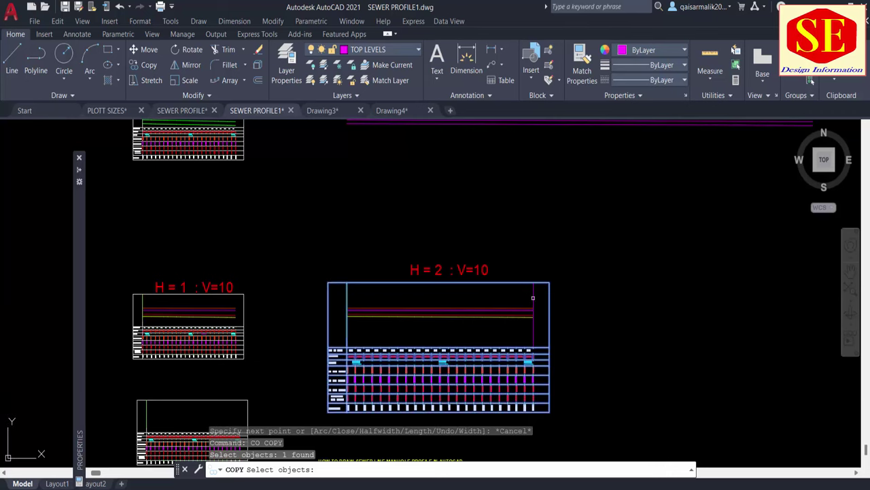
pyautogui.click(533, 297)
pyautogui.scroll(4, 524, 321)
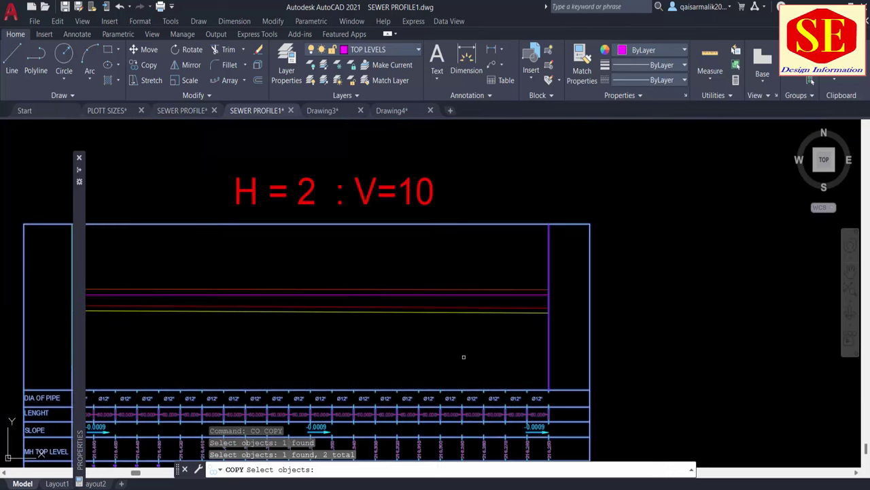
# Step: Copy the H=2 profile table and place it above the magenta profile lines
pyautogui.scroll(-2, 463, 357)
pyautogui.moveTo(370, 278); pyautogui.dragTo(436, 200, button='middle')
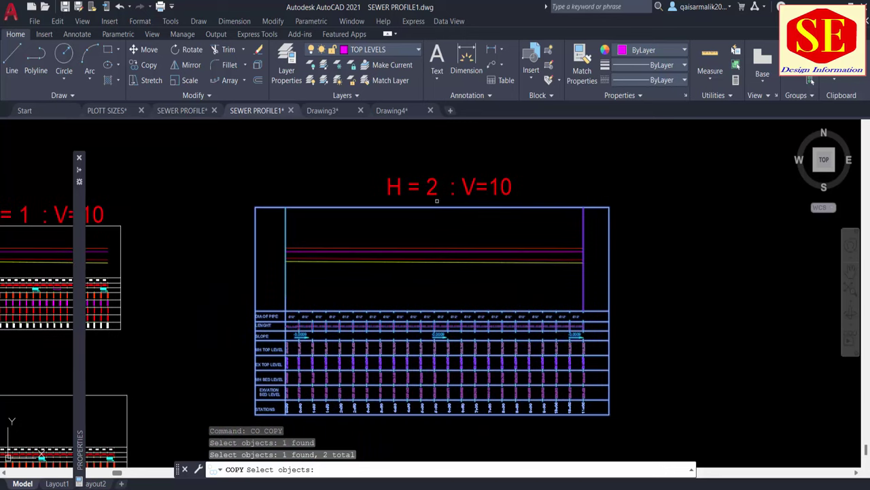
pyautogui.press('Return')
pyautogui.click(432, 279)
pyautogui.scroll(-10, 538, 354)
pyautogui.scroll(2, 500, 354)
pyautogui.scroll(2, 500, 354)
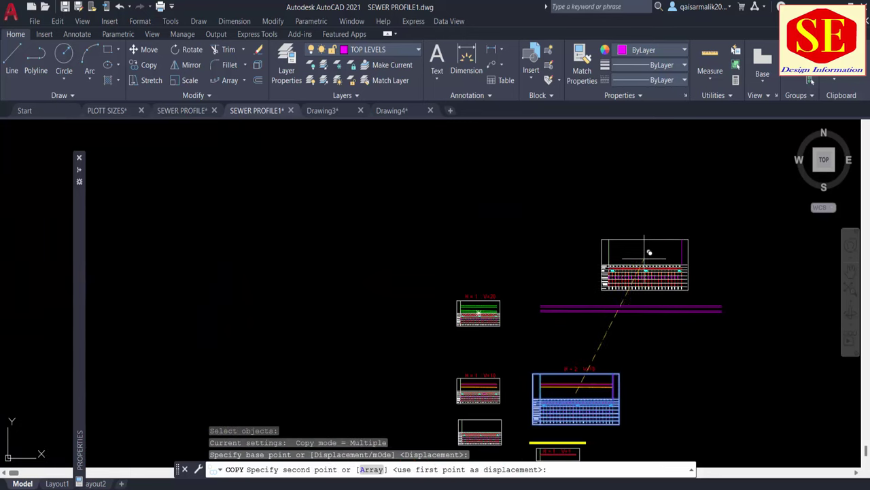
pyautogui.click(645, 252)
pyautogui.scroll(2, 649, 252)
pyautogui.press('Escape')
# Step: Start a line at the copied profile's corner, then cancel it
pyautogui.write('l')
pyautogui.press('Return')
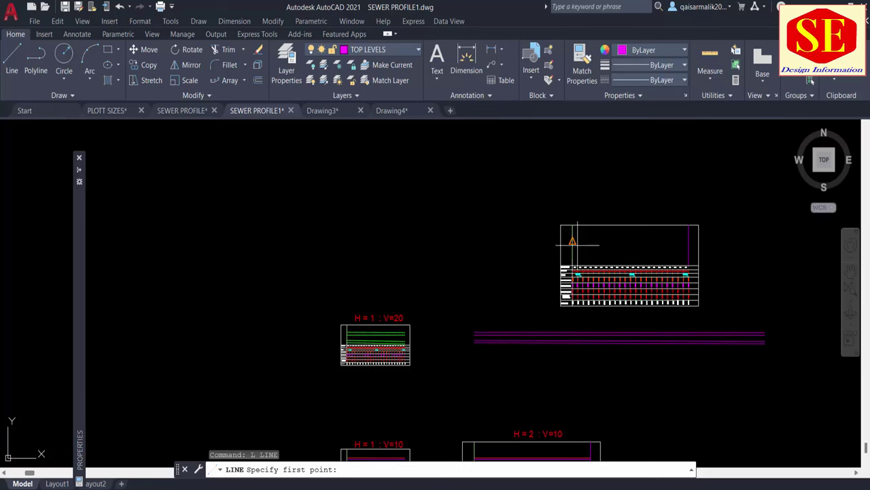
pyautogui.click(573, 241)
pyautogui.scroll(3, 688, 242)
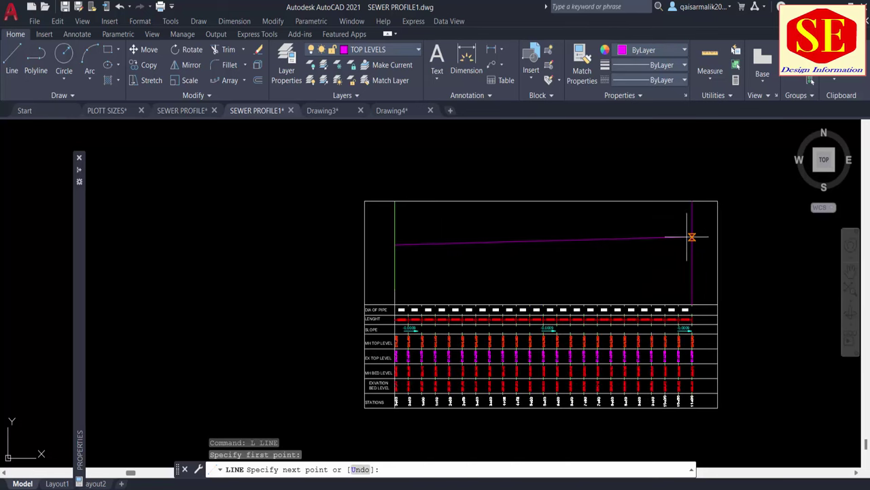
pyautogui.press('Escape')
pyautogui.scroll(-2, 523, 239)
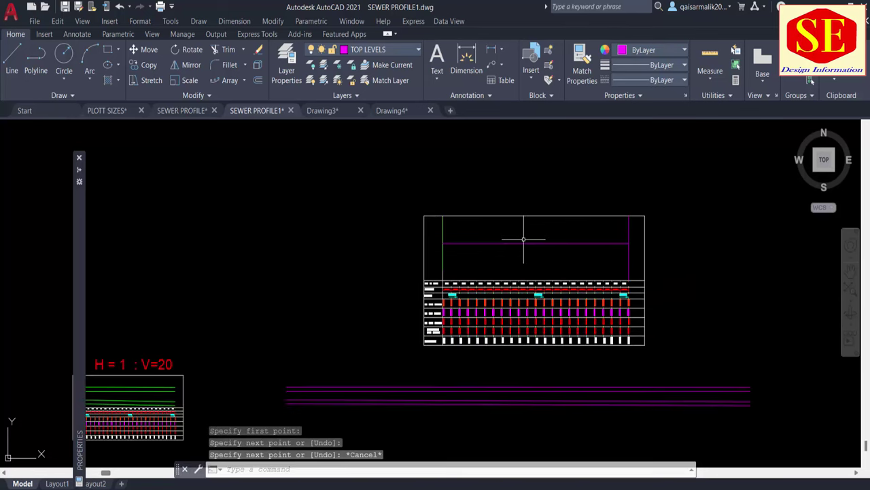
pyautogui.write('AL')
# Step: Align the copied profile, matching its corner to the start of the magenta lines
pyautogui.press('Return')
pyautogui.click(398, 193)
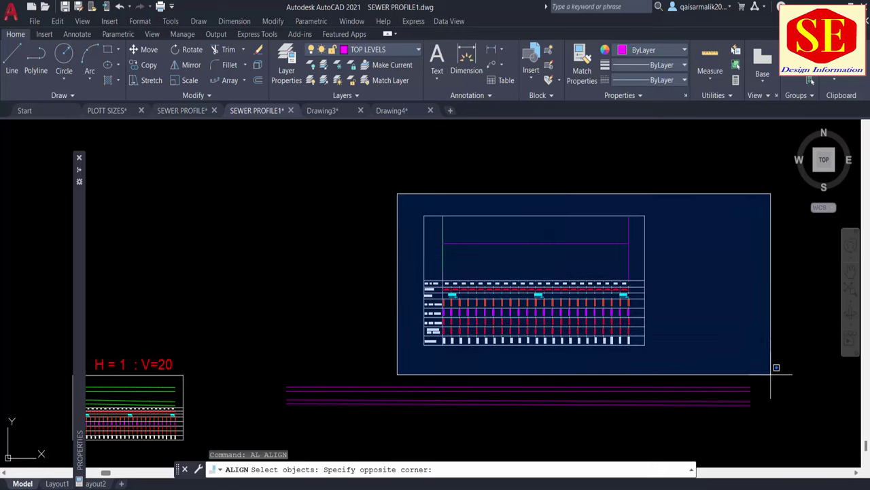
pyautogui.click(759, 359)
pyautogui.press('Return')
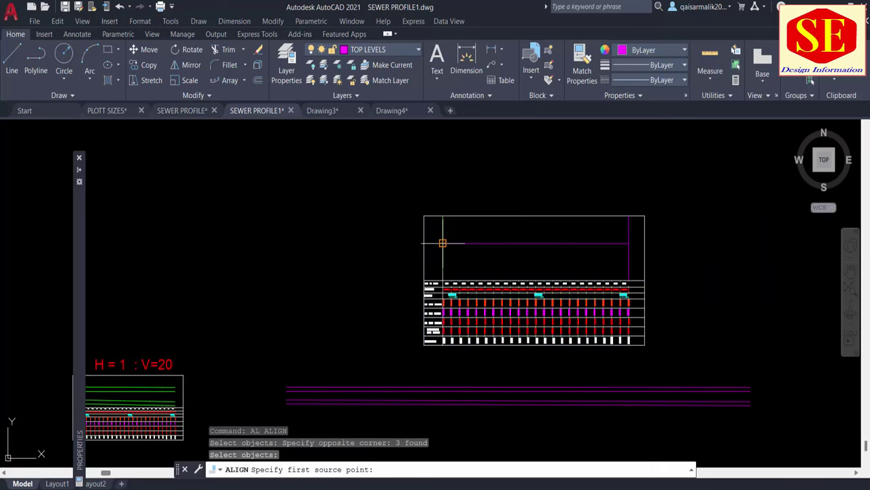
pyautogui.click(443, 243)
pyautogui.scroll(2, 288, 373)
pyautogui.click(305, 386)
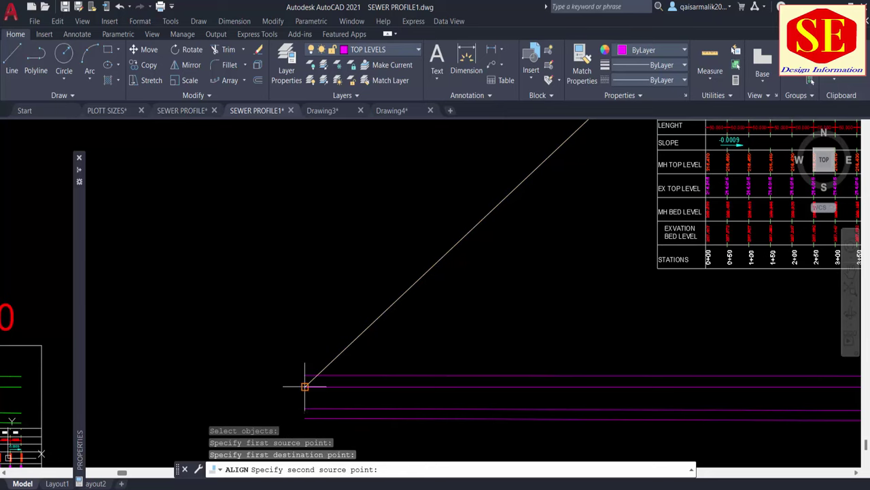
pyautogui.scroll(-4, 304, 386)
pyautogui.scroll(2, 615, 227)
# Step: Match the second profile point to the magenta lines' end and scale the objects to fit
pyautogui.click(629, 240)
pyautogui.scroll(-2, 707, 231)
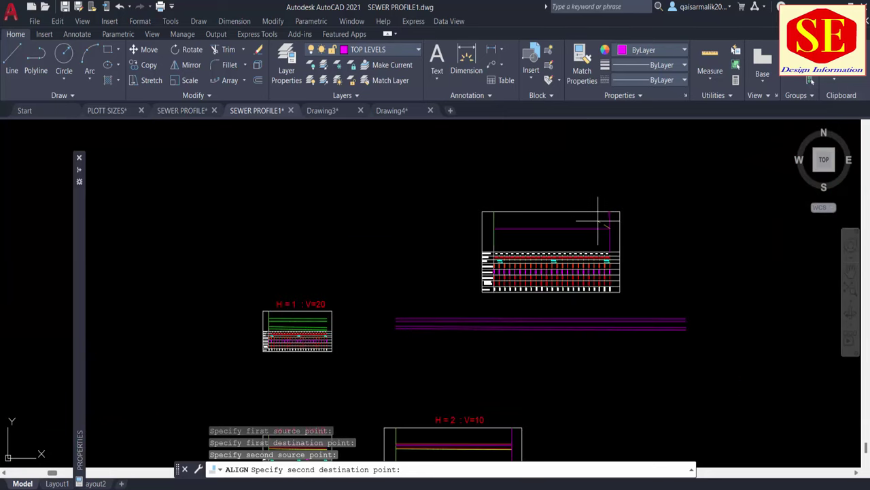
pyautogui.scroll(1, 690, 320)
pyautogui.scroll(2, 673, 320)
pyautogui.click(679, 322)
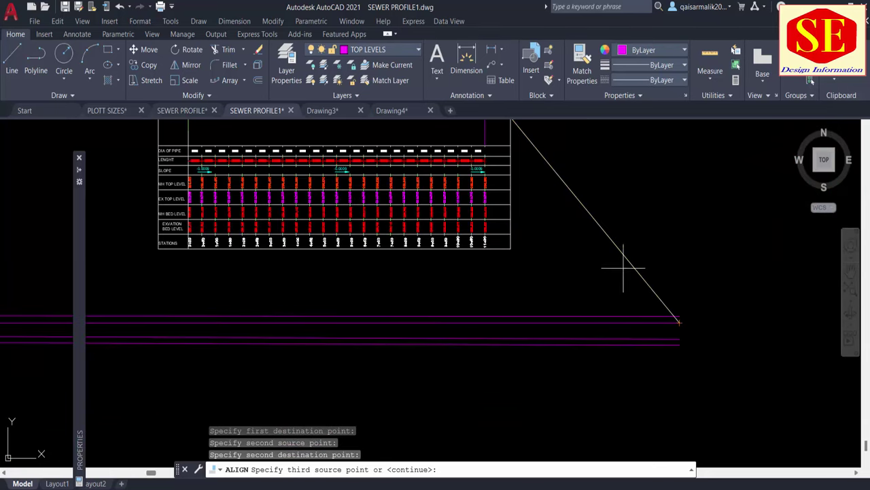
pyautogui.press('Return')
pyautogui.click(449, 469)
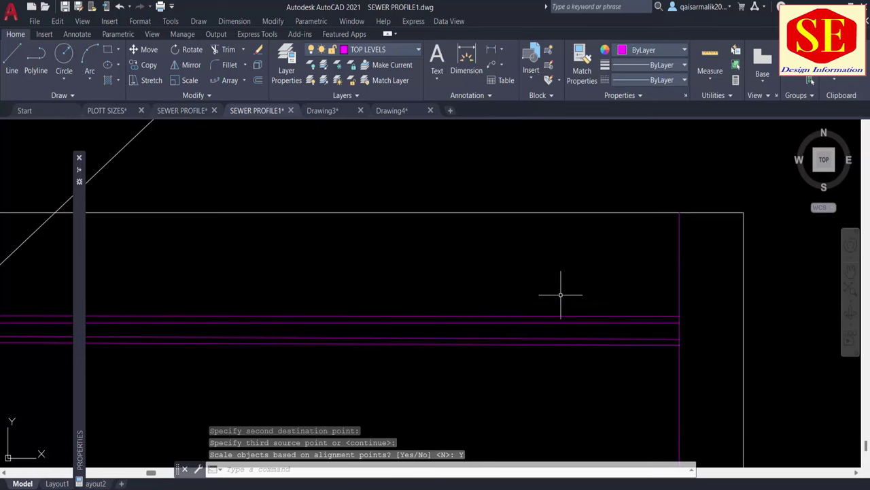
pyautogui.scroll(-2, 585, 272)
pyautogui.press('Escape')
# Step: Select the aligned profile table with a crossing window for a MOVE
pyautogui.scroll(-3, 616, 213)
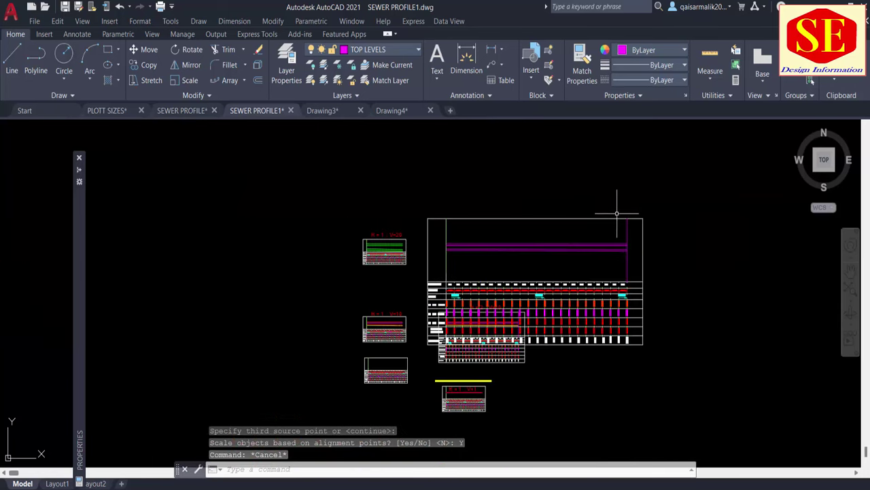
pyautogui.write('m')
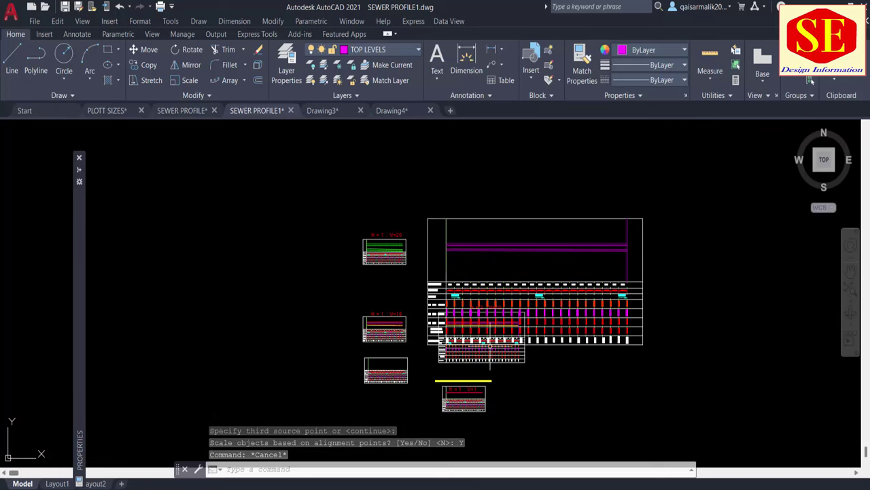
pyautogui.press('Return')
pyautogui.click(675, 196)
pyautogui.click(591, 387)
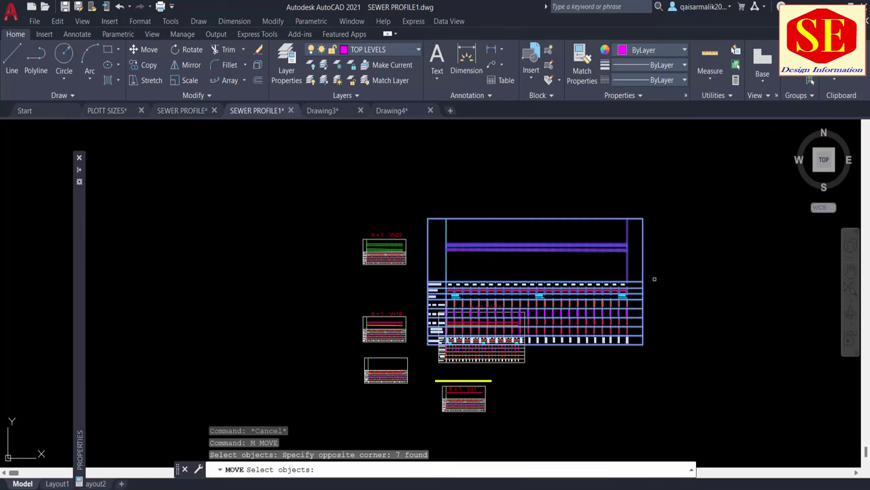
# Step: Shift the profile table upward and zoom in on its data table
pyautogui.press('Return')
pyautogui.click(749, 361)
pyautogui.click(752, 323)
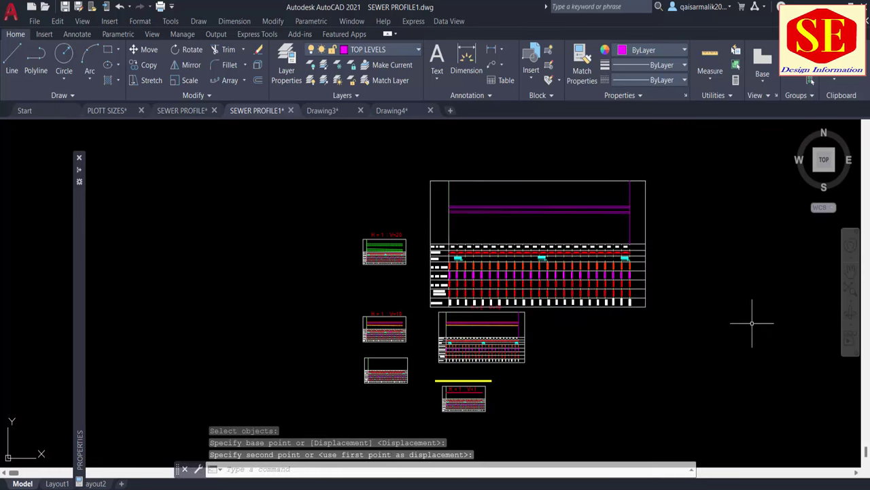
pyautogui.scroll(1, 544, 244)
pyautogui.scroll(1, 620, 241)
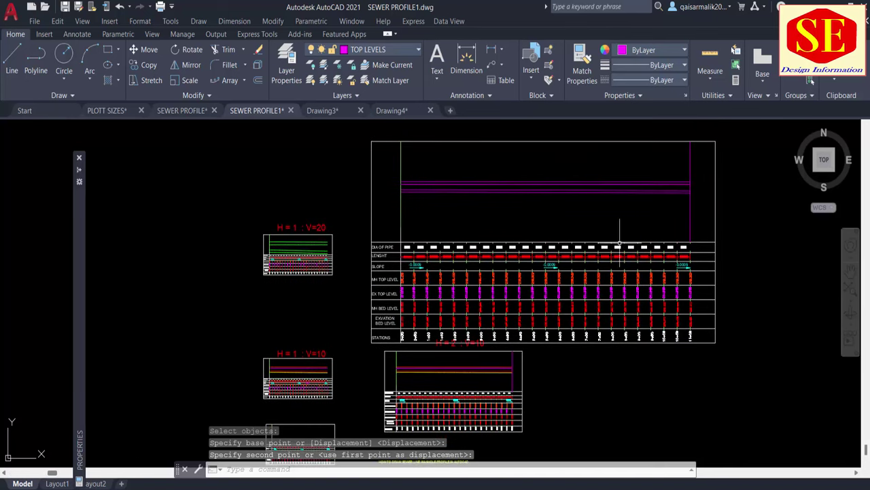
pyautogui.scroll(2, 463, 290)
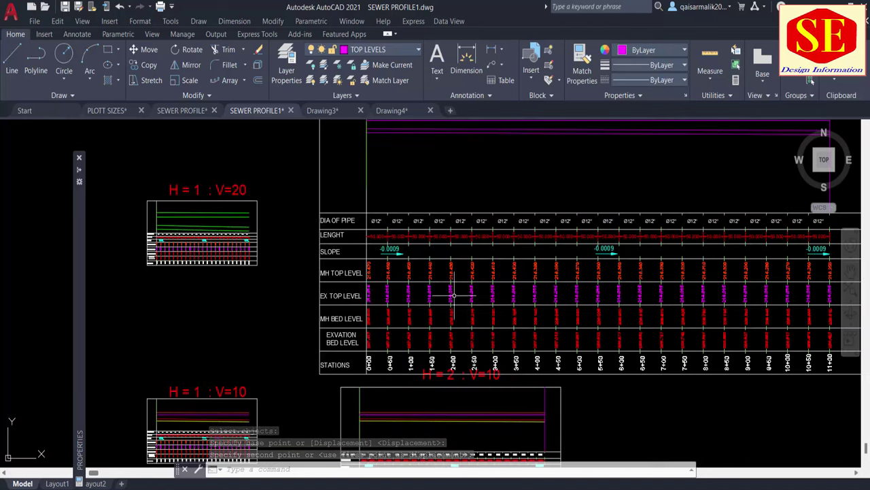
pyautogui.moveTo(606, 316); pyautogui.dragTo(443, 379, button='middle')
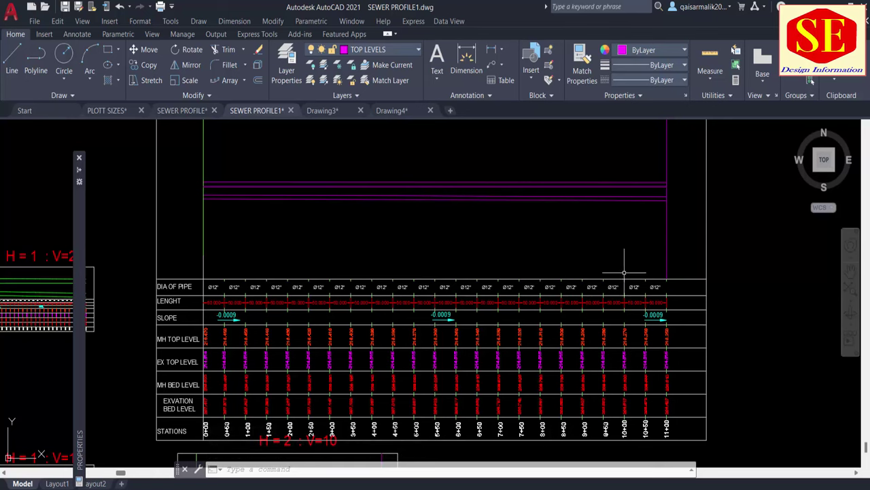
pyautogui.moveTo(433, 203); pyautogui.dragTo(482, 269, button='middle')
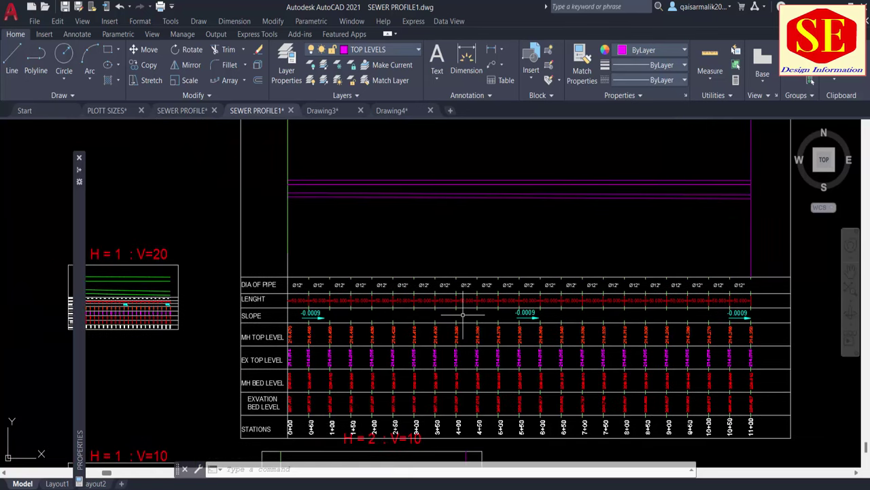
pyautogui.scroll(5, 463, 314)
# Step: Dimension a five-station span, which reads 250.0007
pyautogui.click(492, 49)
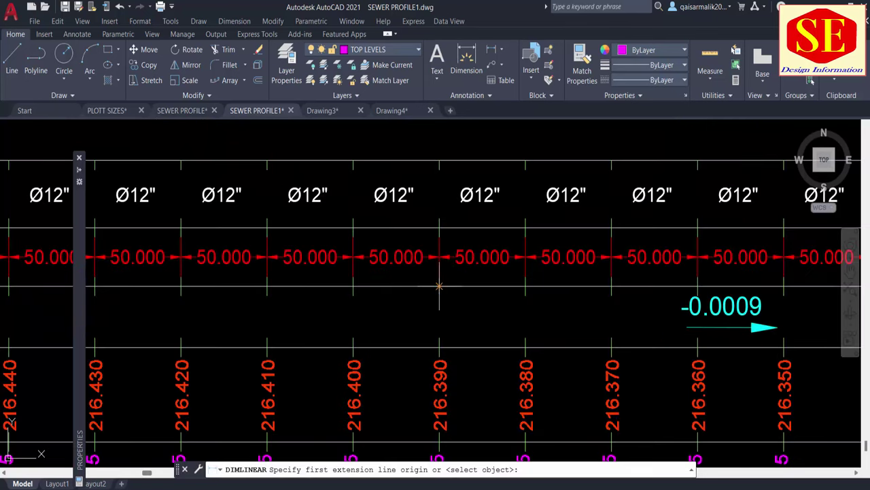
pyautogui.click(440, 286)
pyautogui.press('Escape')
pyautogui.press('Return')
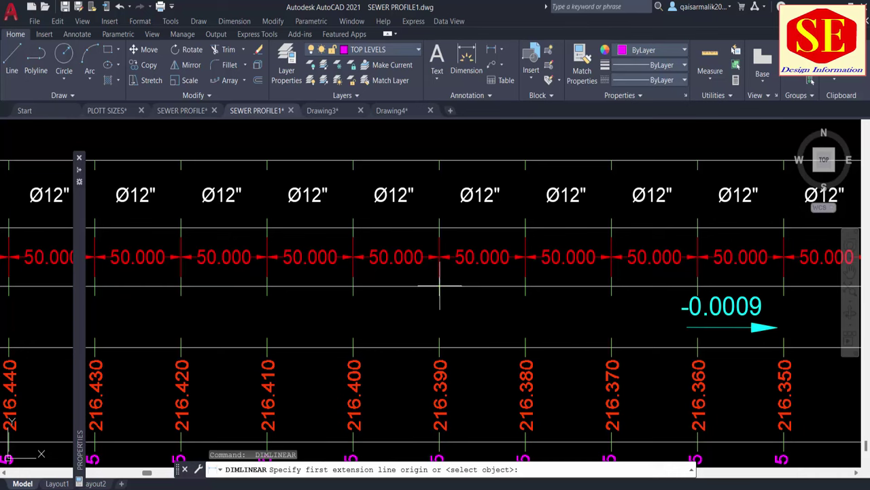
pyautogui.click(439, 286)
pyautogui.click(525, 286)
pyautogui.click(504, 301)
pyautogui.scroll(5, 475, 305)
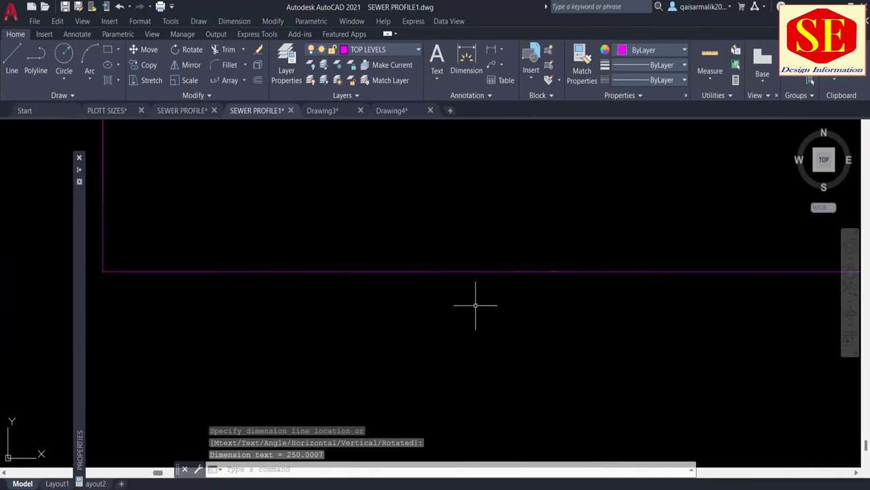
pyautogui.scroll(2, 563, 266)
pyautogui.scroll(1, 500, 291)
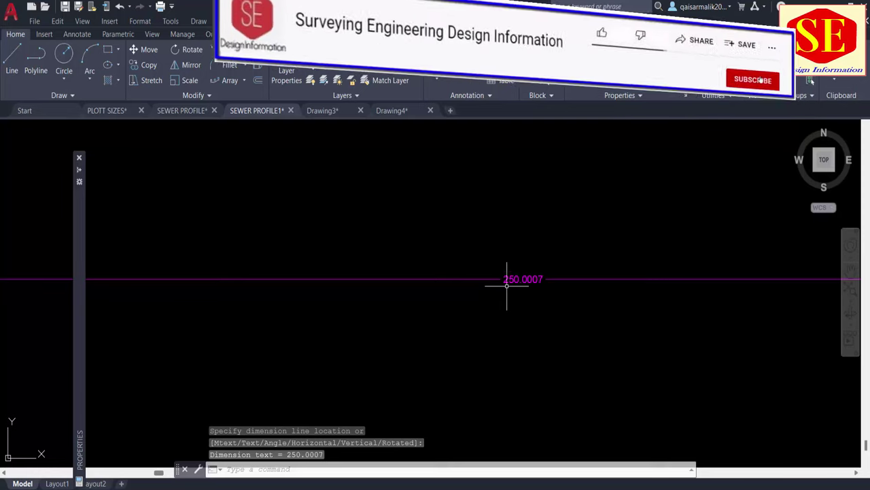
# Step: Check 50 × 5 = 250 in the calculator
pyautogui.press('Delete')
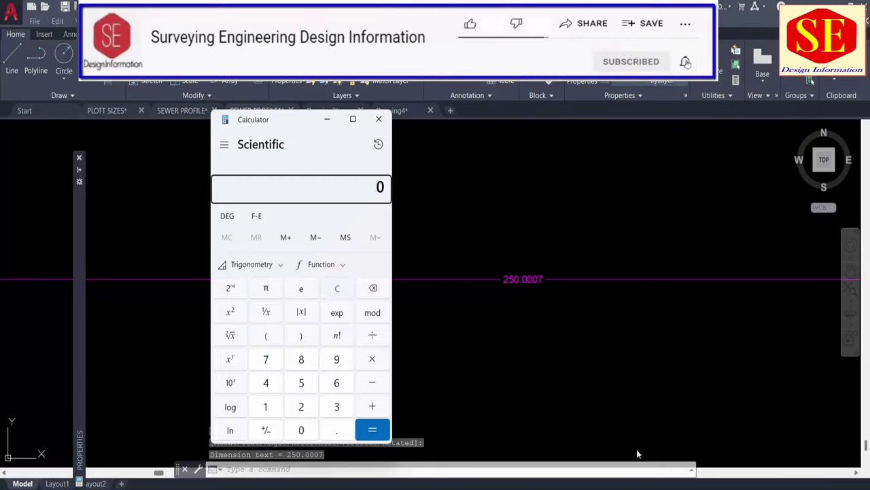
pyautogui.write('50 ×')
pyautogui.press('Return')
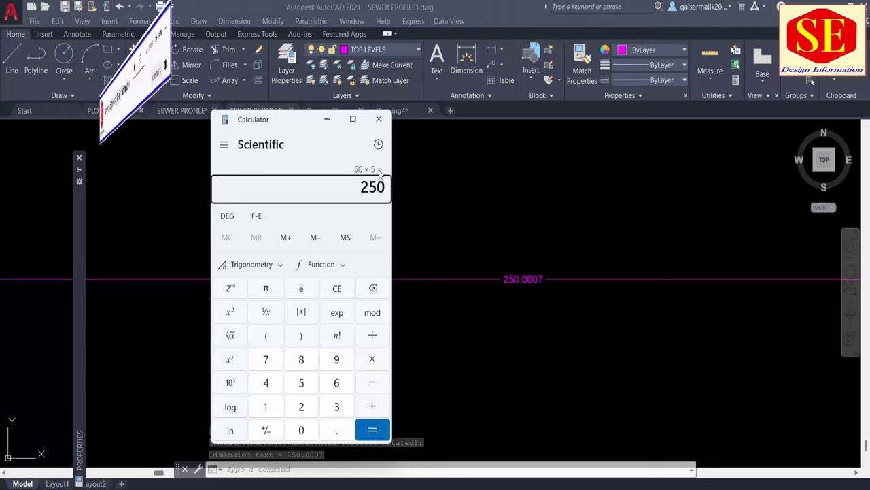
pyautogui.click(514, 288)
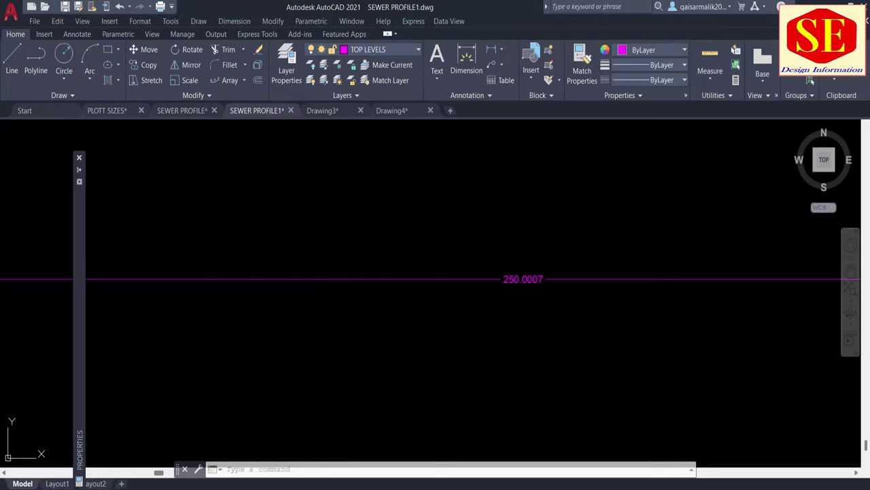
# Step: Erase the magenta line and switch back to the Excel sheet
pyautogui.scroll(5, 478, 326)
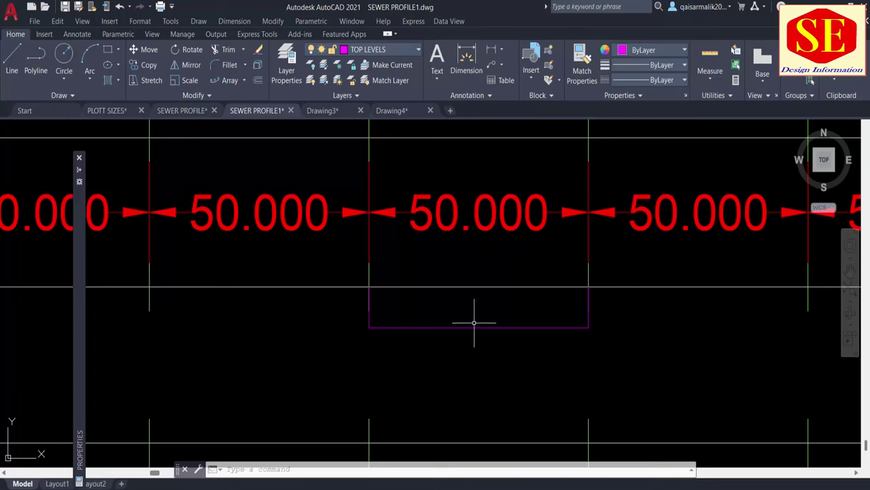
pyautogui.click(474, 323)
pyautogui.click(455, 350)
pyautogui.write('e')
pyautogui.press('Return')
pyautogui.scroll(-5, 511, 282)
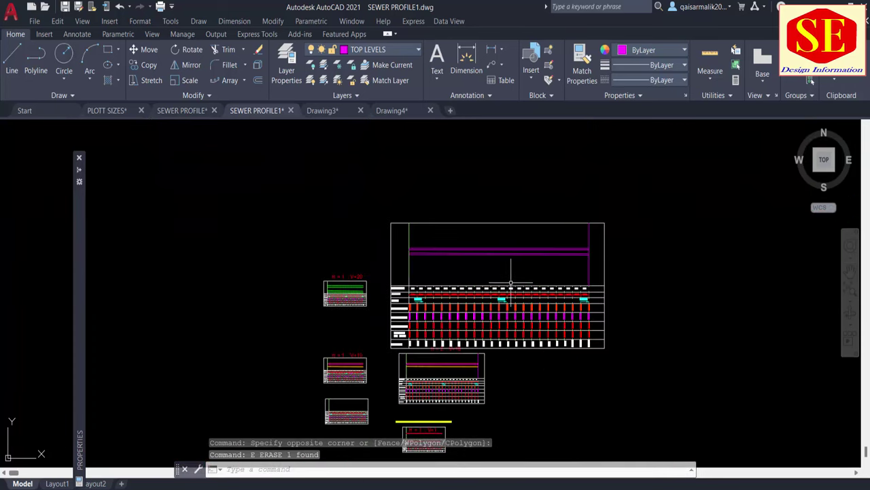
pyautogui.moveTo(521, 255); pyautogui.dragTo(521, 204, button='middle')
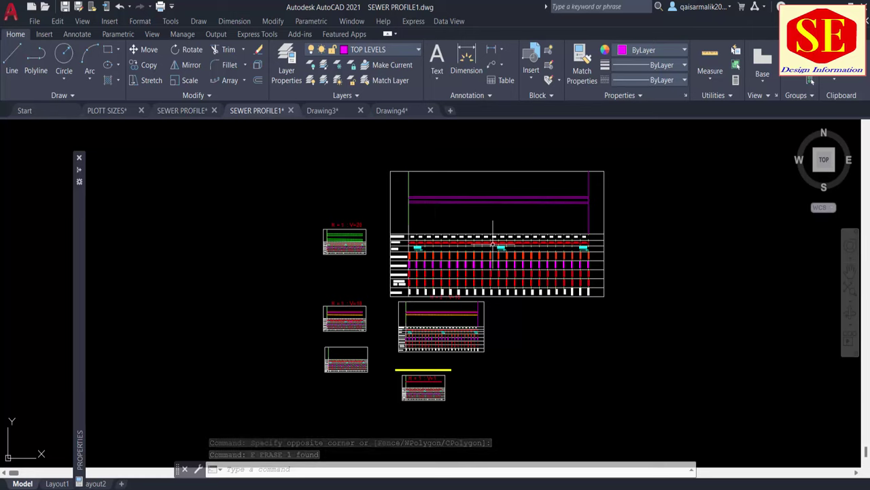
pyautogui.hotkey('alt', 'Tab')
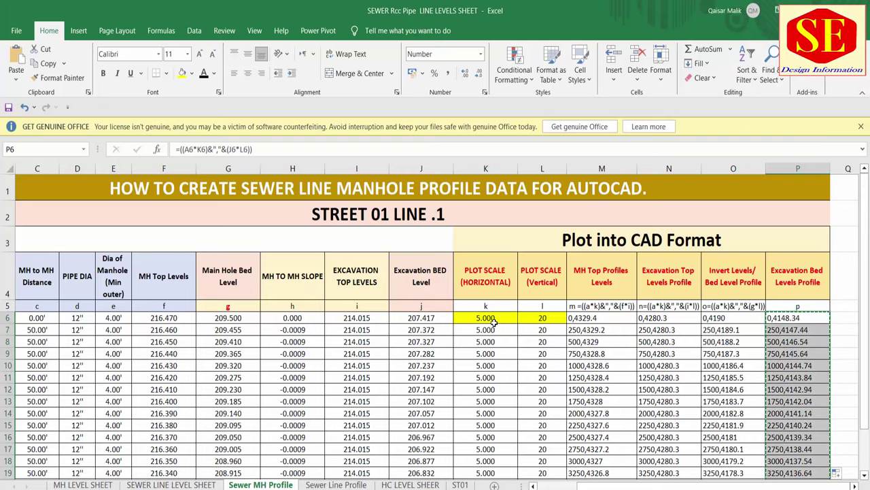
# Step: Set the horizontal plot scale in K6 to 500 and the vertical in L6 to 5000
pyautogui.click(494, 320)
pyautogui.write('50')
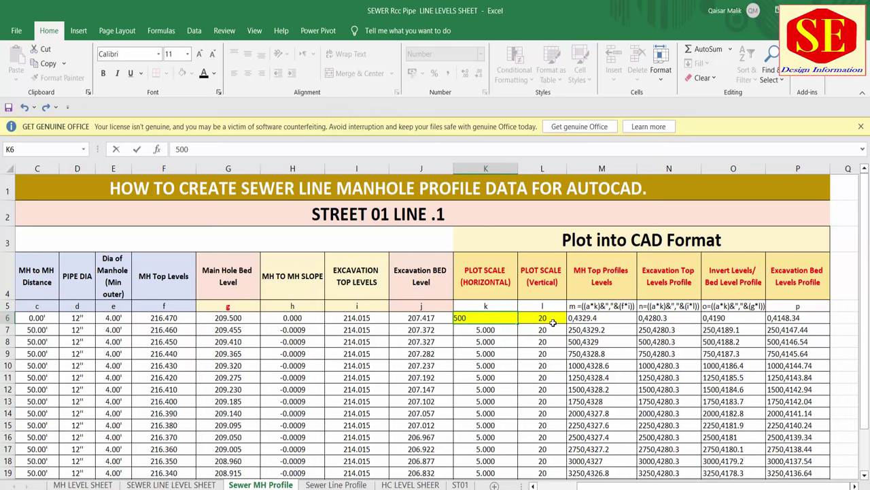
pyautogui.click(555, 320)
pyautogui.write('5000')
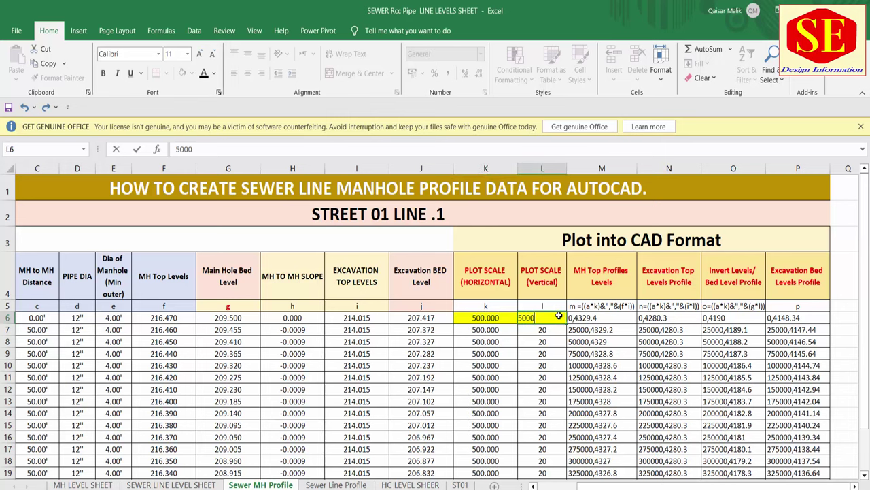
pyautogui.press('Return')
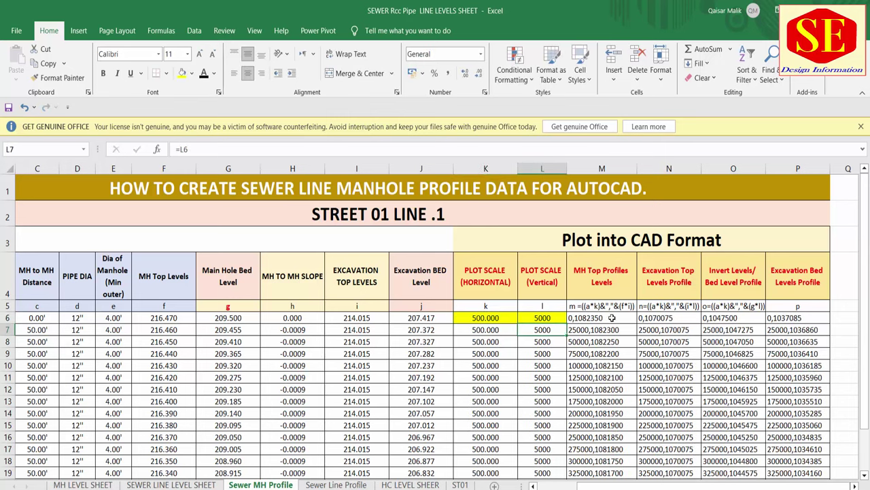
# Step: Copy the MH Top Profiles Levels coordinates in M6:M19
pyautogui.click(612, 318)
pyautogui.moveTo(635, 323); pyautogui.dragTo(612, 472)
pyautogui.rightClick(603, 360)
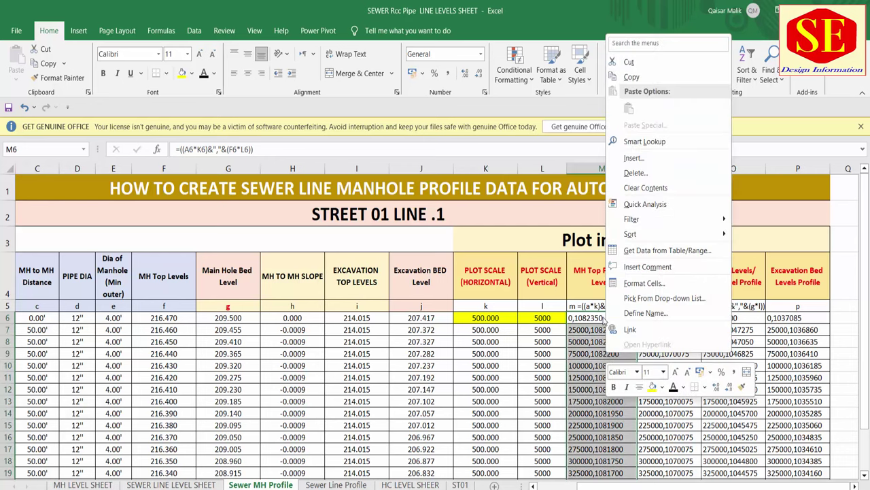
pyautogui.click(615, 49)
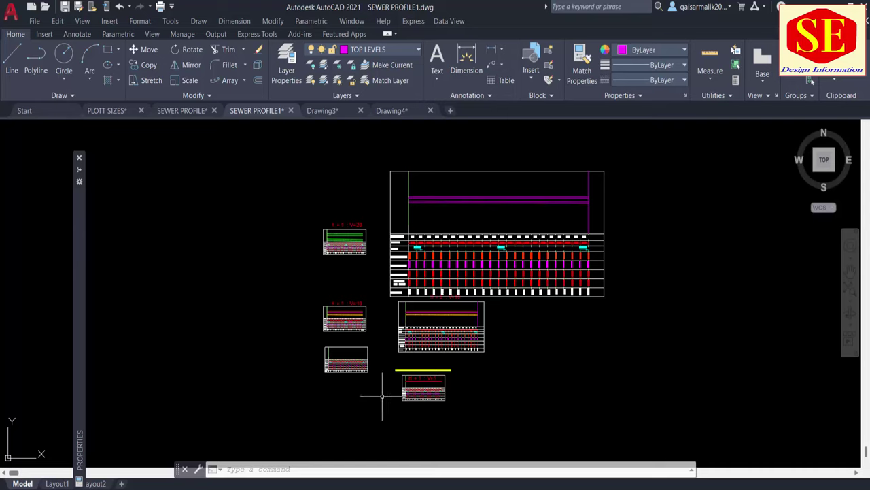
# Step: Draw a polyline by pasting the 500/5000 coordinates into the PL command
pyautogui.scroll(-4, 408, 243)
pyautogui.moveTo(408, 243); pyautogui.dragTo(388, 302, button='middle')
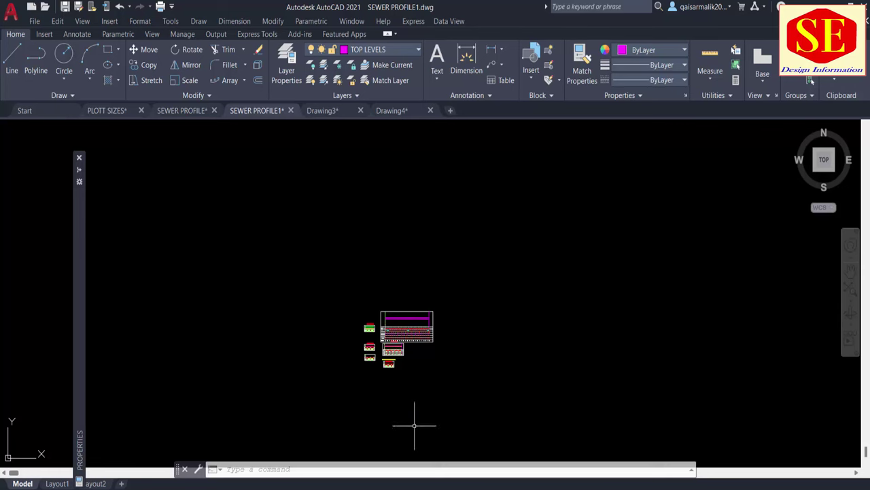
pyautogui.write('pl')
pyautogui.press('Return')
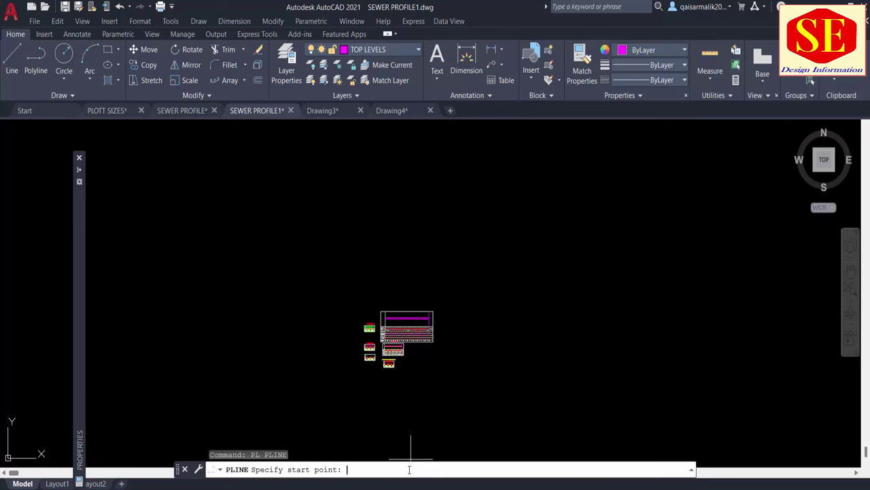
pyautogui.rightClick(384, 472)
pyautogui.click(412, 414)
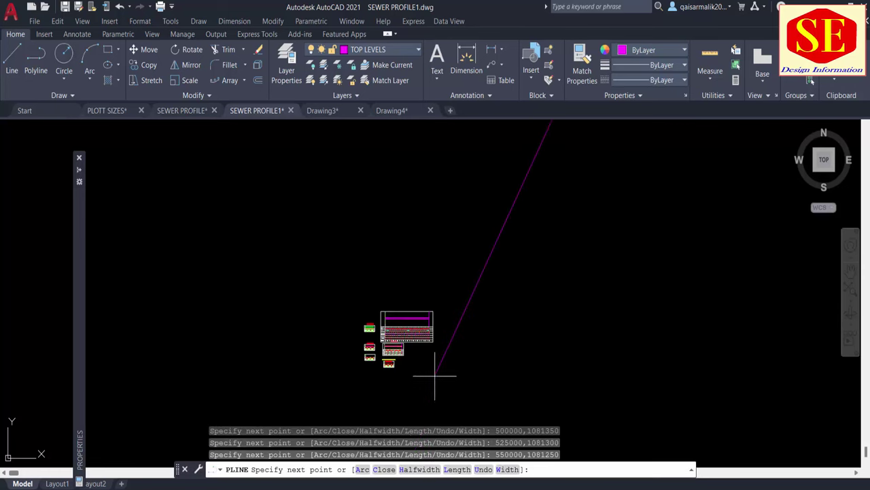
pyautogui.press('Escape')
# Step: Zoom to extents and select the new magenta profile line
pyautogui.scroll(-2, 436, 343)
pyautogui.scroll(-2, 453, 293)
pyautogui.scroll(-2, 470, 361)
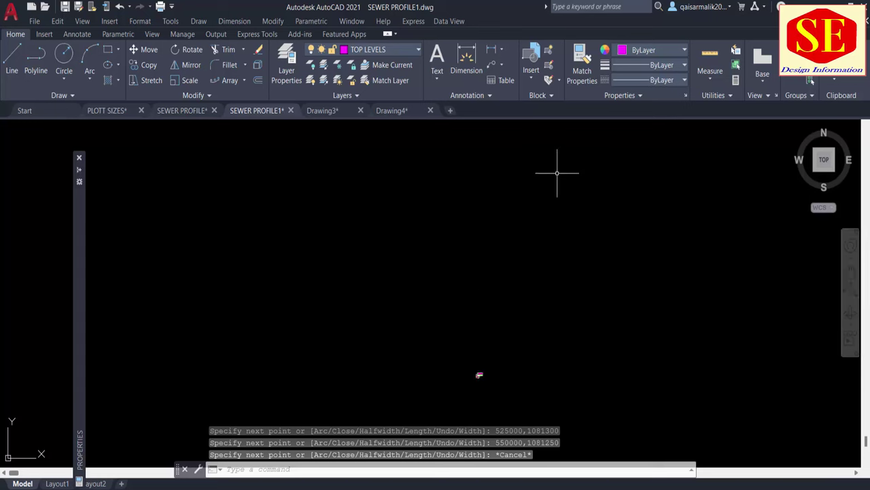
pyautogui.scroll(-2, 571, 181)
pyautogui.write('z')
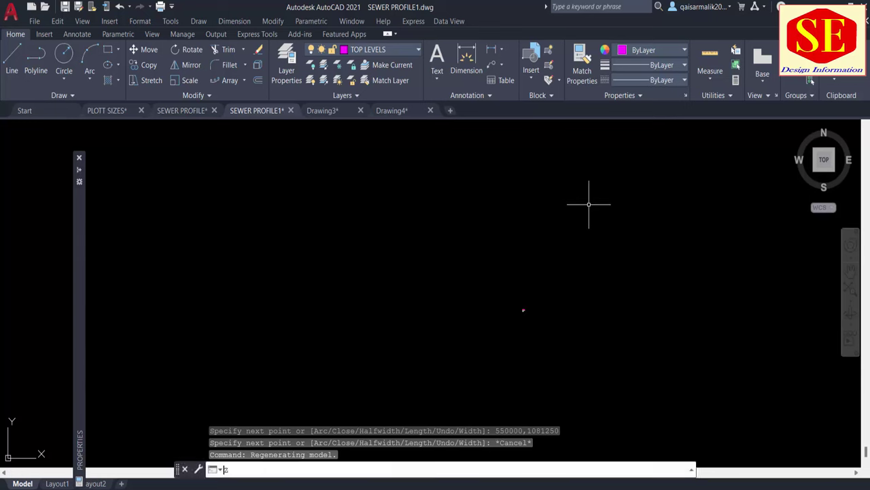
pyautogui.press('Return')
pyautogui.write('e')
pyautogui.press('Return')
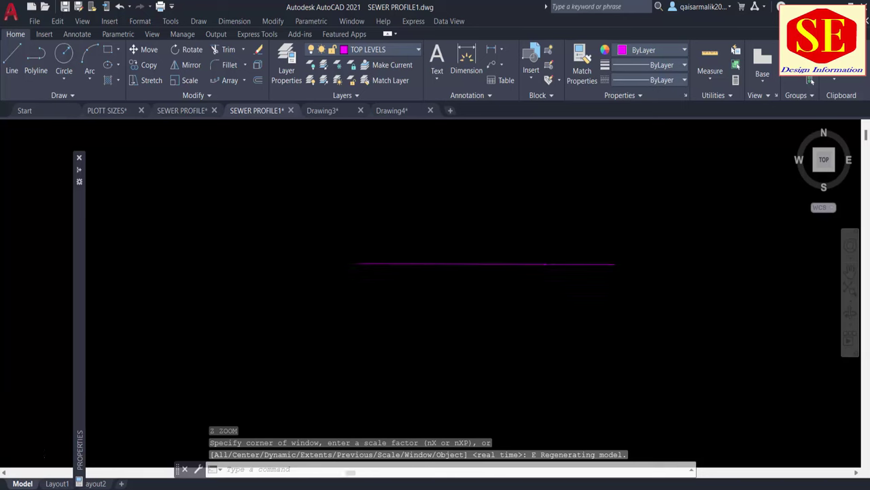
pyautogui.click(451, 257)
# Step: Dimension one station span of the new line, reading 25000.0000
pyautogui.scroll(3, 360, 241)
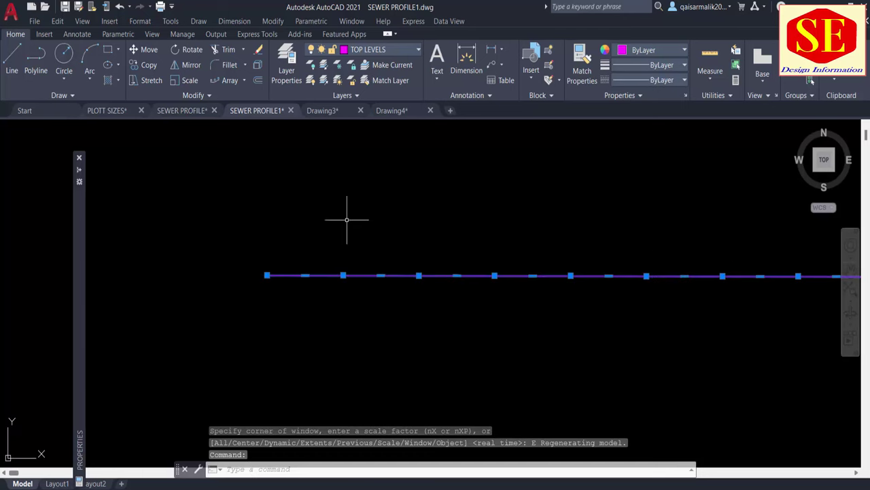
pyautogui.click(491, 50)
pyautogui.click(266, 275)
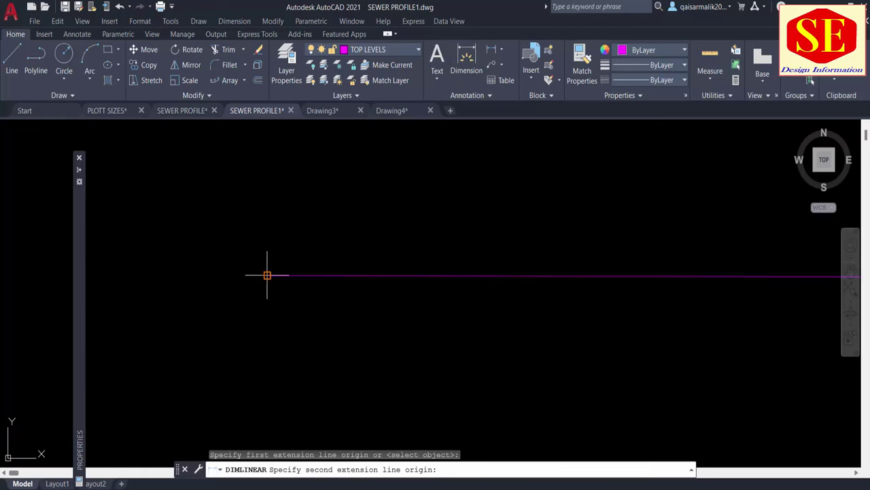
pyautogui.click(344, 275)
pyautogui.click(329, 300)
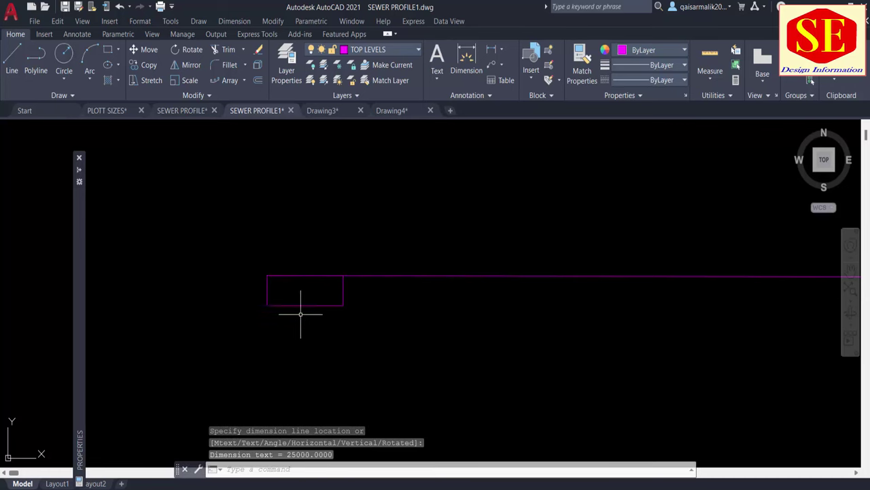
pyautogui.scroll(3, 306, 291)
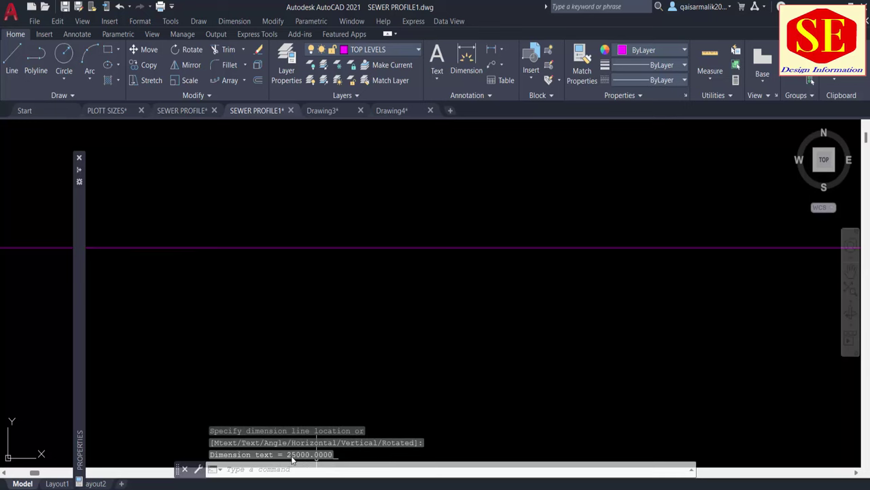
# Step: Compute 2500 ÷ 50 = 50 in Calculator, check the Excel sheet, and return to AutoCAD
pyautogui.hotkey('alt', 'Tab')
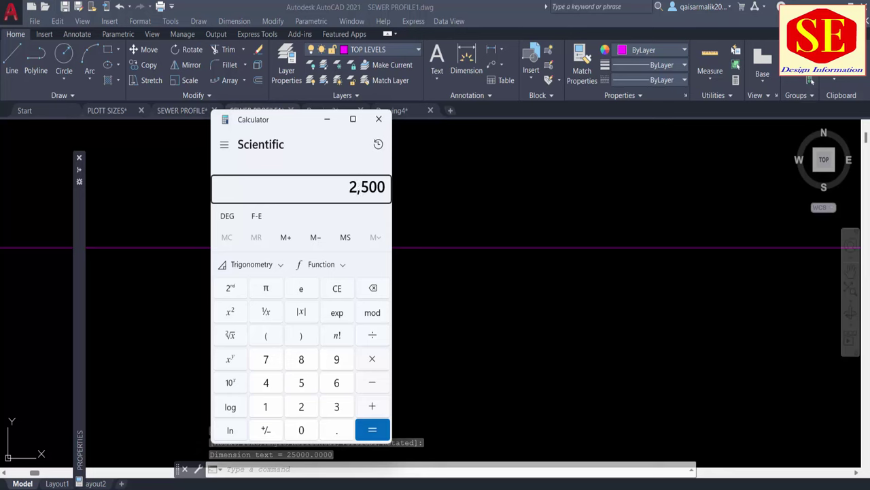
pyautogui.write('/50')
pyautogui.press('Return')
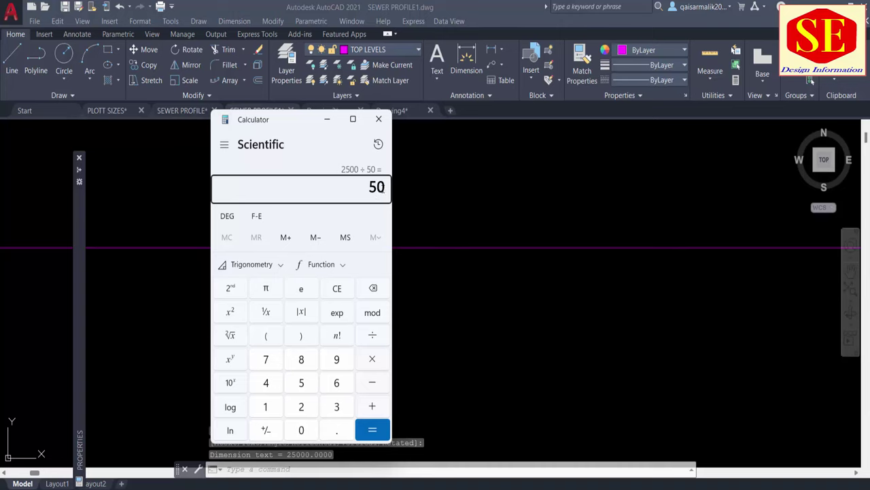
pyautogui.hotkey('alt', 'Tab')
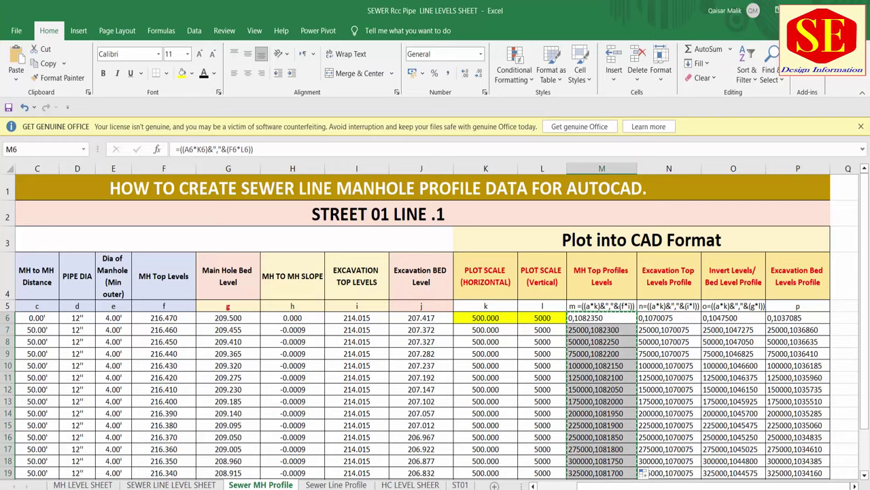
pyautogui.hotkey('alt', 'Tab')
# Step: Move the short horizontal line to a new position with MOVE
pyautogui.click(447, 242)
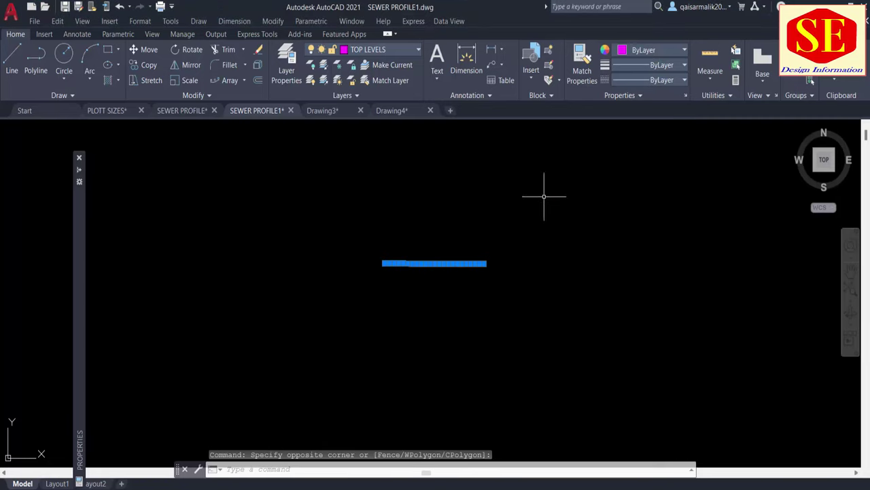
pyautogui.scroll(-5, 544, 196)
pyautogui.scroll(-3, 519, 259)
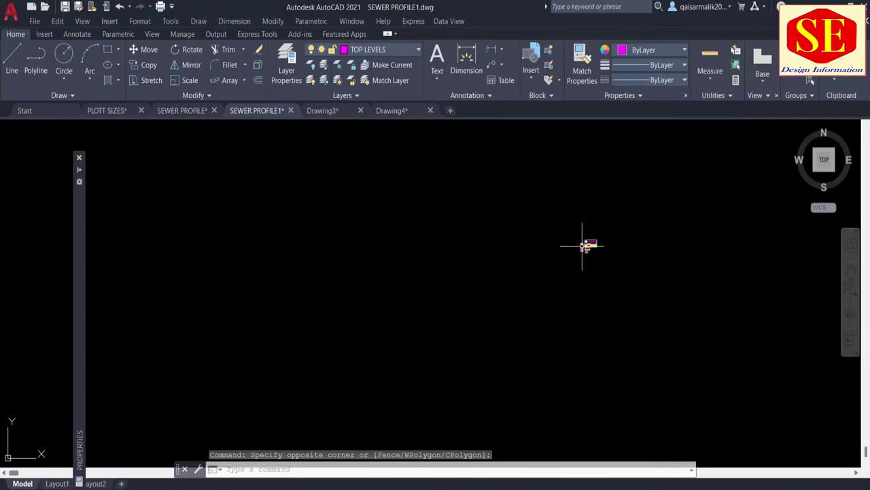
pyautogui.click(528, 242)
pyautogui.write('m')
pyautogui.press('Return')
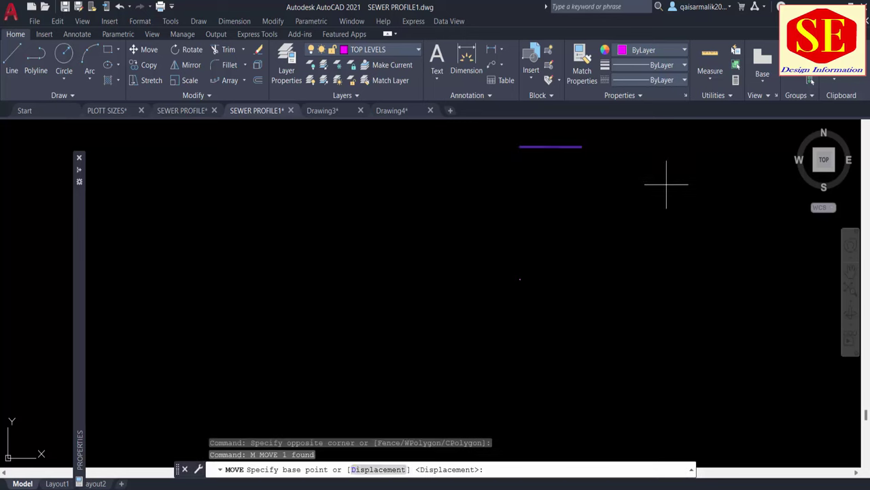
pyautogui.click(666, 183)
pyautogui.scroll(3, 635, 272)
pyautogui.click(638, 318)
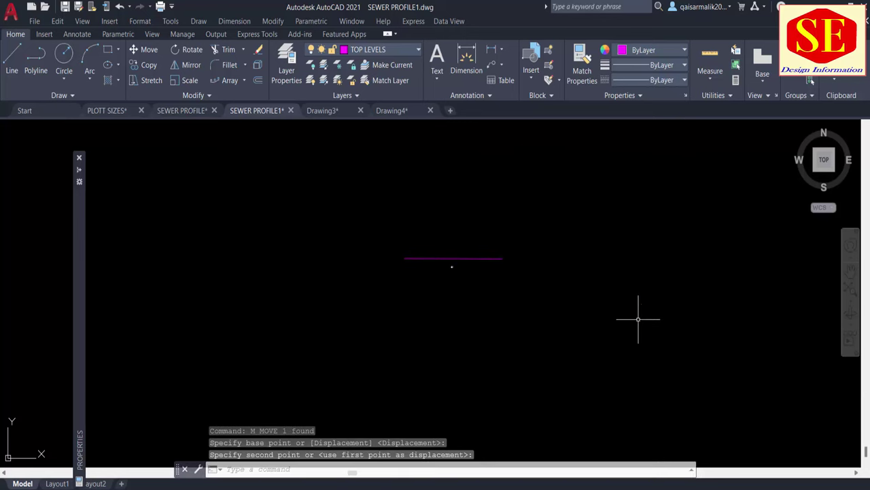
# Step: Erase the long magenta guide line using a crossing selection
pyautogui.scroll(5, 453, 266)
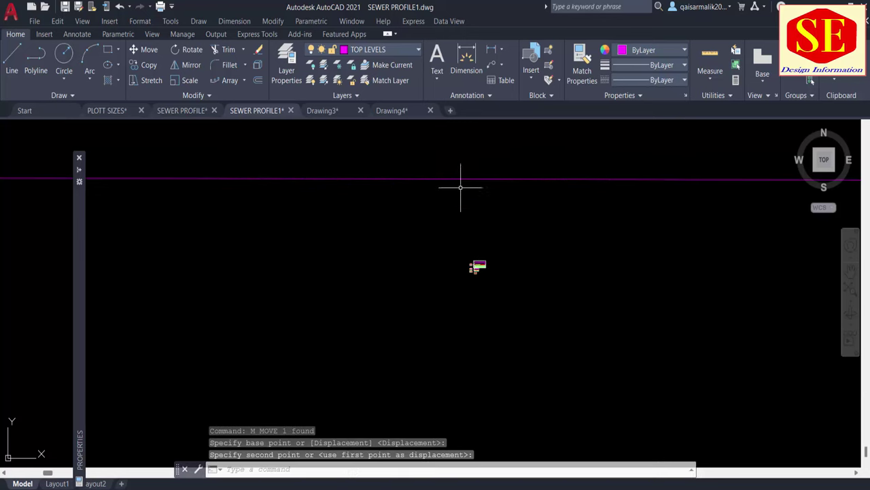
pyautogui.scroll(-2, 449, 204)
pyautogui.click(469, 164)
pyautogui.click(434, 202)
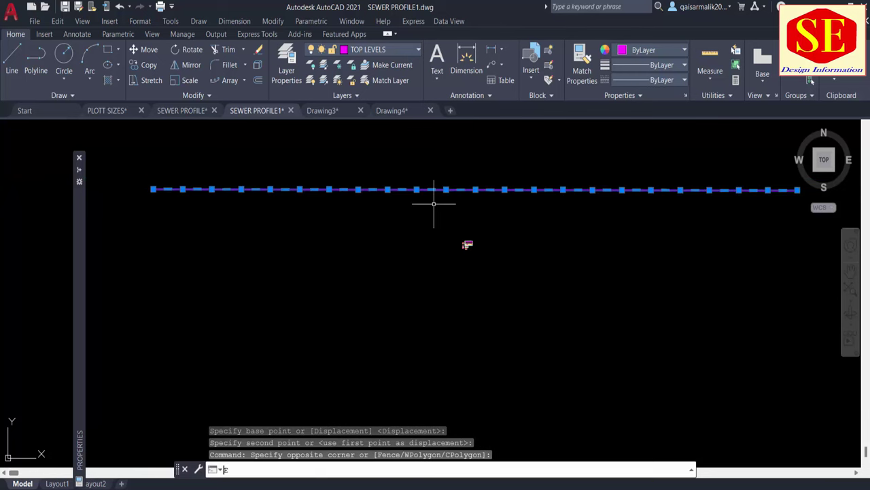
pyautogui.write('e')
pyautogui.press('Return')
# Step: Pan across the profile sheets to review the remaining profiles and tables
pyautogui.scroll(-5, 472, 247)
pyautogui.scroll(3, 480, 268)
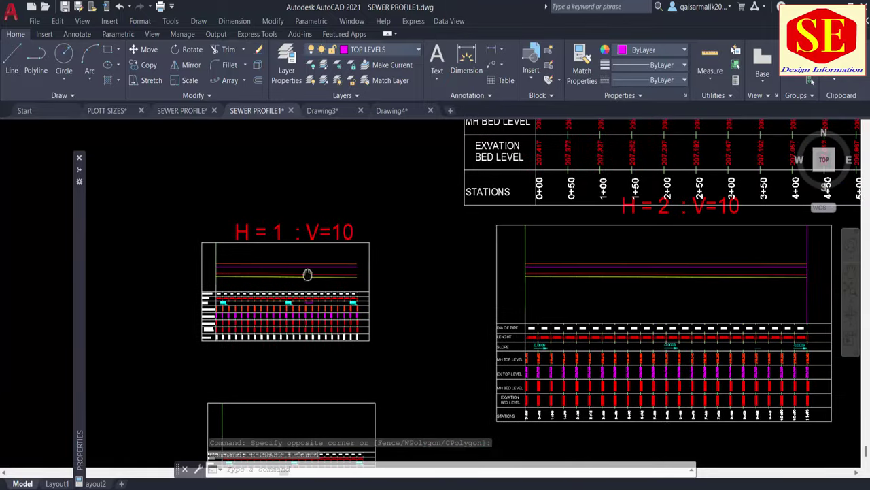
pyautogui.scroll(-2, 571, 281)
pyautogui.moveTo(572, 281); pyautogui.dragTo(562, 212, button='middle')
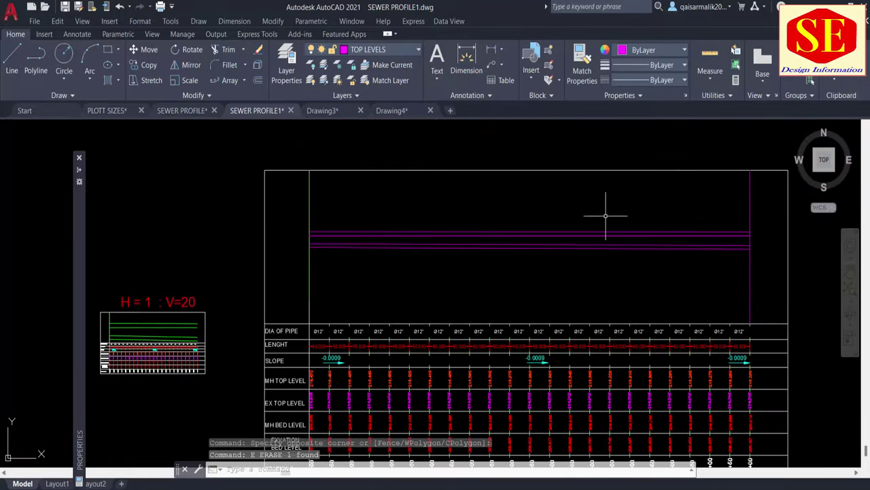
pyautogui.press('Escape')
pyautogui.scroll(-2, 322, 279)
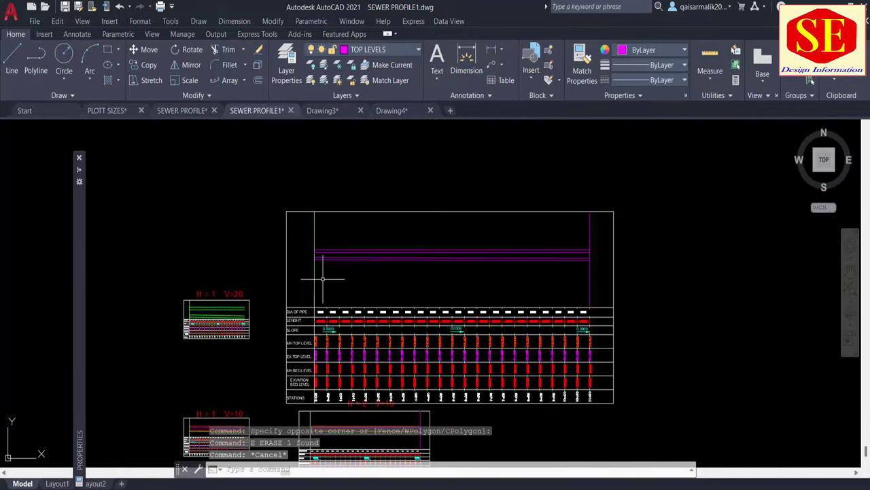
pyautogui.moveTo(441, 355); pyautogui.dragTo(445, 305, button='middle')
pyautogui.write('c')
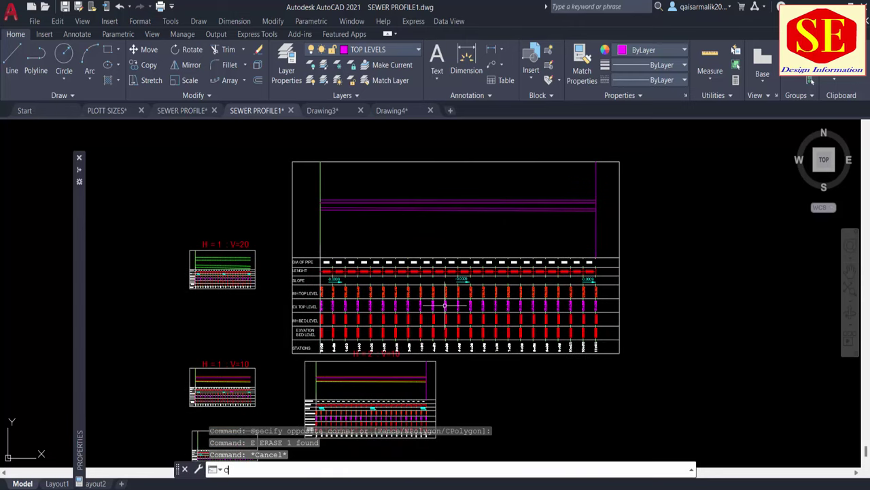
pyautogui.write('e')
pyautogui.press('BackSpace')
# Step: Move the large profile drawing and its table higher up
pyautogui.write('m')
pyautogui.press('Return')
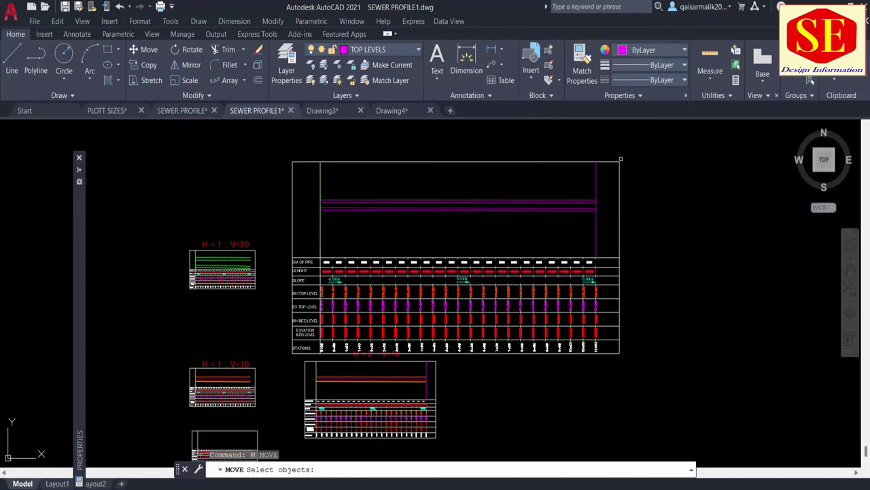
pyautogui.click(651, 139)
pyautogui.click(532, 389)
pyautogui.press('Return')
pyautogui.click(543, 392)
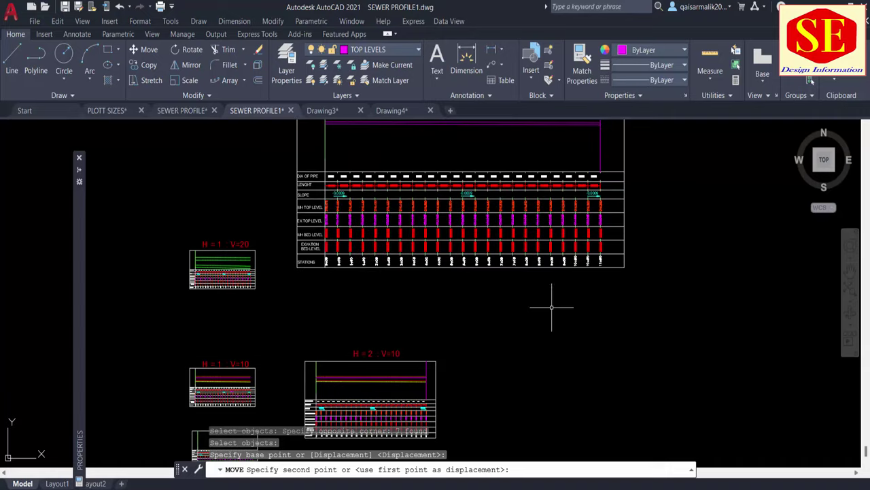
pyautogui.click(553, 296)
# Step: Zoom and pan to check the whole profile table in its new place
pyautogui.scroll(-3, 538, 218)
pyautogui.scroll(5, 339, 311)
pyautogui.scroll(5, 339, 311)
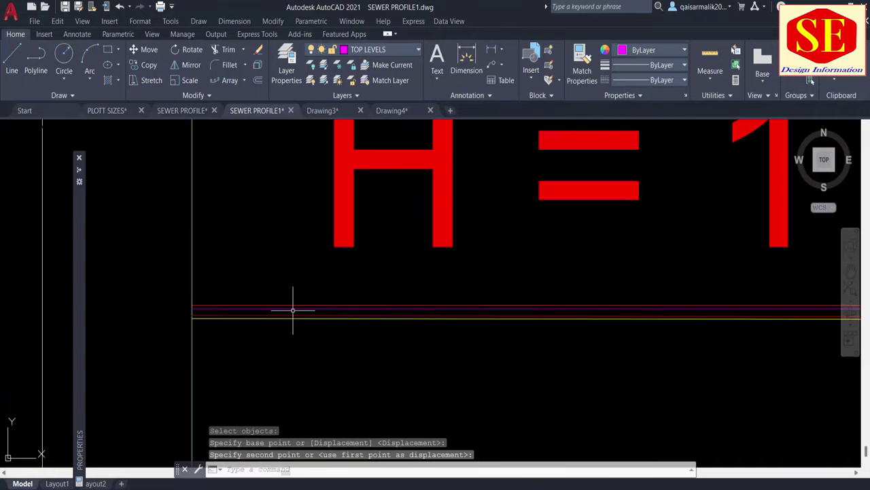
pyautogui.scroll(-5, 241, 305)
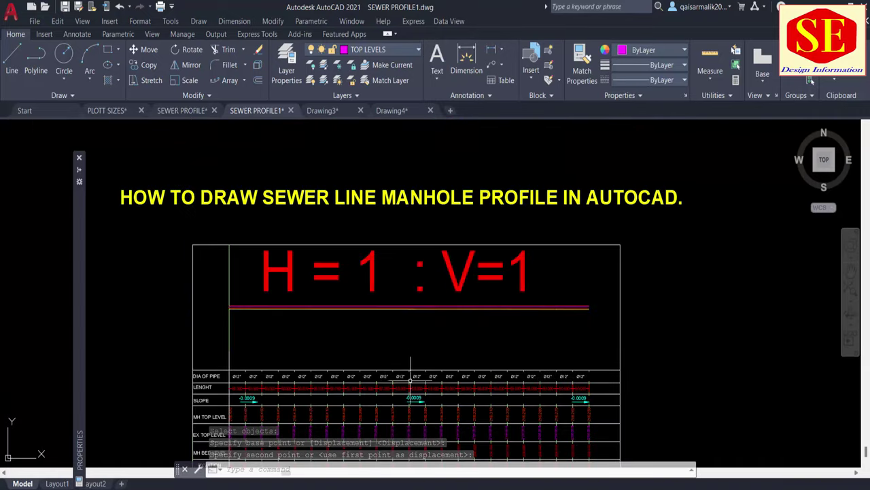
pyautogui.scroll(-1, 419, 354)
pyautogui.scroll(-5, 520, 355)
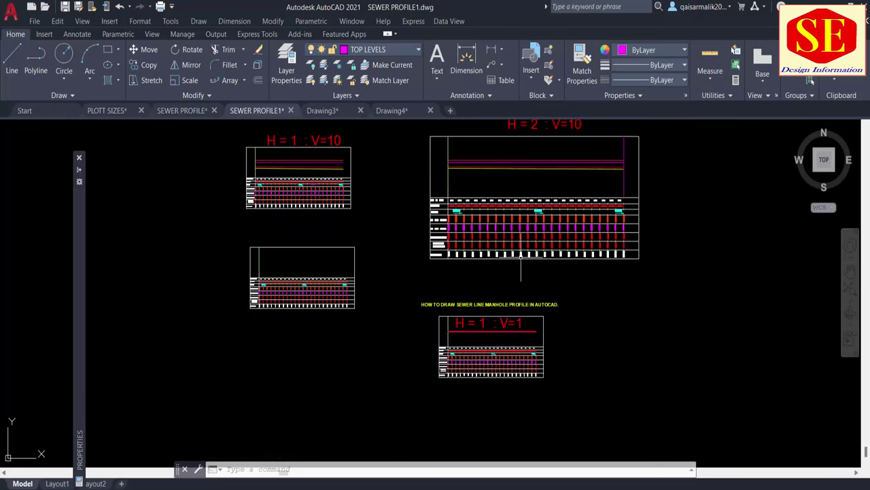
pyautogui.scroll(2, 533, 204)
pyautogui.moveTo(570, 207); pyautogui.dragTo(568, 252, button='middle')
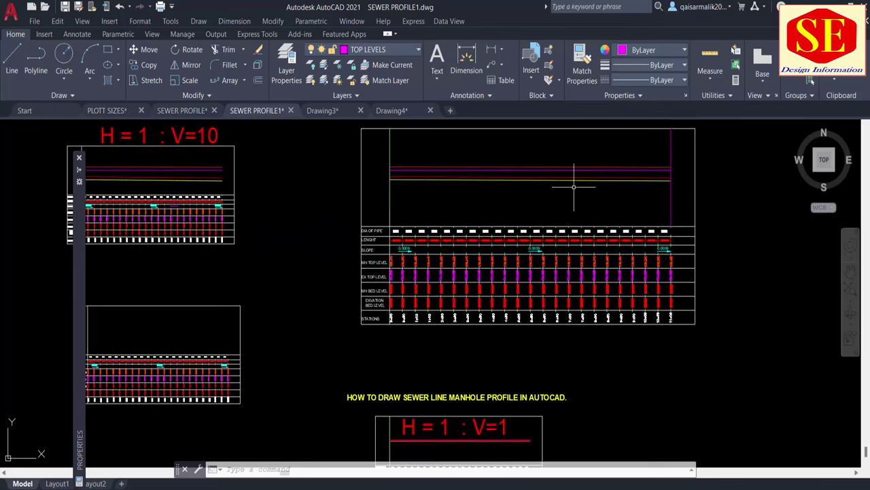
pyautogui.scroll(2, 554, 266)
pyautogui.scroll(2, 554, 272)
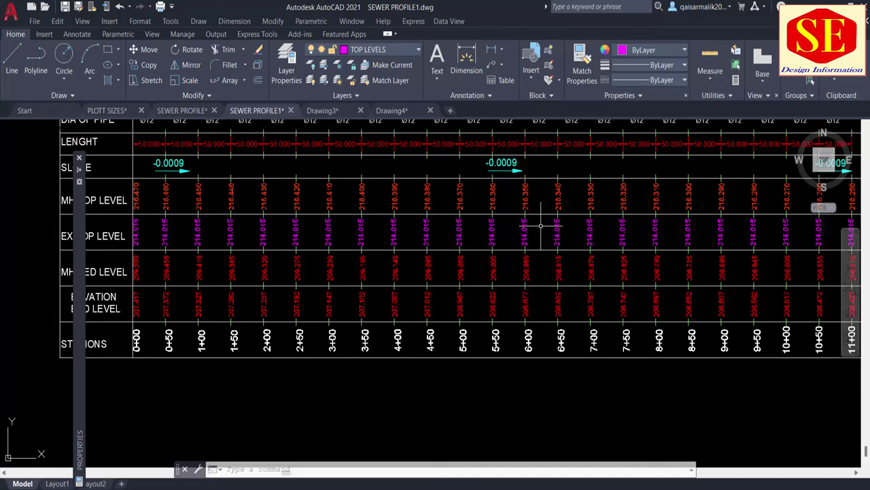
pyautogui.scroll(-3, 541, 226)
pyautogui.moveTo(539, 206); pyautogui.dragTo(501, 327, button='middle')
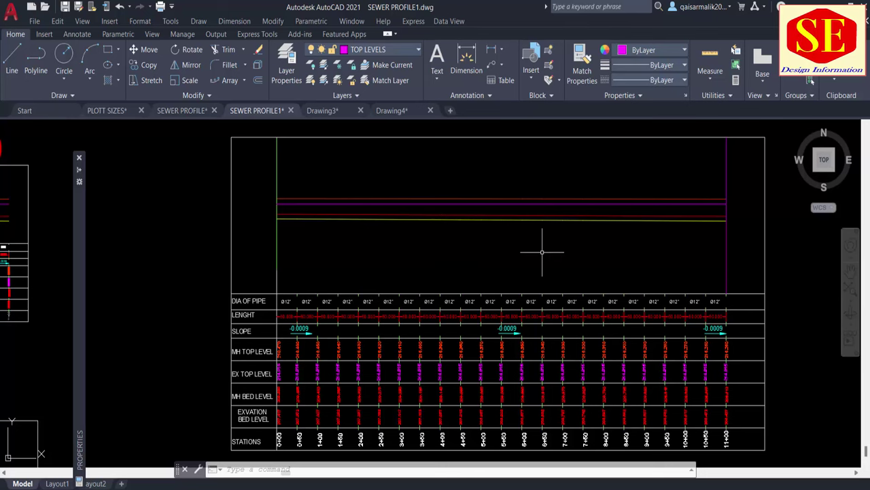
# Step: Pan down to the H = 1 : V=10 profile and its neighbouring profiles
pyautogui.scroll(-3, 408, 237)
pyautogui.scroll(-2, 702, 209)
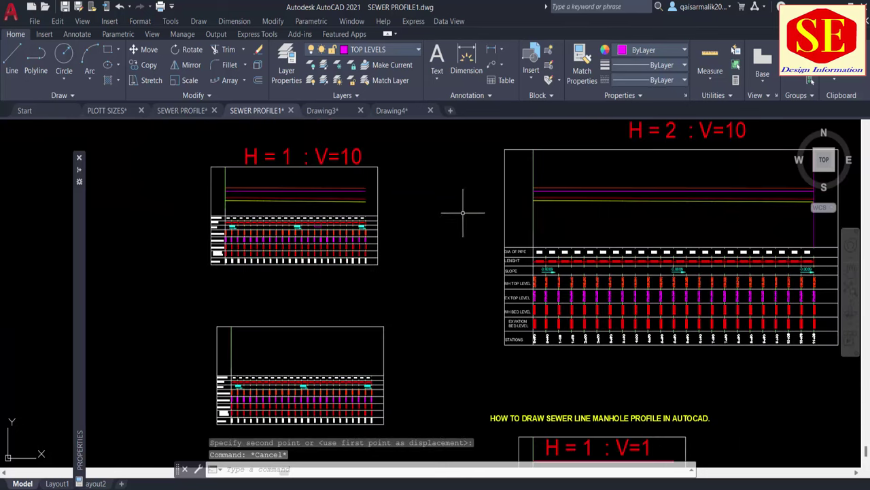
pyautogui.moveTo(589, 396); pyautogui.dragTo(578, 357, button='middle')
pyautogui.scroll(2, 281, 350)
pyautogui.scroll(2, 261, 367)
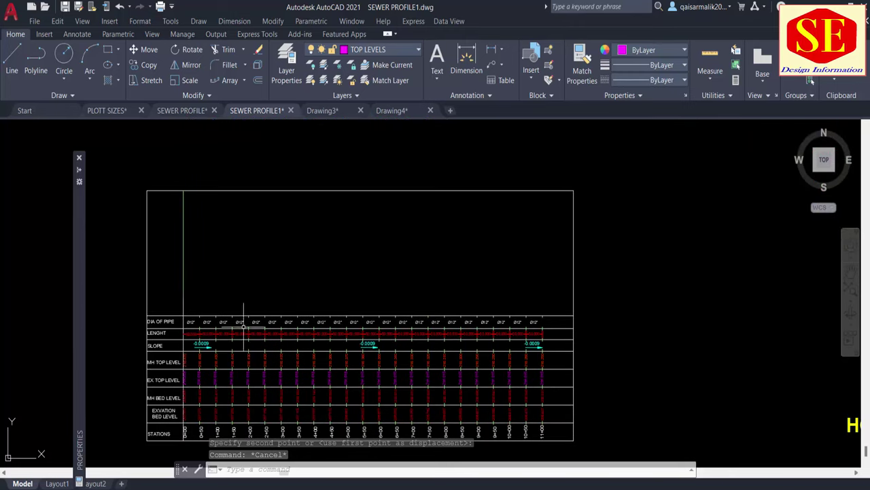
pyautogui.moveTo(226, 275)
pyautogui.mouseDown(button='middle')
pyautogui.moveTo(204, 350)
pyautogui.moveTo(190, 159)
pyautogui.mouseUp(button='middle')
pyautogui.moveTo(274, 220); pyautogui.dragTo(326, 367, button='middle')
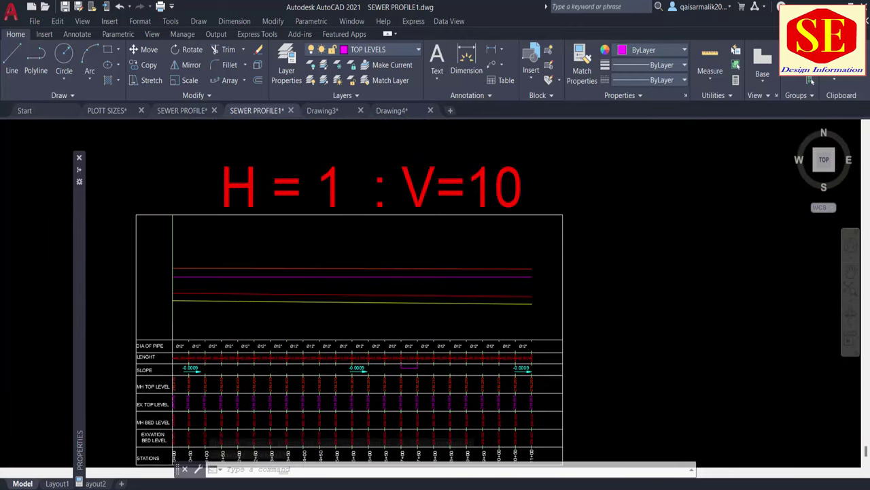
pyautogui.moveTo(179, 324); pyautogui.dragTo(181, 263, button='middle')
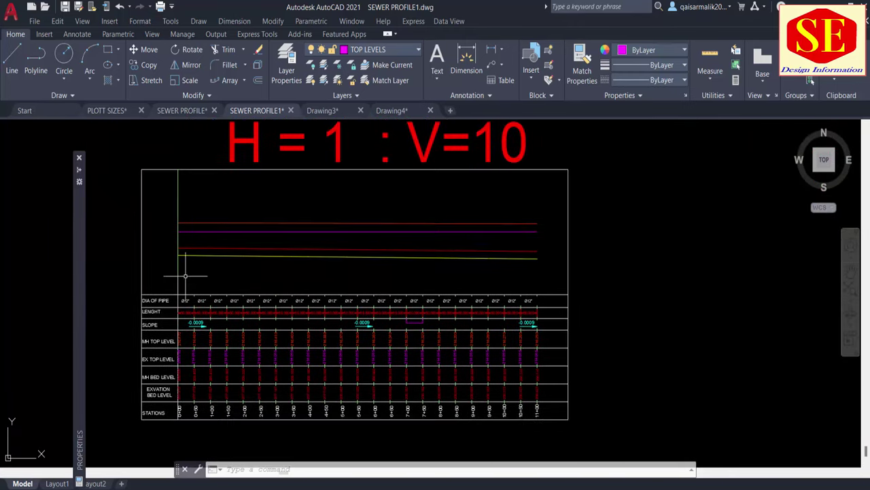
pyautogui.scroll(-4, 475, 256)
# Step: Move the 7-object H = 1 : V=10 profile further to the left
pyautogui.write('m')
pyautogui.press('Return')
pyautogui.click(551, 167)
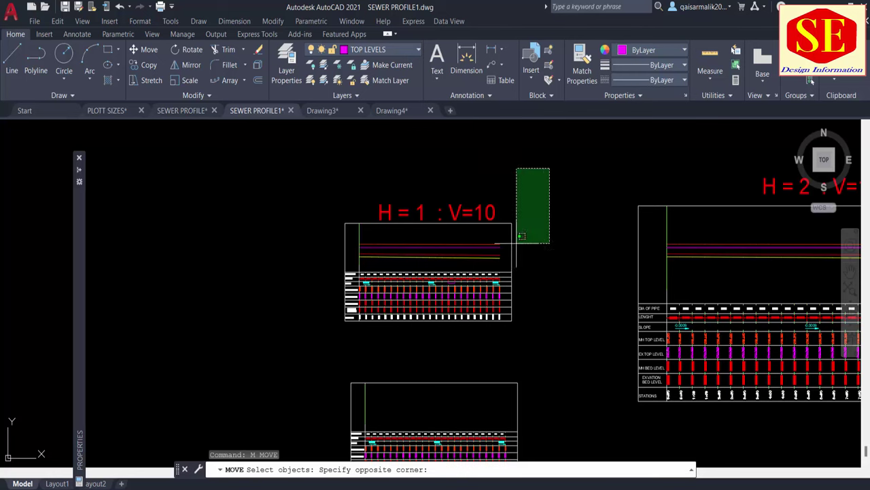
pyautogui.click(325, 344)
pyautogui.press('Return')
pyautogui.click(599, 266)
pyautogui.scroll(-3, 598, 266)
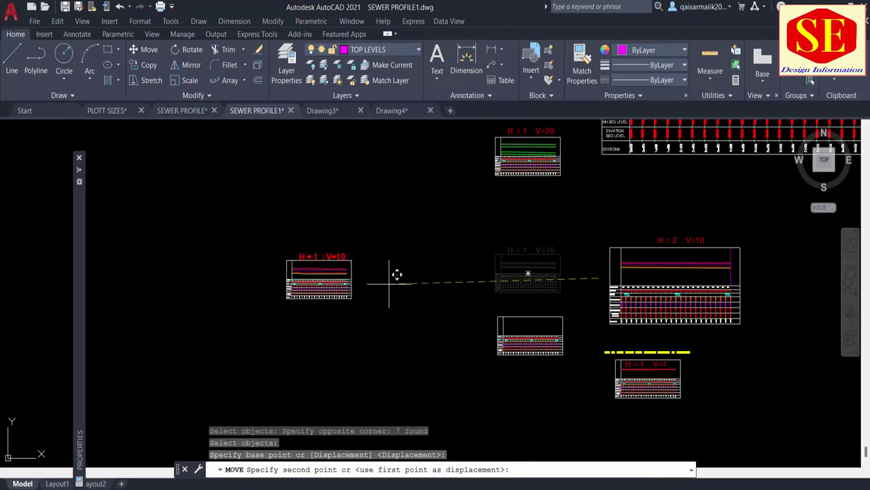
pyautogui.click(244, 280)
pyautogui.press('Escape')
pyautogui.scroll(3, 538, 291)
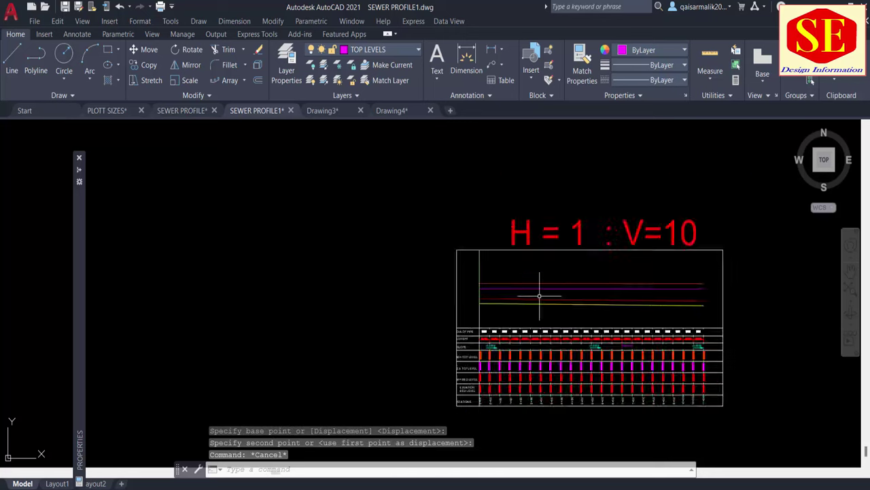
pyautogui.scroll(2, 538, 291)
pyautogui.scroll(2, 449, 291)
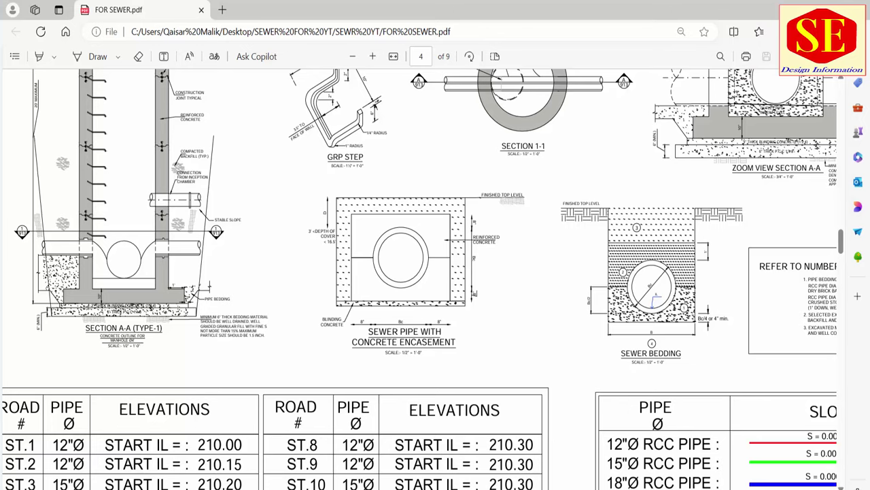
# Step: Scroll through the manhole details on page 4 of FOR SEWER.pdf
pyautogui.keyDown('ctrl'); pyautogui.scroll(-2, 459, 309); pyautogui.keyUp('ctrl')
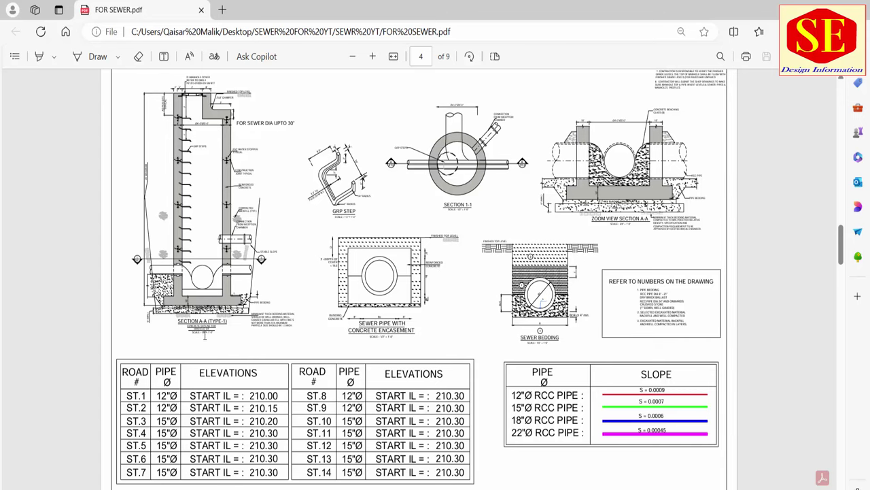
pyautogui.keyDown('ctrl'); pyautogui.scroll(2, 204, 331); pyautogui.keyUp('ctrl')
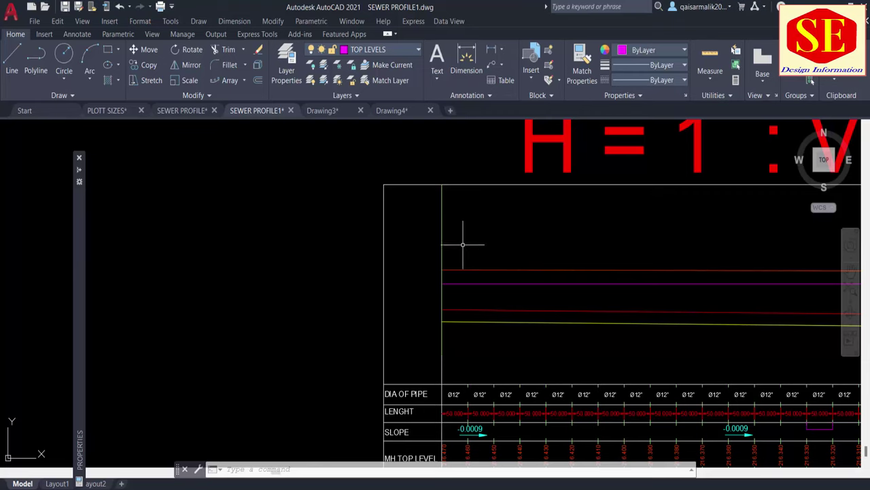
# Step: Draw a vertical centerline from the red level line down to the yellow line
pyautogui.moveTo(285, 253); pyautogui.dragTo(353, 233, button='middle')
pyautogui.scroll(2, 517, 271)
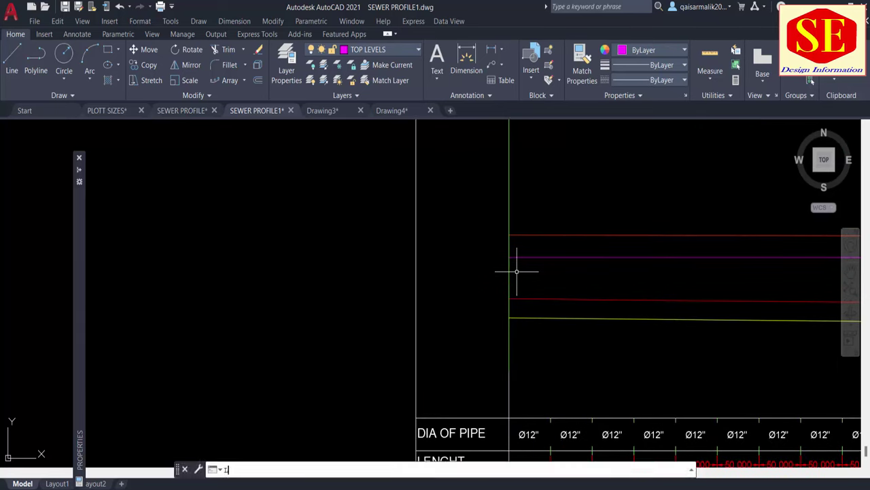
pyautogui.write('l')
pyautogui.press('Return')
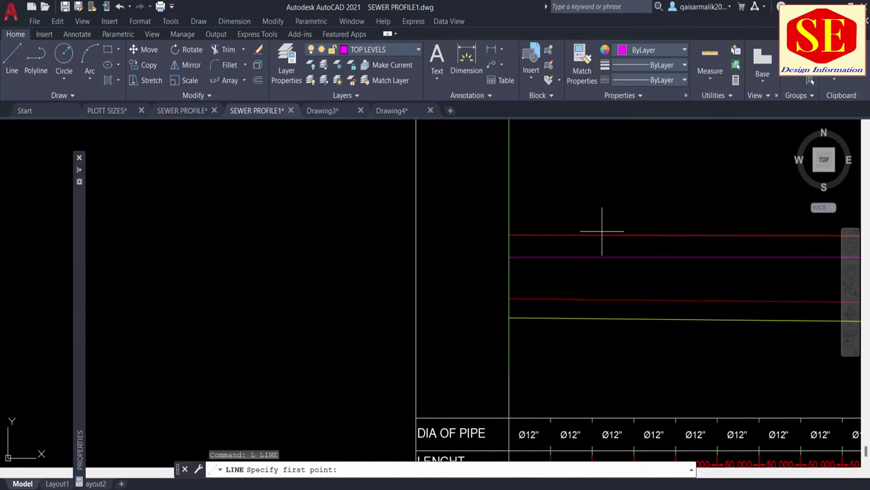
pyautogui.click(592, 235)
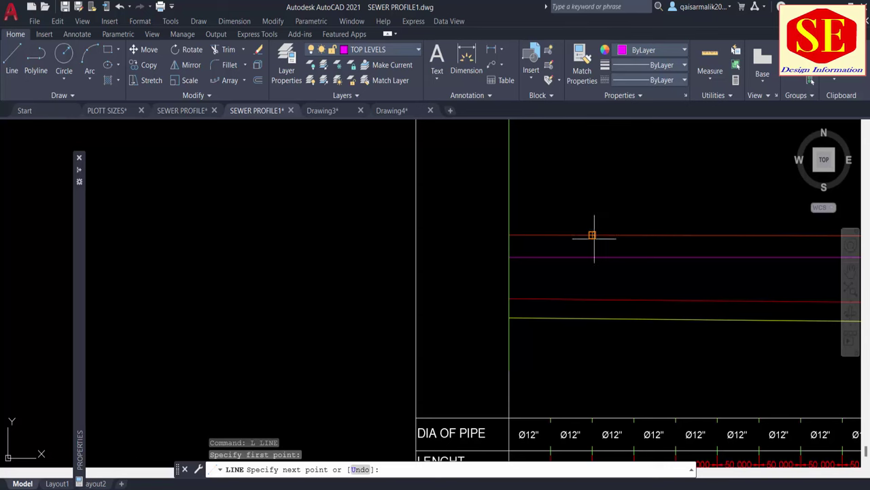
pyautogui.click(592, 319)
pyautogui.press('Escape')
# Step: Offset the centerline 2 units to the right and to the left
pyautogui.moveTo(593, 359); pyautogui.dragTo(578, 275, button='middle')
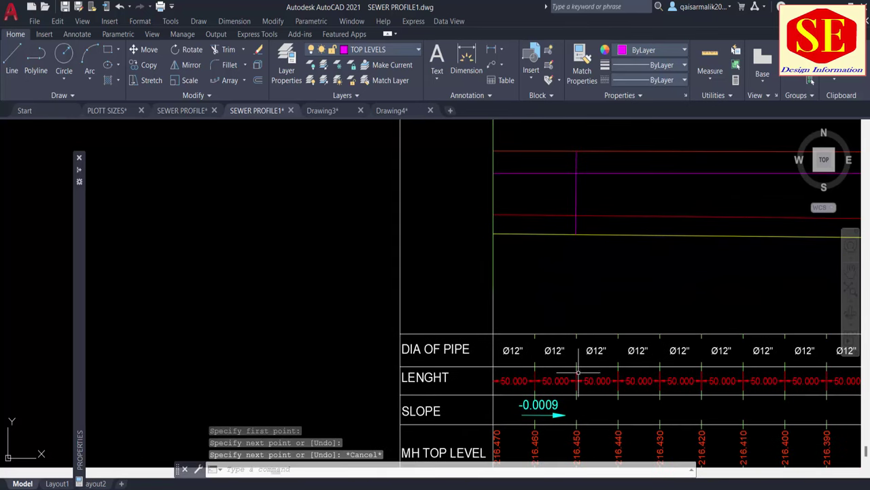
pyautogui.scroll(1, 575, 285)
pyautogui.scroll(2, 576, 275)
pyautogui.scroll(1, 577, 265)
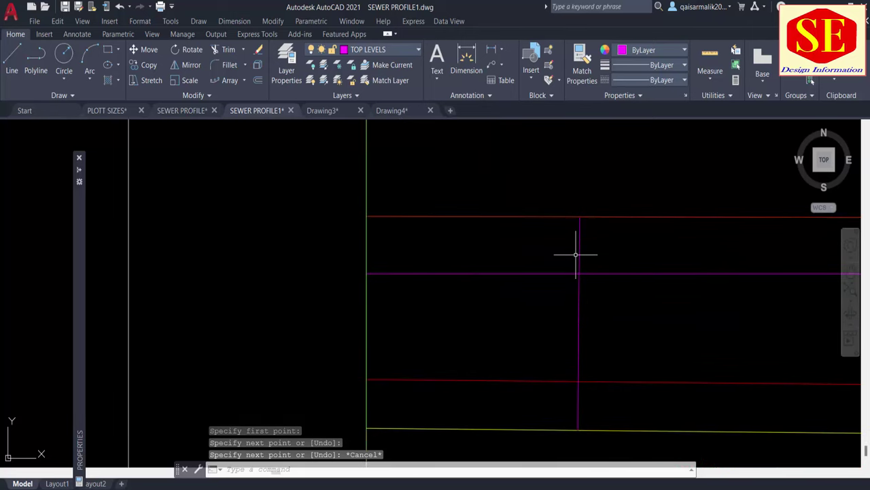
pyautogui.write('o')
pyautogui.press('Return')
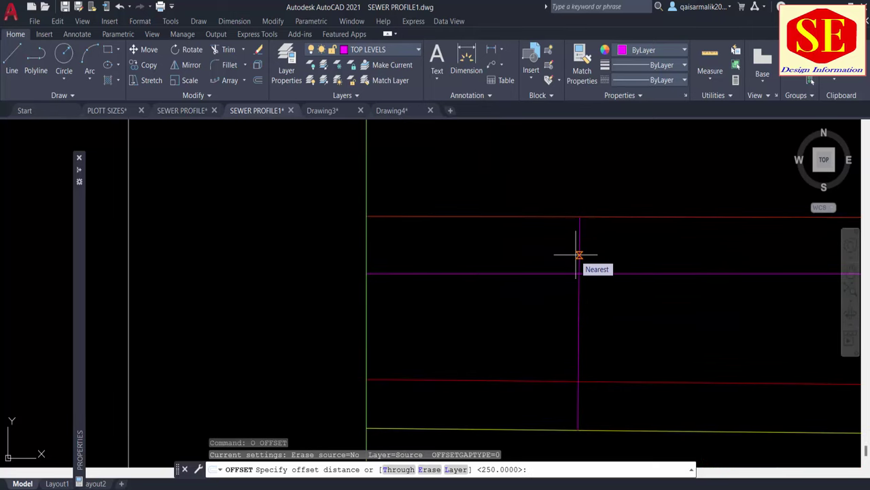
pyautogui.write('2')
pyautogui.press('Return')
pyautogui.click(579, 228)
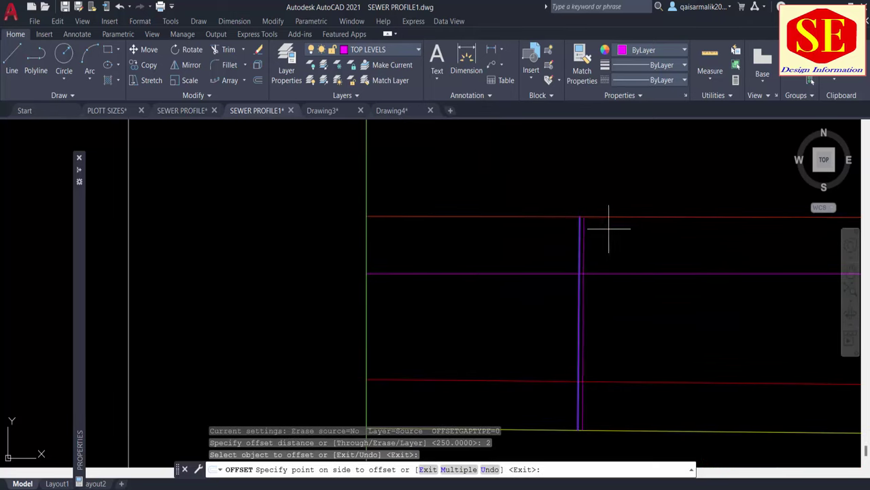
pyautogui.click(610, 229)
pyautogui.click(581, 229)
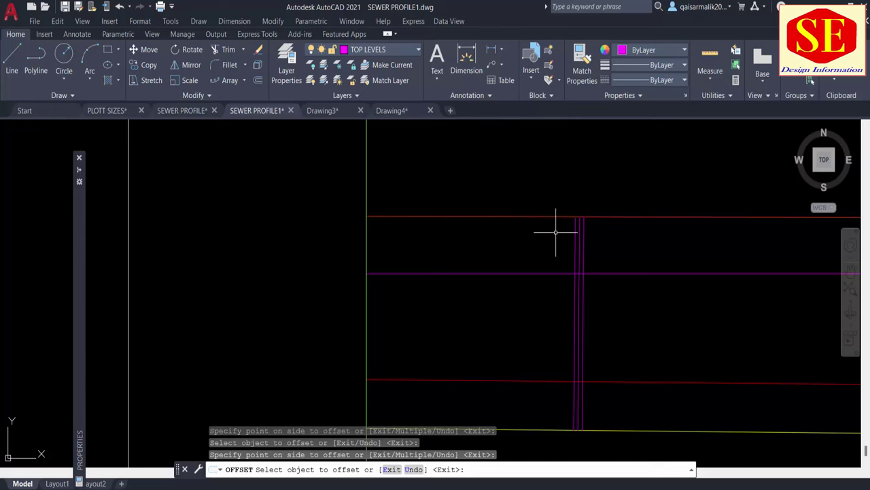
pyautogui.click(558, 229)
pyautogui.press('Escape')
# Step: Add a linear dimension (3.9998) across the two wall lines, above the manhole
pyautogui.scroll(2, 582, 197)
pyautogui.scroll(2, 582, 197)
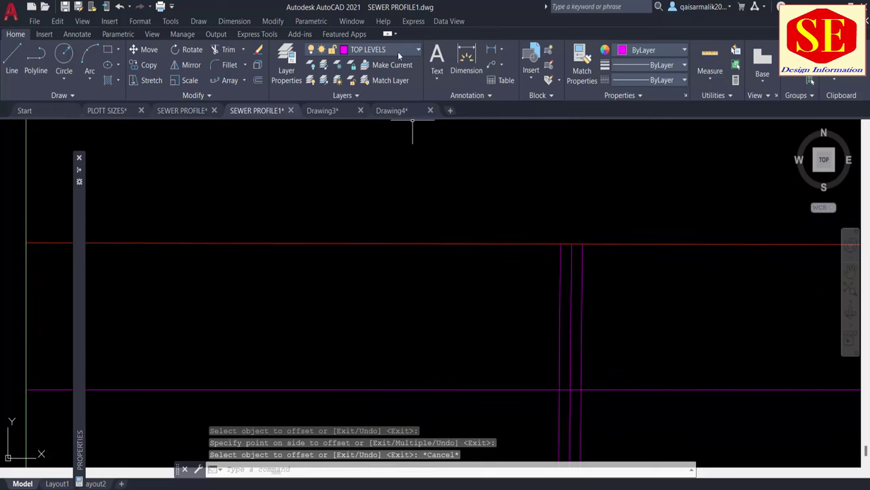
pyautogui.click(493, 49)
pyautogui.click(560, 242)
pyautogui.click(582, 243)
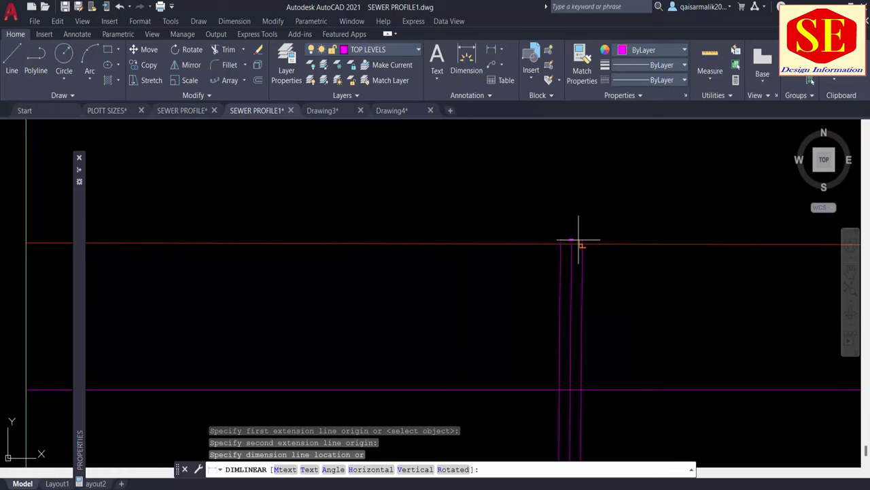
pyautogui.scroll(1, 578, 238)
pyautogui.scroll(3, 575, 225)
pyautogui.click(573, 221)
pyautogui.scroll(3, 553, 224)
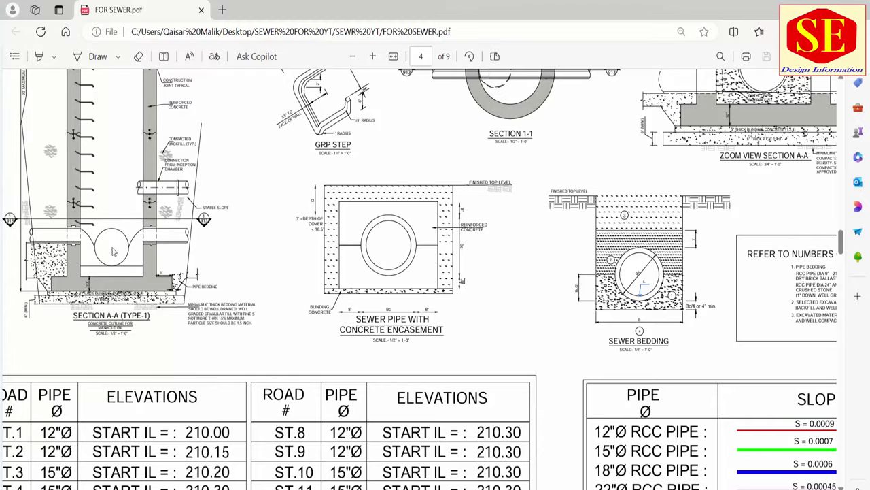
# Step: Scroll to the page 3 road cross-section showing the two manholes
pyautogui.scroll(4, 115, 285)
pyautogui.scroll(-2, 157, 306)
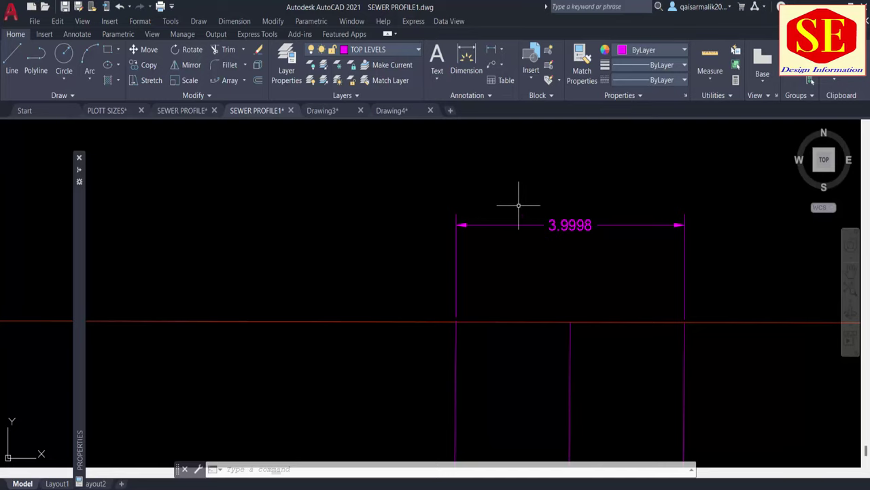
# Step: Erase the 3.9998 width dimension above the manhole lines
pyautogui.scroll(-2, 521, 200)
pyautogui.scroll(-4, 546, 201)
pyautogui.click(561, 220)
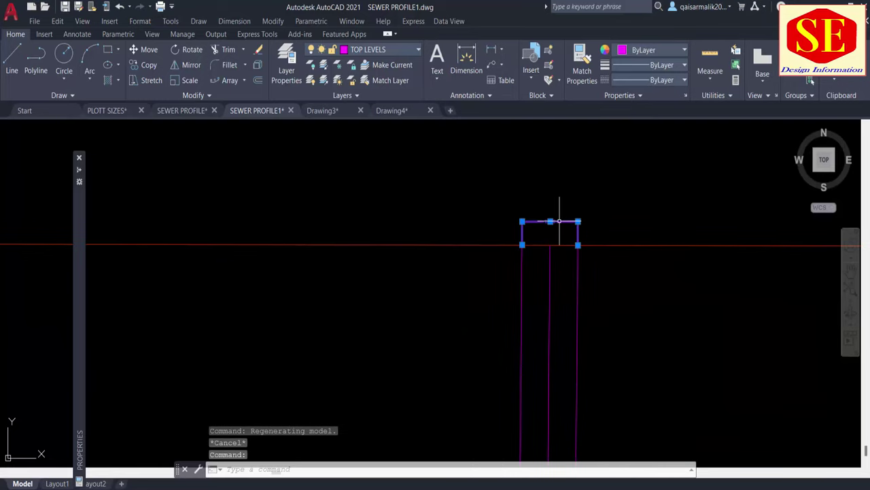
pyautogui.write('e')
pyautogui.press('Return')
# Step: Pan down to the lower profile lines and select the red level line
pyautogui.scroll(2, 551, 260)
pyautogui.scroll(-2, 550, 262)
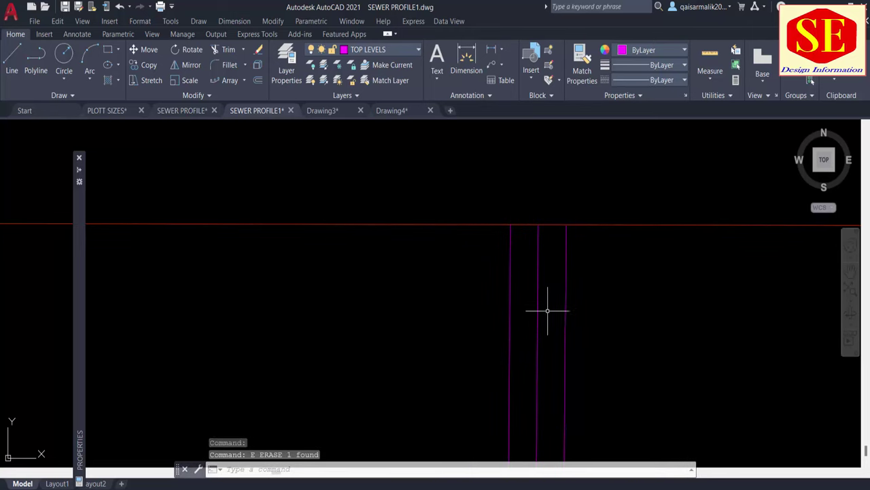
pyautogui.moveTo(550, 305); pyautogui.dragTo(559, 171, button='middle')
pyautogui.scroll(-5, 561, 140)
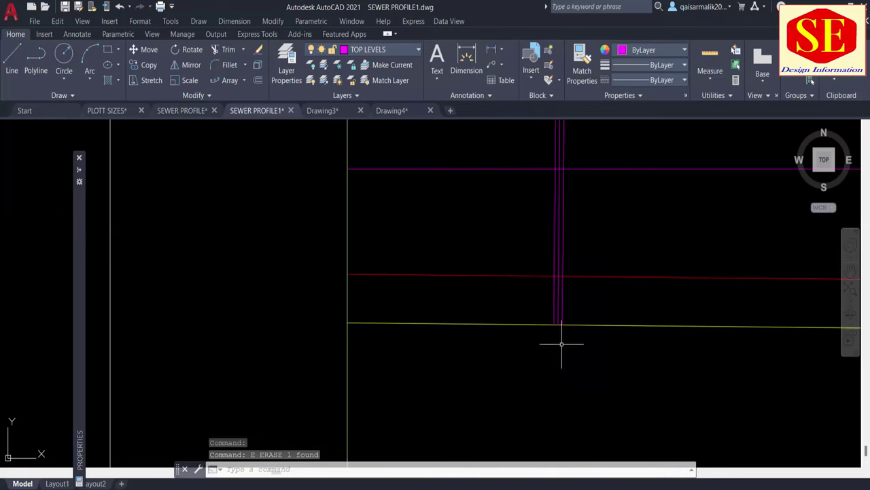
pyautogui.scroll(2, 557, 285)
pyautogui.click(442, 261)
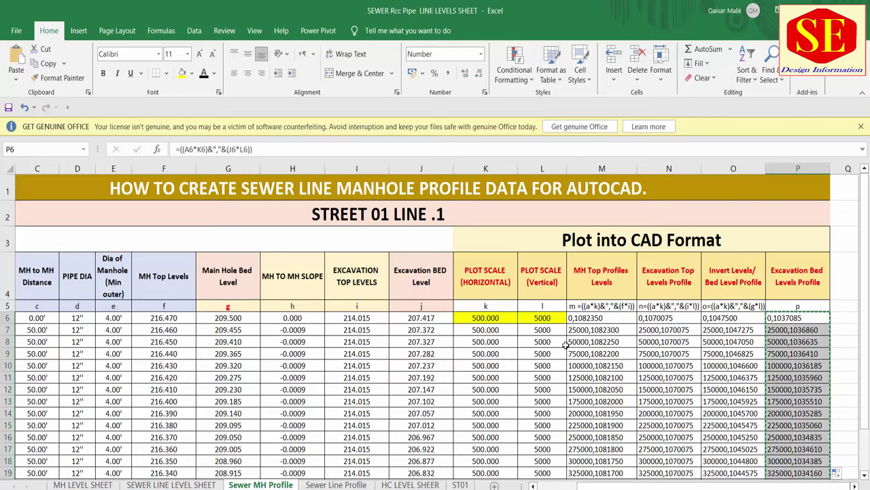
pyautogui.press('Escape')
pyautogui.click(672, 297)
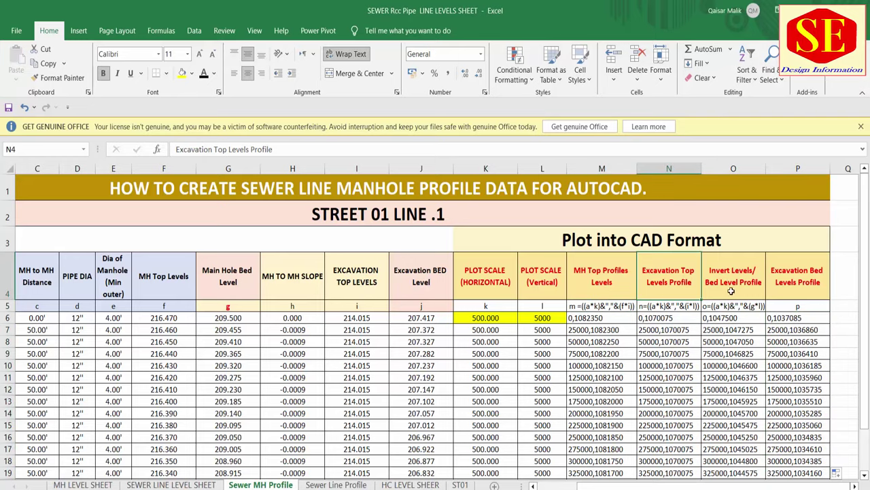
pyautogui.click(720, 280)
pyautogui.click(707, 317)
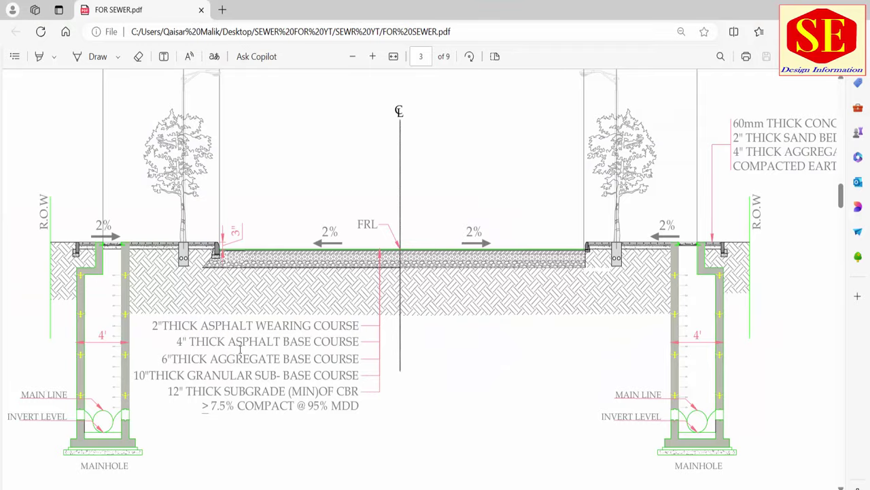
pyautogui.scroll(-5, 239, 348)
pyautogui.scroll(-5, 233, 367)
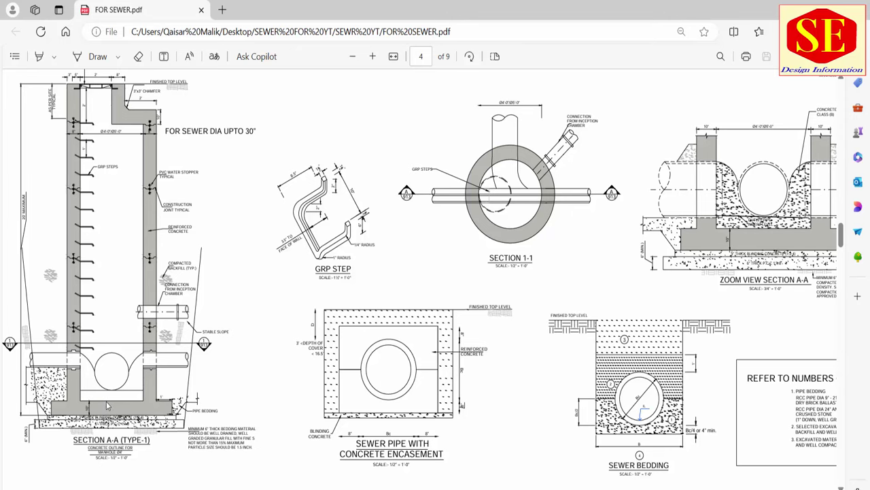
# Step: Inspect the Section A-A (Type-1) base layers on page 4, then clear the AutoCAD selection
pyautogui.keyDown('ctrl'); pyautogui.scroll(1, 100, 389); pyautogui.keyUp('ctrl')
pyautogui.keyDown('ctrl'); pyautogui.scroll(1, 100, 389); pyautogui.keyUp('ctrl')
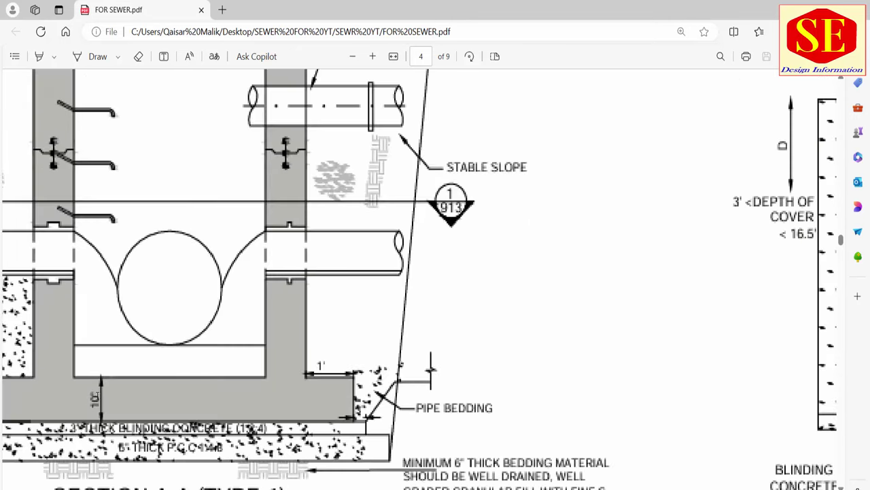
pyautogui.keyDown('ctrl'); pyautogui.scroll(1, 99, 389); pyautogui.keyUp('ctrl')
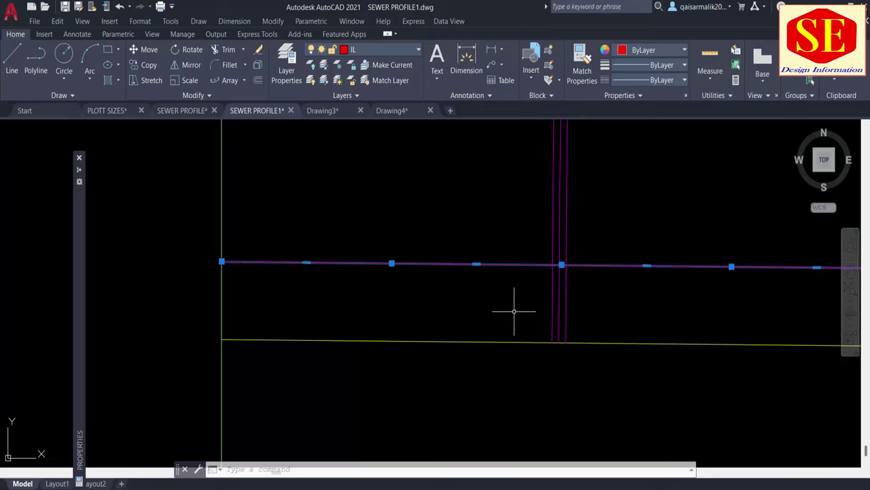
pyautogui.press('Escape')
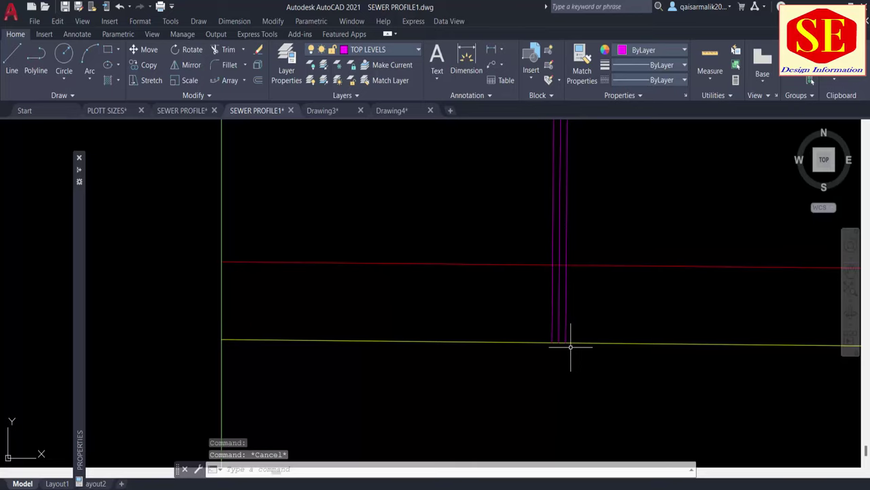
# Step: Trim the magenta lines below the red line using a fence
pyautogui.write('tr')
pyautogui.press('Return')
pyautogui.moveTo(528, 291); pyautogui.dragTo(609, 291)
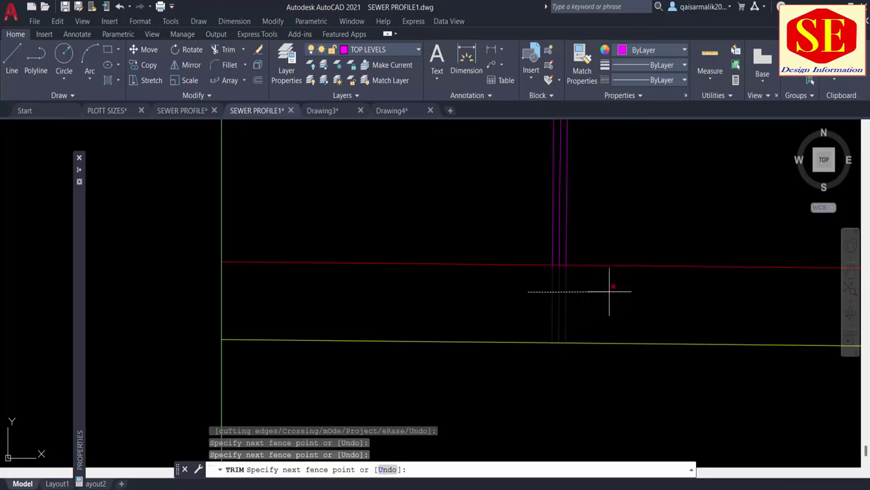
pyautogui.press('Return')
pyautogui.press('Escape')
# Step: Explode the table's level-row labels into separate text objects
pyautogui.moveTo(569, 288); pyautogui.dragTo(560, 310, button='middle')
pyautogui.scroll(2, 544, 311)
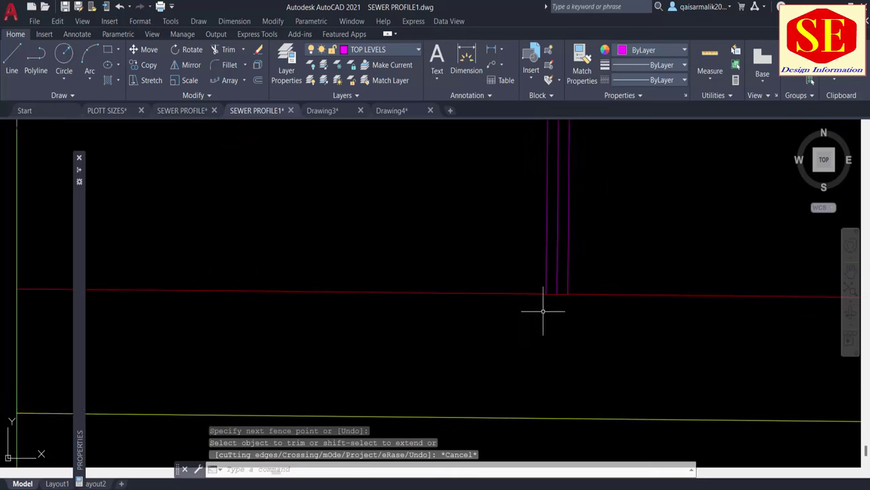
pyautogui.scroll(-3, 385, 233)
pyautogui.scroll(-2, 460, 204)
pyautogui.scroll(-2, 459, 200)
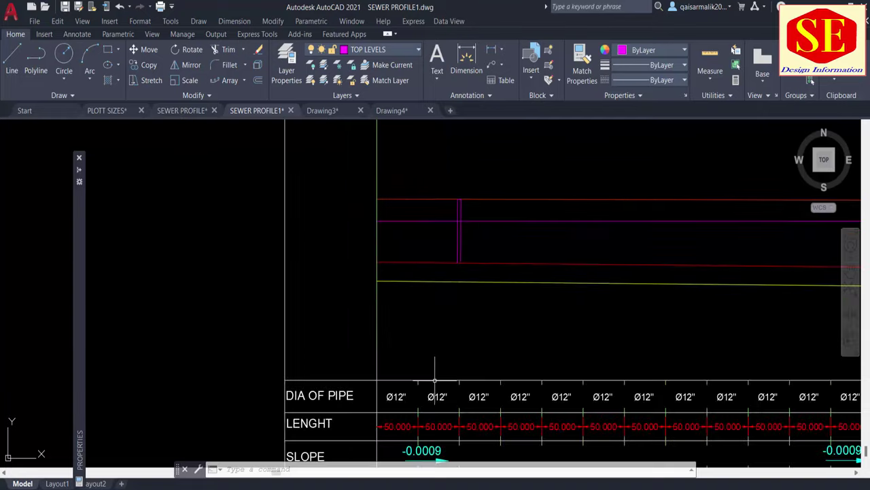
pyautogui.moveTo(435, 381); pyautogui.dragTo(467, 105, button='middle')
pyautogui.write('x')
pyautogui.press('Return')
pyautogui.click(366, 401)
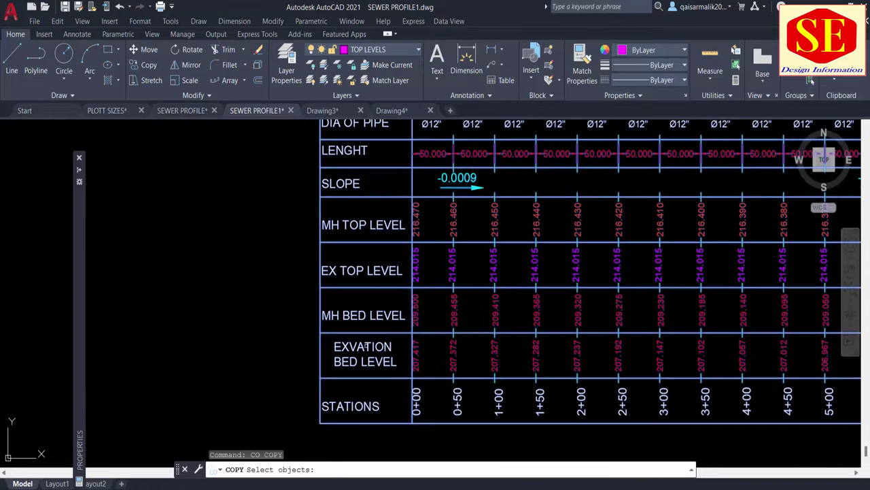
pyautogui.press('Escape')
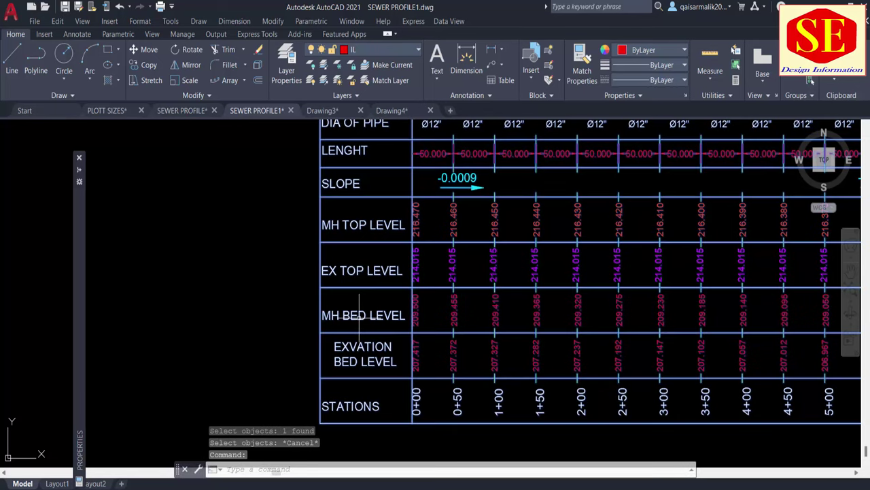
pyautogui.write('x')
pyautogui.press('Return')
pyautogui.click(364, 333)
pyautogui.press('Return')
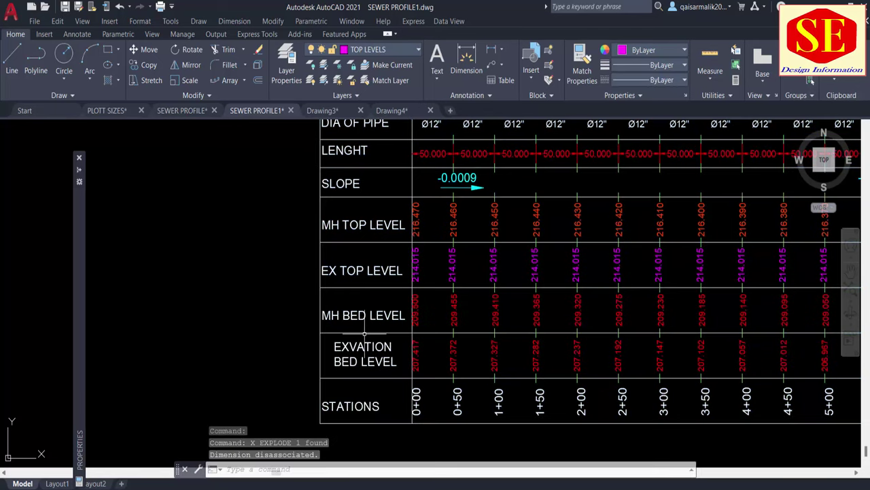
# Step: Copy the EXVATION BED, MH BED, EX TOP and MH TOP LEVEL labels beside the profile
pyautogui.write('co')
pyautogui.press('Return')
pyautogui.click(353, 348)
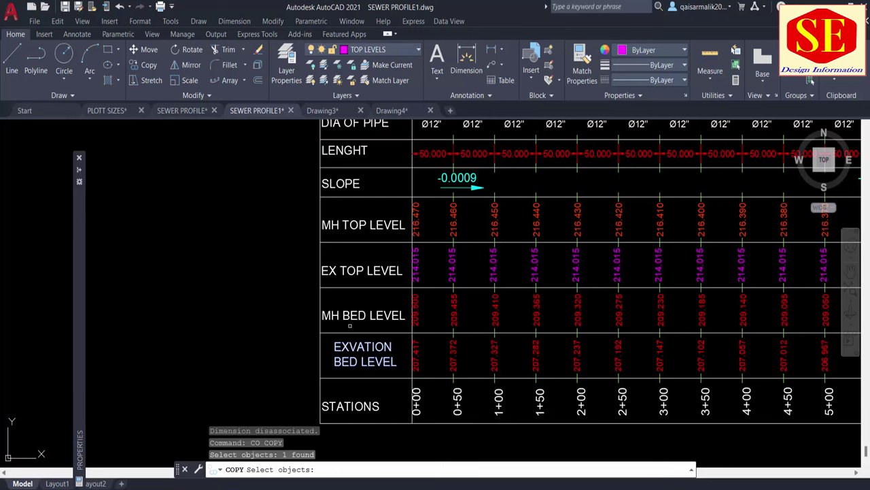
pyautogui.click(350, 314)
pyautogui.click(353, 265)
pyautogui.click(349, 223)
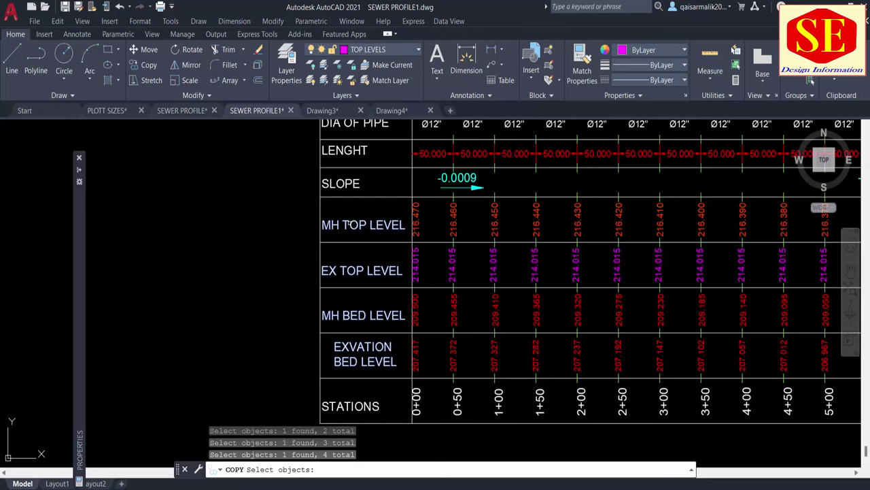
pyautogui.press('Return')
pyautogui.click(361, 367)
pyautogui.scroll(-3, 442, 299)
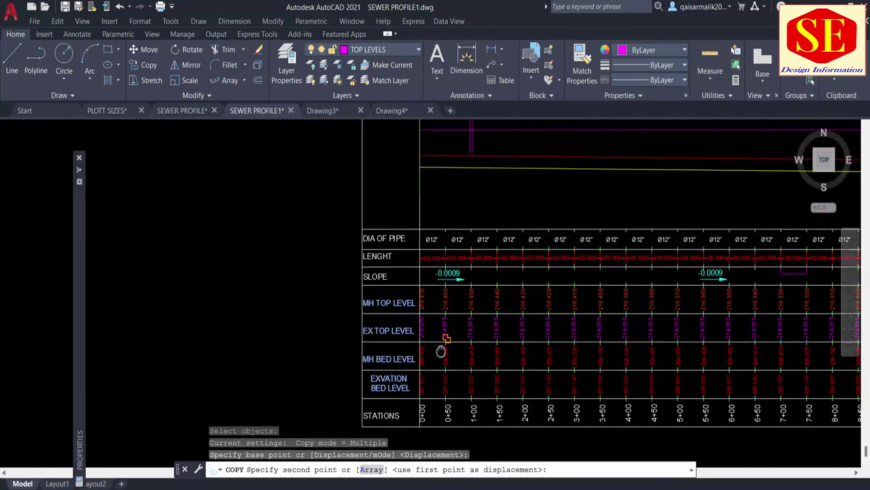
pyautogui.scroll(3, 397, 359)
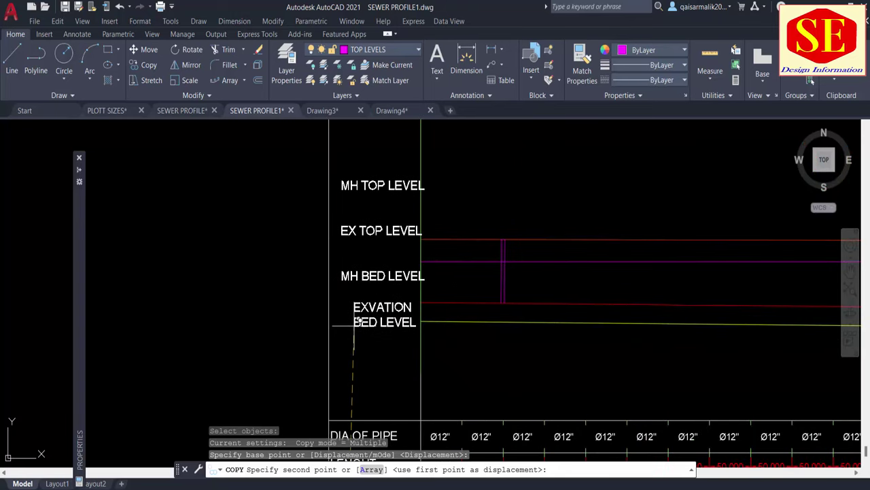
pyautogui.click(353, 325)
pyautogui.press('Escape')
pyautogui.press('Escape')
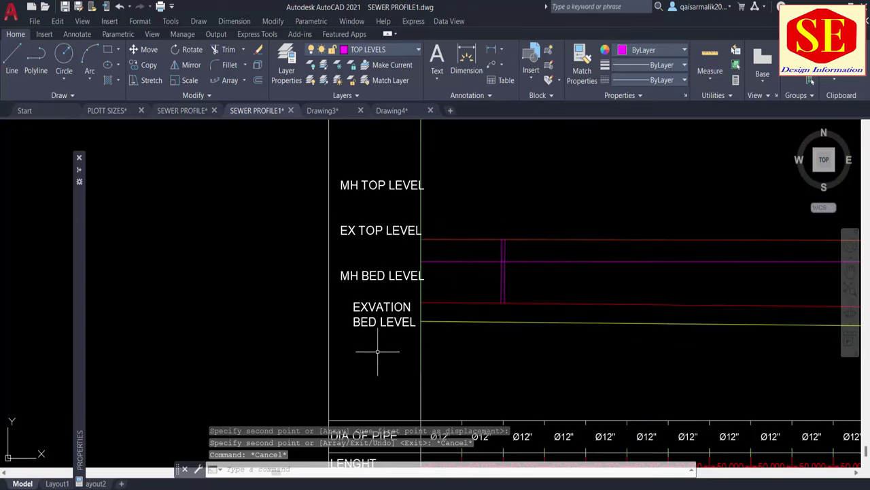
# Step: Scale the four copied level labels to half size (0.5)
pyautogui.write('sc')
pyautogui.press('Return')
pyautogui.click(372, 151)
pyautogui.click(322, 344)
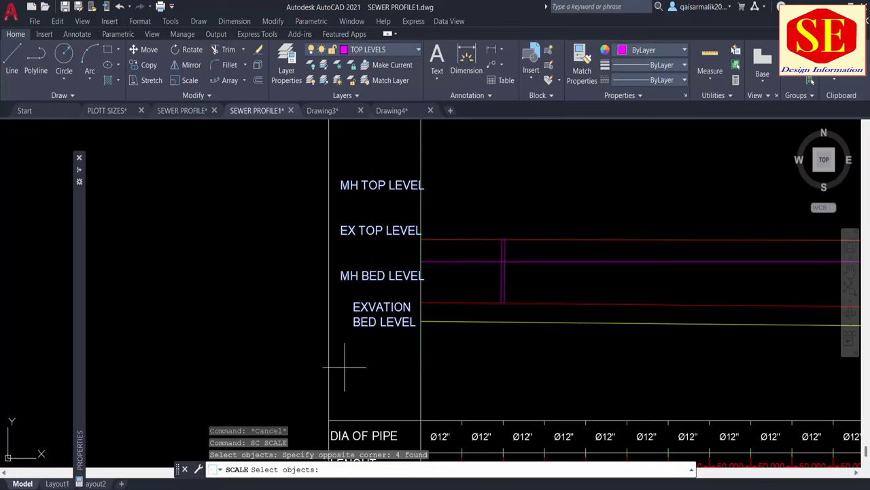
pyautogui.press('Return')
pyautogui.click(345, 367)
pyautogui.press('Return')
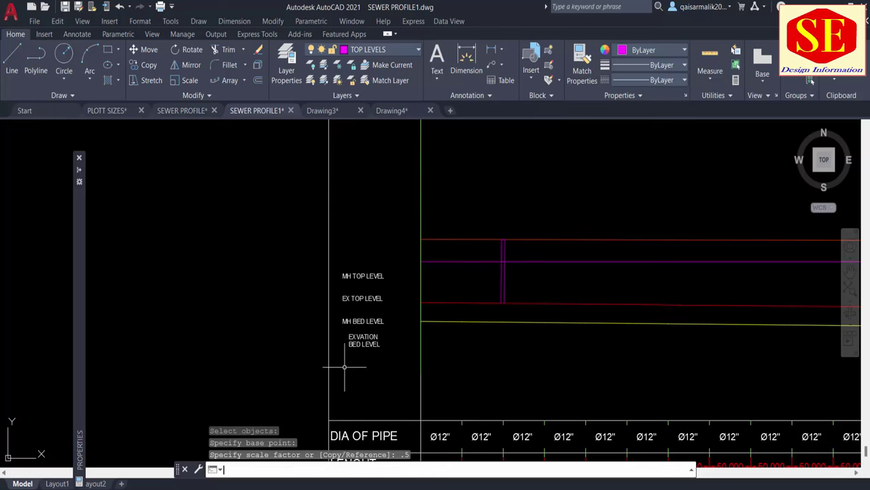
# Step: Move the EXVATION BED LEVEL label into the profile beside the bed line
pyautogui.write('m')
pyautogui.press('Return')
pyautogui.click(378, 338)
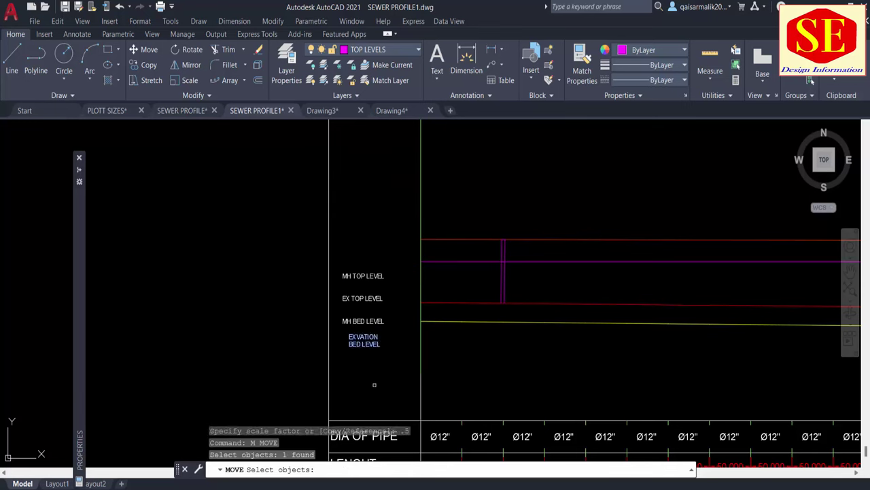
pyautogui.press('Return')
pyautogui.click(375, 381)
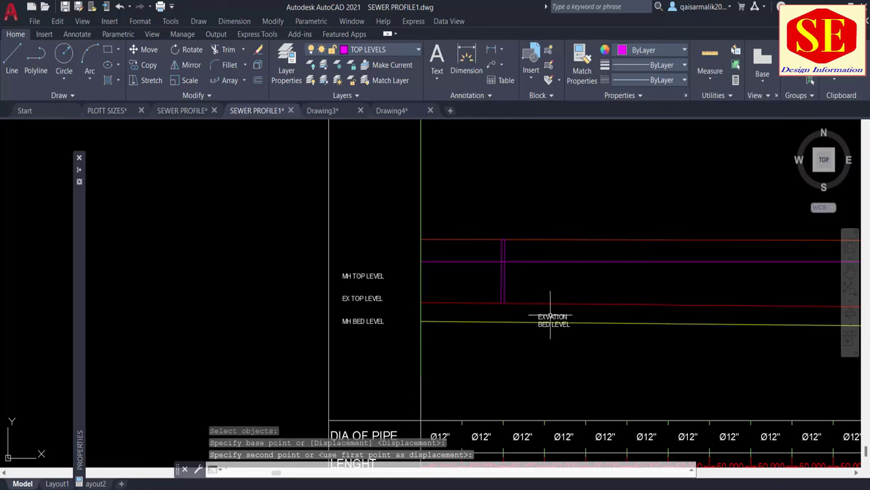
pyautogui.scroll(2, 537, 311)
pyautogui.press('Escape')
# Step: Correct the bed label's spelling to EXACTION and join it onto one line
pyautogui.doubleClick(540, 316)
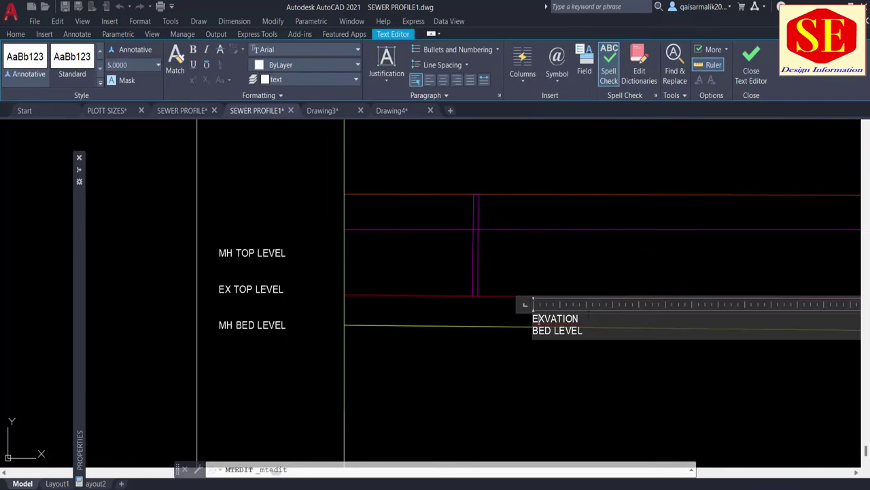
pyautogui.scroll(-2, 435, 348)
pyautogui.scroll(-2, 516, 348)
pyautogui.scroll(5, 580, 348)
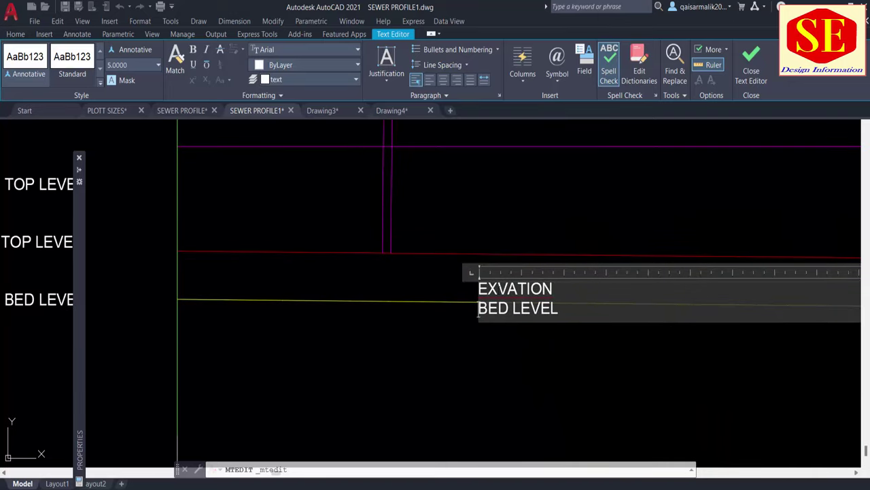
pyautogui.rightClick(500, 291)
pyautogui.click(537, 88)
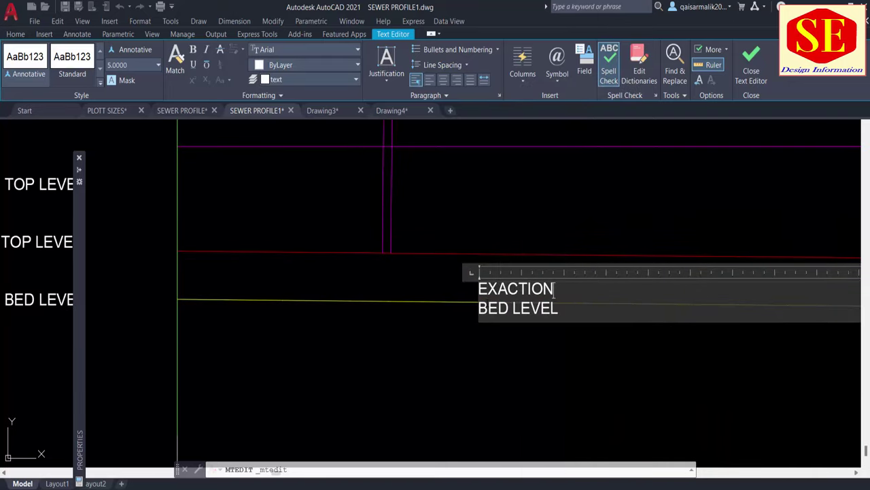
pyautogui.press('BackSpace')
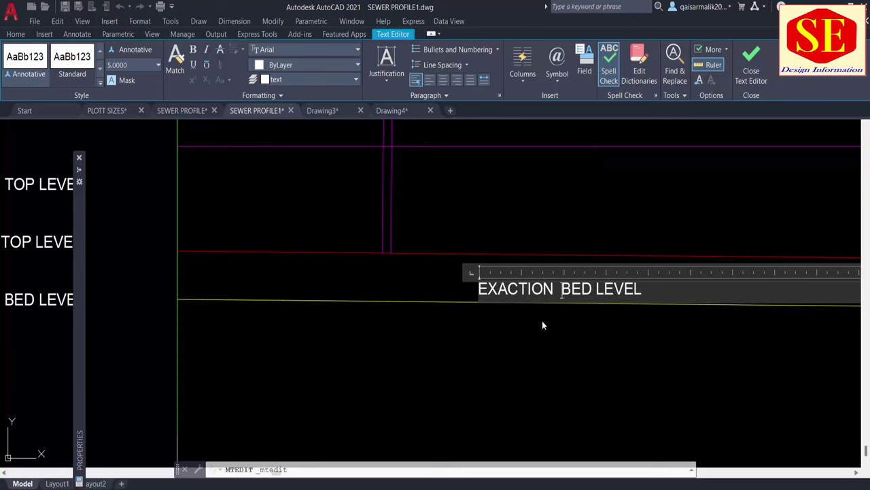
pyautogui.press('Escape')
pyautogui.scroll(-2, 575, 321)
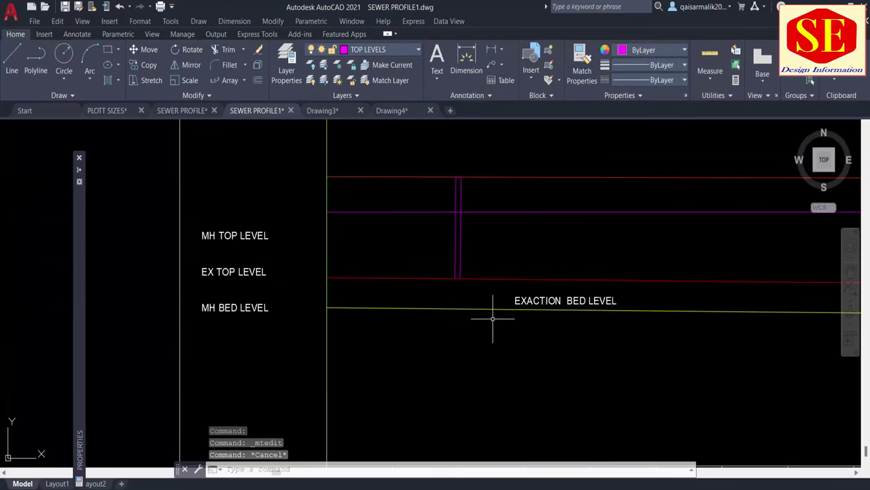
# Step: Move MH BED LEVEL above the lower red line and EX TOP LEVEL above the magenta line
pyautogui.write('m')
pyautogui.press('Return')
pyautogui.click(235, 308)
pyautogui.press('Return')
pyautogui.click(202, 370)
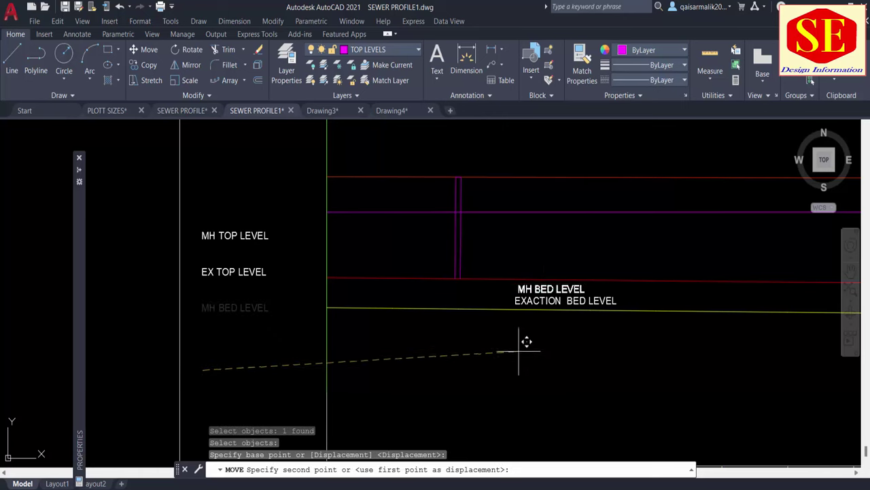
pyautogui.click(528, 336)
pyautogui.press('Return')
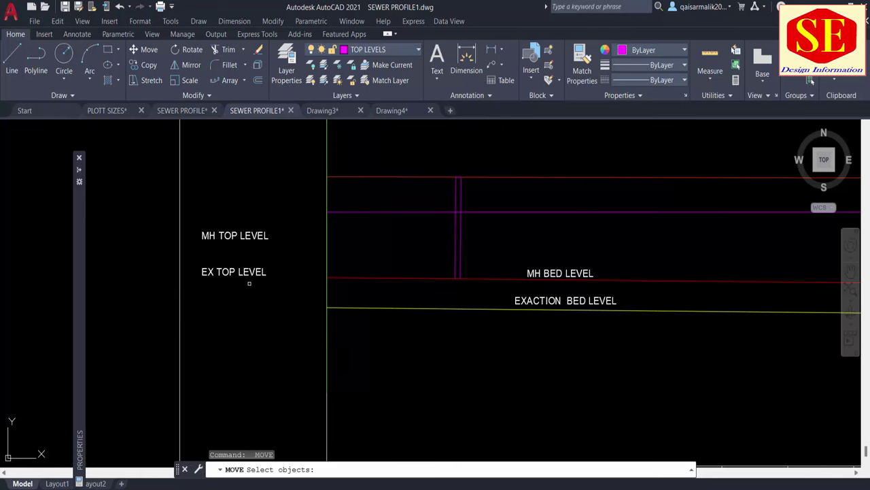
pyautogui.click(238, 272)
pyautogui.press('Return')
pyautogui.click(228, 321)
pyautogui.click(563, 247)
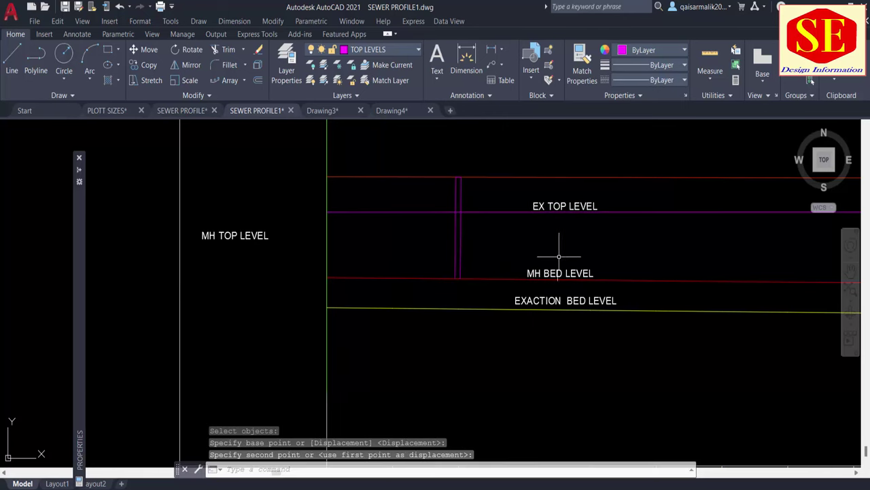
# Step: Move MH TOP LEVEL above the top red line of the profile
pyautogui.press('Return')
pyautogui.click(212, 236)
pyautogui.press('Return')
pyautogui.click(207, 289)
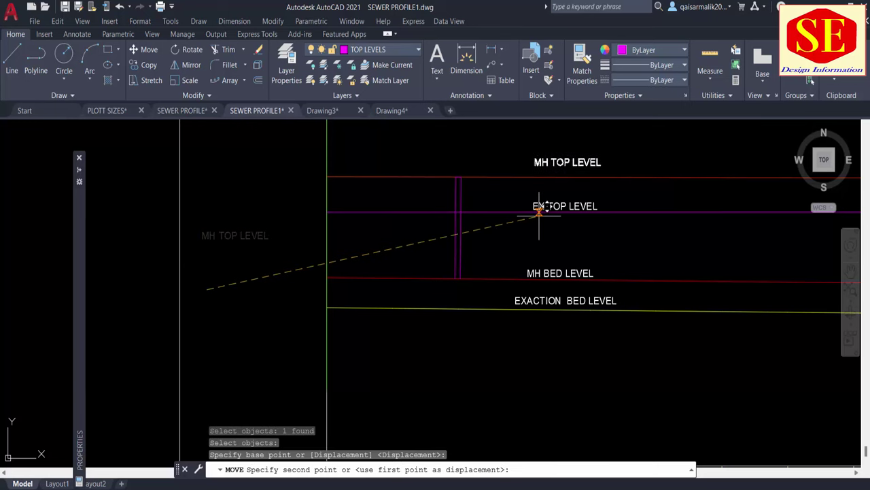
pyautogui.click(537, 226)
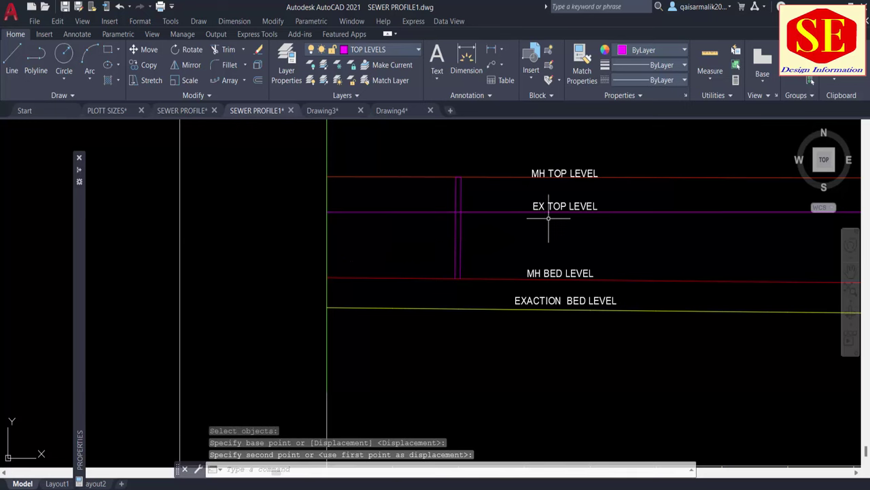
pyautogui.moveTo(448, 268); pyautogui.dragTo(306, 309, button='middle')
pyautogui.scroll(-2, 340, 276)
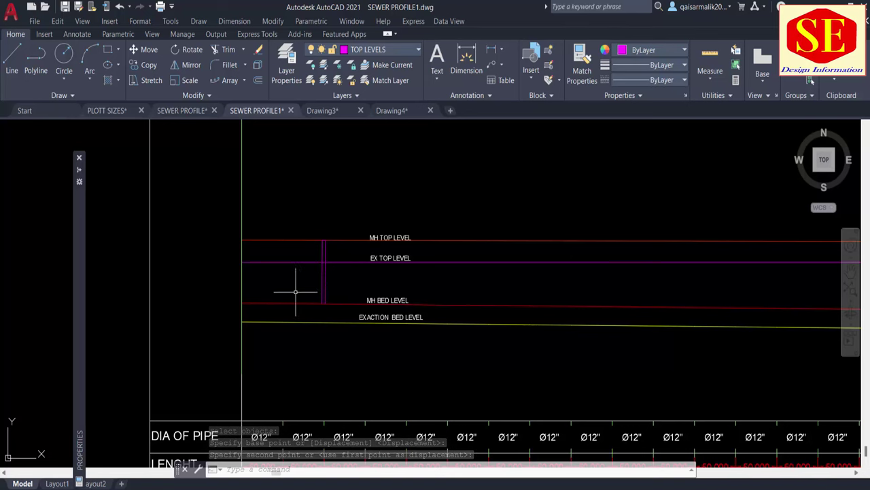
pyautogui.scroll(2, 306, 299)
pyautogui.scroll(4, 333, 298)
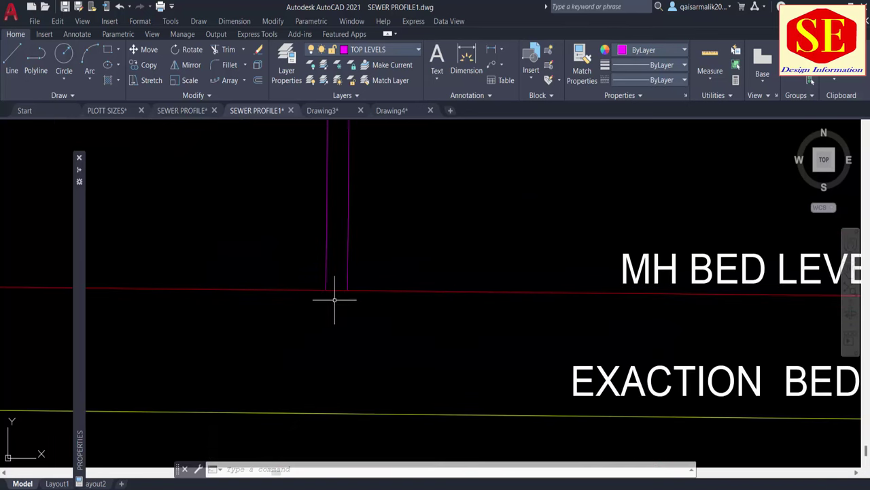
# Step: Zoom into the Section A-A manhole detail and select its 6" slab thickness value
pyautogui.scroll(-3, 587, 359)
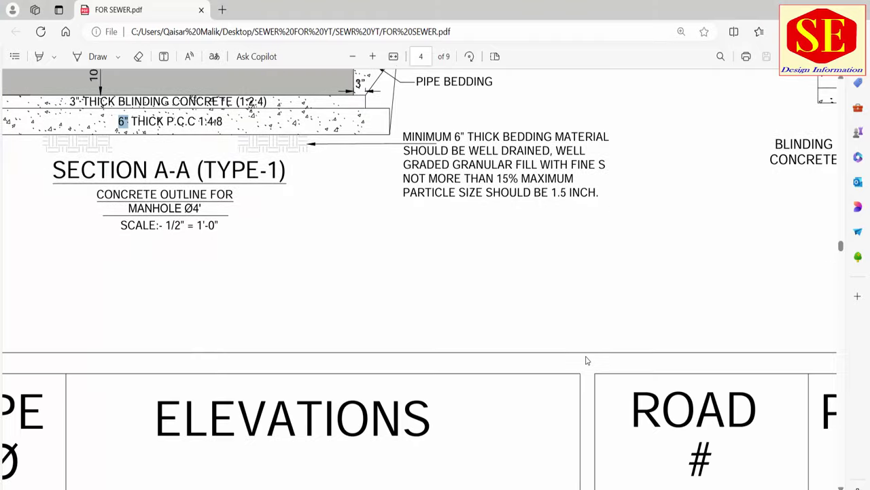
pyautogui.scroll(-3, 587, 359)
pyautogui.keyDown('ctrl'); pyautogui.scroll(-2, 273, 295); pyautogui.keyUp('ctrl')
pyautogui.scroll(1, 273, 294)
pyautogui.scroll(1, 273, 294)
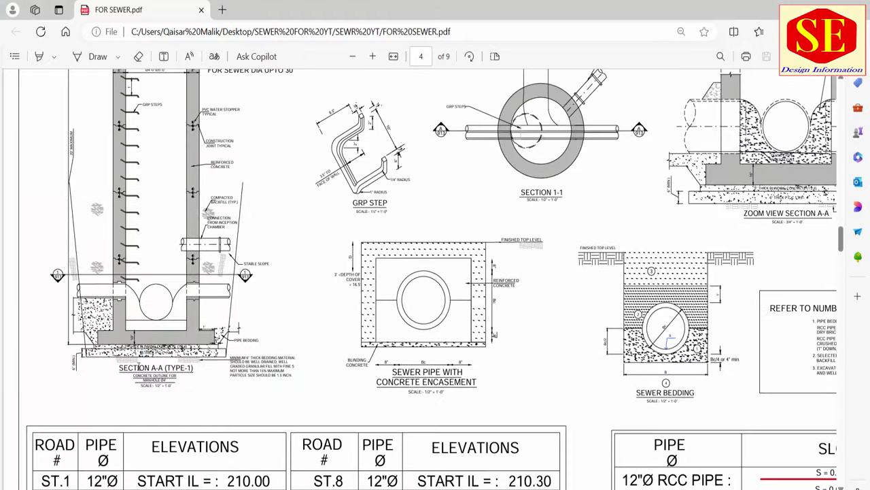
pyautogui.keyDown('ctrl'); pyautogui.scroll(3, 231, 286); pyautogui.keyUp('ctrl')
pyautogui.keyDown('ctrl'); pyautogui.scroll(1, 230, 285); pyautogui.keyUp('ctrl')
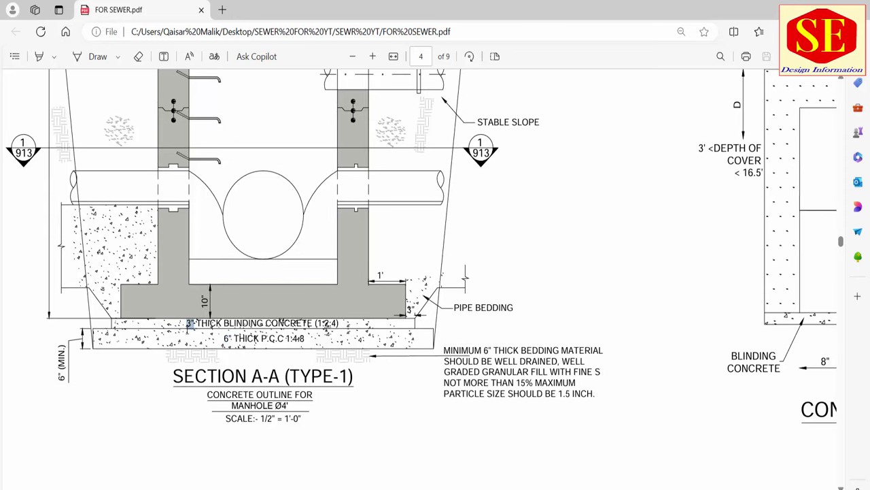
pyautogui.click(224, 339)
pyautogui.doubleClick(226, 337)
pyautogui.click(578, 478)
# Step: Compute 10 ÷ 12 × 10 in Calculator, giving 8.3333
pyautogui.press('Escape')
pyautogui.write('10')
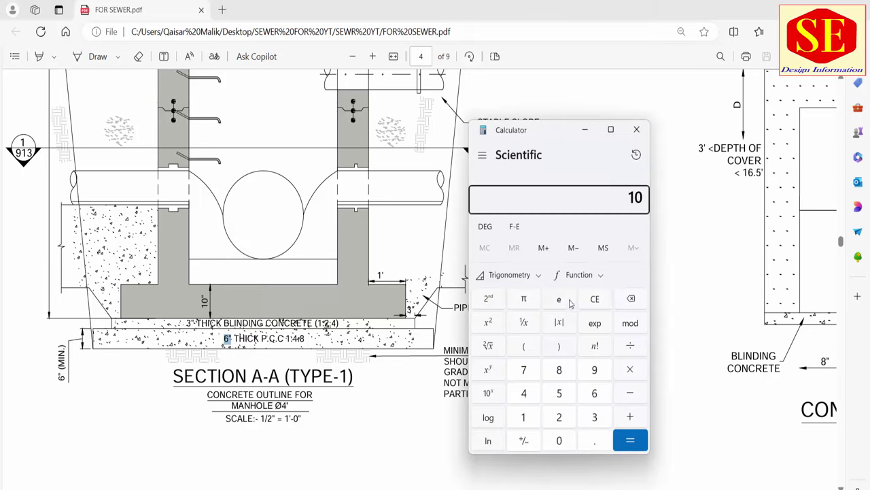
pyautogui.write('3')
pyautogui.press('Return')
pyautogui.press('Escape')
pyautogui.press('Return')
pyautogui.press('*')
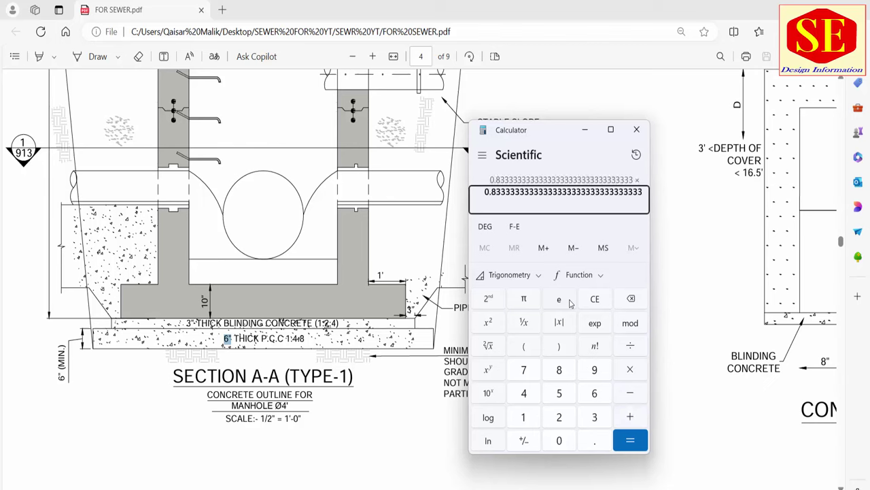
pyautogui.write('10')
pyautogui.press('Return')
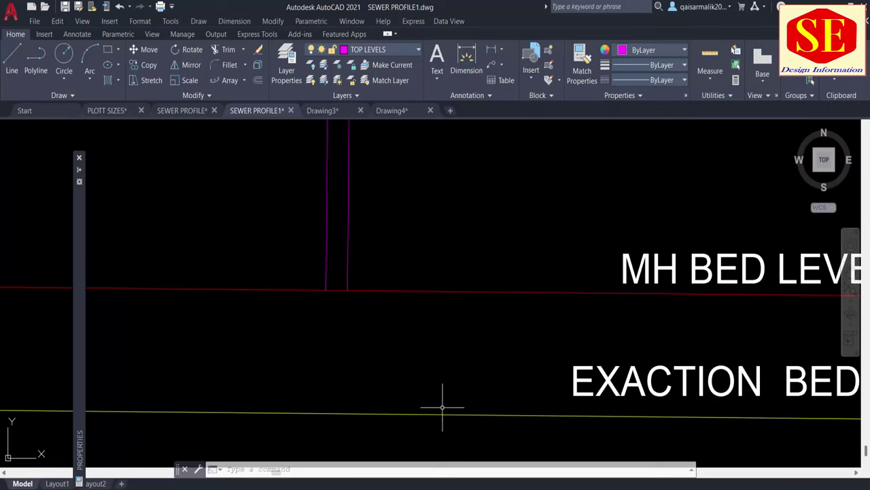
# Step: Draw a line closing the bottom edge of the manhole outline
pyautogui.write('l')
pyautogui.press('Return')
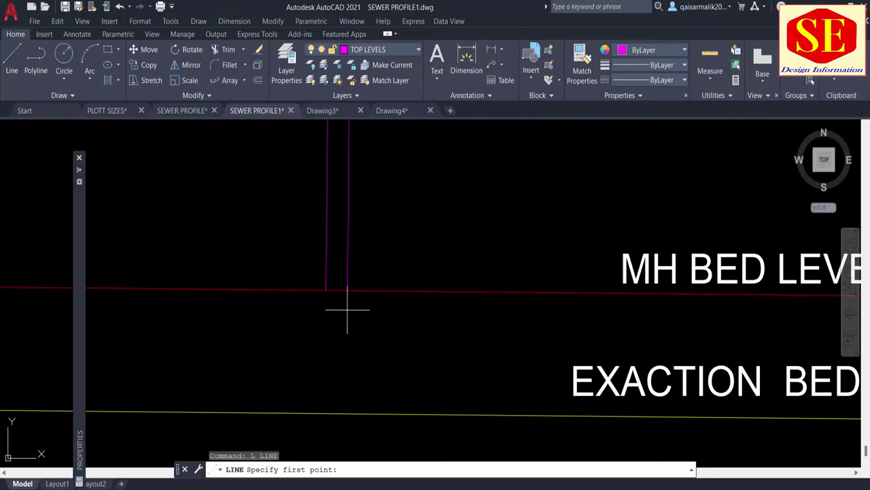
pyautogui.scroll(3, 333, 296)
pyautogui.click(315, 285)
pyautogui.click(370, 284)
pyautogui.press('Escape')
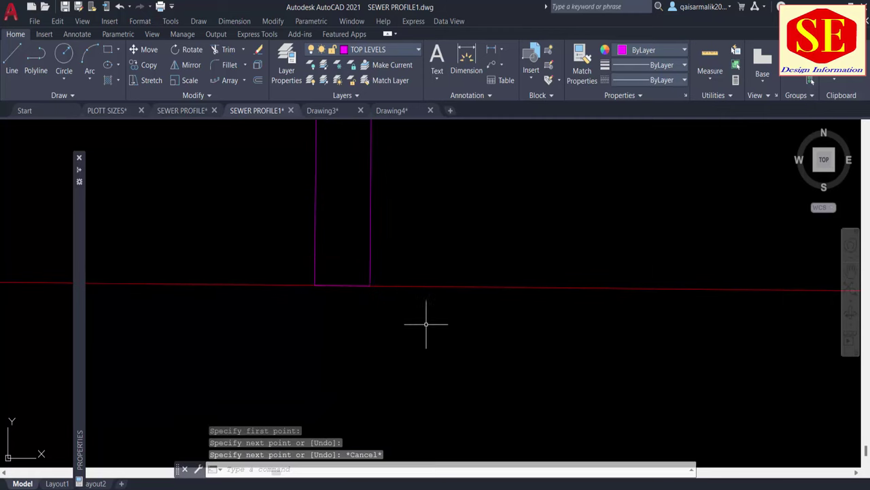
# Step: Offset the new bottom line 8.33 units downward for the base thickness
pyautogui.write('o')
pyautogui.press('Return')
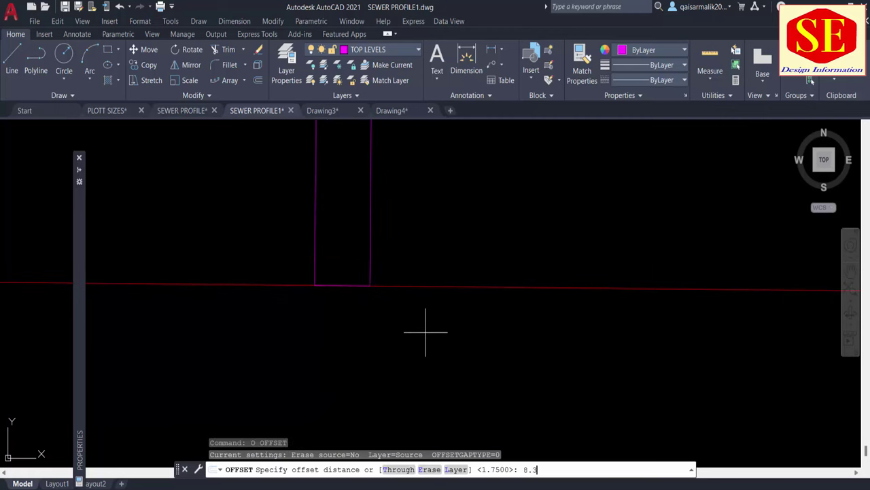
pyautogui.write('3')
pyautogui.press('Return')
pyautogui.click(342, 283)
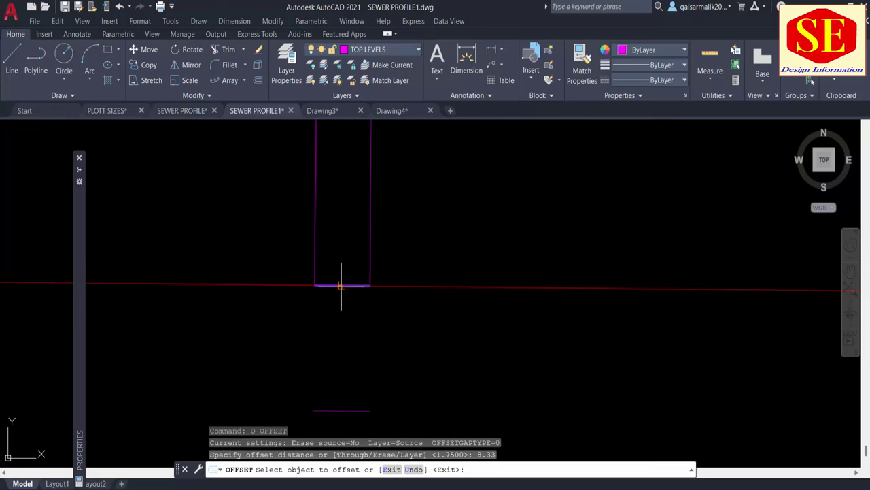
pyautogui.click(358, 336)
pyautogui.press('Escape')
# Step: Check the calculator result and the sewer PDF, then return to AutoCAD with no active command
pyautogui.hotkey('alt', 'Tab')
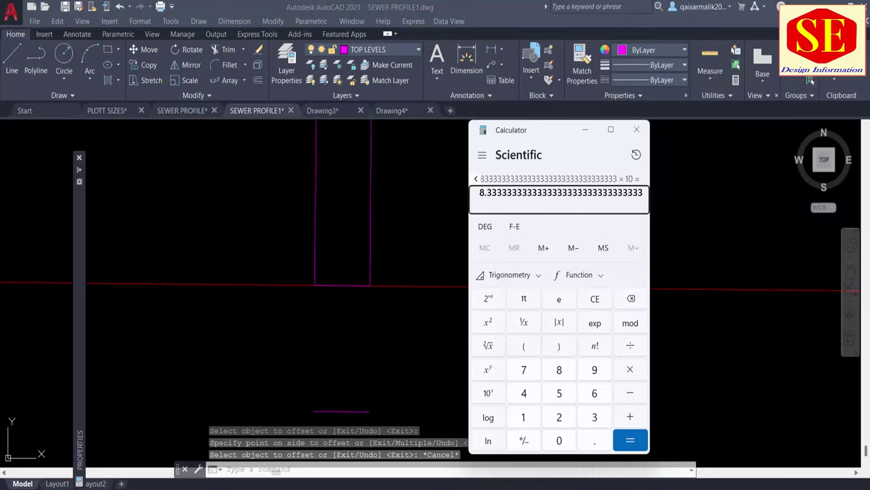
pyautogui.hotkey('alt', 'Tab')
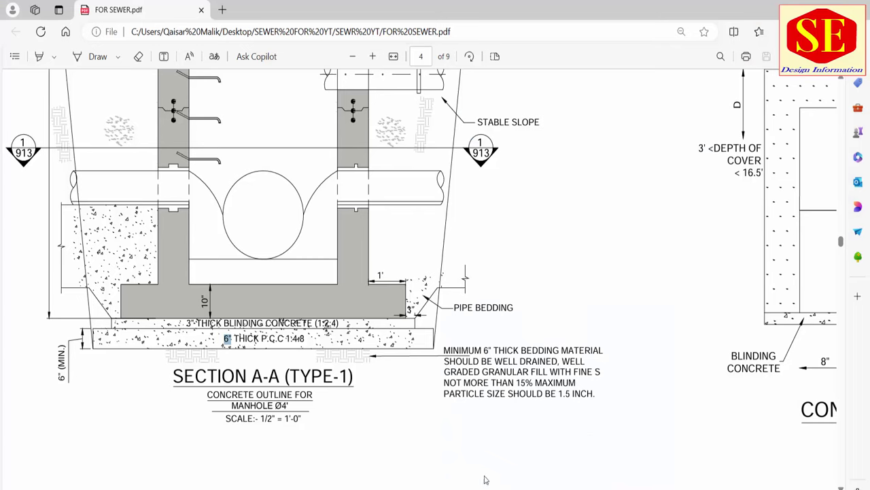
pyautogui.click(624, 486)
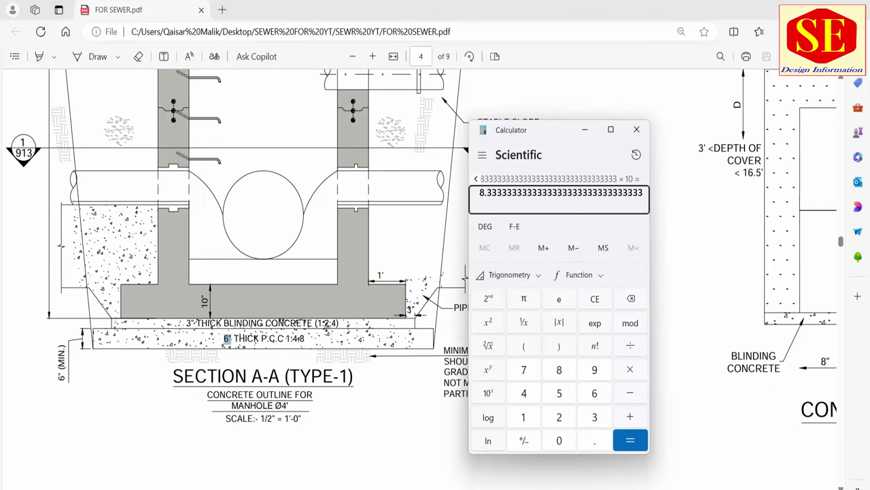
pyautogui.hotkey('alt', 'Tab')
pyautogui.press('Escape')
pyautogui.press('Escape')
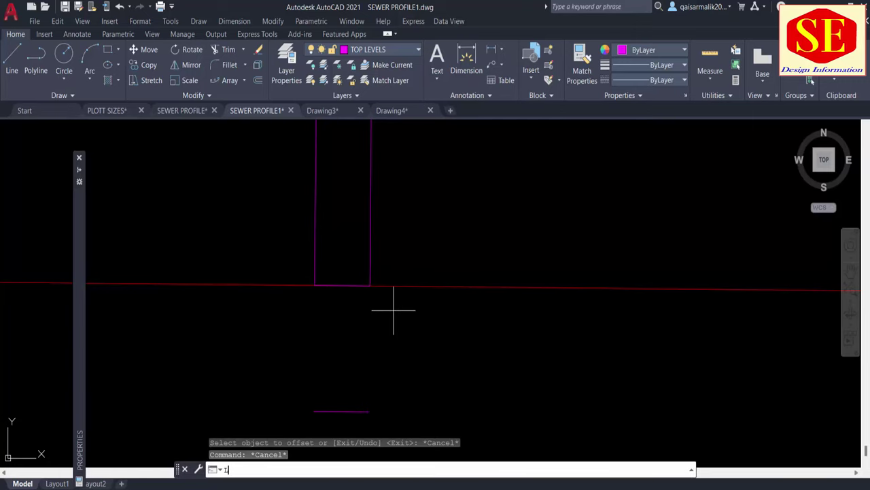
# Step: Draw the right and left vertical lines of the manhole base down to the bottom line's level
pyautogui.write('l')
pyautogui.press('Return')
pyautogui.click(369, 285)
pyautogui.click(370, 410)
pyautogui.press('Escape')
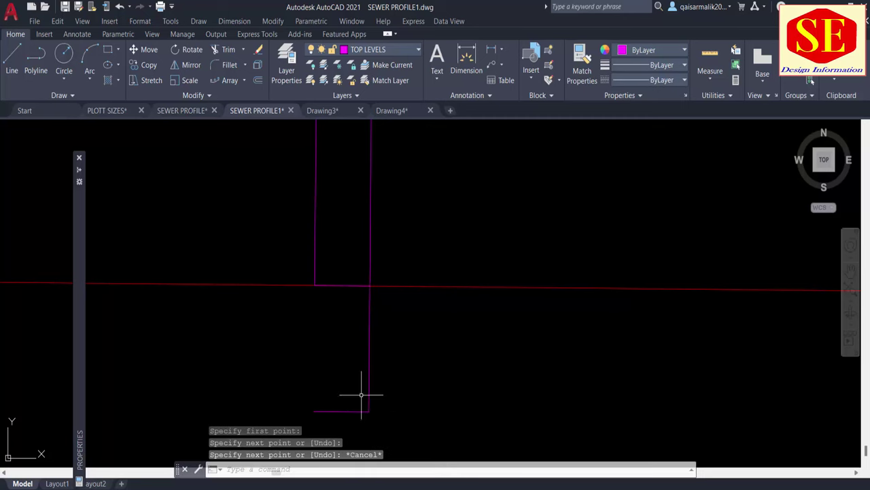
pyautogui.write('l')
pyautogui.press('Return')
pyautogui.click(315, 284)
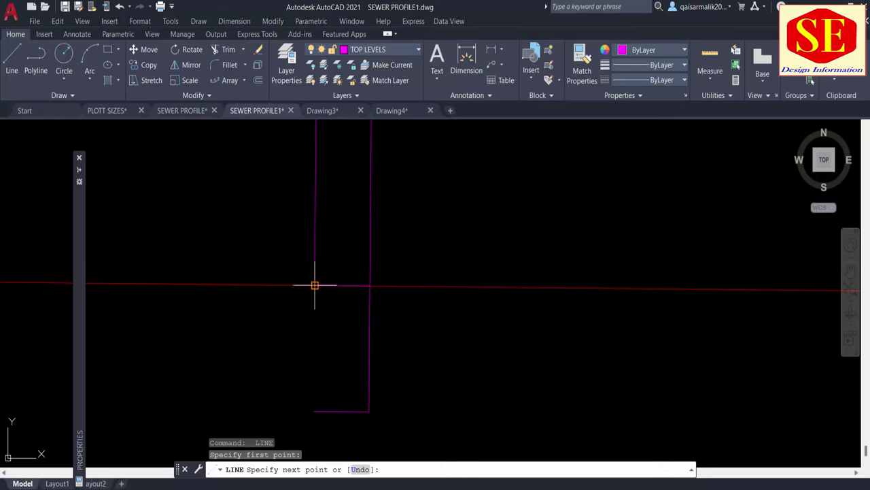
pyautogui.click(313, 410)
pyautogui.press('Escape')
# Step: Offset the base's right and left sides 1 unit outward
pyautogui.write('o')
pyautogui.press('Return')
pyautogui.write('1')
pyautogui.press('Return')
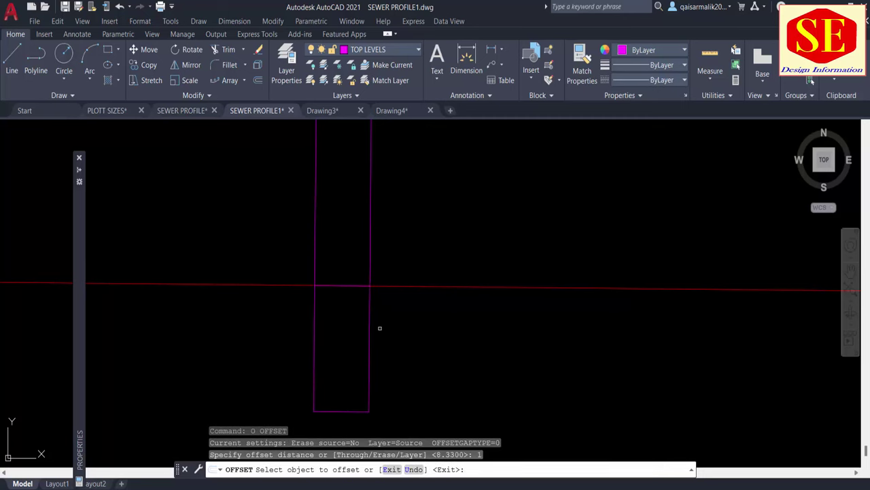
pyautogui.click(368, 333)
pyautogui.click(378, 338)
pyautogui.click(314, 336)
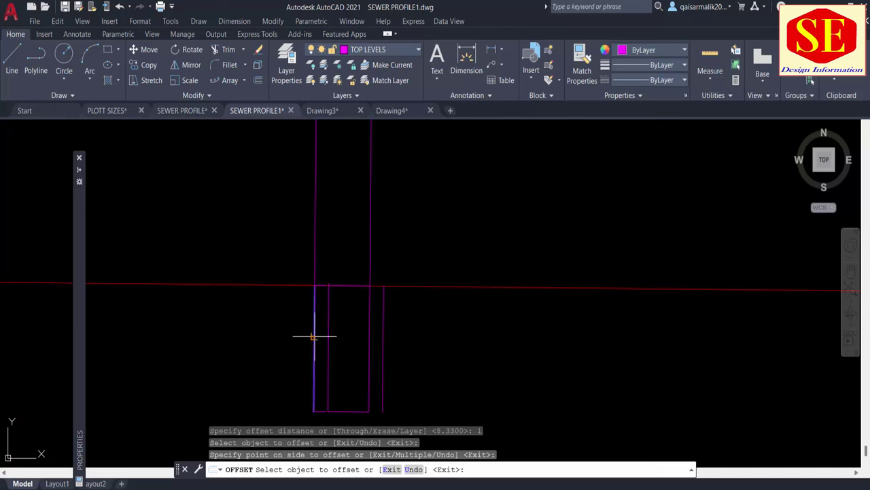
pyautogui.click(311, 334)
pyautogui.press('Escape')
# Step: Erase the two old inner side lines of the base
pyautogui.click(314, 336)
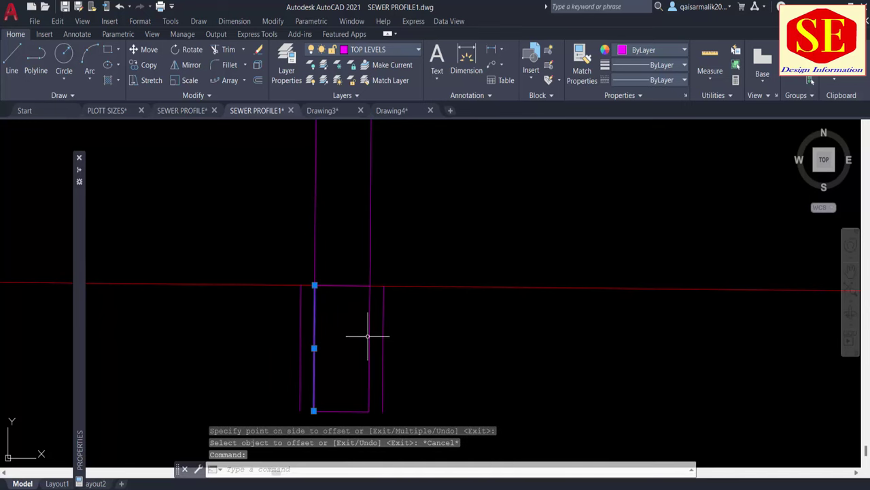
pyautogui.click(367, 333)
pyautogui.click(369, 329)
pyautogui.click(370, 328)
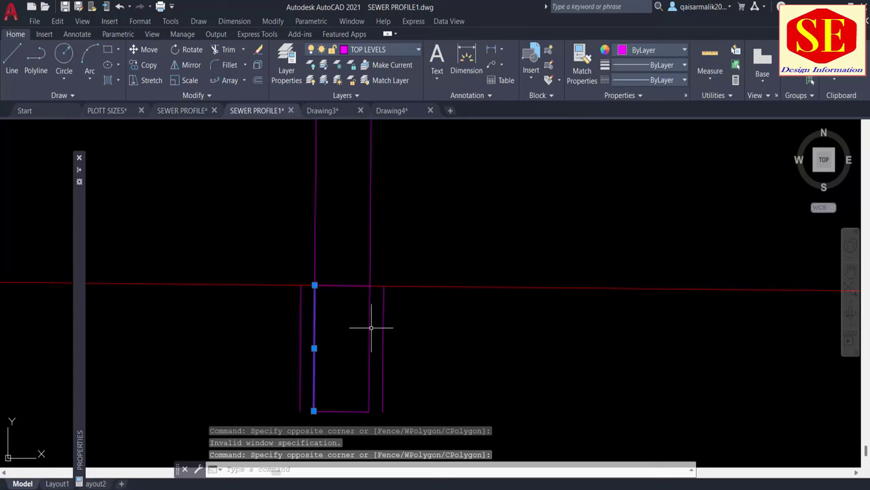
pyautogui.click(370, 330)
pyautogui.write('e')
pyautogui.press('Return')
# Step: Extend the bottom line to both new sides, then switch to the sewer PDF
pyautogui.write('ex')
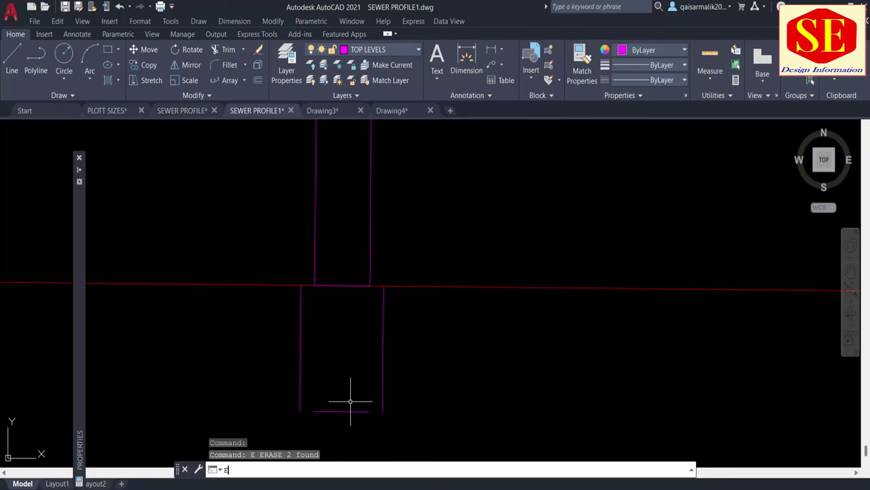
pyautogui.press('Return')
pyautogui.click(319, 410)
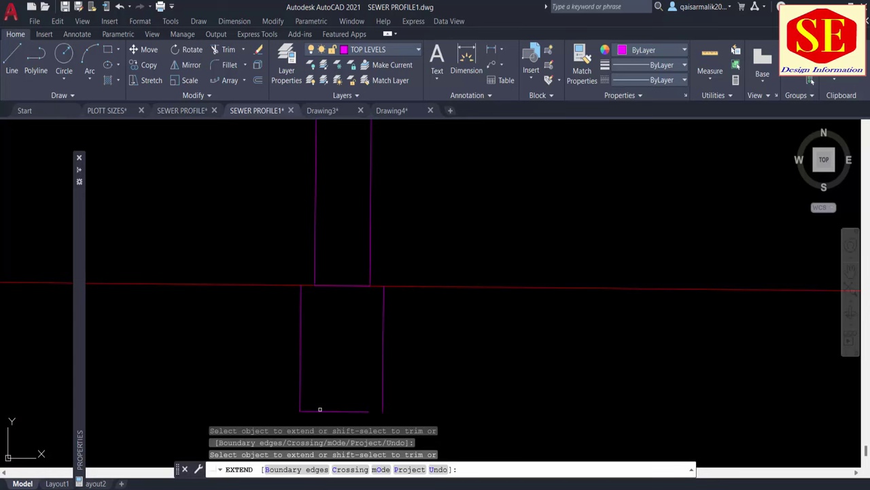
pyautogui.click(368, 409)
pyautogui.press('Escape')
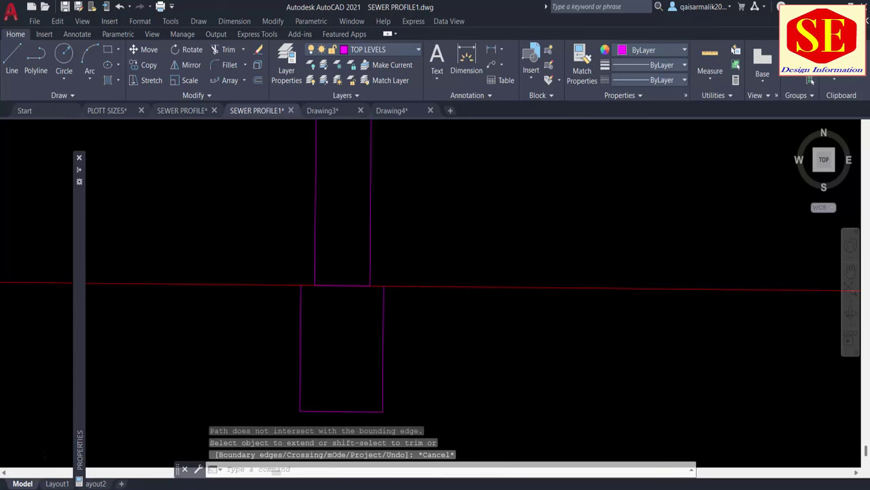
pyautogui.scroll(-2, 345, 350)
pyautogui.press('Escape')
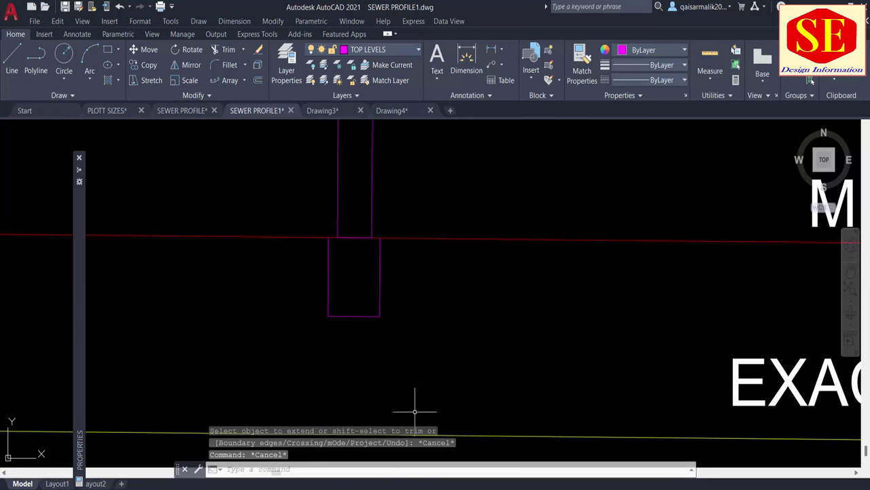
pyautogui.hotkey('alt', 'Tab')
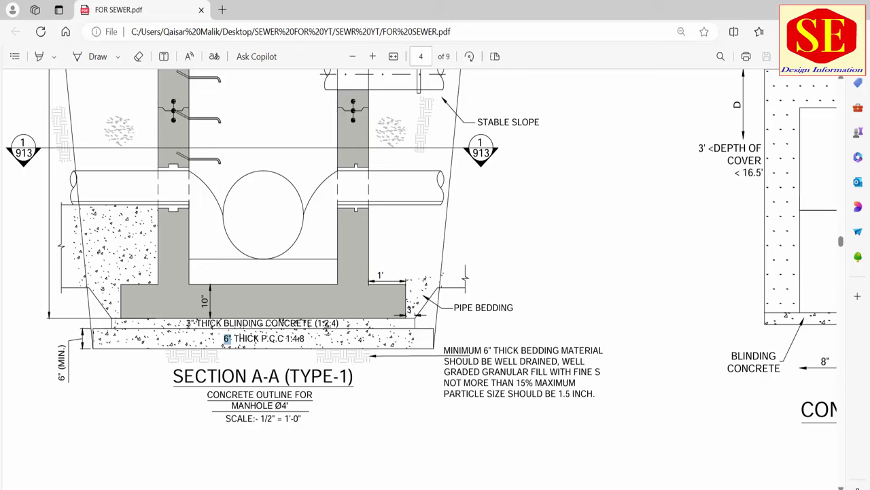
# Step: Convert the 3-inch blinding thickness in Calculator: 3 ÷ 12 = 0.25 ft, times 10 = 2.5 units
pyautogui.rightClick(189, 323)
pyautogui.press('Escape')
pyautogui.hotkey('alt', 'Tab')
pyautogui.write('3')
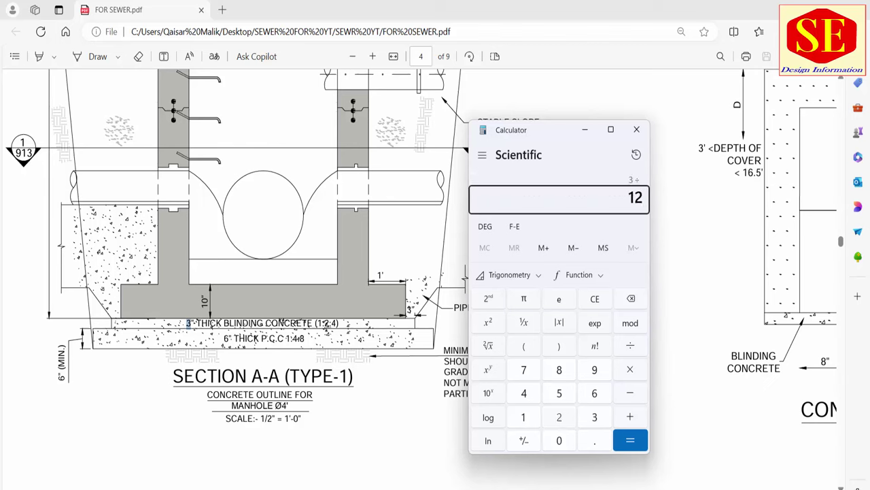
pyautogui.press('Return')
pyautogui.write('10')
pyautogui.press('Return')
# Step: Offset the manhole base's bottom line 2.5 units downward
pyautogui.hotkey('alt', 'Tab')
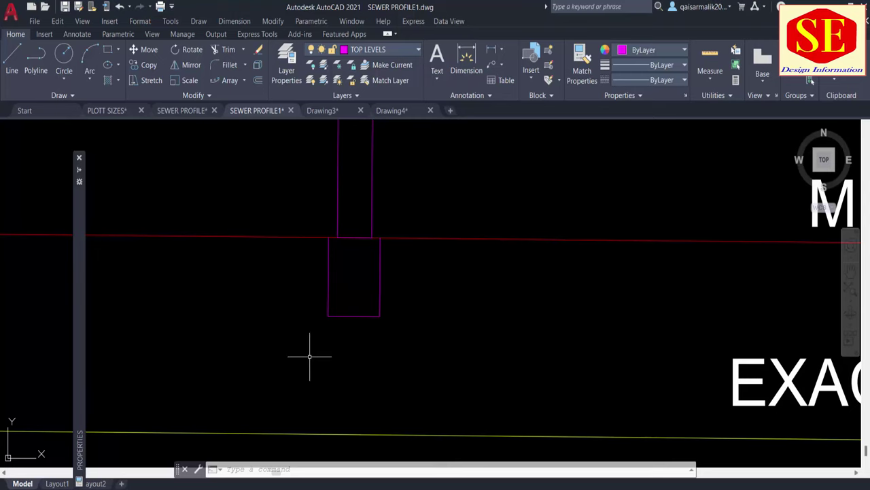
pyautogui.press('Escape')
pyautogui.press('Escape')
pyautogui.write('c')
pyautogui.press('Return')
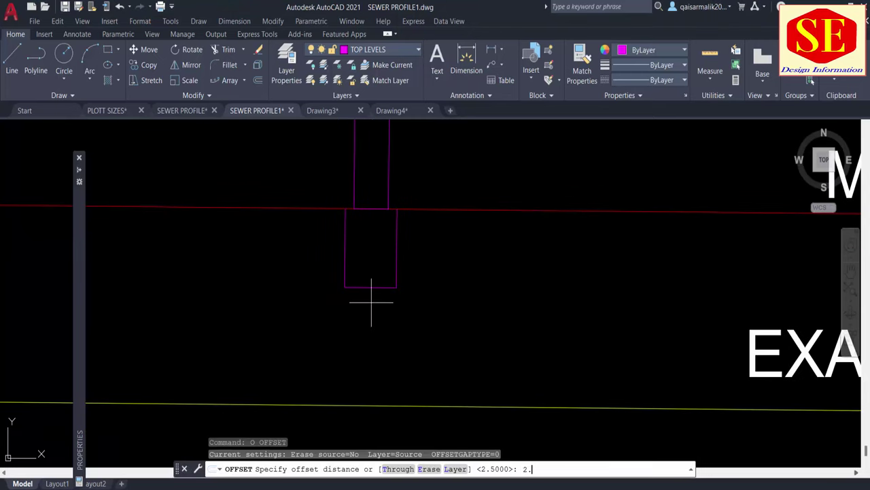
pyautogui.write('5')
pyautogui.press('Return')
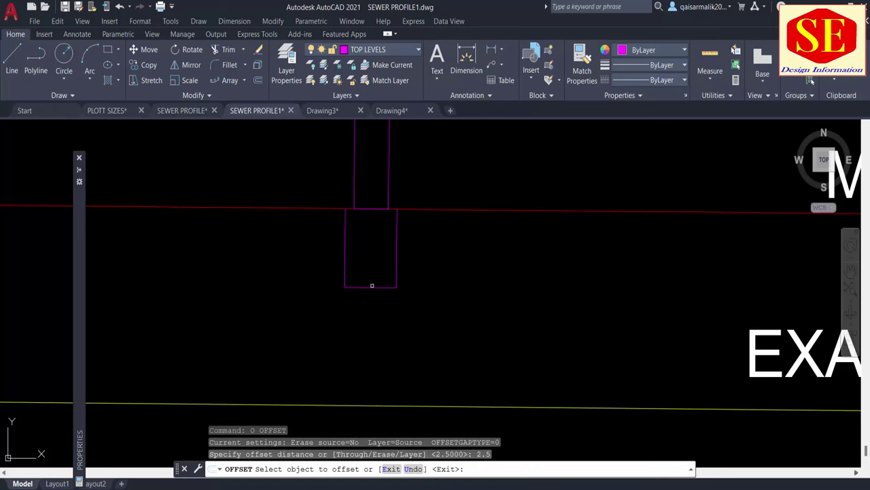
pyautogui.click(372, 285)
pyautogui.click(374, 298)
pyautogui.press('Escape')
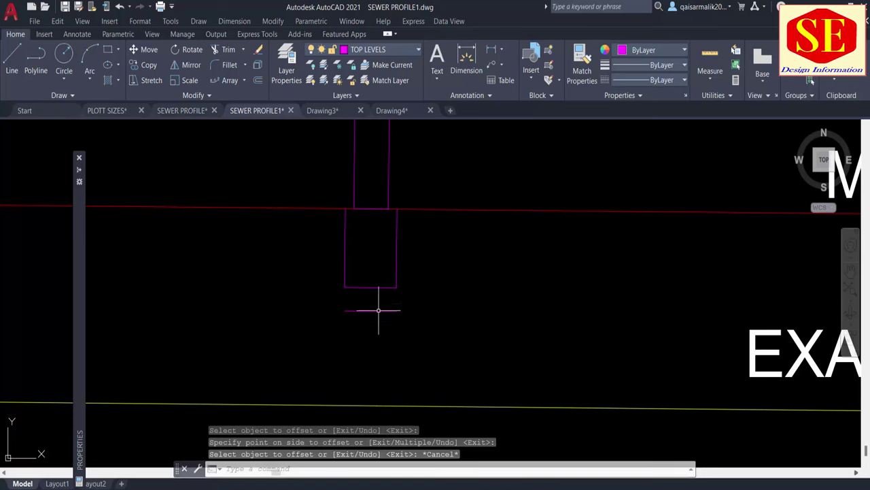
# Step: Draw lines from both bottom corners of the base down to the new line, then switch to the PDF
pyautogui.write('l')
pyautogui.press('Return')
pyautogui.click(397, 287)
pyautogui.click(397, 310)
pyautogui.press('Escape')
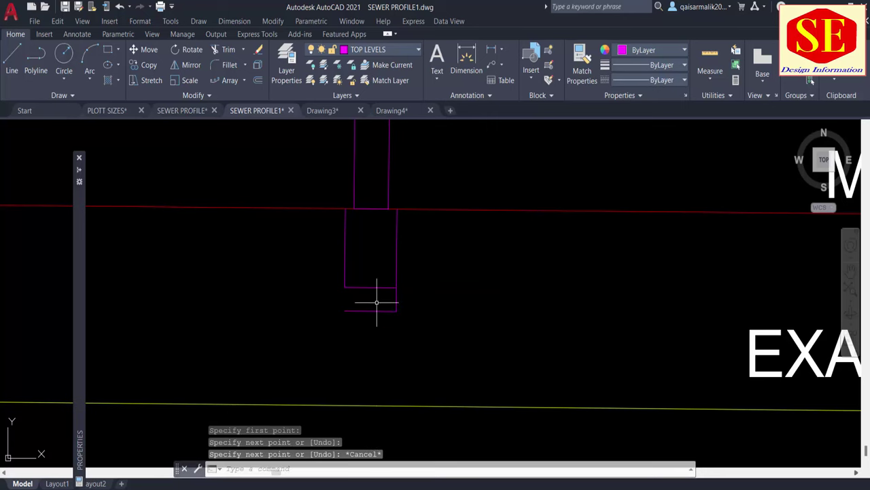
pyautogui.press('Return')
pyautogui.click(345, 287)
pyautogui.click(345, 311)
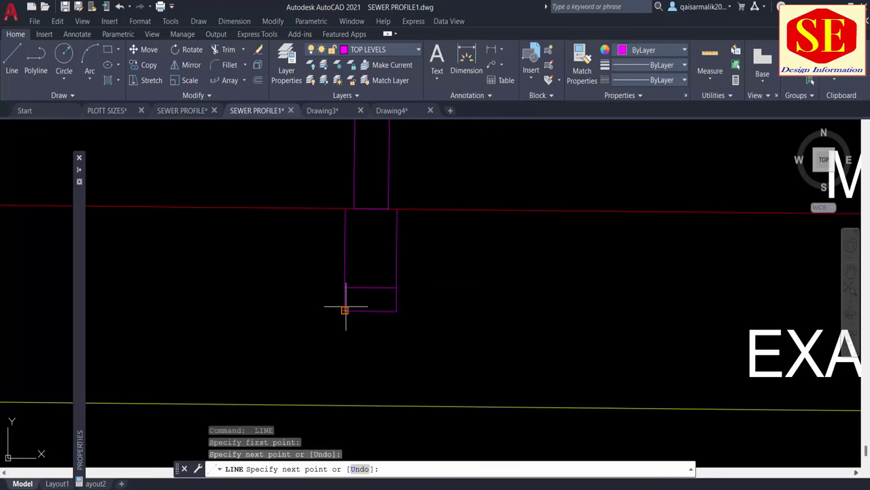
pyautogui.press('Escape')
pyautogui.hotkey('alt', 'Tab')
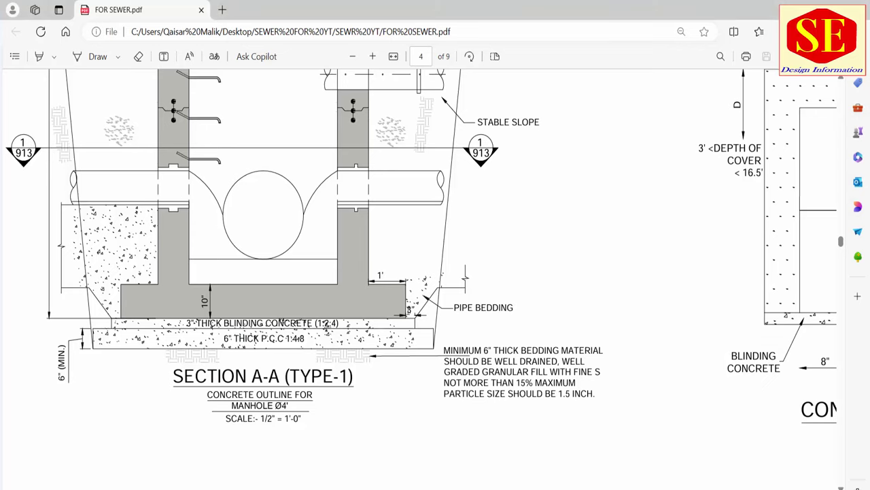
# Step: Compute 3/12 = 0.25 ft for the 3-inch concrete projection and return to AutoCAD
pyautogui.doubleClick(409, 310)
pyautogui.hotkey('alt', 'Tab')
pyautogui.write('3/12')
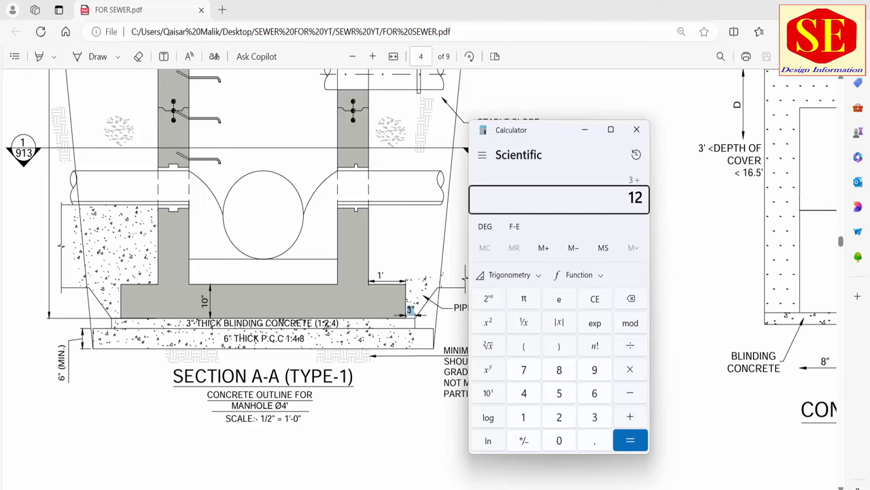
pyautogui.press('Return')
pyautogui.hotkey('alt', 'Tab')
pyautogui.hotkey('alt', 'Tab')
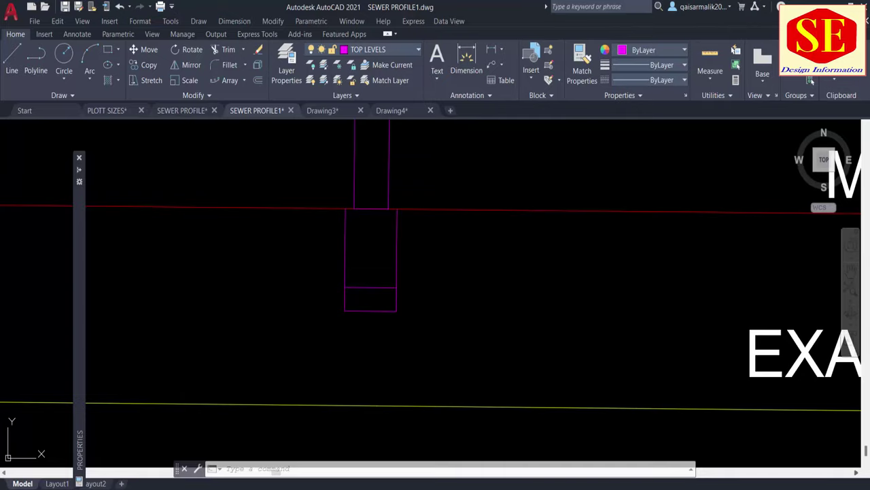
# Step: Offset the blinding band's right and left sides 0.25 unit outward
pyautogui.write('o')
pyautogui.press('Return')
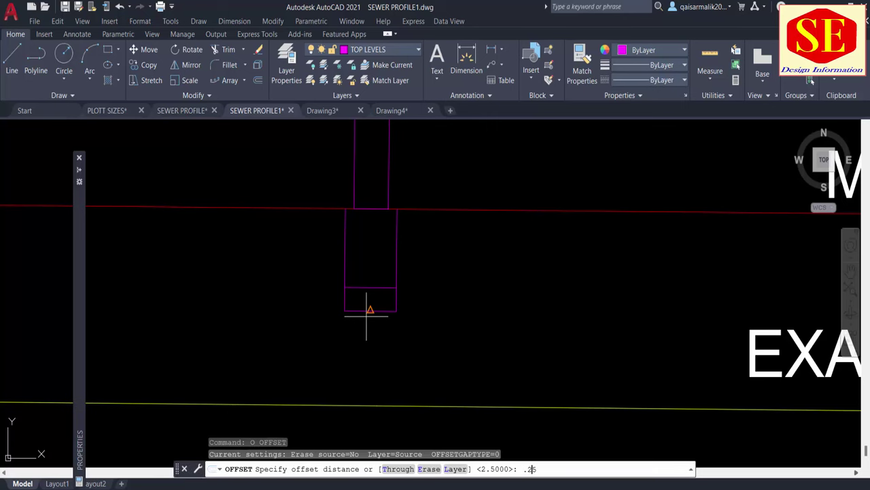
pyautogui.press('Return')
pyautogui.scroll(2, 382, 308)
pyautogui.click(403, 296)
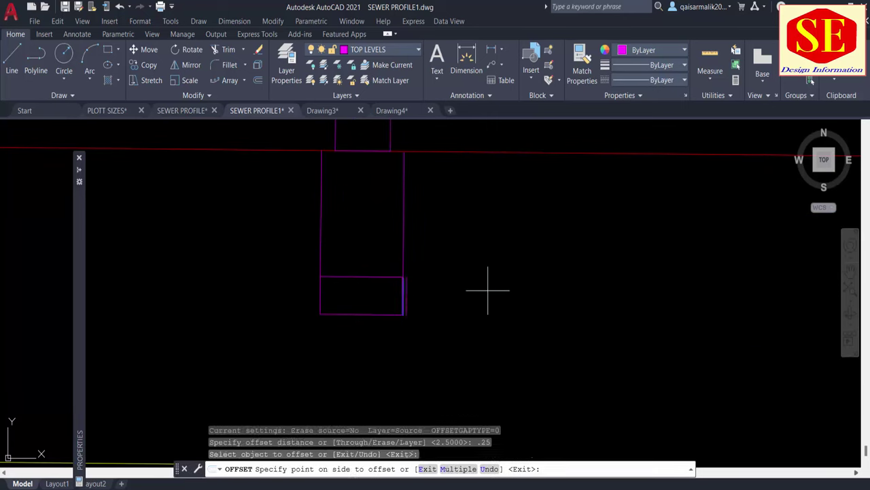
pyautogui.click(485, 288)
pyautogui.click(320, 290)
pyautogui.click(302, 288)
pyautogui.scroll(1, 321, 288)
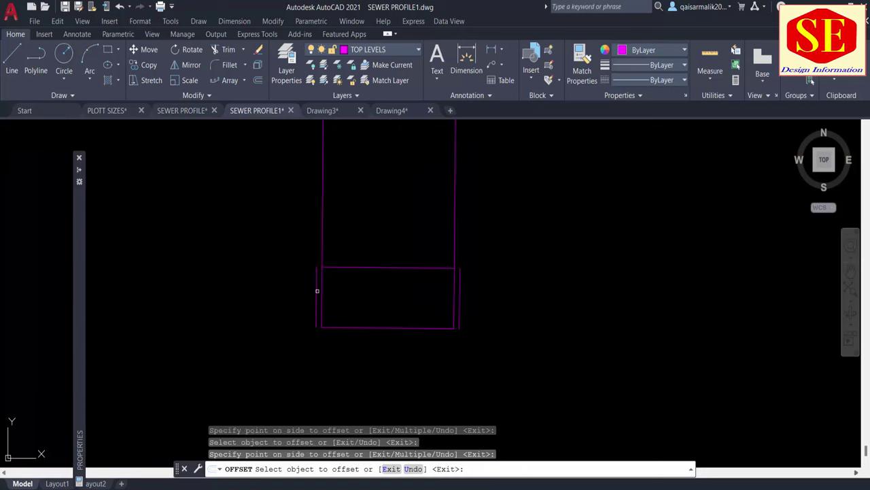
pyautogui.press('Escape')
# Step: Erase the band's old left and right side lines
pyautogui.click(320, 288)
pyautogui.write('e')
pyautogui.press('Return')
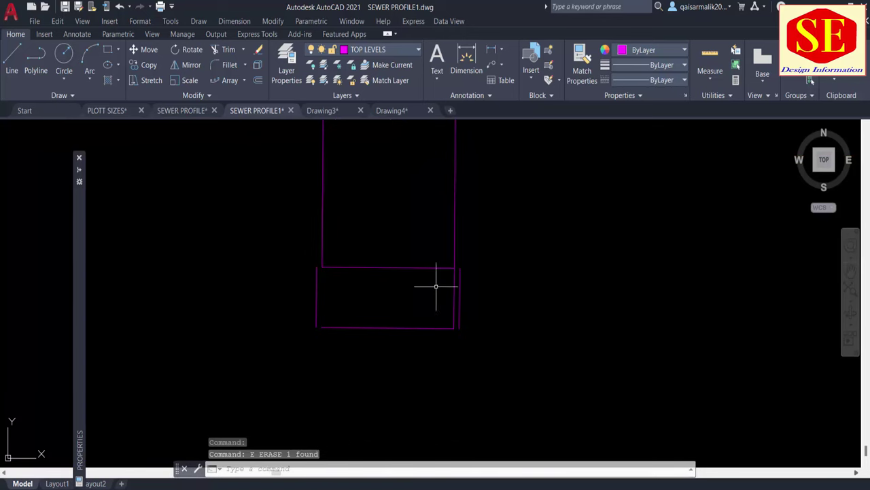
pyautogui.click(449, 289)
pyautogui.press('Escape')
# Step: Extend the band's top and bottom lines to the new sides
pyautogui.write('ex')
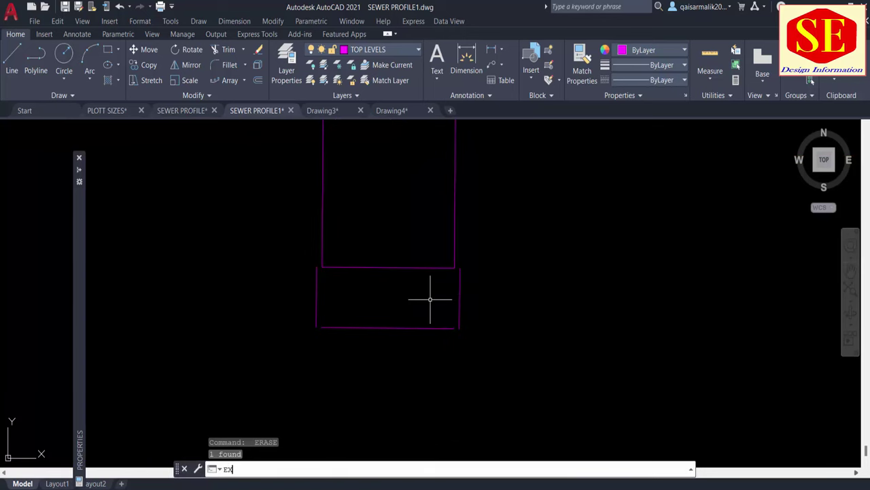
pyautogui.press('Return')
pyautogui.click(436, 266)
pyautogui.click(424, 278)
pyautogui.press('Return')
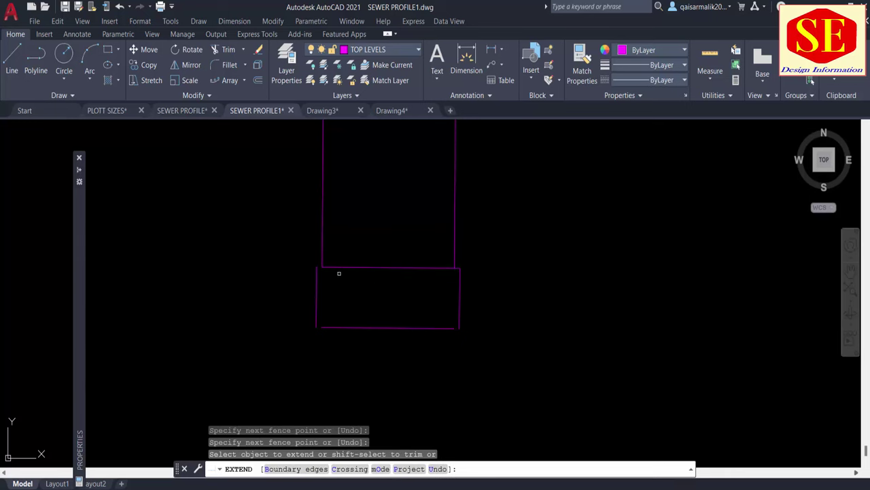
pyautogui.click(330, 267)
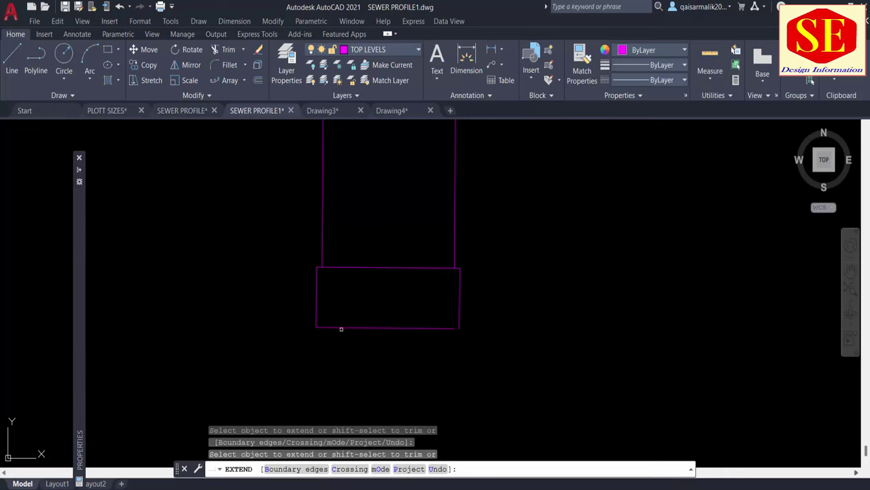
pyautogui.press('Escape')
pyautogui.scroll(-3, 377, 276)
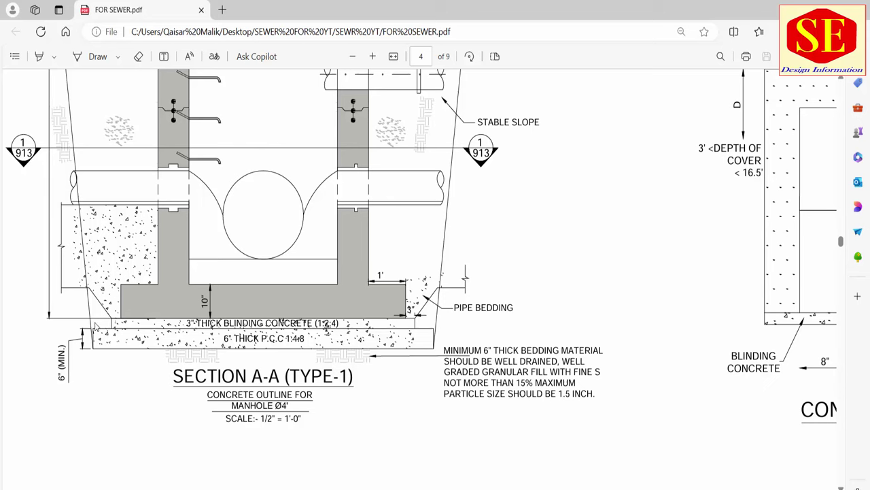
# Step: Convert the 6-inch P.C.C. thickness: 6 ÷ 12 = 0.5 ft, times 10 = 5 drawing units
pyautogui.hotkey('alt', 'Tab')
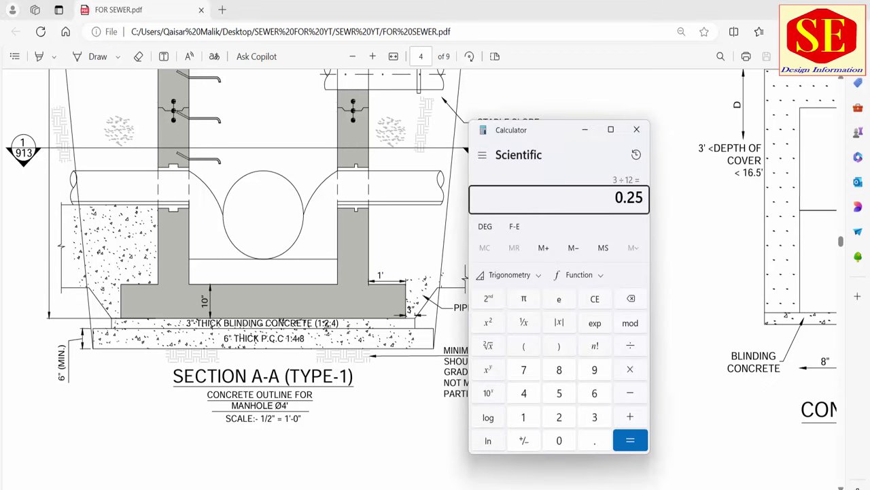
pyautogui.write('6 ÷ 12')
pyautogui.press('Return')
pyautogui.write('10')
pyautogui.press('Return')
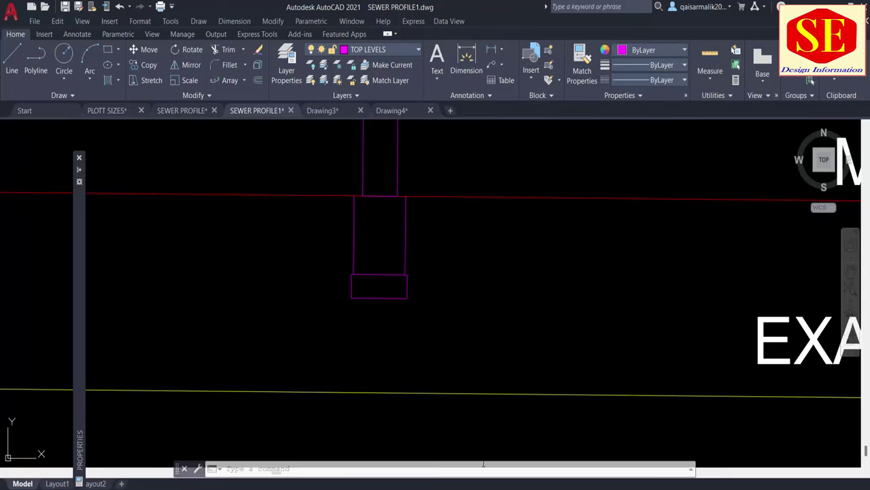
# Step: Offset the blinding band's bottom line 5 units downward
pyautogui.write('o')
pyautogui.press('Return')
pyautogui.write('5')
pyautogui.press('Return')
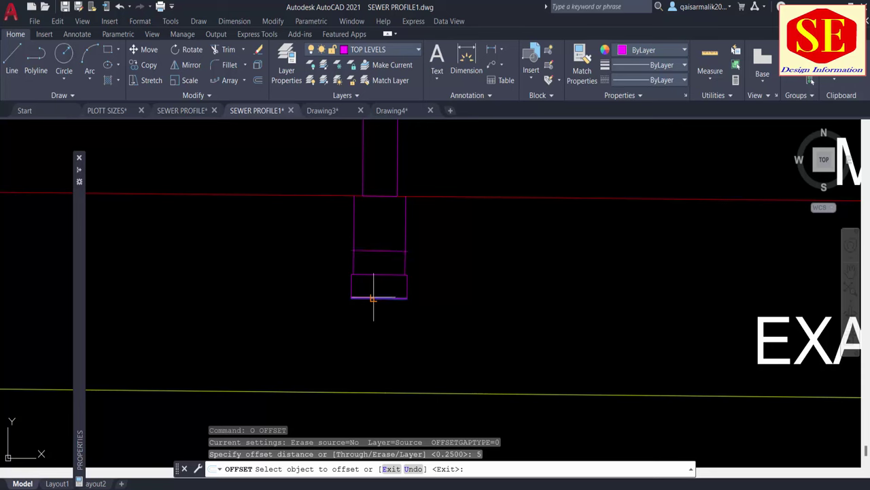
pyautogui.click(373, 297)
pyautogui.click(374, 318)
pyautogui.press('Escape')
# Step: Draw the right and left vertical sides to close the base box
pyautogui.write('l')
pyautogui.press('Return')
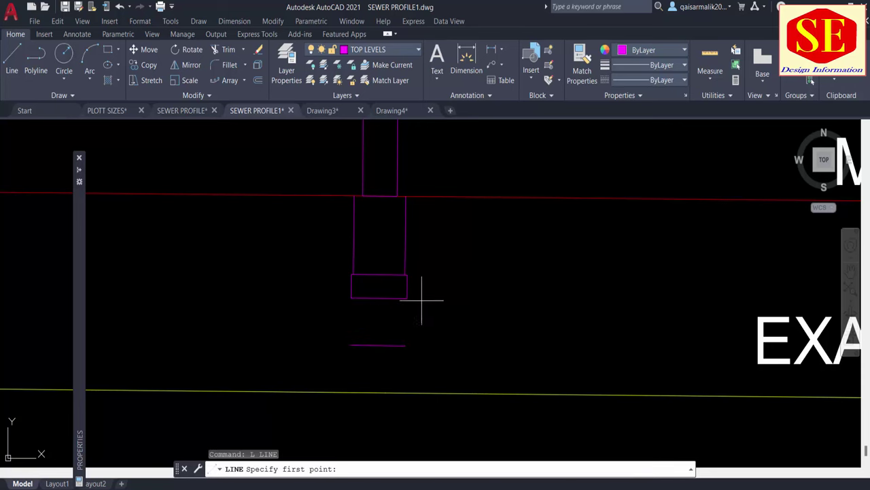
pyautogui.click(407, 298)
pyautogui.click(407, 344)
pyautogui.press('Return')
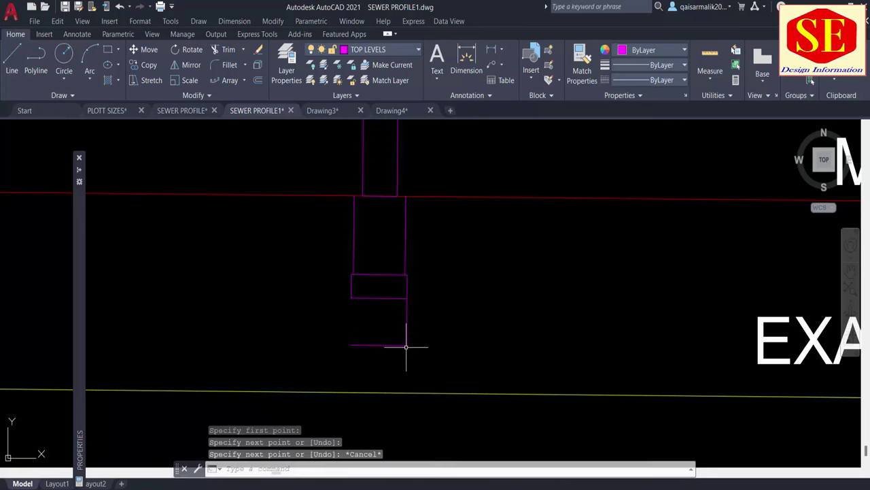
pyautogui.press('Return')
pyautogui.click(351, 297)
pyautogui.click(351, 344)
pyautogui.press('Escape')
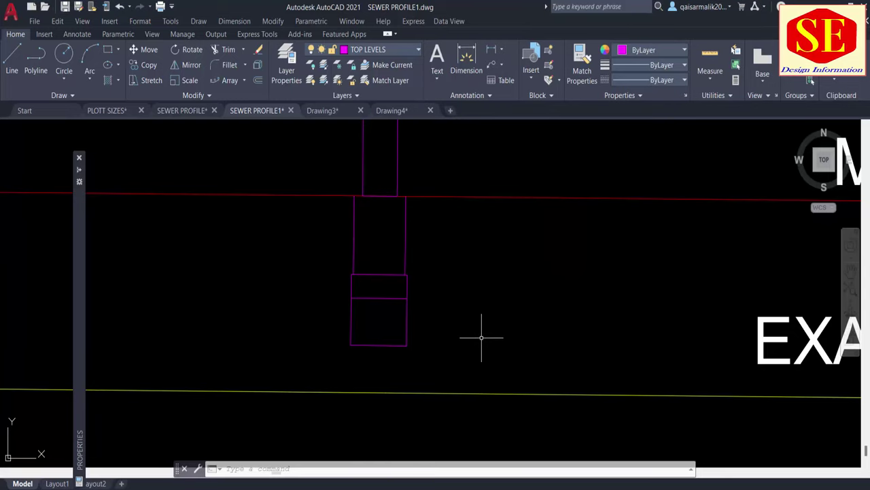
# Step: Offset the base box sides 0.5 outward, erase the original sides, and extend the horizontal edges
pyautogui.write('o')
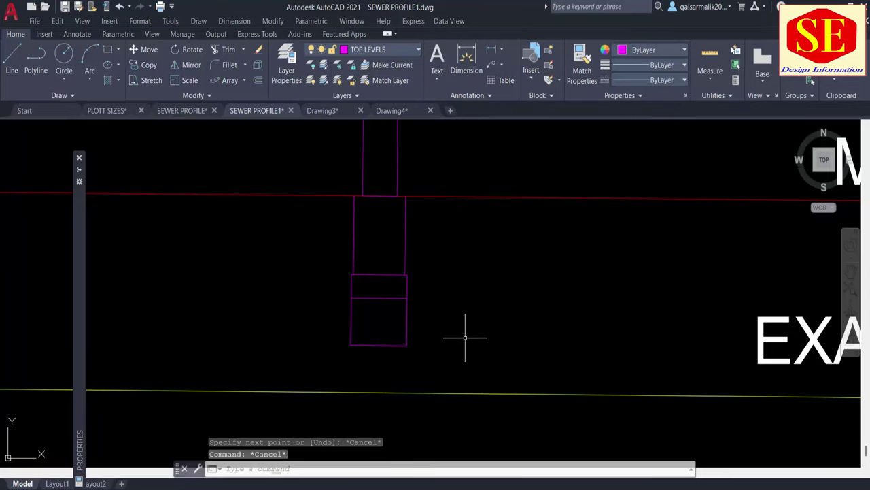
pyautogui.press('Return')
pyautogui.press('Return')
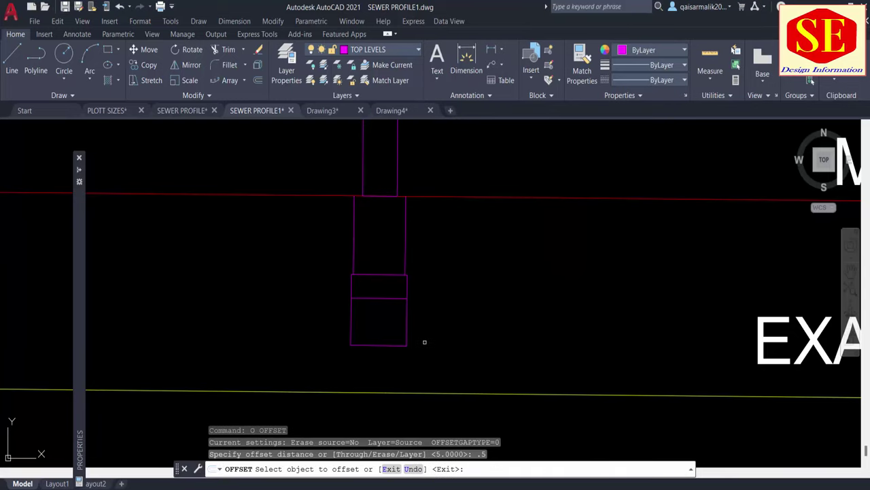
pyautogui.click(406, 329)
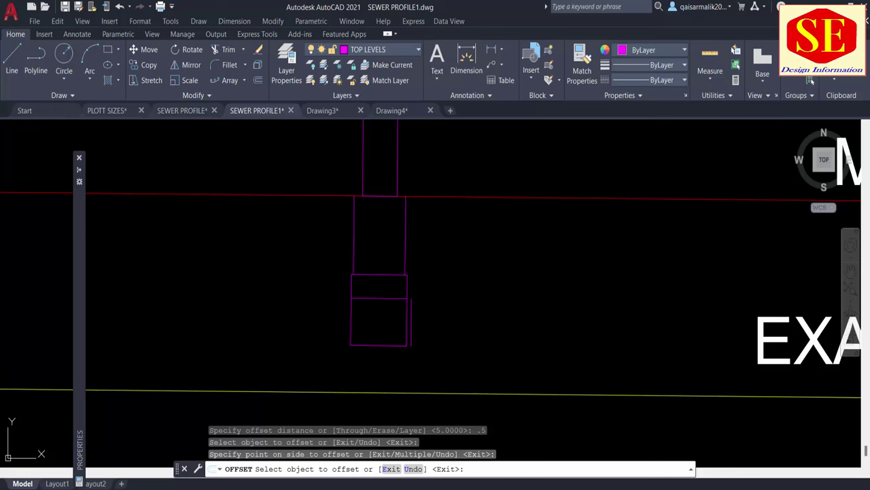
pyautogui.press('Escape')
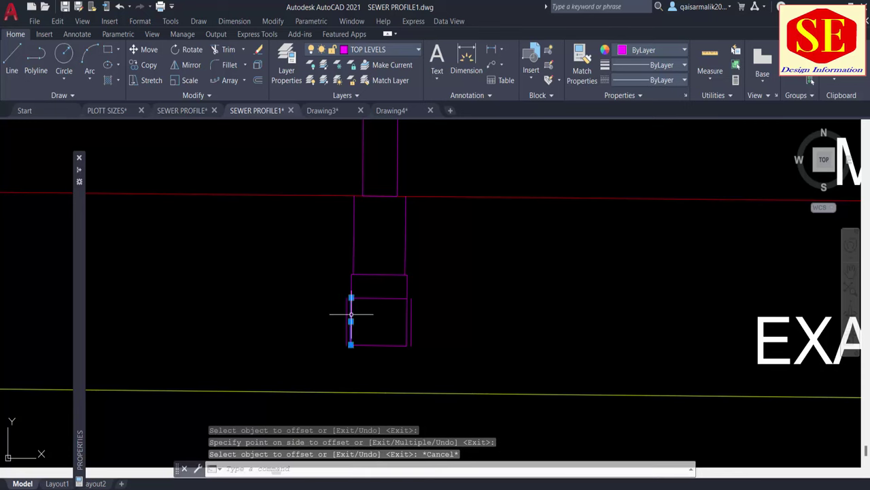
pyautogui.click(406, 311)
pyautogui.write('e')
pyautogui.press('Return')
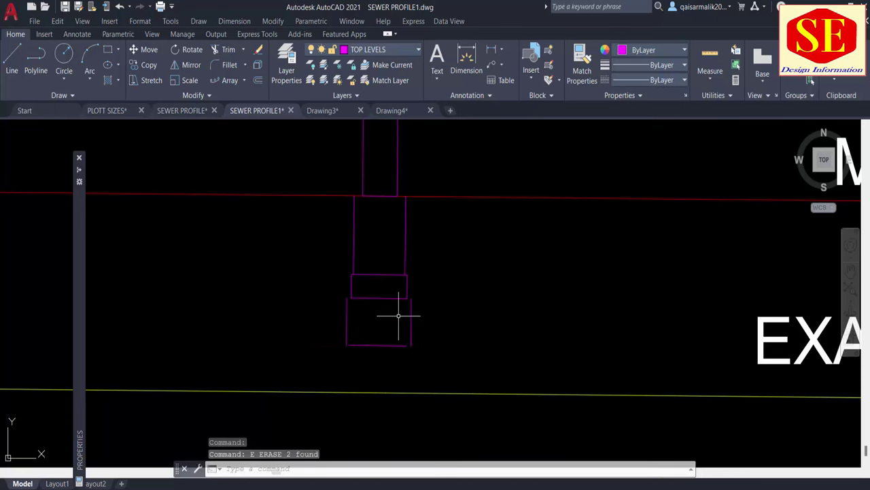
pyautogui.press('Escape')
pyautogui.write('ex')
pyautogui.press('Return')
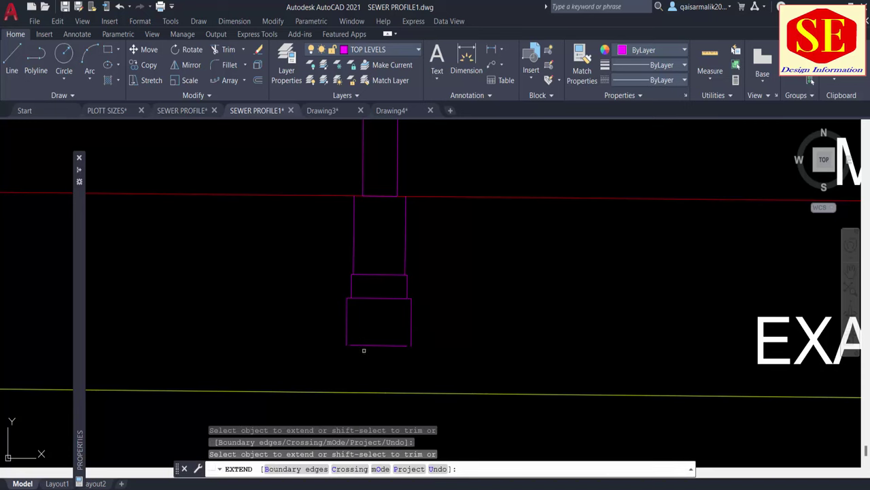
pyautogui.press('Escape')
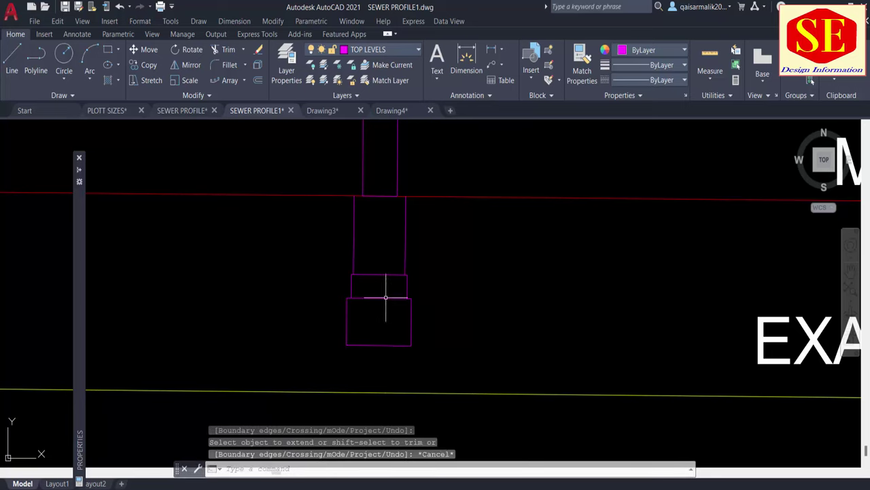
# Step: Draw a line across the manhole shaft top at the red level line
pyautogui.scroll(-2, 388, 301)
pyautogui.moveTo(388, 229); pyautogui.dragTo(391, 310, button='middle')
pyautogui.scroll(2, 391, 311)
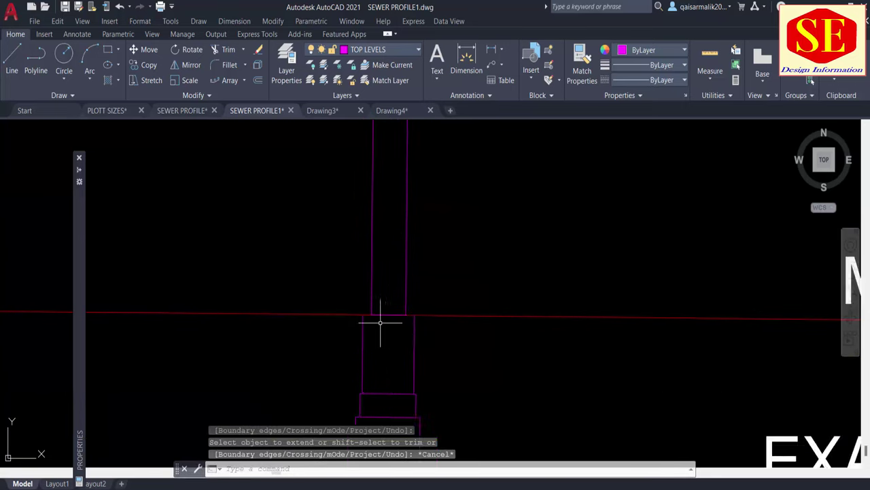
pyautogui.scroll(2, 382, 310)
pyautogui.write('l')
pyautogui.press('Return')
pyautogui.click(352, 310)
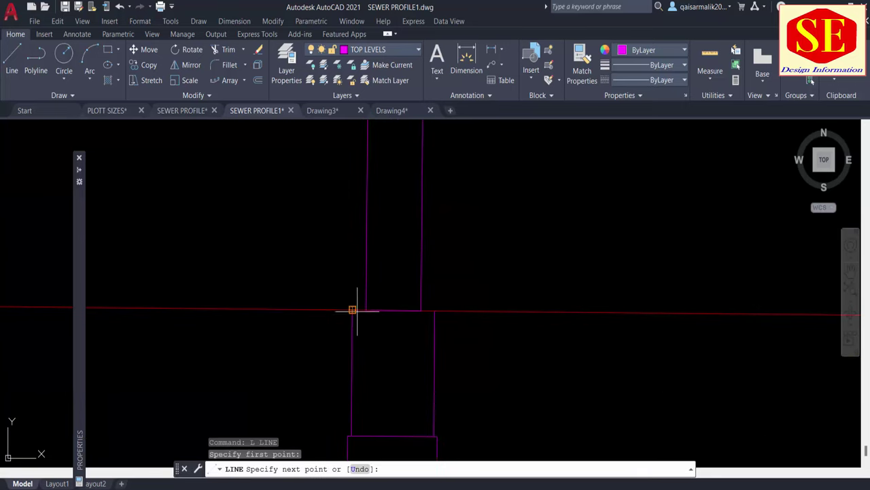
pyautogui.click(434, 311)
pyautogui.press('Escape')
pyautogui.scroll(-2, 453, 242)
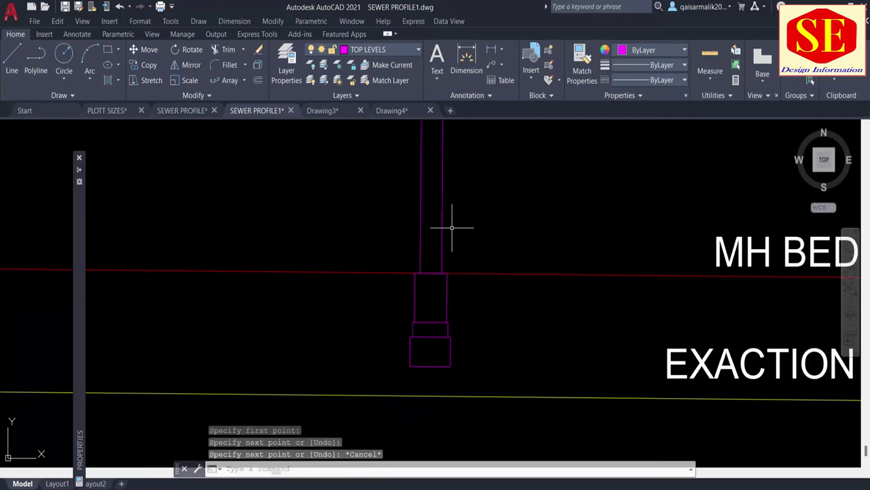
pyautogui.moveTo(451, 229); pyautogui.dragTo(447, 383, button='middle')
pyautogui.scroll(-2, 444, 281)
pyautogui.moveTo(439, 127); pyautogui.dragTo(440, 184, button='middle')
pyautogui.scroll(5, 451, 200)
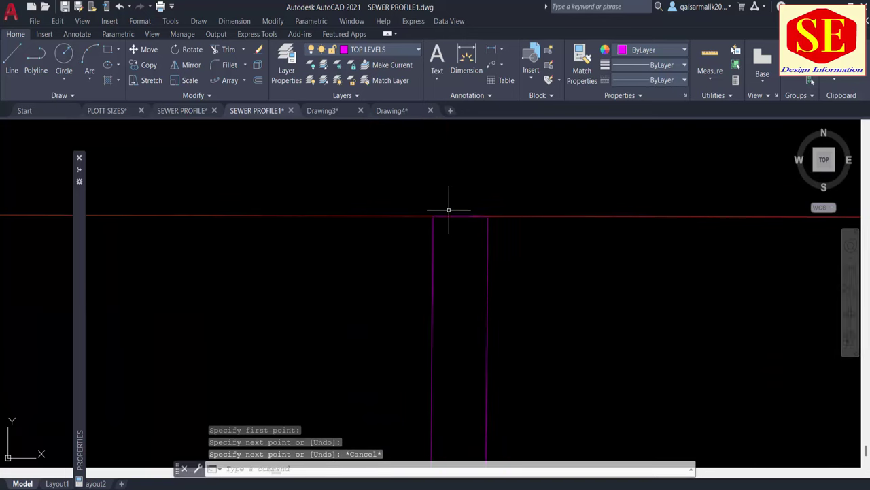
pyautogui.scroll(1, 458, 219)
pyautogui.scroll(2, 459, 220)
# Step: Cancel the first offset attempt and an accidental copy command
pyautogui.write('o')
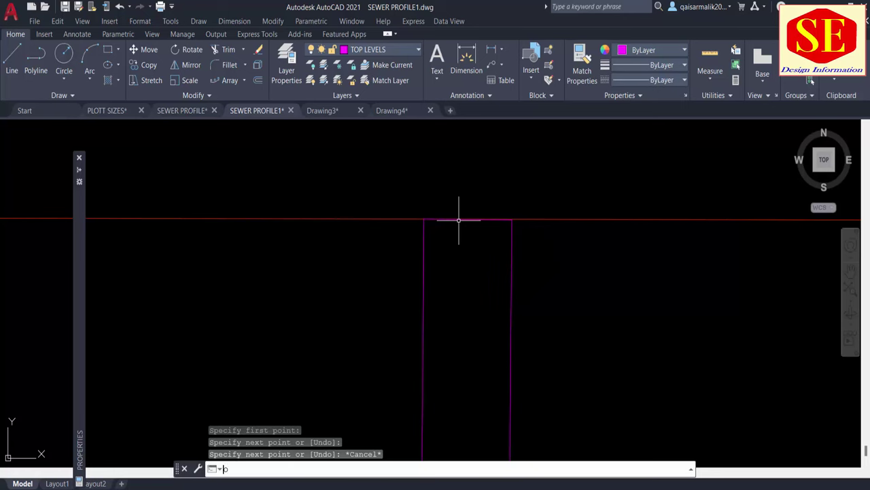
pyautogui.press('Return')
pyautogui.press('Escape')
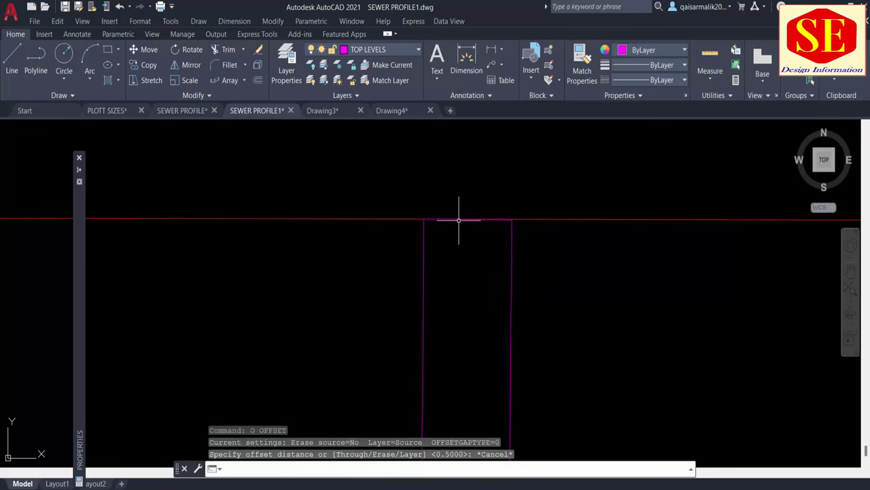
pyautogui.write('co')
pyautogui.press('Return')
pyautogui.press('Escape')
# Step: Offset the manhole shaft's top line 0.25 downward to form a thin top strip
pyautogui.write('o')
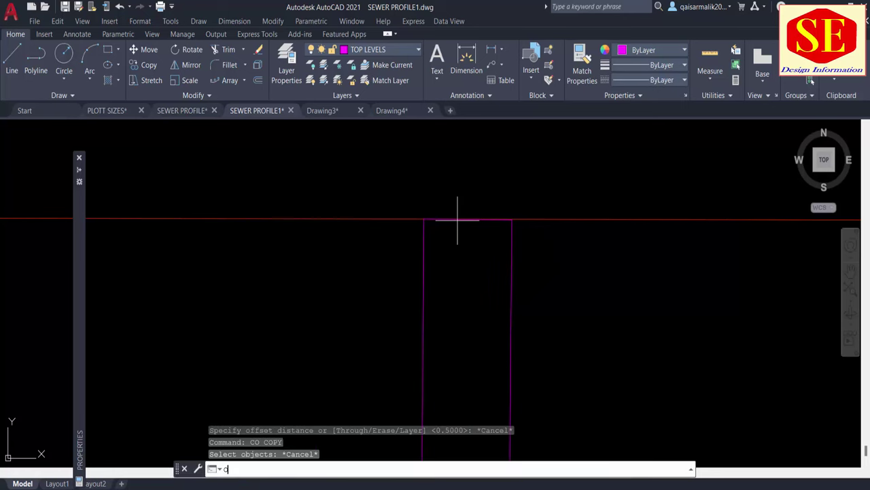
pyautogui.press('Return')
pyautogui.write('25')
pyautogui.press('Return')
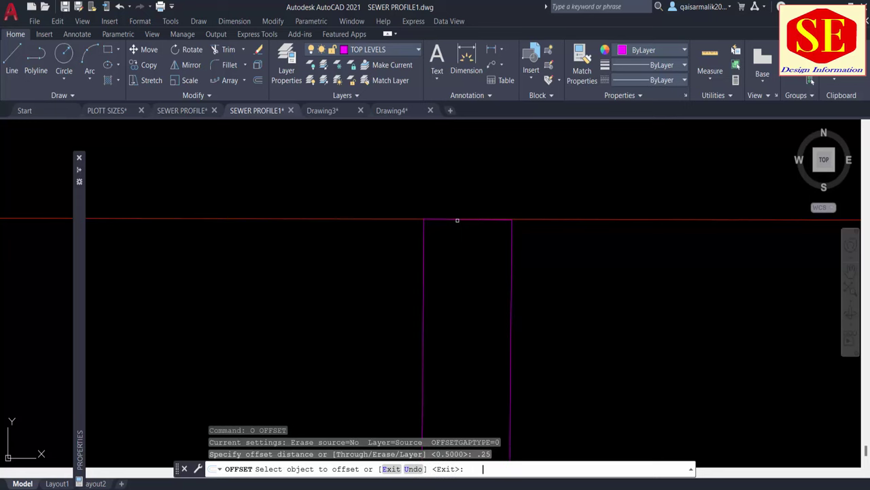
pyautogui.scroll(4, 457, 220)
pyautogui.click(462, 218)
pyautogui.click(460, 251)
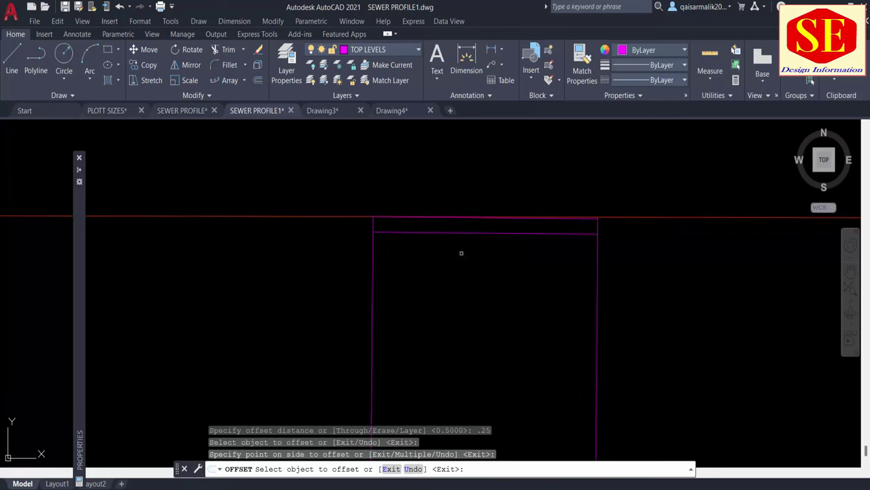
pyautogui.press('Escape')
pyautogui.scroll(-6, 463, 258)
pyautogui.scroll(2, 468, 278)
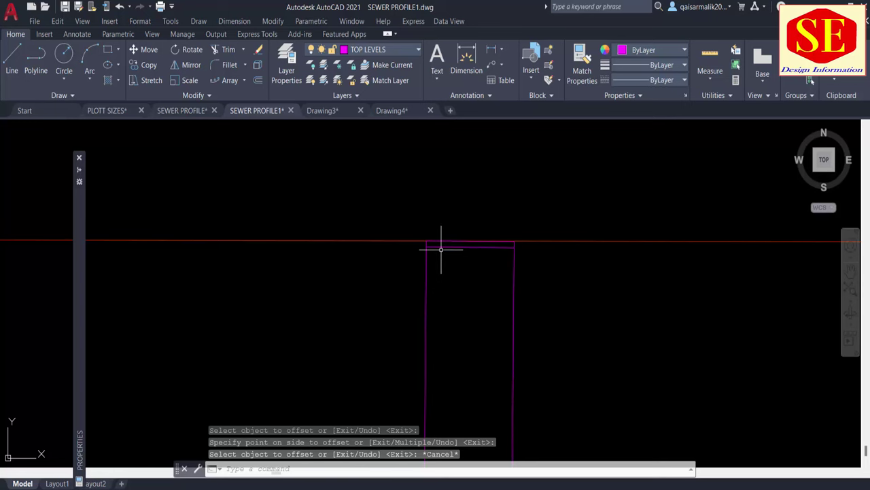
pyautogui.write('l')
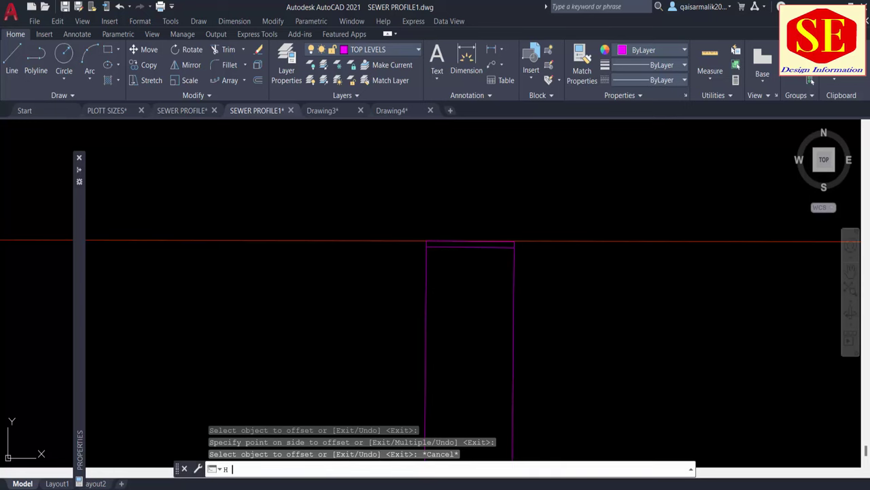
pyautogui.press('Return')
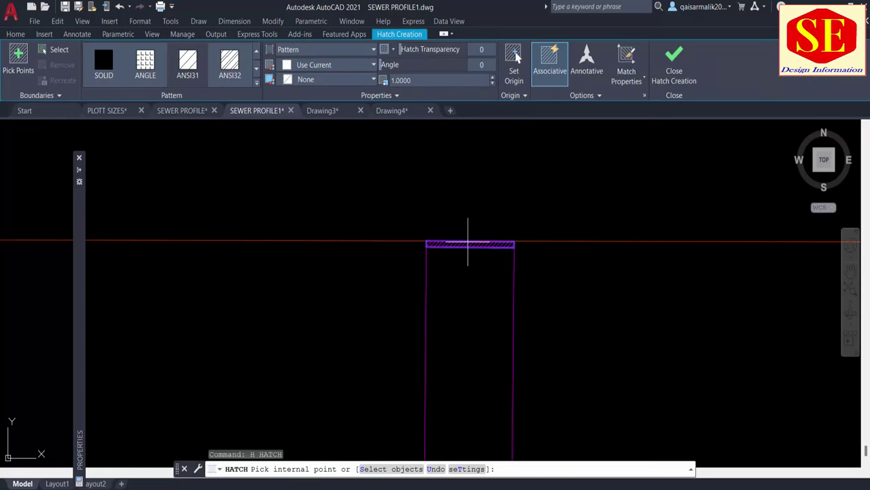
# Step: Fill the thin strip below the shaft top with a solid magenta hatch
pyautogui.click(468, 244)
pyautogui.click(113, 72)
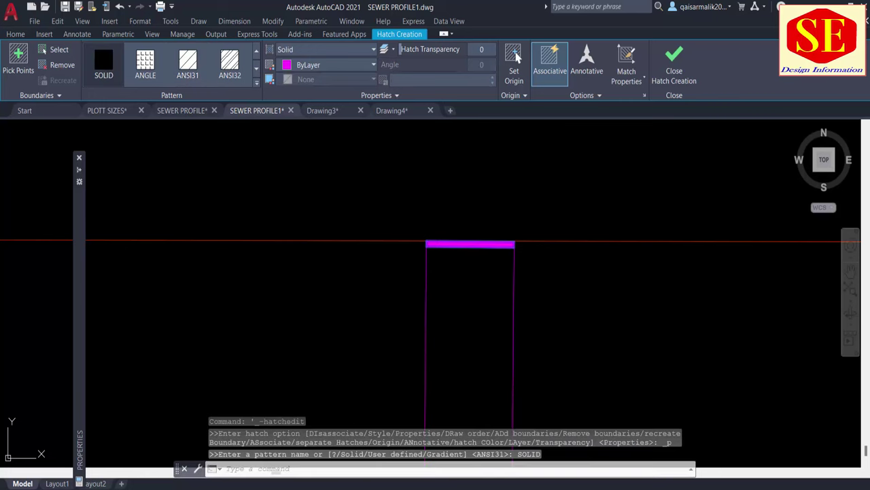
pyautogui.press('Escape')
pyautogui.scroll(-5, 472, 185)
pyautogui.moveTo(523, 338); pyautogui.dragTo(486, 234, button='middle')
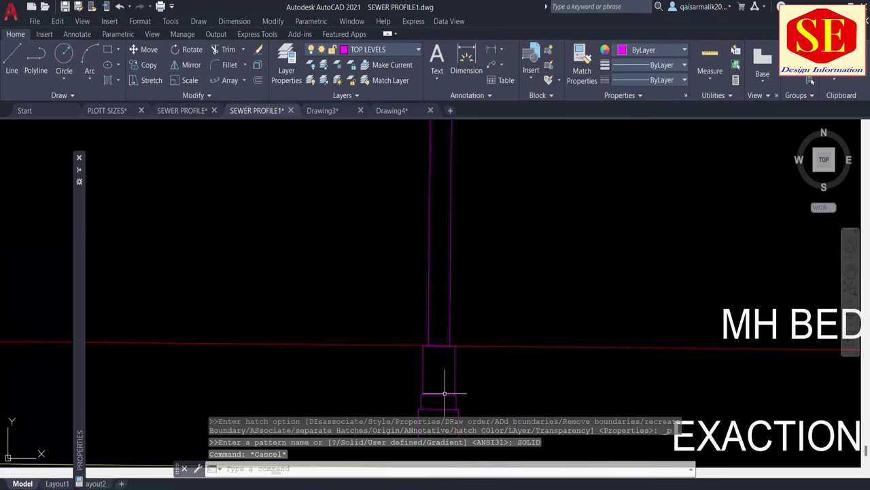
pyautogui.moveTo(444, 393); pyautogui.dragTo(443, 291, button='middle')
pyautogui.press('Escape')
pyautogui.scroll(2, 441, 266)
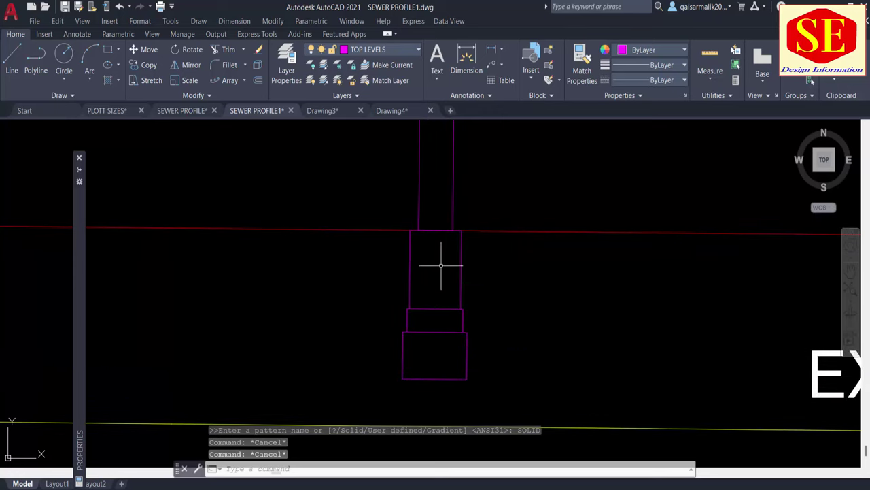
# Step: Fill the manhole's upper rectangle with solid magenta hatch
pyautogui.write('h')
pyautogui.press('Return')
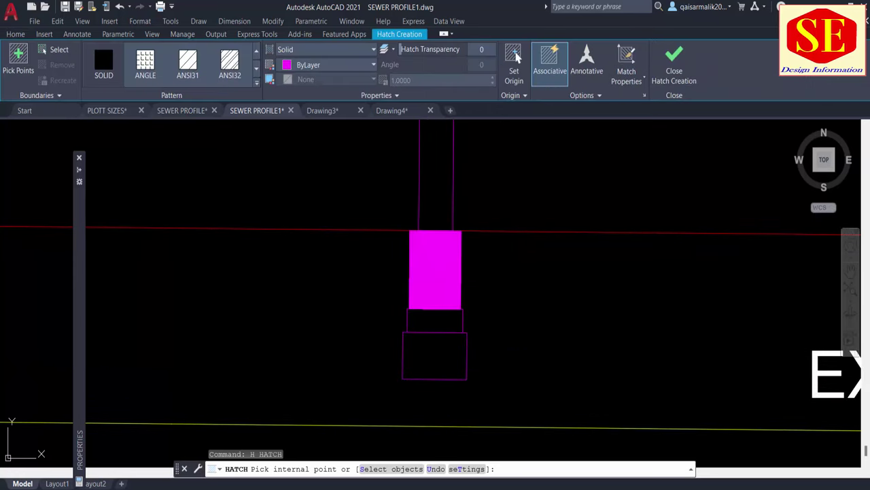
pyautogui.click(432, 268)
pyautogui.rightClick(432, 269)
pyautogui.press('Escape')
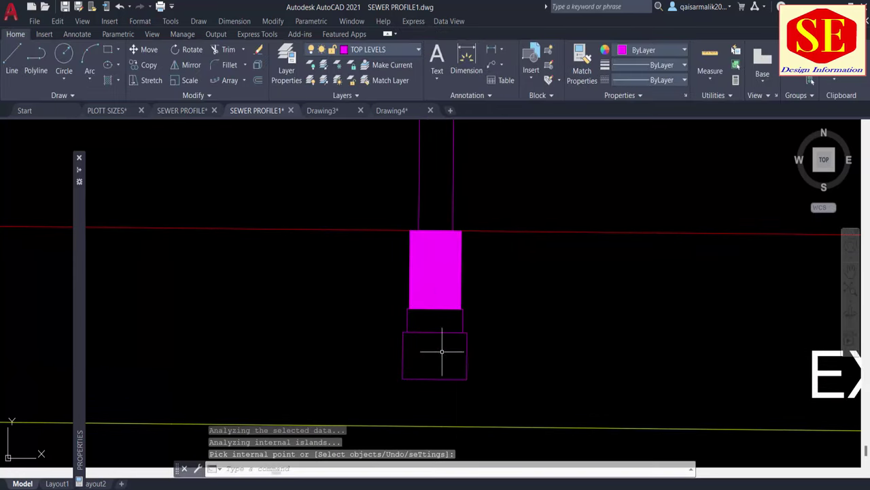
pyautogui.moveTo(442, 351); pyautogui.dragTo(439, 325, button='middle')
# Step: Fill the middle and bottom rectangles with solid magenta hatch
pyautogui.write('h')
pyautogui.press('Return')
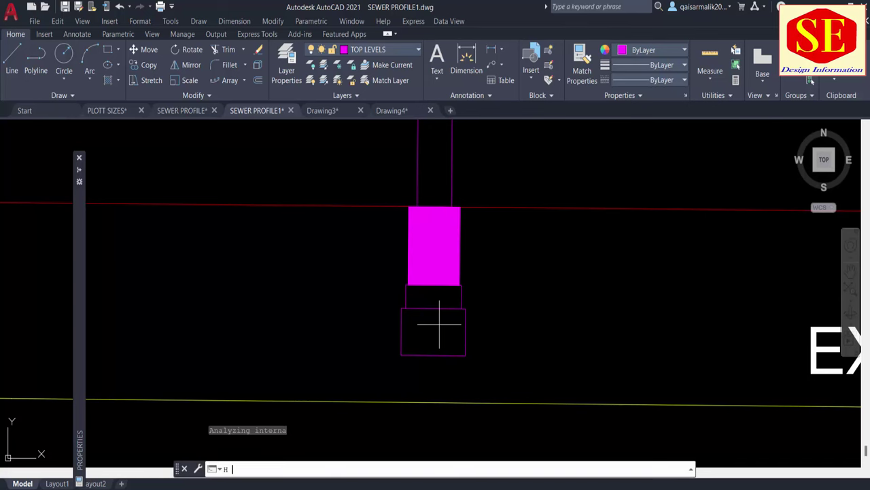
pyautogui.click(445, 288)
pyautogui.click(442, 295)
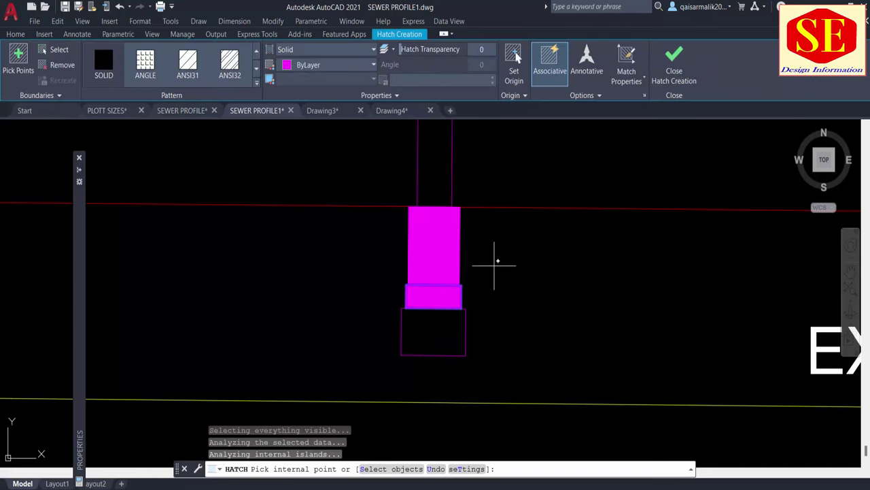
pyautogui.rightClick(510, 266)
pyautogui.click(524, 274)
pyautogui.press('Return')
pyautogui.click(435, 333)
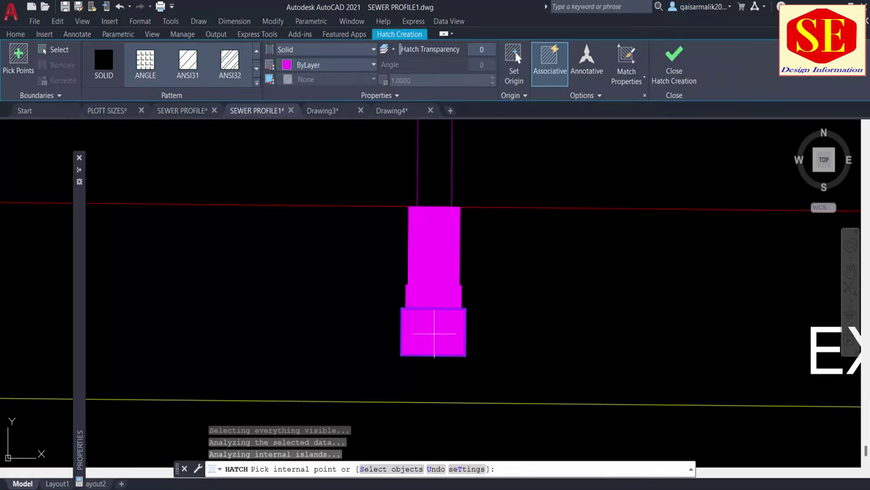
pyautogui.rightClick(438, 338)
pyautogui.click(463, 342)
# Step: Change the bottom box's hatch to the AR-SAND pattern after trying several others
pyautogui.click(429, 327)
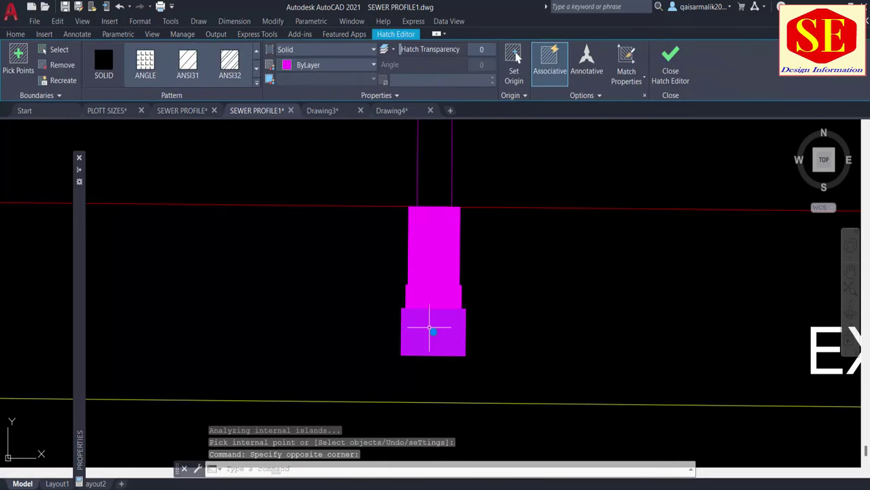
pyautogui.click(257, 83)
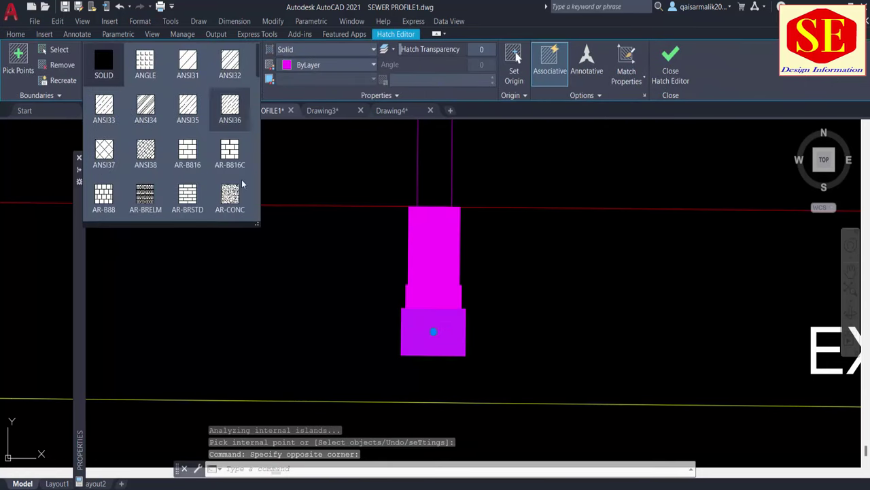
pyautogui.click(234, 198)
pyautogui.click(235, 199)
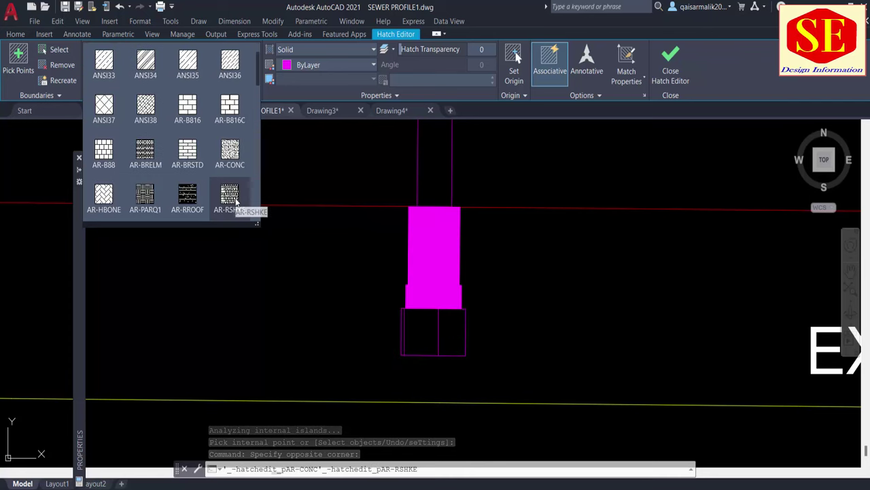
pyautogui.scroll(-2, 236, 198)
pyautogui.click(234, 198)
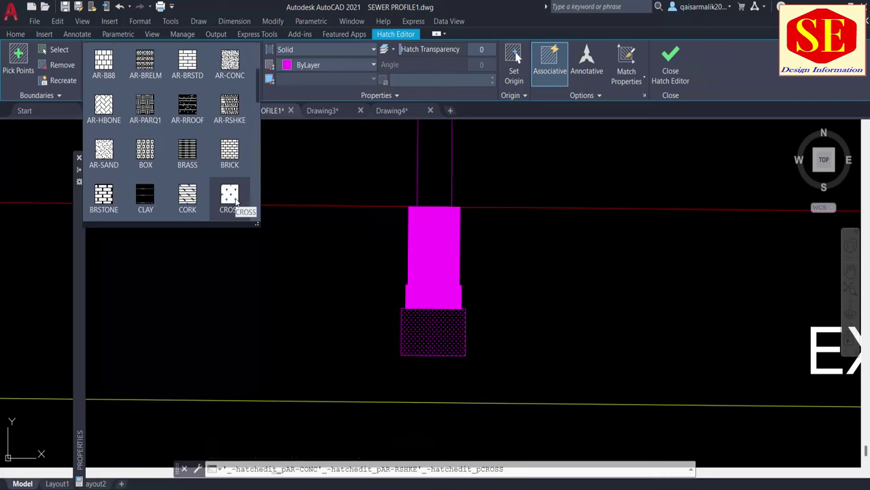
pyautogui.click(105, 155)
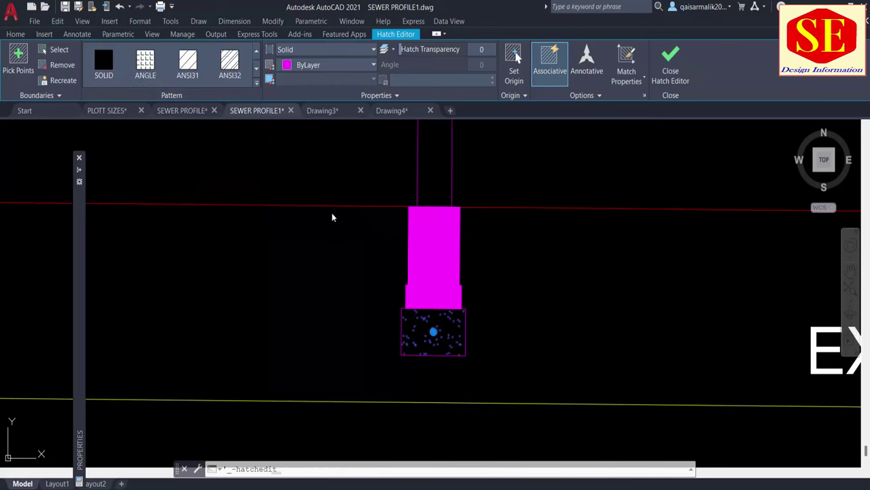
pyautogui.press('Return')
# Step: Switch the collar's solid fill to AR-CONC concrete hatch at scale 0.25
pyautogui.click(428, 290)
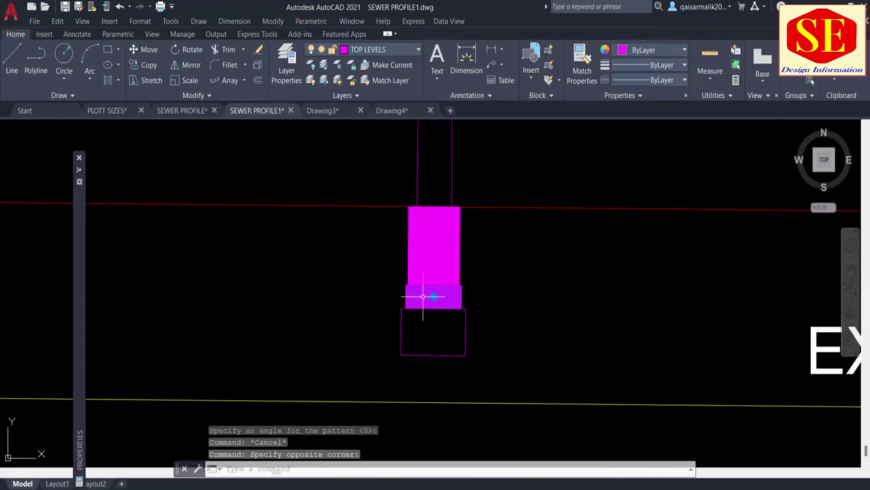
pyautogui.click(257, 83)
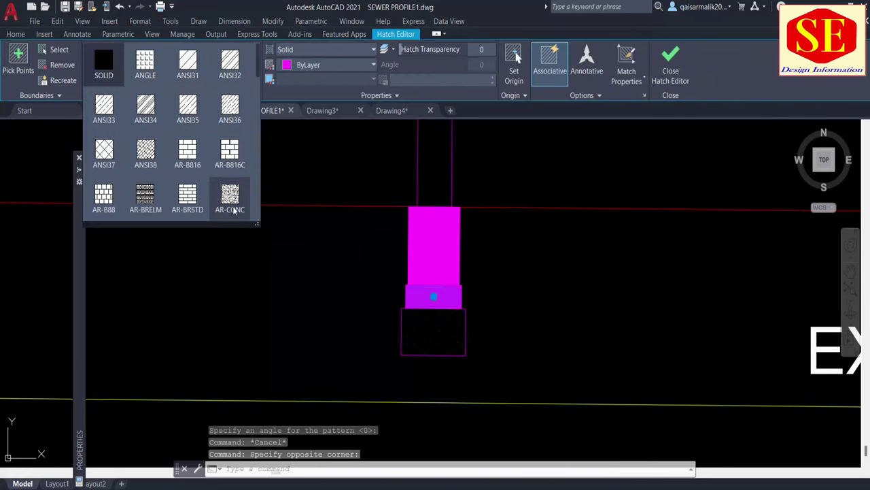
pyautogui.click(231, 198)
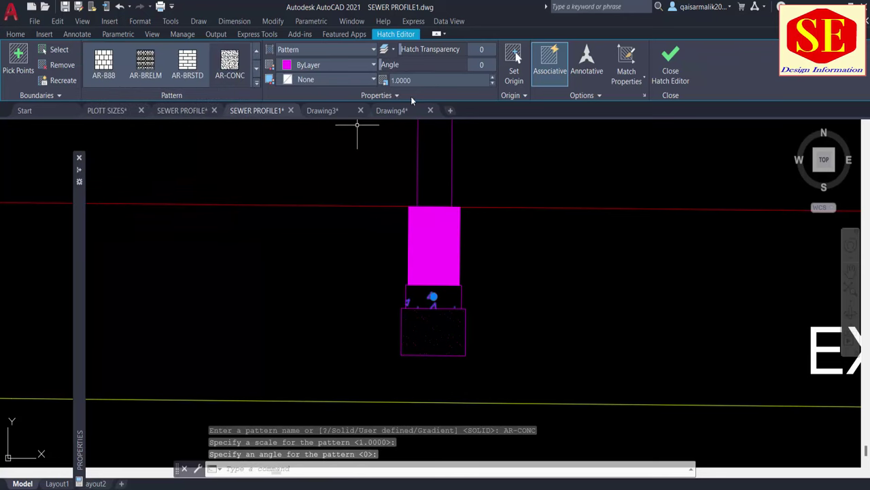
pyautogui.click(417, 81)
pyautogui.write('0.2500')
pyautogui.press('Return')
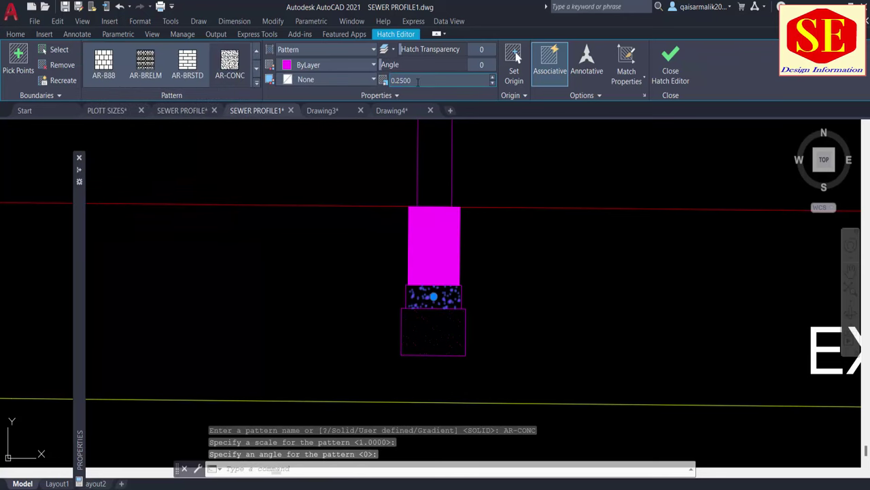
pyautogui.press('Escape')
pyautogui.press('Escape')
pyautogui.click(433, 233)
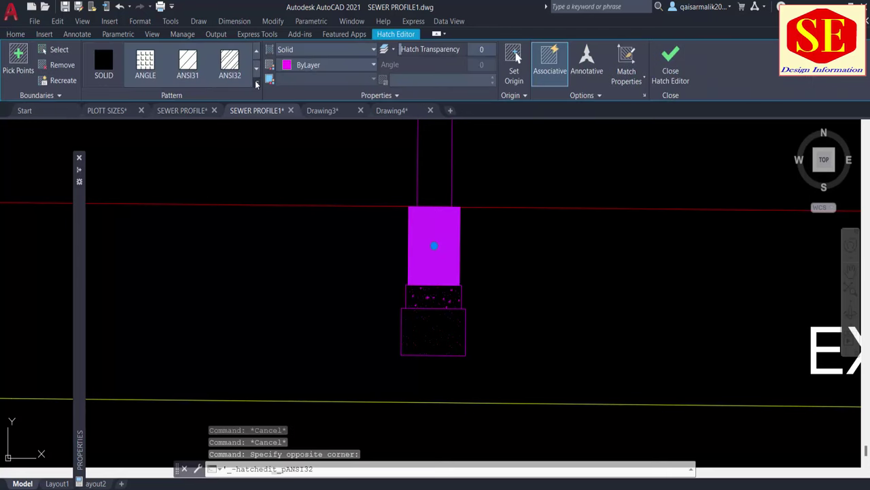
# Step: Switch the shaft's solid fill to AR-CONC concrete hatch at scale 0.25
pyautogui.click(256, 83)
pyautogui.click(230, 196)
pyautogui.scroll(-2, 204, 177)
pyautogui.click(230, 152)
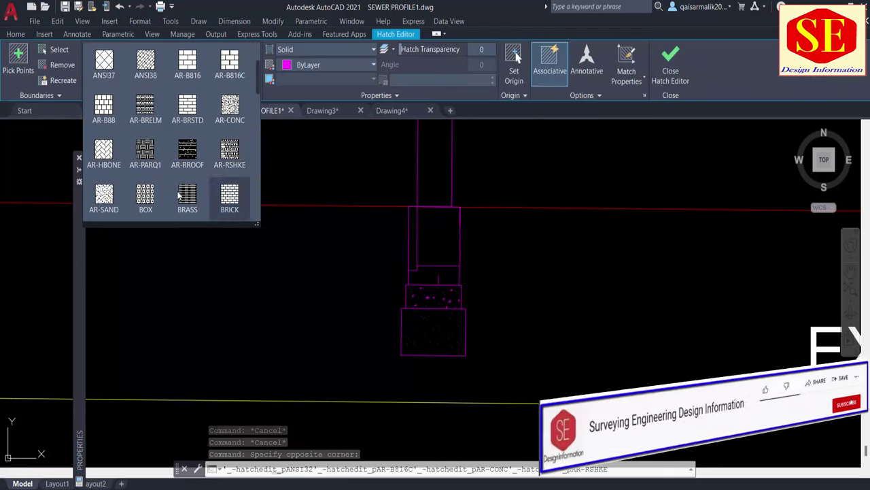
pyautogui.click(144, 196)
pyautogui.scroll(-1, 144, 197)
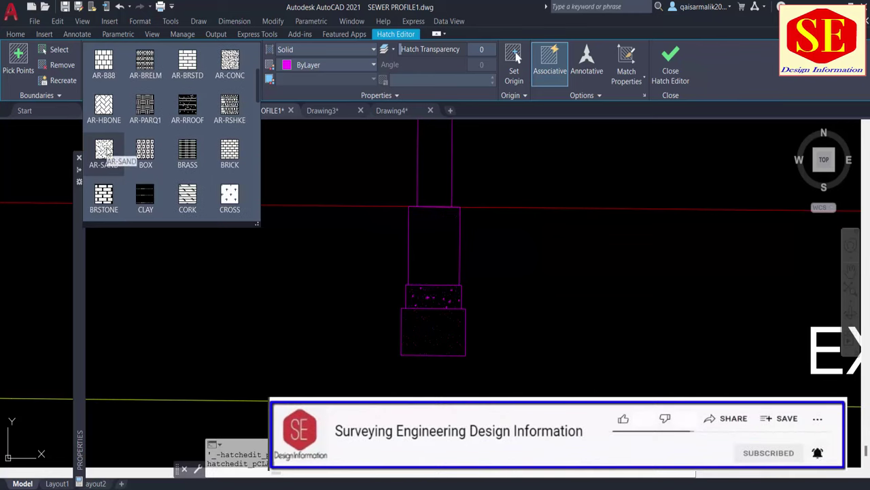
pyautogui.scroll(1, 217, 122)
pyautogui.click(222, 121)
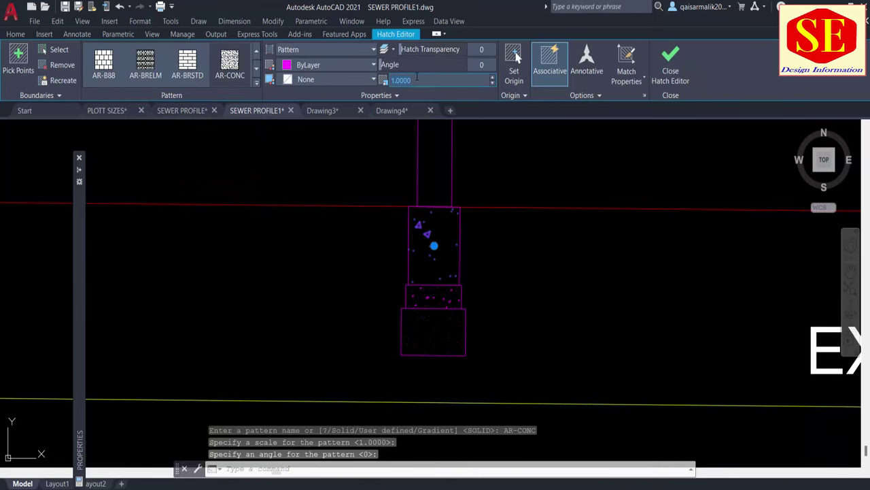
pyautogui.write('5')
pyautogui.press('Return')
pyautogui.press('Escape')
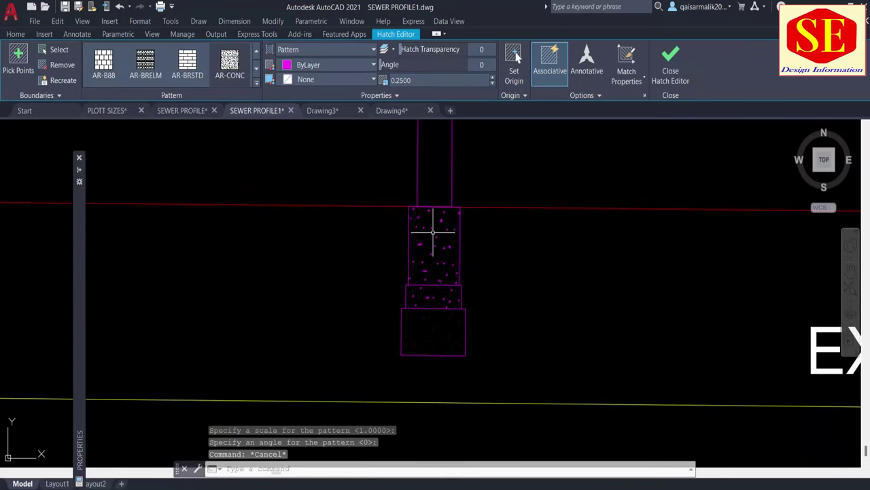
pyautogui.scroll(2, 431, 227)
pyautogui.scroll(1, 532, 231)
pyautogui.scroll(3, 452, 298)
# Step: Draw a vertical centerline from the table edge up through the manhole, past its top level
pyautogui.scroll(-3, 451, 298)
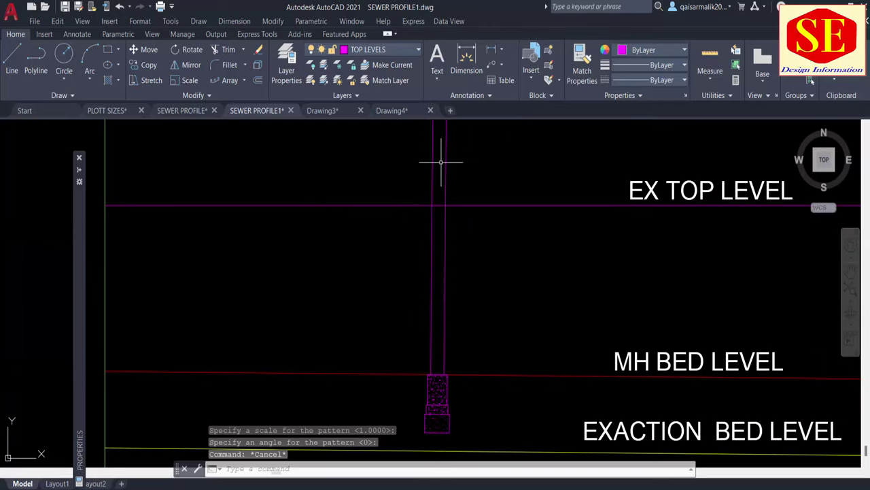
pyautogui.moveTo(446, 164)
pyautogui.mouseDown(button='middle')
pyautogui.moveTo(446, 320)
pyautogui.moveTo(467, 264)
pyautogui.moveTo(445, 222)
pyautogui.mouseUp(button='middle')
pyautogui.press('Escape')
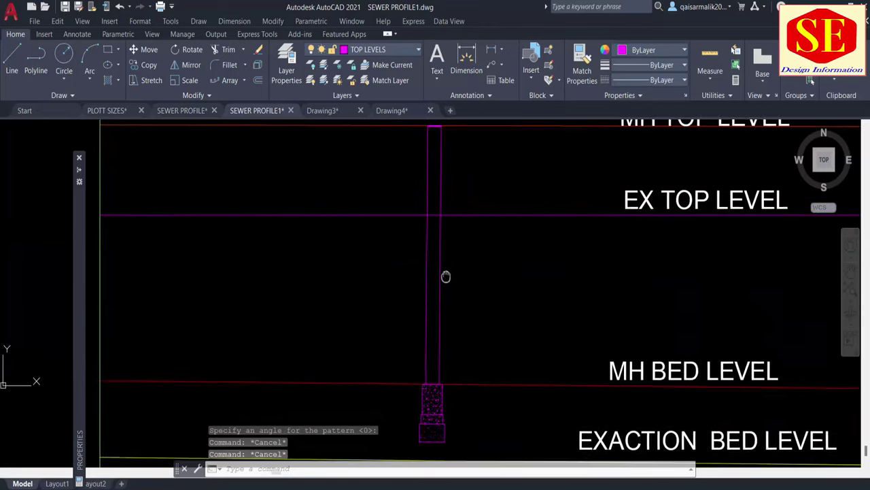
pyautogui.scroll(-2, 408, 354)
pyautogui.scroll(-2, 425, 367)
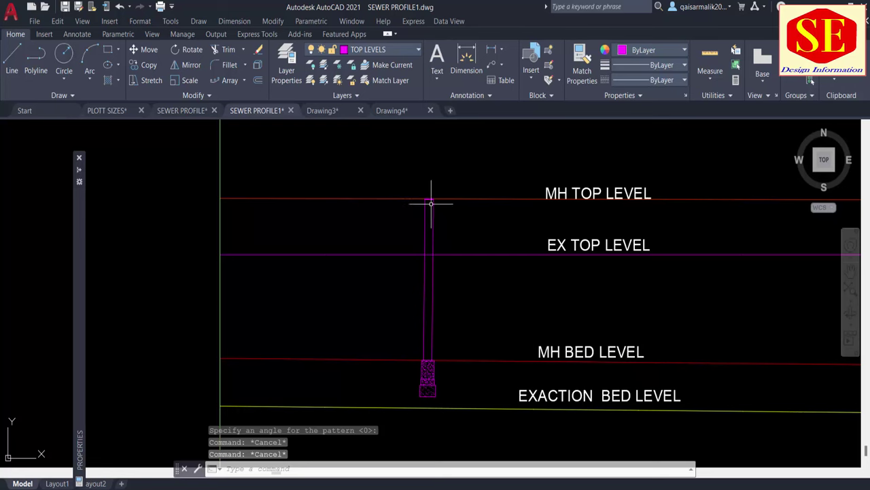
pyautogui.scroll(-4, 439, 292)
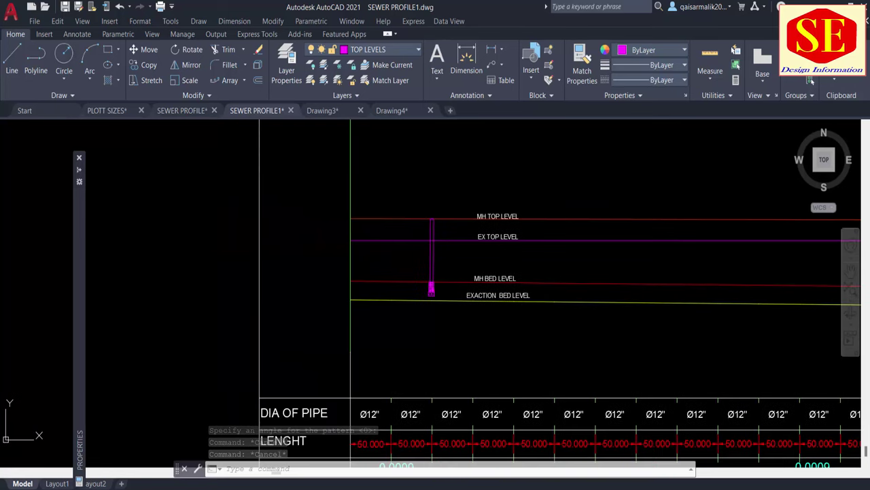
pyautogui.press('Escape')
pyautogui.write('l')
pyautogui.press('Return')
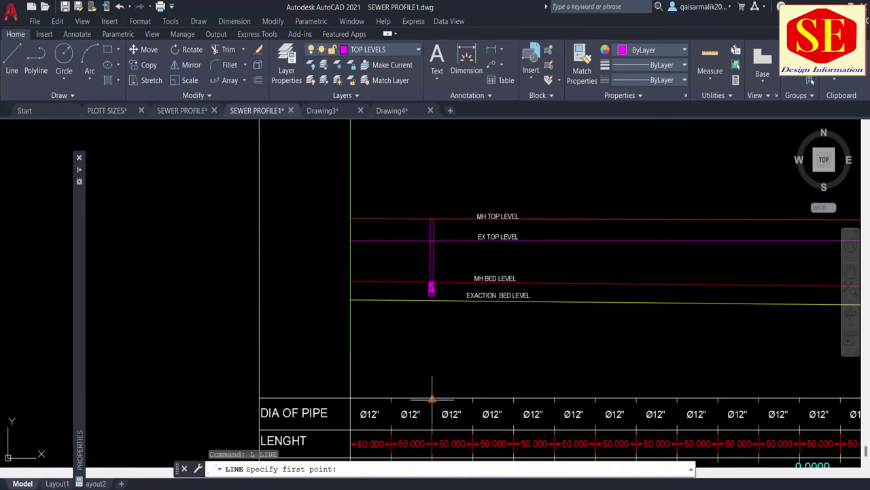
pyautogui.click(432, 397)
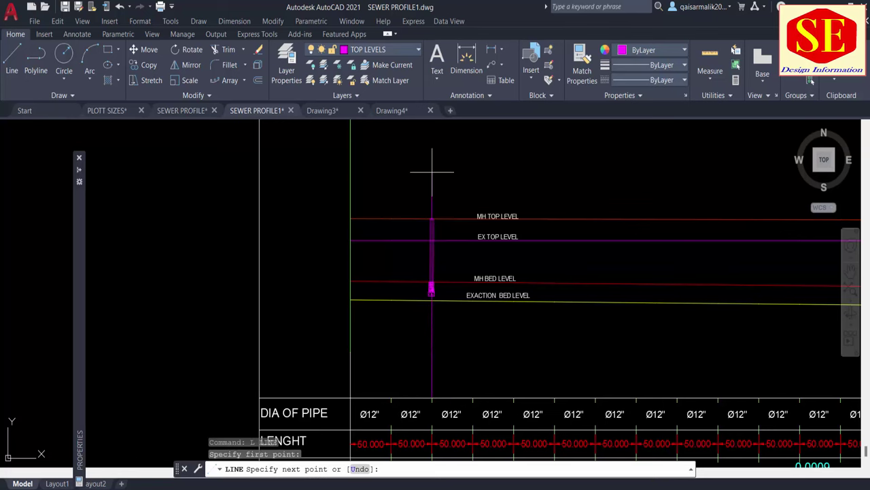
pyautogui.scroll(2, 431, 172)
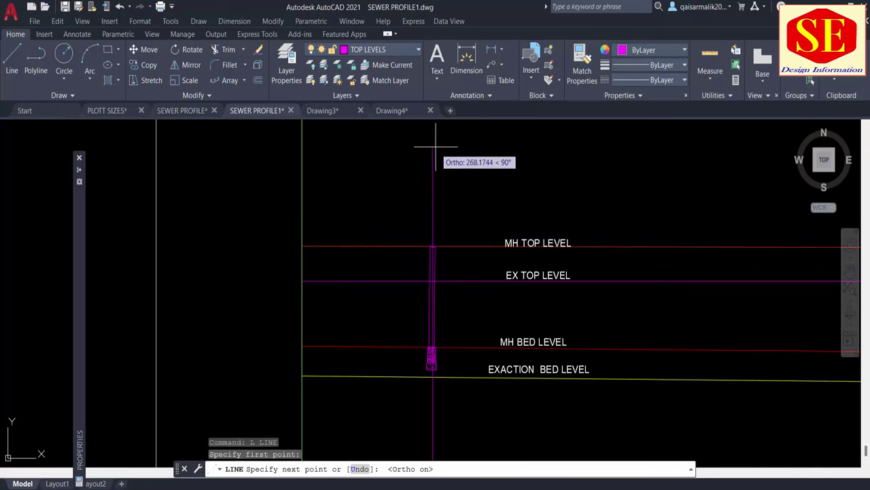
pyautogui.press('Escape')
pyautogui.scroll(-1, 498, 216)
pyautogui.scroll(-1, 511, 208)
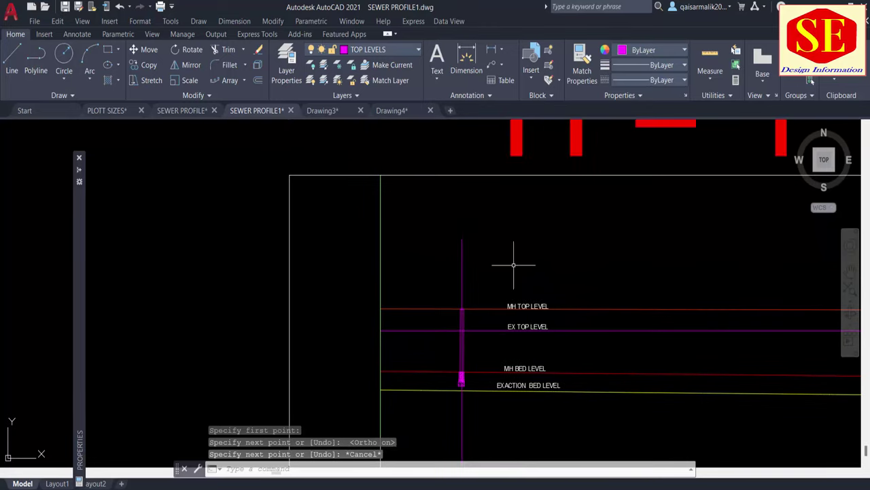
# Step: Begin copying the MH TOP LEVEL label, selecting it with CO
pyautogui.write('co')
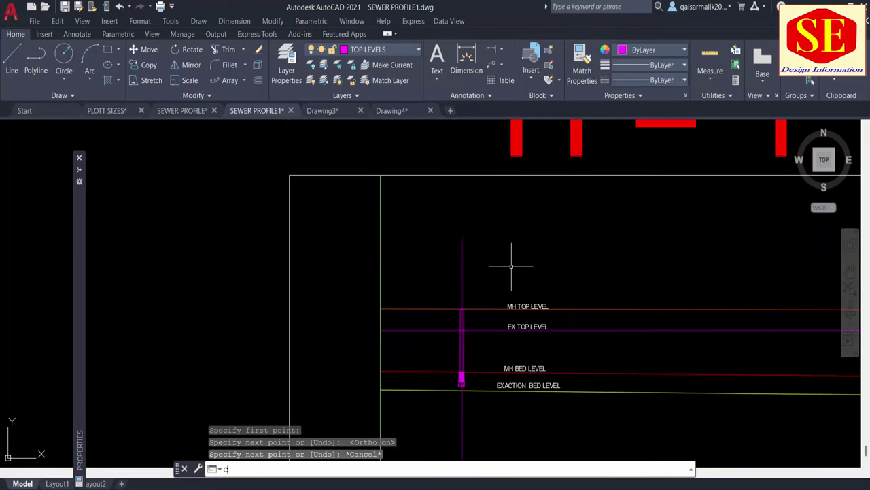
pyautogui.press('Return')
pyautogui.click(521, 307)
# Step: Copy the level label to a spot above the manhole centerline
pyautogui.press('Return')
pyautogui.click(560, 294)
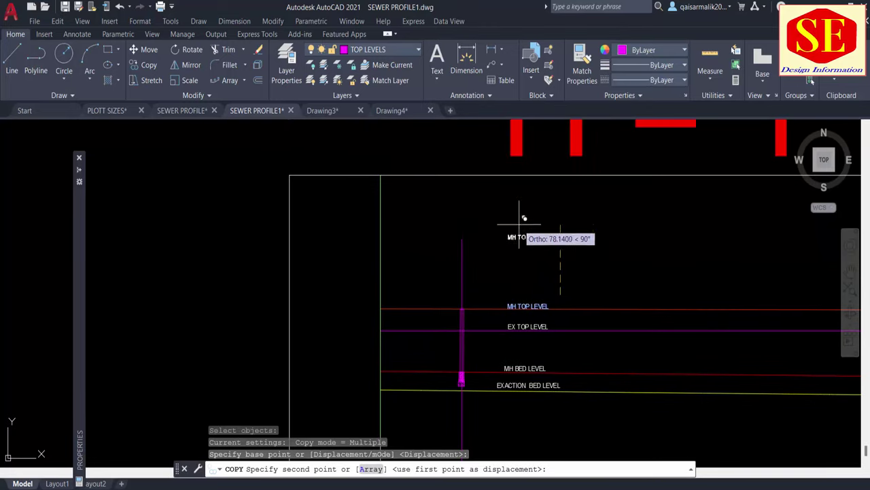
pyautogui.press('F8')
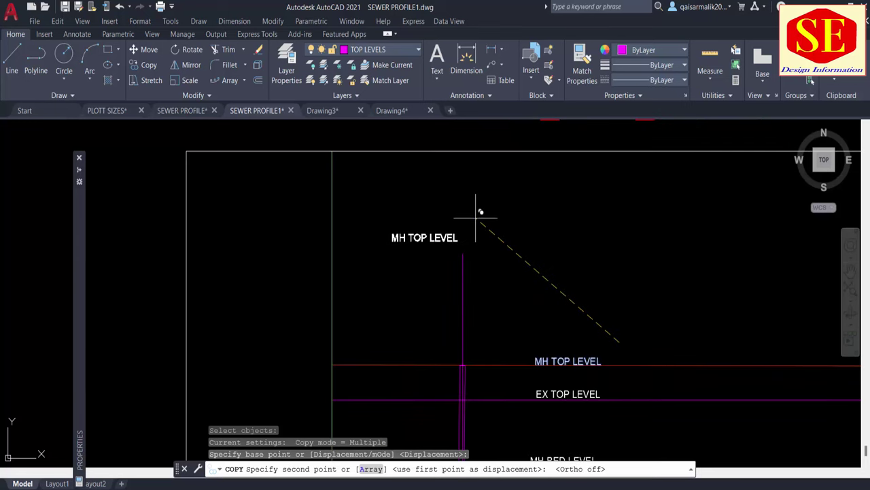
pyautogui.scroll(2, 475, 217)
pyautogui.click(527, 219)
pyautogui.press('Return')
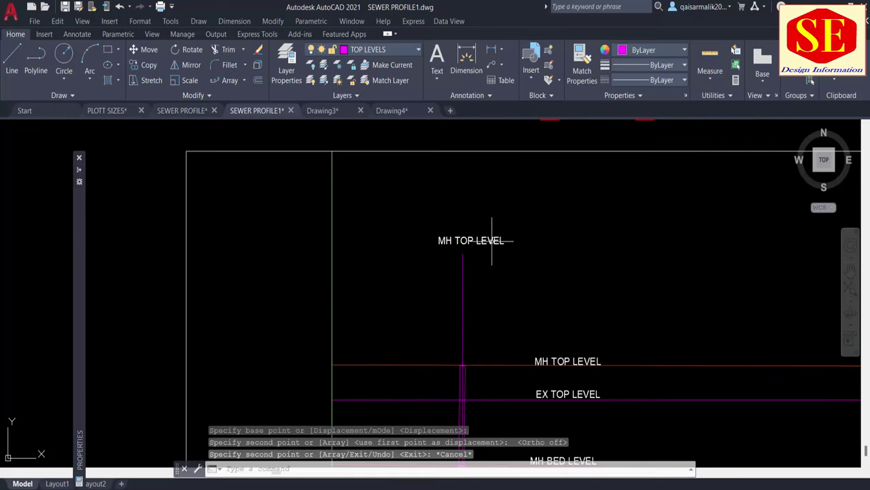
# Step: Change the copied text to MH #02 and centre it over the centerline
pyautogui.doubleClick(444, 239)
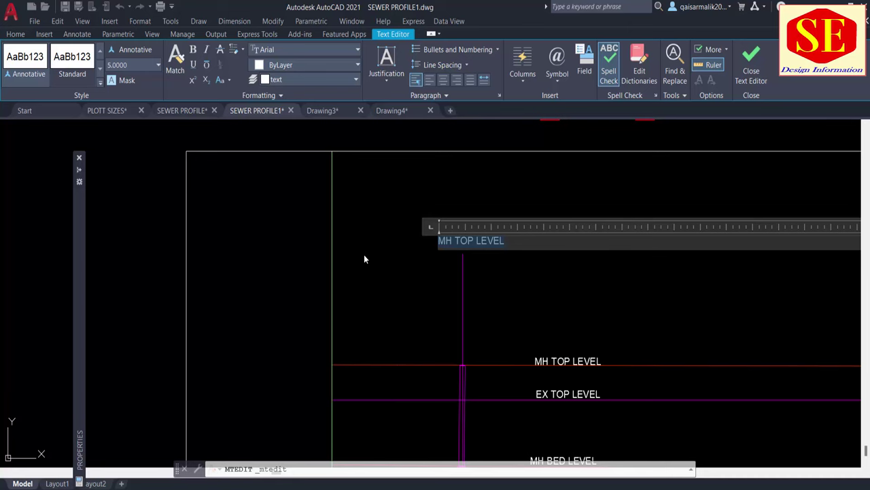
pyautogui.write('MH')
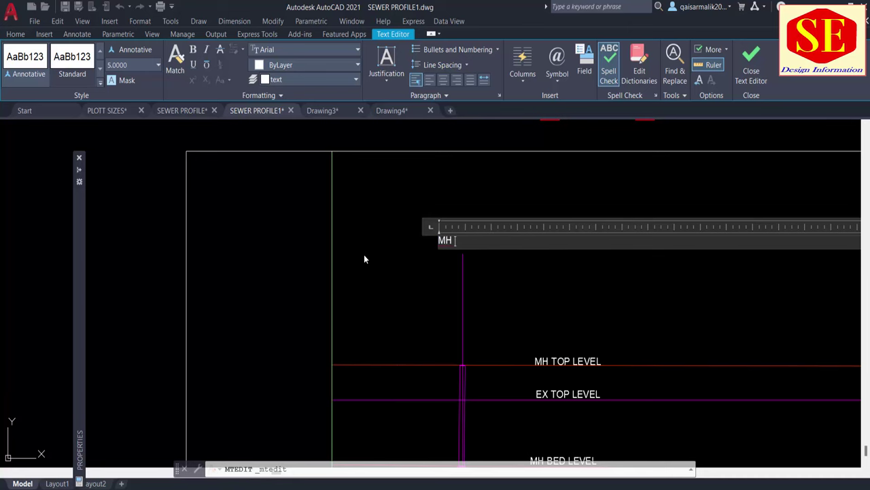
pyautogui.write(' #02')
pyautogui.press('Escape')
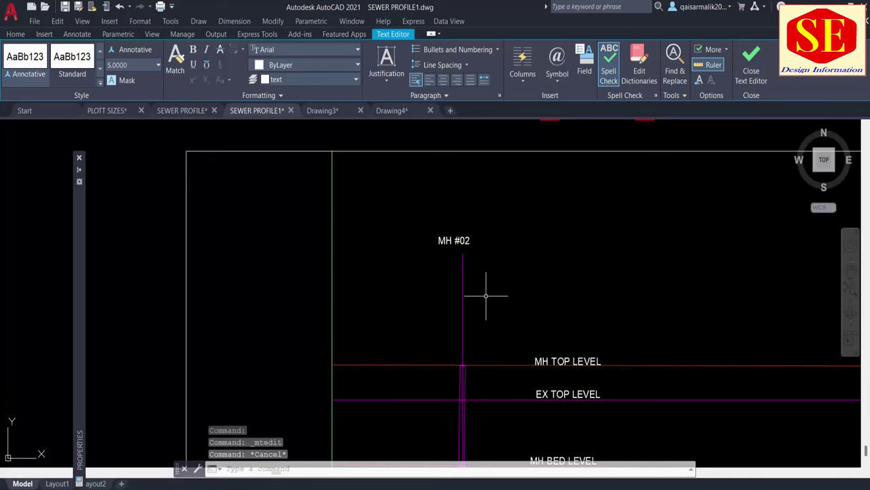
pyautogui.write('m')
pyautogui.press('Return')
pyautogui.click(459, 241)
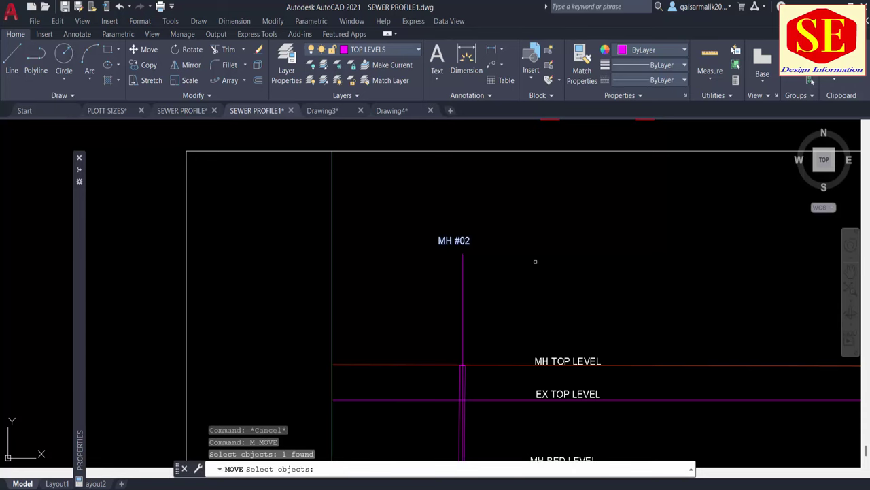
pyautogui.press('Return')
pyautogui.click(542, 249)
pyautogui.click(548, 252)
# Step: Edit the label to read MH #03 and review the manhole column and table rows
pyautogui.scroll(-2, 535, 227)
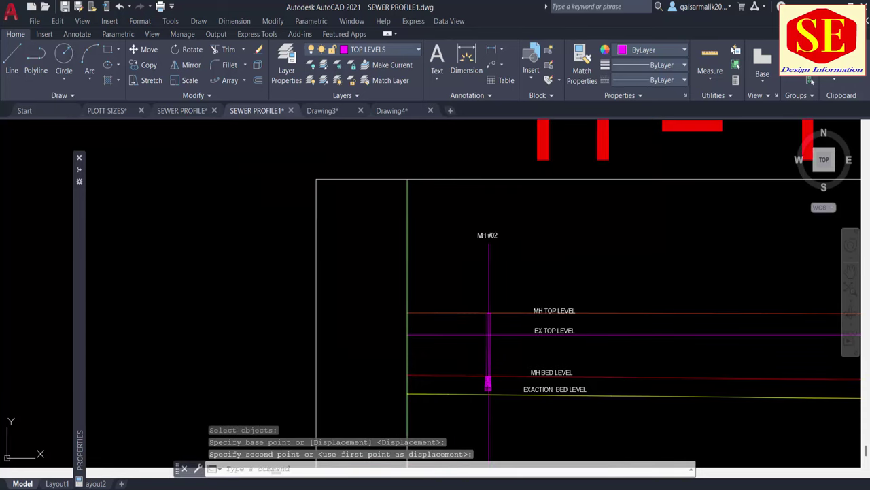
pyautogui.moveTo(508, 463); pyautogui.dragTo(482, 366, button='middle')
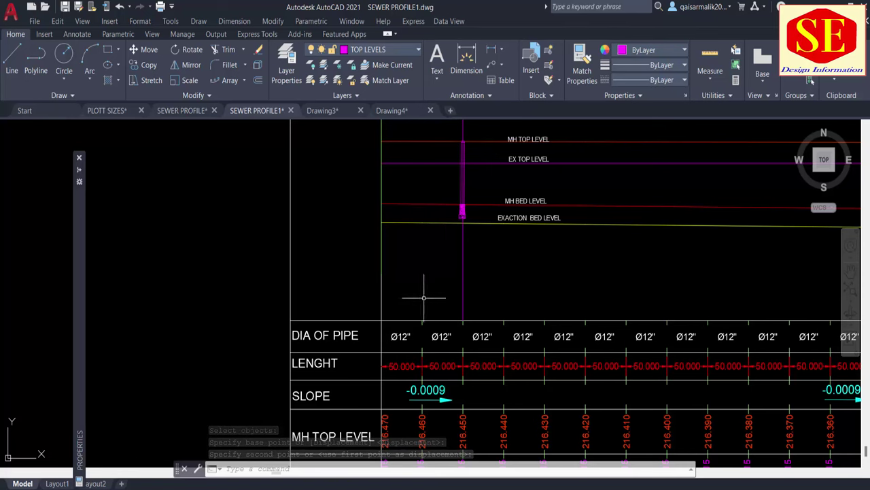
pyautogui.moveTo(462, 129); pyautogui.dragTo(470, 333, button='middle')
pyautogui.scroll(2, 472, 271)
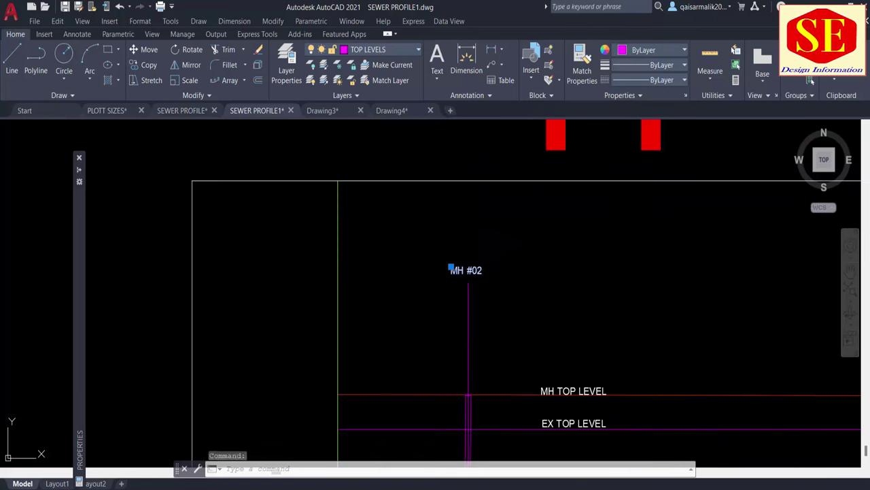
pyautogui.doubleClick(482, 270)
pyautogui.write('3')
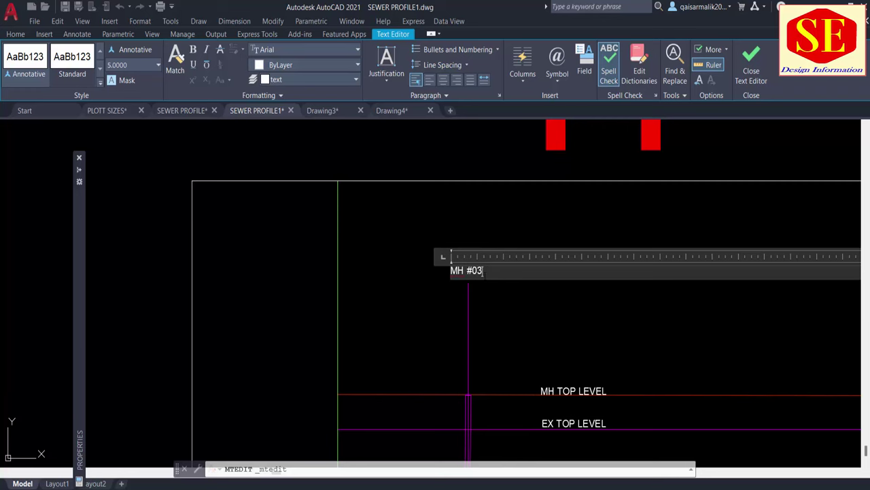
pyautogui.press('Escape')
pyautogui.moveTo(556, 295); pyautogui.dragTo(528, 142, button='middle')
pyautogui.scroll(-2, 471, 293)
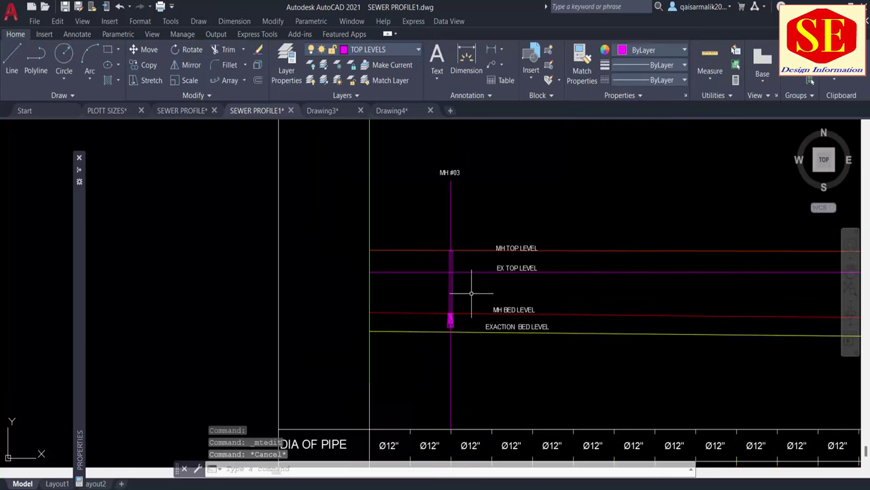
pyautogui.moveTo(471, 293); pyautogui.dragTo(463, 250, button='middle')
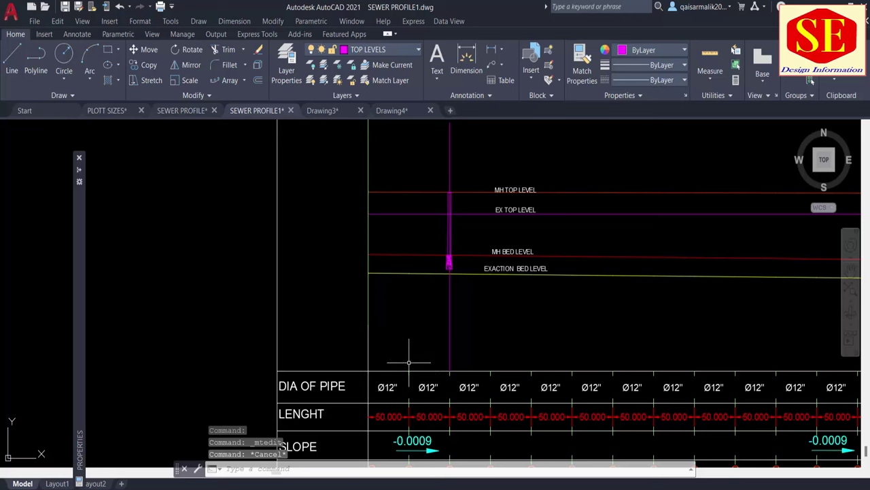
pyautogui.scroll(-2, 395, 321)
pyautogui.press('Escape')
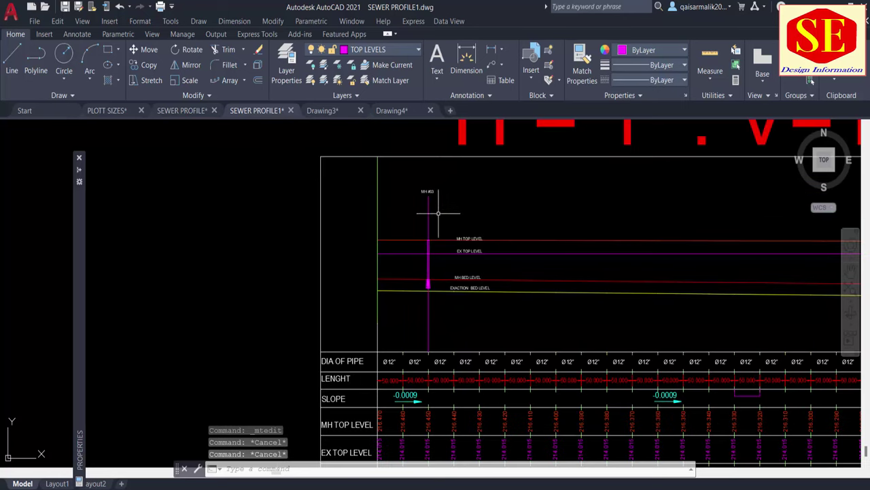
pyautogui.scroll(2, 430, 295)
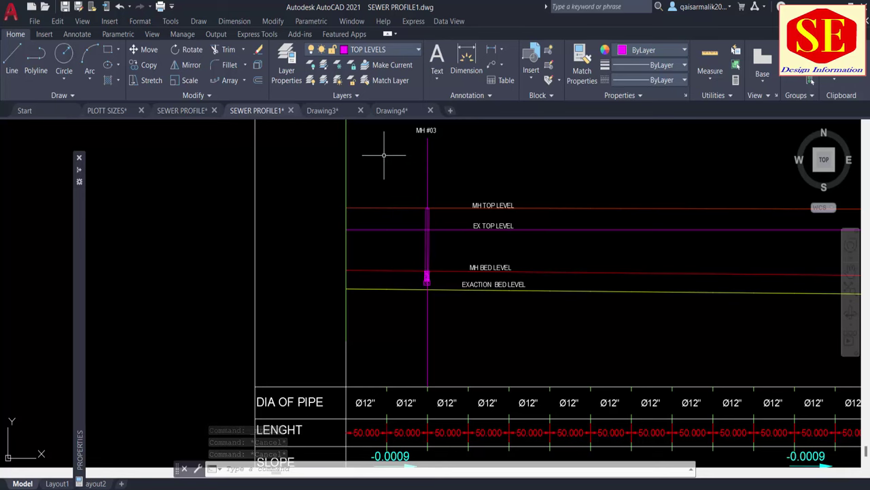
# Step: Define block MH from the manhole symbol, centerline and MH #03 label (21 objects)
pyautogui.write('B')
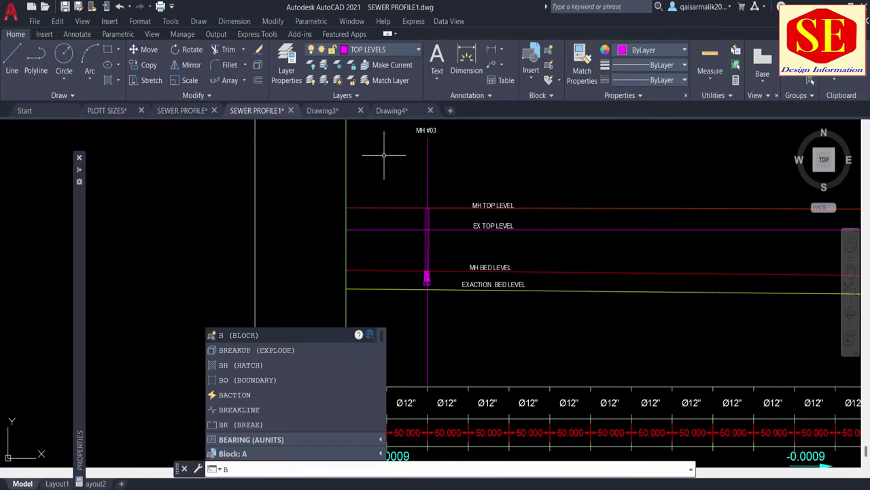
pyautogui.press('Return')
pyautogui.write('MH')
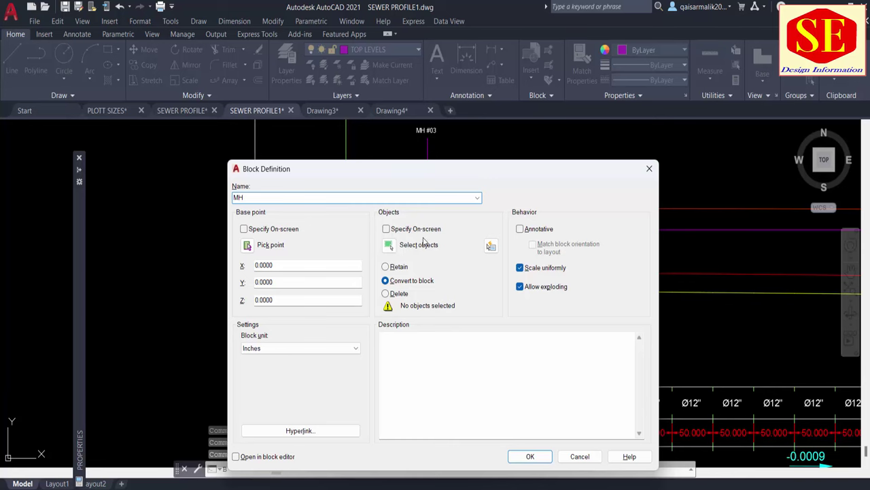
pyautogui.click(389, 244)
pyautogui.moveTo(454, 127); pyautogui.dragTo(385, 271)
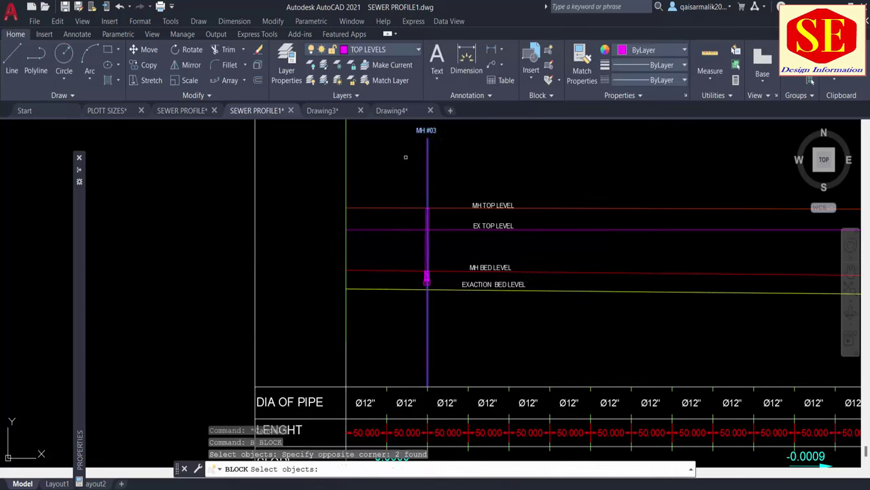
pyautogui.scroll(2, 414, 207)
pyautogui.click(412, 195)
pyautogui.click(456, 337)
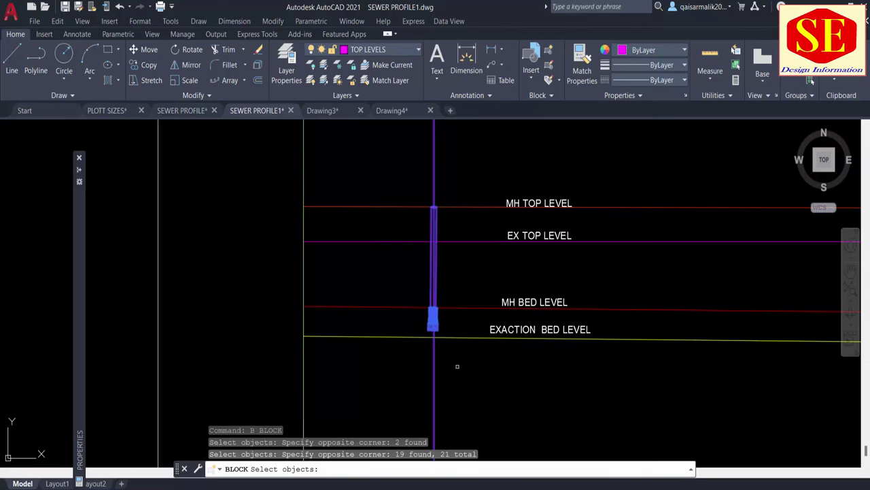
pyautogui.moveTo(456, 363); pyautogui.dragTo(449, 283, button='middle')
pyautogui.scroll(-2, 429, 243)
pyautogui.moveTo(418, 174); pyautogui.dragTo(414, 268, button='middle')
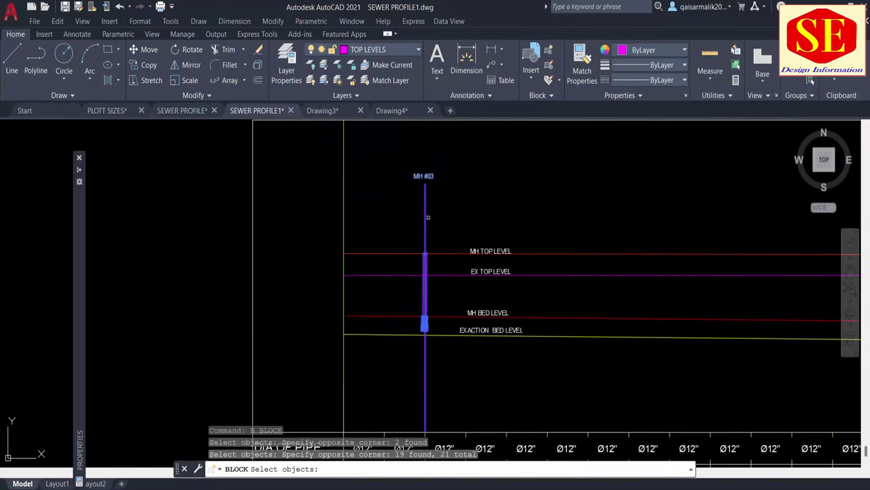
pyautogui.press('Return')
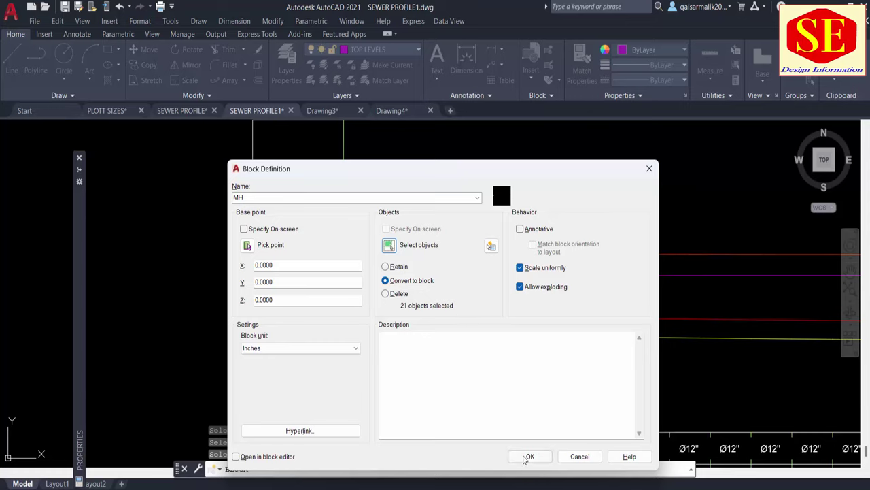
pyautogui.click(528, 457)
pyautogui.press('Escape')
# Step: Copy the MH manhole block from its centerline foot to the next station line
pyautogui.write('co')
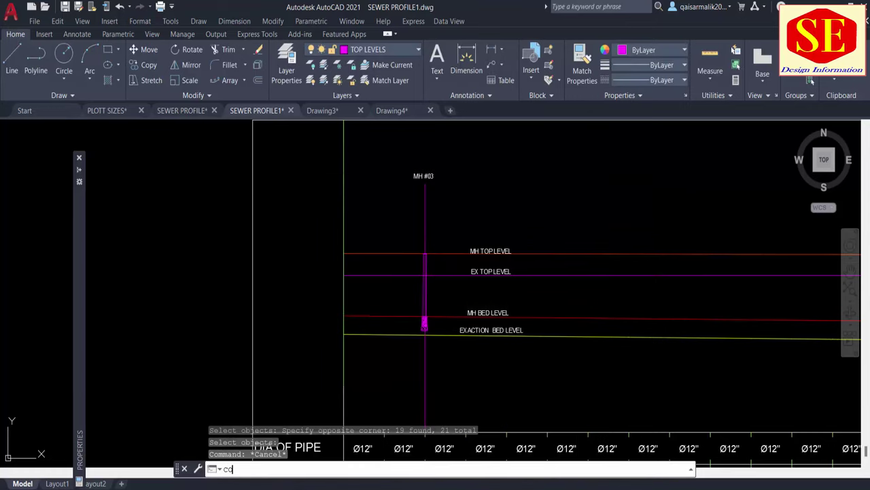
pyautogui.press('Return')
pyautogui.click(426, 233)
pyautogui.moveTo(447, 396); pyautogui.dragTo(447, 316, button='middle')
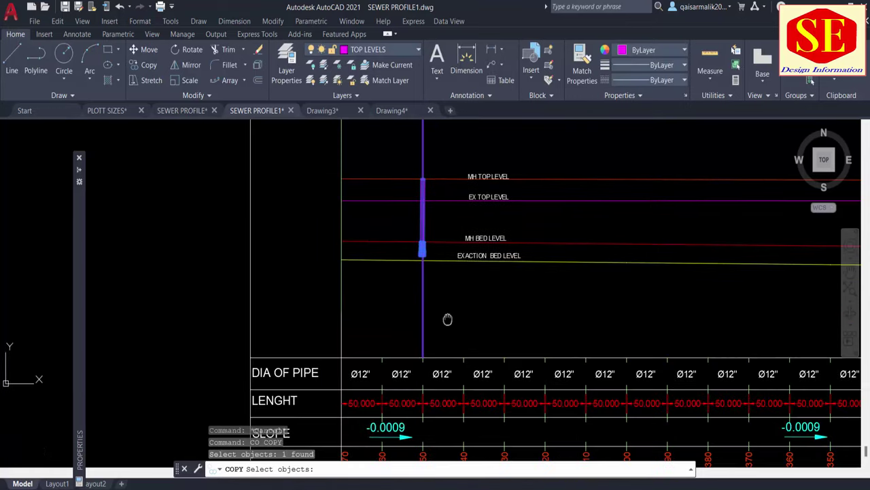
pyautogui.scroll(3, 421, 363)
pyautogui.press('Return')
pyautogui.scroll(4, 431, 377)
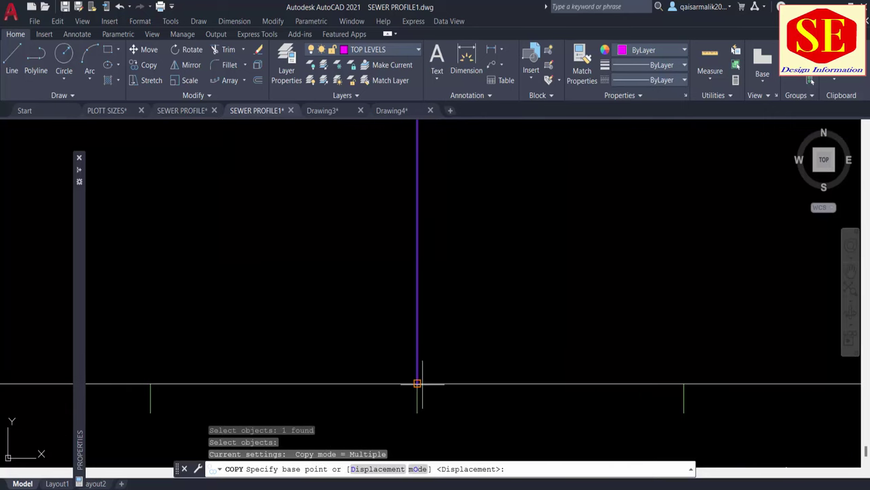
pyautogui.click(417, 383)
pyautogui.moveTo(151, 378)
pyautogui.mouseDown(button='middle')
pyautogui.moveTo(287, 361)
pyautogui.moveTo(387, 305)
pyautogui.mouseUp(button='middle')
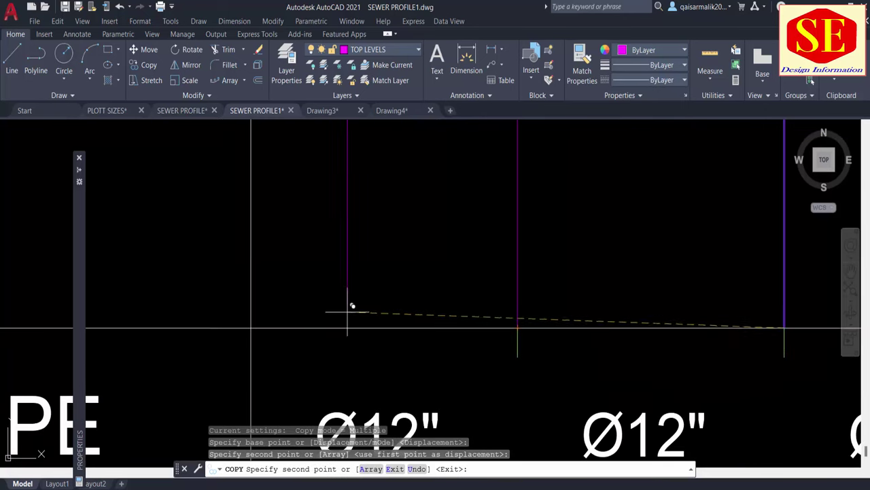
pyautogui.click(251, 327)
pyautogui.scroll(-5, 251, 327)
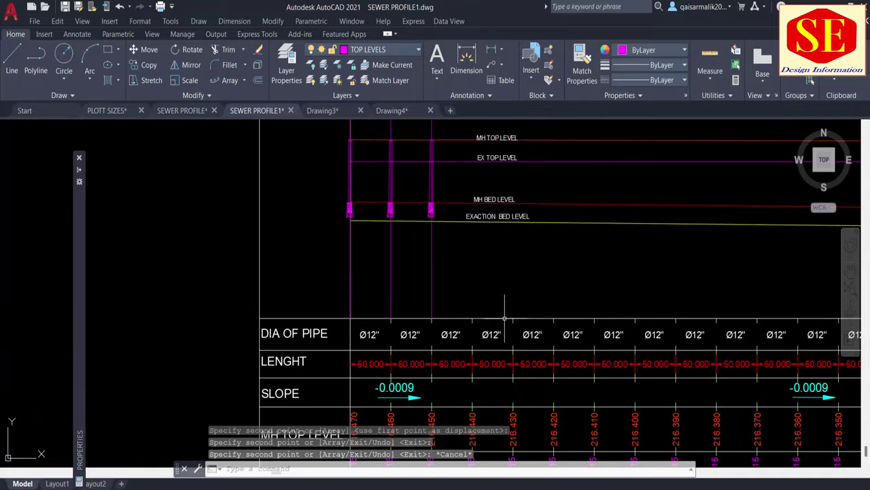
pyautogui.scroll(1, 395, 268)
pyautogui.scroll(-1, 383, 234)
pyautogui.press('Escape')
pyautogui.scroll(-2, 382, 234)
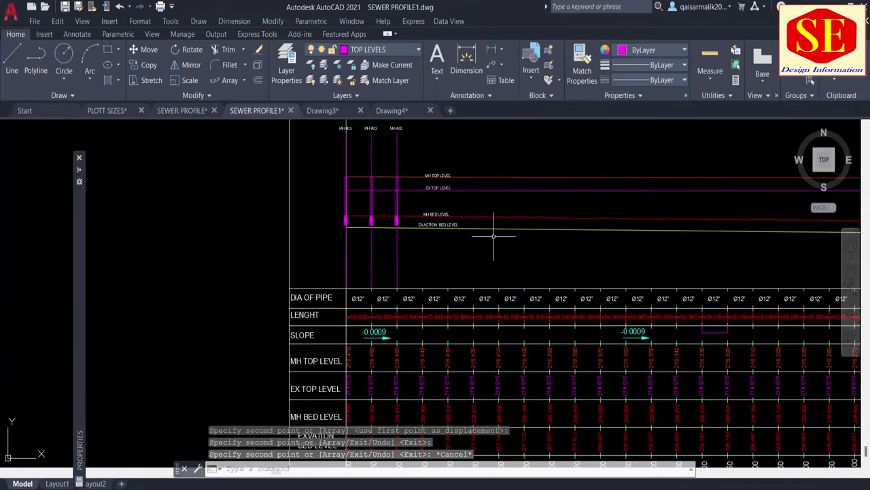
# Step: Start a copy of the manholes with a window selection, then cancel it
pyautogui.write('co')
pyautogui.press('Return')
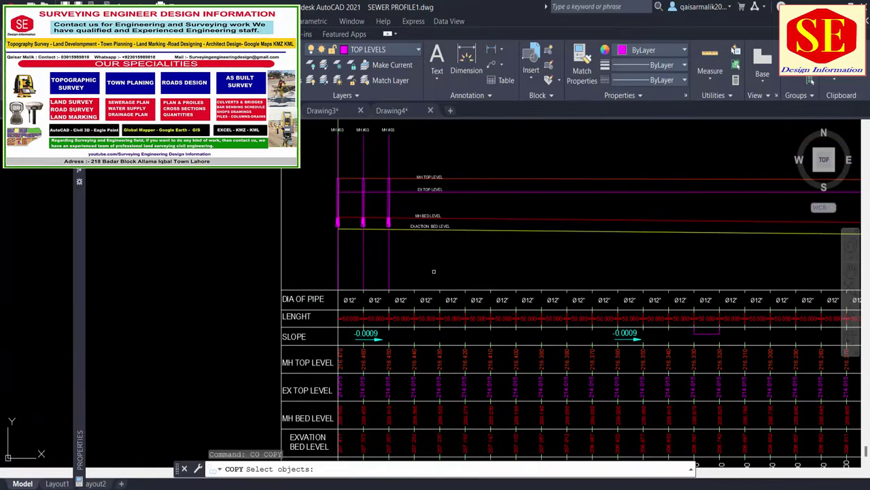
pyautogui.click(435, 240)
pyautogui.click(353, 276)
pyautogui.click(339, 277)
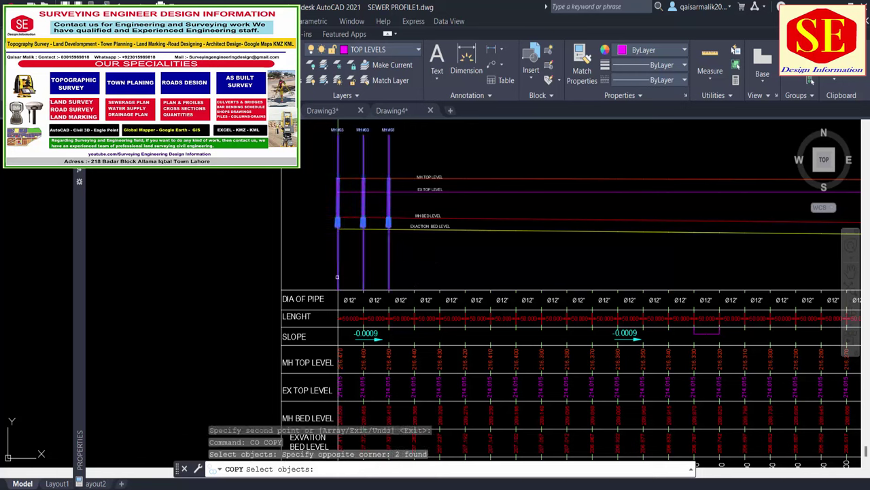
pyautogui.press('Escape')
pyautogui.press('Escape')
# Step: Copy the pair of manholes to three further pairs of stations along the profile
pyautogui.press('Return')
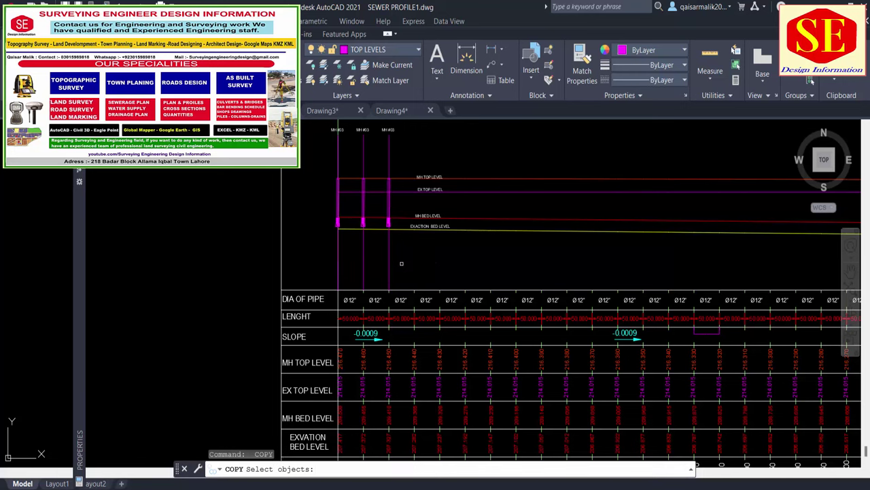
pyautogui.click(404, 259)
pyautogui.click(352, 279)
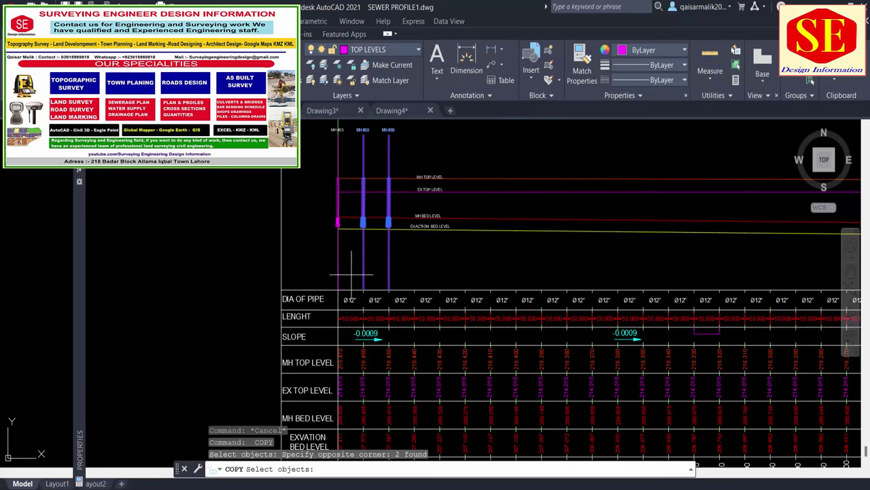
pyautogui.press('Return')
pyautogui.click(388, 289)
pyautogui.scroll(2, 393, 286)
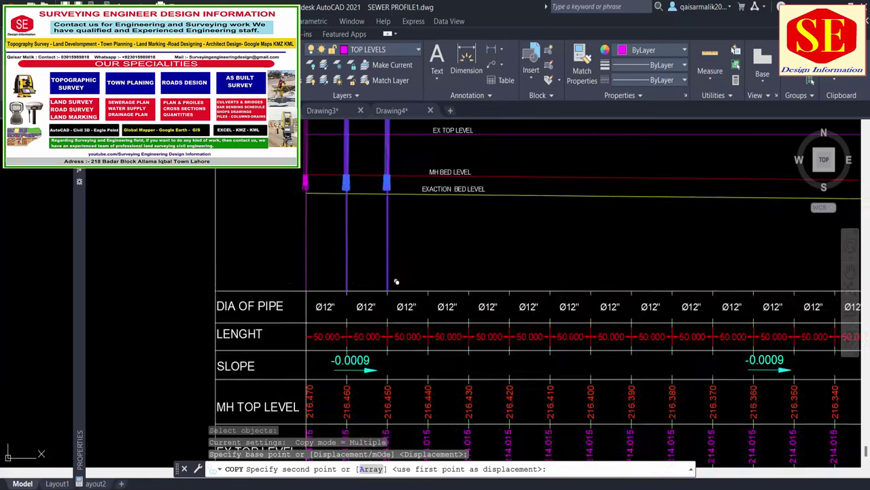
pyautogui.scroll(2, 397, 281)
pyautogui.click(474, 300)
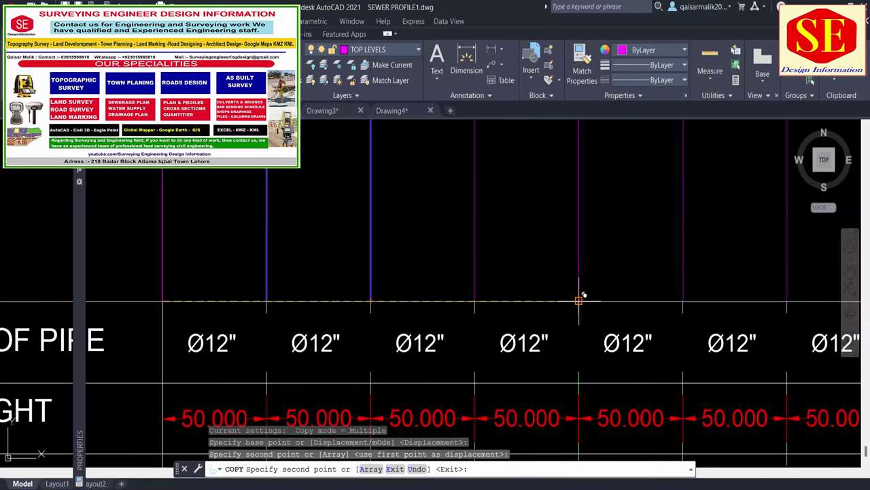
pyautogui.click(579, 300)
pyautogui.moveTo(575, 299); pyautogui.dragTo(452, 300, button='middle')
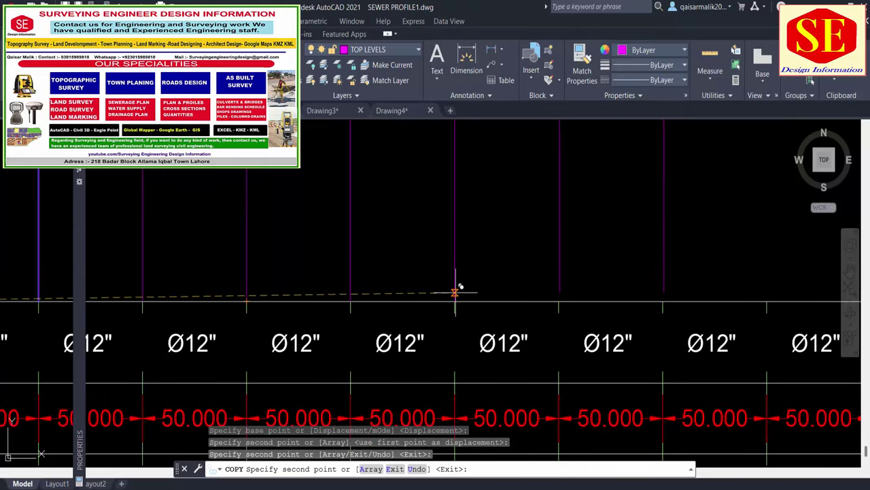
pyautogui.click(455, 292)
pyautogui.scroll(-5, 455, 292)
pyautogui.press('Escape')
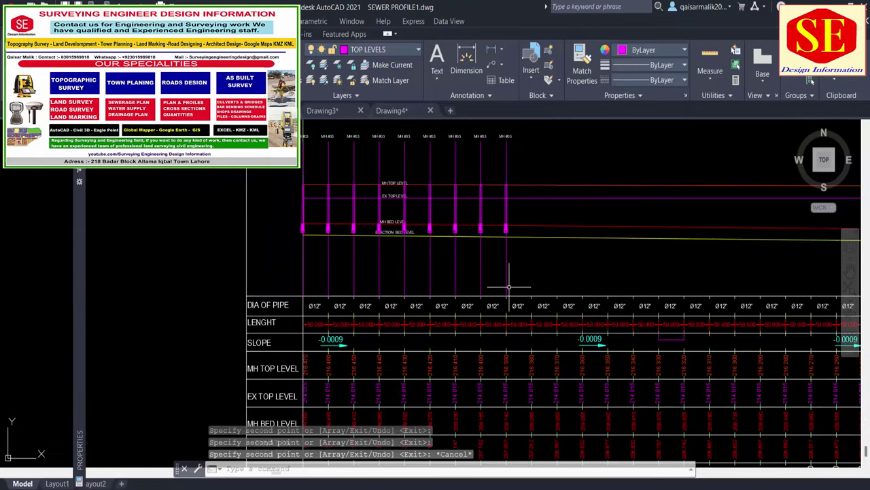
# Step: Copy all eight placed manholes further along the profile in one move
pyautogui.write('ct objects:')
pyautogui.click(532, 276)
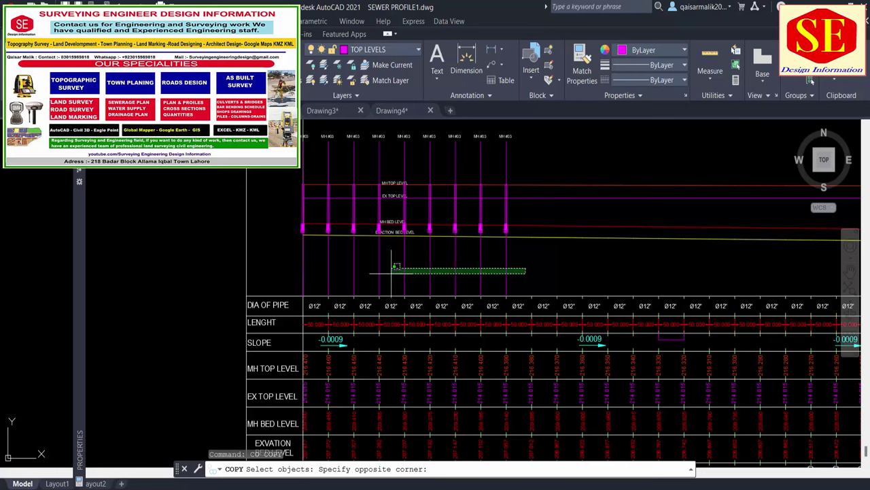
pyautogui.click(303, 269)
pyautogui.press('Return')
pyautogui.click(304, 296)
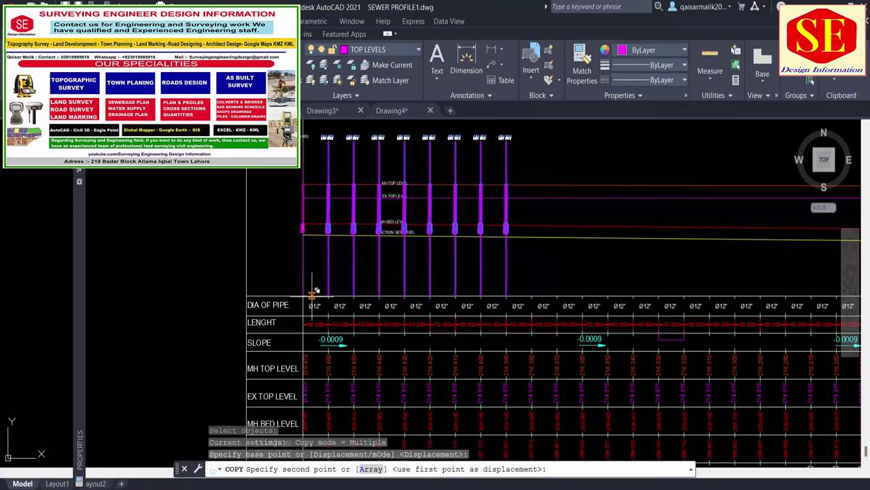
pyautogui.click(712, 287)
pyautogui.scroll(2, 419, 278)
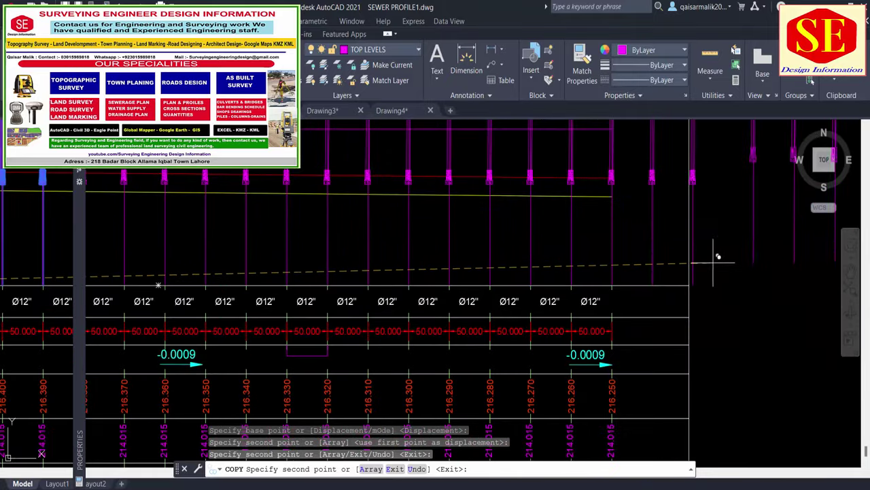
pyautogui.scroll(-2, 747, 258)
pyautogui.press('Escape')
pyautogui.scroll(-1, 684, 333)
# Step: Erase the extra manhole copy standing past the profile's end
pyautogui.click(618, 286)
pyautogui.click(605, 303)
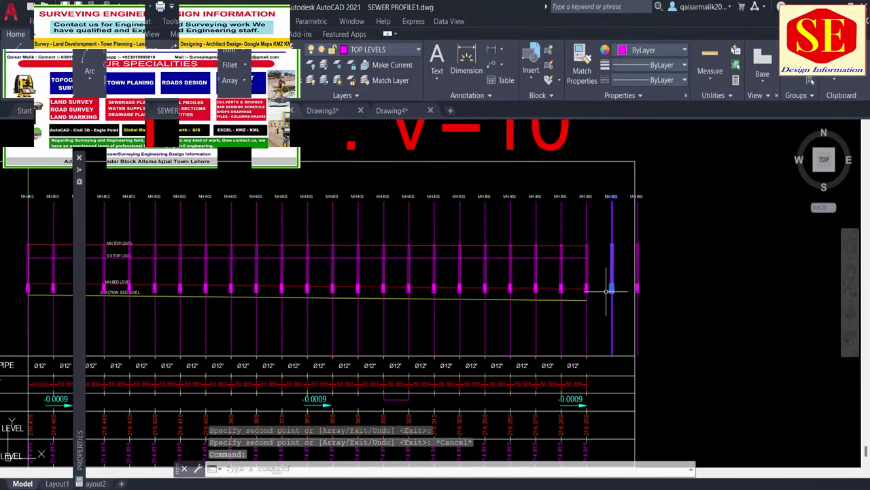
pyautogui.write('e')
pyautogui.press('Return')
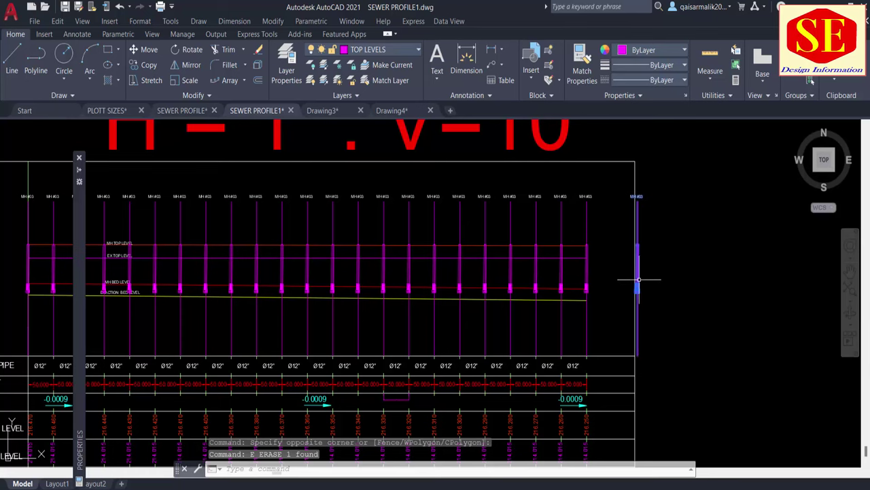
pyautogui.press('Return')
pyautogui.moveTo(564, 308); pyautogui.dragTo(634, 275, button='middle')
pyautogui.scroll(2, 249, 195)
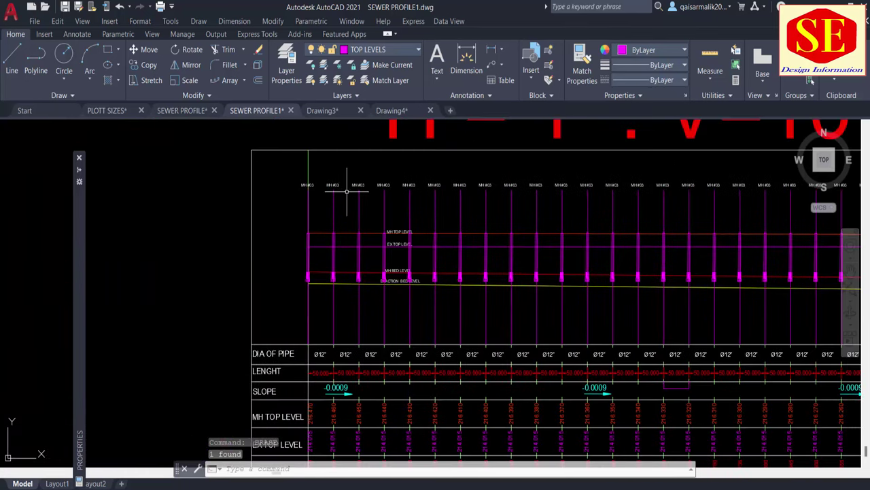
pyautogui.scroll(2, 236, 177)
# Step: Explode the first manhole block with X and open its MH #03 label for editing
pyautogui.click(253, 175)
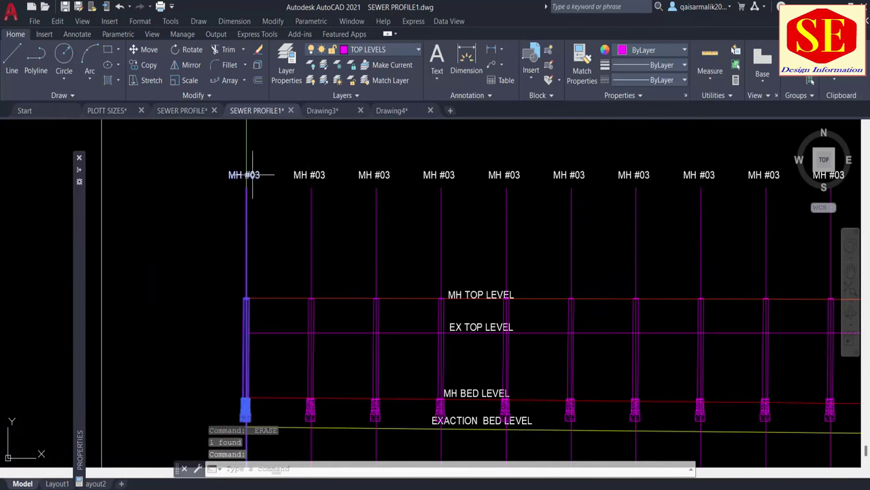
pyautogui.write('x')
pyautogui.press('Return')
pyautogui.doubleClick(250, 174)
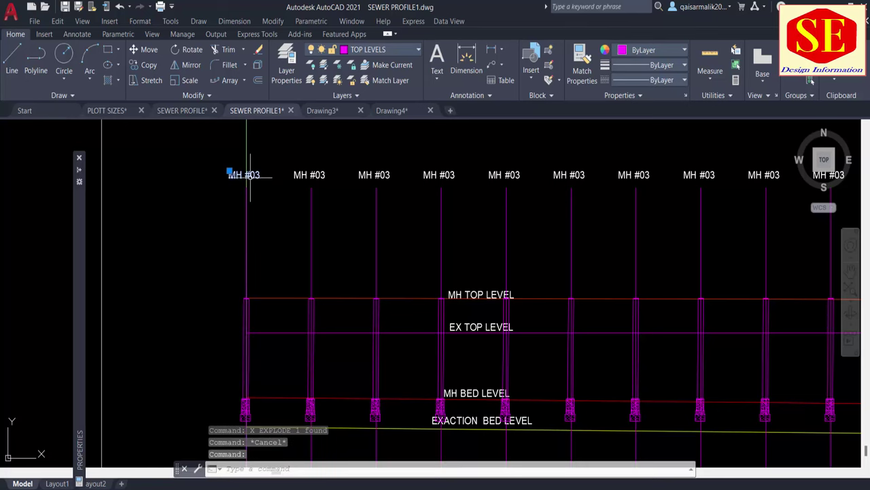
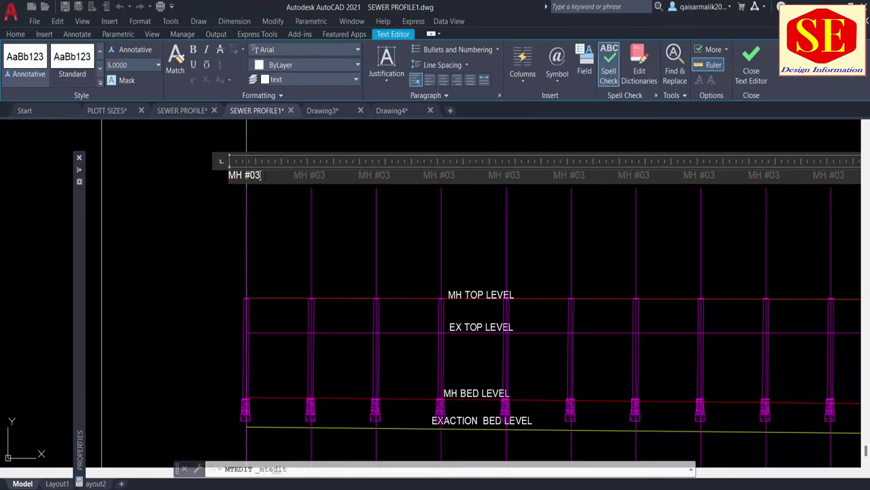
# Step: Finish the MH #01 label, then explode the second manhole block and relabel it MH #02
pyautogui.click(284, 191)
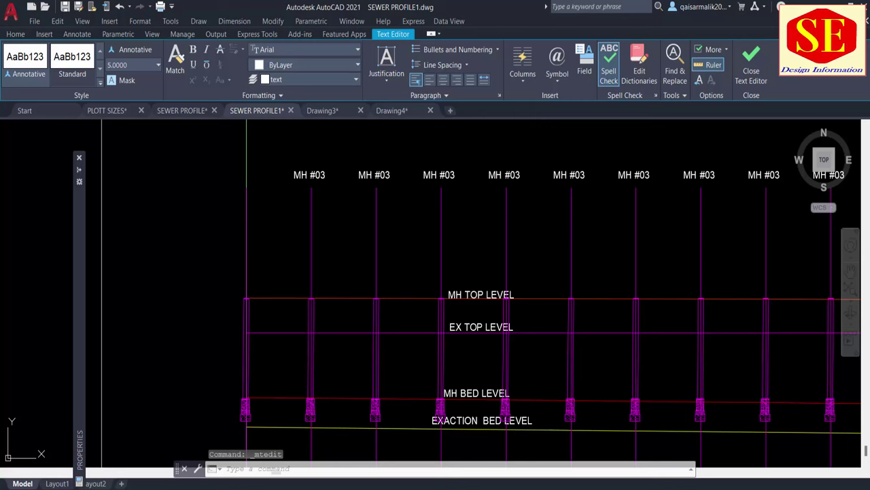
pyautogui.doubleClick(317, 178)
pyautogui.press('Escape')
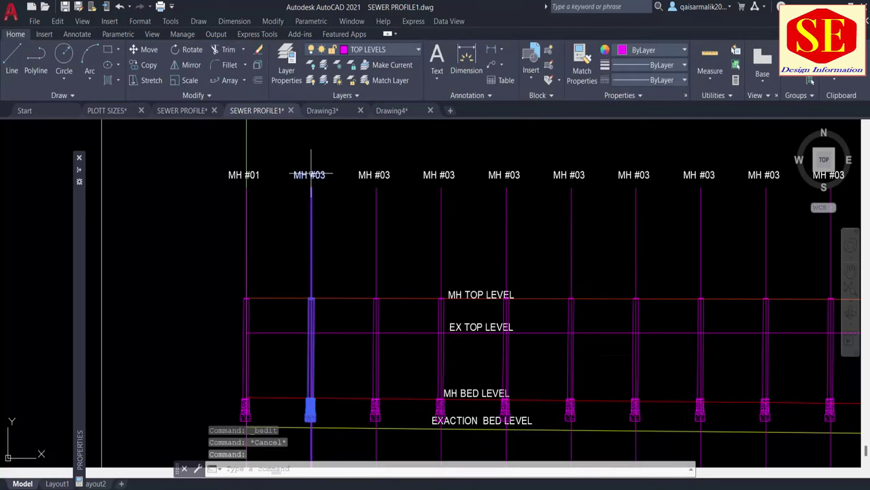
pyautogui.write('x')
pyautogui.press('Return')
pyautogui.doubleClick(311, 175)
pyautogui.write('2')
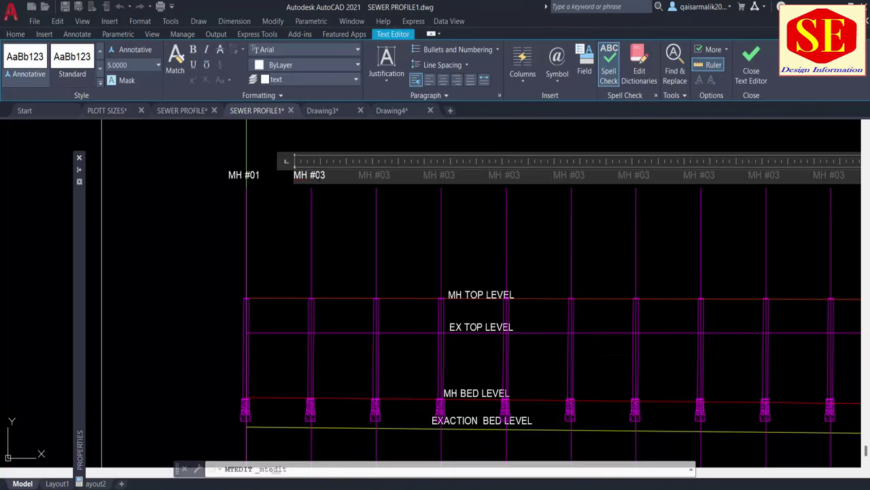
pyautogui.click(346, 181)
# Step: Explode the next manhole block with X and renumber its label in sequence
pyautogui.click(434, 175)
pyautogui.write('x')
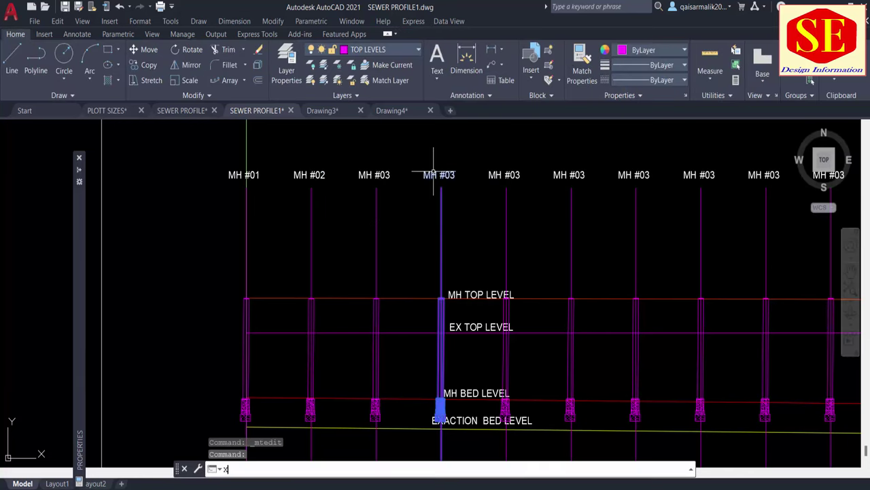
pyautogui.press('Return')
pyautogui.doubleClick(435, 175)
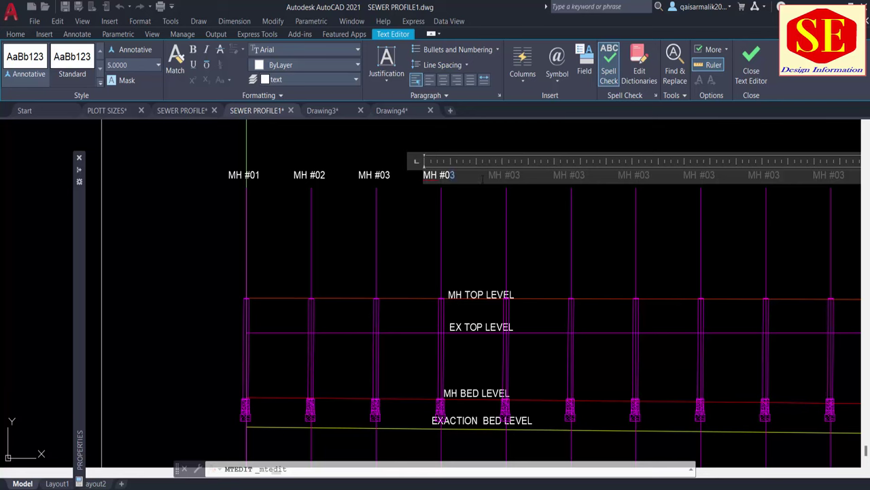
pyautogui.write('4')
pyautogui.click(488, 217)
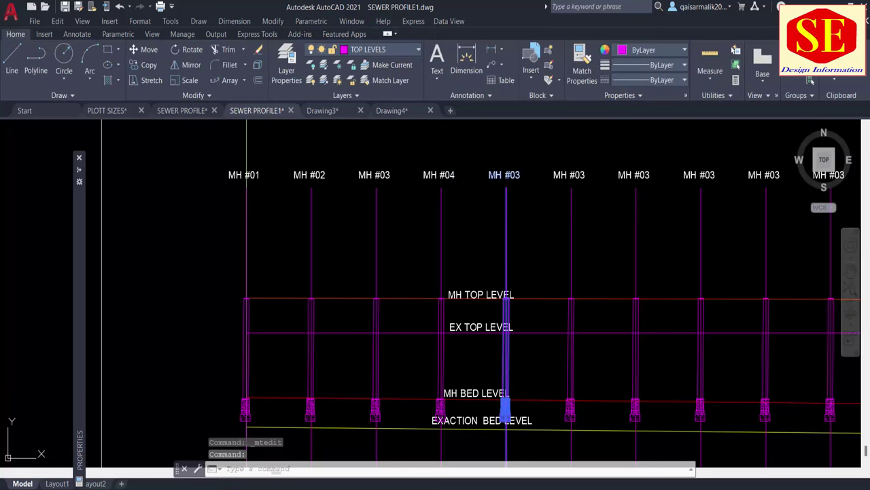
# Step: Explode the fifth manhole block and relabel it MH #05
pyautogui.doubleClick(510, 174)
pyautogui.press('Escape')
pyautogui.click(517, 174)
pyautogui.write('x')
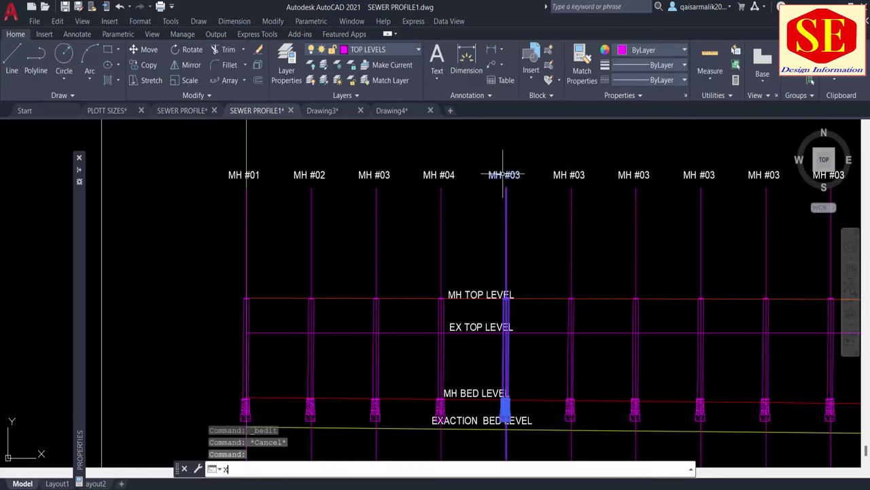
pyautogui.press('Return')
pyautogui.doubleClick(507, 175)
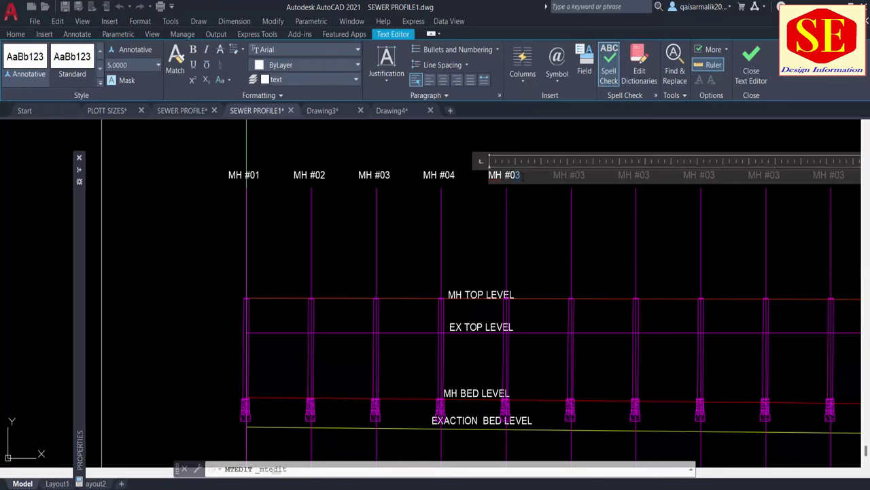
pyautogui.write('5')
pyautogui.click(541, 220)
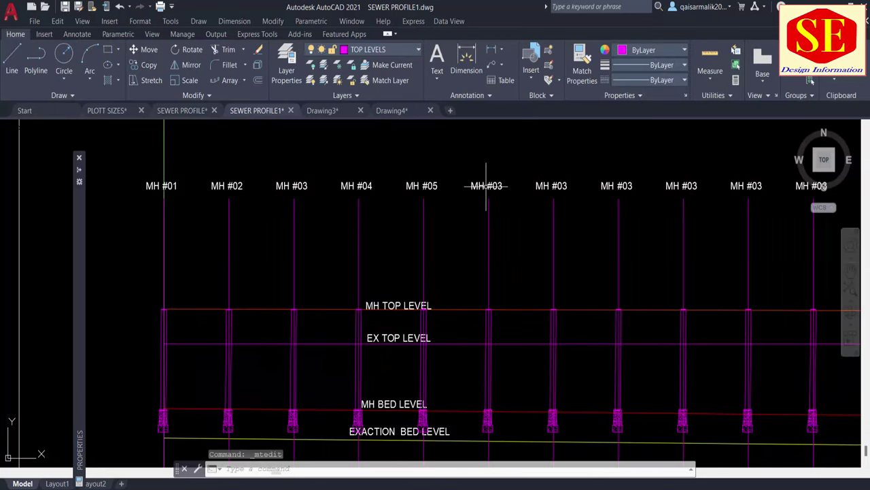
pyautogui.click(486, 185)
# Step: Explode all remaining manhole blocks in one crossing selection with X
pyautogui.scroll(-5, 483, 234)
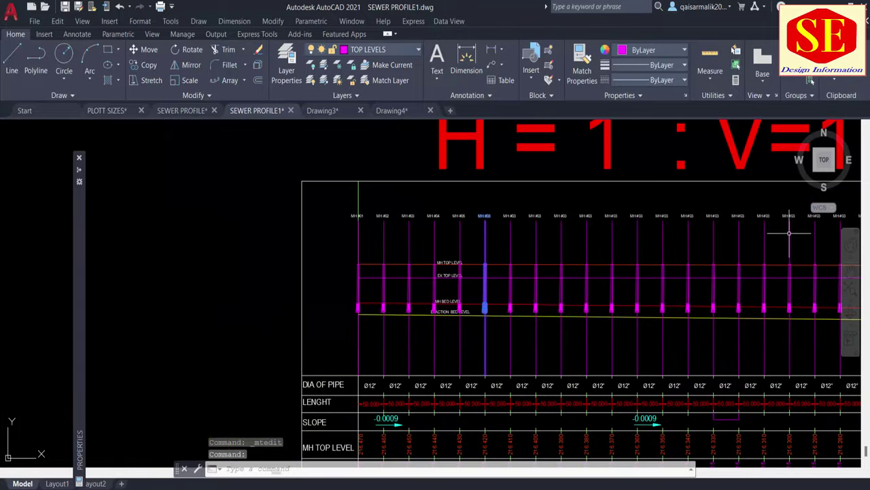
pyautogui.moveTo(790, 233); pyautogui.dragTo(560, 232, button='middle')
pyautogui.click(726, 257)
pyautogui.click(267, 211)
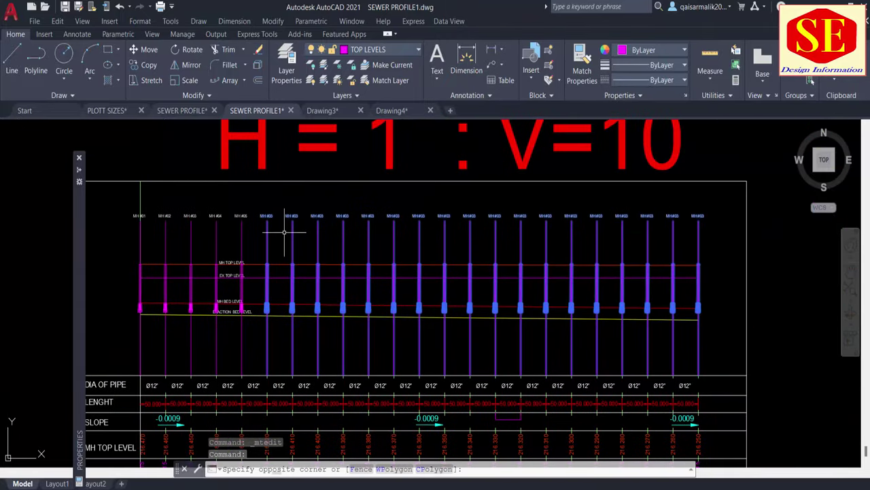
pyautogui.write('x')
pyautogui.press('Return')
pyautogui.scroll(5, 279, 221)
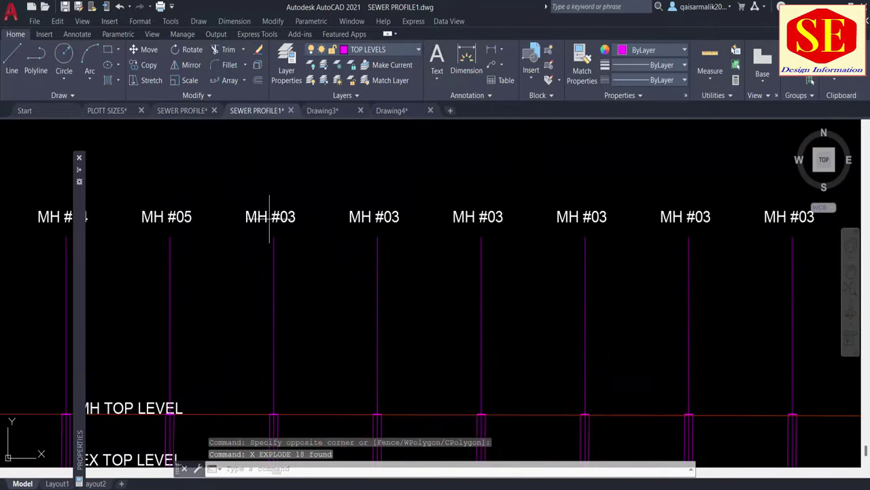
# Step: Relabel the next manholes MH #06, MH #07, MH #08 and MH #10
pyautogui.doubleClick(282, 217)
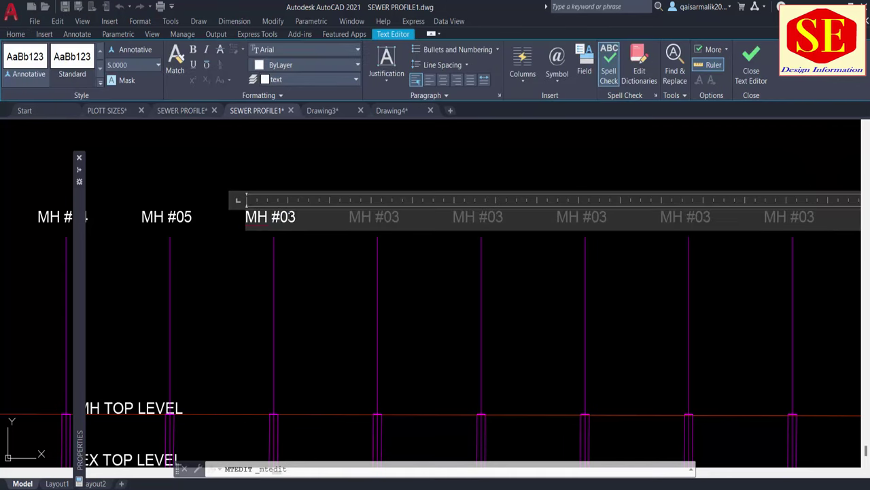
pyautogui.write('6')
pyautogui.click(296, 236)
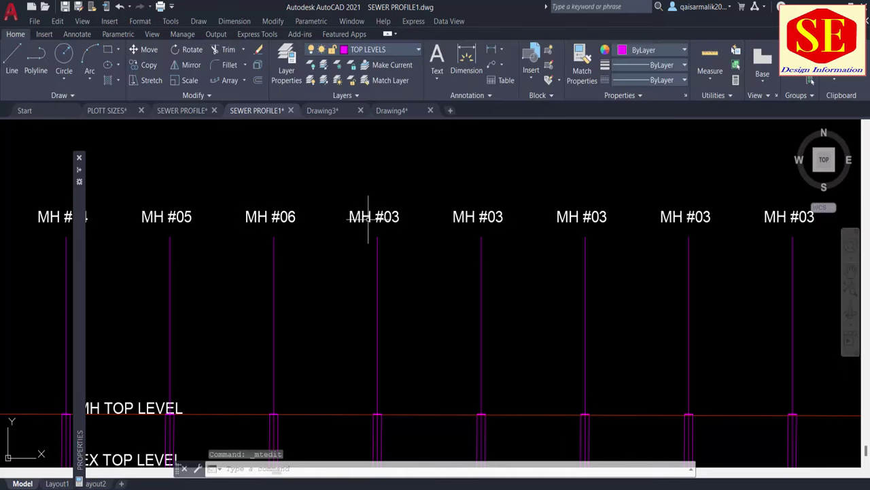
pyautogui.doubleClick(357, 215)
pyautogui.write('7')
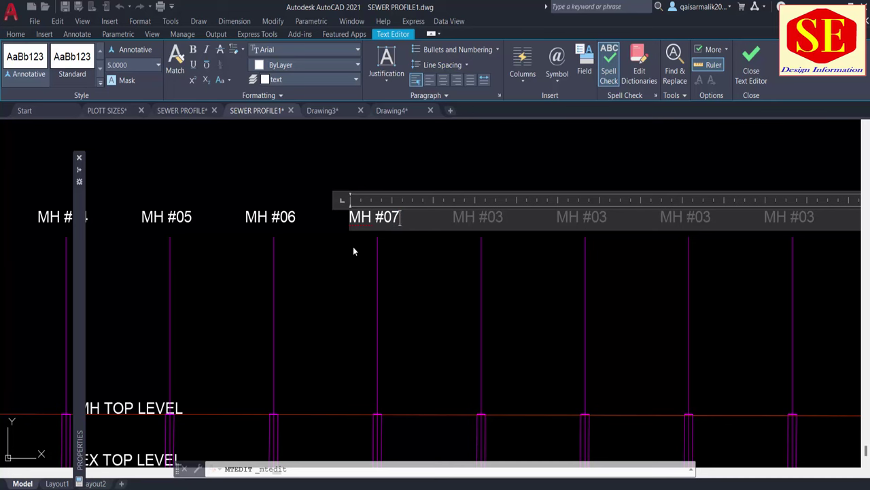
pyautogui.click(416, 285)
pyautogui.doubleClick(469, 215)
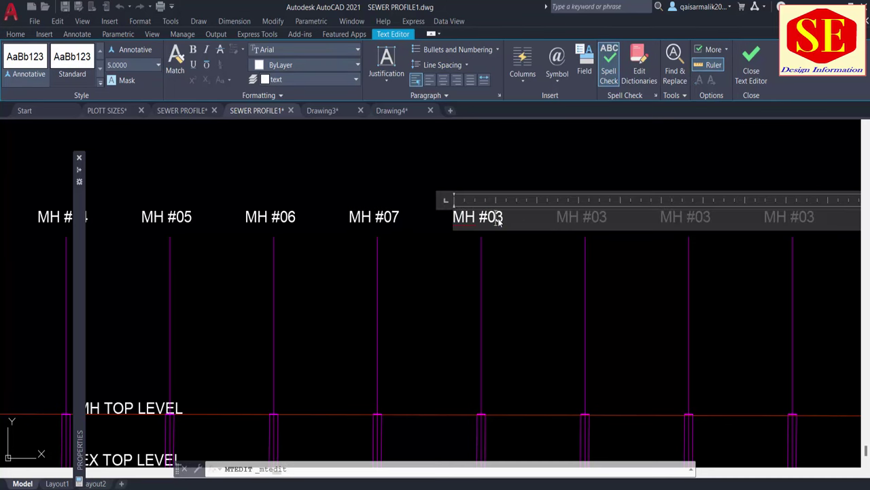
pyautogui.write('8')
pyautogui.doubleClick(463, 183)
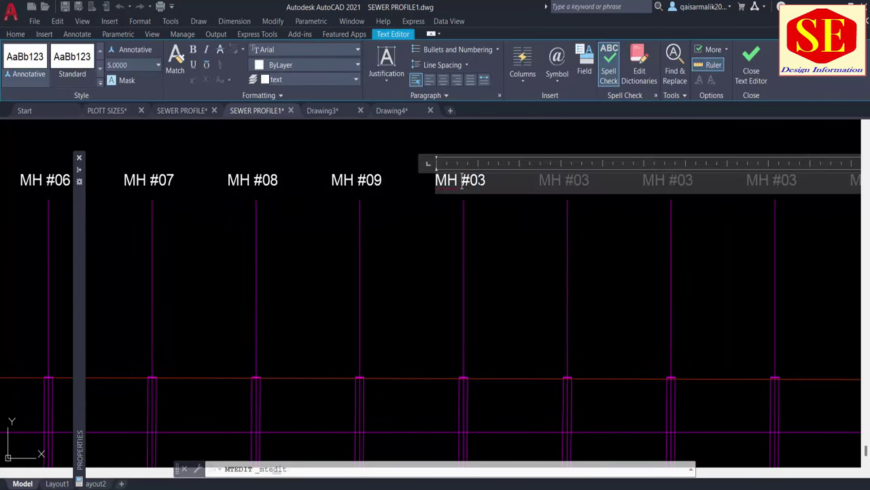
pyautogui.write('10')
pyautogui.click(561, 170)
# Step: Renumber the following manhole labels MH #11 through MH #15
pyautogui.doubleClick(575, 179)
pyautogui.write('11')
pyautogui.click(505, 204)
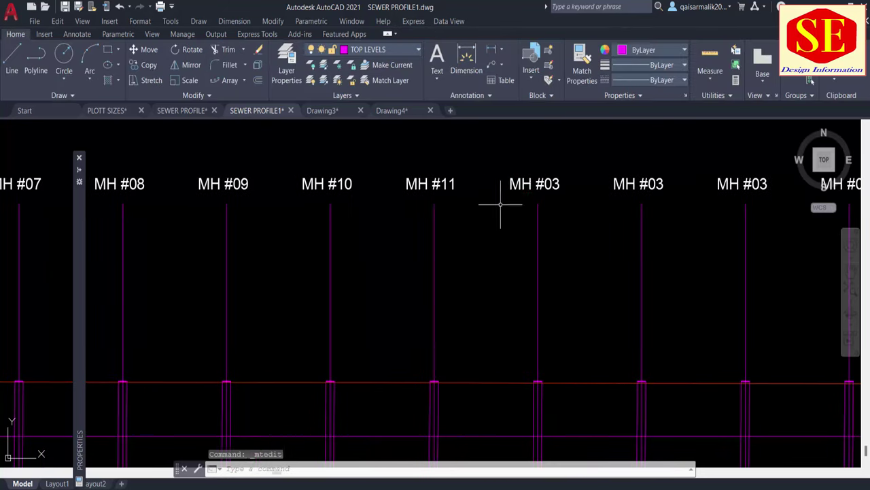
pyautogui.doubleClick(551, 184)
pyautogui.write('12')
pyautogui.click(612, 225)
pyautogui.doubleClick(641, 184)
pyautogui.write('13')
pyautogui.click(680, 252)
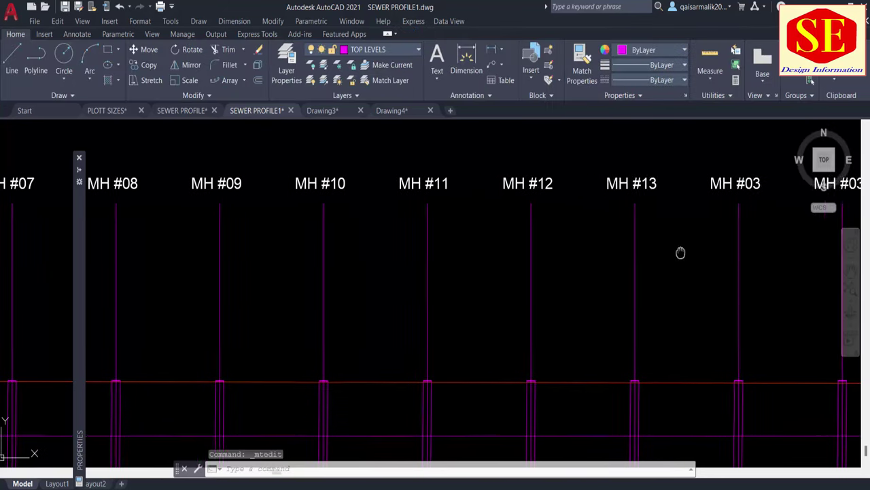
pyautogui.doubleClick(734, 184)
pyautogui.click(583, 242)
pyautogui.doubleClick(614, 179)
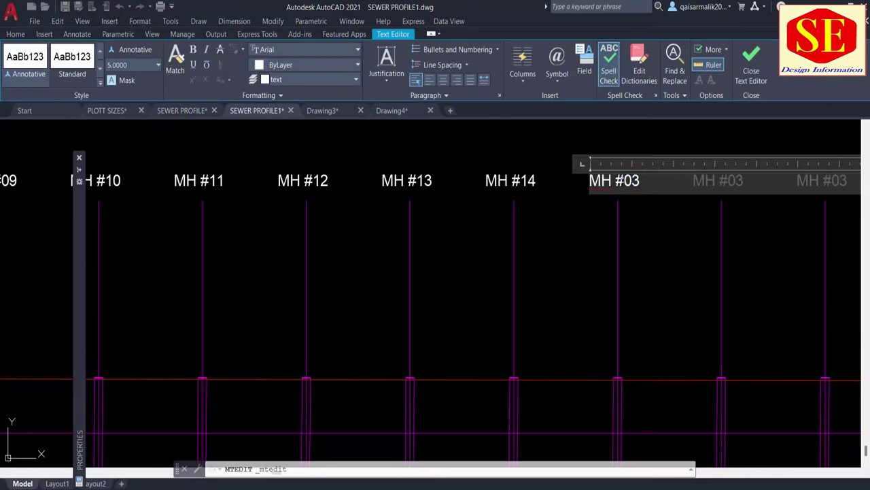
pyautogui.write('15')
pyautogui.click(646, 218)
# Step: Renumber the next three manhole labels MH #16, MH #17 and MH #18
pyautogui.doubleClick(435, 193)
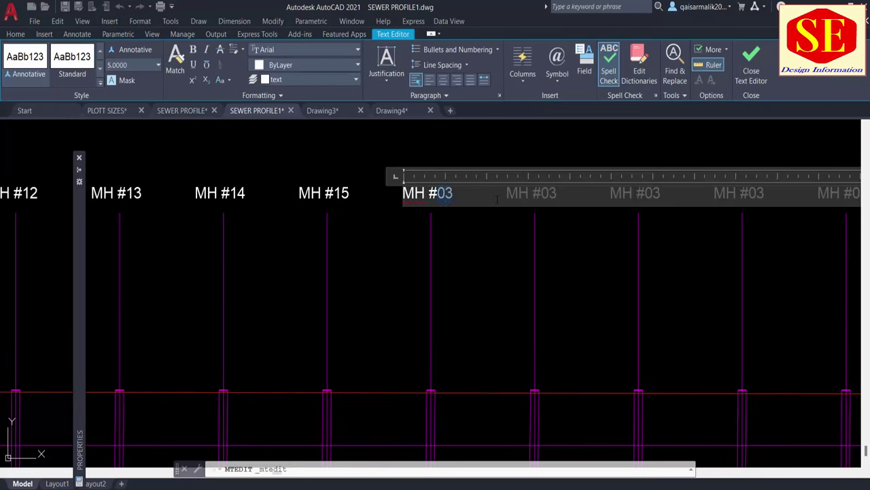
pyautogui.write('16')
pyautogui.click(612, 143)
pyautogui.doubleClick(531, 192)
pyautogui.write('17')
pyautogui.doubleClick(635, 193)
pyautogui.write('18')
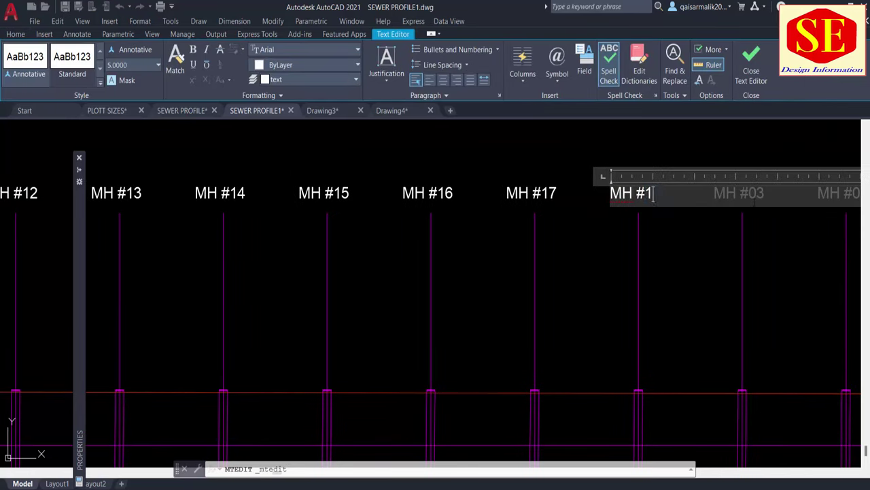
pyautogui.click(739, 231)
# Step: Renumber the remaining labels MH #19, MH #20, MH #22 and MH #23, reaching the last one
pyautogui.moveTo(739, 231); pyautogui.dragTo(265, 245, button='middle')
pyautogui.doubleClick(243, 200)
pyautogui.write('19')
pyautogui.click(345, 163)
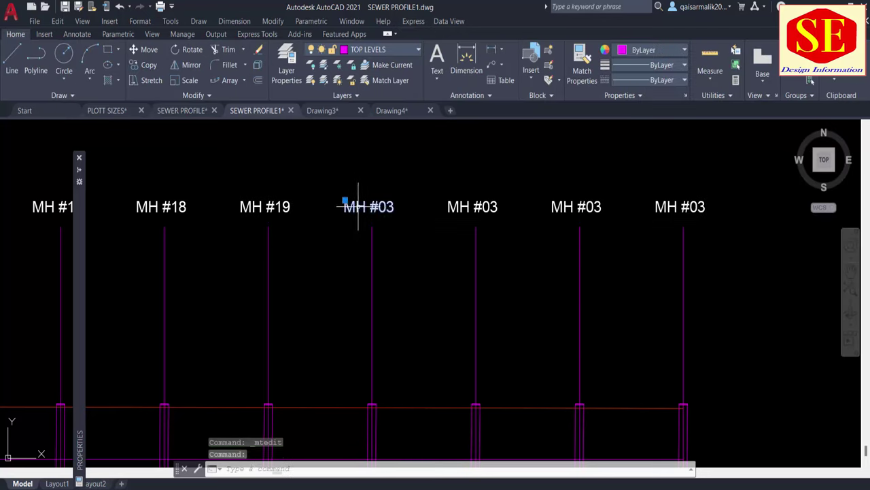
pyautogui.doubleClick(345, 198)
pyautogui.write('20')
pyautogui.click(431, 219)
pyautogui.doubleClick(488, 207)
pyautogui.write('22')
pyautogui.click(567, 204)
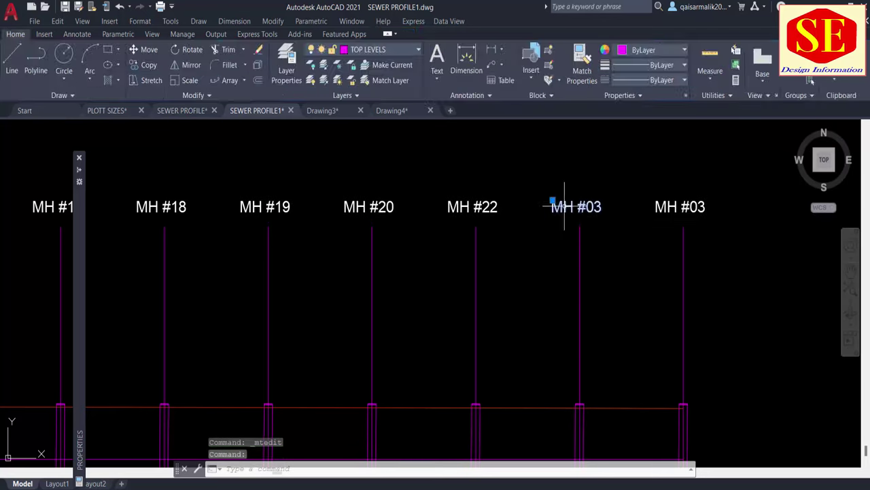
pyautogui.doubleClick(592, 207)
pyautogui.write('23')
pyautogui.click(662, 223)
pyautogui.doubleClick(679, 206)
# Step: Finish the last manhole label as MH #24
pyautogui.write('24')
pyautogui.click(641, 223)
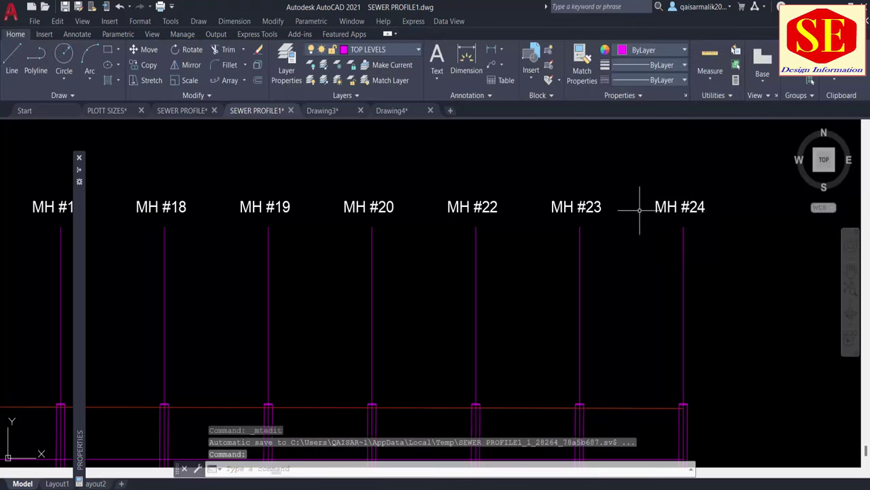
pyautogui.scroll(-5, 481, 220)
pyautogui.scroll(3, 278, 233)
pyautogui.scroll(2, 169, 208)
pyautogui.scroll(2, 350, 214)
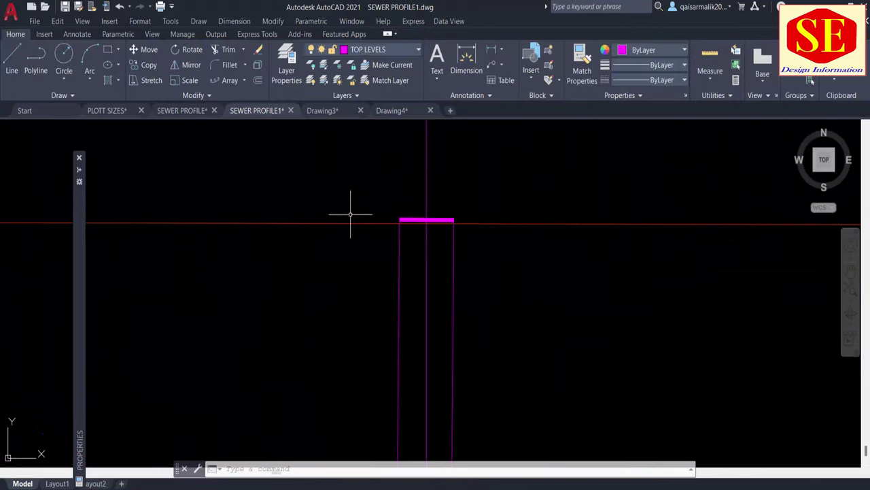
pyautogui.scroll(-3, 383, 190)
# Step: Move a manhole shaft so its top sits on the MH TOP LEVEL line
pyautogui.write('m')
pyautogui.press('Return')
pyautogui.scroll(4, 383, 190)
pyautogui.scroll(6, 395, 220)
pyautogui.scroll(-6, 400, 206)
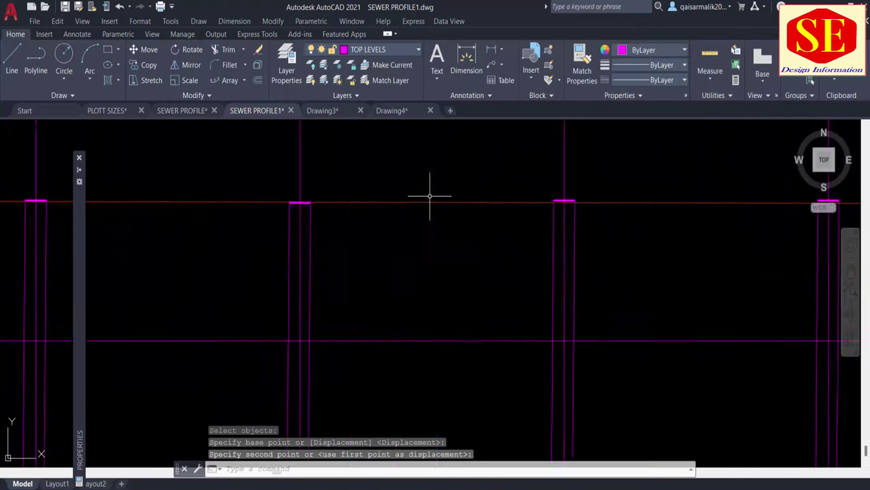
pyautogui.scroll(-4, 428, 194)
pyautogui.click(522, 184)
pyautogui.click(581, 408)
pyautogui.press('Return')
pyautogui.click(560, 146)
pyautogui.click(470, 174)
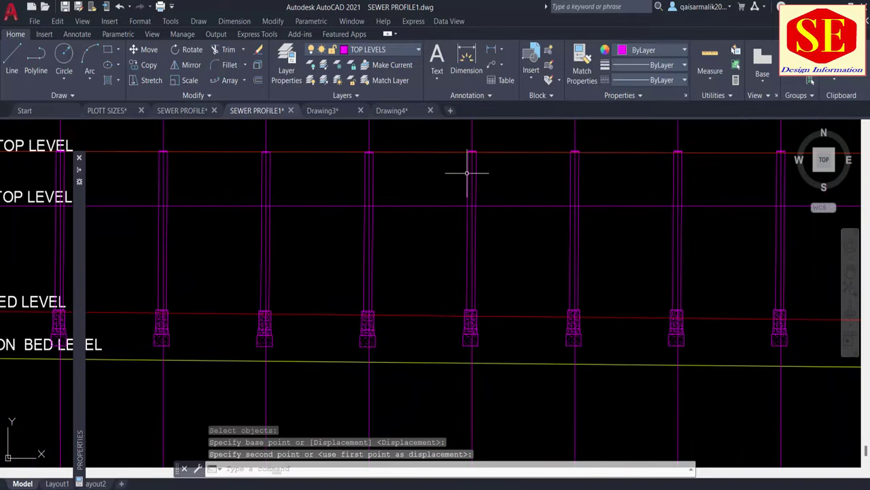
# Step: Repeat the move for further manhole shafts, aligning their tops to the MH TOP LEVEL line
pyautogui.press('Return')
pyautogui.click(460, 141)
pyautogui.click(522, 350)
pyautogui.press('Return')
pyautogui.scroll(5, 475, 245)
pyautogui.click(566, 210)
pyautogui.press('Return')
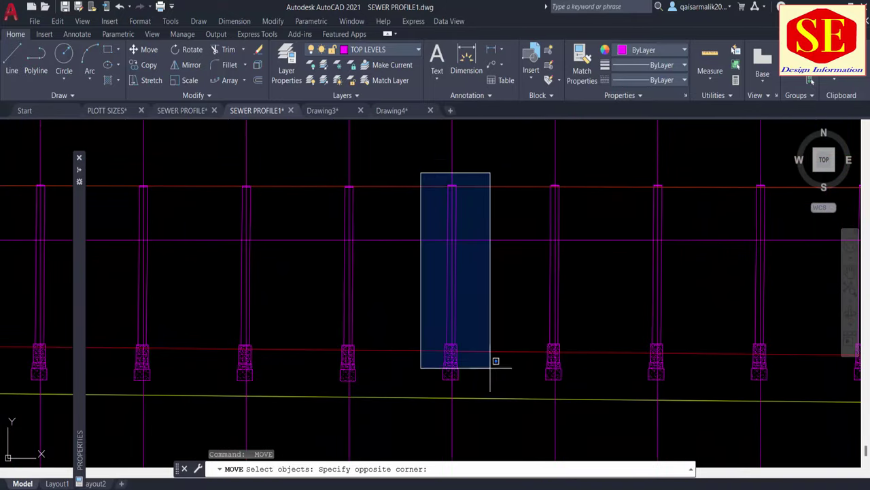
pyautogui.click(495, 363)
pyautogui.press('Return')
pyautogui.click(455, 161)
pyautogui.click(454, 163)
# Step: Bring the manholes into view and select both the MH BED LEVEL and MH TOP LEVEL lines
pyautogui.scroll(-8, 435, 272)
pyautogui.scroll(5, 380, 293)
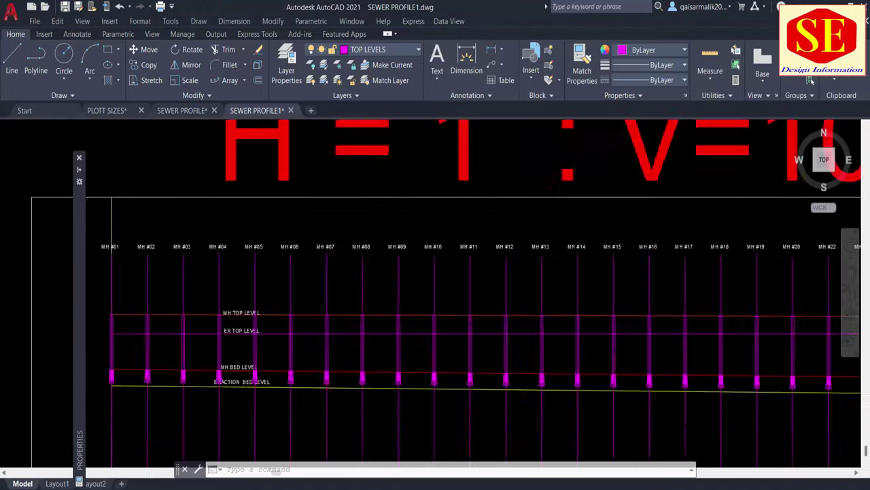
pyautogui.scroll(3, 368, 290)
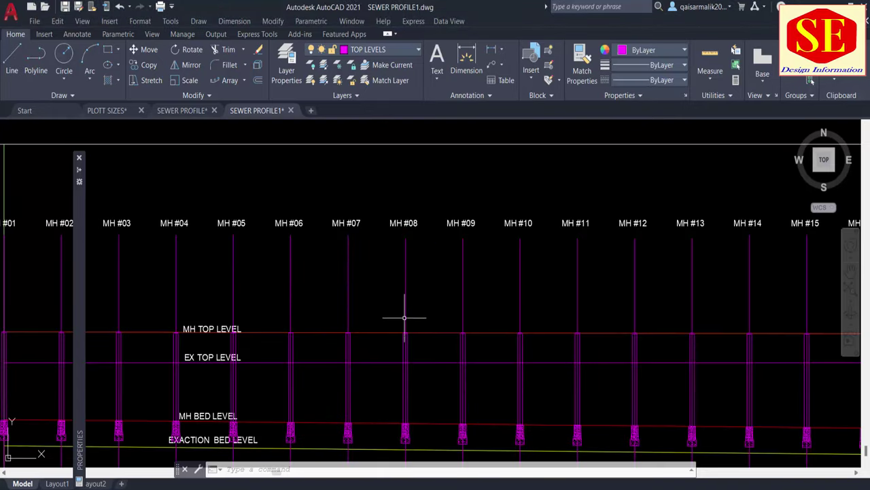
pyautogui.scroll(8, 404, 317)
pyautogui.moveTo(408, 391); pyautogui.dragTo(406, 189, button='middle')
pyautogui.scroll(-2, 410, 187)
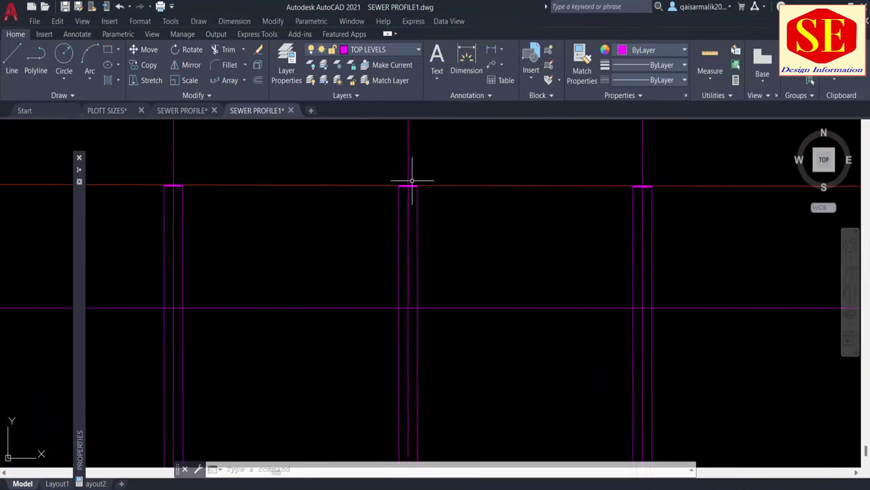
pyautogui.scroll(-2, 412, 407)
pyautogui.scroll(4, 410, 408)
pyautogui.scroll(-5, 433, 397)
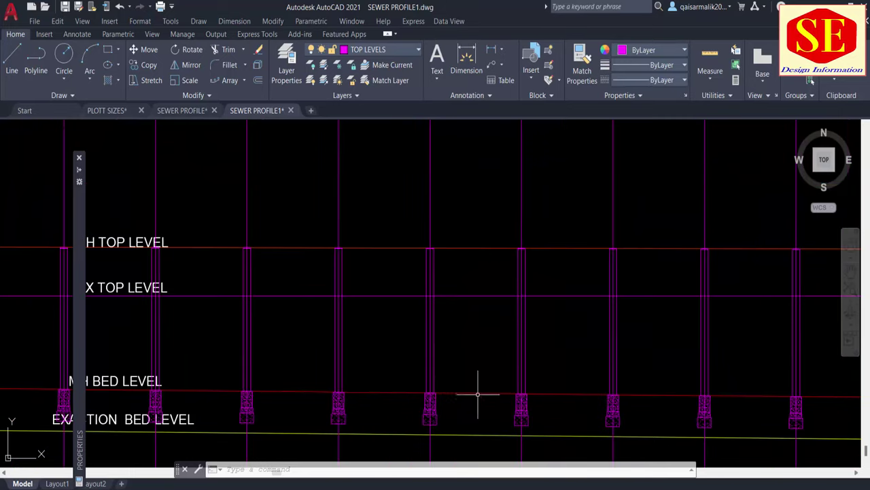
pyautogui.click(484, 392)
pyautogui.click(462, 246)
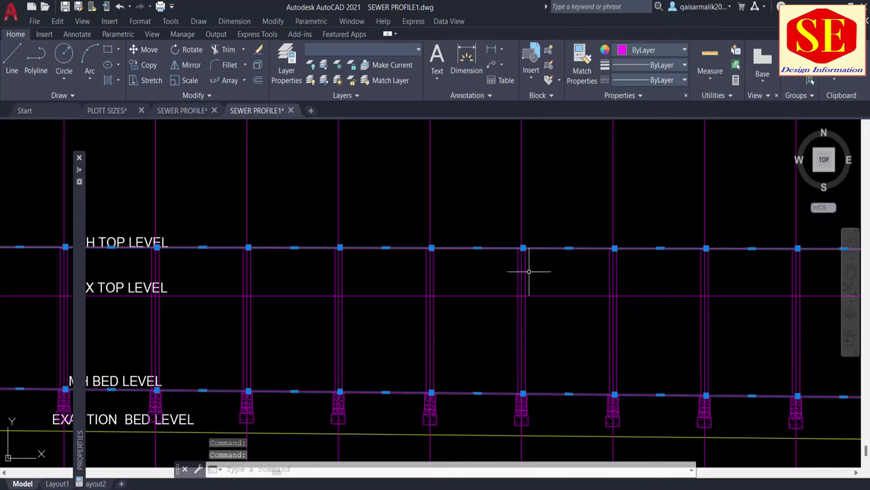
# Step: Deselect the level lines and pan across MH #03–#24 to display the full H = 1 : V=10 profile
pyautogui.moveTo(543, 306)
pyautogui.mouseDown(button='middle')
pyautogui.moveTo(553, 276)
pyautogui.moveTo(443, 259)
pyautogui.mouseUp(button='middle')
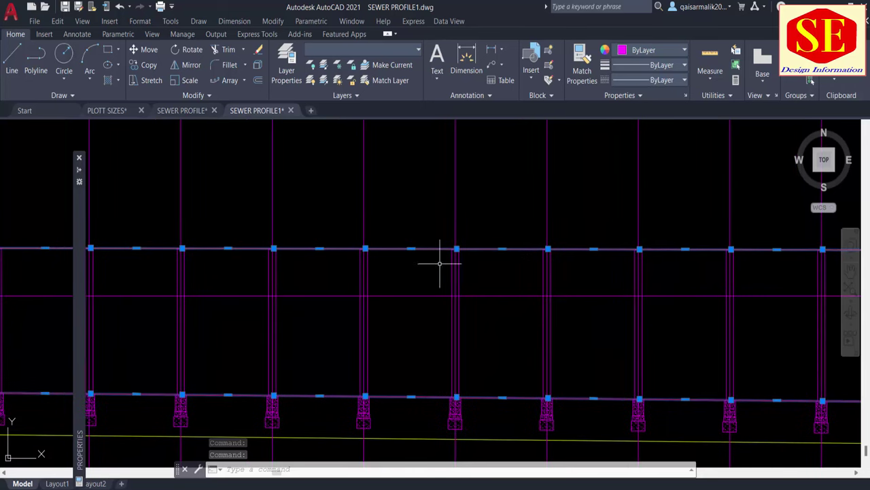
pyautogui.scroll(-2, 608, 286)
pyautogui.moveTo(608, 285); pyautogui.dragTo(671, 293, button='middle')
pyautogui.press('Escape')
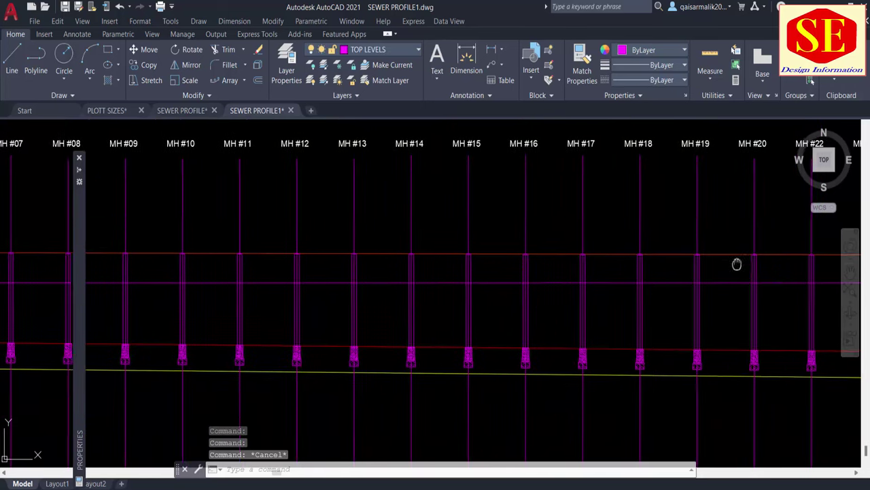
pyautogui.moveTo(738, 262); pyautogui.dragTo(481, 249, button='middle')
pyautogui.moveTo(420, 330); pyautogui.dragTo(560, 360, button='middle')
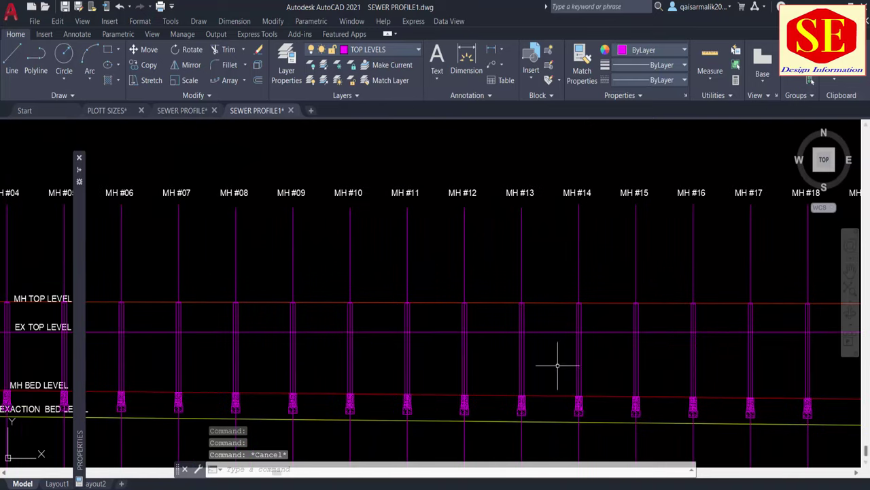
pyautogui.moveTo(371, 327); pyautogui.dragTo(457, 326, button='middle')
pyautogui.scroll(-4, 391, 228)
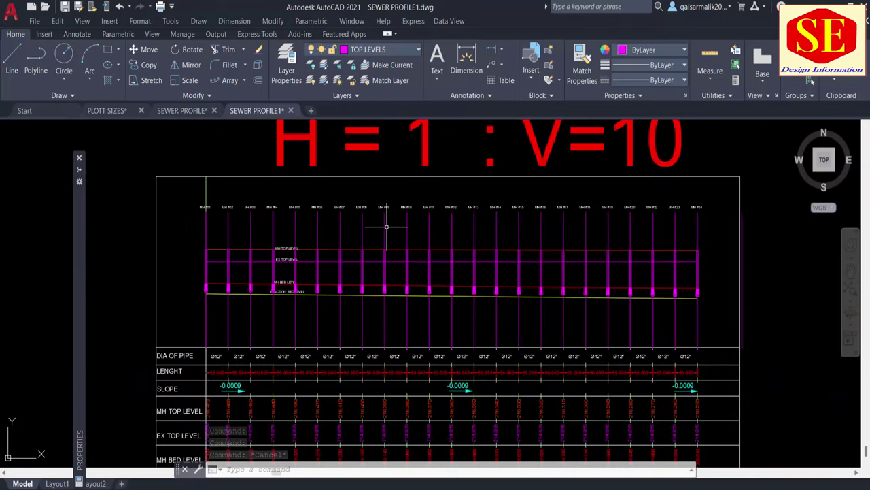
# Step: Move every manhole line similar to the MH #09 line onto the MH layer
pyautogui.click(385, 228)
pyautogui.press('Escape')
pyautogui.click(384, 228)
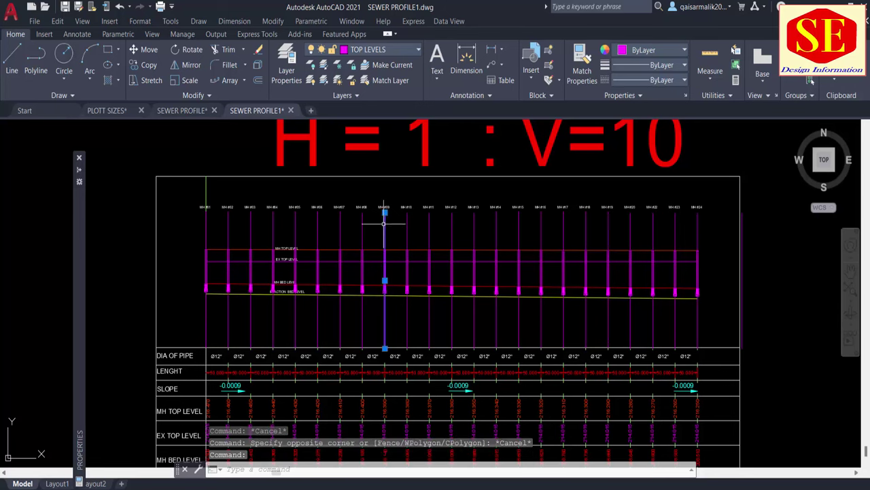
pyautogui.rightClick(384, 204)
pyautogui.click(438, 402)
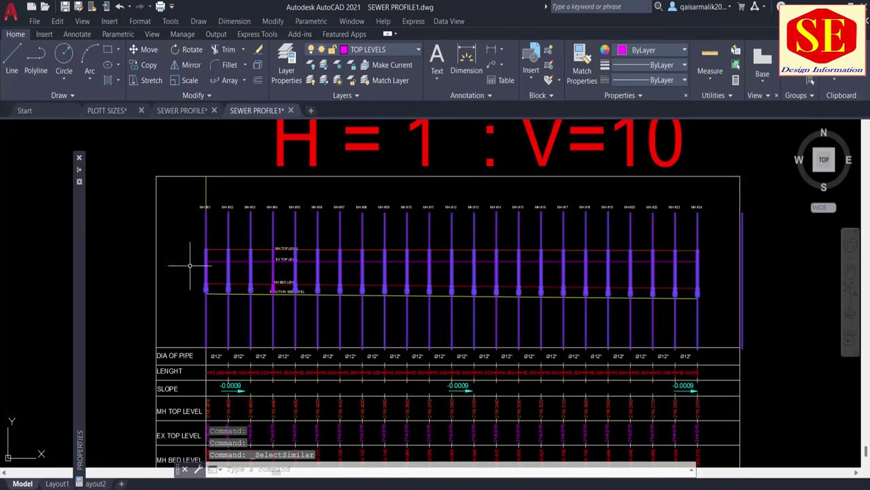
pyautogui.scroll(4, 194, 261)
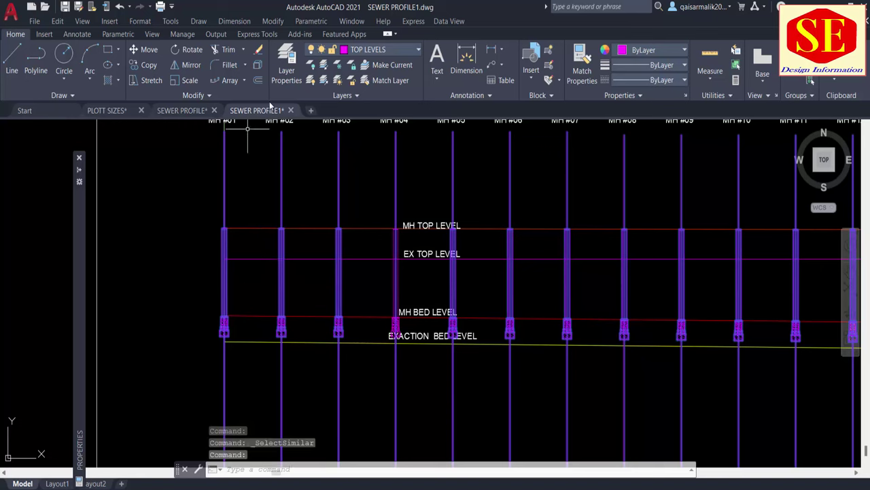
pyautogui.click(384, 53)
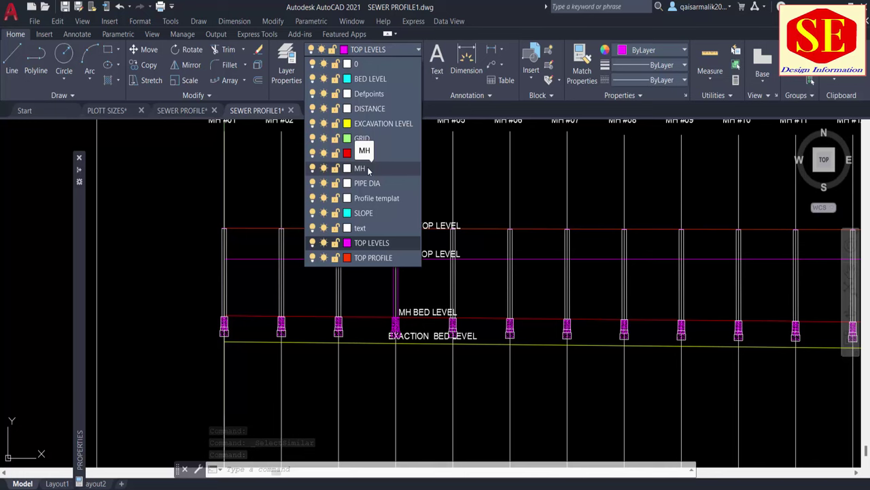
pyautogui.click(360, 168)
# Step: Explode the first manhole block beside the level labels with X
pyautogui.moveTo(537, 249); pyautogui.dragTo(304, 247, button='middle')
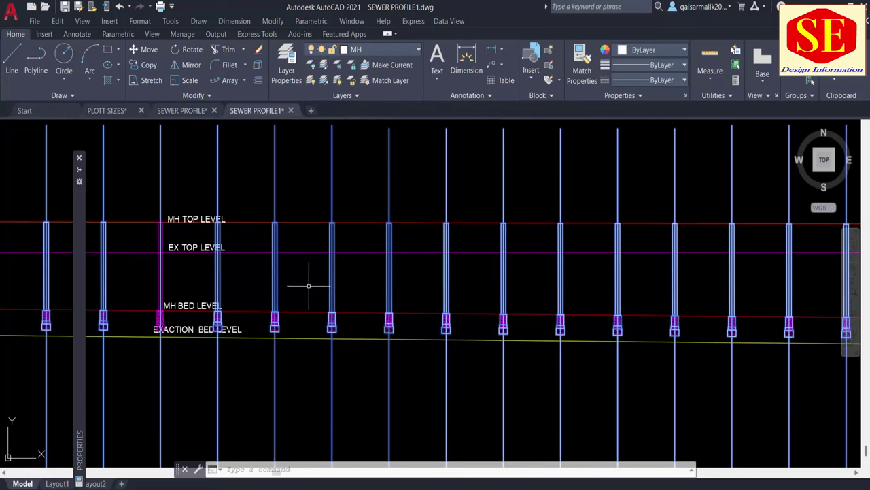
pyautogui.press('Escape')
pyautogui.scroll(2, 152, 259)
pyautogui.click(162, 259)
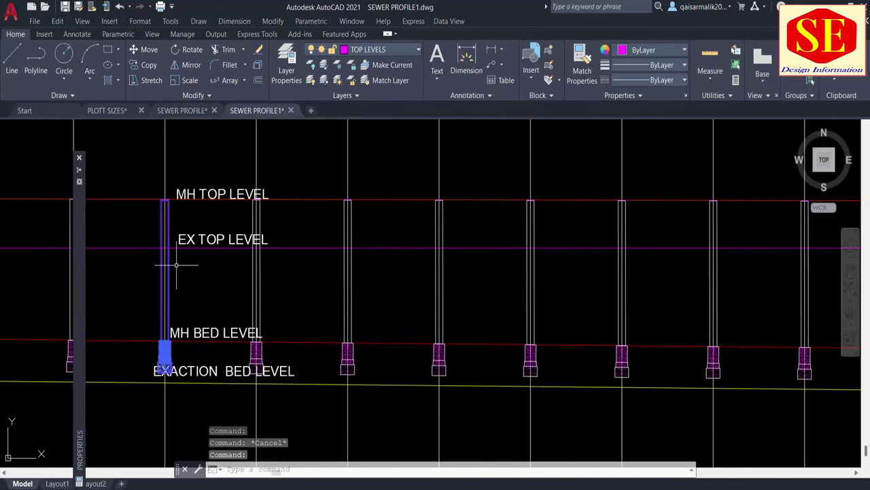
pyautogui.write('x')
pyautogui.press('Return')
# Step: Put the exploded manhole's shaft line and all similar lines on the MH layer
pyautogui.click(161, 270)
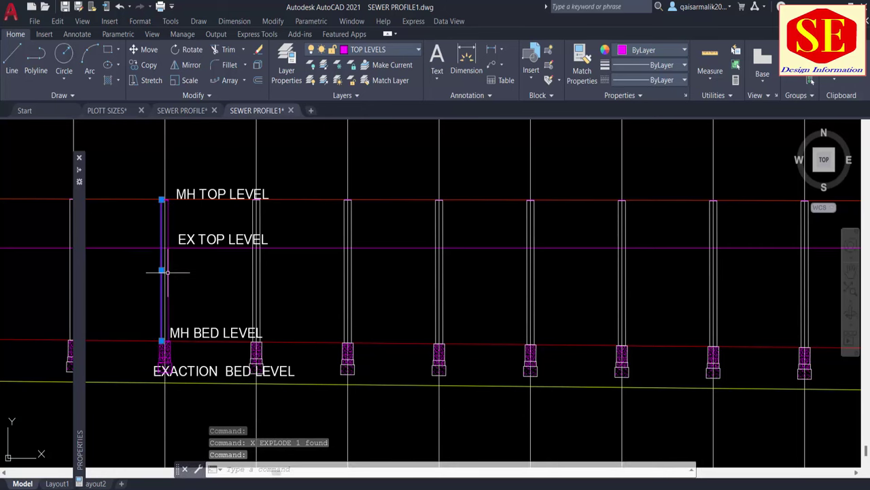
pyautogui.rightClick(168, 270)
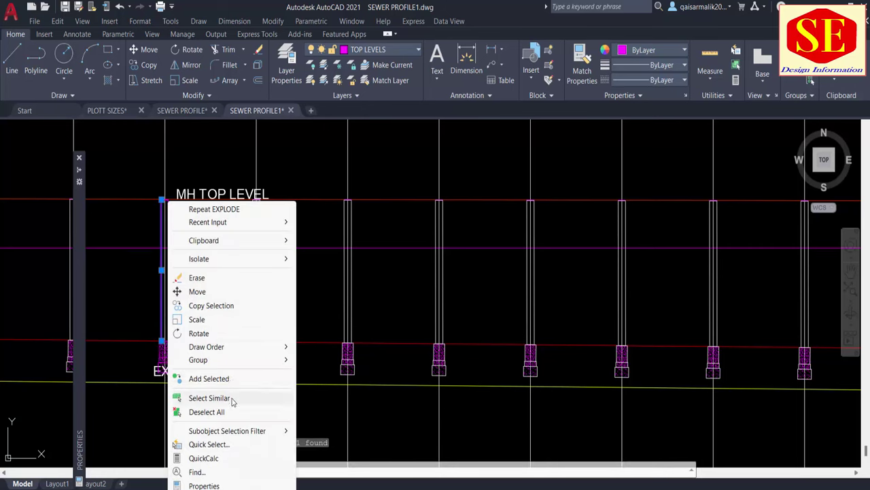
pyautogui.click(209, 398)
pyautogui.click(402, 49)
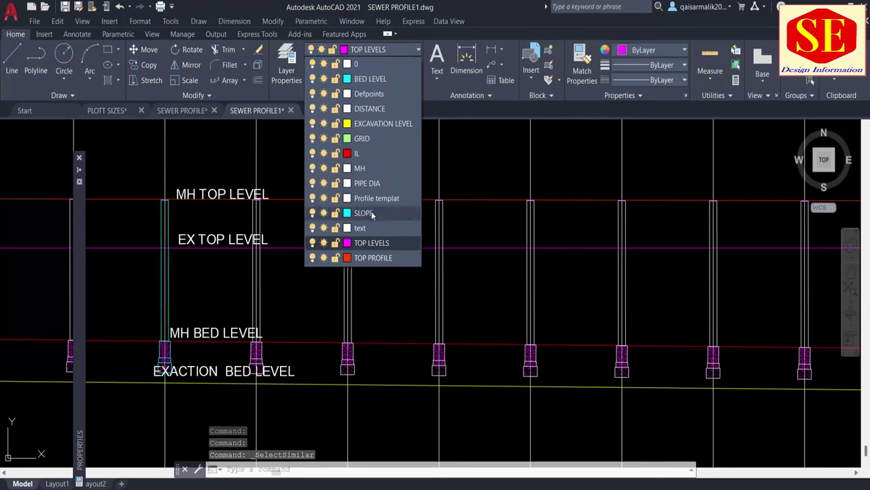
pyautogui.click(381, 170)
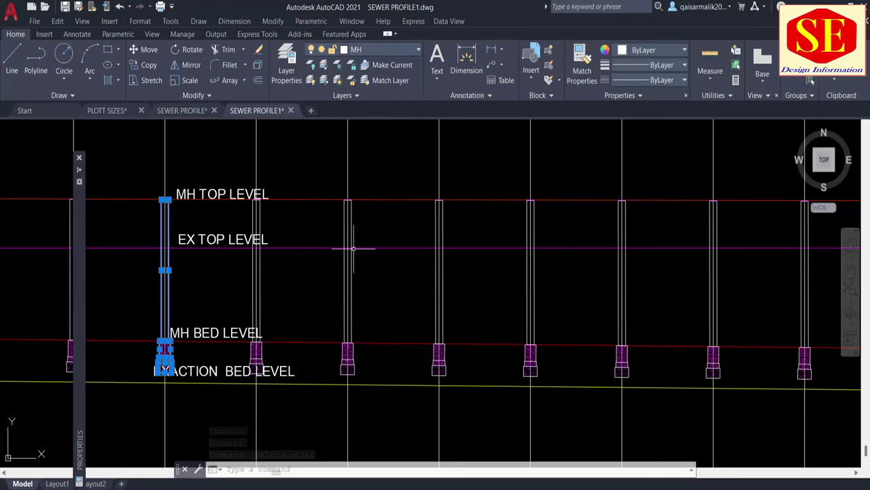
pyautogui.press('Escape')
pyautogui.scroll(-4, 354, 248)
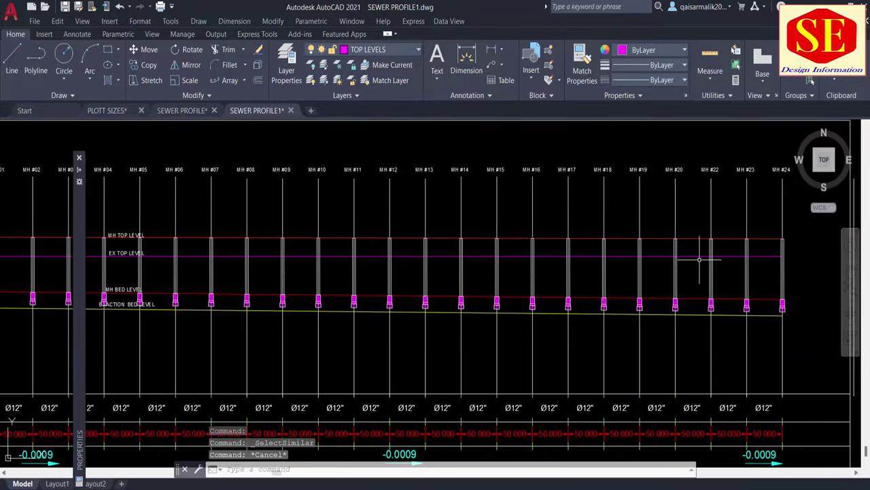
pyautogui.scroll(2, 699, 259)
pyautogui.scroll(-2, 305, 215)
pyautogui.scroll(-2, 423, 233)
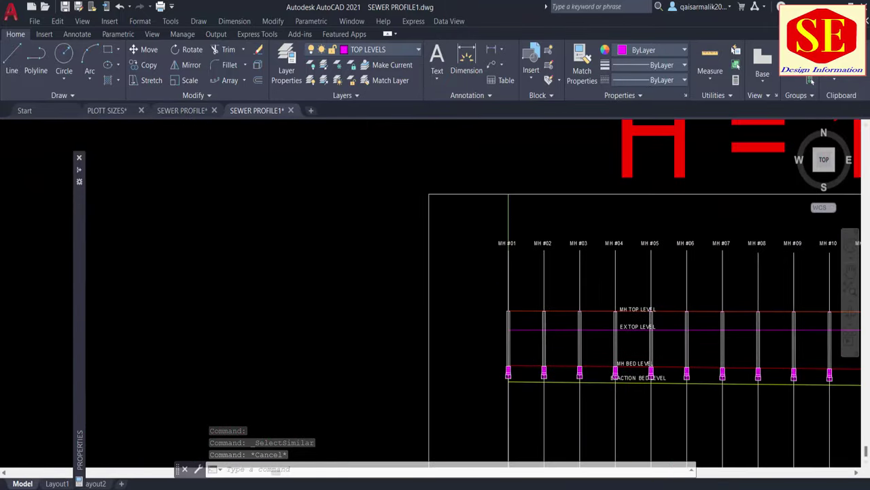
pyautogui.scroll(4, 476, 278)
pyautogui.moveTo(608, 247); pyautogui.dragTo(575, 225, button='middle')
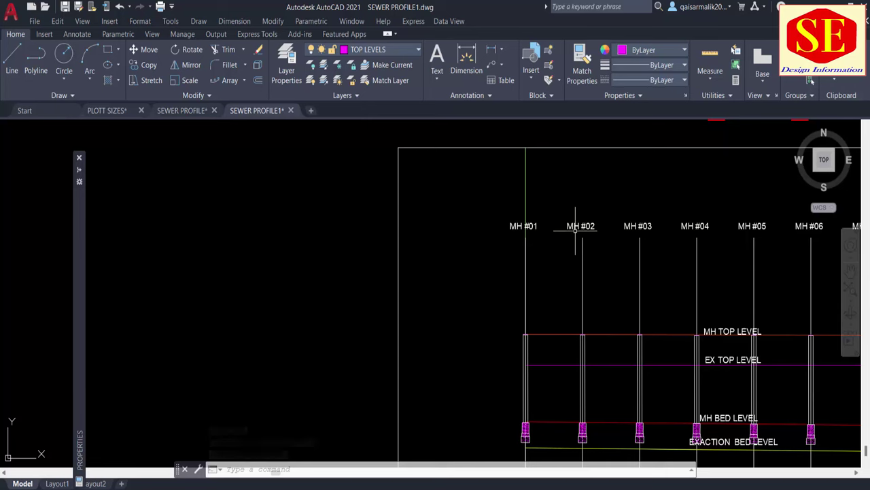
# Step: Rotate the MH #02 label 90° so it reads vertically
pyautogui.write('r')
pyautogui.press('Return')
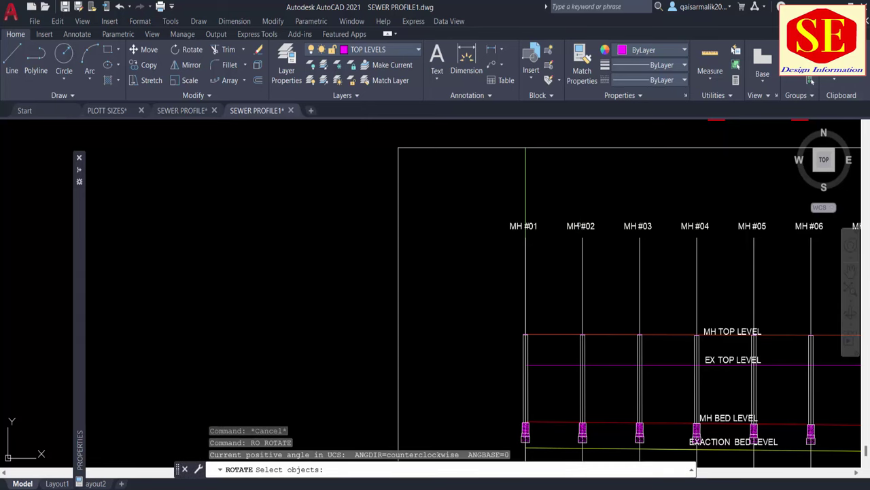
pyautogui.click(578, 227)
pyautogui.press('Return')
pyautogui.click(566, 225)
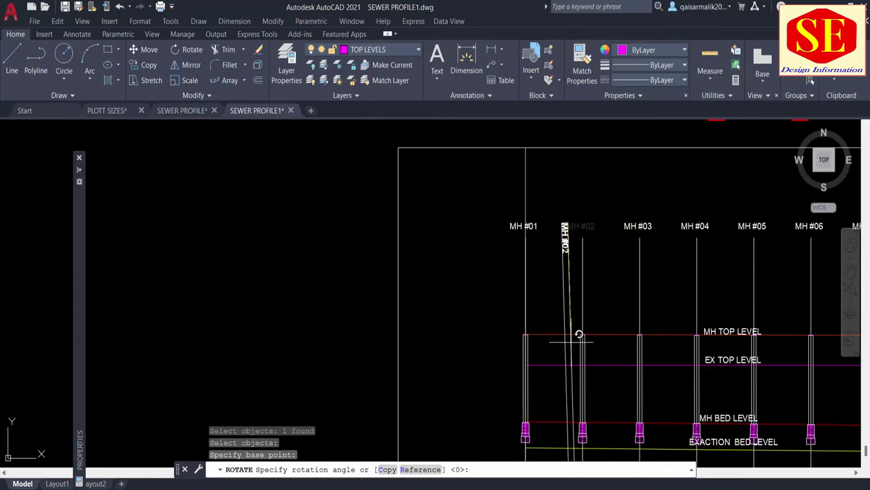
pyautogui.write('90')
pyautogui.press('Return')
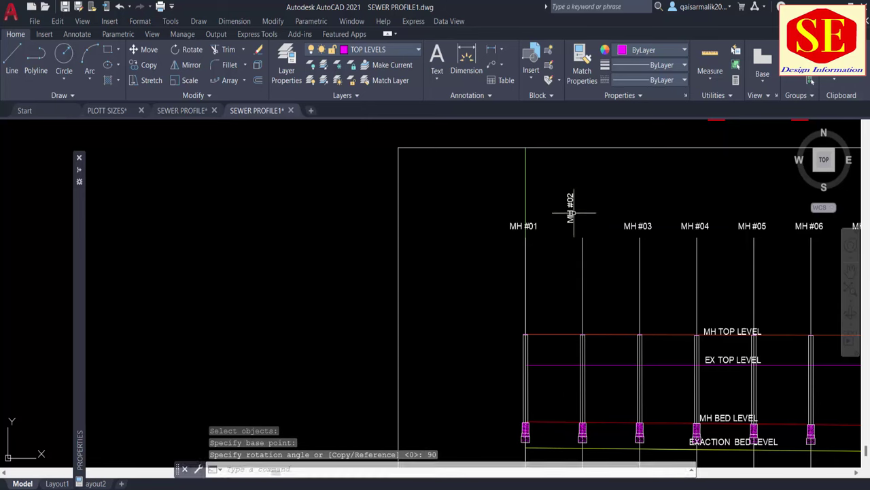
# Step: Move the rotated MH #02 label down beside its manhole line
pyautogui.write('m')
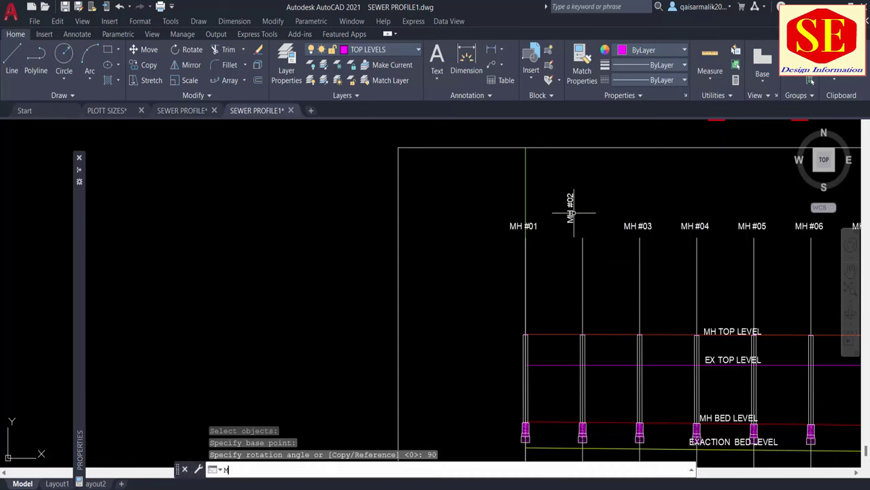
pyautogui.press('Return')
pyautogui.click(571, 208)
pyautogui.press('Return')
pyautogui.click(602, 200)
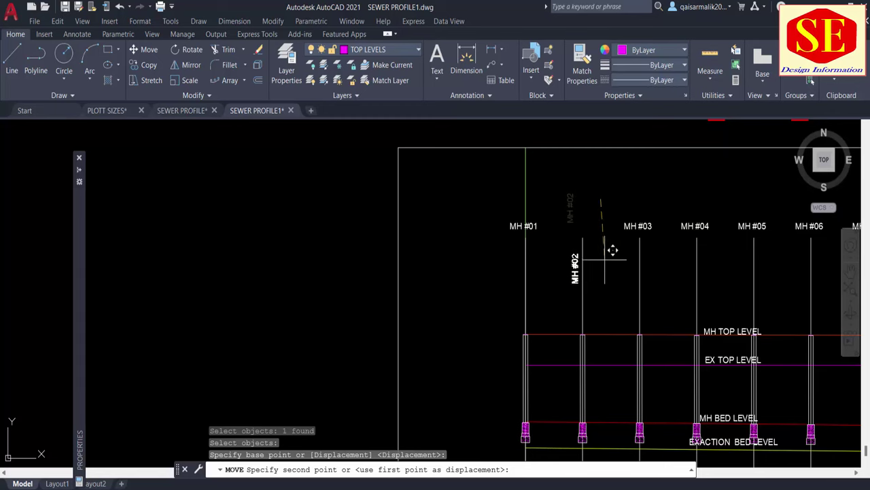
pyautogui.scroll(4, 604, 259)
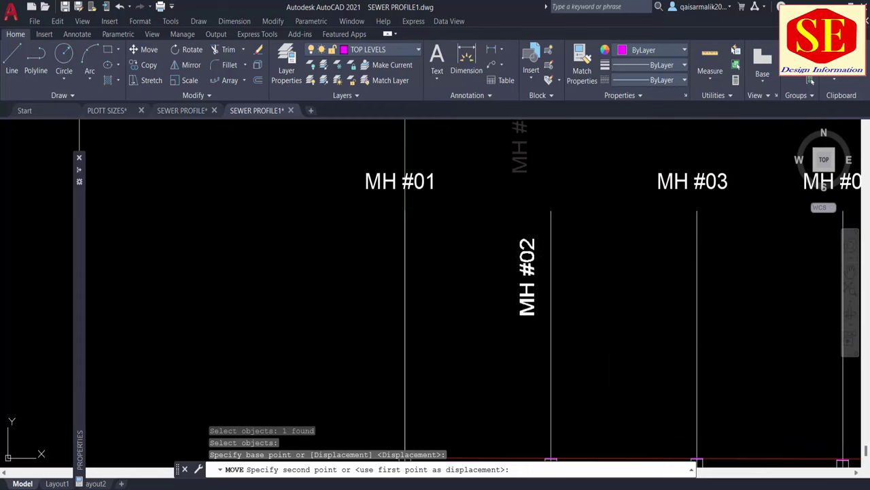
pyautogui.click(618, 234)
pyautogui.scroll(-2, 431, 230)
pyautogui.moveTo(655, 250); pyautogui.dragTo(472, 256, button='middle')
pyautogui.press('Escape')
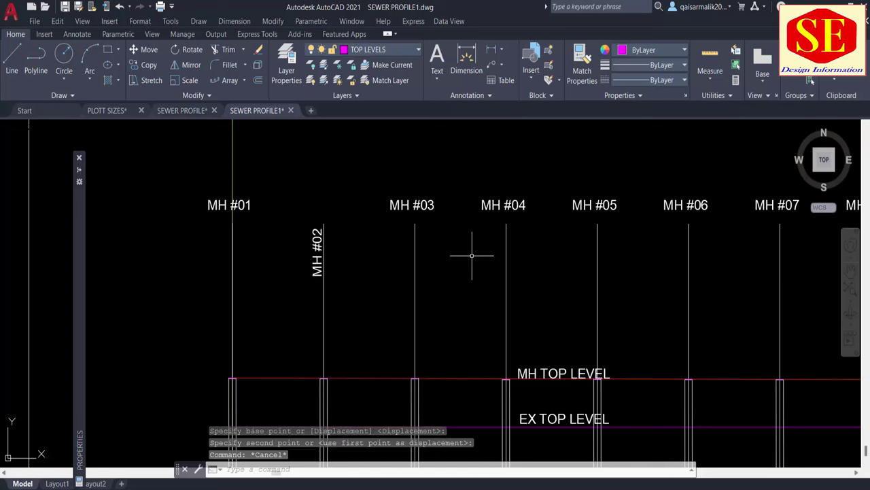
pyautogui.write('ma')
pyautogui.press('Return')
# Step: Take MH #02 as the match-properties source, pan along to MH #13–#22, then cancel
pyautogui.click(317, 238)
pyautogui.click(350, 177)
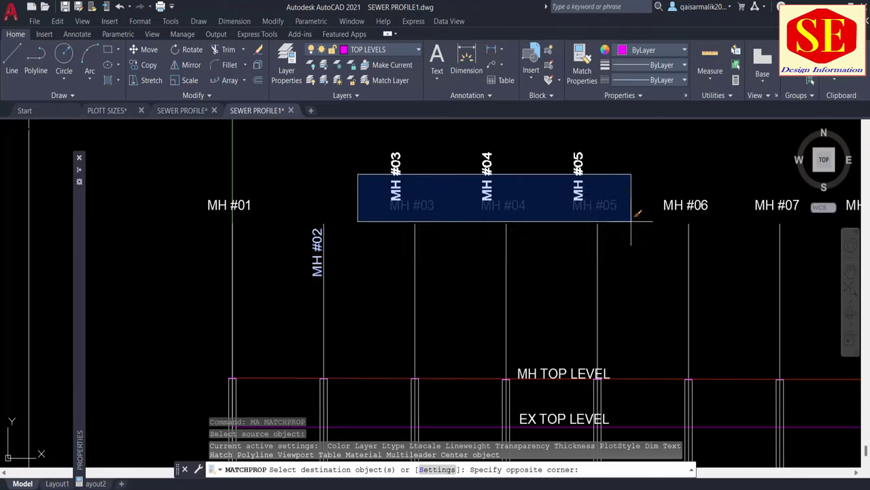
pyautogui.moveTo(696, 220); pyautogui.dragTo(406, 222, button='middle')
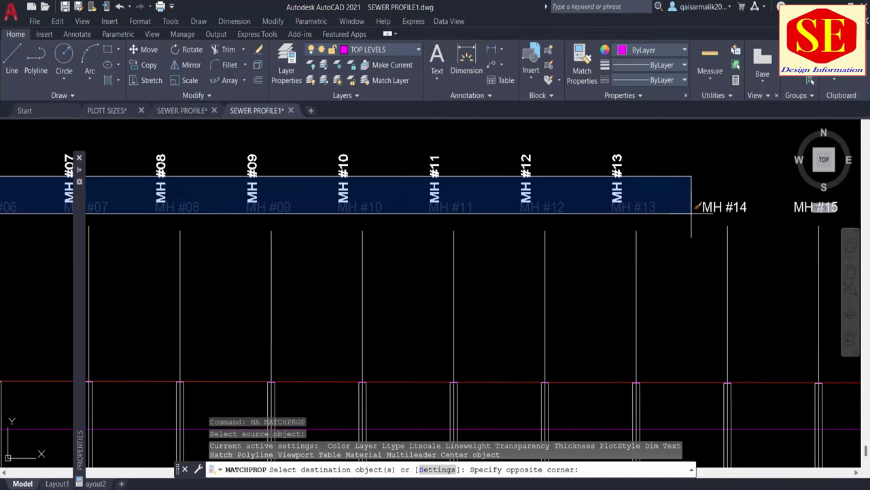
pyautogui.moveTo(692, 234); pyautogui.dragTo(473, 231, button='middle')
pyautogui.moveTo(707, 194); pyautogui.dragTo(383, 192, button='middle')
pyautogui.scroll(-3, 469, 211)
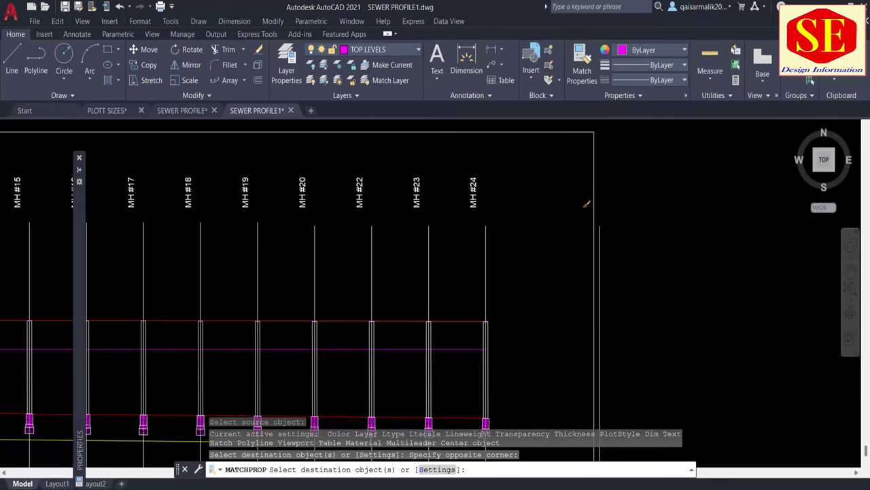
pyautogui.scroll(-2, 583, 207)
pyautogui.scroll(-1, 225, 234)
pyautogui.press('Escape')
# Step: Move all 21 manhole labels down to their new height
pyautogui.write('m')
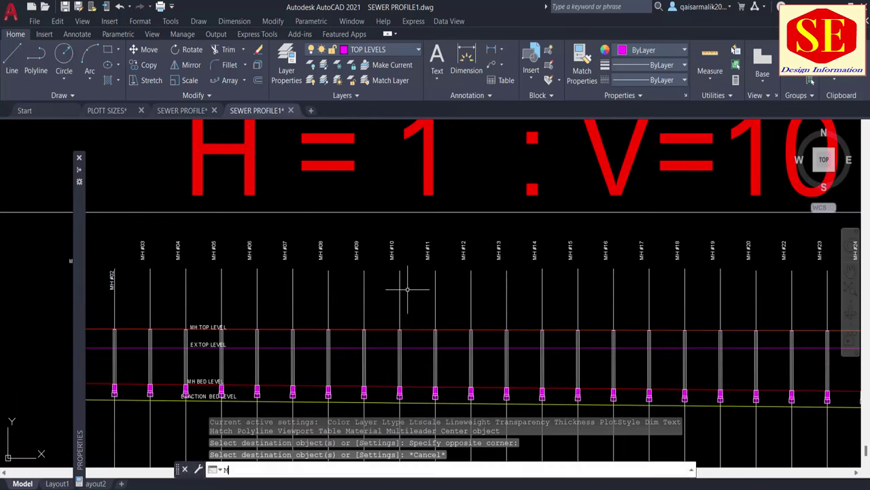
pyautogui.press('Return')
pyautogui.moveTo(408, 289); pyautogui.dragTo(304, 289, button='middle')
pyautogui.click(754, 246)
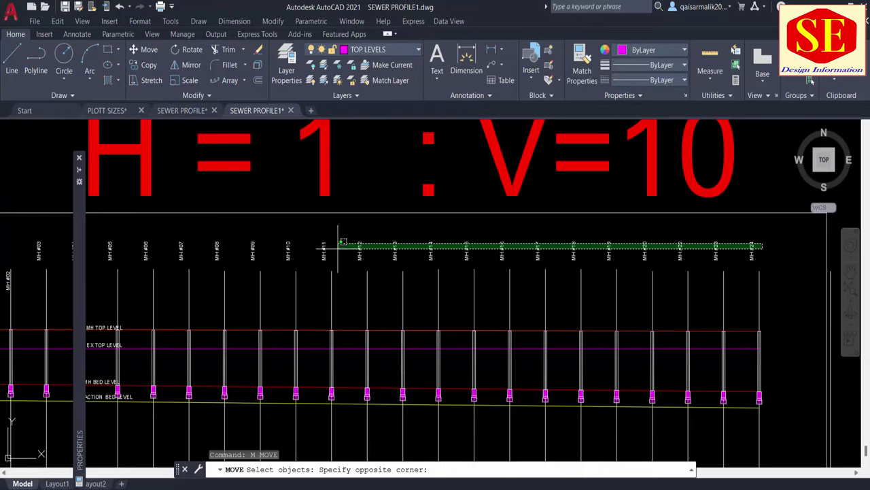
pyautogui.scroll(2, 320, 272)
pyautogui.click(344, 271)
pyautogui.scroll(2, 344, 271)
pyautogui.press('Return')
pyautogui.click(341, 280)
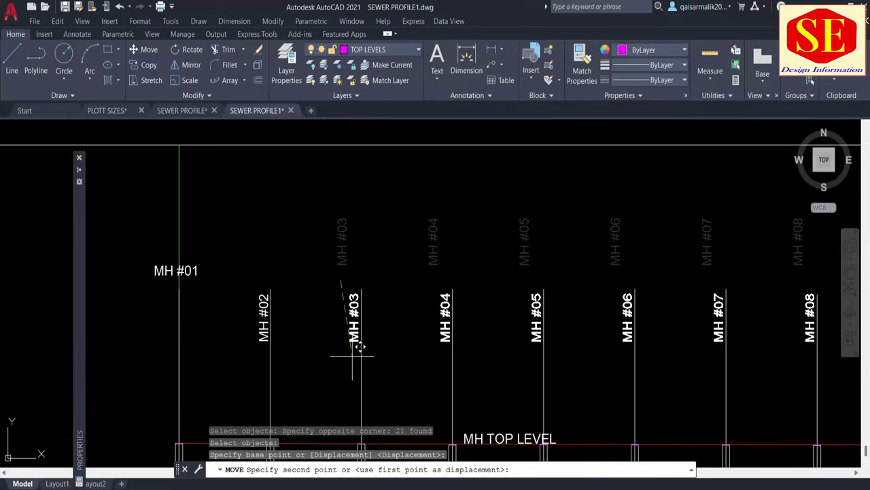
pyautogui.click(353, 355)
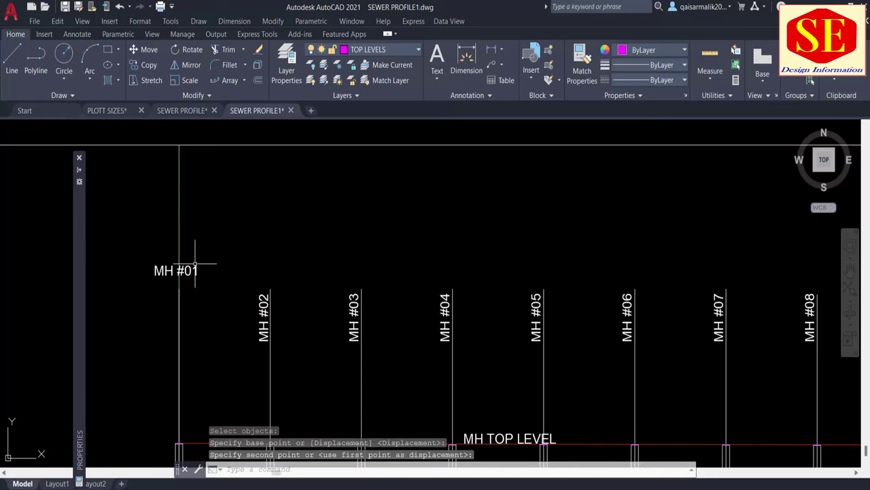
pyautogui.press('Escape')
# Step: Match MH #01 to the upright MH #02 label and move it level with the others
pyautogui.press('Return')
pyautogui.click(263, 304)
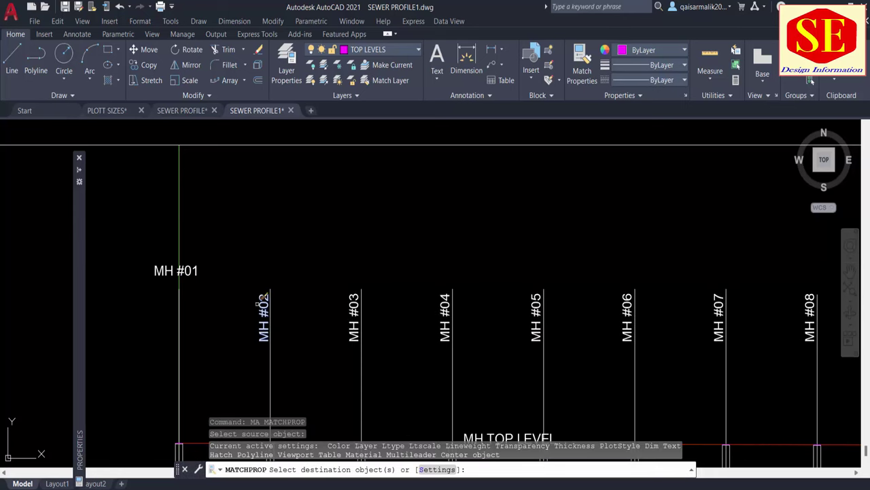
pyautogui.press('Escape')
pyautogui.write('N')
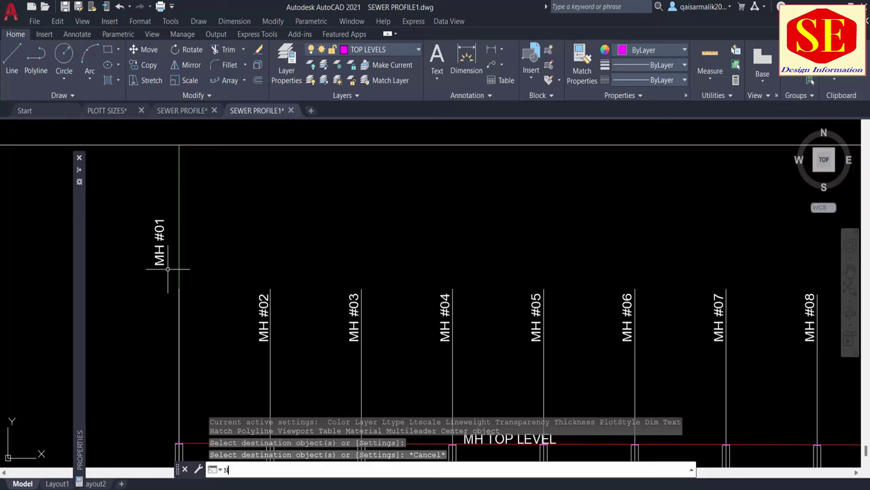
pyautogui.press('Escape')
pyautogui.write('M')
pyautogui.press('Return')
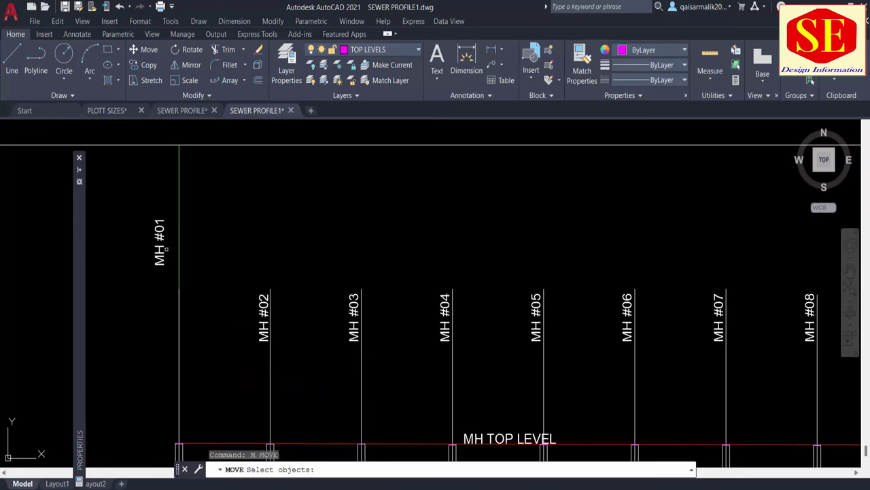
pyautogui.click(159, 250)
pyautogui.press('Return')
pyautogui.click(223, 235)
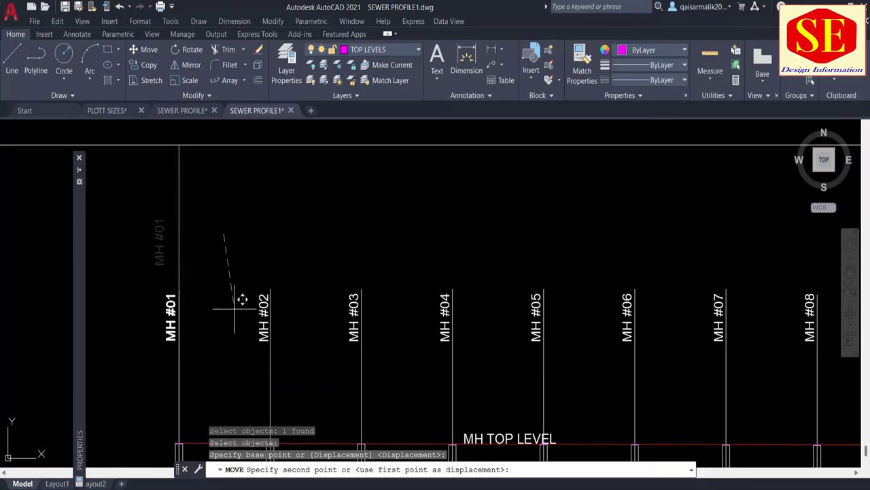
pyautogui.click(235, 313)
# Step: Pan and zoom across the sewer profile to look over the manhole bases
pyautogui.scroll(-5, 189, 287)
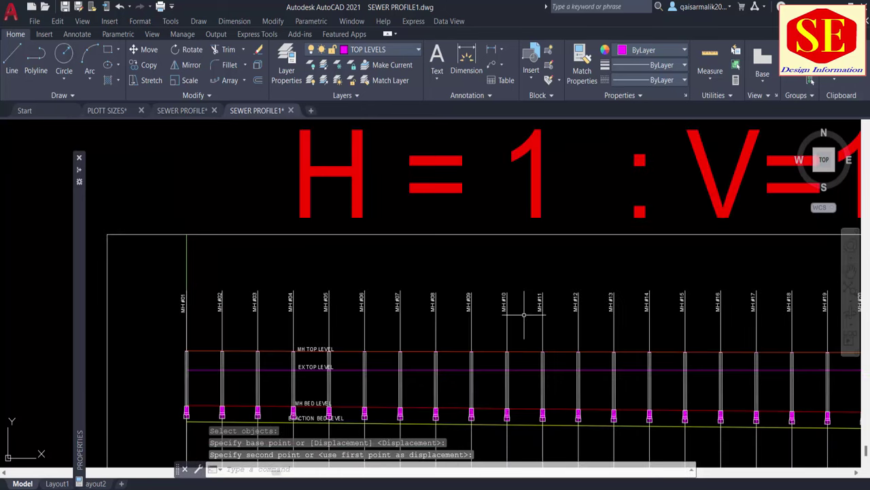
pyautogui.moveTo(596, 359)
pyautogui.mouseDown(button='middle')
pyautogui.moveTo(382, 292)
pyautogui.moveTo(534, 368)
pyautogui.moveTo(657, 358)
pyautogui.mouseUp(button='middle')
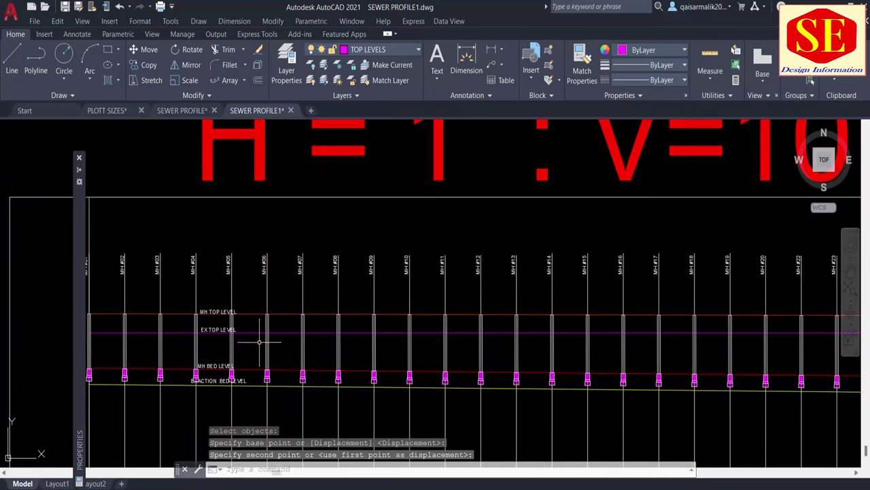
pyautogui.scroll(3, 260, 342)
pyautogui.moveTo(259, 342); pyautogui.dragTo(282, 272, button='middle')
pyautogui.moveTo(181, 286); pyautogui.dragTo(313, 276, button='middle')
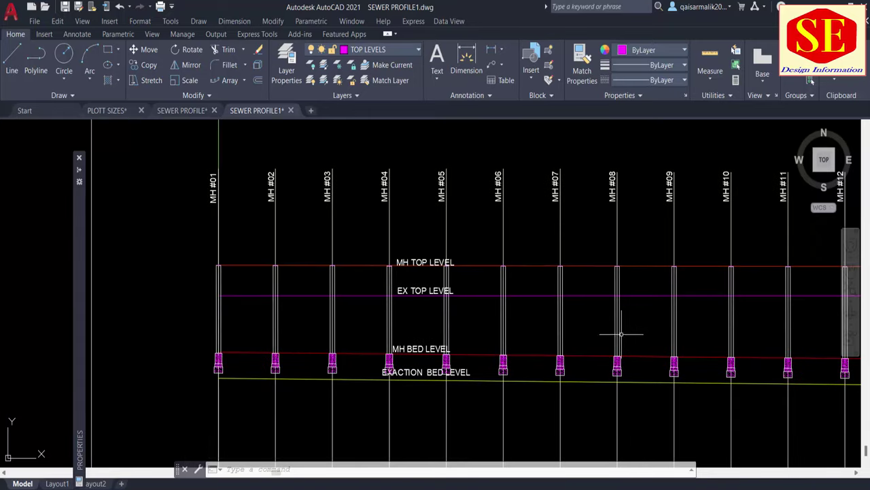
pyautogui.scroll(-3, 621, 334)
pyautogui.scroll(4, 368, 270)
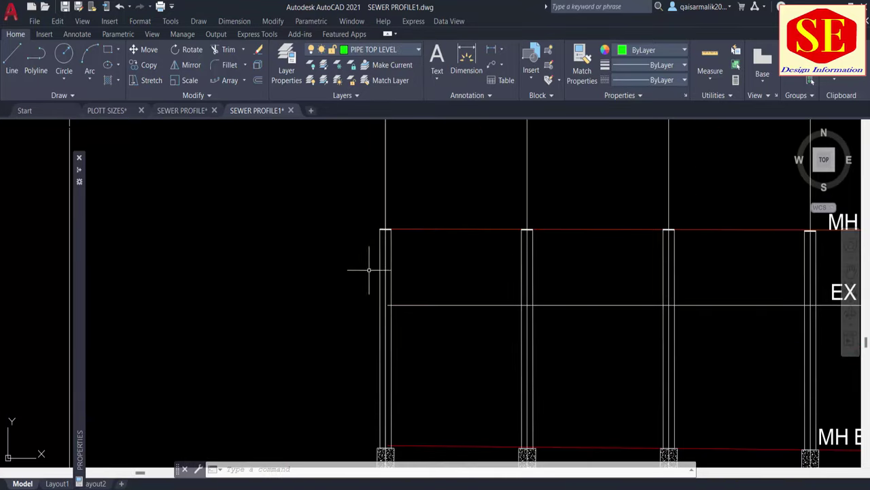
pyautogui.scroll(-2, 387, 313)
pyautogui.scroll(-1, 408, 306)
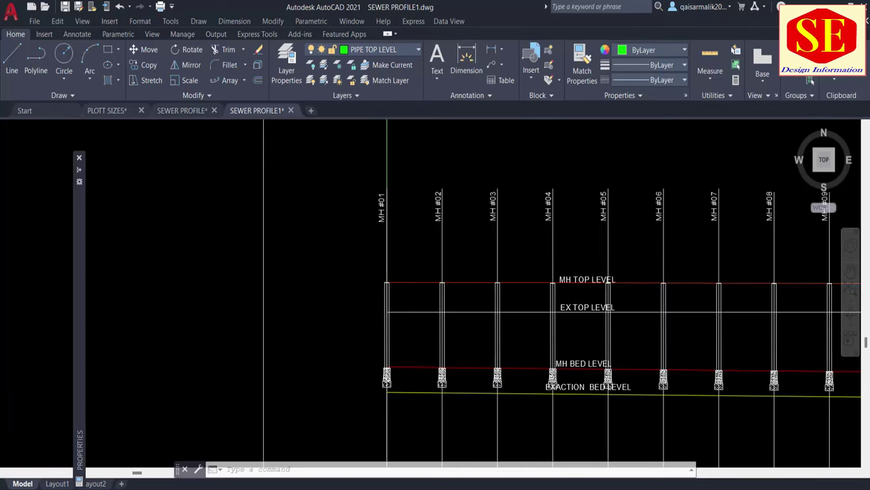
pyautogui.scroll(4, 402, 295)
pyautogui.scroll(4, 401, 295)
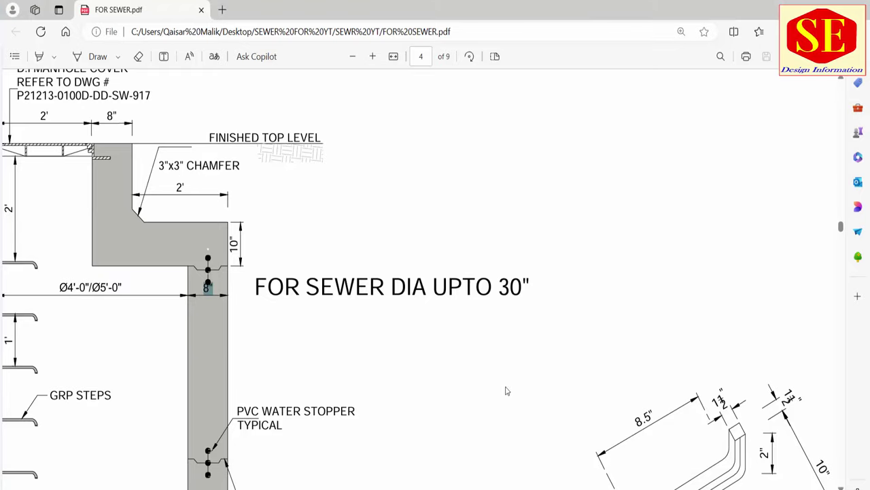
# Step: Read the 8" wall thickness in the manhole detail and compute 8/12 in Calculator
pyautogui.keyDown('ctrl'); pyautogui.scroll(-2, 508, 317); pyautogui.keyUp('ctrl')
pyautogui.keyDown('ctrl'); pyautogui.scroll(-2, 503, 295); pyautogui.keyUp('ctrl')
pyautogui.keyDown('ctrl'); pyautogui.scroll(-2, 304, 238); pyautogui.keyUp('ctrl')
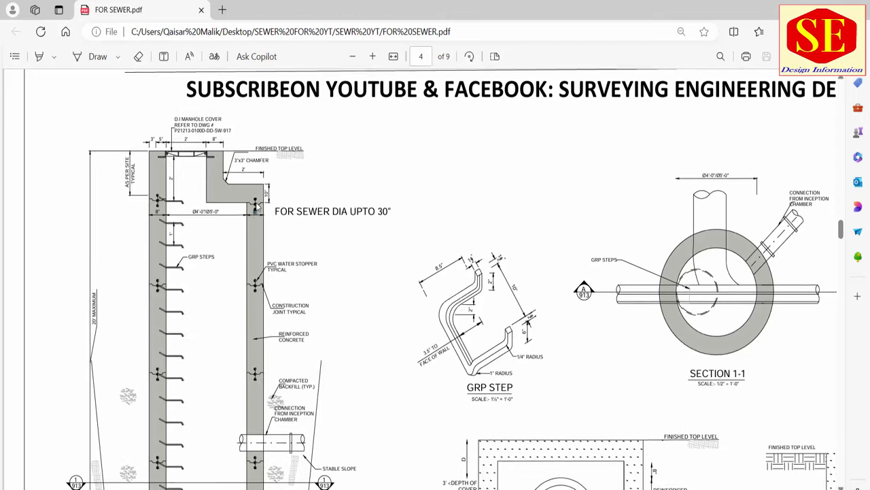
pyautogui.scroll(2, 256, 214)
pyautogui.scroll(5, 257, 276)
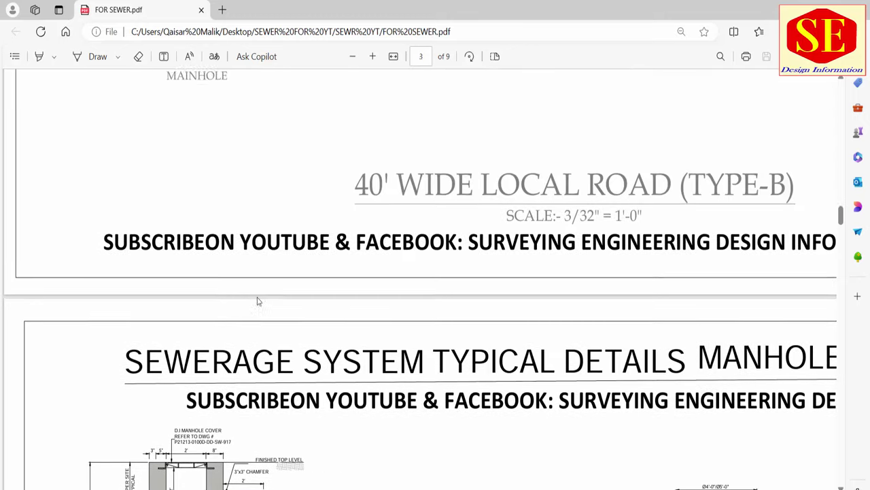
pyautogui.scroll(-5, 258, 301)
pyautogui.keyDown('ctrl'); pyautogui.scroll(3, 255, 286); pyautogui.keyUp('ctrl')
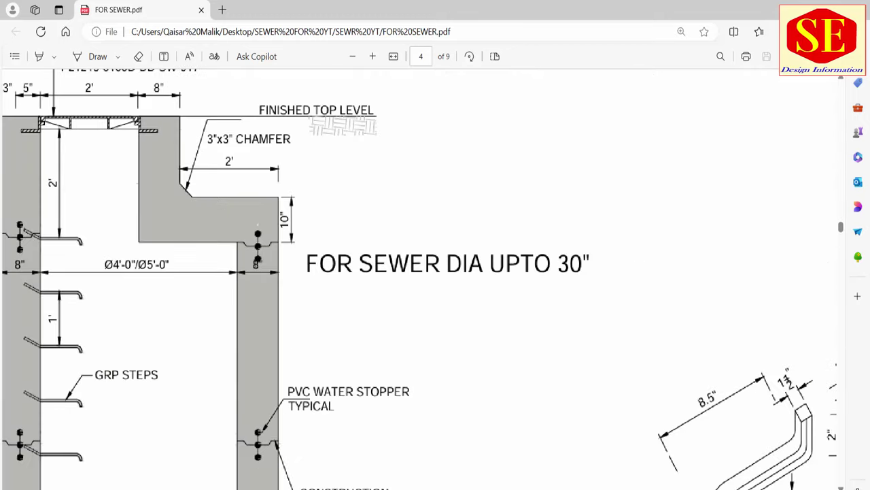
pyautogui.scroll(-2, 396, 305)
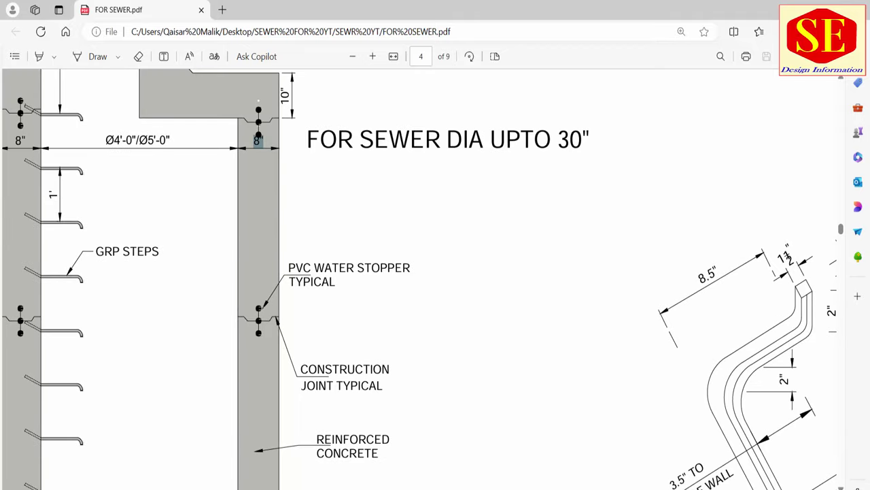
pyautogui.hscroll(-5, 421, 279)
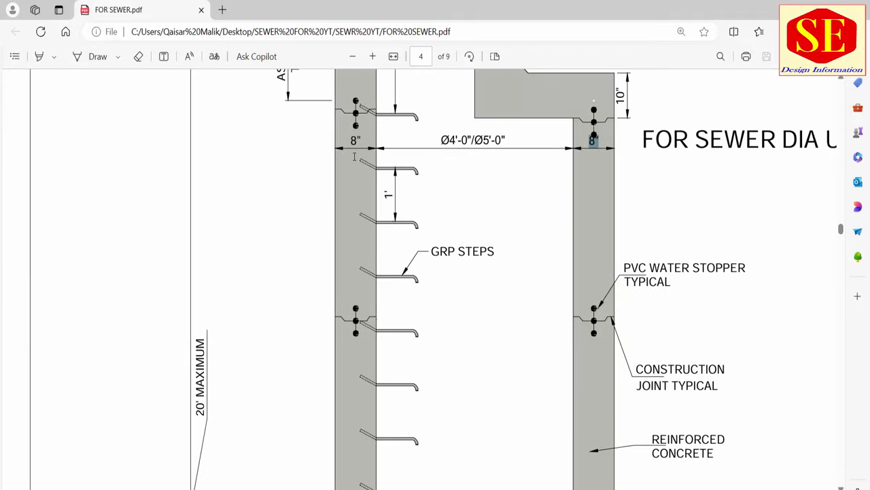
pyautogui.write('8')
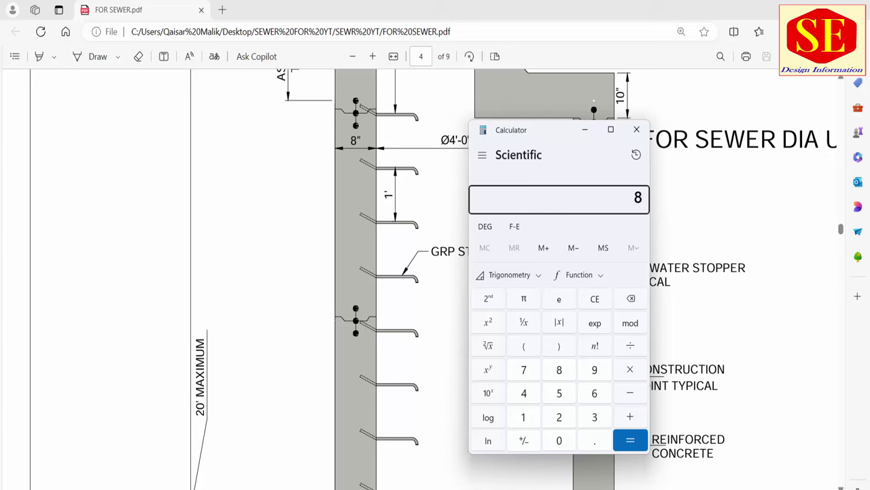
pyautogui.write('/')
pyautogui.press('Return')
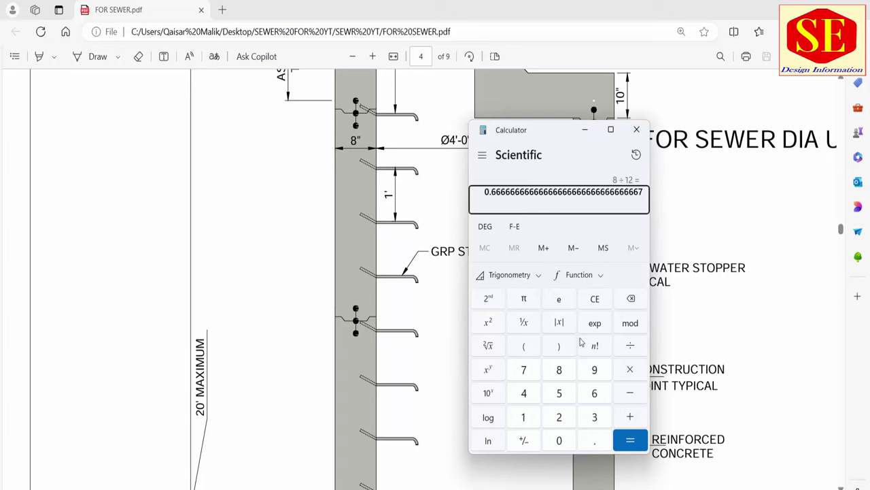
pyautogui.moveTo(487, 195); pyautogui.dragTo(501, 193)
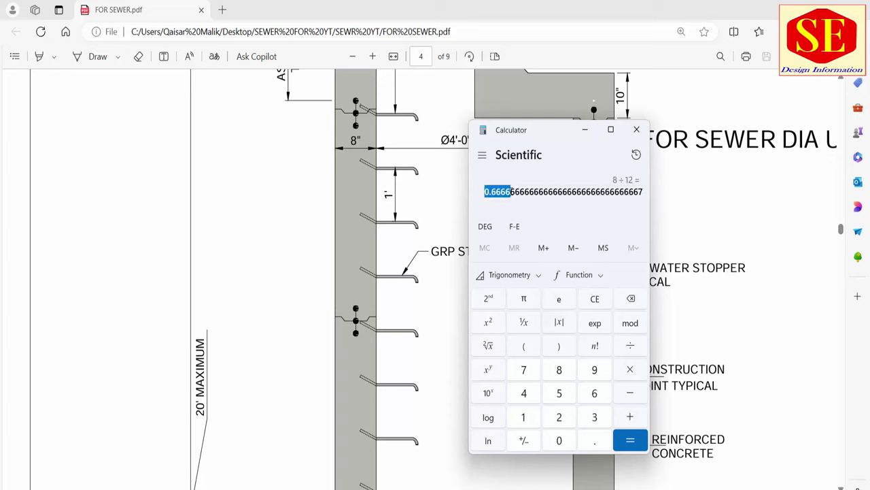
pyautogui.hotkey('alt', 'Tab')
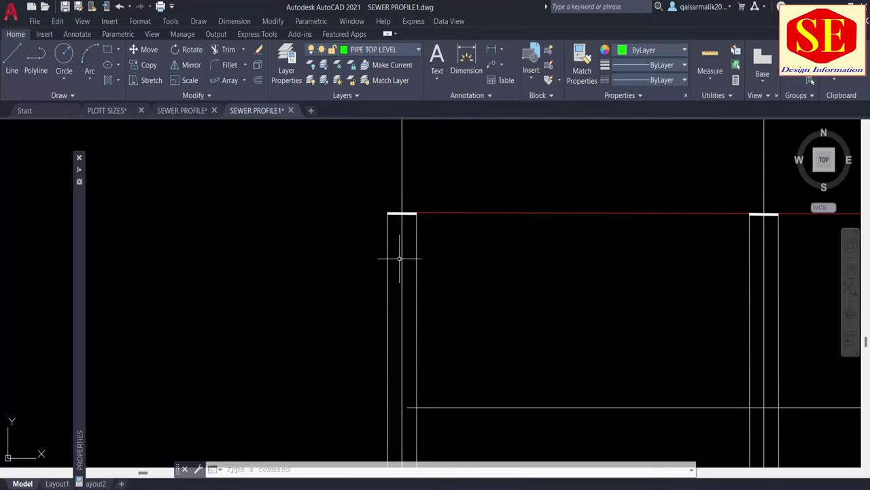
# Step: Offset both side lines of the first manhole inward by .667
pyautogui.scroll(-4, 408, 231)
pyautogui.write('o')
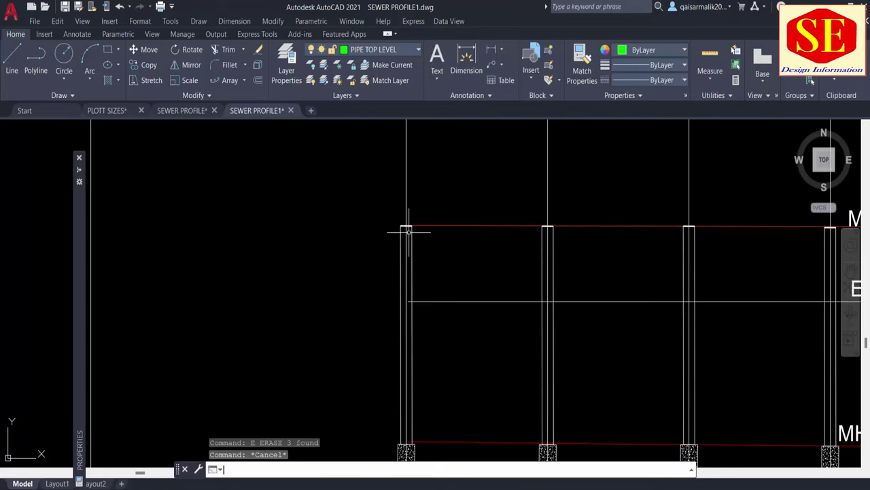
pyautogui.press('Return')
pyautogui.write('67')
pyautogui.press('Return')
pyautogui.scroll(4, 408, 231)
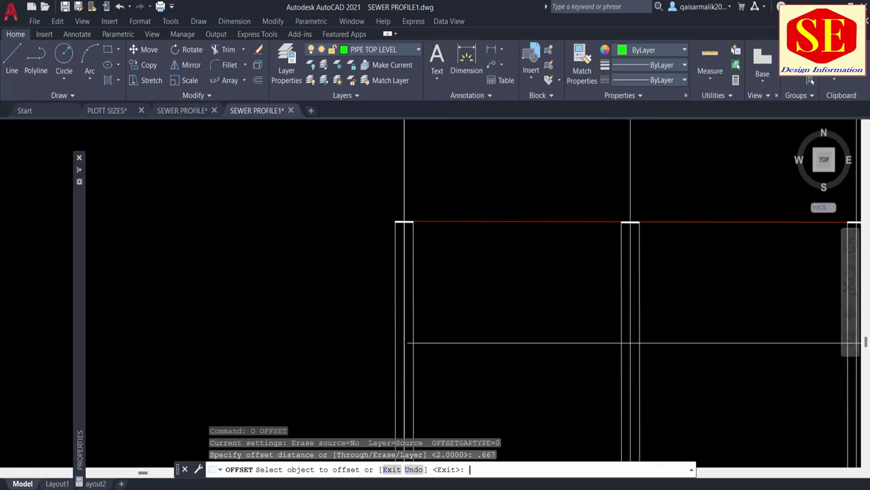
pyautogui.click(421, 232)
pyautogui.click(419, 235)
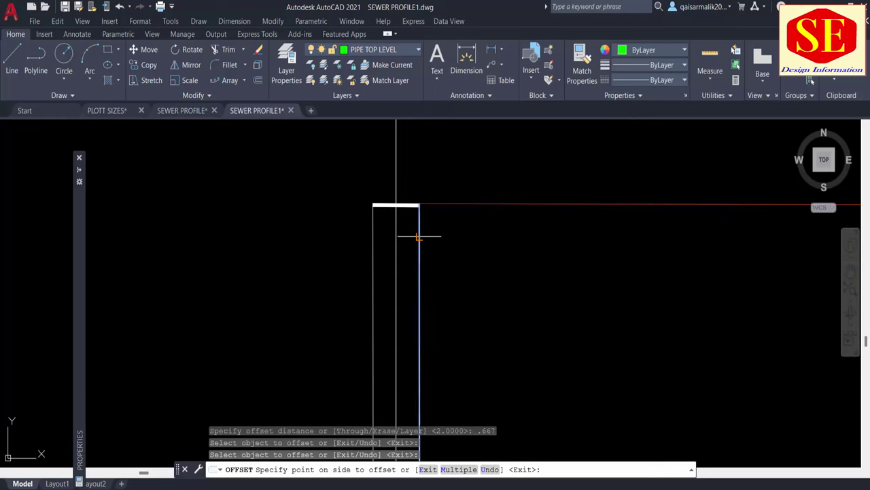
pyautogui.click(406, 237)
pyautogui.click(373, 243)
pyautogui.click(388, 238)
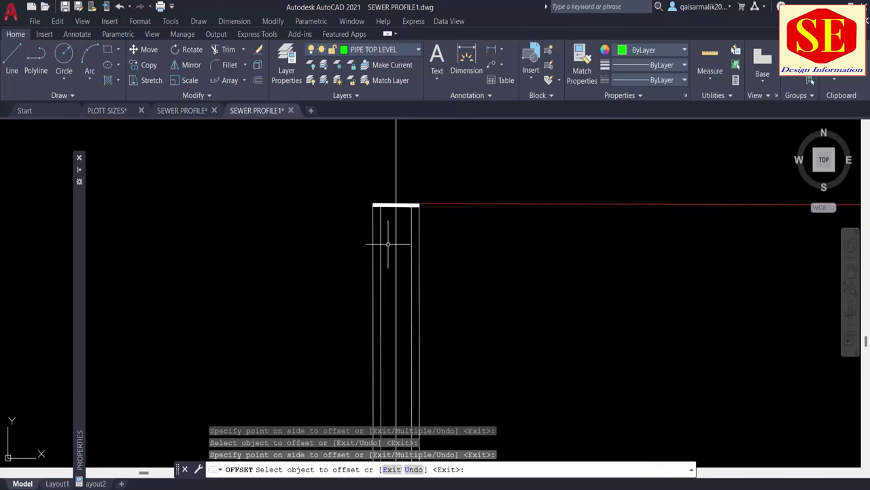
pyautogui.press('Escape')
pyautogui.scroll(-5, 388, 245)
pyautogui.scroll(2, 361, 292)
pyautogui.scroll(-2, 363, 279)
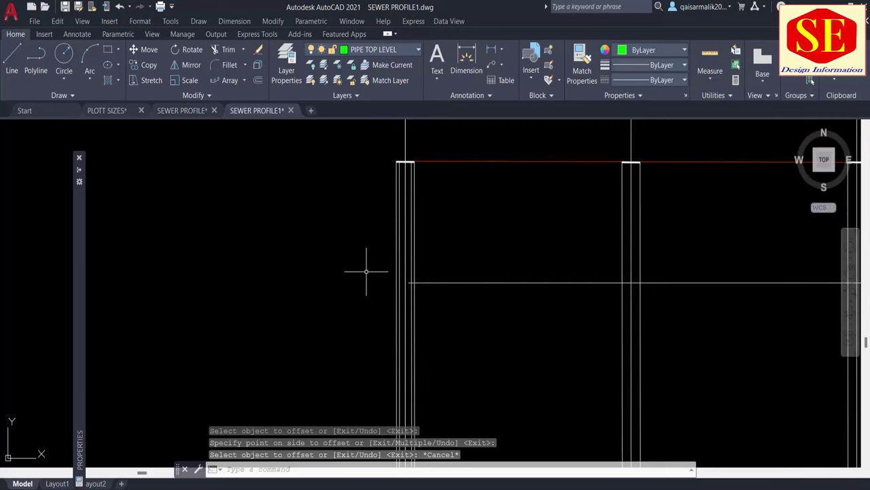
# Step: Start a hatch with the ANSI36 pattern, then cancel it
pyautogui.write('h')
pyautogui.press('Return')
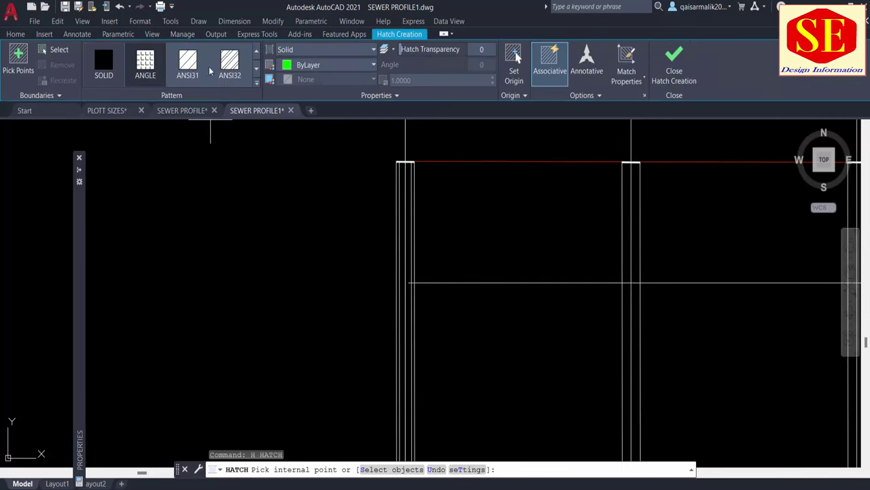
pyautogui.click(257, 83)
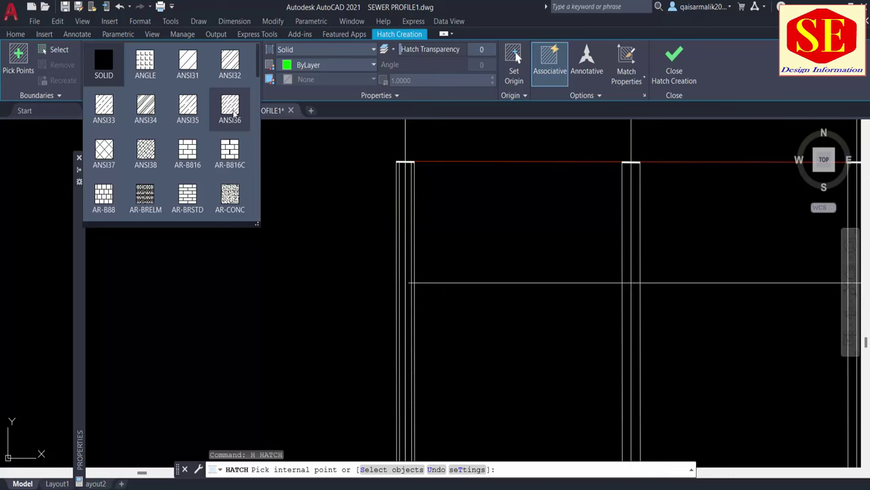
pyautogui.click(233, 114)
pyautogui.scroll(-2, 387, 225)
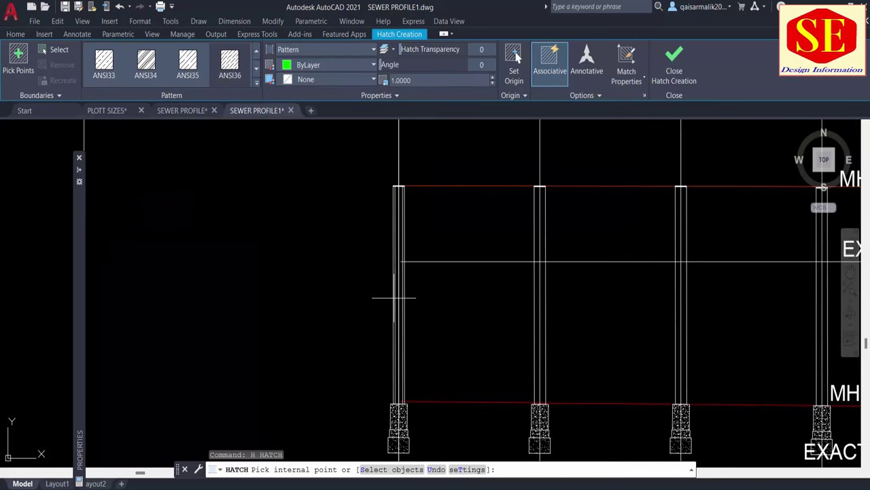
pyautogui.press('Escape')
pyautogui.scroll(2, 395, 297)
# Step: Hatch the left and right wall strips of the first manhole with ANSI36
pyautogui.write('h')
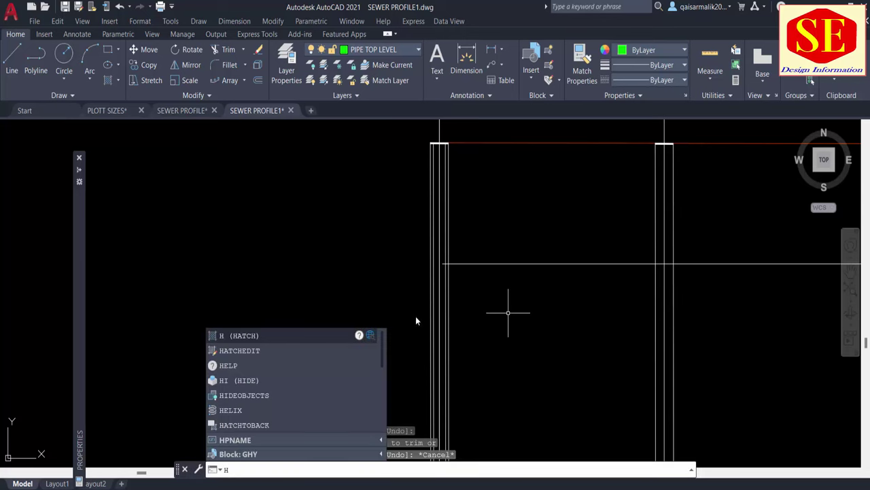
pyautogui.press('Return')
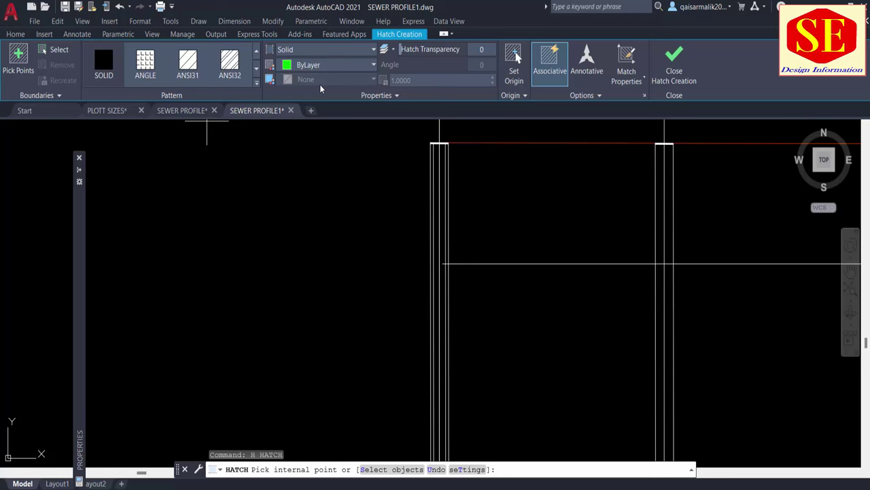
pyautogui.click(257, 84)
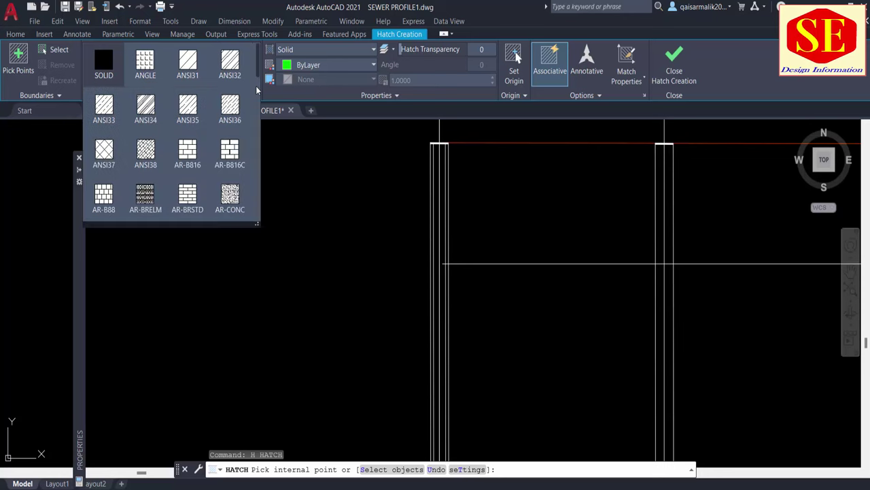
pyautogui.click(226, 108)
pyautogui.scroll(-2, 419, 236)
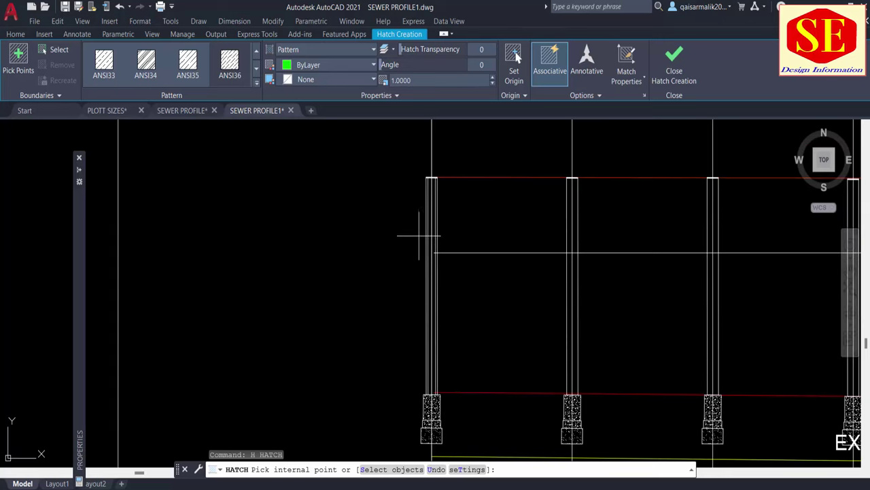
pyautogui.click(429, 282)
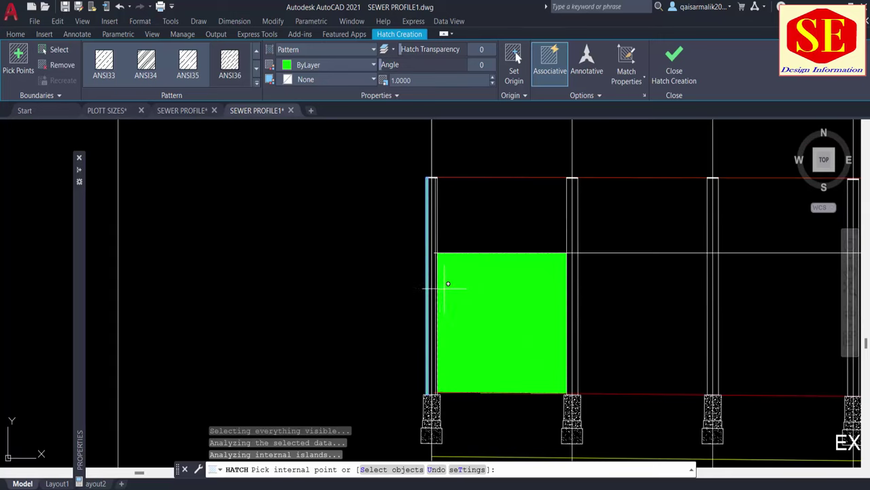
pyautogui.click(440, 281)
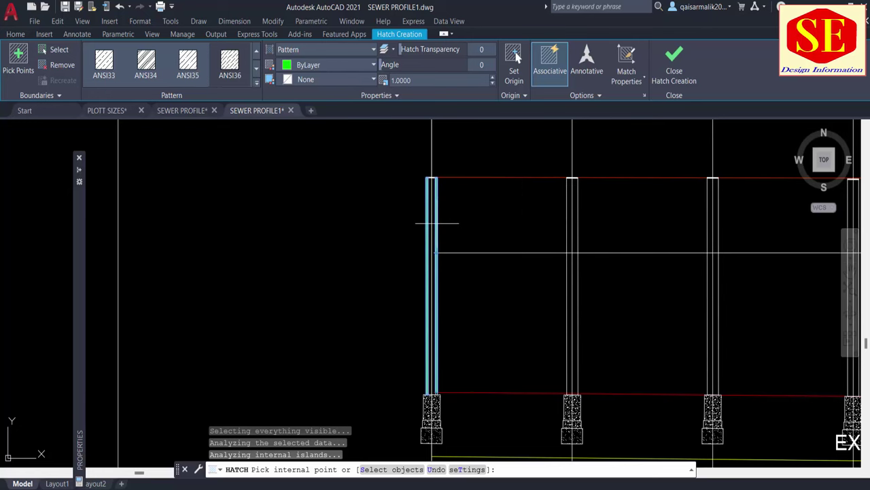
pyautogui.rightClick(404, 234)
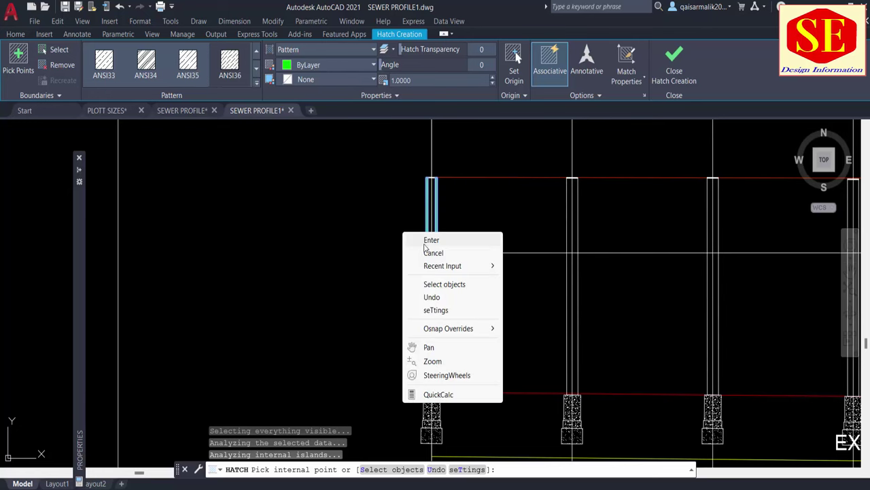
pyautogui.click(429, 239)
pyautogui.scroll(2, 426, 244)
pyautogui.scroll(3, 434, 146)
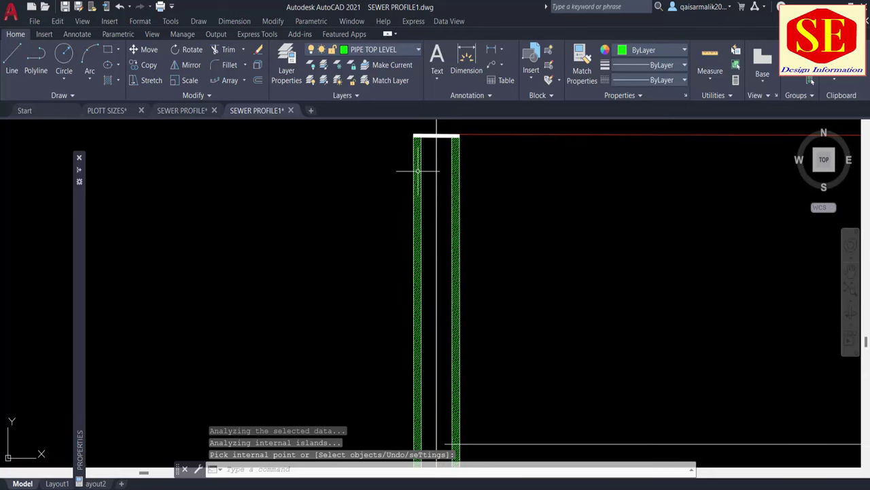
# Step: Move the new wall hatch onto the MH layer
pyautogui.click(416, 170)
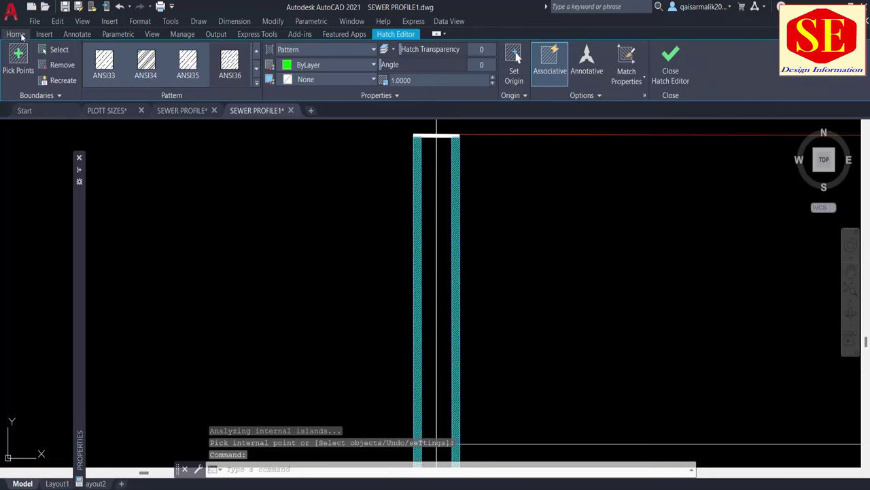
pyautogui.click(20, 35)
pyautogui.click(353, 51)
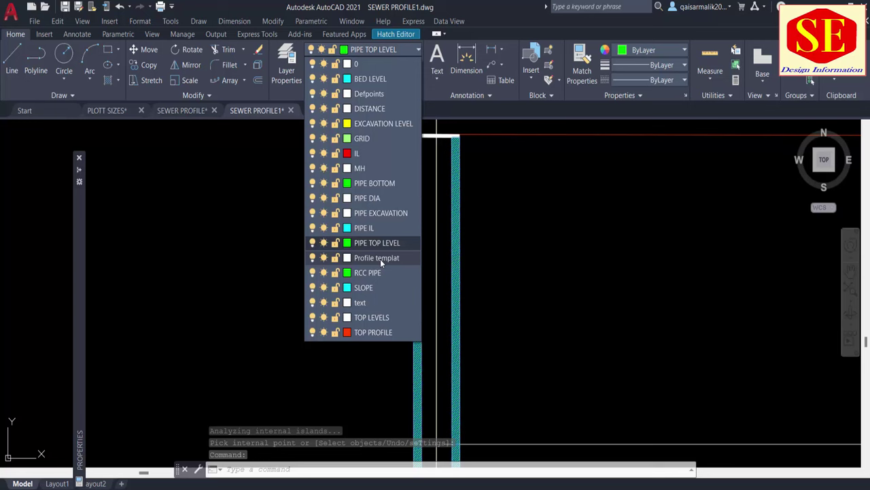
pyautogui.click(381, 169)
pyautogui.press('Escape')
pyautogui.press('Escape')
# Step: Copy the two hatched walls from the wall bottom onto the right-hand manhole
pyautogui.scroll(-2, 345, 219)
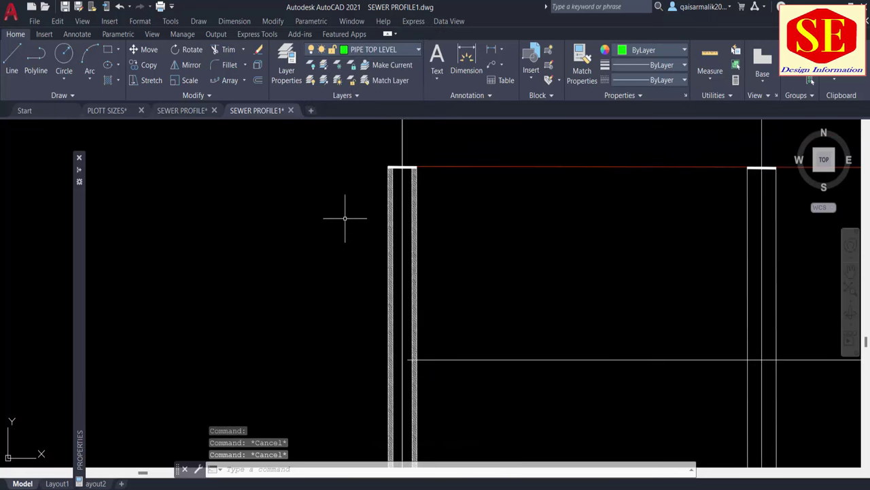
pyautogui.scroll(-1, 345, 219)
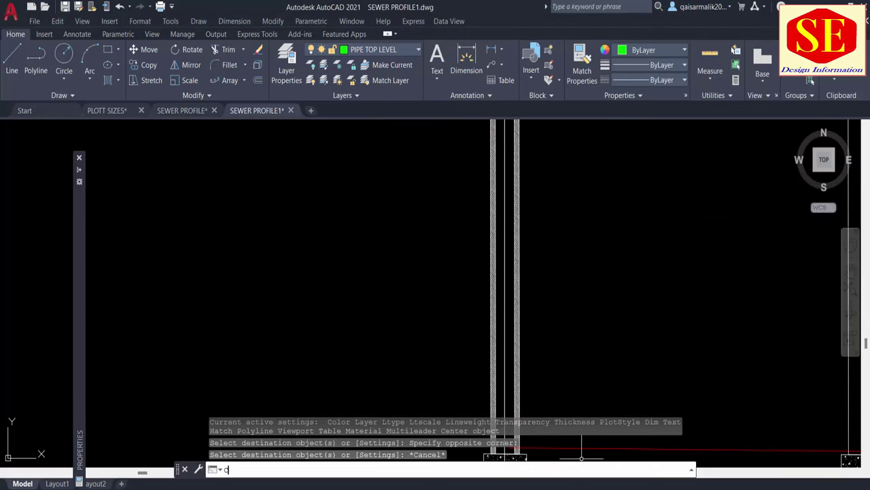
pyautogui.press('Return')
pyautogui.scroll(2, 492, 282)
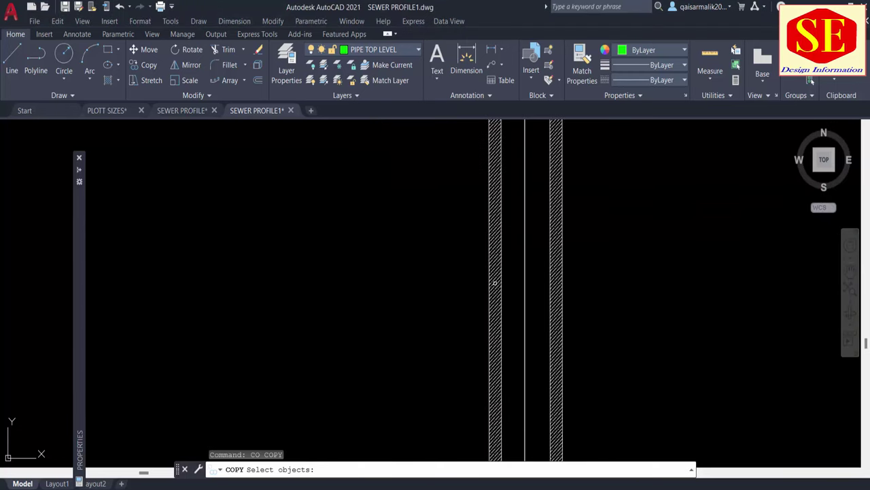
pyautogui.click(495, 283)
pyautogui.click(557, 303)
pyautogui.moveTo(569, 312); pyautogui.dragTo(587, 240, button='middle')
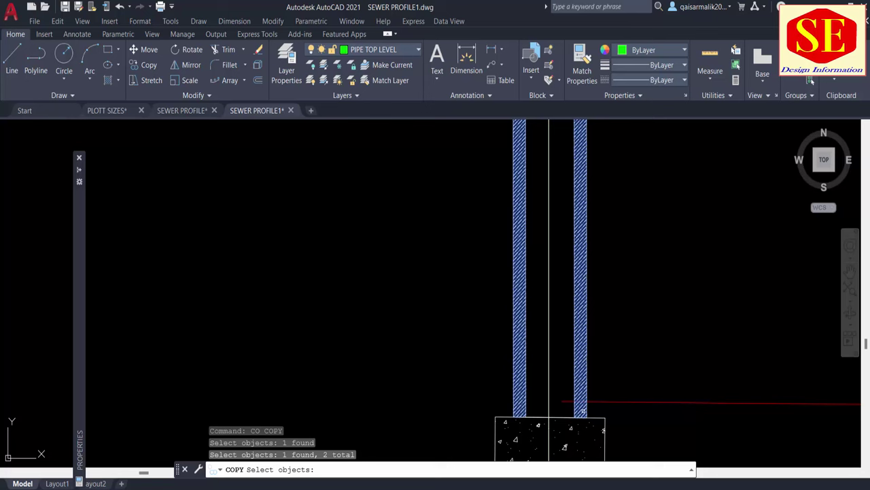
pyautogui.press('Return')
pyautogui.scroll(3, 557, 412)
pyautogui.click(565, 431)
pyautogui.scroll(-4, 394, 313)
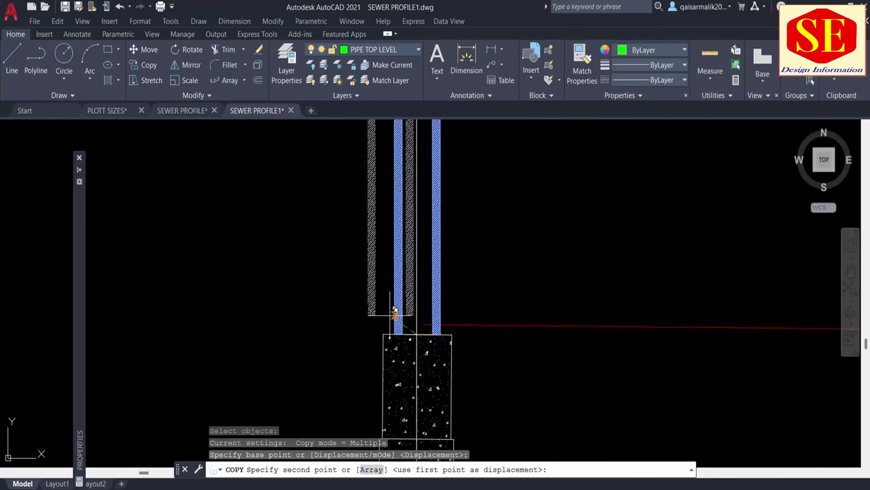
pyautogui.moveTo(795, 306); pyautogui.dragTo(404, 305, button='middle')
pyautogui.scroll(5, 637, 297)
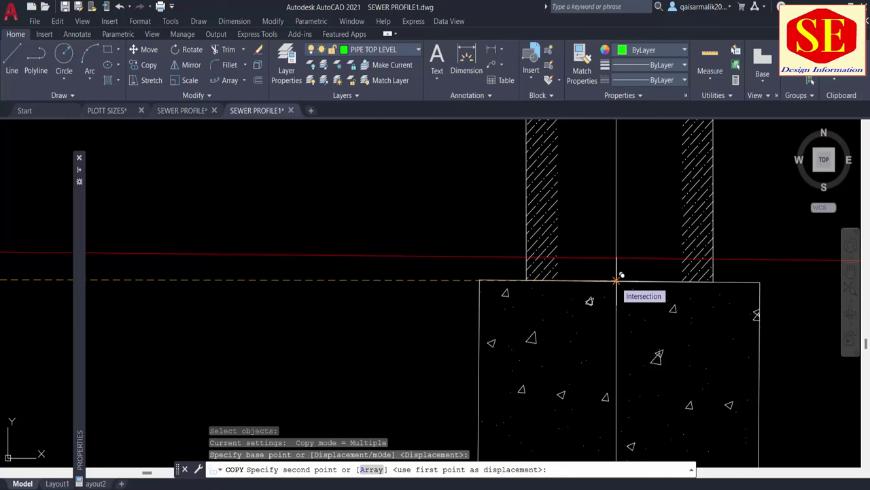
pyautogui.click(617, 280)
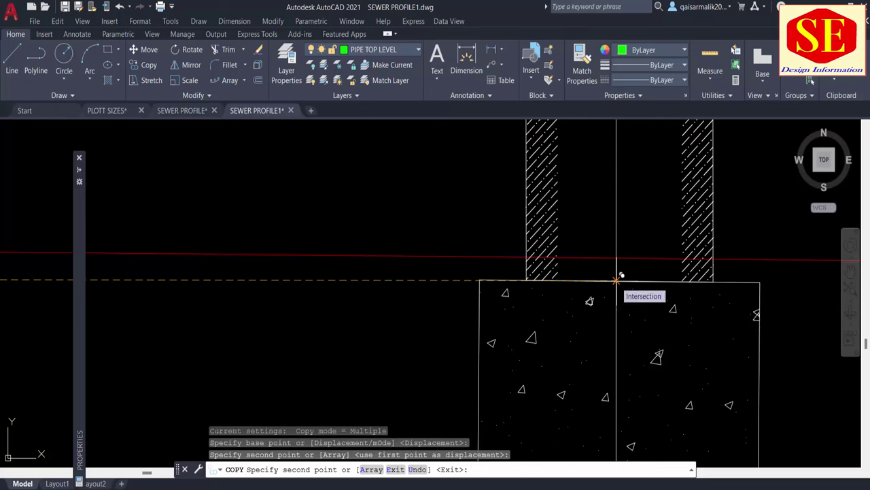
# Step: Cancel that copy and undo it with U
pyautogui.press('Escape')
pyautogui.write('u')
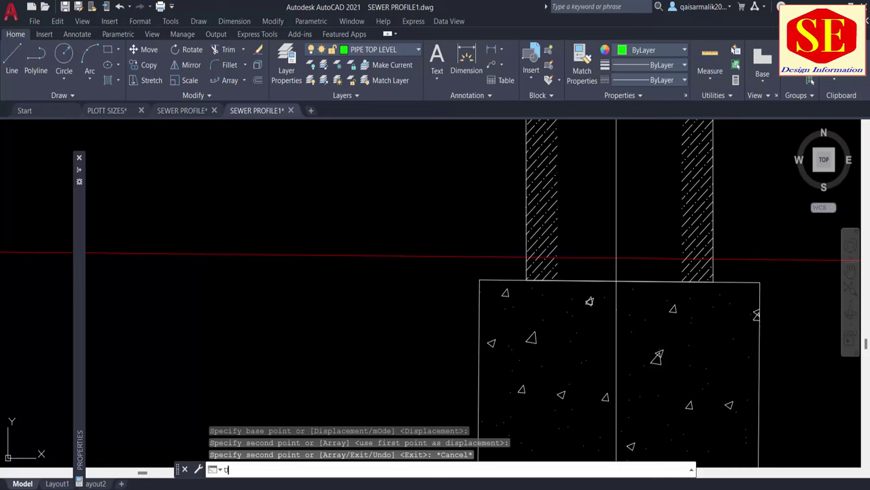
pyautogui.press('Return')
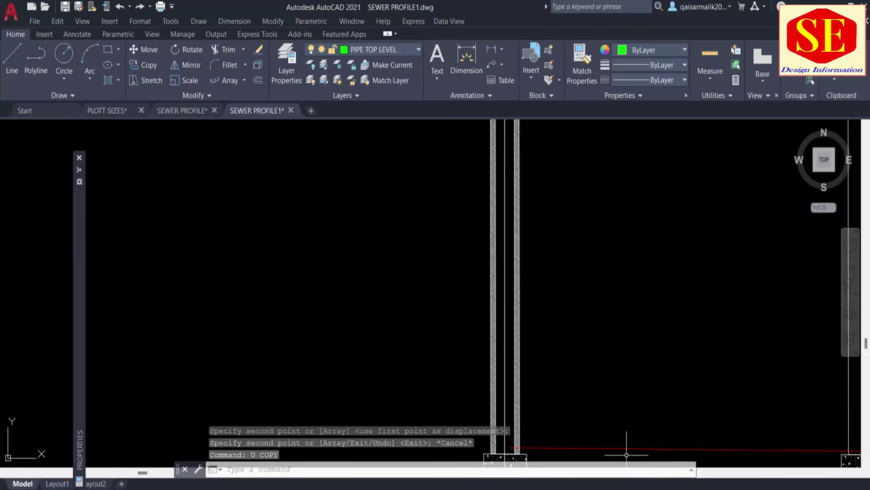
pyautogui.moveTo(585, 248); pyautogui.dragTo(592, 180, button='middle')
pyautogui.press('Escape')
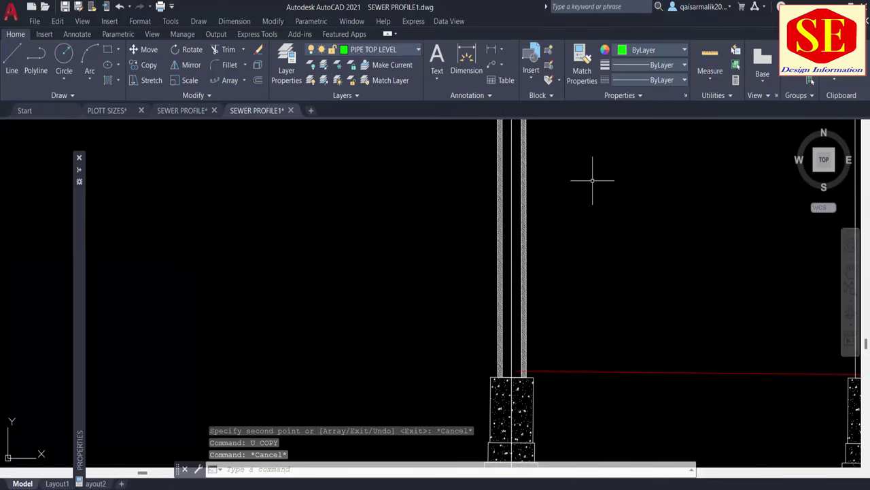
# Step: Restart COPY (co) and select both hatched walls plus the adjoining wall lines
pyautogui.write('co')
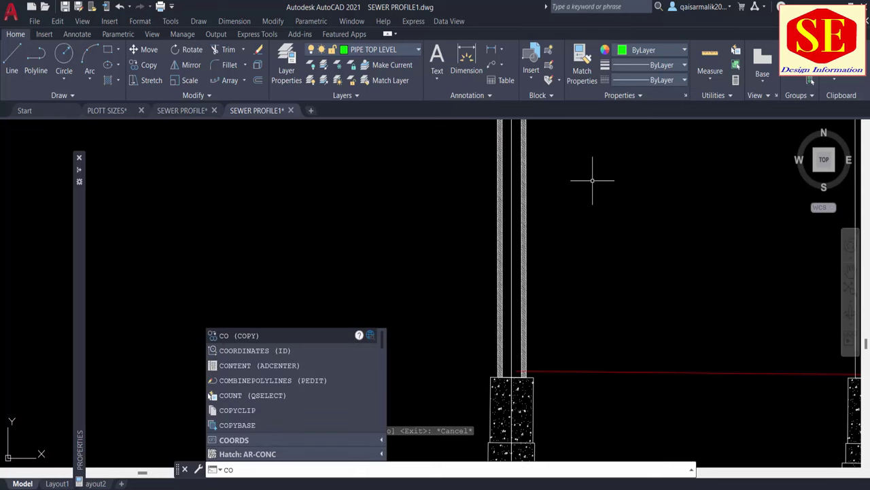
pyautogui.press('Return')
pyautogui.scroll(5, 492, 262)
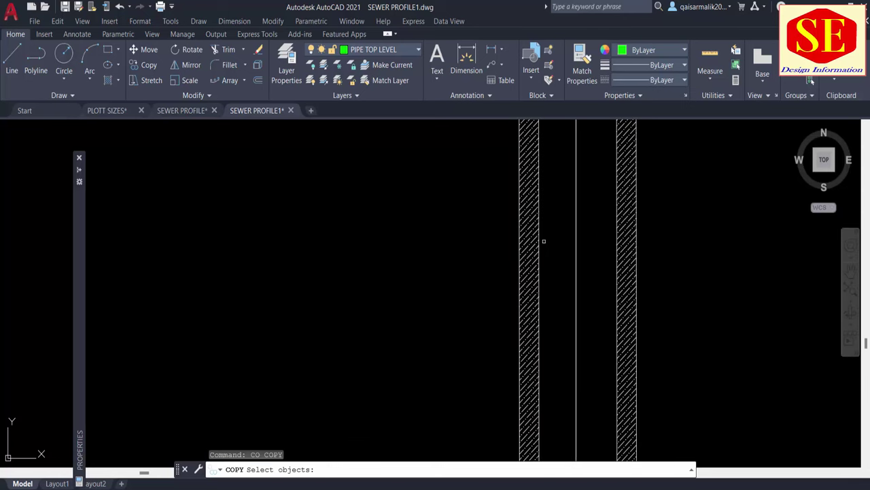
pyautogui.click(544, 241)
pyautogui.click(532, 242)
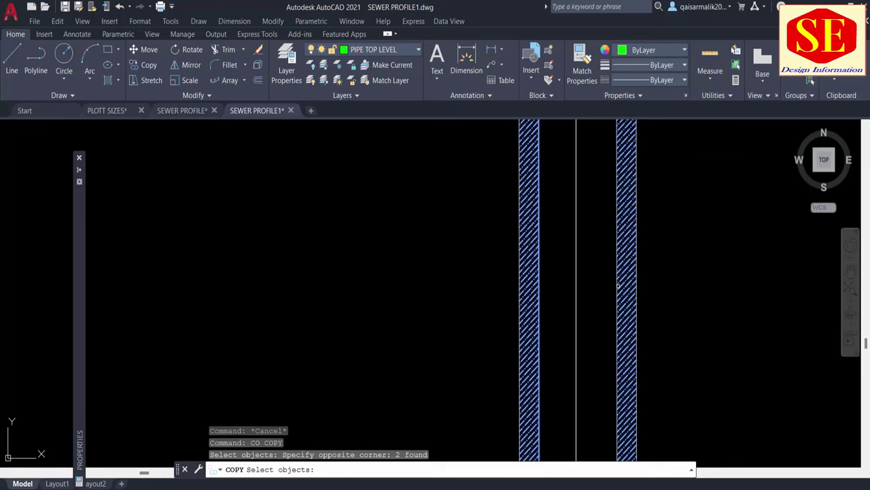
pyautogui.click(618, 285)
pyautogui.scroll(-2, 614, 309)
pyautogui.moveTo(621, 404); pyautogui.dragTo(622, 237, button='middle')
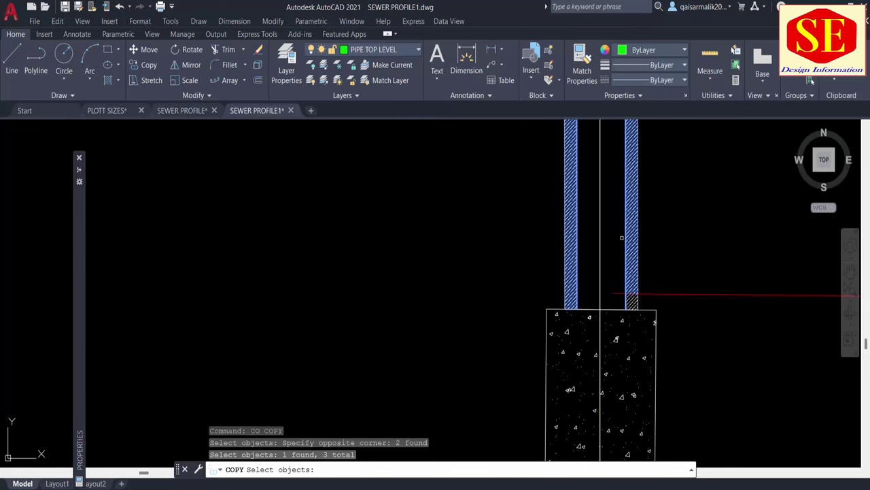
pyautogui.click(601, 309)
pyautogui.scroll(4, 601, 310)
pyautogui.scroll(6, 601, 309)
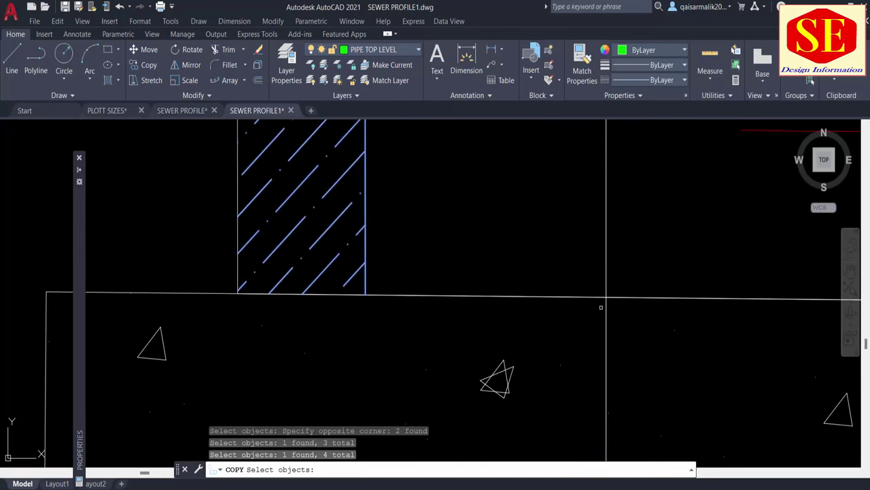
pyautogui.press('Return')
# Step: Using the top centre of the base as base point, place wall copies on five more manhole bases
pyautogui.click(606, 296)
pyautogui.scroll(-5, 606, 296)
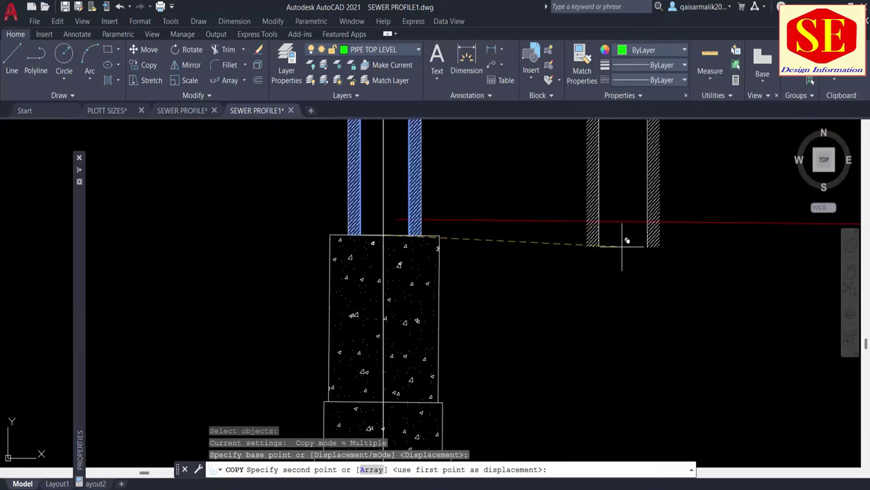
pyautogui.scroll(3, 253, 251)
pyautogui.scroll(-2, 651, 233)
pyautogui.scroll(5, 738, 242)
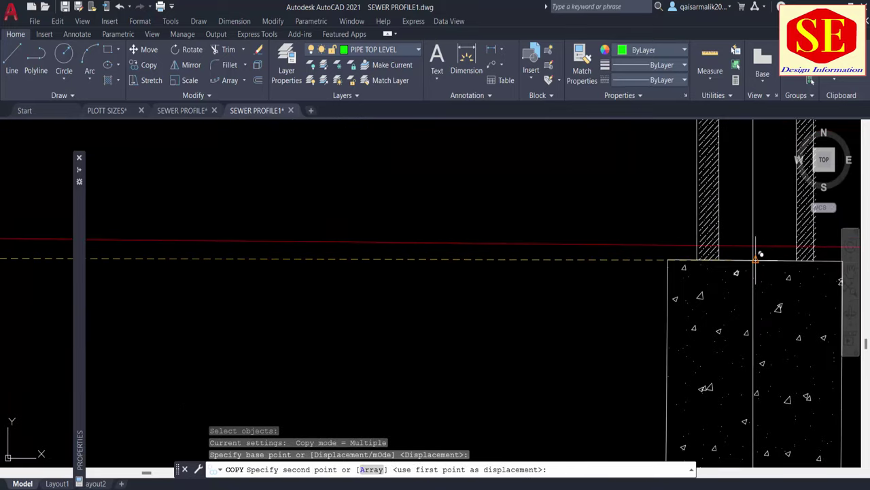
pyautogui.scroll(-3, 686, 229)
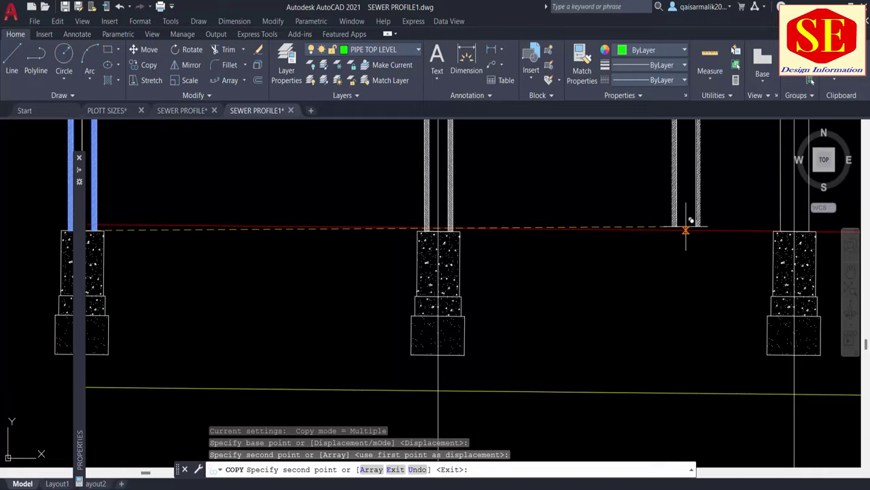
pyautogui.scroll(2, 583, 200)
pyautogui.scroll(2, 601, 223)
pyautogui.click(600, 223)
pyautogui.scroll(1, 601, 223)
pyautogui.click(598, 219)
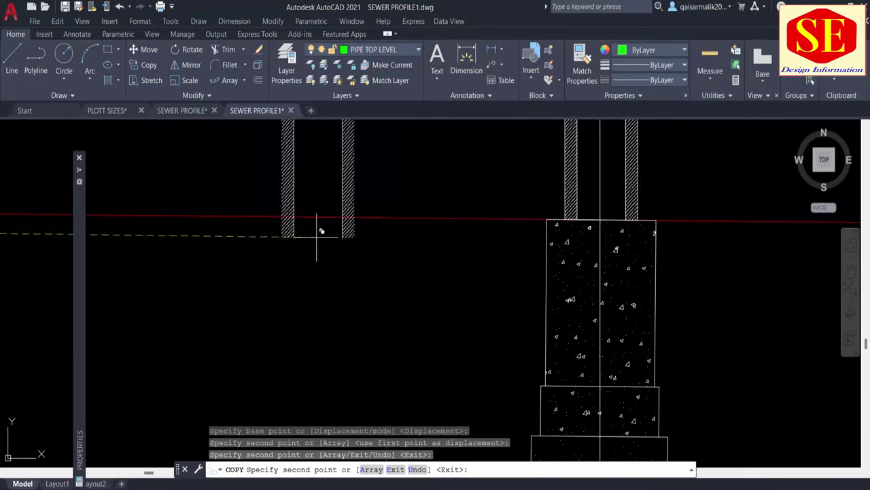
pyautogui.scroll(-4, 320, 229)
pyautogui.scroll(2, 610, 231)
pyautogui.click(612, 224)
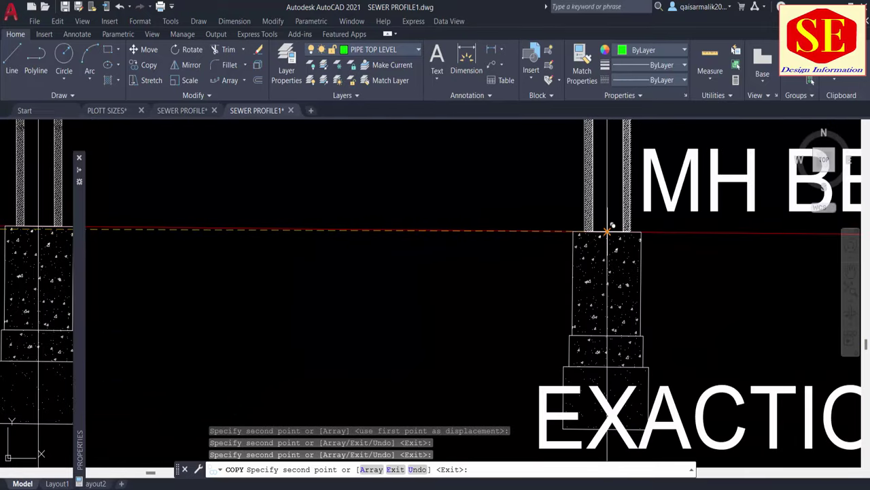
pyautogui.scroll(-3, 612, 223)
pyautogui.scroll(2, 715, 212)
pyautogui.scroll(3, 622, 282)
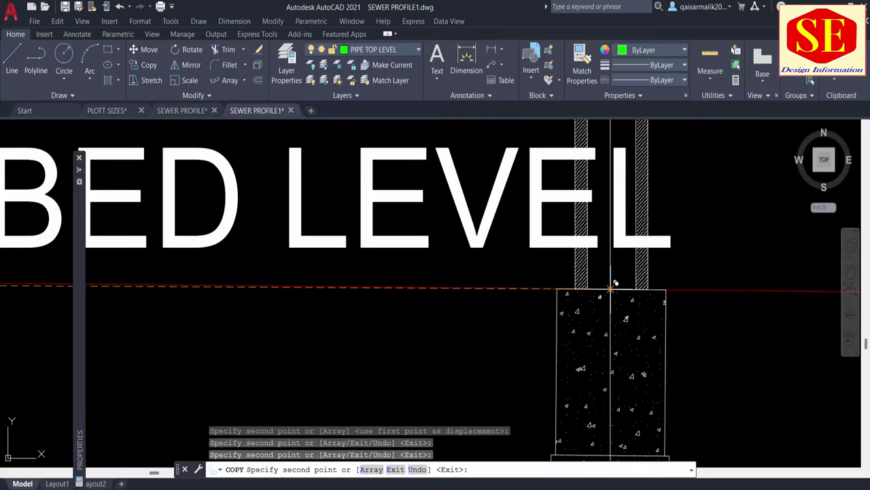
pyautogui.click(647, 262)
pyautogui.scroll(1, 602, 216)
pyautogui.scroll(-4, 602, 219)
pyautogui.scroll(3, 508, 254)
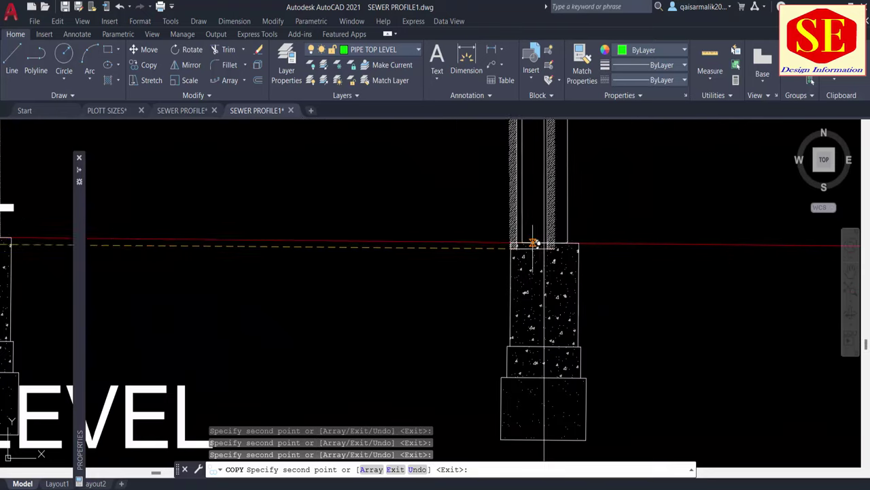
pyautogui.click(546, 242)
pyautogui.scroll(-3, 692, 255)
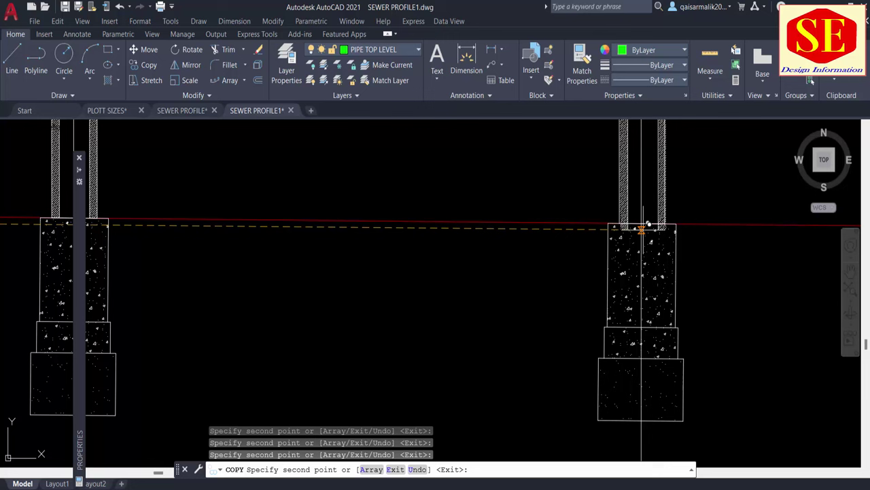
pyautogui.scroll(3, 643, 219)
pyautogui.scroll(2, 647, 217)
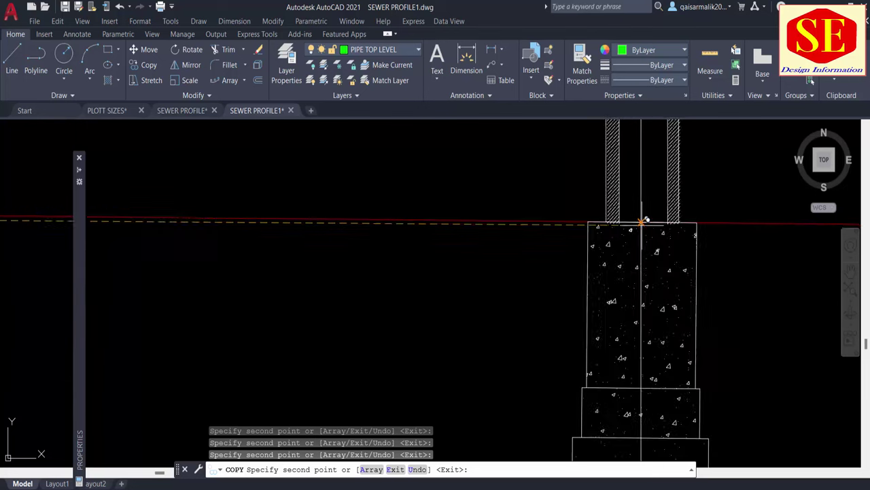
pyautogui.scroll(2, 646, 214)
pyautogui.scroll(-1, 644, 217)
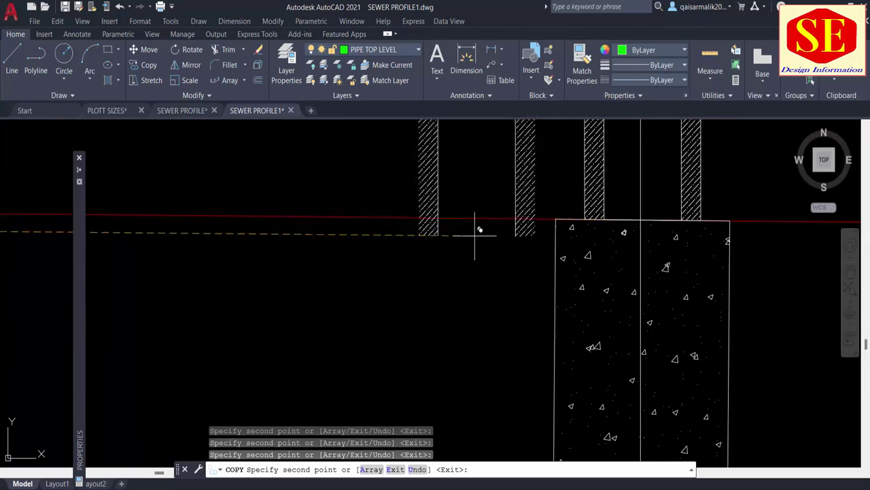
pyautogui.scroll(-2, 577, 227)
pyautogui.scroll(2, 614, 272)
pyautogui.scroll(2, 583, 270)
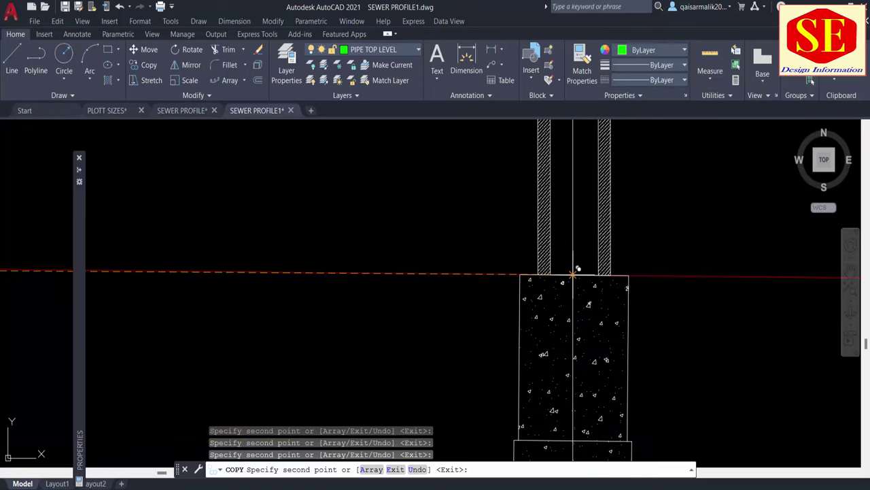
# Step: End the copy command and pan across the profile to check the other manholes
pyautogui.rightClick(574, 276)
pyautogui.scroll(-4, 528, 243)
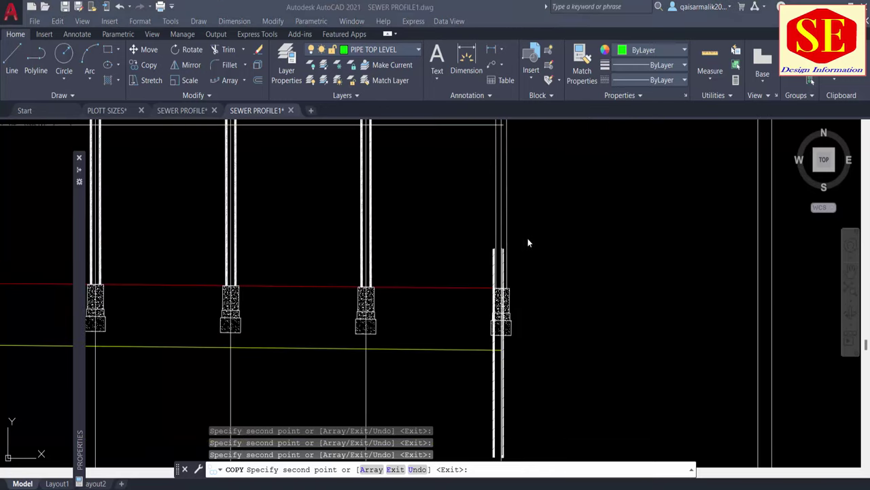
pyautogui.scroll(2, 507, 286)
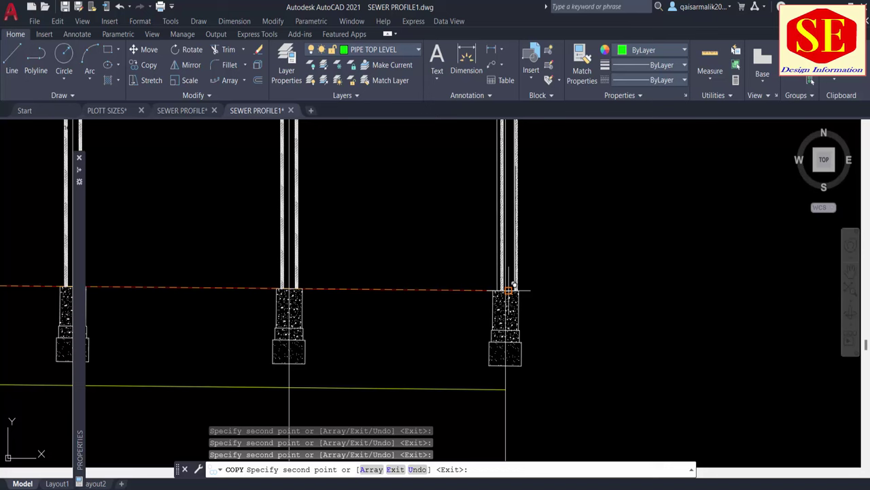
pyautogui.scroll(2, 507, 285)
pyautogui.scroll(3, 507, 284)
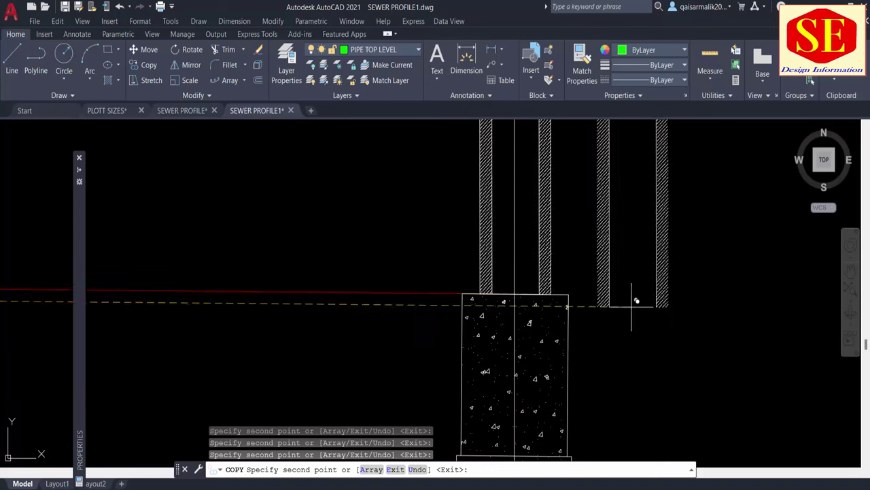
pyautogui.scroll(-5, 632, 297)
pyautogui.press('Escape')
pyautogui.moveTo(632, 297)
pyautogui.mouseDown(button='middle')
pyautogui.moveTo(398, 292)
pyautogui.moveTo(233, 305)
pyautogui.moveTo(510, 282)
pyautogui.mouseUp(button='middle')
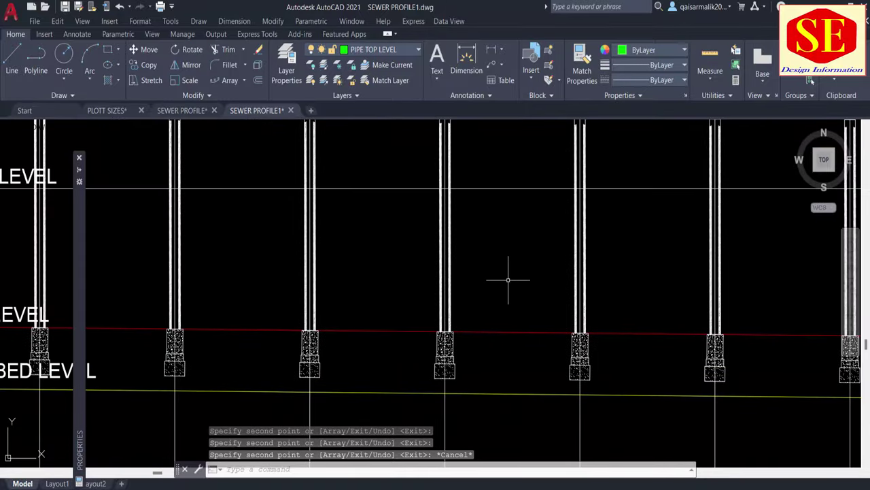
pyautogui.scroll(4, 303, 326)
pyautogui.scroll(2, 303, 327)
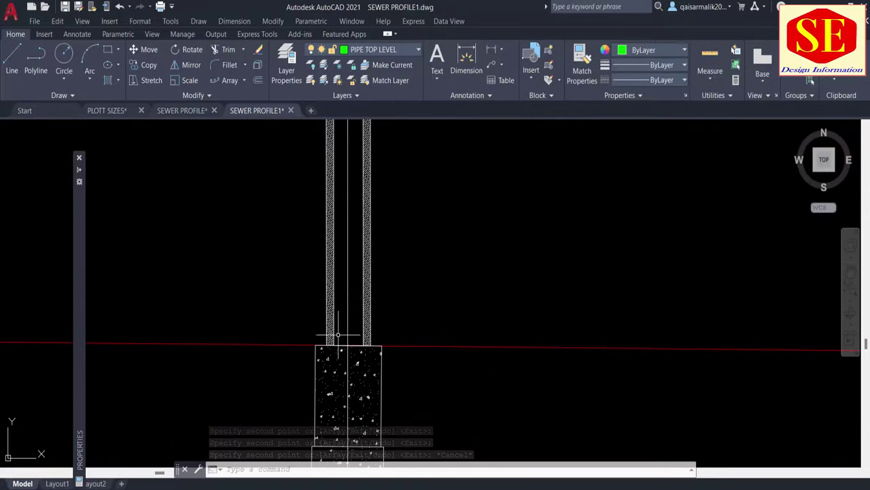
pyautogui.scroll(-5, 343, 324)
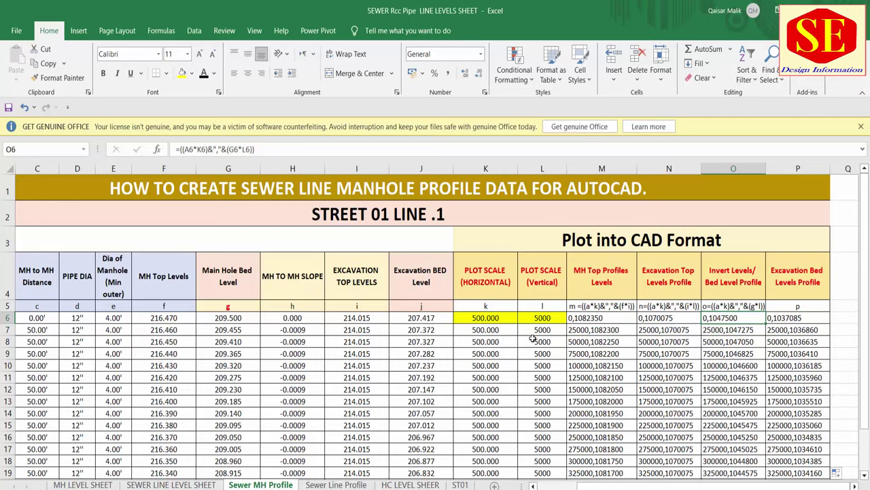
# Step: Inspect the invert level formula in L6 on the SEWER LINE LEVEL SHEET
pyautogui.click(163, 486)
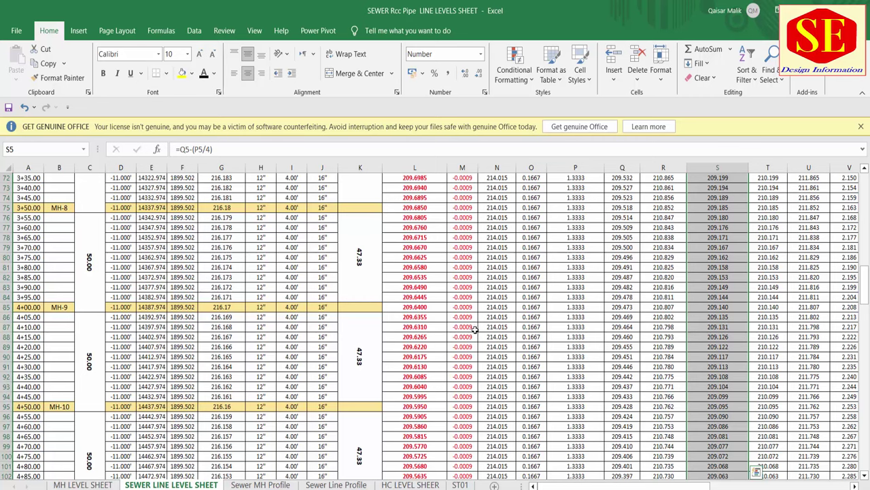
pyautogui.scroll(5, 475, 330)
pyautogui.scroll(5, 475, 330)
pyautogui.scroll(5, 475, 329)
pyautogui.scroll(6, 475, 330)
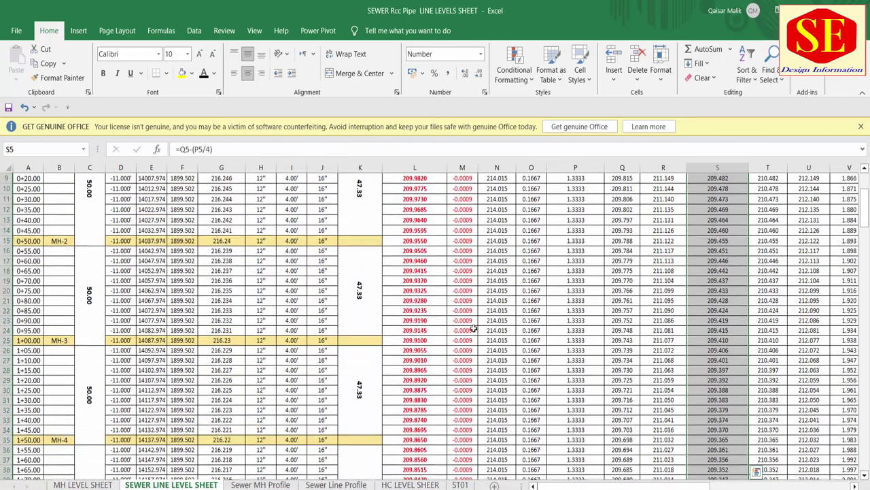
pyautogui.scroll(3, 475, 330)
pyautogui.click(422, 274)
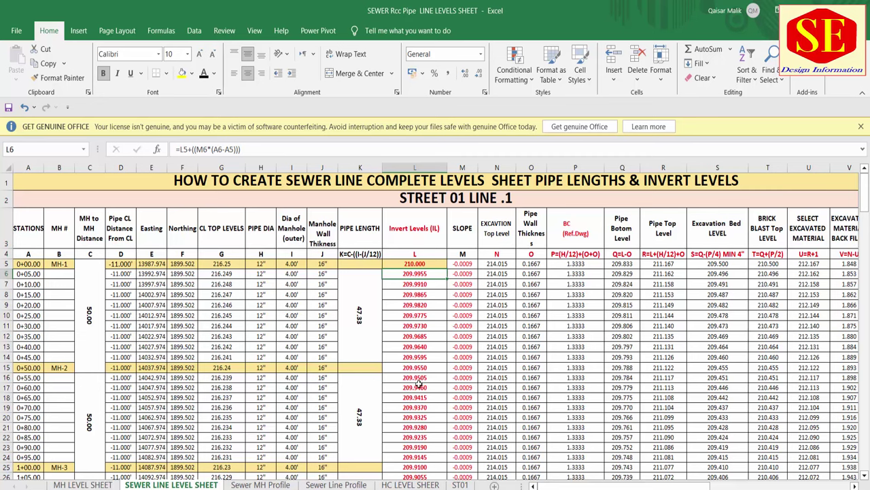
# Step: On the MH LEVEL SHEET, compare column K invert levels with N5's =K5-(6/12), then view the section PDF
pyautogui.click(83, 484)
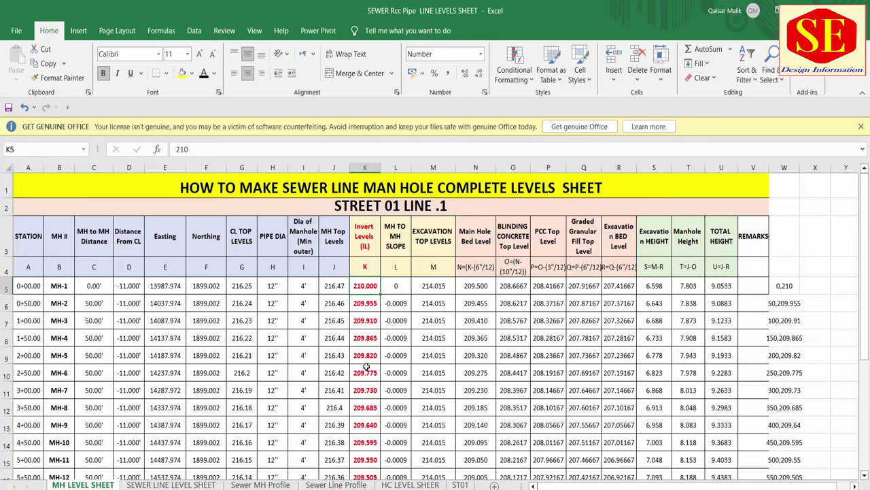
pyautogui.moveTo(372, 227); pyautogui.dragTo(367, 373)
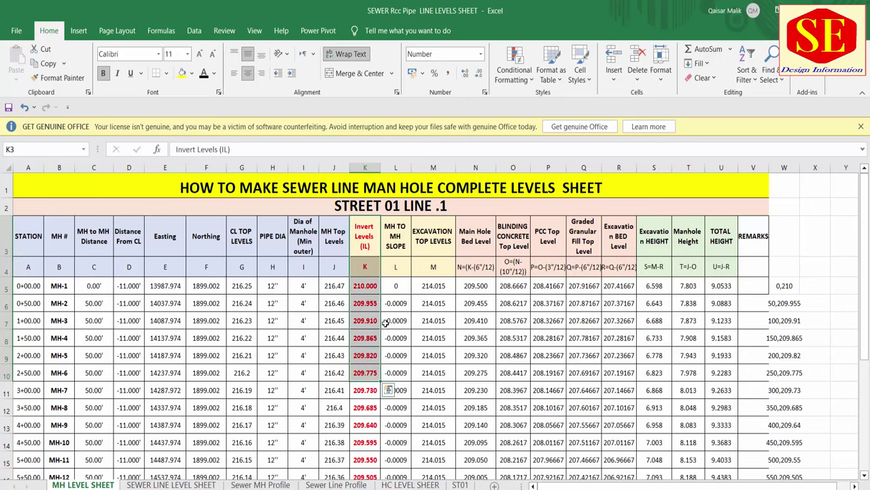
pyautogui.moveTo(477, 237); pyautogui.dragTo(476, 391)
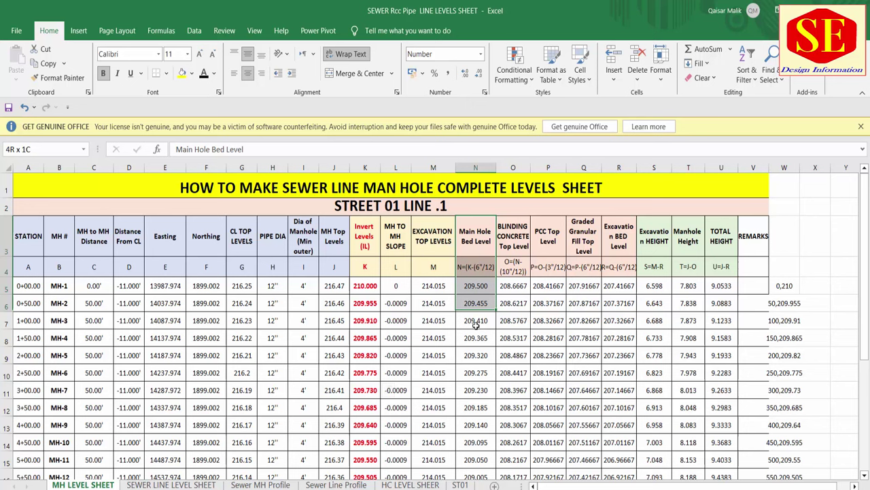
pyautogui.click(362, 289)
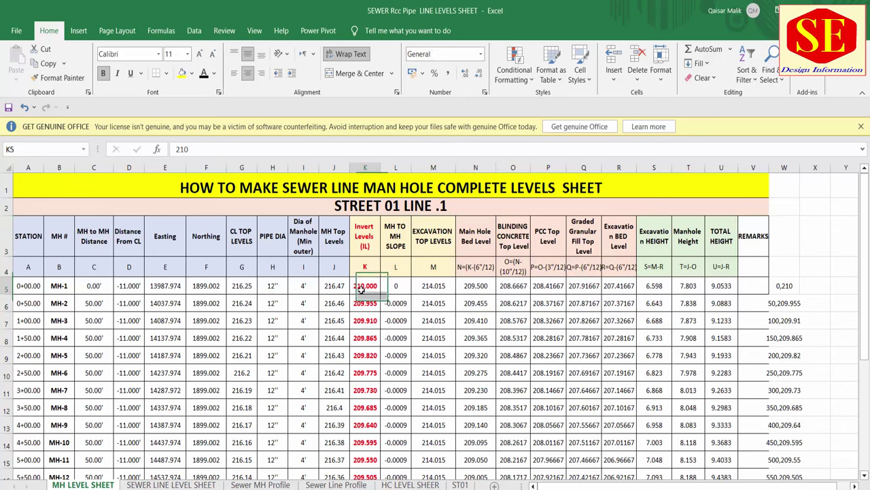
pyautogui.click(485, 289)
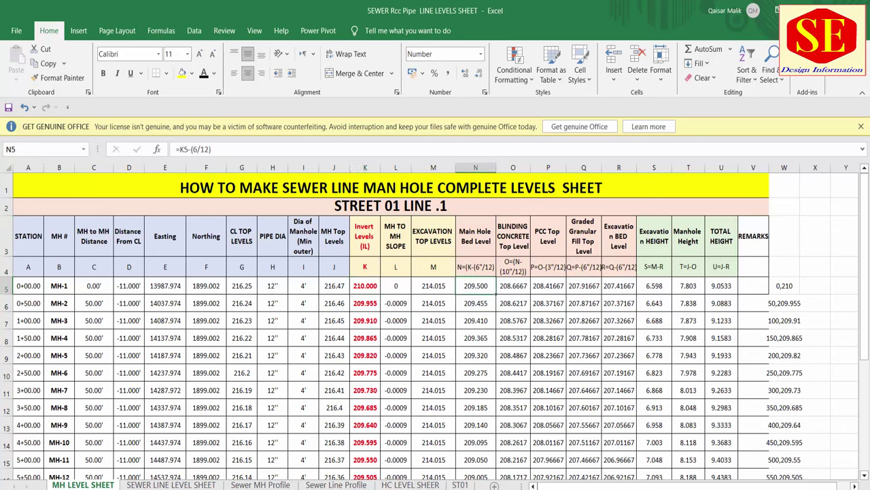
pyautogui.hotkey('alt', 'Tab')
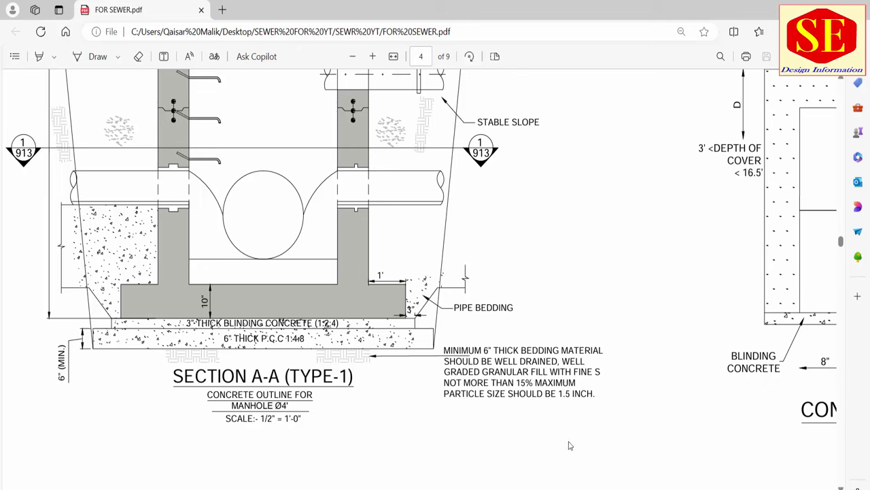
# Step: Pan and zoom across the AutoCAD profile to see footings between MH BED LEVEL and EXACTION BED LEVEL lines
pyautogui.hotkey('alt', 'Tab')
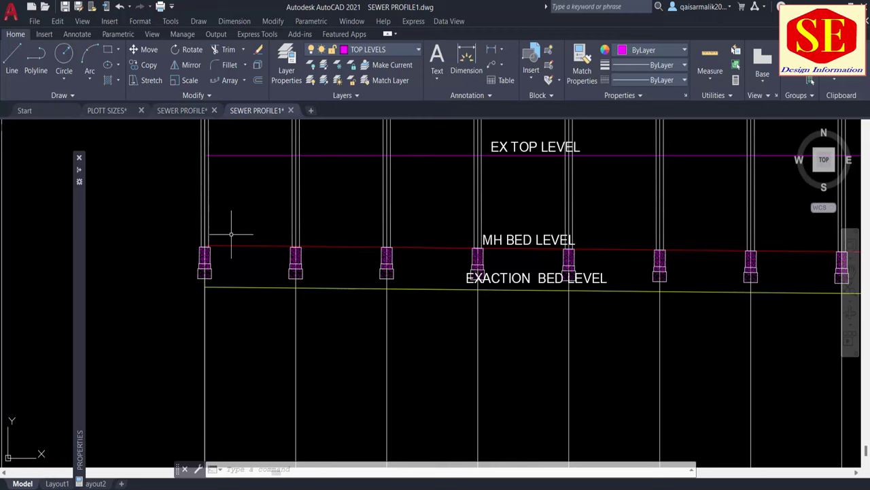
pyautogui.moveTo(660, 242); pyautogui.dragTo(494, 285, button='middle')
pyautogui.scroll(-2, 461, 280)
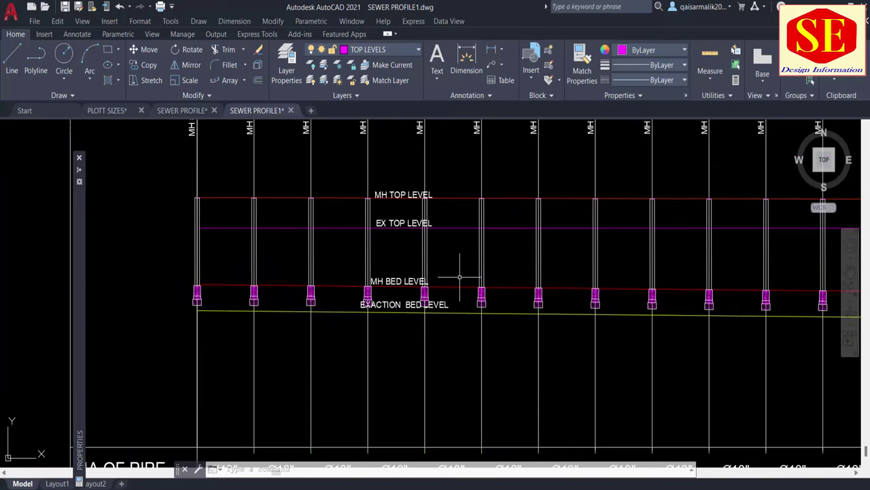
pyautogui.scroll(-2, 476, 272)
pyautogui.scroll(1, 445, 306)
pyautogui.scroll(1, 450, 229)
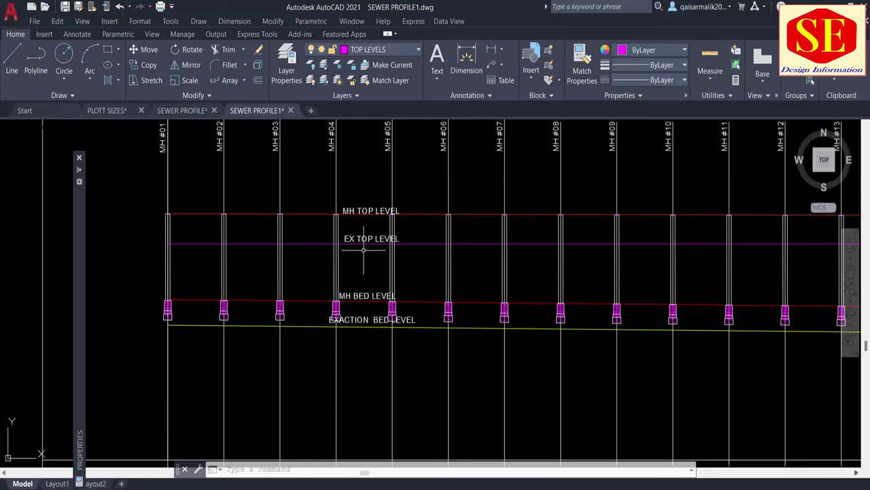
pyautogui.moveTo(281, 258); pyautogui.dragTo(355, 251, button='middle')
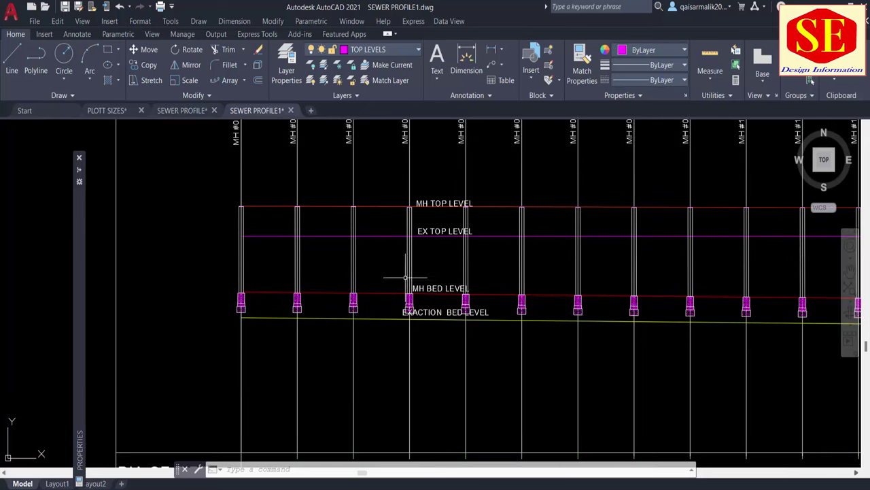
pyautogui.scroll(3, 363, 290)
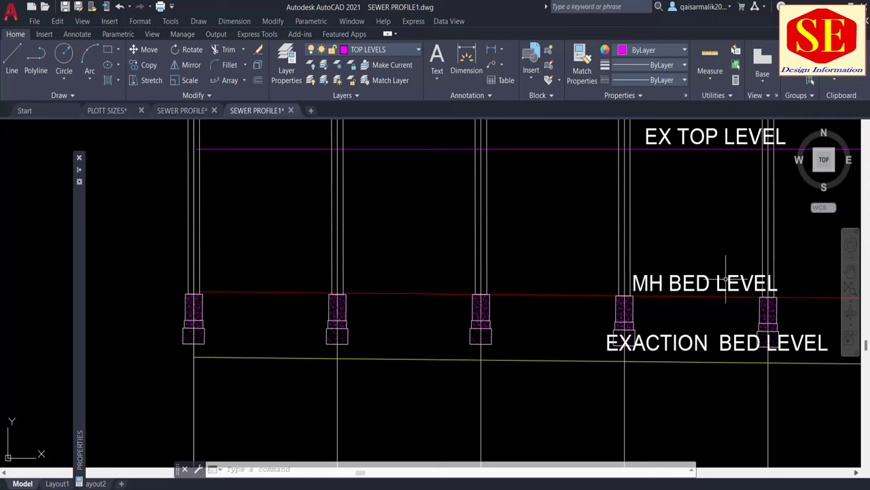
# Step: Back in Excel, cancel the pending column M copy and check the formula in O8
pyautogui.hotkey('alt', 'Tab')
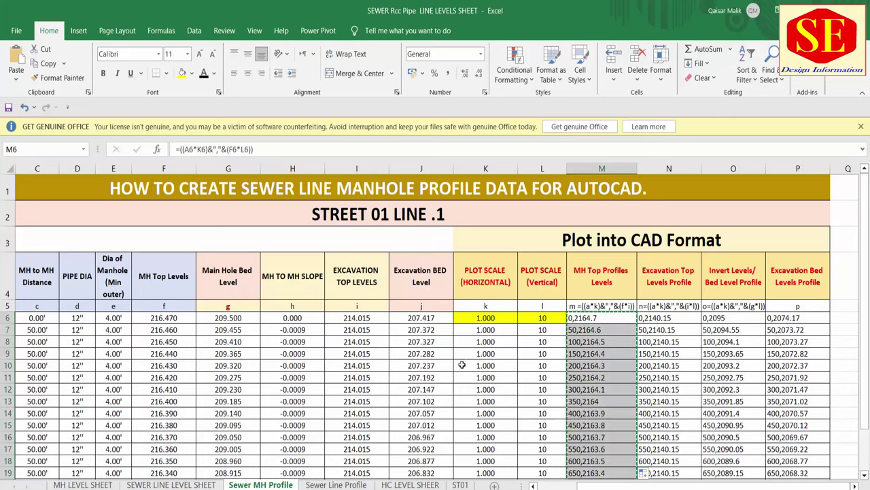
pyautogui.press('Escape')
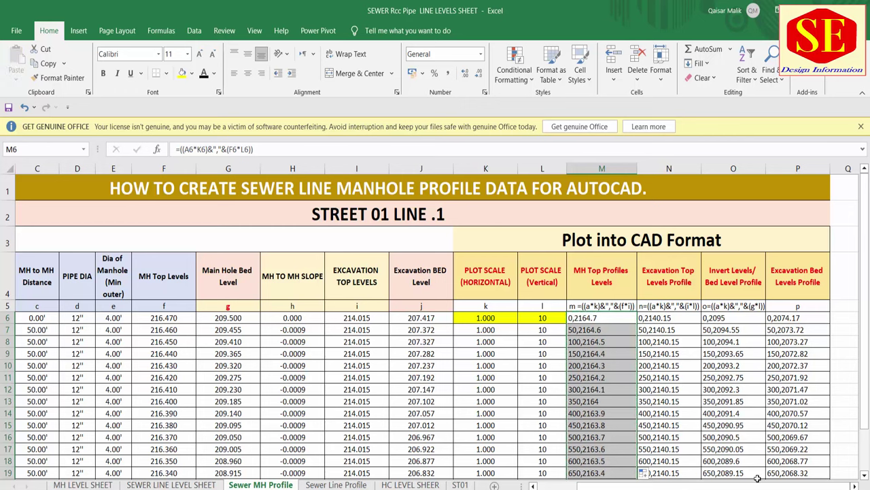
pyautogui.hscroll(2, 435, 327)
pyautogui.hscroll(-1, 435, 326)
pyautogui.click(689, 341)
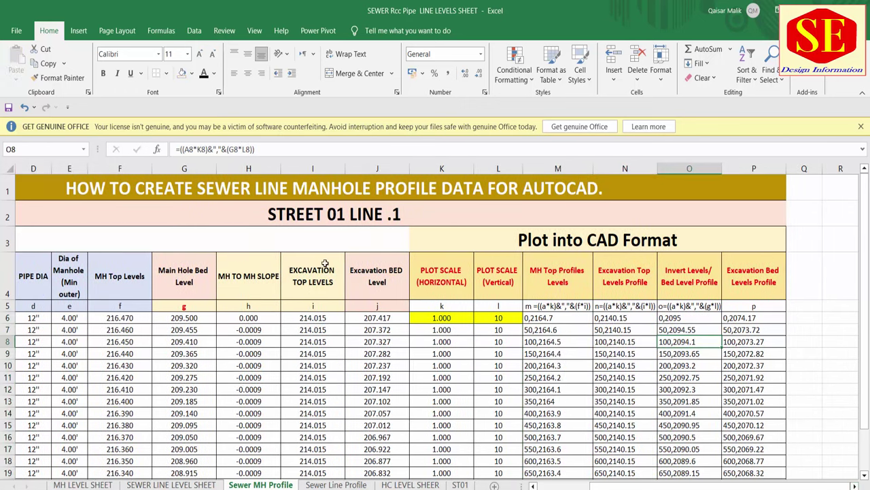
# Step: On the Sewer Line Profile sheet, clear A3:P28 contents, fills and borders, and unmerge A3:J3
pyautogui.click(335, 485)
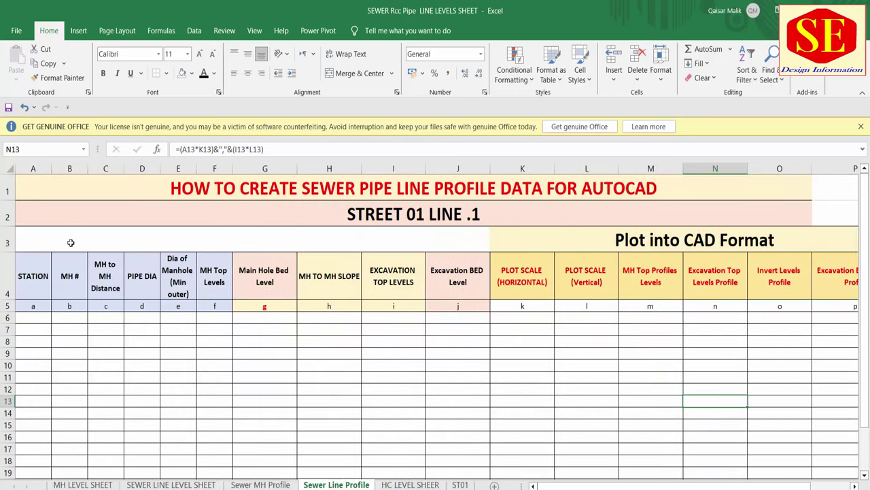
pyautogui.moveTo(50, 242)
pyautogui.mouseDown()
pyautogui.moveTo(654, 449)
pyautogui.moveTo(587, 476)
pyautogui.moveTo(616, 469)
pyautogui.mouseUp()
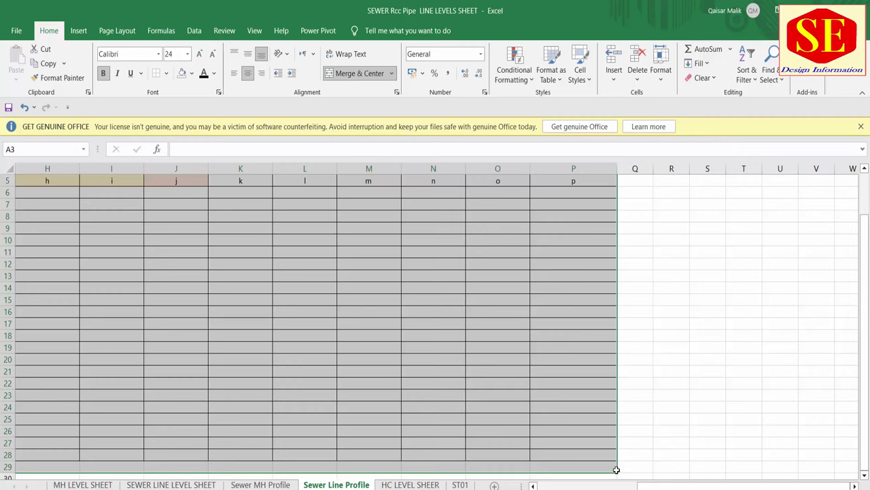
pyautogui.hotkey('ctrl', 'BackSpace')
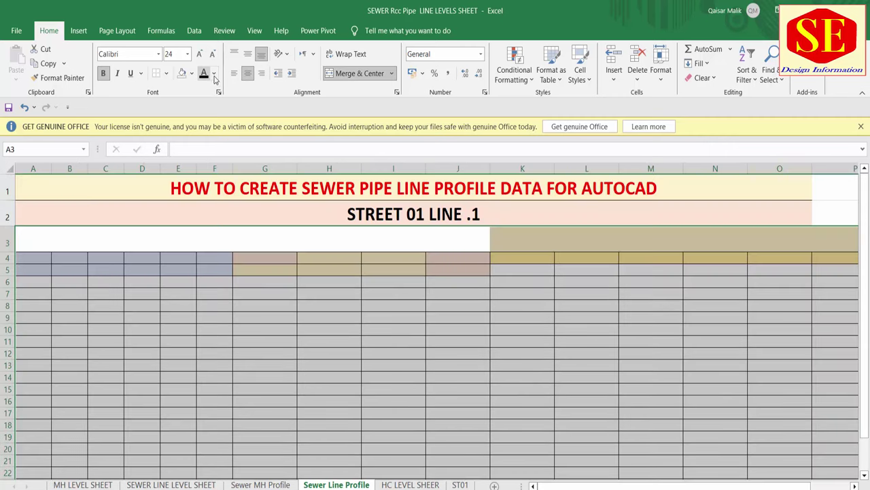
pyautogui.click(182, 73)
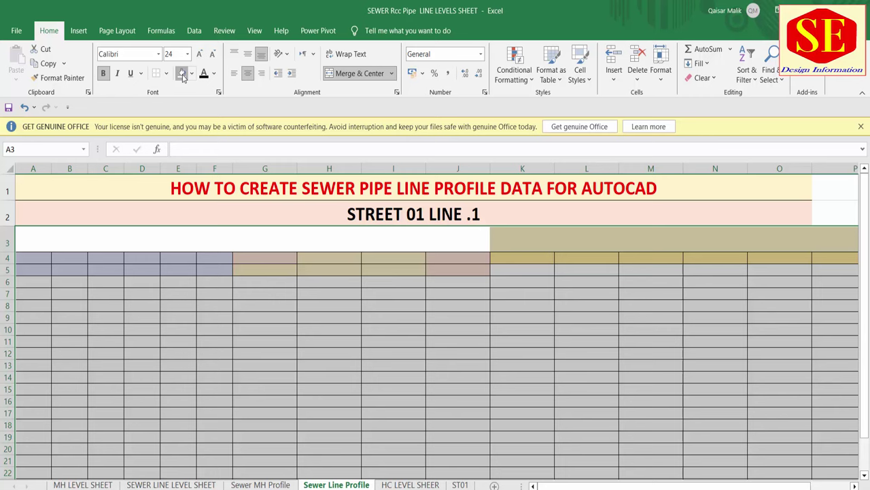
pyautogui.click(159, 74)
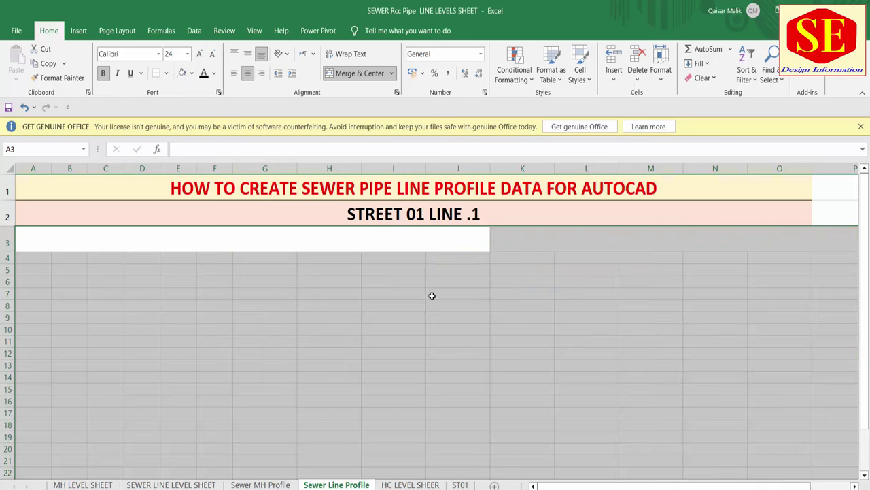
pyautogui.click(432, 296)
pyautogui.moveTo(242, 245); pyautogui.dragTo(843, 469)
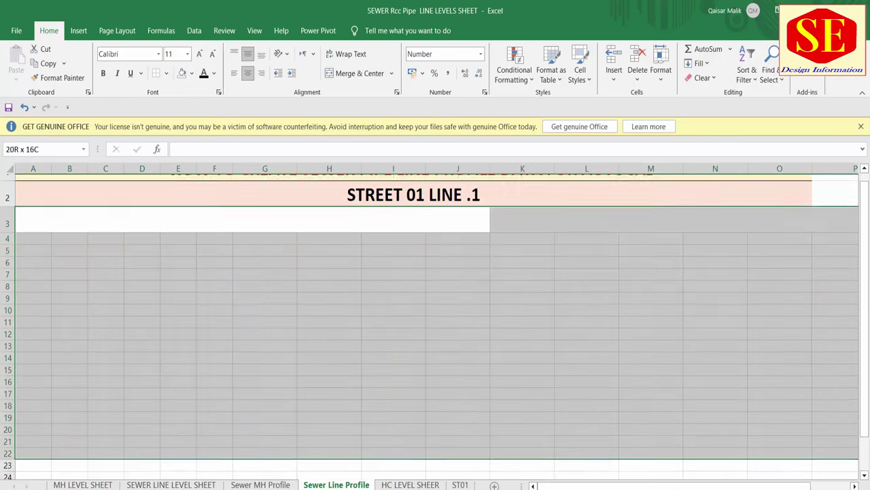
pyautogui.click(329, 74)
pyautogui.click(332, 276)
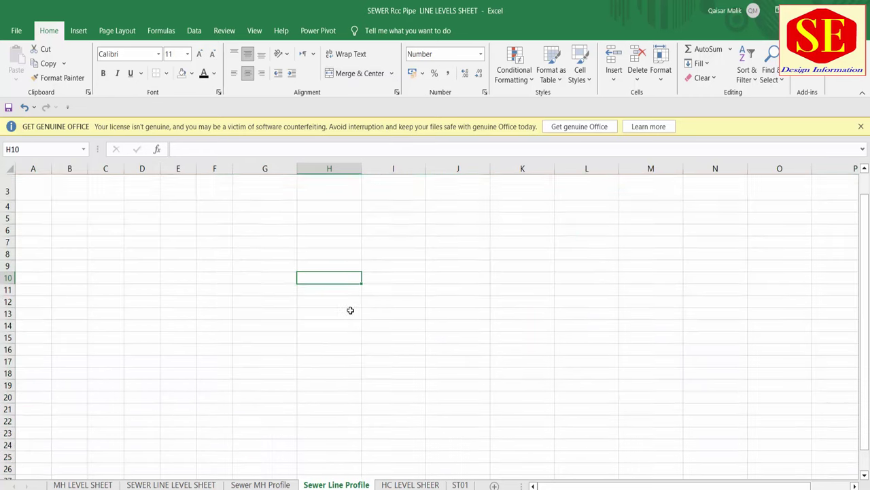
pyautogui.scroll(1, 361, 310)
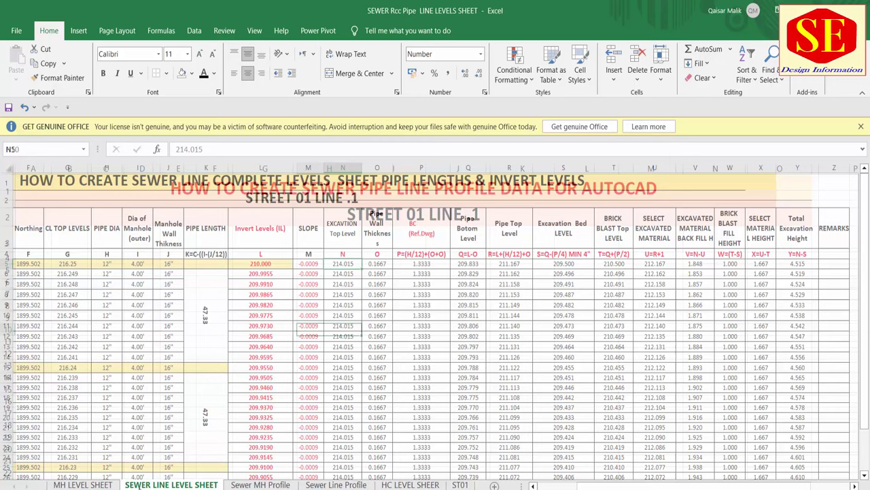
# Step: Copy the levels table from the STATIONS header across to column Y, then go to the Sewer Line Profile sheet
pyautogui.click(373, 185)
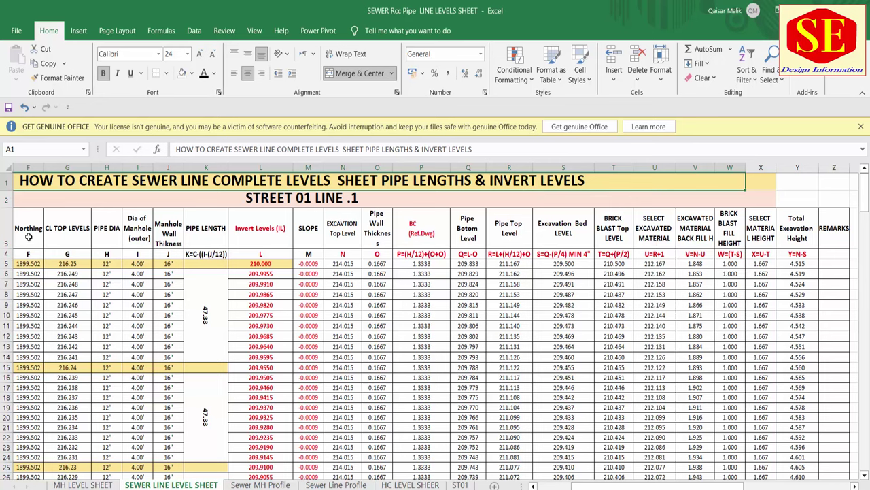
pyautogui.hscroll(-3, 81, 259)
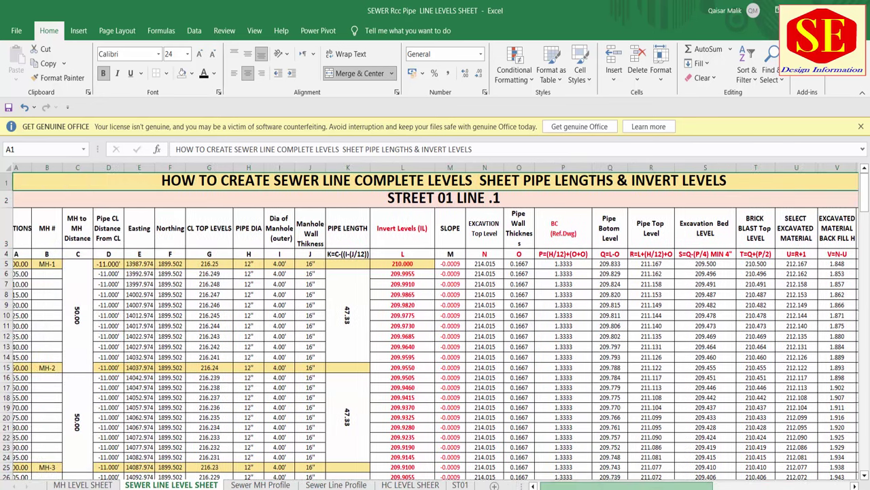
pyautogui.click(26, 225)
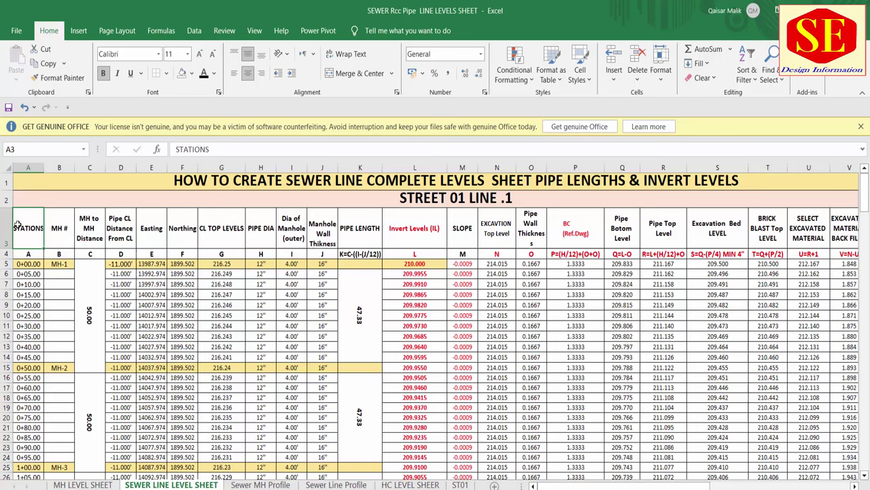
pyautogui.moveTo(48, 229)
pyautogui.mouseDown()
pyautogui.moveTo(850, 235)
pyautogui.moveTo(792, 253)
pyautogui.moveTo(832, 484)
pyautogui.moveTo(835, 401)
pyautogui.moveTo(826, 395)
pyautogui.mouseUp()
pyautogui.rightClick(490, 288)
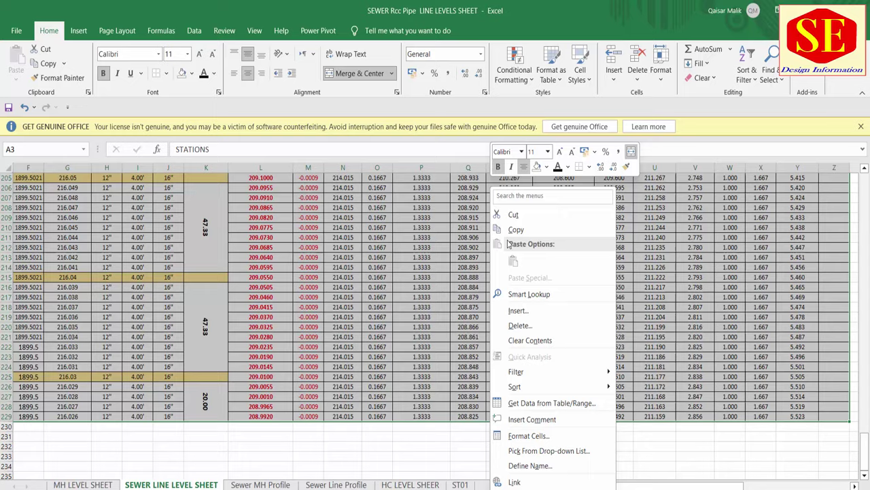
pyautogui.click(515, 229)
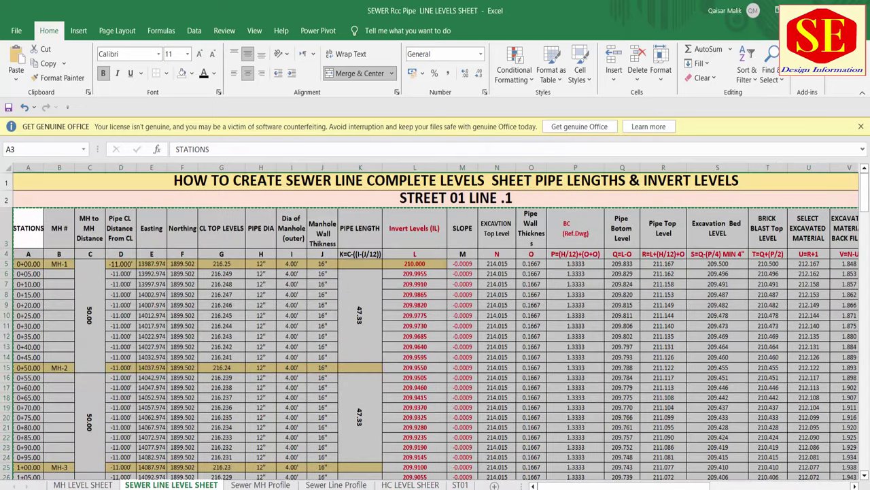
pyautogui.click(336, 484)
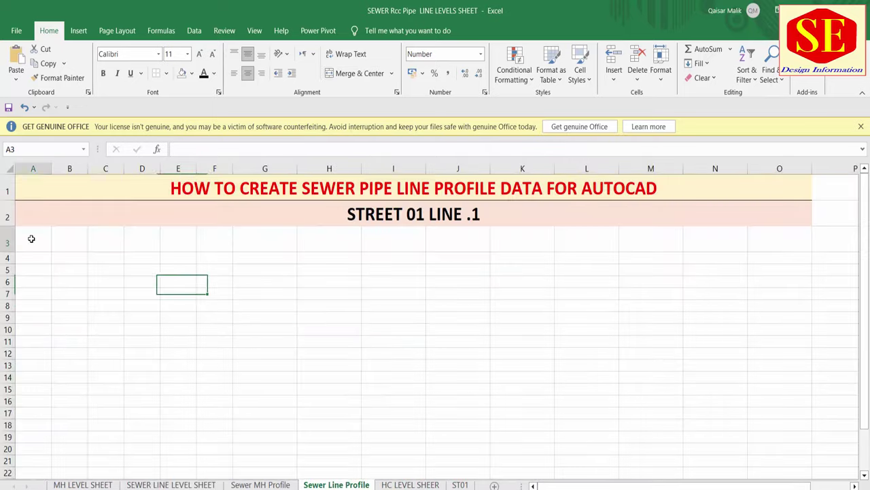
# Step: Paste the copied levels table at cell A3 of the Sewer Line Profile sheet
pyautogui.click(31, 239)
pyautogui.rightClick(32, 241)
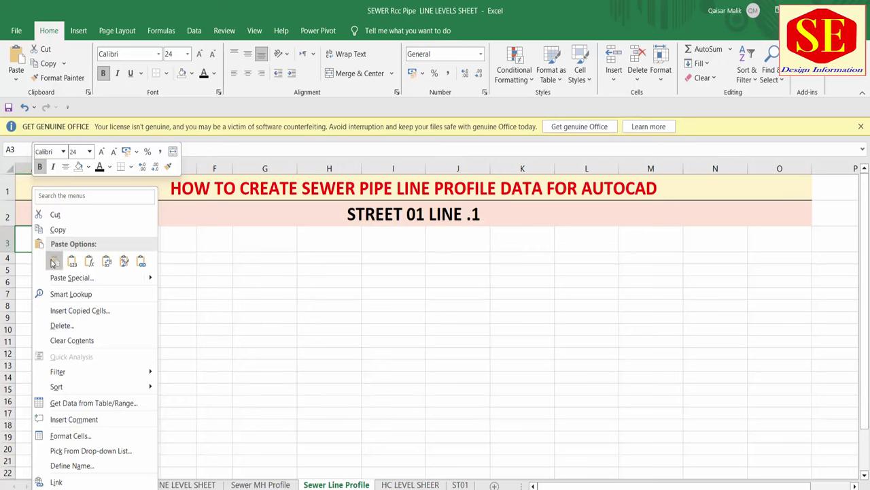
pyautogui.click(54, 261)
pyautogui.click(379, 365)
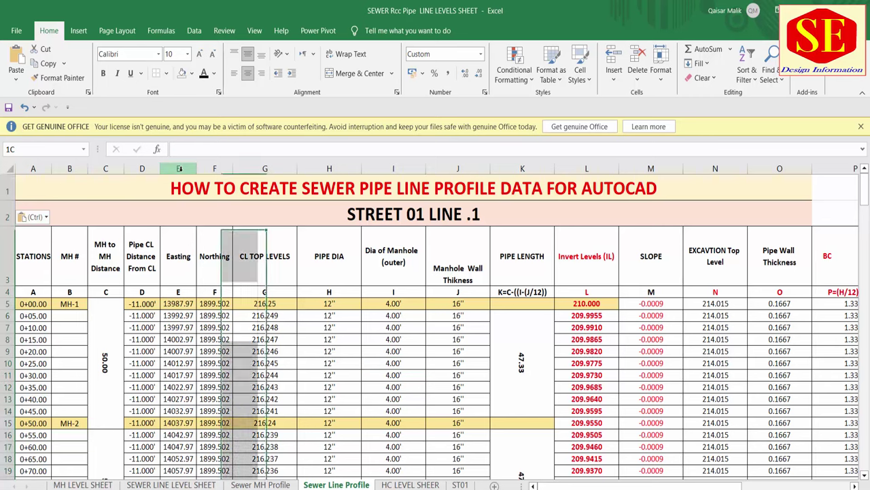
# Step: Delete the Easting, Northing and CL TOP LEVELS columns
pyautogui.moveTo(178, 169); pyautogui.dragTo(214, 168)
pyautogui.rightClick(223, 170)
pyautogui.click(251, 295)
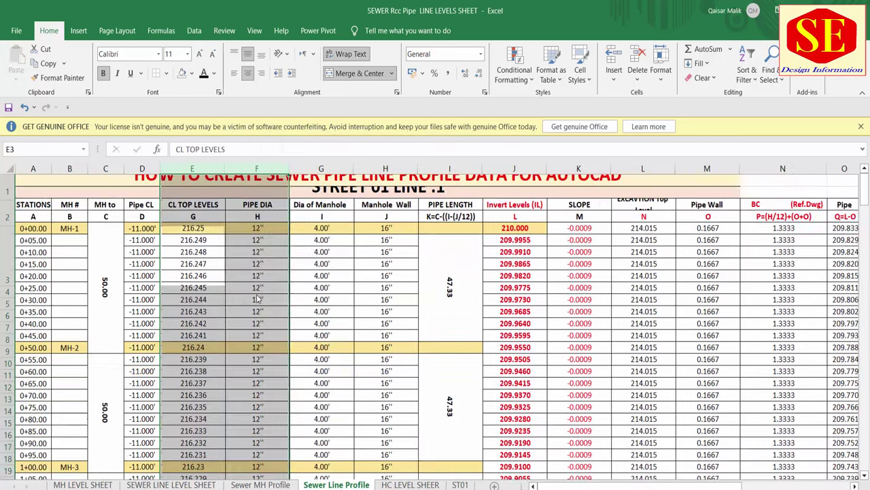
pyautogui.click(195, 316)
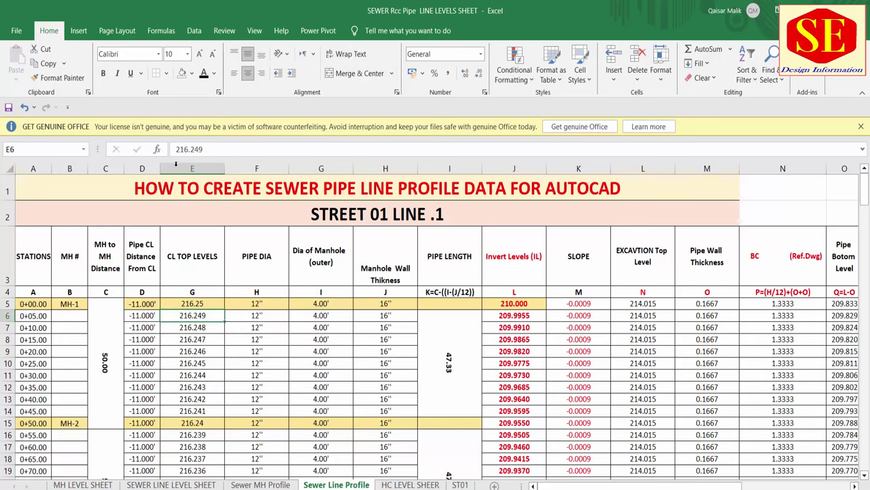
pyautogui.click(176, 169)
pyautogui.rightClick(178, 170)
pyautogui.click(206, 292)
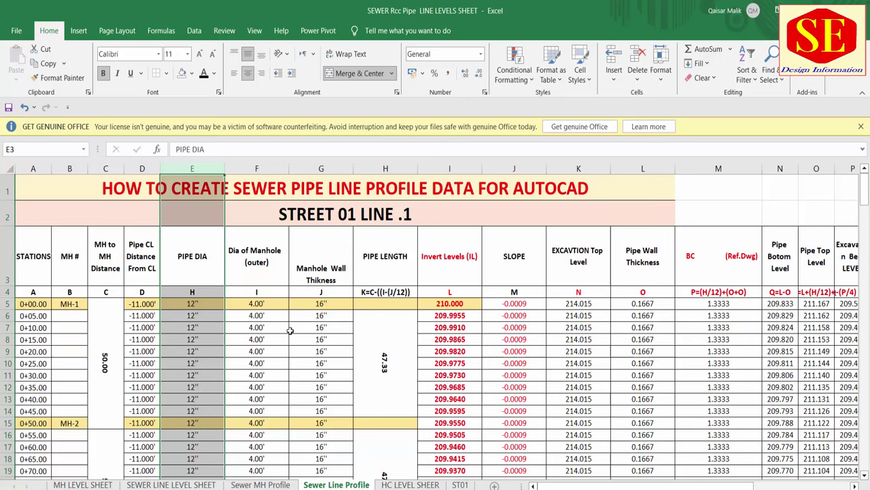
# Step: Check the pasted values from pipe diameter in column E through BC in column M
pyautogui.click(202, 326)
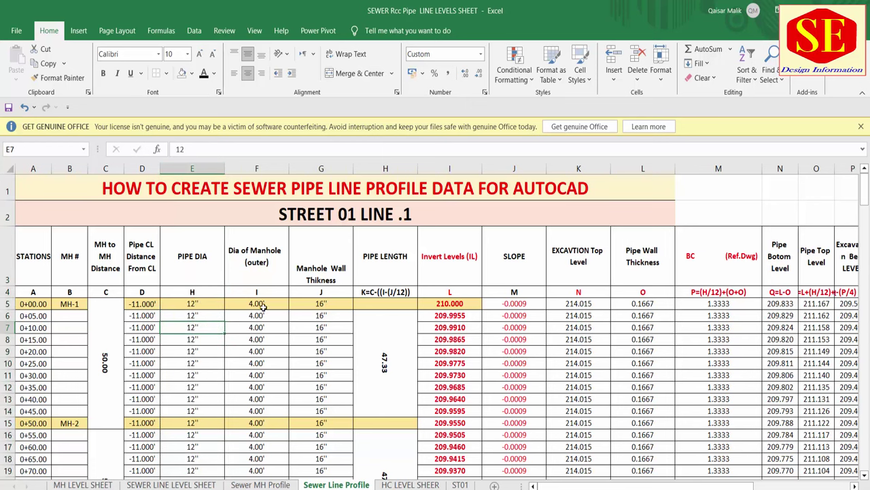
pyautogui.click(263, 306)
pyautogui.click(319, 307)
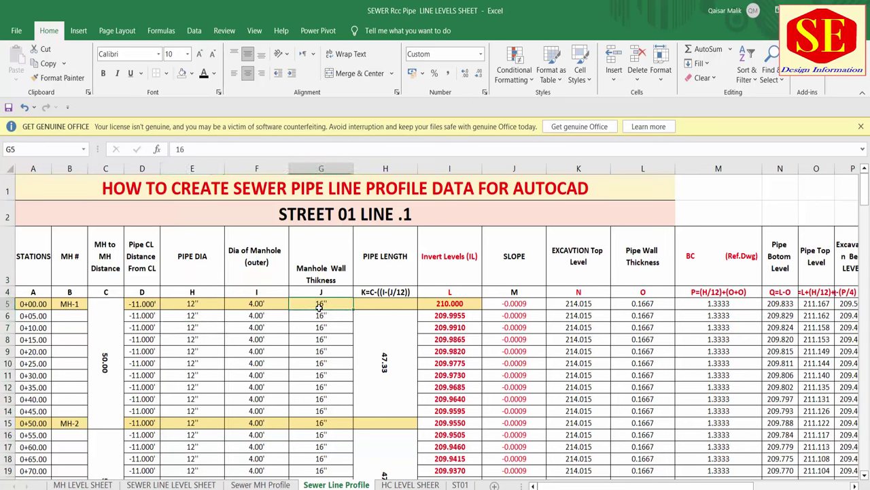
pyautogui.click(394, 307)
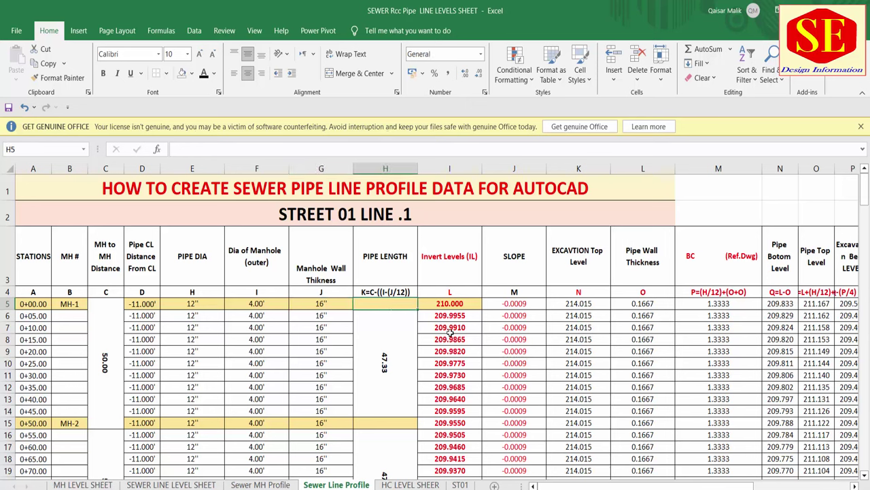
pyautogui.click(405, 357)
pyautogui.click(467, 306)
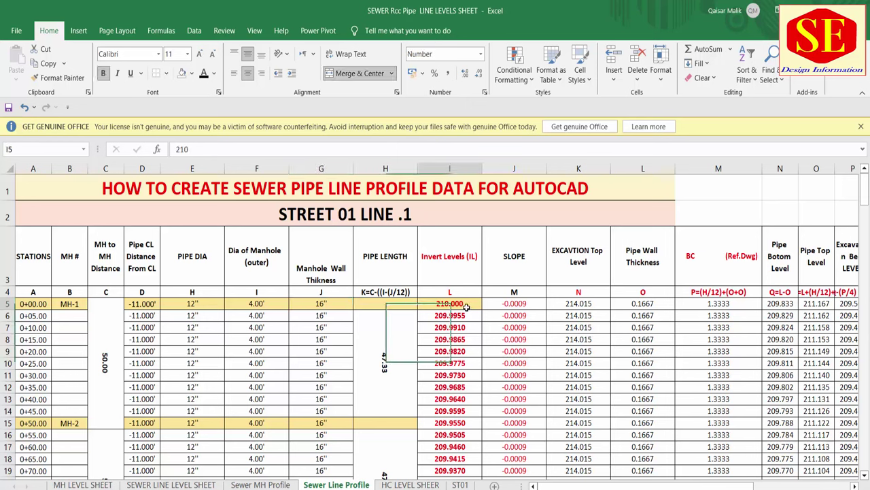
pyautogui.click(527, 307)
pyautogui.click(584, 303)
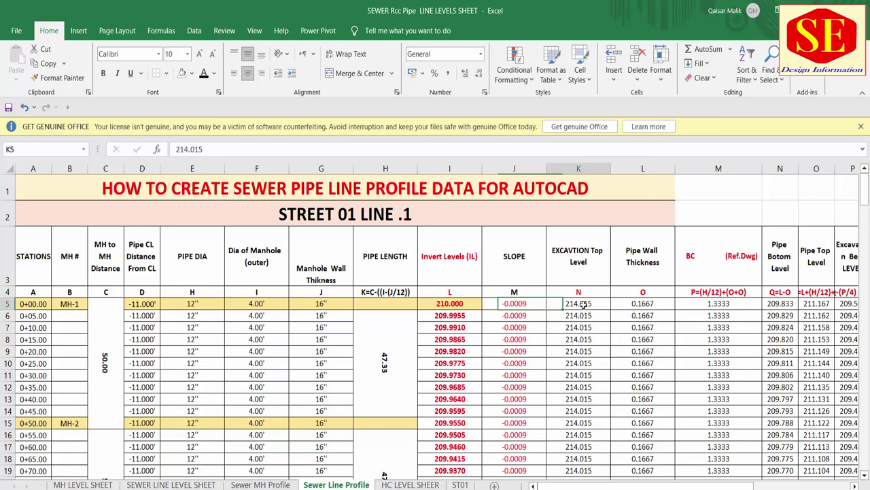
pyautogui.click(642, 306)
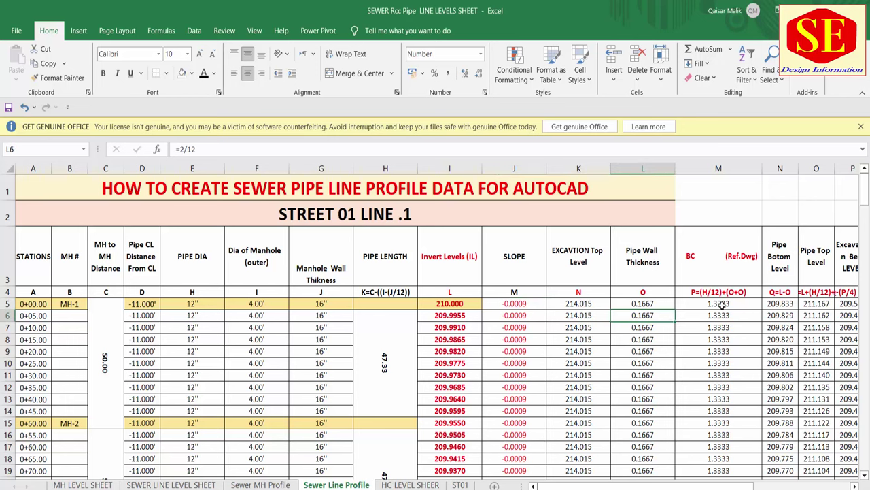
pyautogui.click(718, 306)
# Step: Narrow the BC column and widen the Excavation Bed LEVEL column
pyautogui.click(718, 259)
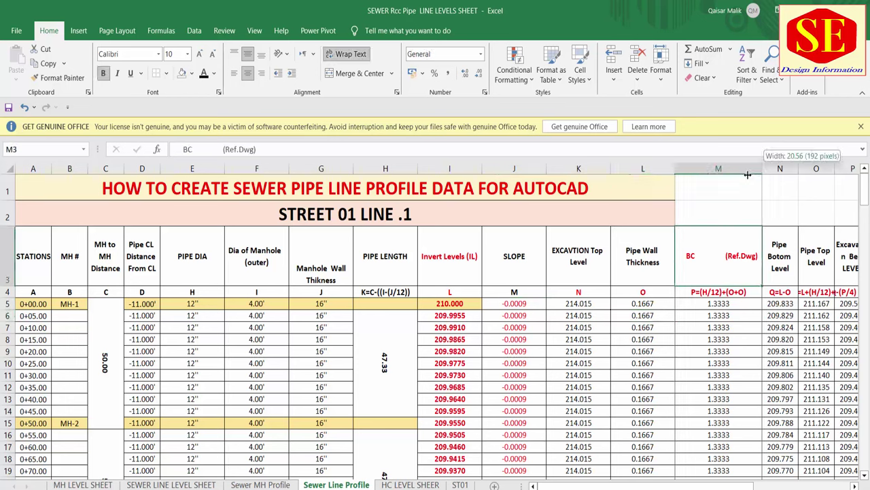
pyautogui.moveTo(763, 172)
pyautogui.mouseDown()
pyautogui.moveTo(718, 182)
pyautogui.moveTo(724, 169)
pyautogui.mouseUp()
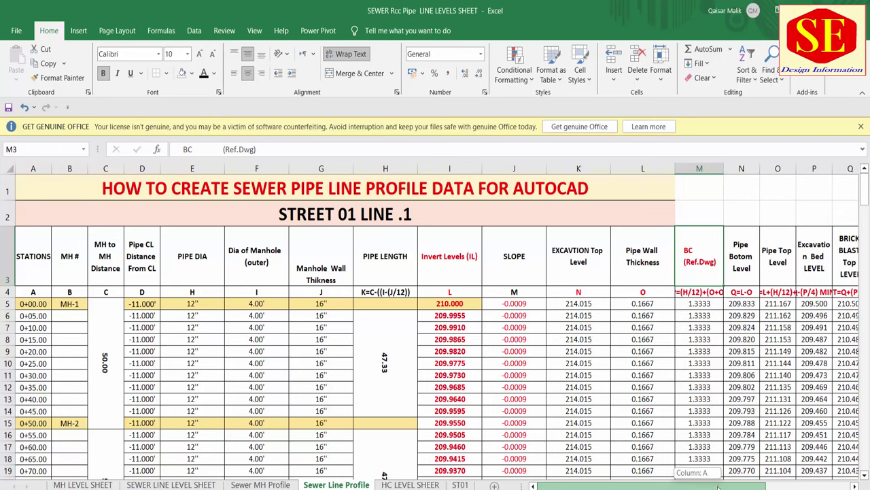
pyautogui.moveTo(653, 485); pyautogui.dragTo(728, 485)
pyautogui.click(531, 265)
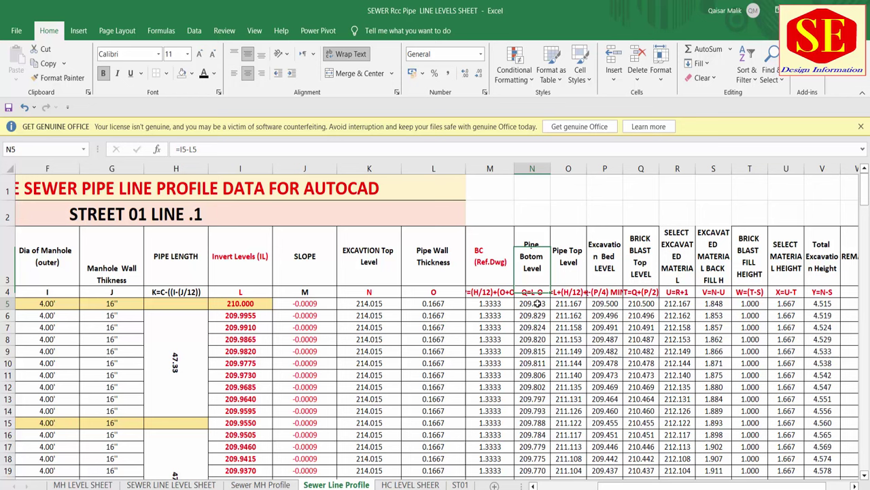
pyautogui.moveTo(531, 269); pyautogui.dragTo(557, 425)
pyautogui.moveTo(569, 276); pyautogui.dragTo(583, 430)
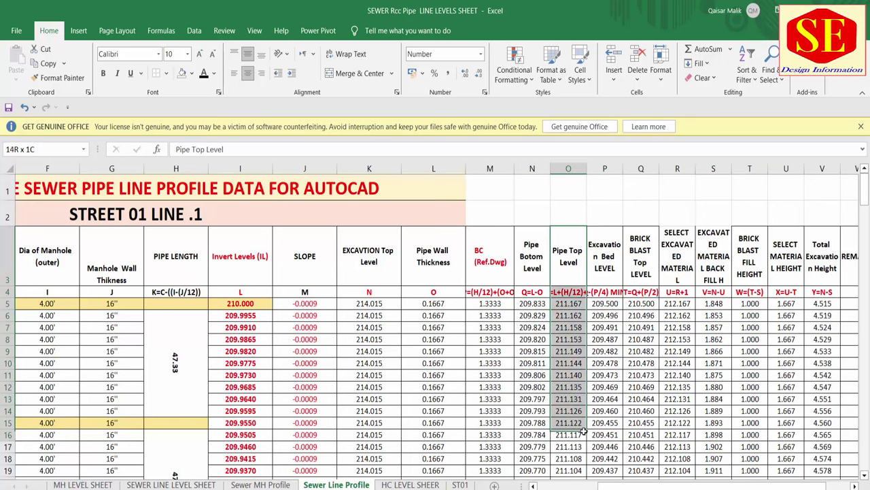
pyautogui.click(605, 260)
pyautogui.moveTo(625, 168); pyautogui.dragTo(631, 168)
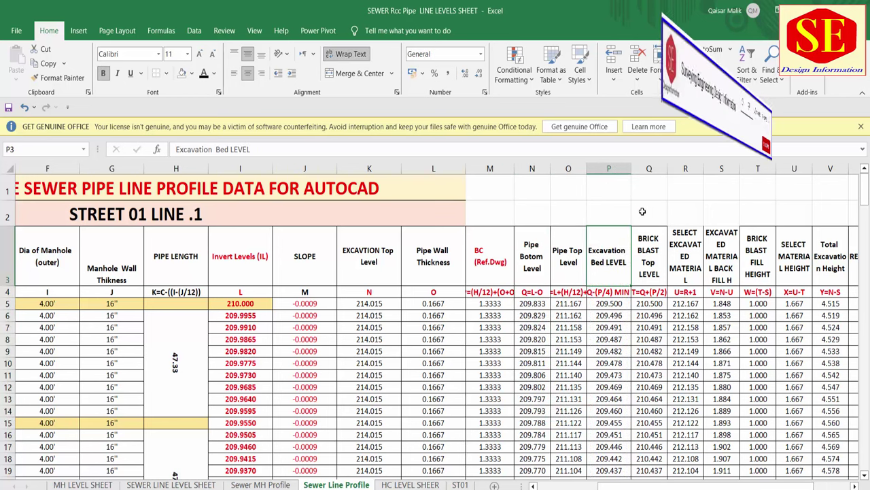
# Step: Clear the contents of columns S through W after SELECT EXCAVATED MATERIAL
pyautogui.click(649, 255)
pyautogui.click(685, 255)
pyautogui.click(722, 256)
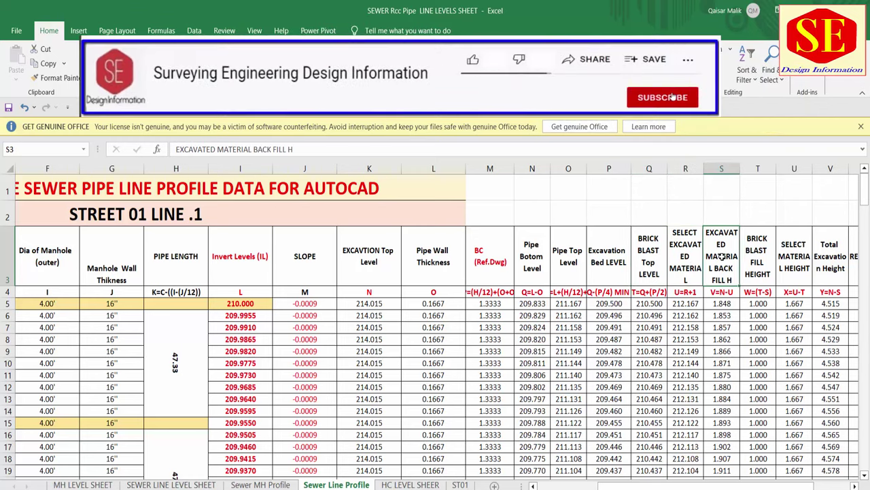
pyautogui.moveTo(721, 168)
pyautogui.mouseDown()
pyautogui.moveTo(799, 168)
pyautogui.moveTo(729, 202)
pyautogui.mouseUp()
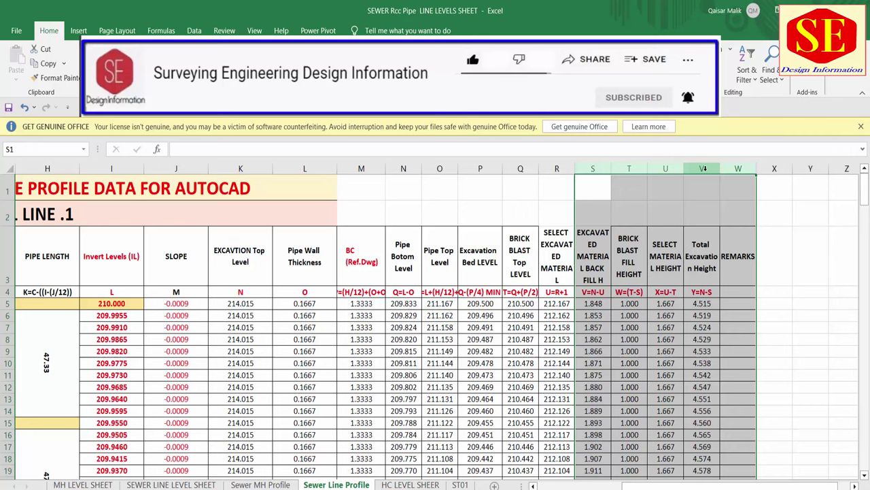
pyautogui.rightClick(705, 176)
pyautogui.click(737, 298)
pyautogui.click(702, 351)
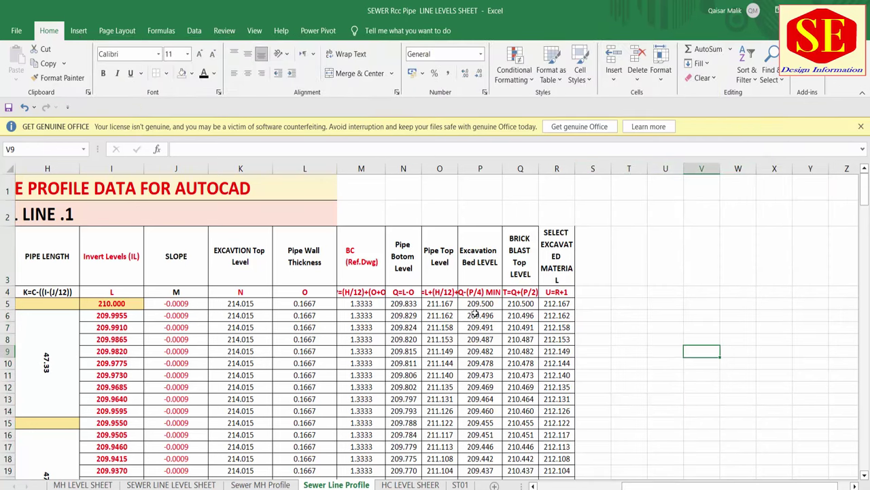
pyautogui.click(506, 255)
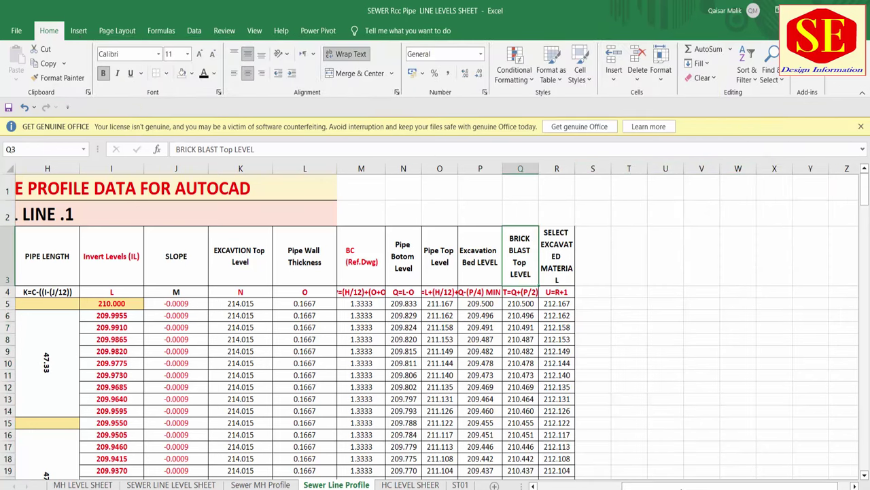
pyautogui.moveTo(689, 488); pyautogui.dragTo(629, 487)
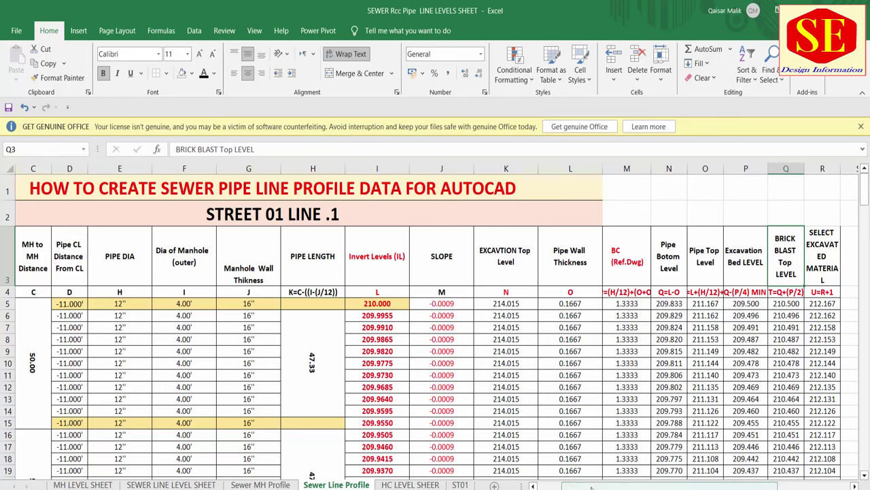
pyautogui.moveTo(568, 486); pyautogui.dragTo(537, 485)
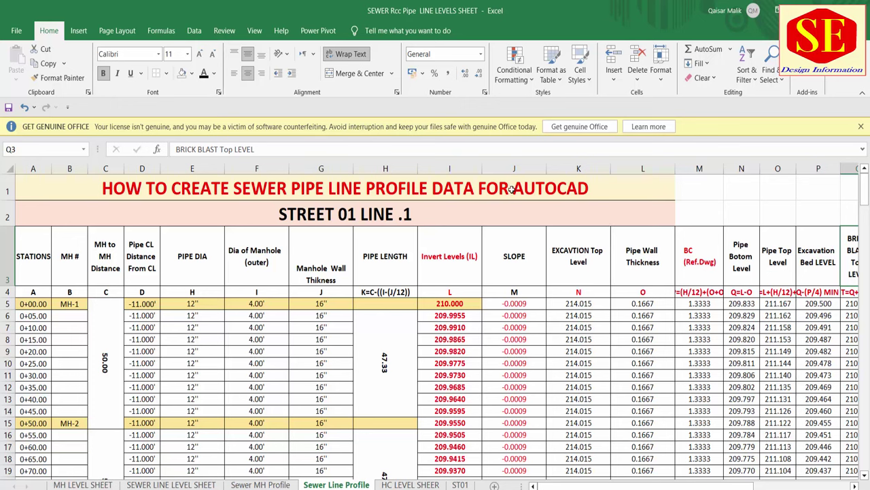
pyautogui.hscroll(2, 637, 387)
pyautogui.hscroll(2, 638, 387)
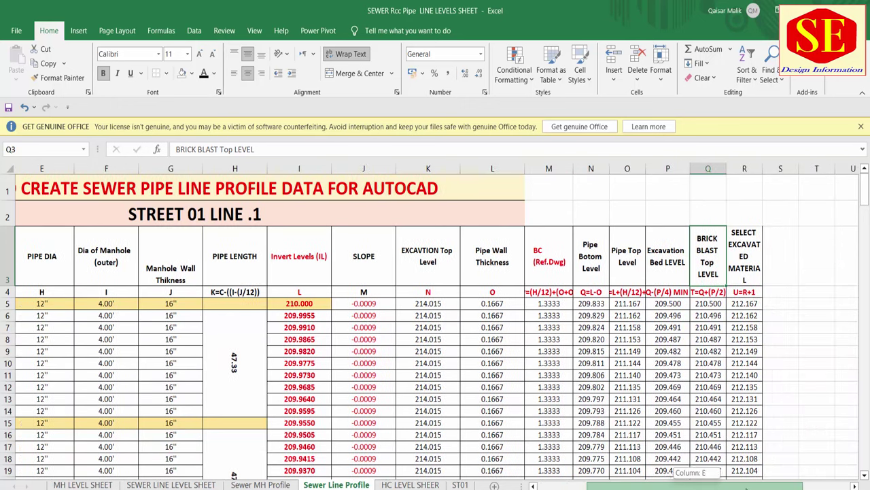
pyautogui.click(194, 484)
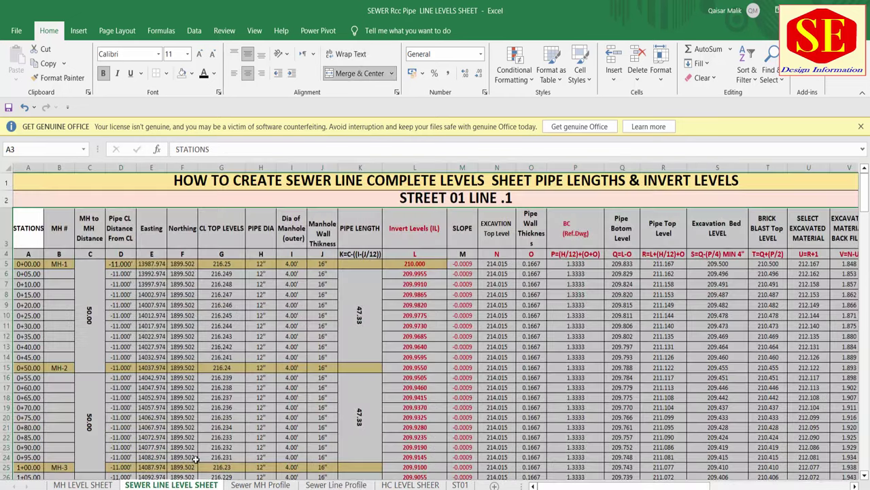
pyautogui.click(336, 484)
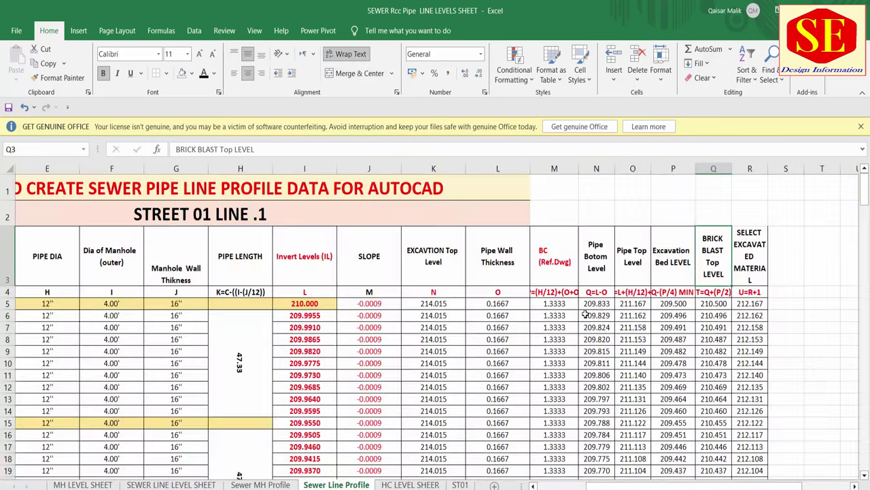
pyautogui.click(754, 235)
pyautogui.click(663, 253)
pyautogui.click(644, 258)
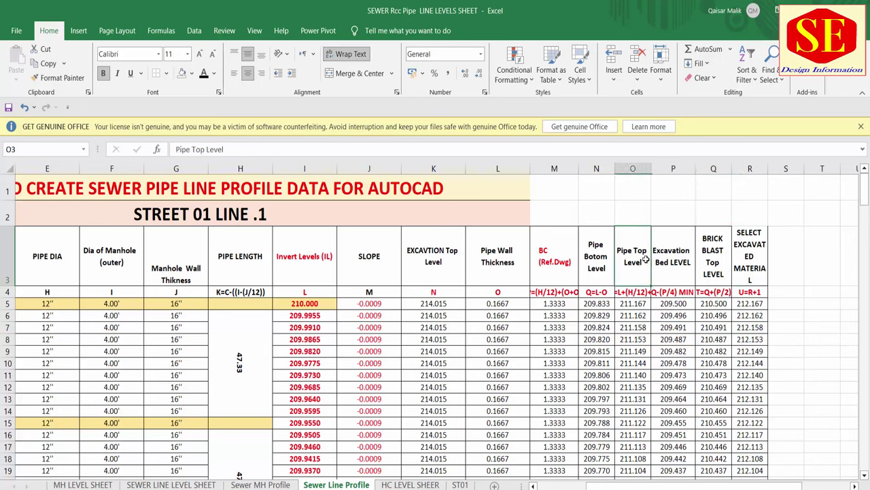
pyautogui.click(582, 256)
pyautogui.click(637, 255)
pyautogui.click(679, 257)
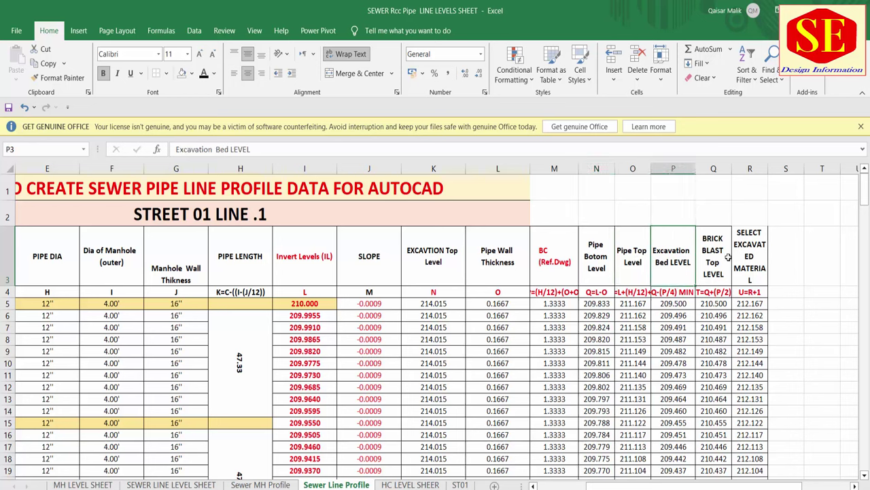
pyautogui.click(727, 256)
pyautogui.click(742, 255)
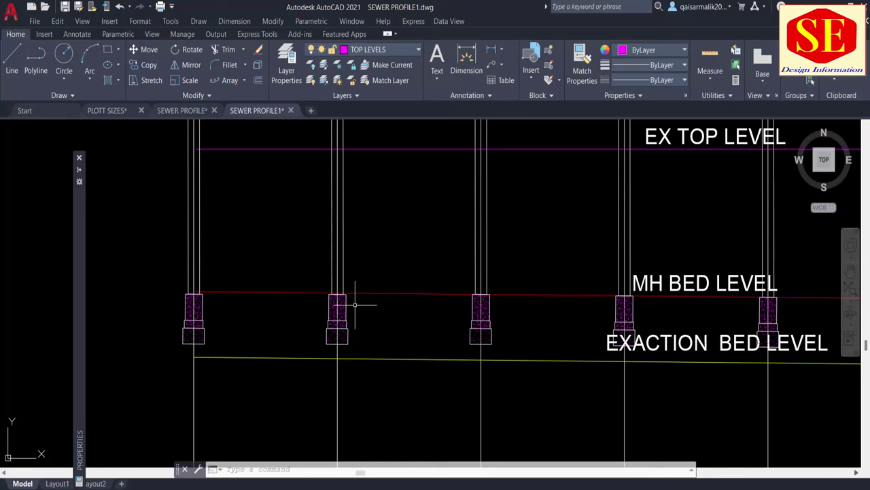
# Step: Pan and zoom out over the full sewer profile, then return to the Excel workbook
pyautogui.moveTo(397, 317); pyautogui.dragTo(400, 377, button='middle')
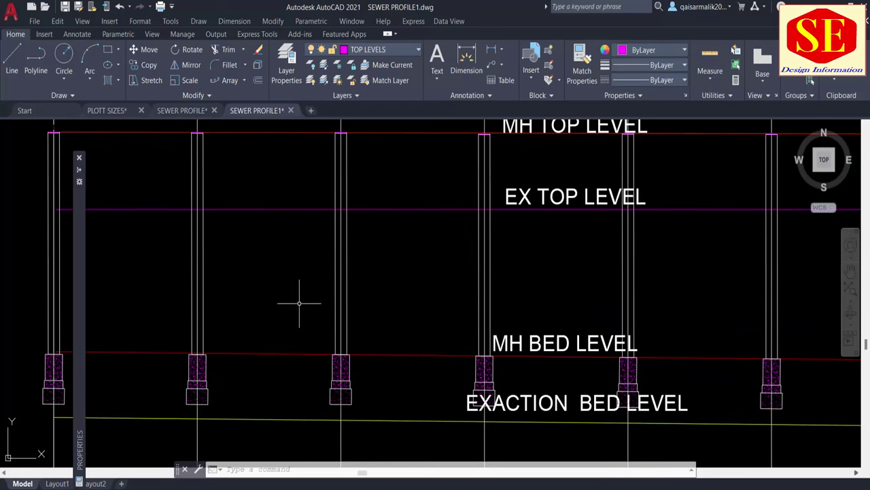
pyautogui.scroll(-4, 348, 316)
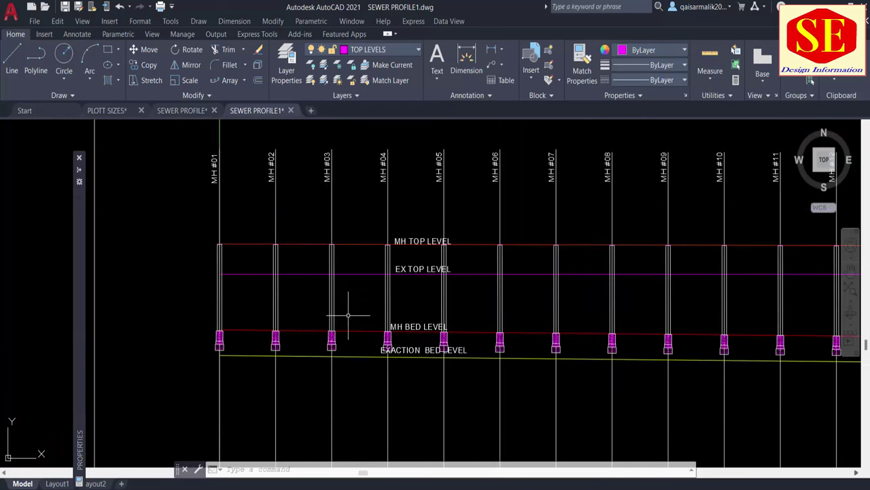
pyautogui.scroll(-2, 490, 266)
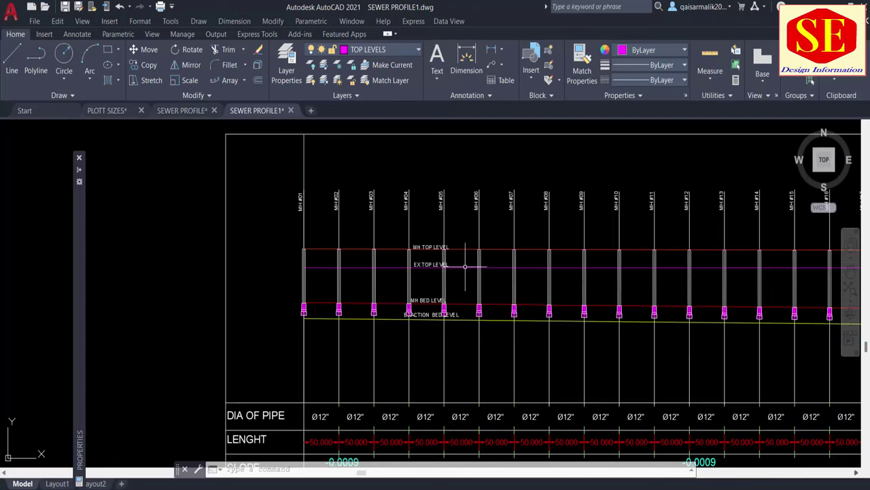
pyautogui.hotkey('alt', 'Tab')
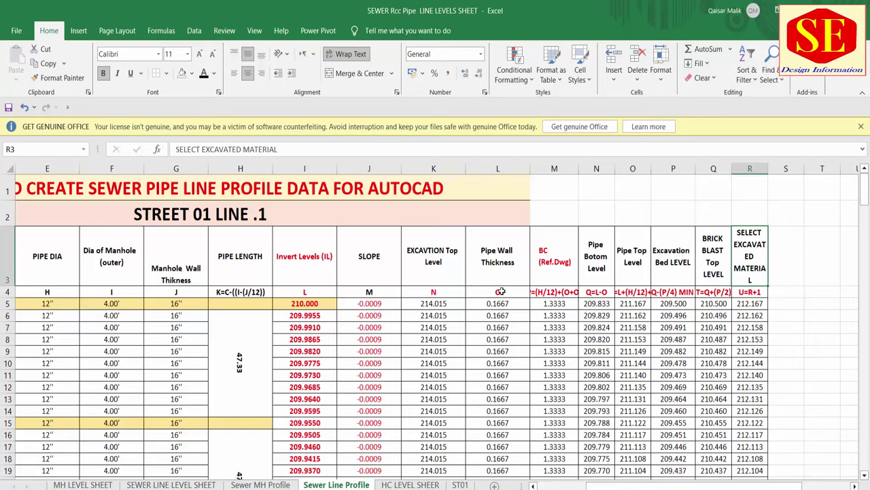
# Step: Copy the Plot into CAD Format block K3:P7 from the Sewer MH Profile sheet
pyautogui.click(261, 485)
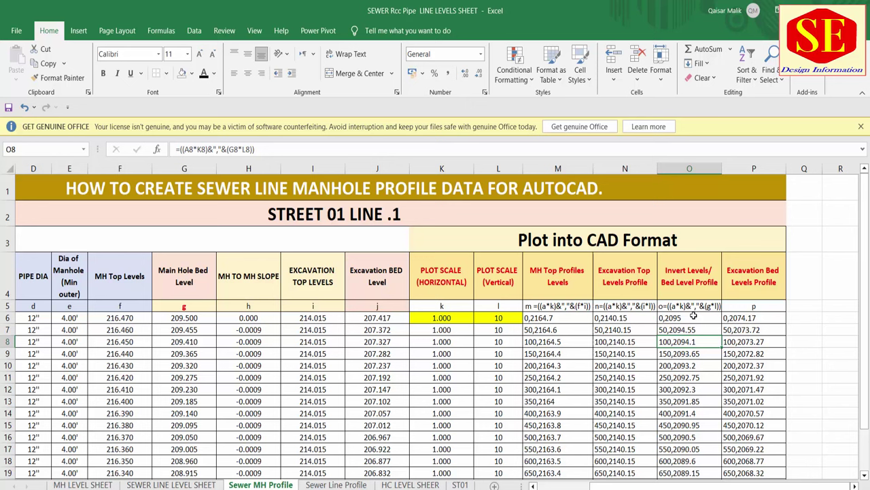
pyautogui.moveTo(446, 274); pyautogui.dragTo(763, 314)
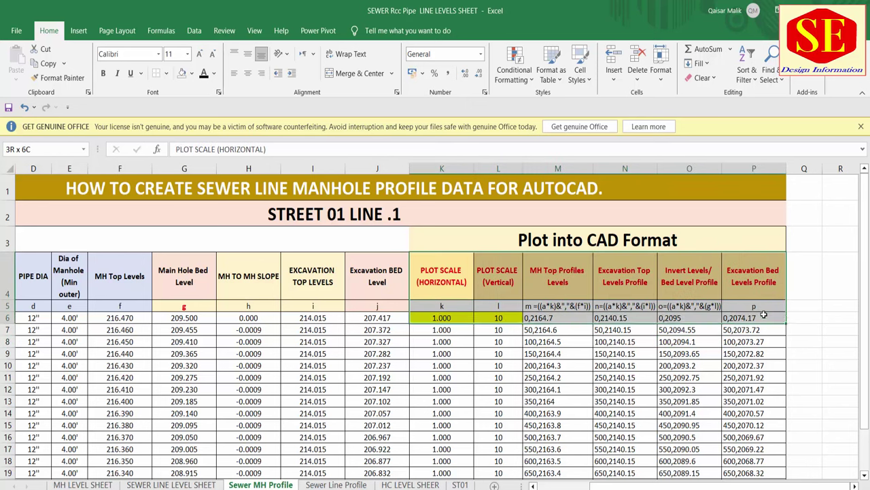
pyautogui.moveTo(435, 238); pyautogui.dragTo(506, 329)
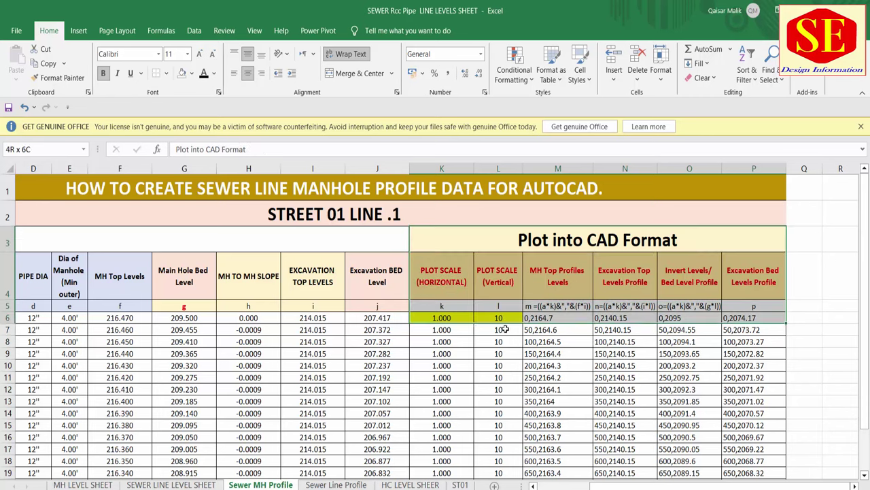
pyautogui.rightClick(478, 313)
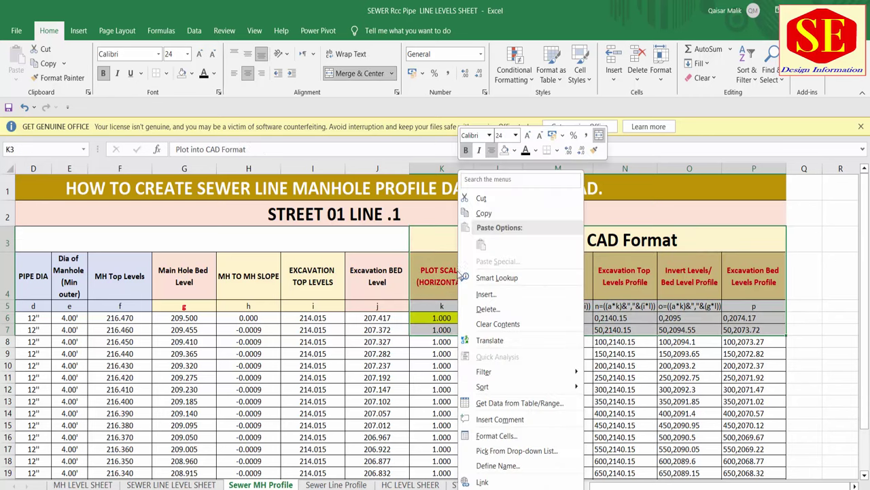
pyautogui.click(484, 213)
# Step: Paste the block at S2 on the Sewer Line Profile sheet and select columns S–X
pyautogui.click(337, 484)
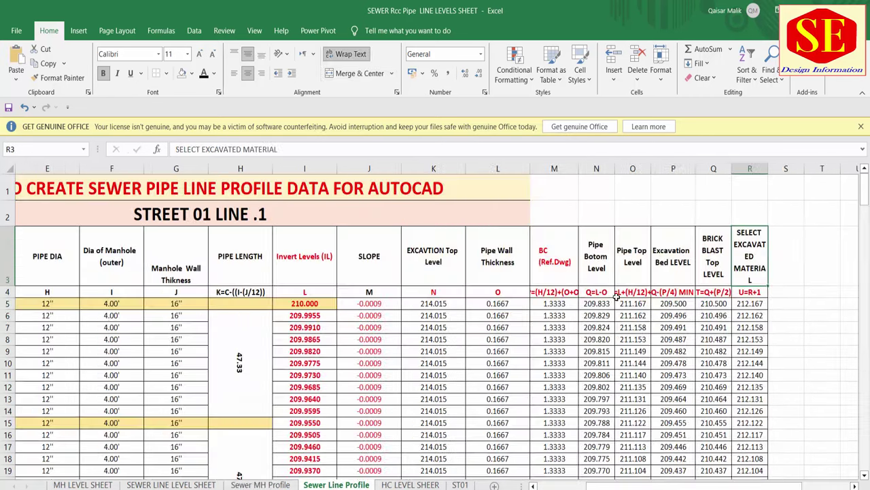
pyautogui.click(782, 255)
pyautogui.rightClick(785, 245)
pyautogui.press('Escape')
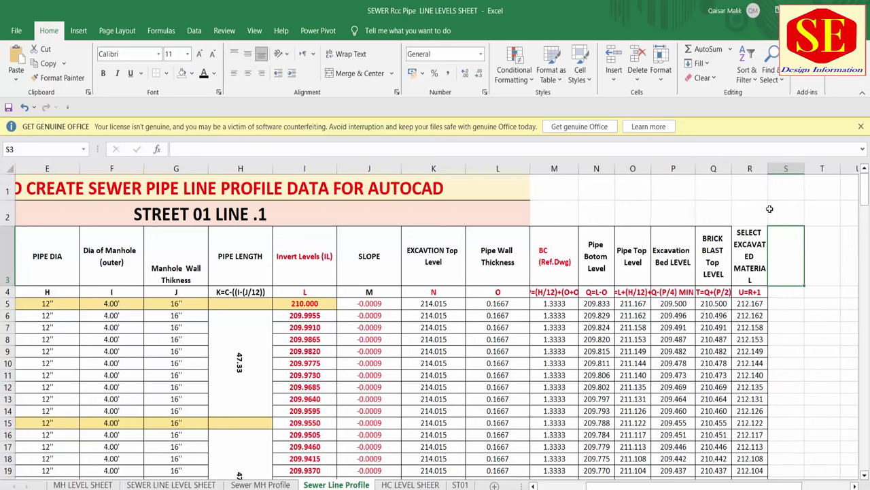
pyautogui.click(781, 212)
pyautogui.rightClick(781, 213)
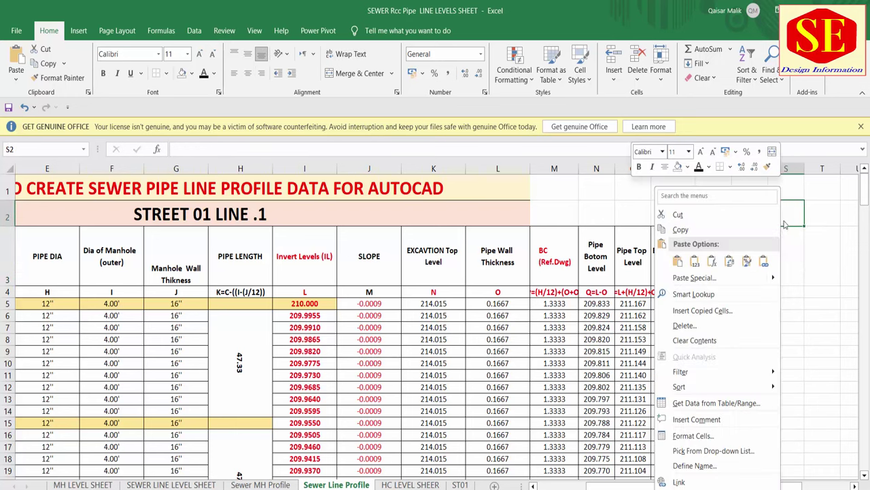
pyautogui.click(677, 261)
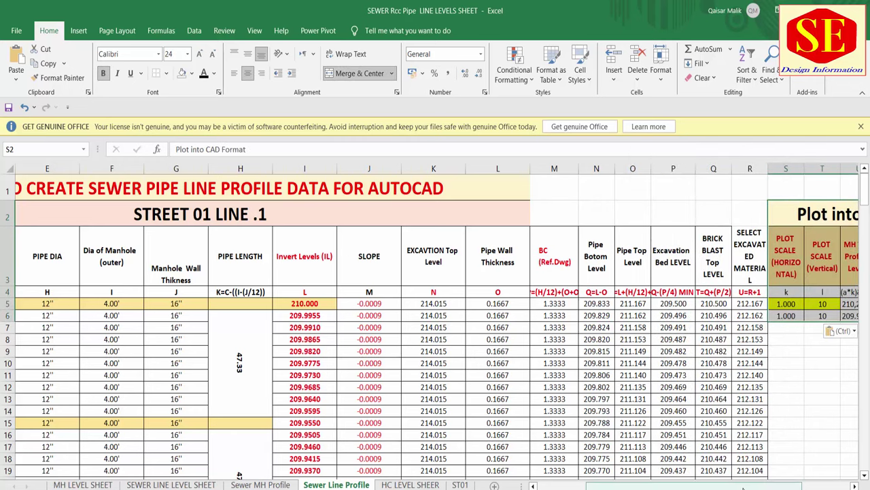
pyautogui.hscroll(1, 745, 476)
pyautogui.hscroll(3, 744, 476)
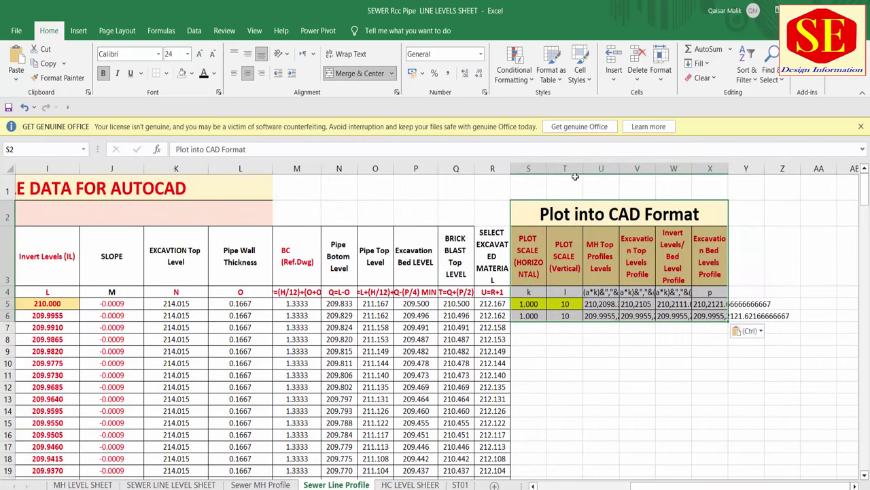
pyautogui.moveTo(529, 169); pyautogui.dragTo(707, 169)
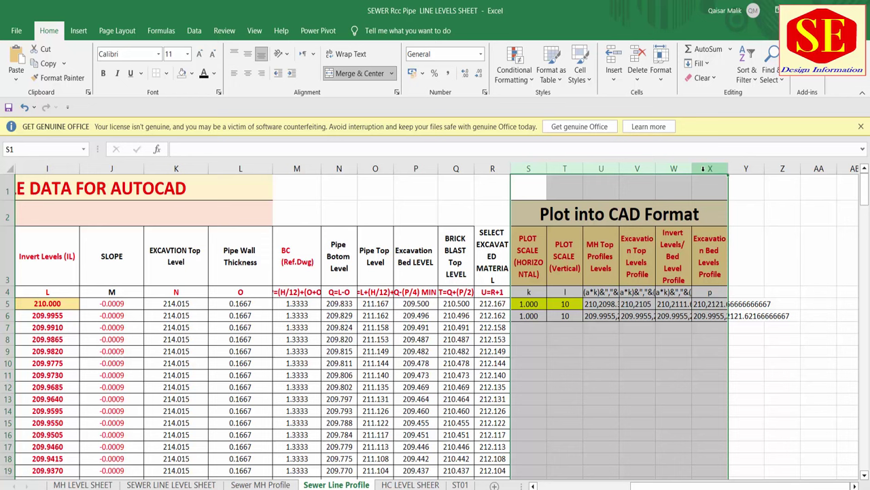
# Step: Set the width of columns S–X to 15
pyautogui.rightClick(703, 169)
pyautogui.click(760, 343)
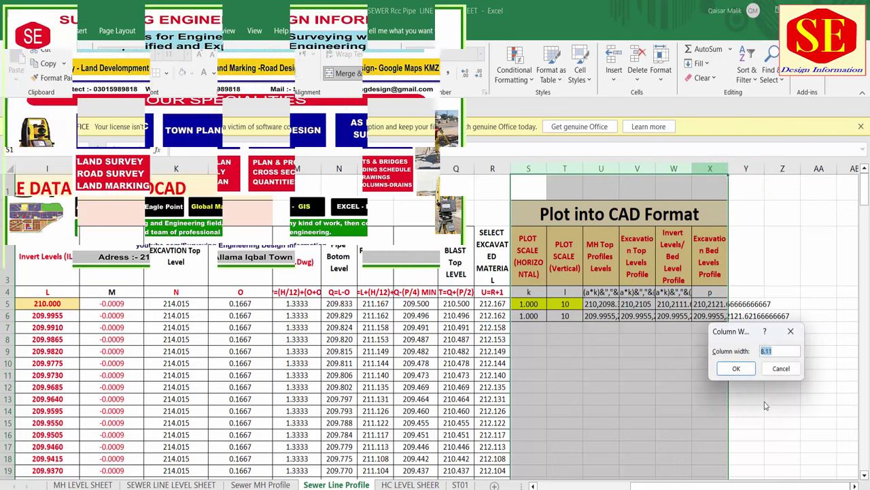
pyautogui.press('Return')
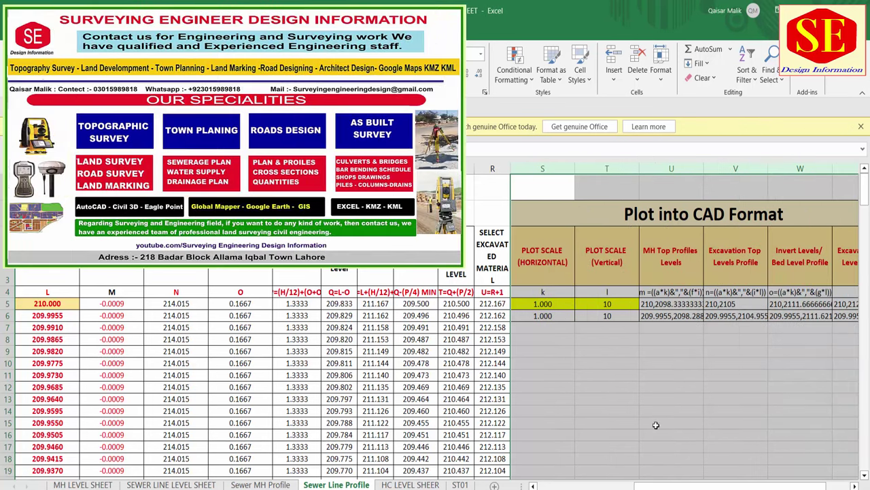
pyautogui.click(594, 389)
# Step: Fill horizontal scale 1.000 down column S to row 229 and vertical scale 10 down column T
pyautogui.click(548, 317)
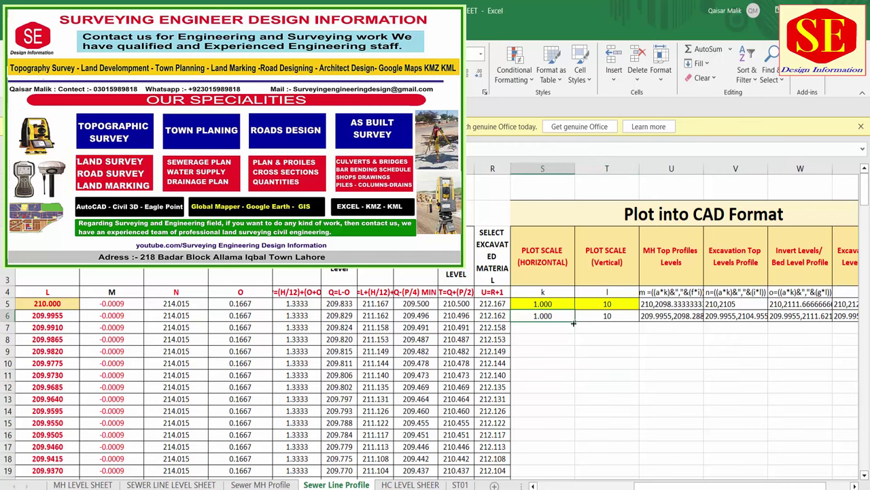
pyautogui.moveTo(575, 321); pyautogui.dragTo(575, 476)
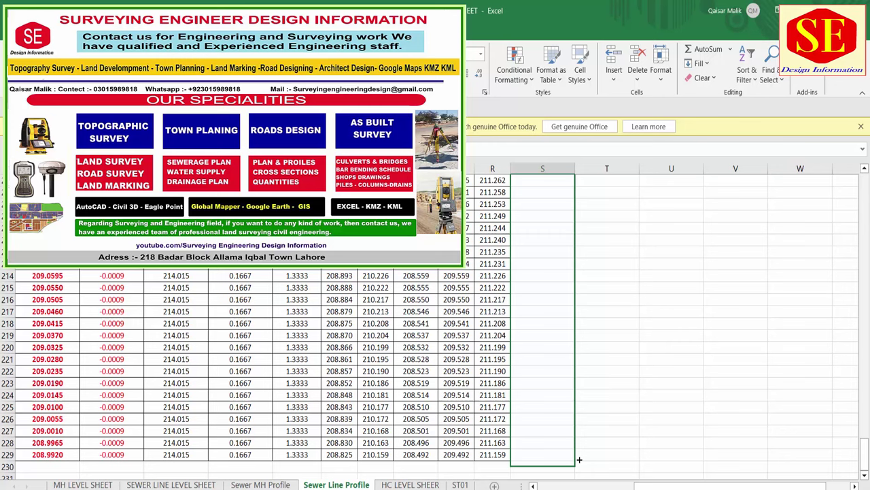
pyautogui.moveTo(575, 463); pyautogui.dragTo(585, 450)
pyautogui.scroll(5, 623, 335)
pyautogui.scroll(8, 612, 286)
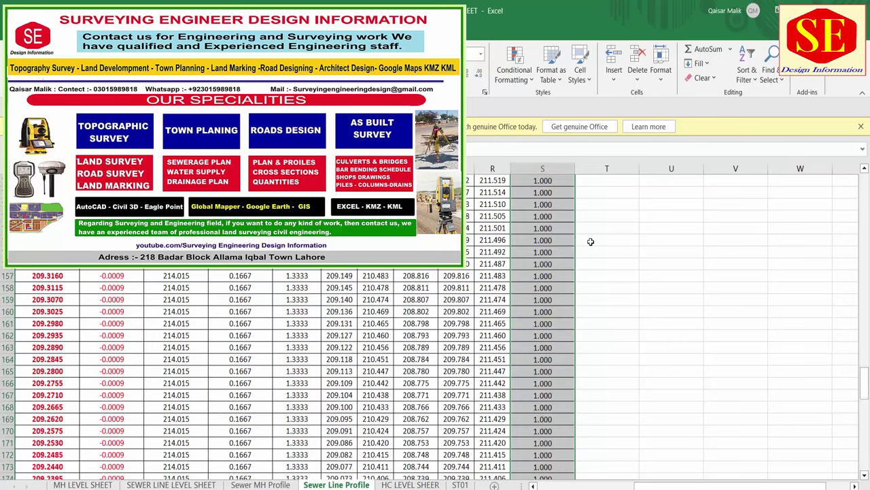
pyautogui.scroll(8, 612, 286)
pyautogui.scroll(6, 598, 258)
pyautogui.scroll(20, 589, 258)
pyautogui.scroll(7, 586, 292)
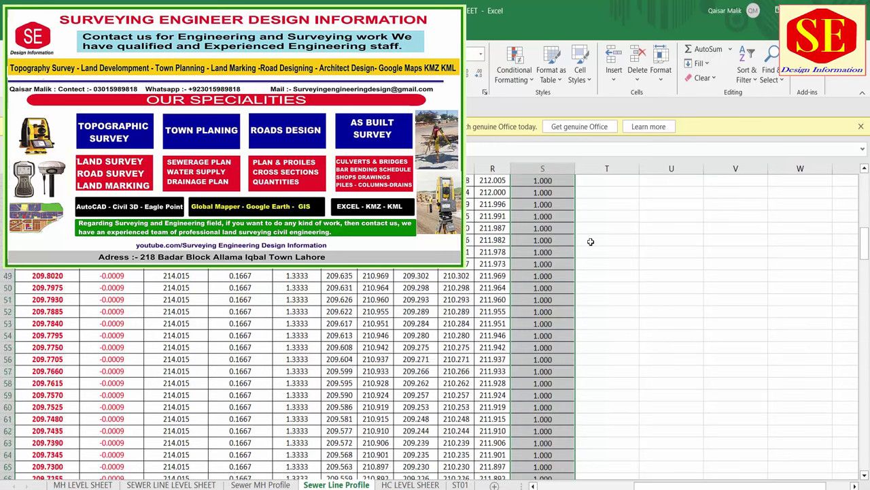
pyautogui.scroll(9, 583, 327)
pyautogui.click(612, 316)
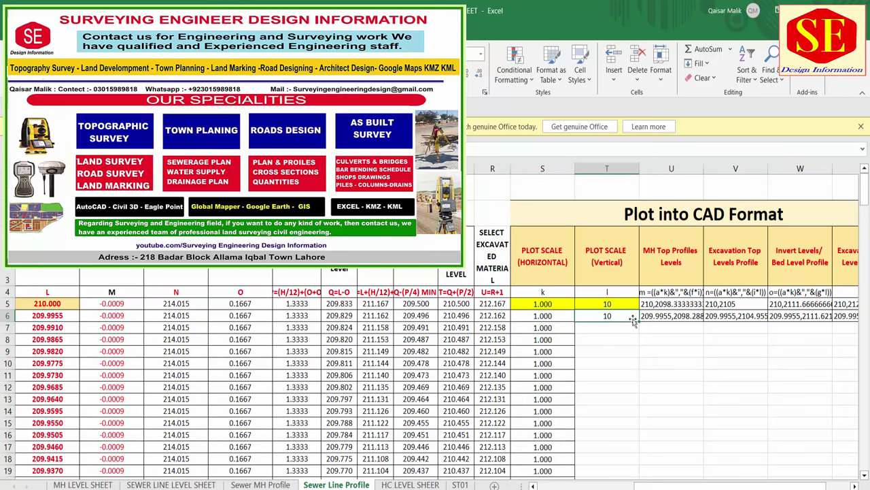
pyautogui.doubleClick(640, 322)
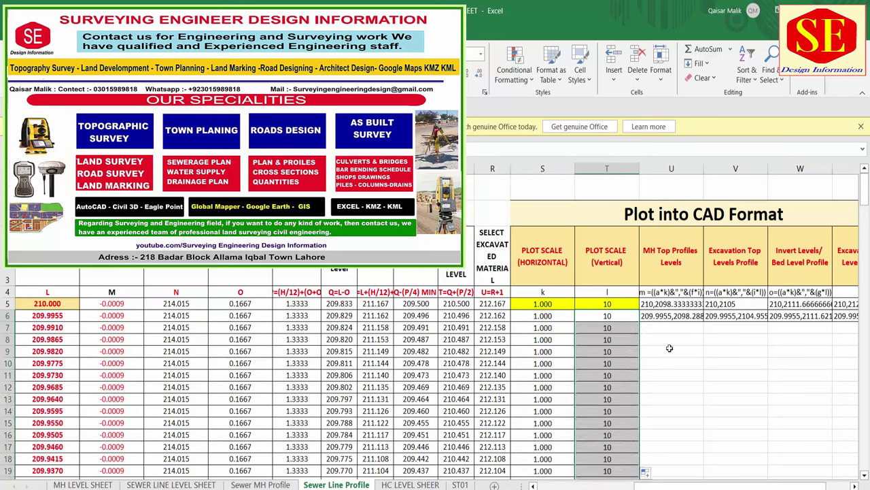
# Step: Change the MH Top Profiles Levels heading to PIPE Top Levels
pyautogui.click(660, 306)
pyautogui.click(671, 253)
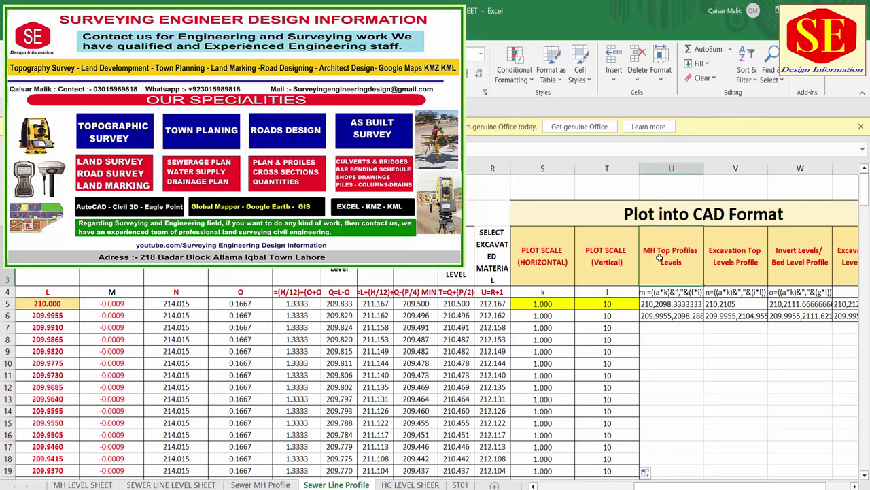
pyautogui.doubleClick(660, 260)
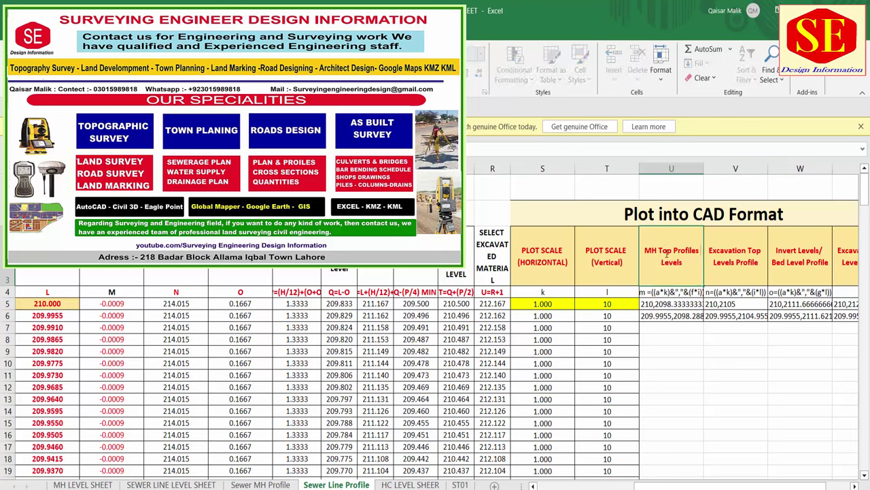
pyautogui.doubleClick(651, 250)
pyautogui.press('BackSpace')
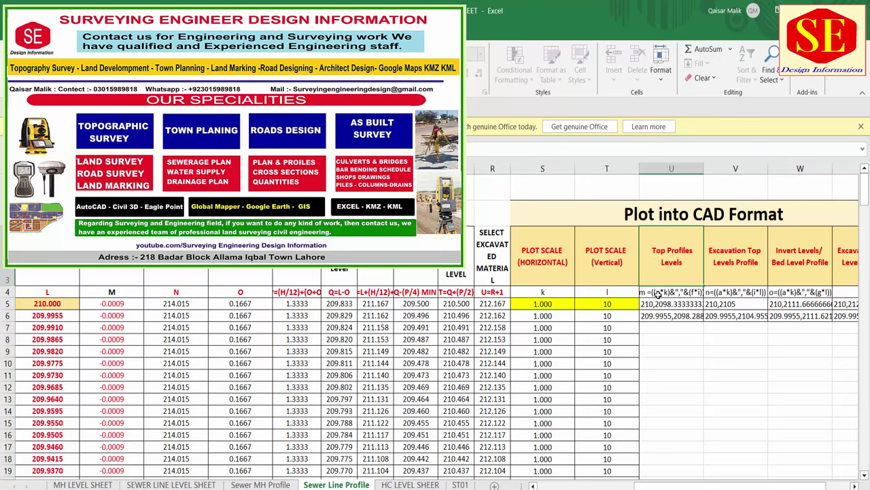
pyautogui.write('P')
pyautogui.write('IPEW')
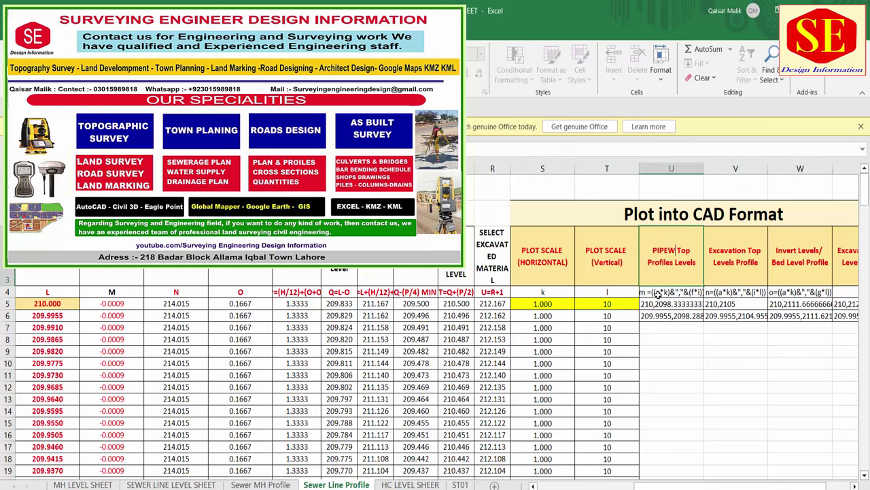
pyautogui.press('BackSpace')
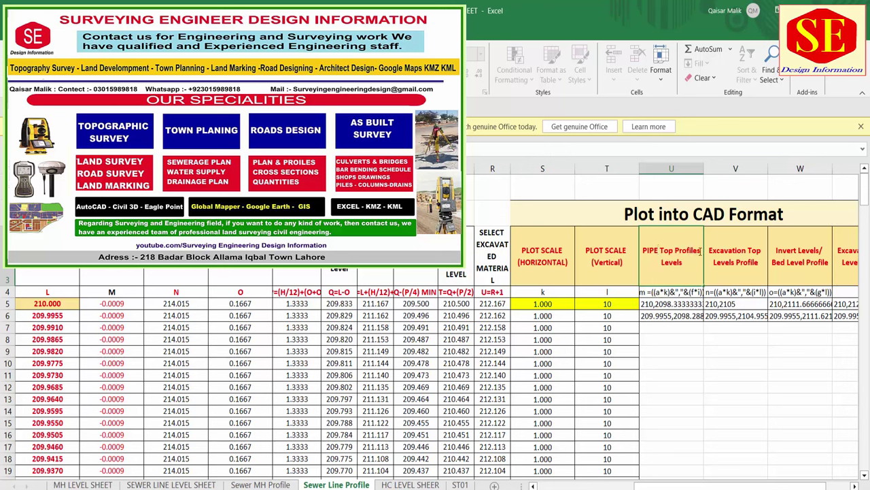
pyautogui.press('BackSpace')
pyautogui.press('BackSpace')
pyautogui.press('BackSpace')
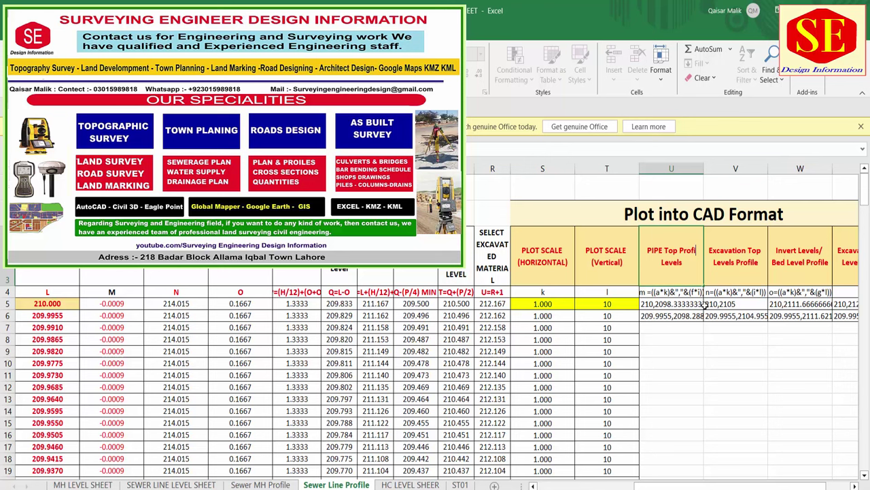
pyautogui.press('BackSpace')
pyautogui.press('BackSpace')
pyautogui.press('BackSpace')
pyautogui.press('BackSpace')
pyautogui.press('BackSpace')
pyautogui.press('BackSpace')
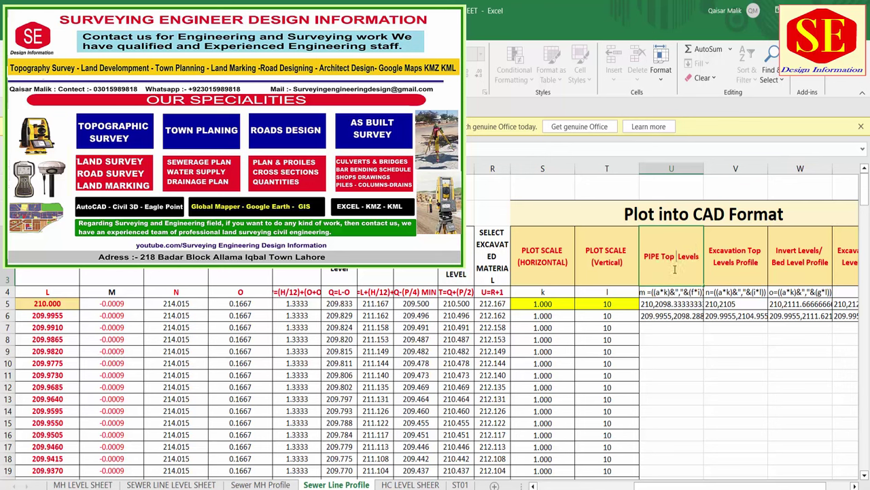
pyautogui.click(672, 330)
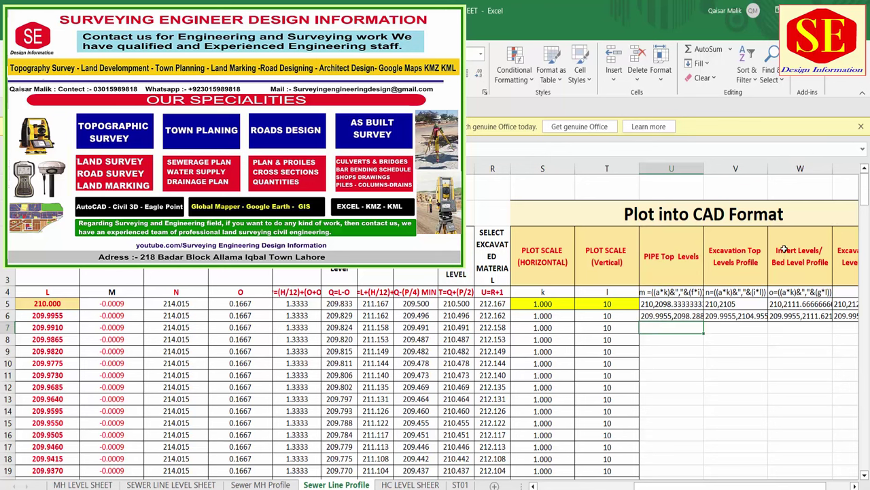
# Step: Rename the Excavation Top Levels Profile heading to PIPE BOTTOM LEVELS
pyautogui.click(729, 254)
pyautogui.write('PE BOTT')
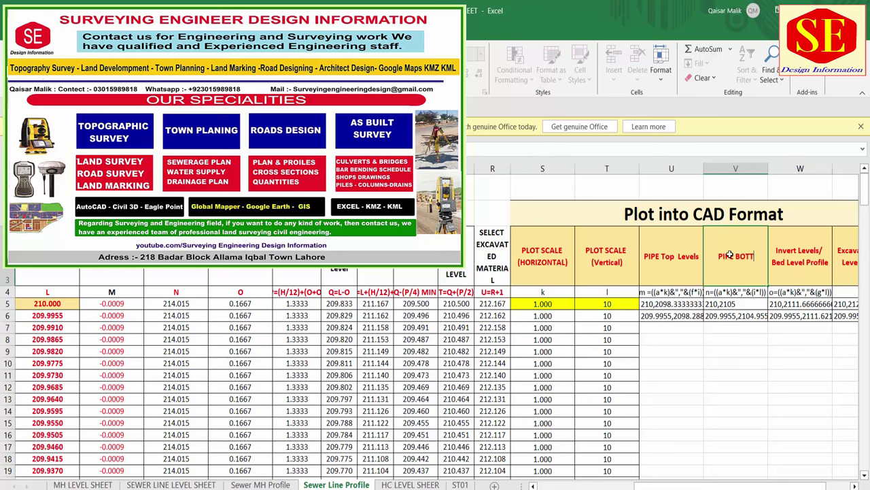
pyautogui.write('OM')
pyautogui.write(' LEVELS')
pyautogui.click(736, 350)
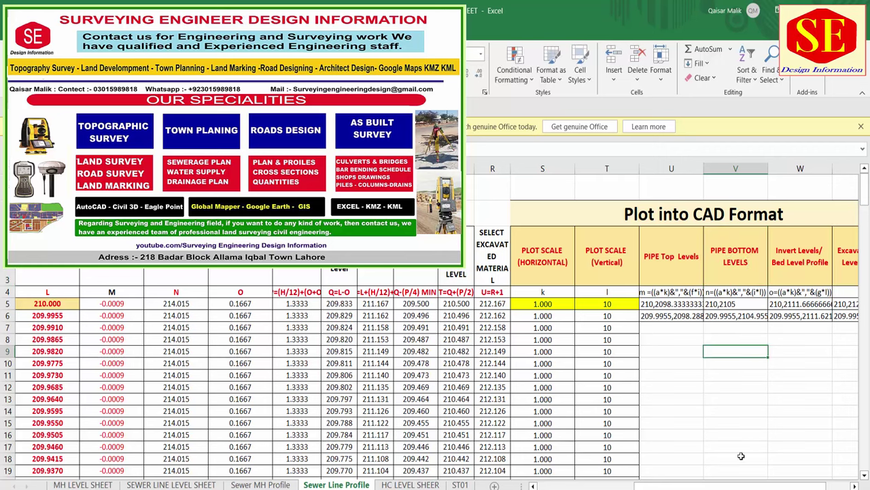
pyautogui.moveTo(728, 488); pyautogui.dragTo(751, 488)
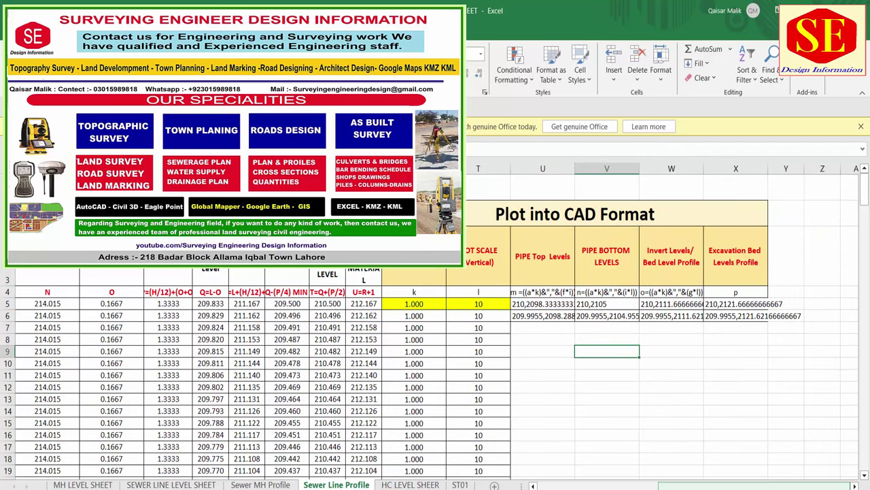
# Step: Trim the column W heading so it reads Invert Levels
pyautogui.click(688, 251)
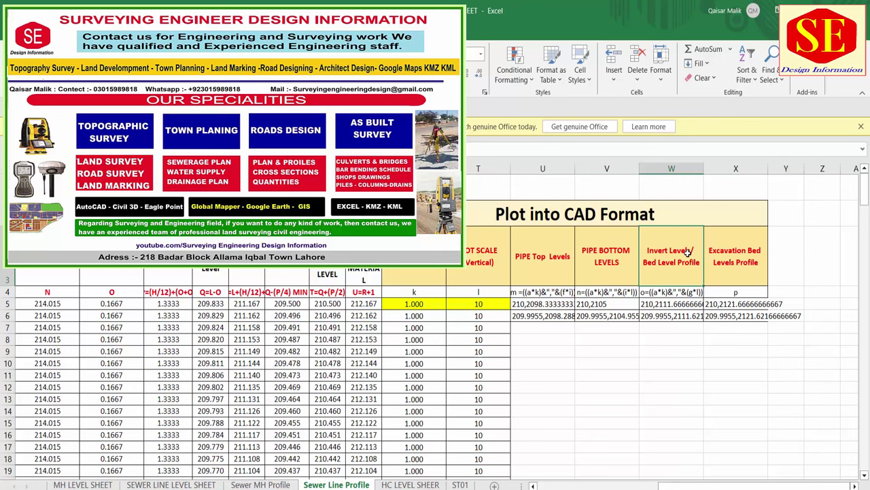
pyautogui.doubleClick(688, 252)
pyautogui.press('BackSpace')
pyautogui.press('BackSpace')
pyautogui.press('BackSpace')
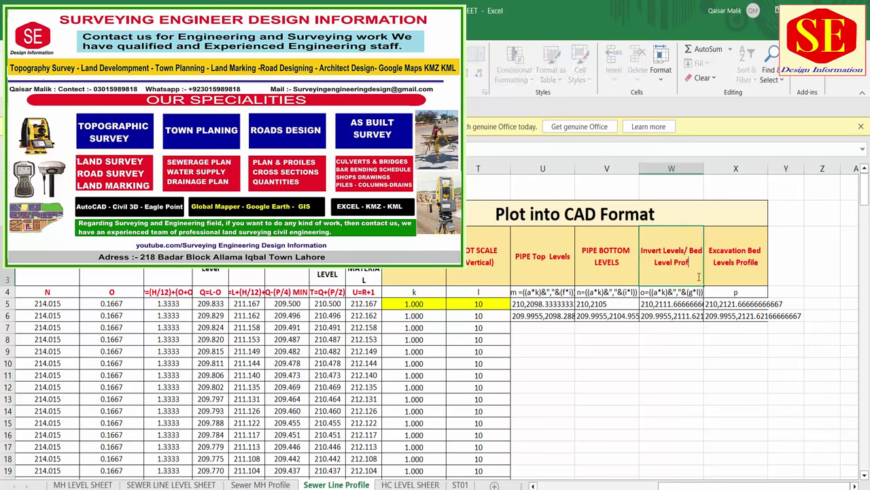
pyautogui.press('BackSpace')
pyautogui.press('BackSpace')
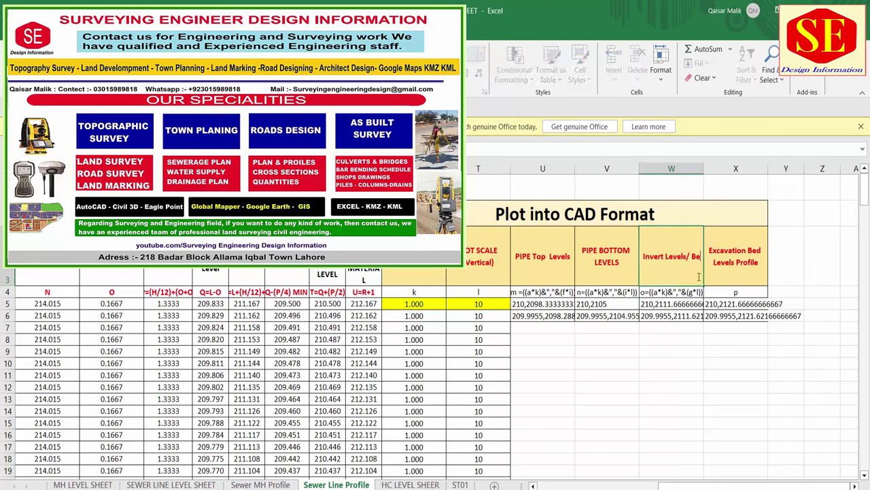
pyautogui.press('BackSpace')
pyautogui.press('BackSpace')
pyautogui.press('BackSpace')
pyautogui.press('BackSpace')
pyautogui.press('Return')
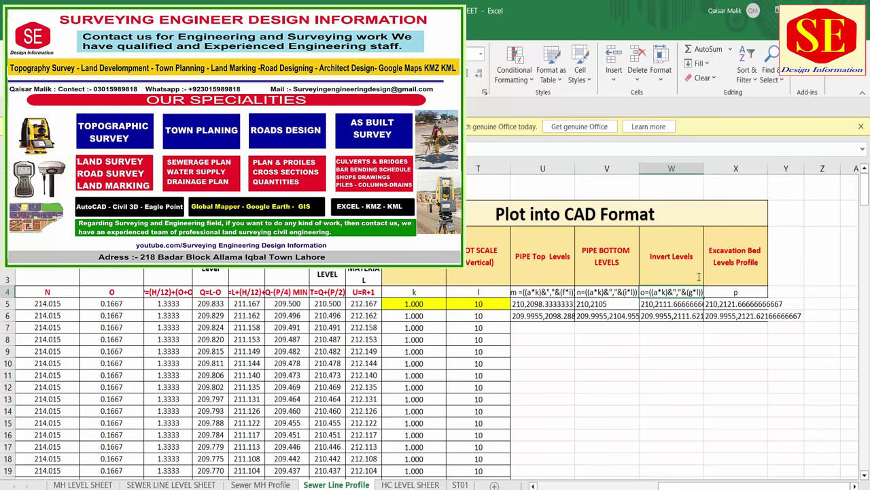
# Step: Prefix the column X heading with PIPE, giving PIPE Excavation Bed Levels Profile
pyautogui.click(736, 261)
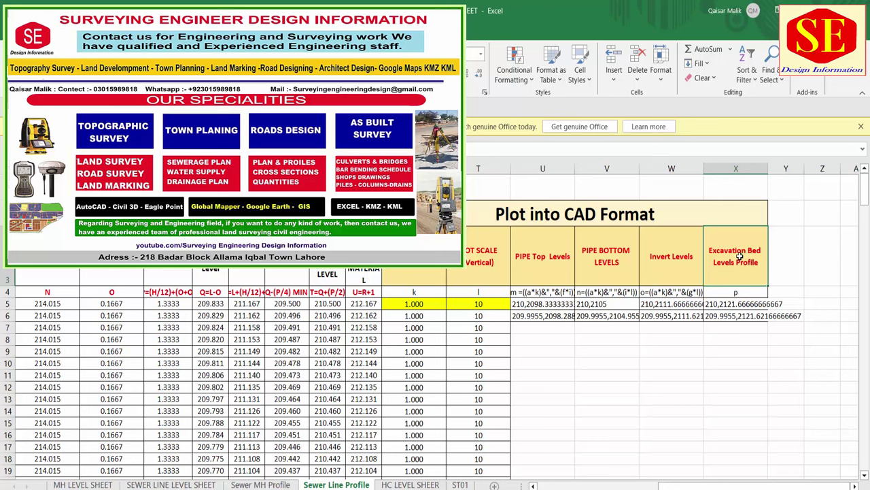
pyautogui.doubleClick(738, 261)
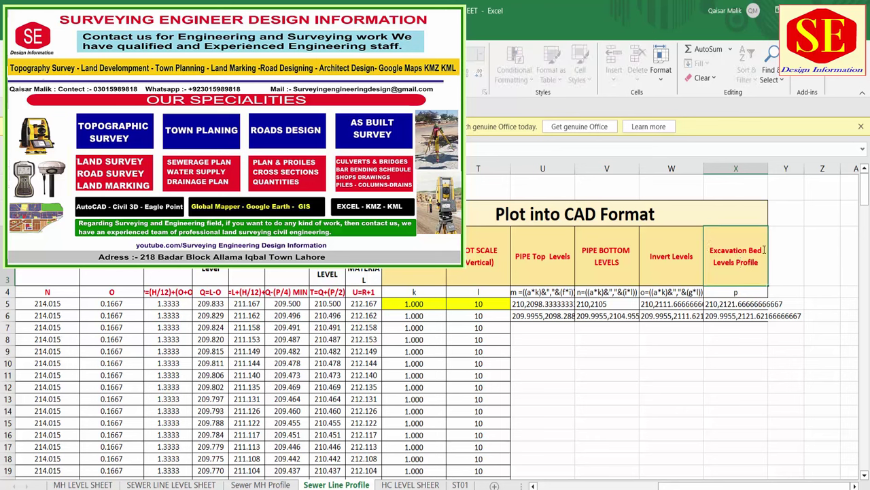
pyautogui.write('PI')
pyautogui.write('PE')
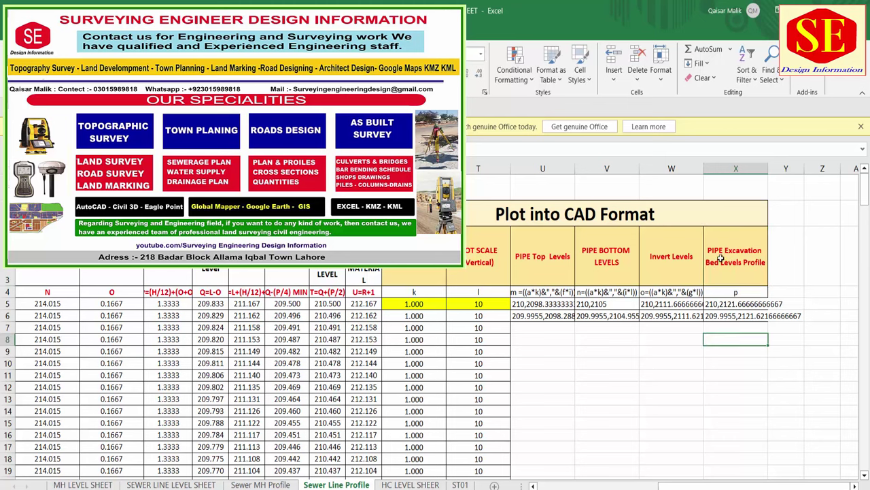
pyautogui.hotkey('ctrl', 'Return')
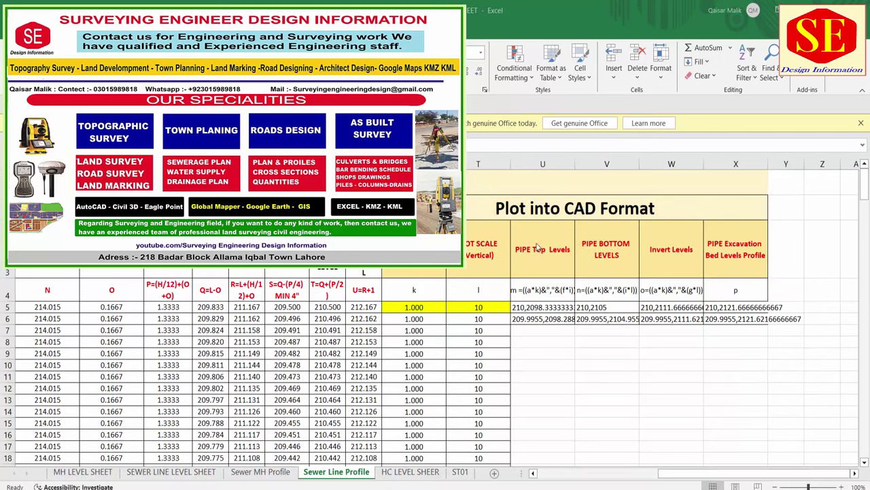
# Step: Review the four renamed headings from PIPE Top Levels to PIPE Excavation Bed Levels Profile
pyautogui.click(539, 249)
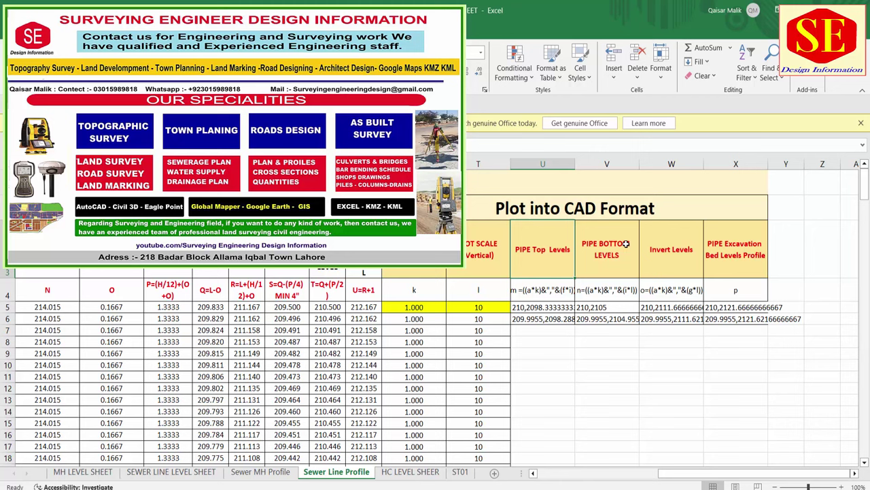
pyautogui.click(614, 252)
pyautogui.click(684, 260)
pyautogui.click(741, 254)
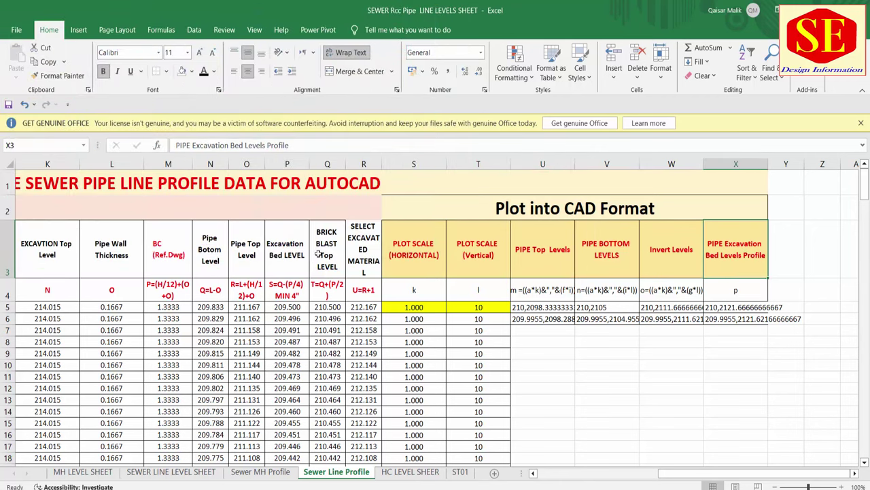
# Step: Delete the old formulas in U4:Y6 and select cell U5
pyautogui.press('Left')
pyautogui.press('Left')
pyautogui.press('Left')
pyautogui.press('Right')
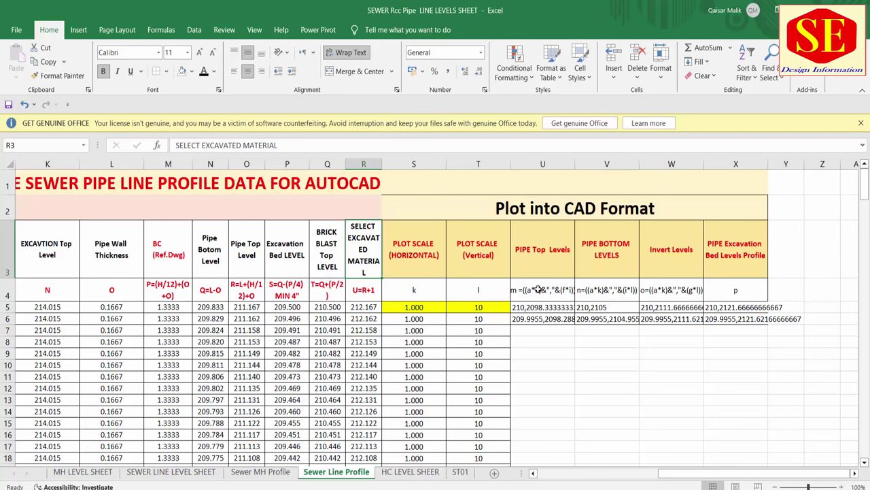
pyautogui.moveTo(537, 289); pyautogui.dragTo(789, 320)
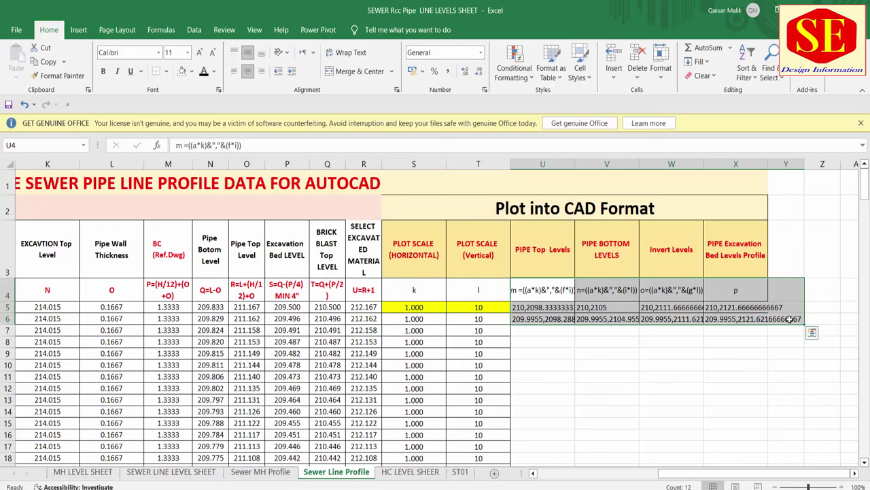
pyautogui.press('Delete')
pyautogui.click(561, 295)
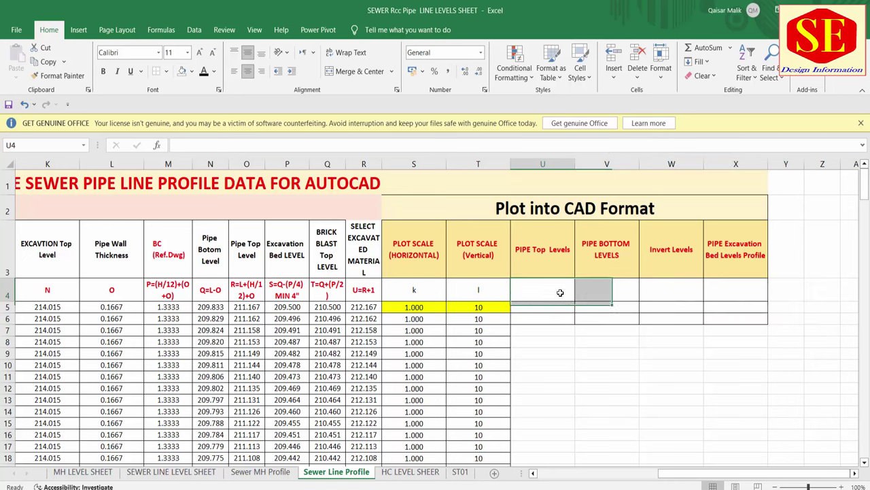
pyautogui.click(534, 306)
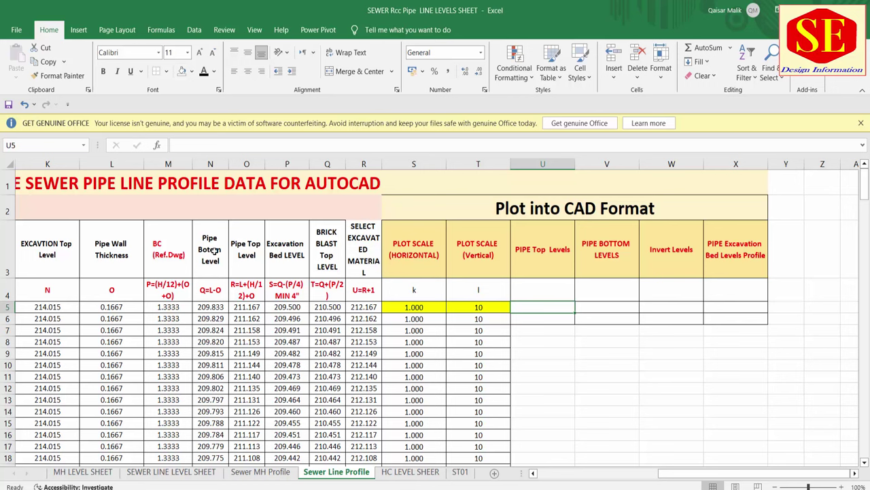
# Step: Compare the Pipe Top Level values in column O against the AutoCAD sewer profile
pyautogui.moveTo(243, 250); pyautogui.dragTo(244, 412)
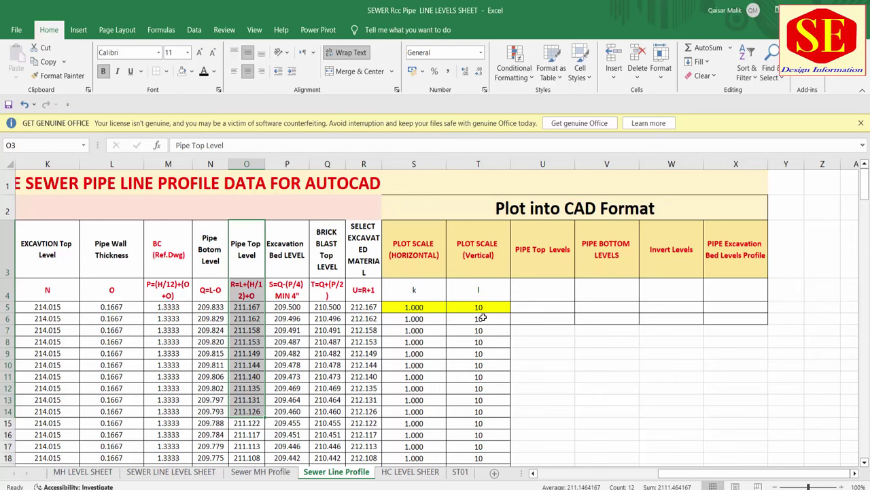
pyautogui.click(525, 307)
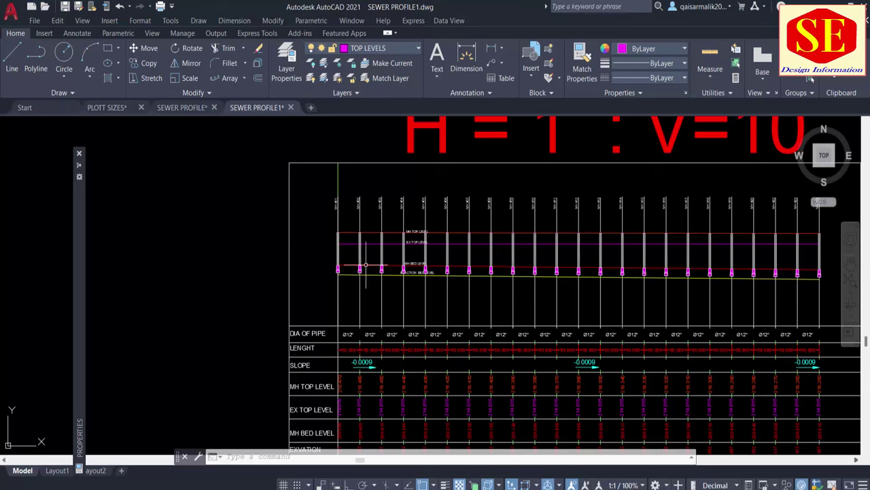
pyautogui.scroll(2, 346, 261)
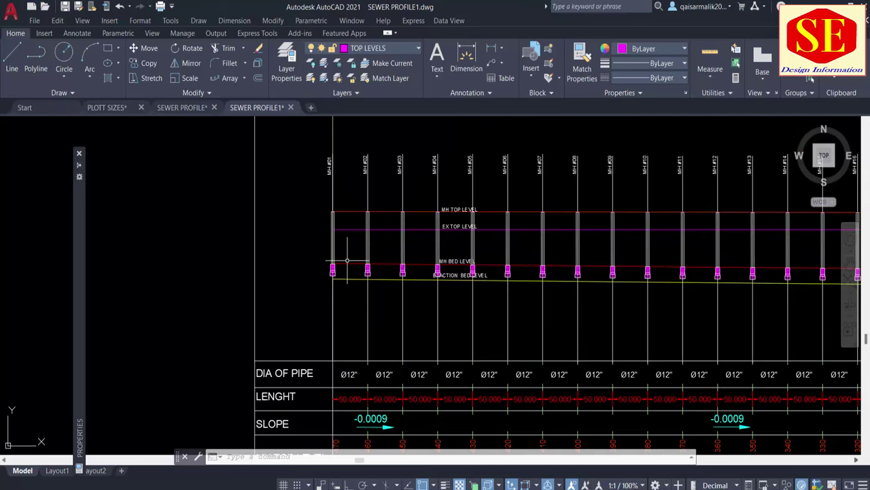
pyautogui.moveTo(778, 301); pyautogui.dragTo(457, 321, button='middle')
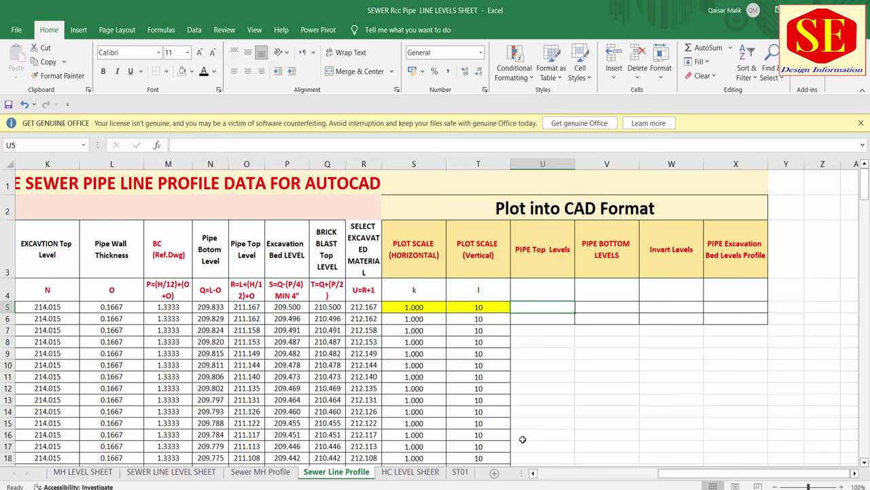
# Step: In U5, begin the formula =((A5*S5)&","&(( multiplying station A5 by horizontal scale S5
pyautogui.write('=')
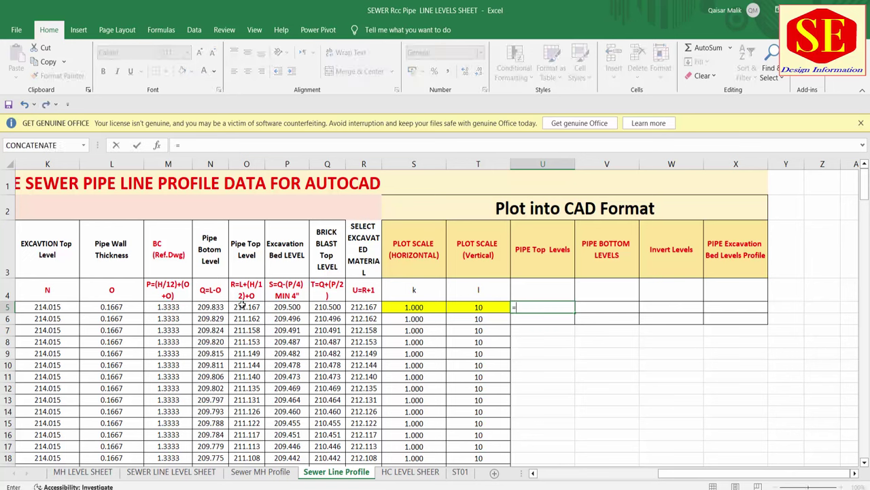
pyautogui.moveTo(704, 474); pyautogui.dragTo(544, 475)
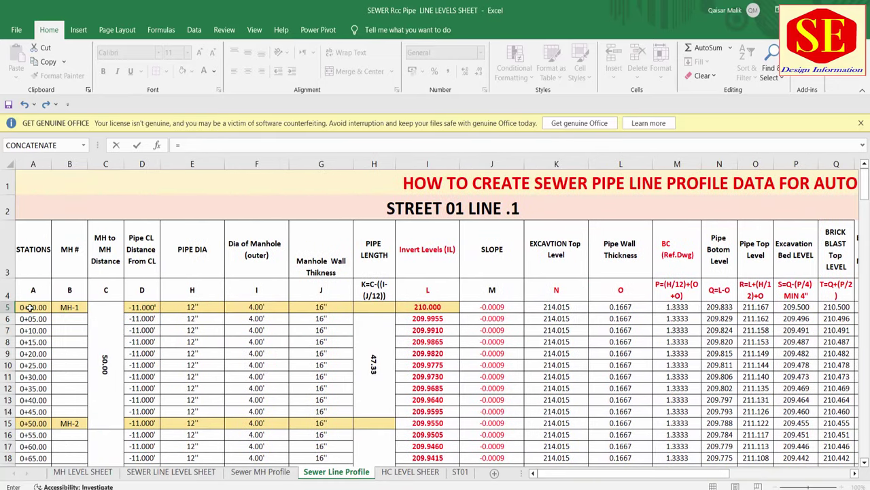
pyautogui.click(30, 307)
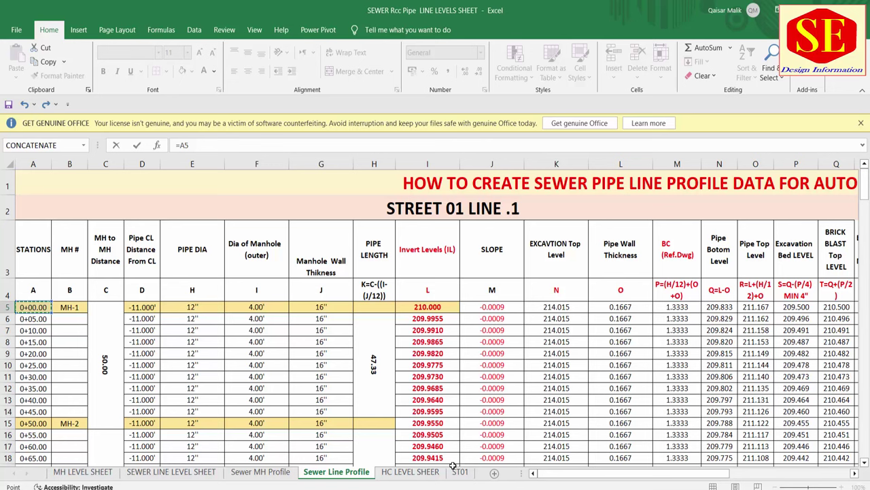
pyautogui.press('BackSpace')
pyautogui.press('BackSpace')
pyautogui.write('=((')
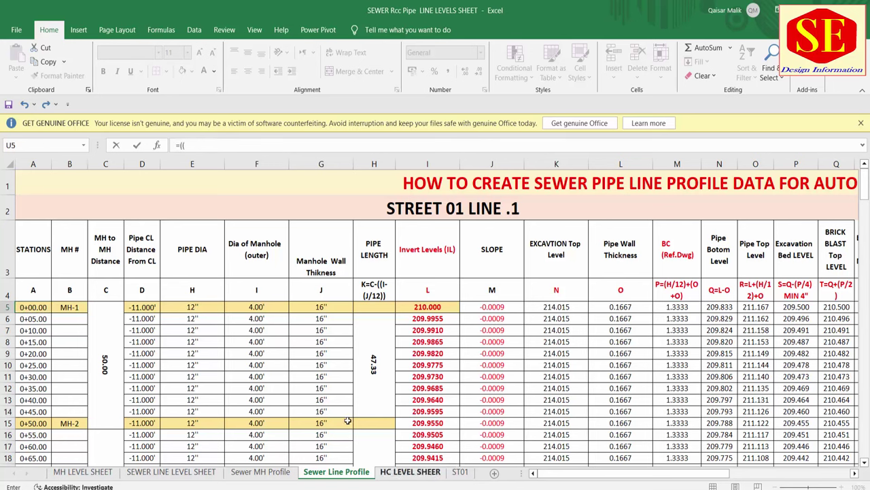
pyautogui.click(30, 308)
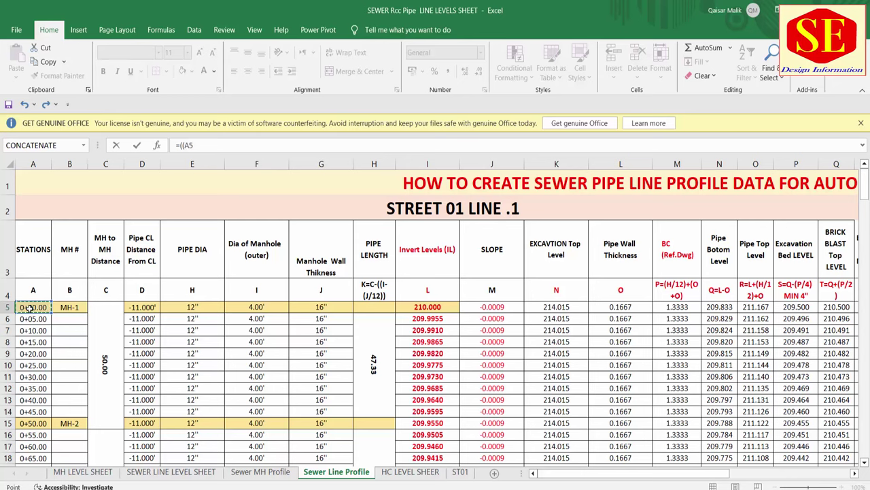
pyautogui.write('*')
pyautogui.moveTo(613, 473); pyautogui.dragTo(684, 473)
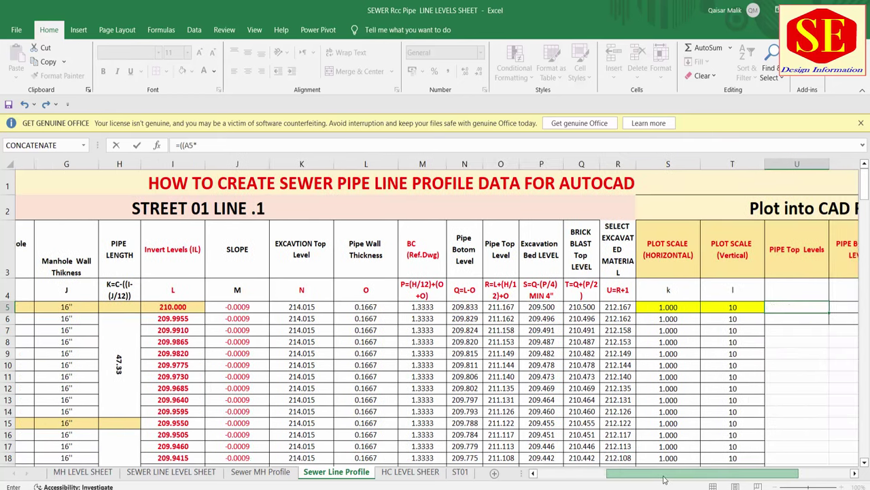
pyautogui.click(650, 308)
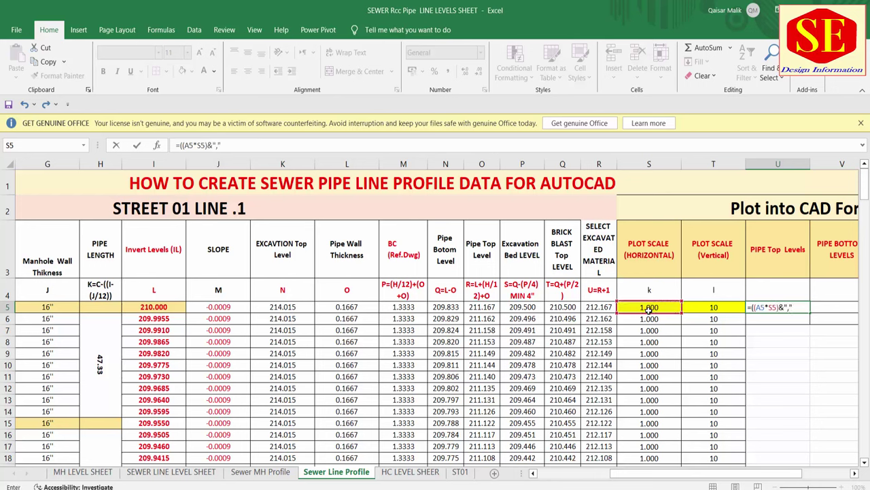
pyautogui.write('&((')
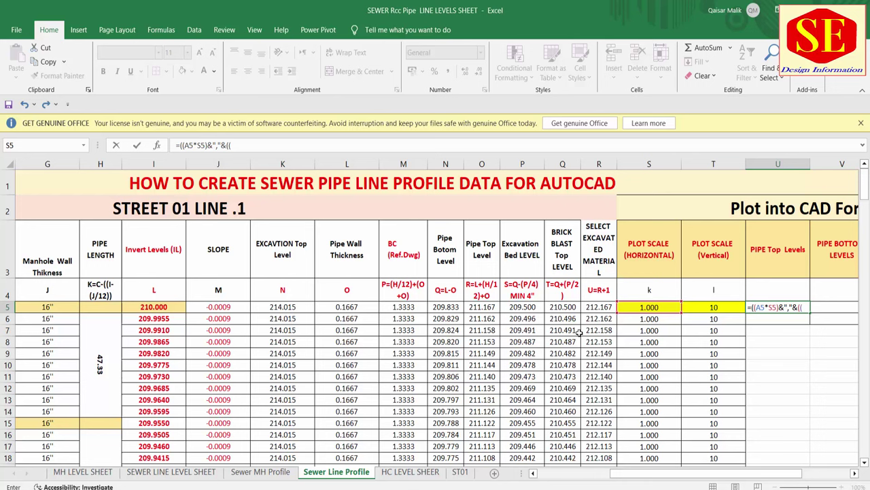
# Step: Finish U5 as =((A5*S5)&","&((O5*T5))), accept Excel's correction, and fill it down column U
pyautogui.click(478, 306)
pyautogui.write('*')
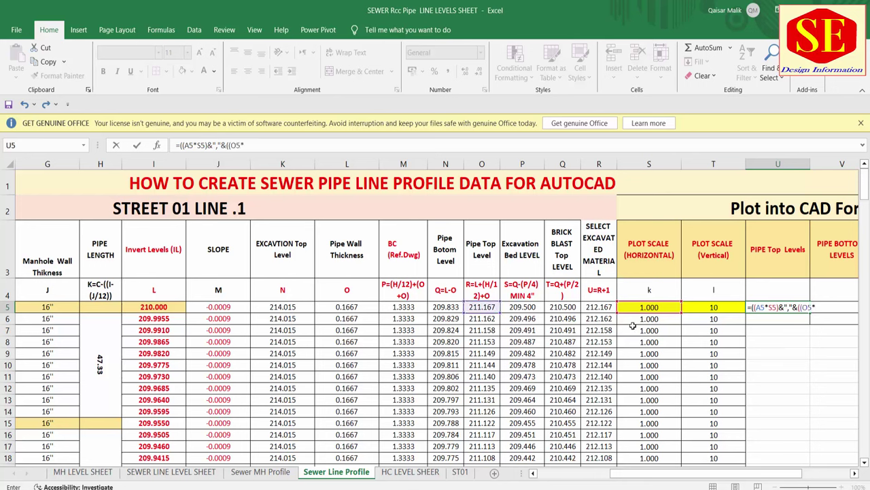
pyautogui.click(717, 307)
pyautogui.write('))')
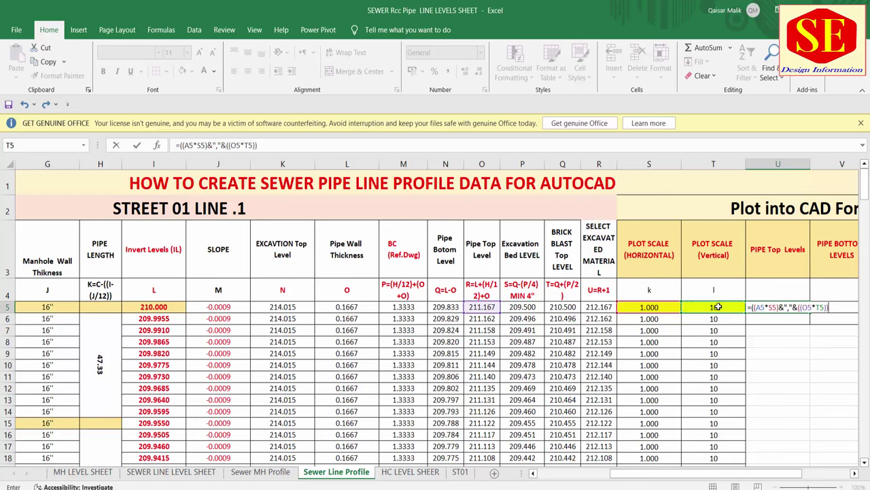
pyautogui.press('Return')
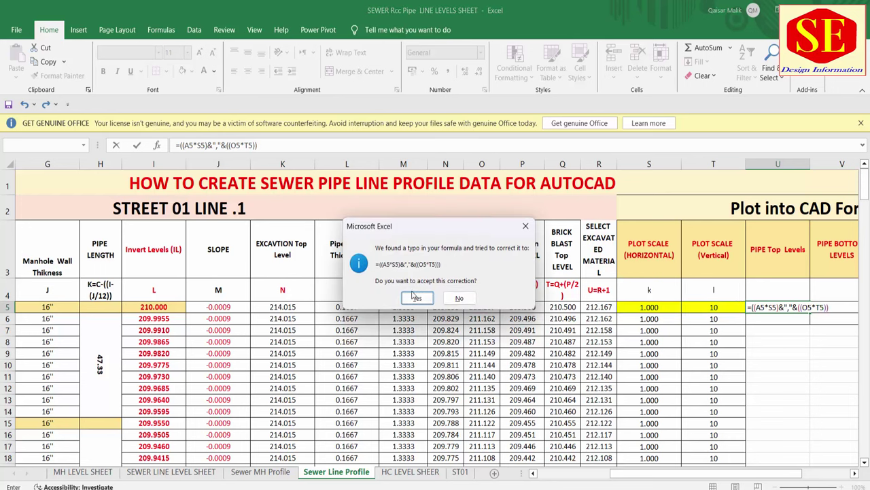
pyautogui.click(416, 297)
pyautogui.click(795, 308)
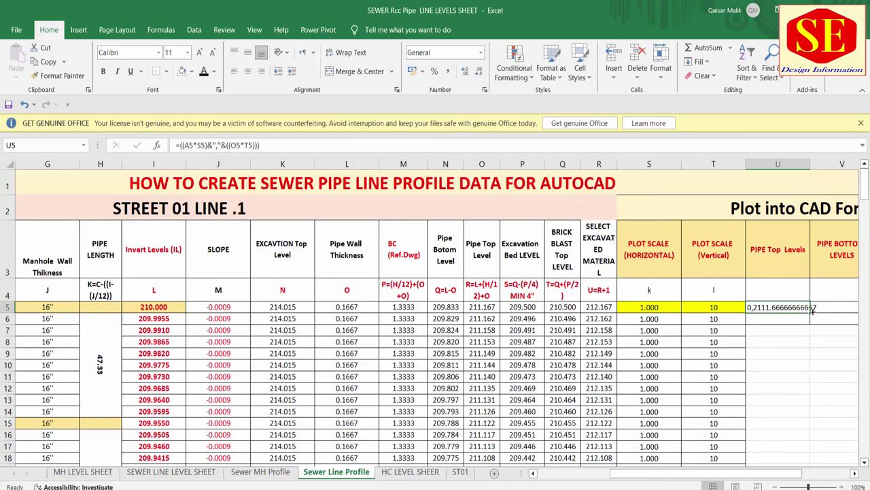
pyautogui.doubleClick(812, 311)
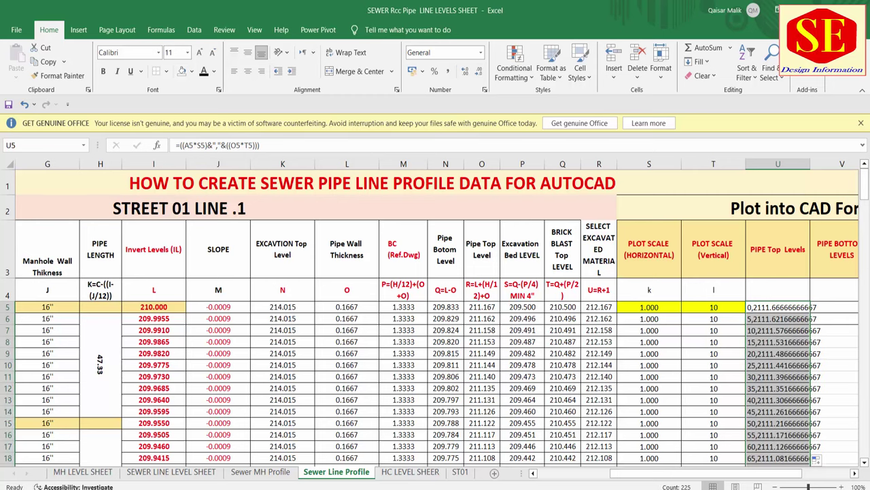
pyautogui.hscroll(3, 670, 306)
# Step: Autofit column U so the PIPE Top Levels coordinate pairs fit
pyautogui.click(671, 256)
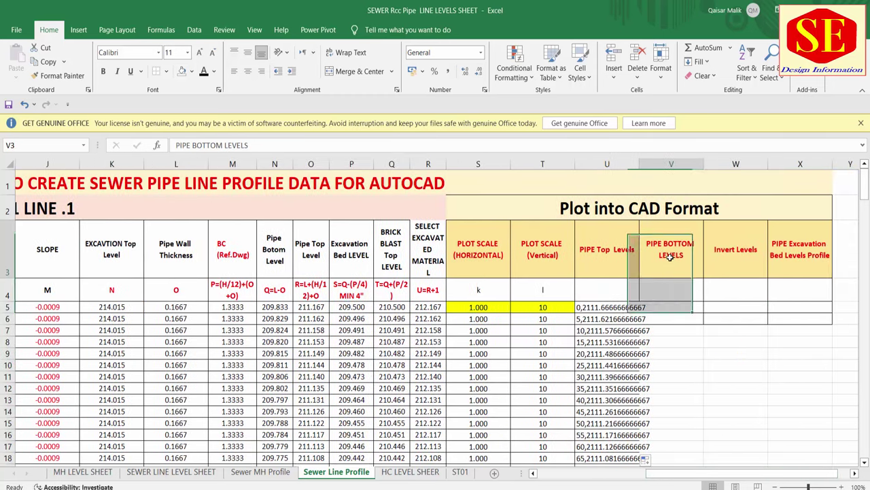
pyautogui.moveTo(670, 256); pyautogui.dragTo(669, 305)
pyautogui.moveTo(638, 165); pyautogui.dragTo(638, 165)
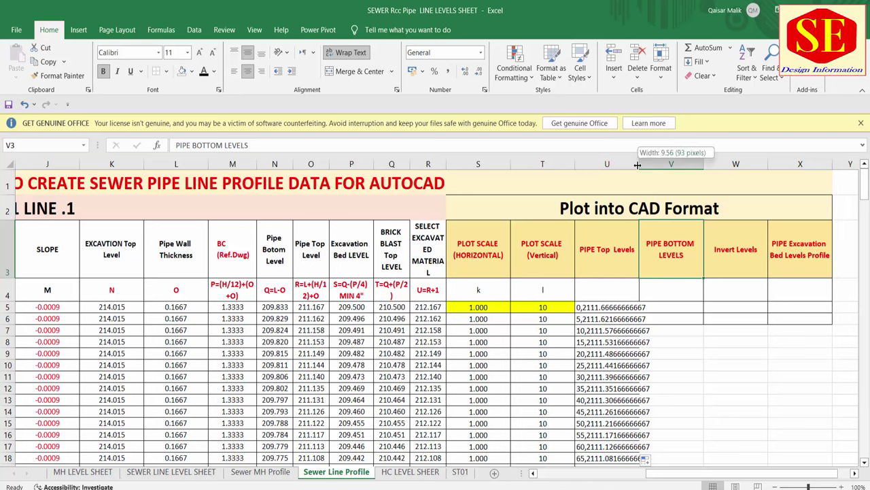
pyautogui.doubleClick(638, 165)
# Step: Begin the V5 formula with the scaled station (A5*S5) and a comma separator
pyautogui.click(686, 306)
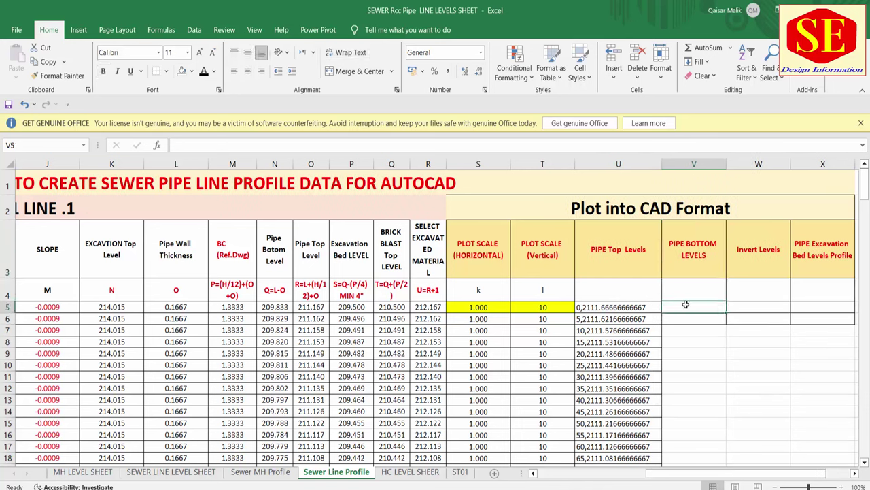
pyautogui.write('=((')
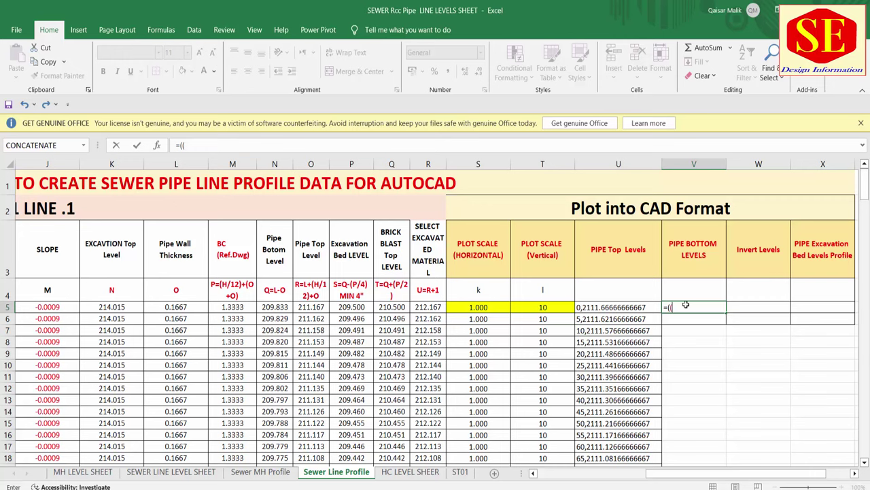
pyautogui.moveTo(674, 472); pyautogui.dragTo(564, 472)
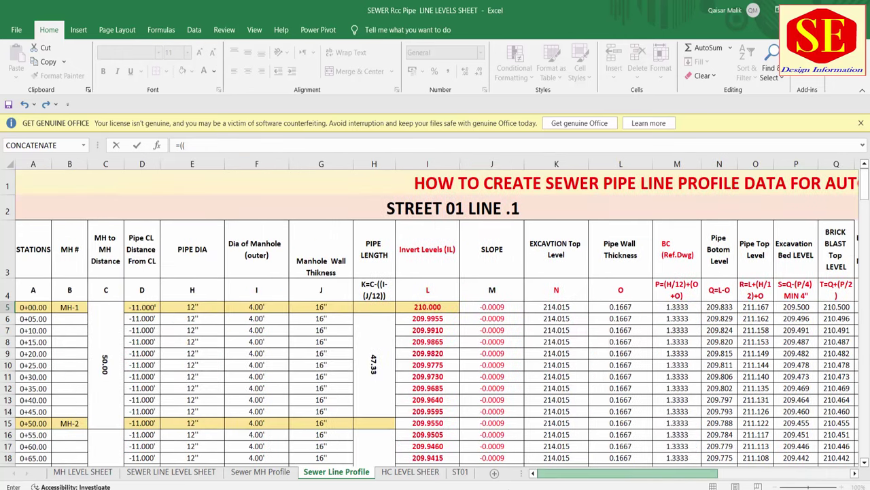
pyautogui.click(34, 307)
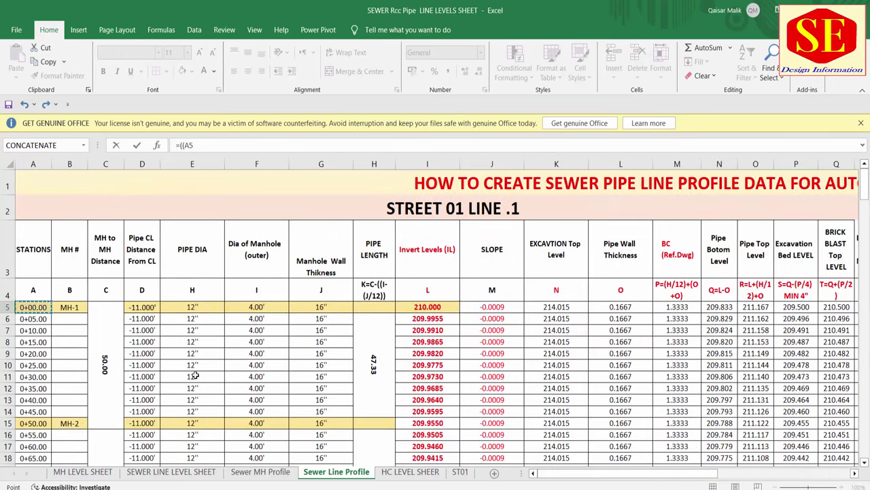
pyautogui.write('*')
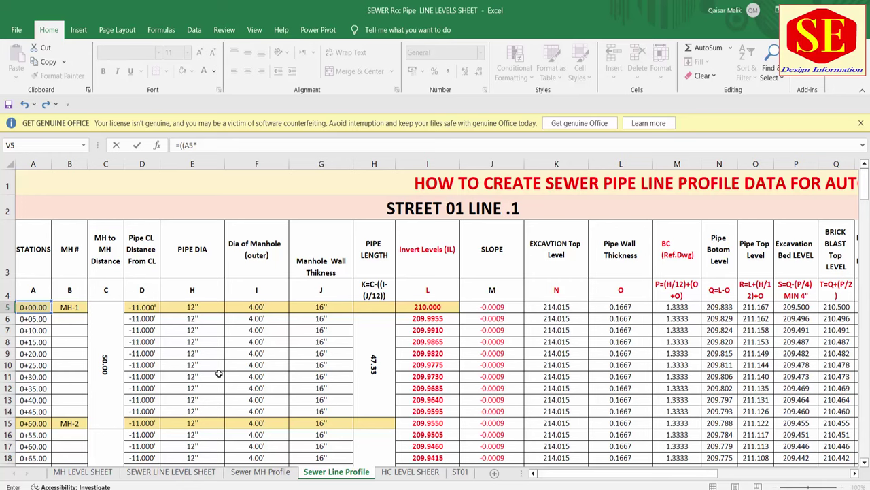
pyautogui.moveTo(663, 473); pyautogui.dragTo(748, 473)
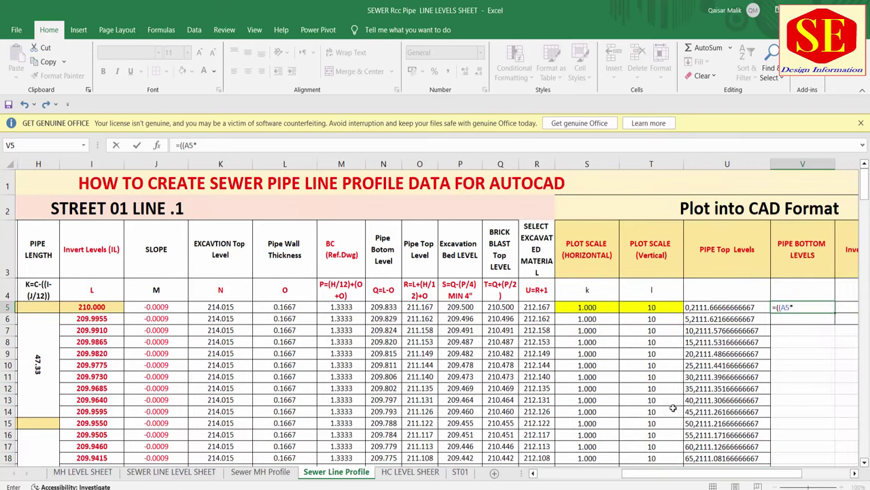
pyautogui.click(592, 307)
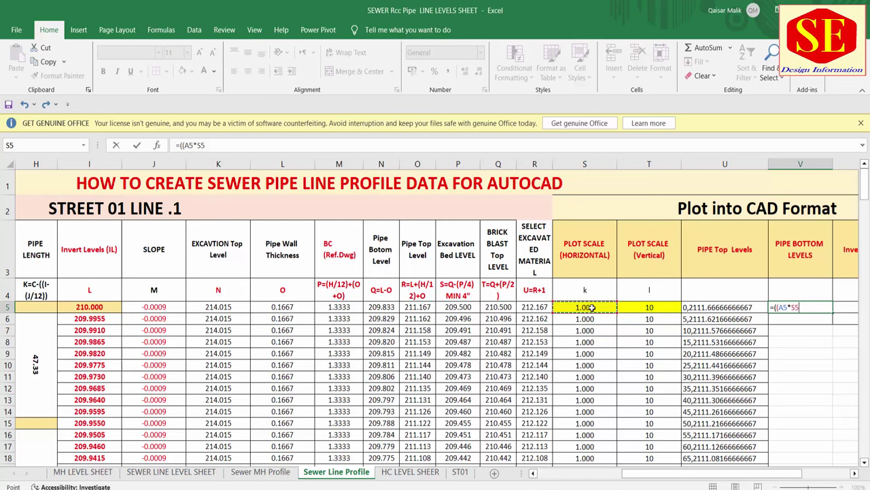
pyautogui.write(')&')
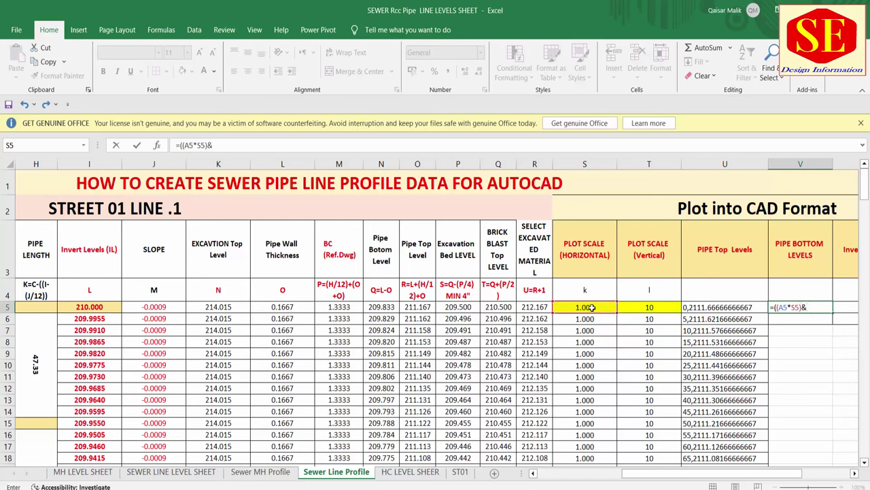
pyautogui.write('","&(')
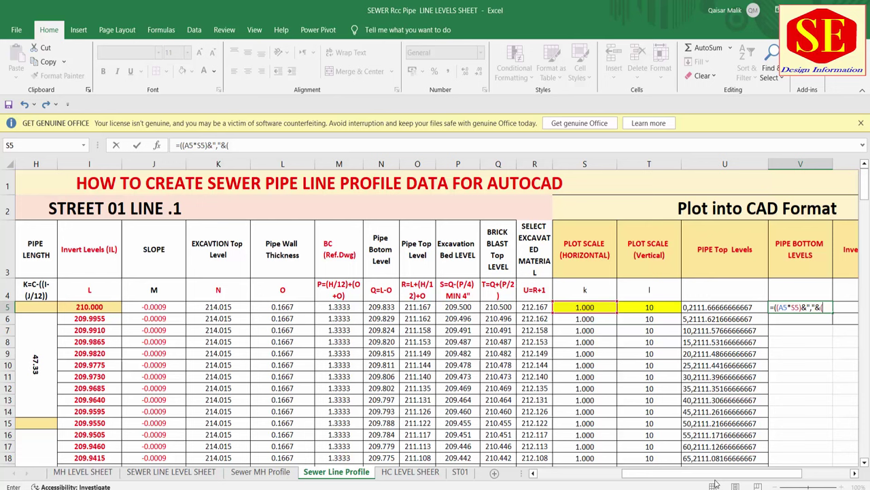
# Step: Complete V5 with the bottom level N5*T5 and fill it down column V
pyautogui.click(379, 308)
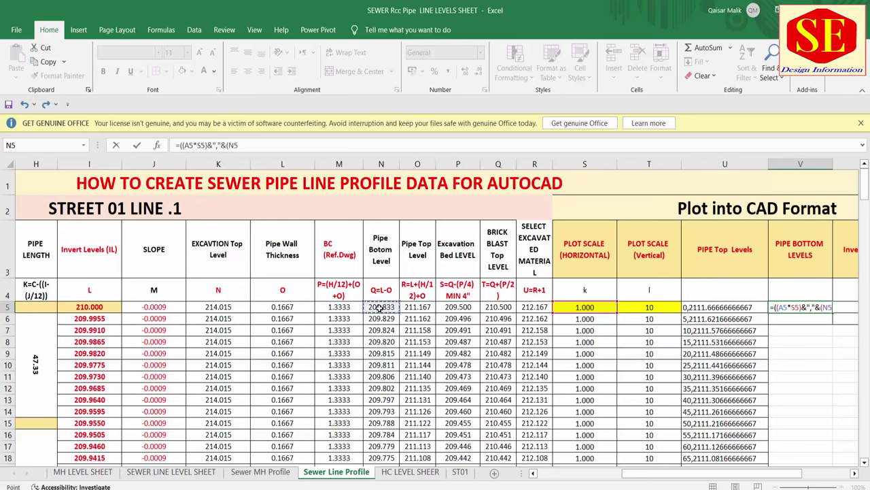
pyautogui.write('*')
pyautogui.click(663, 310)
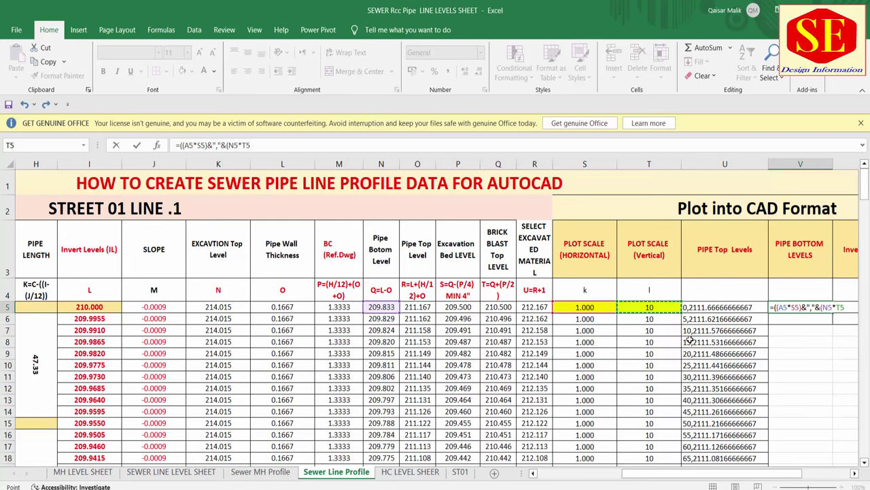
pyautogui.write('))')
pyautogui.press('Return')
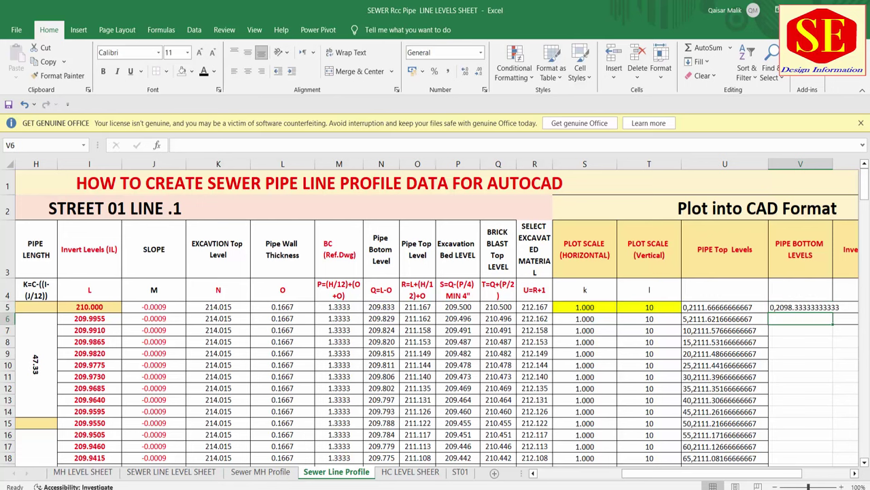
pyautogui.click(809, 308)
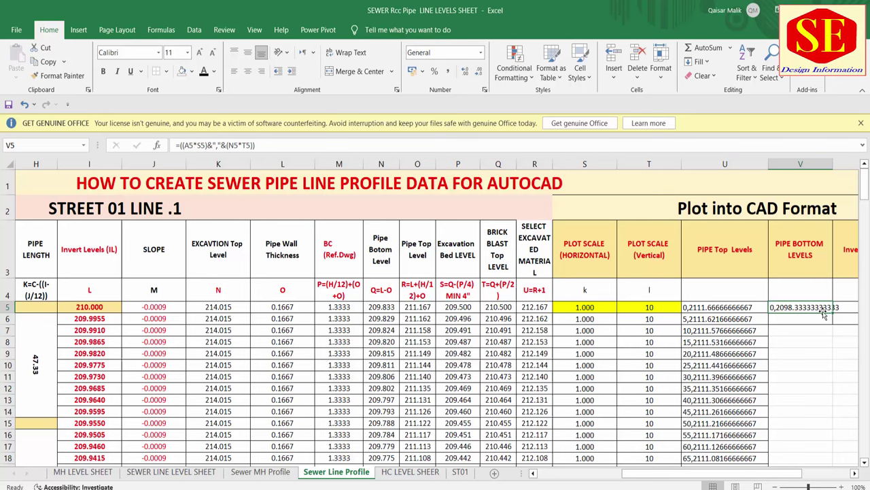
pyautogui.doubleClick(832, 313)
pyautogui.moveTo(778, 473)
pyautogui.mouseDown()
pyautogui.moveTo(819, 479)
pyautogui.moveTo(799, 479)
pyautogui.mouseUp()
# Step: Begin the W5 formula with the scaled station =(A5*S5)
pyautogui.click(674, 308)
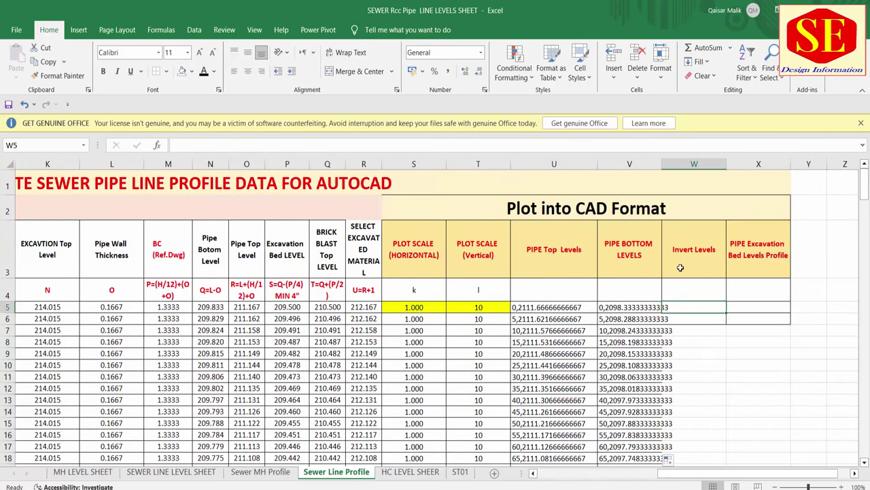
pyautogui.write('=')
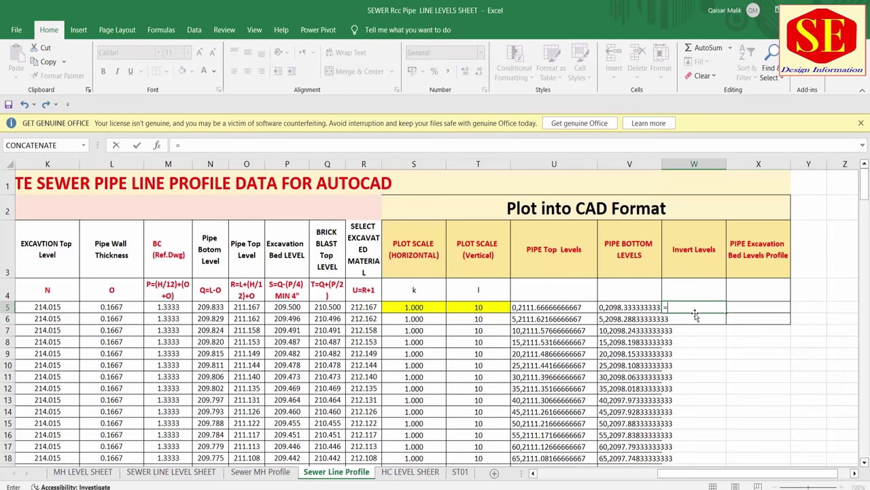
pyautogui.write('(')
pyautogui.moveTo(679, 474); pyautogui.dragTo(558, 480)
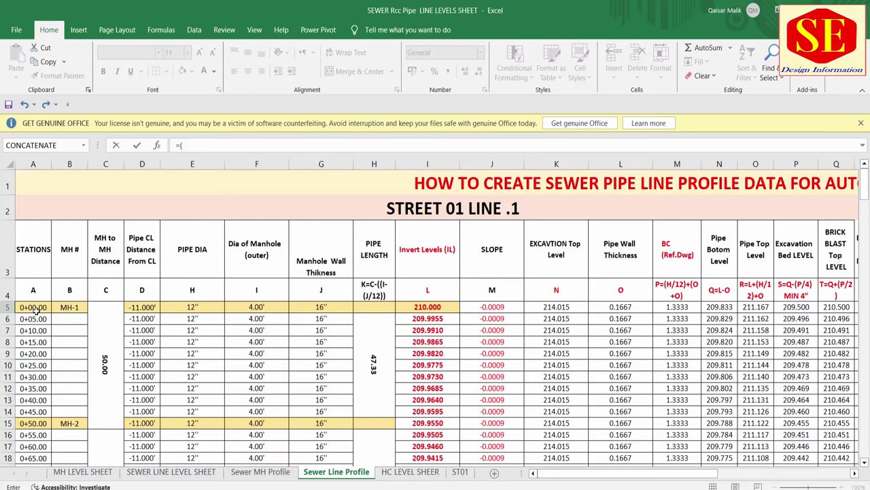
pyautogui.click(33, 308)
pyautogui.write('*')
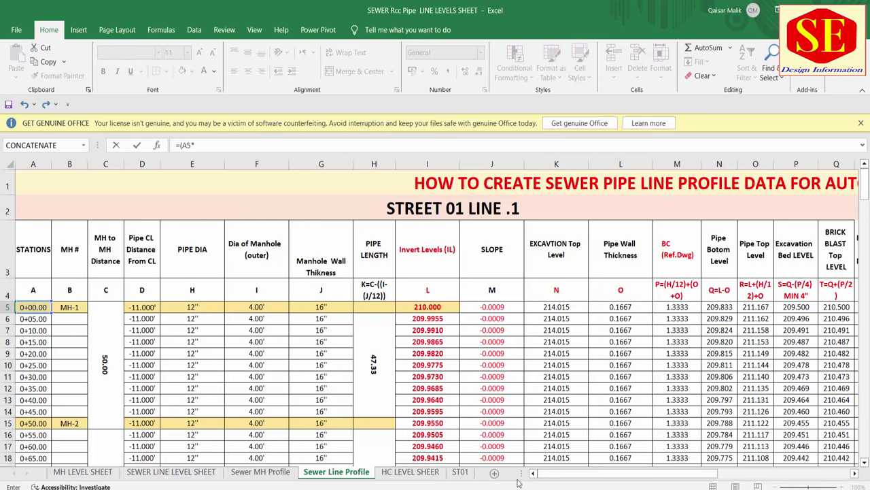
pyautogui.moveTo(592, 474); pyautogui.dragTo(711, 474)
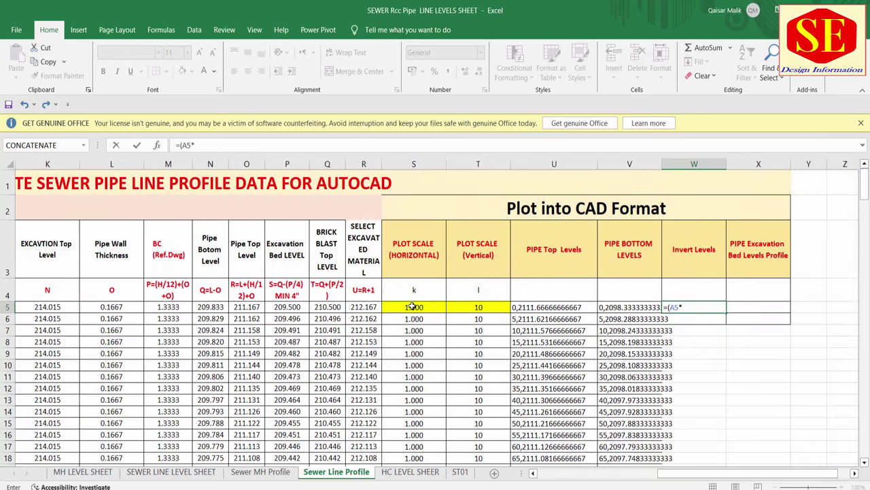
pyautogui.click(414, 307)
pyautogui.write(')&","&(')
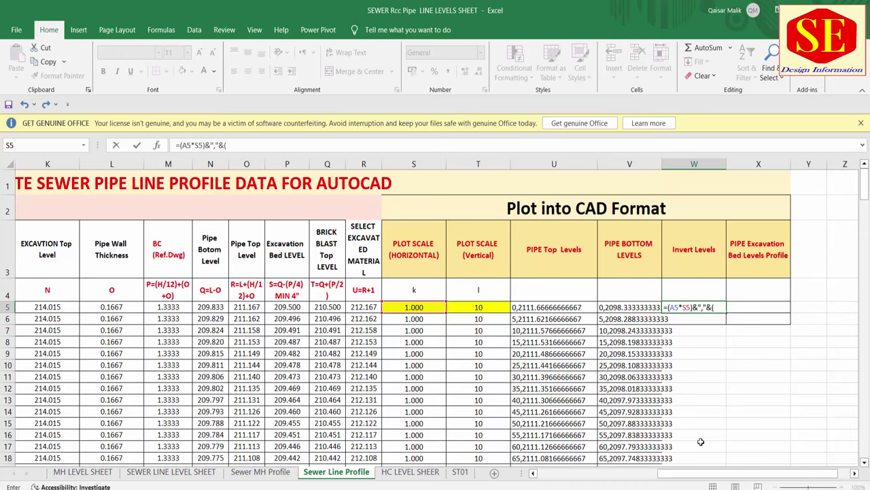
# Step: Complete W5 with the invert level I5*T5 and fill it down column W
pyautogui.moveTo(700, 474); pyautogui.dragTo(605, 474)
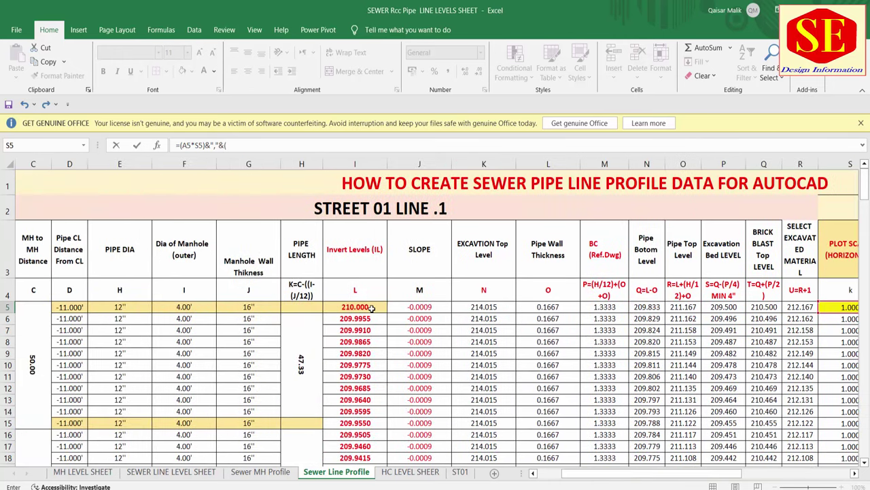
pyautogui.click(371, 308)
pyautogui.write('*')
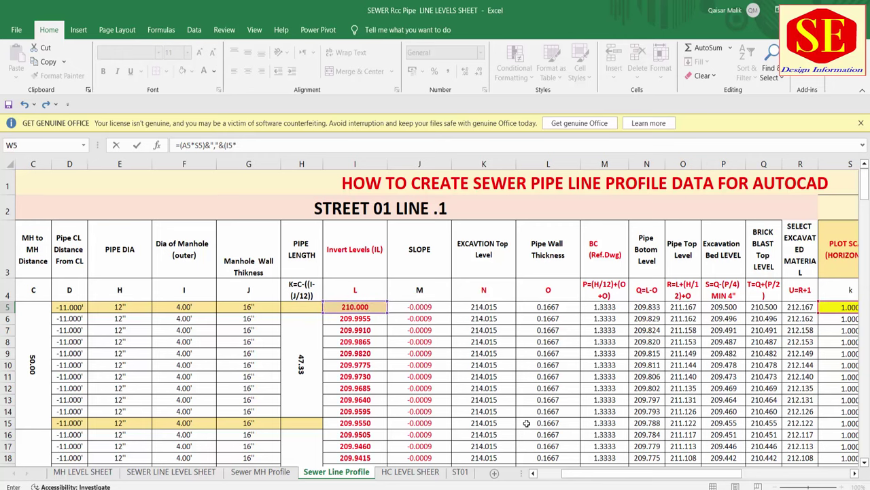
pyautogui.moveTo(609, 479); pyautogui.dragTo(660, 379)
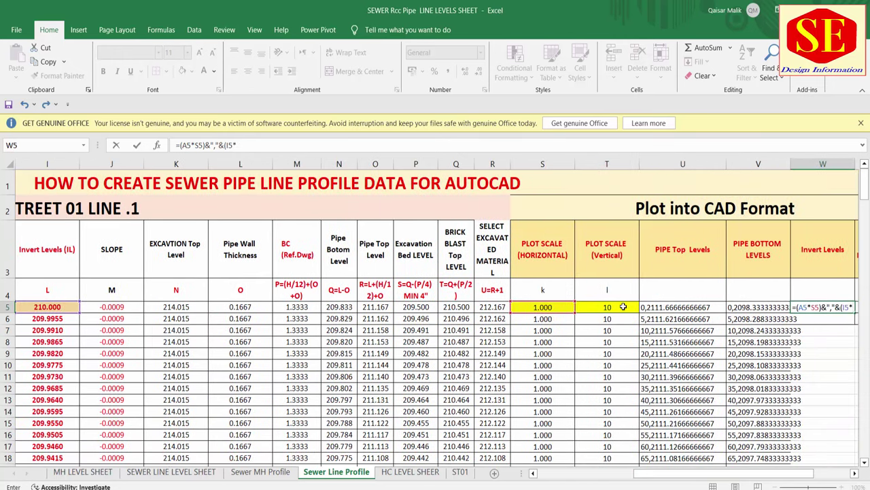
pyautogui.click(623, 307)
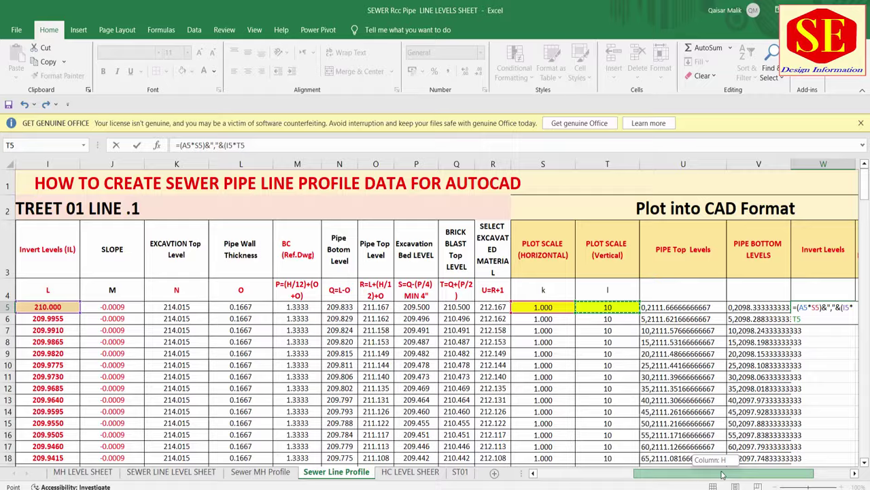
pyautogui.moveTo(716, 474); pyautogui.dragTo(754, 474)
pyautogui.write(')')
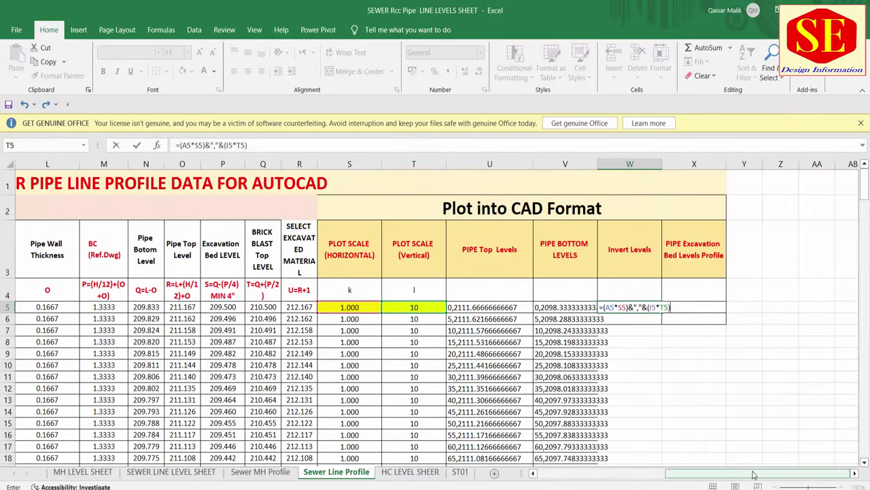
pyautogui.press('Return')
pyautogui.click(640, 307)
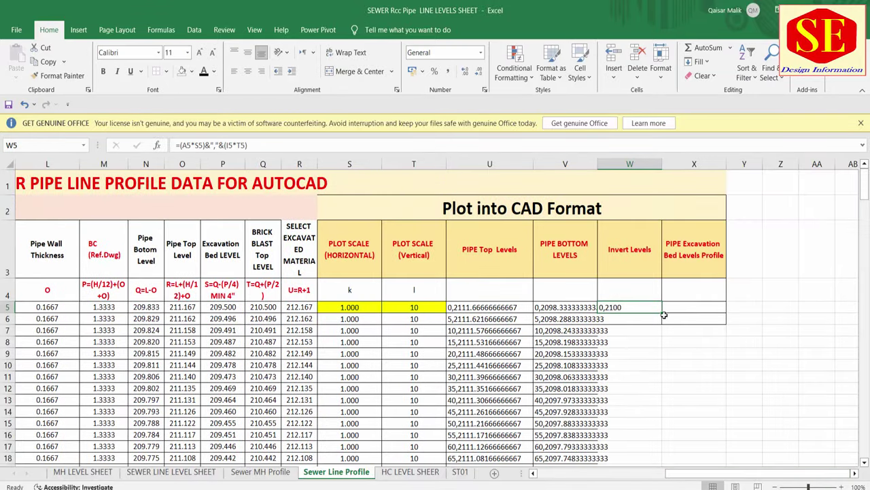
pyautogui.doubleClick(662, 313)
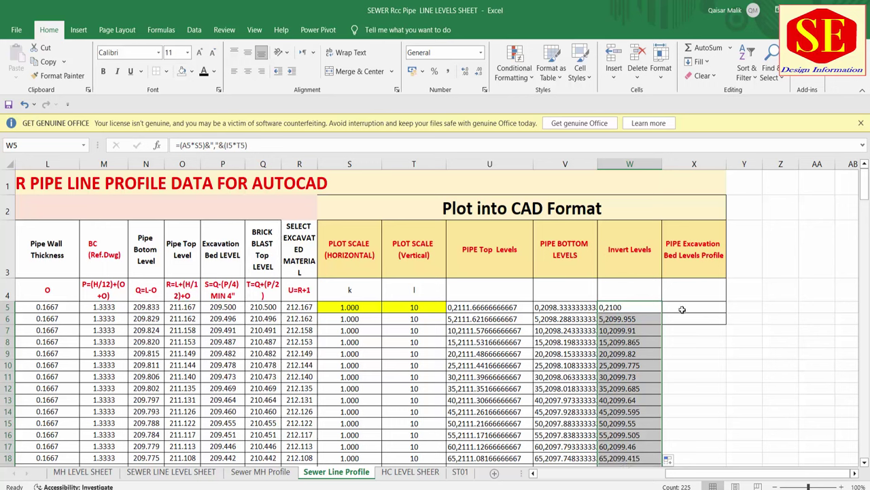
pyautogui.click(687, 249)
# Step: Start X5 with the scaled station (A5*S5) followed by a comma separator
pyautogui.click(679, 308)
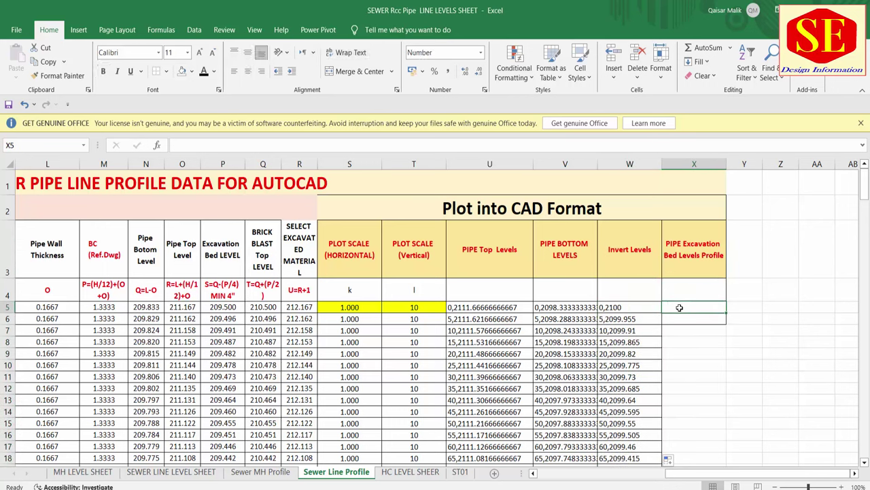
pyautogui.write('=(')
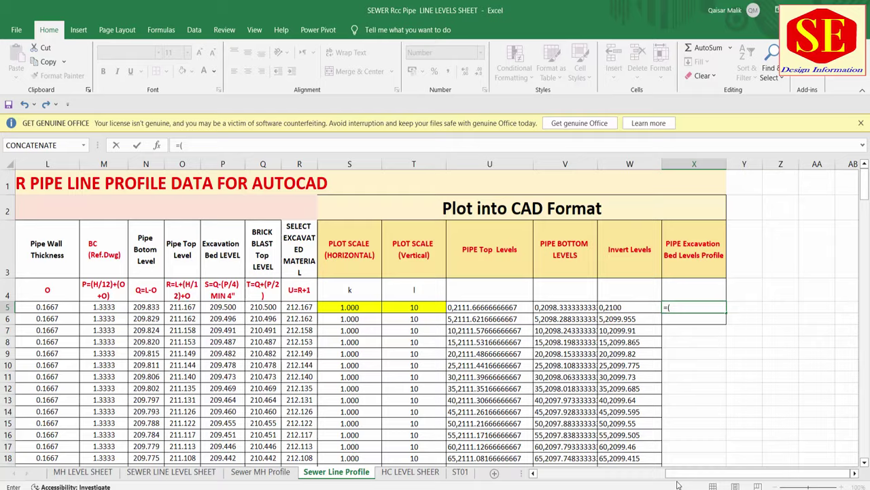
pyautogui.moveTo(758, 473); pyautogui.dragTo(629, 473)
pyautogui.click(43, 307)
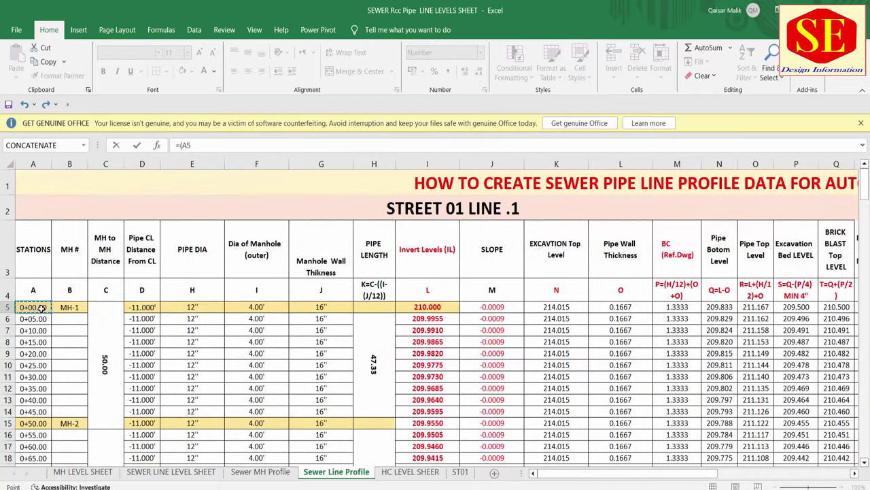
pyautogui.write('*')
pyautogui.moveTo(589, 472); pyautogui.dragTo(710, 472)
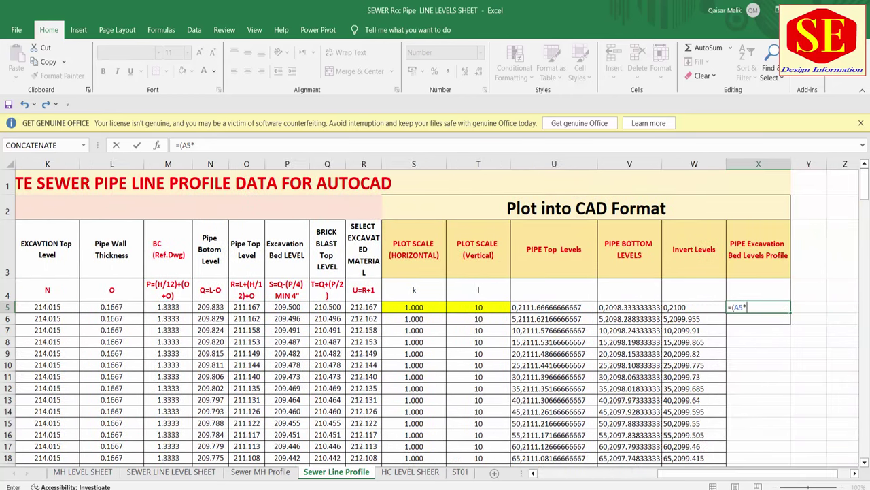
pyautogui.click(417, 307)
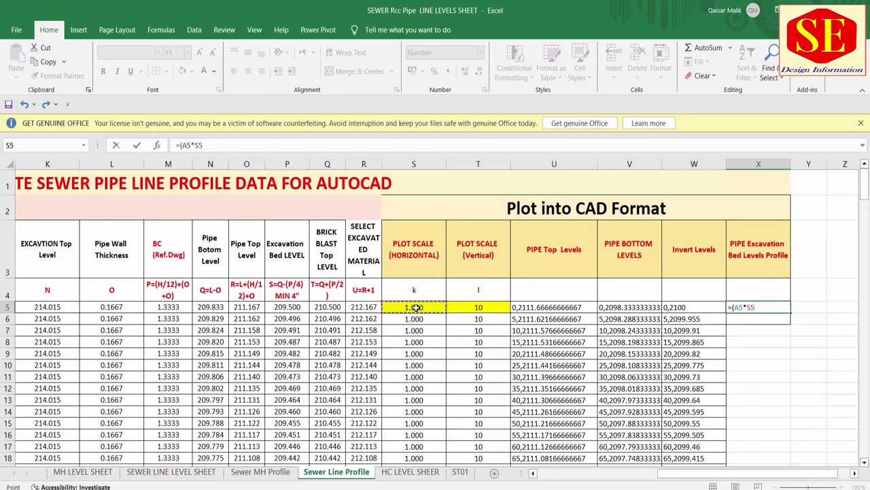
pyautogui.write(')')
pyautogui.write('&","')
pyautogui.write('&(')
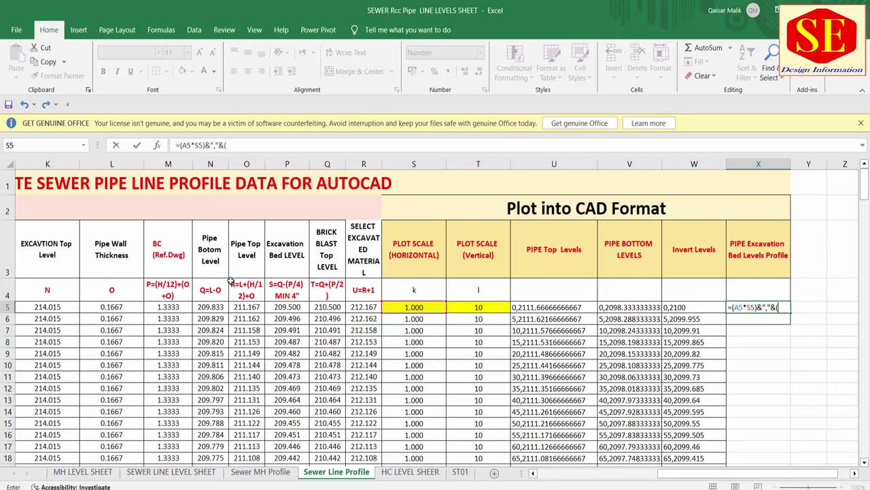
# Step: Add the bed level P5*T5 to X5 and fill it down column X
pyautogui.click(287, 308)
pyautogui.write('*')
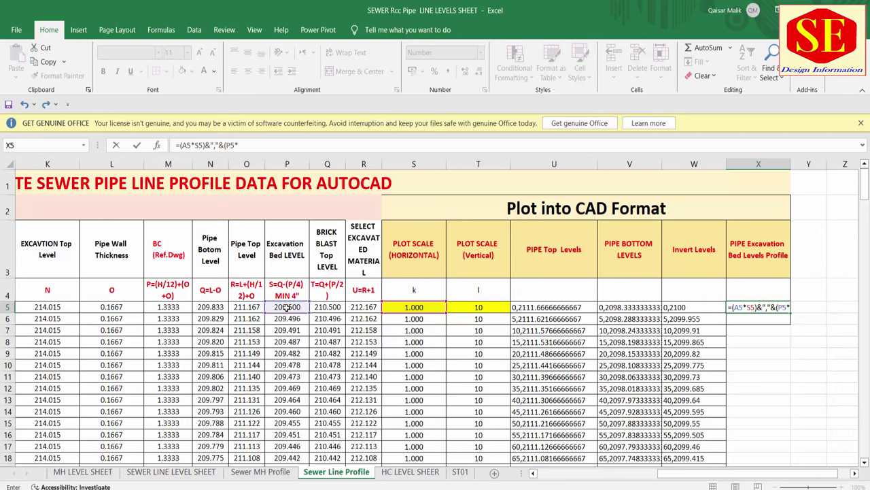
pyautogui.click(466, 307)
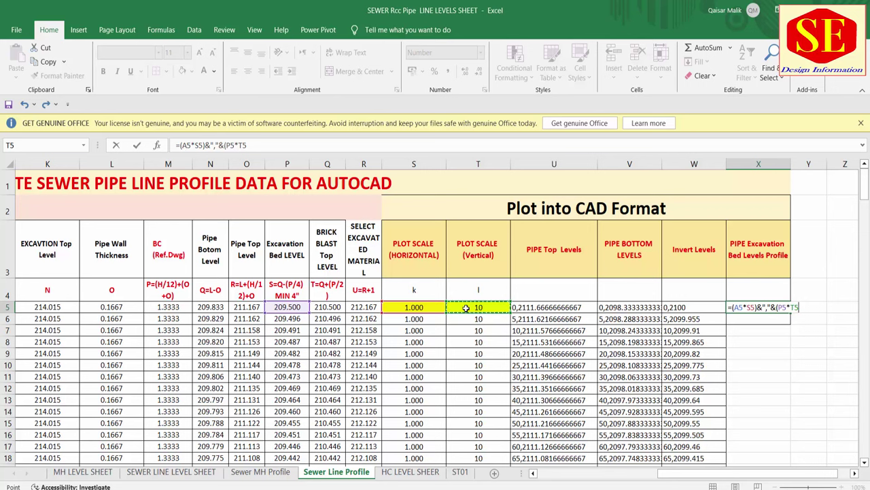
pyautogui.hotkey('ctrl', 'Return')
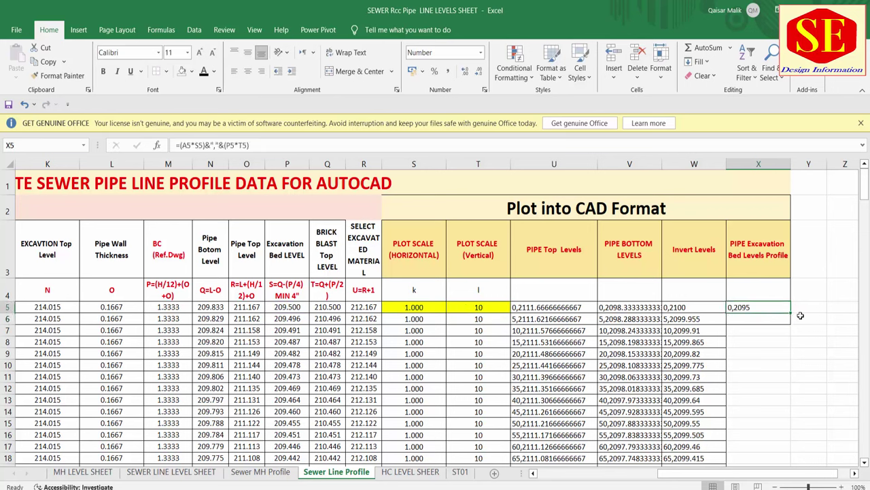
pyautogui.doubleClick(791, 312)
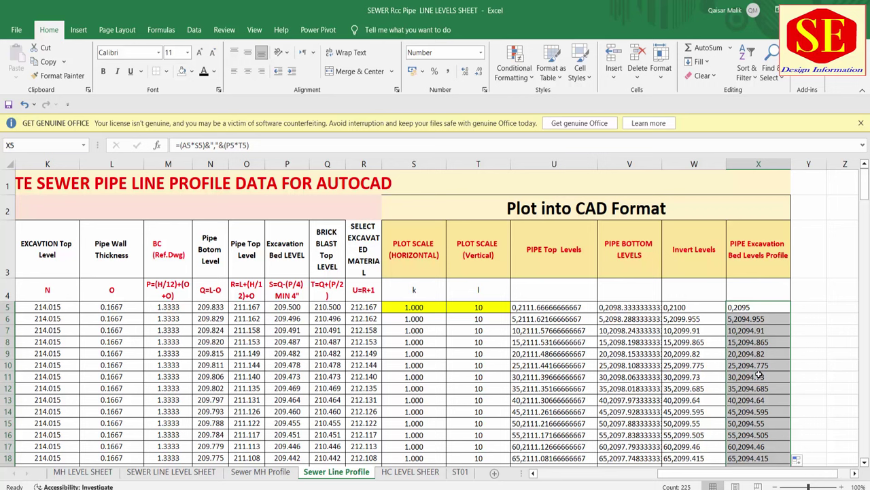
# Step: Fill column U from U5 and copy the PIPE Top Levels coordinate pairs
pyautogui.click(557, 251)
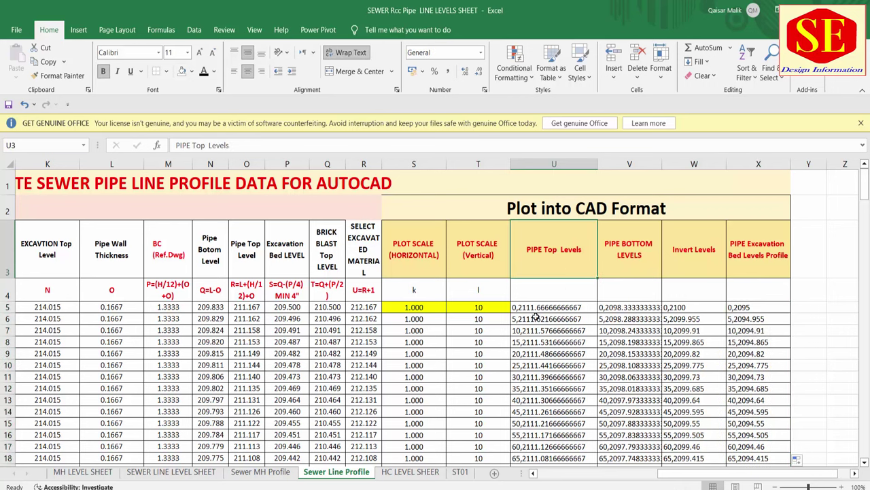
pyautogui.click(536, 307)
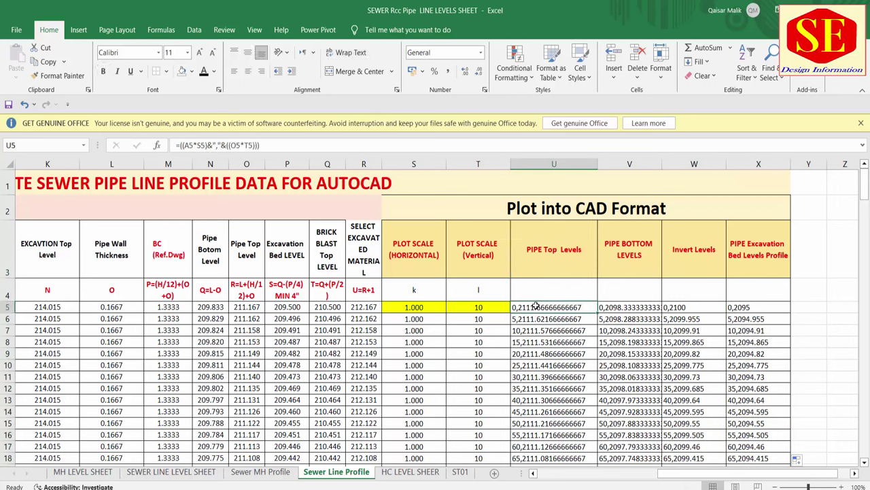
pyautogui.doubleClick(596, 312)
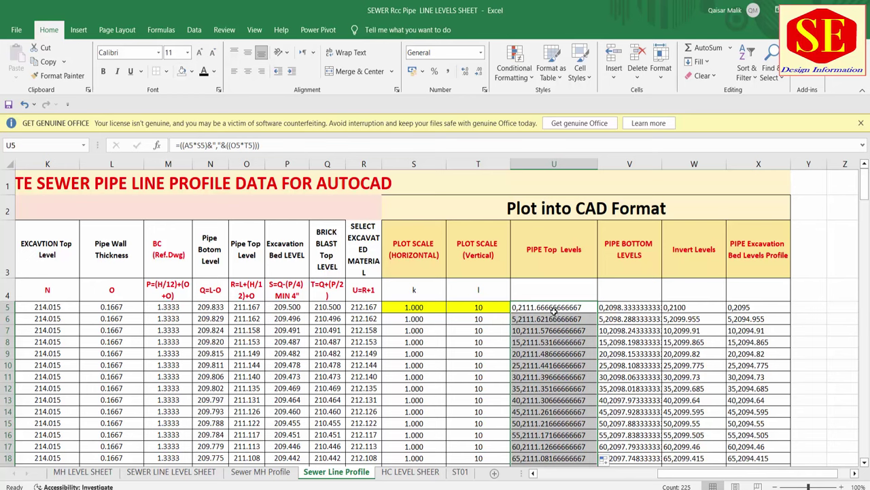
pyautogui.rightClick(554, 310)
pyautogui.click(612, 43)
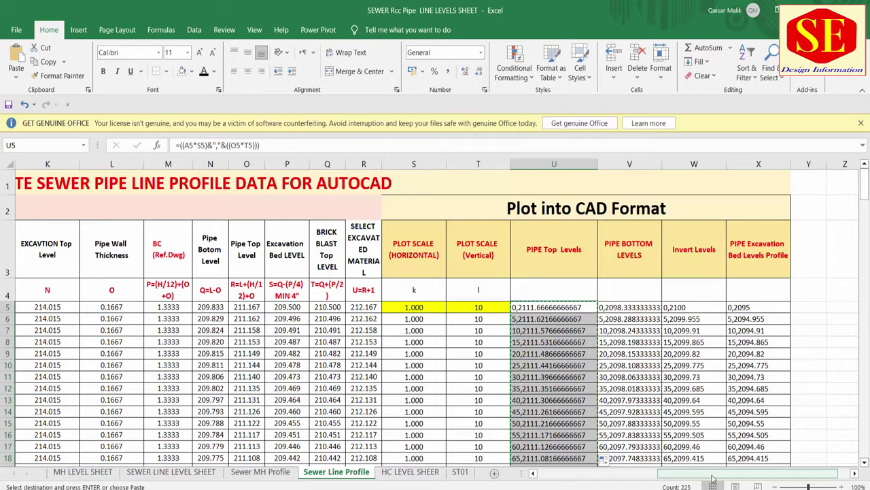
# Step: Switch to the Sewer MH Profile sheet with STATION and MH # columns showing
pyautogui.moveTo(712, 478); pyautogui.dragTo(594, 478)
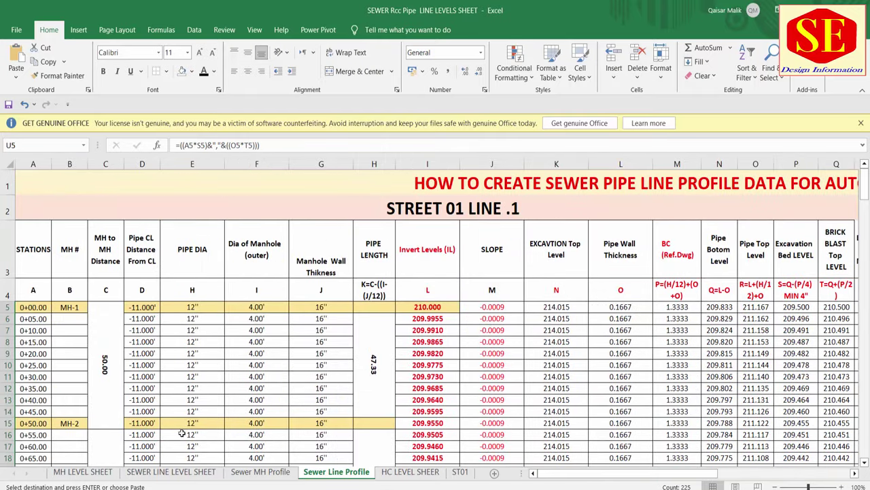
pyautogui.click(260, 471)
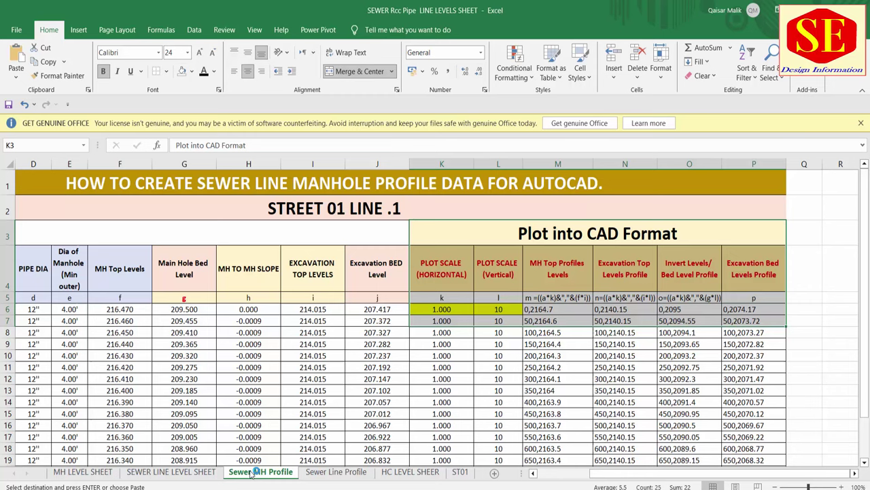
pyautogui.click(539, 474)
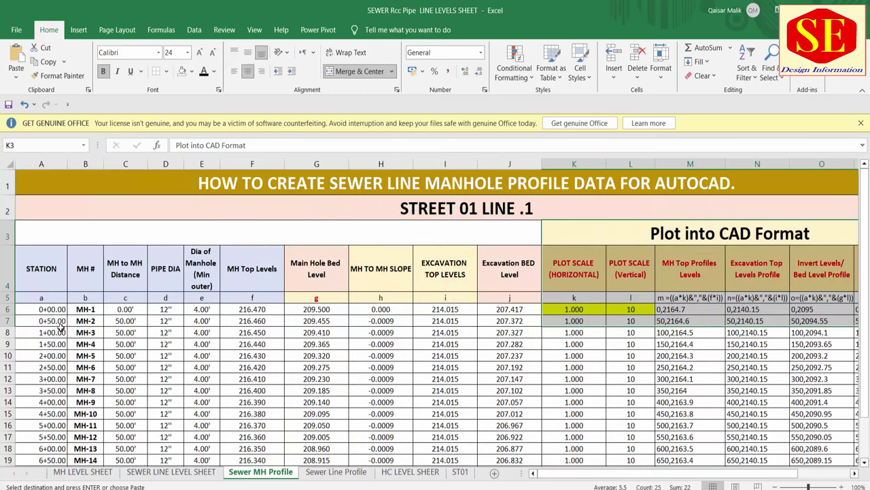
# Step: Return to SEWER PROFILE1.dwg and pan and zoom to the data table and MH #01
pyautogui.hotkey('alt', 'Tab')
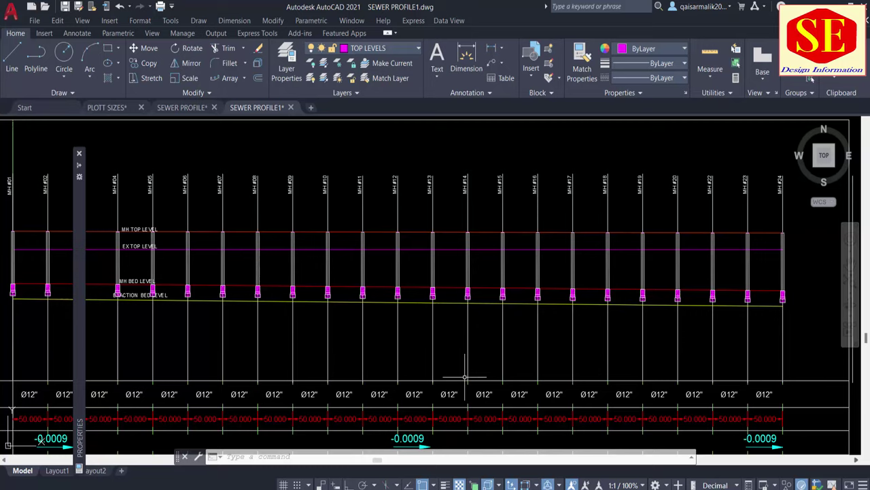
pyautogui.moveTo(390, 327); pyautogui.dragTo(585, 327, button='middle')
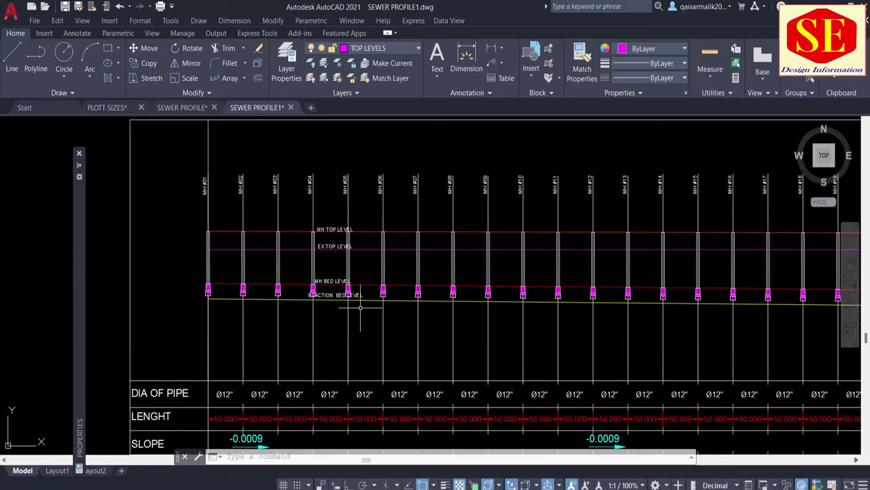
pyautogui.scroll(-3, 360, 308)
pyautogui.moveTo(361, 340); pyautogui.dragTo(366, 278, button='middle')
pyautogui.scroll(3, 289, 434)
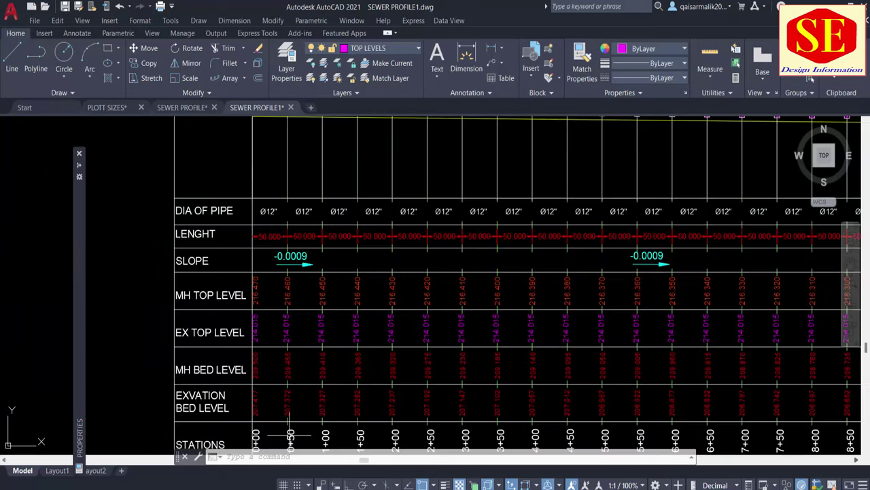
pyautogui.moveTo(289, 434); pyautogui.dragTo(293, 329, button='middle')
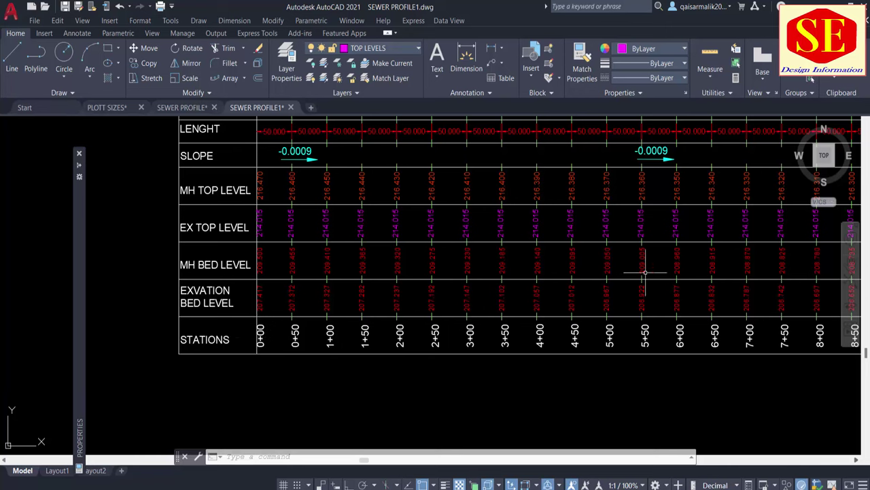
pyautogui.moveTo(532, 272); pyautogui.dragTo(532, 387, button='middle')
pyautogui.moveTo(336, 286); pyautogui.dragTo(336, 333, button='middle')
pyautogui.moveTo(332, 260); pyautogui.dragTo(334, 327, button='middle')
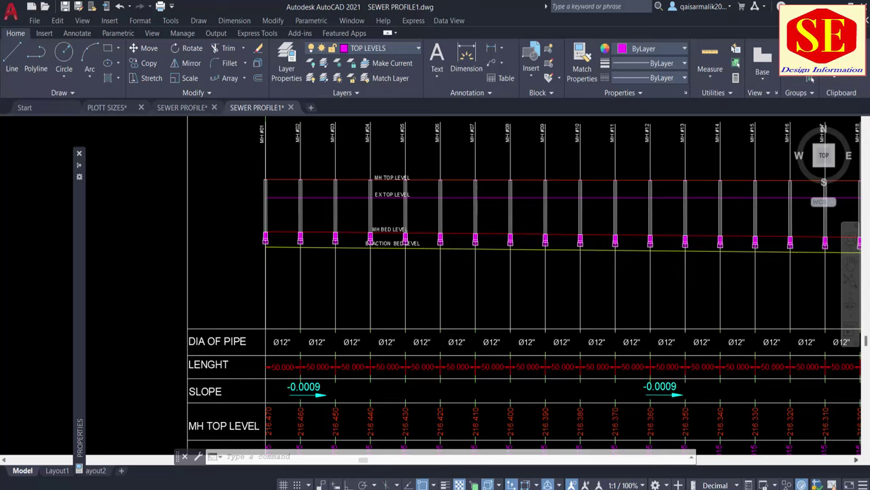
pyautogui.scroll(4, 272, 223)
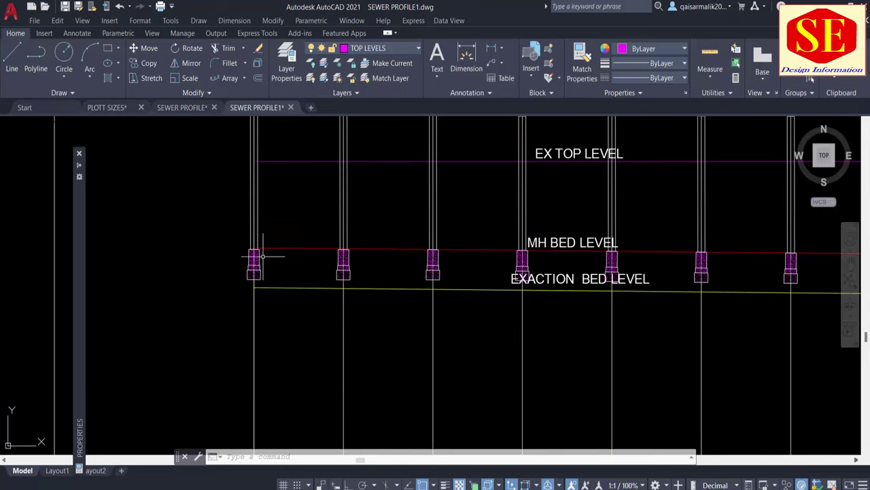
# Step: In the LA layer manager, create a green layer named PIPE BOTTOM
pyautogui.click(353, 52)
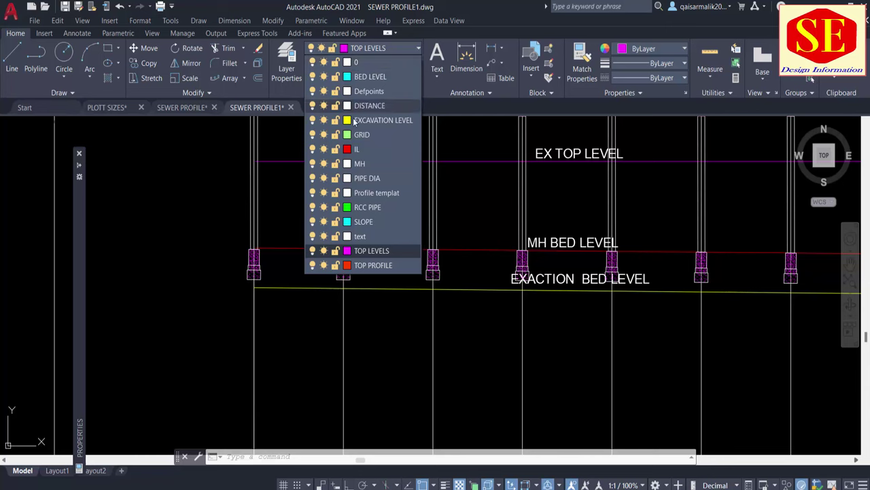
pyautogui.click(354, 48)
pyautogui.write('LA')
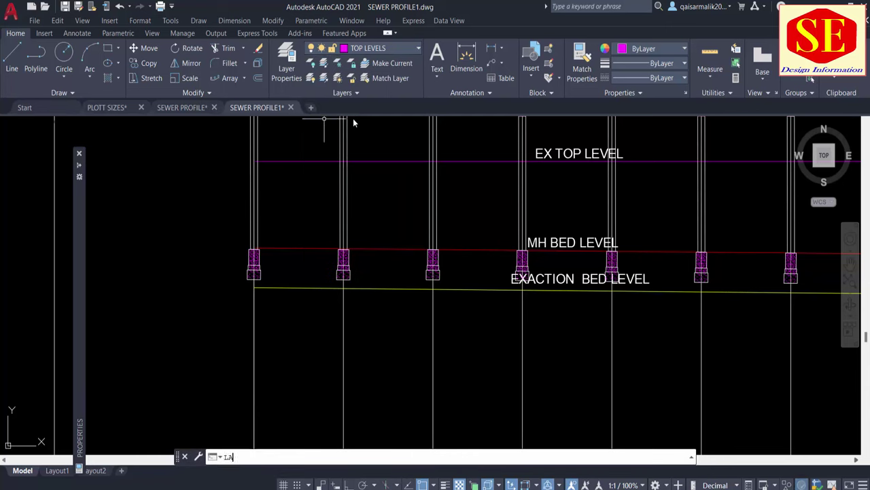
pyautogui.press('Return')
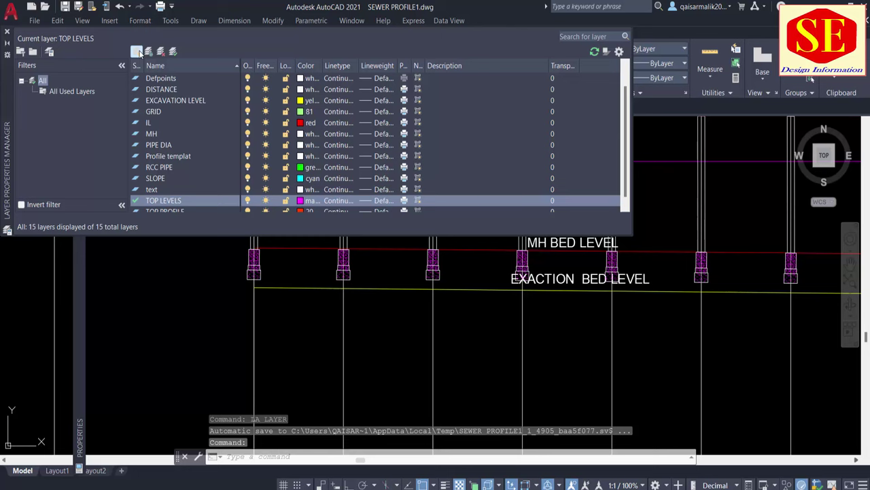
pyautogui.click(138, 52)
pyautogui.write('PIP')
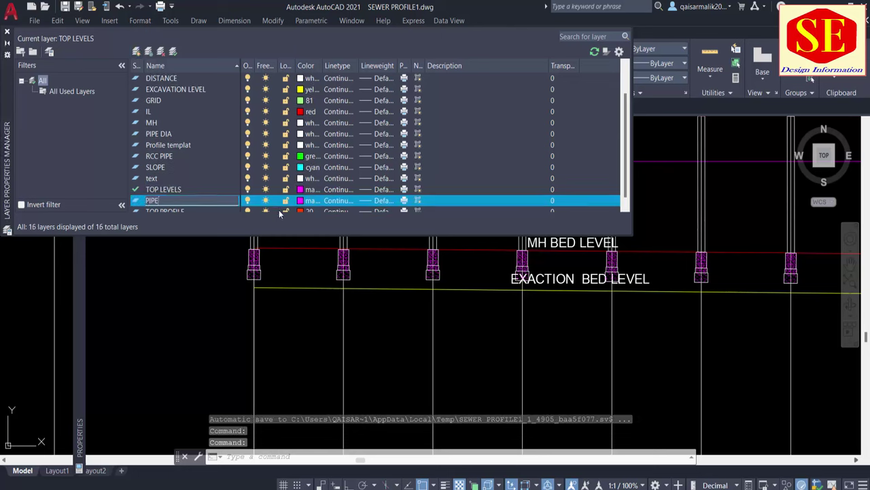
pyautogui.write('E BOTT')
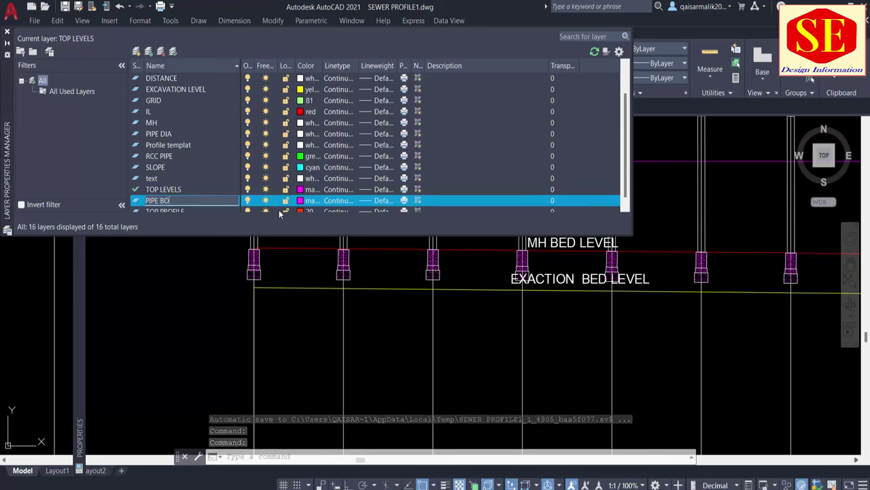
pyautogui.write('OM')
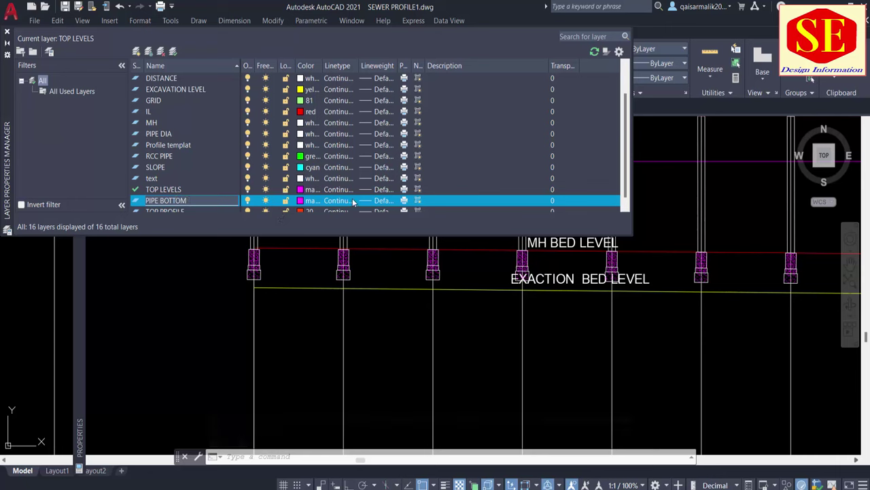
pyautogui.press('Return')
pyautogui.click(303, 202)
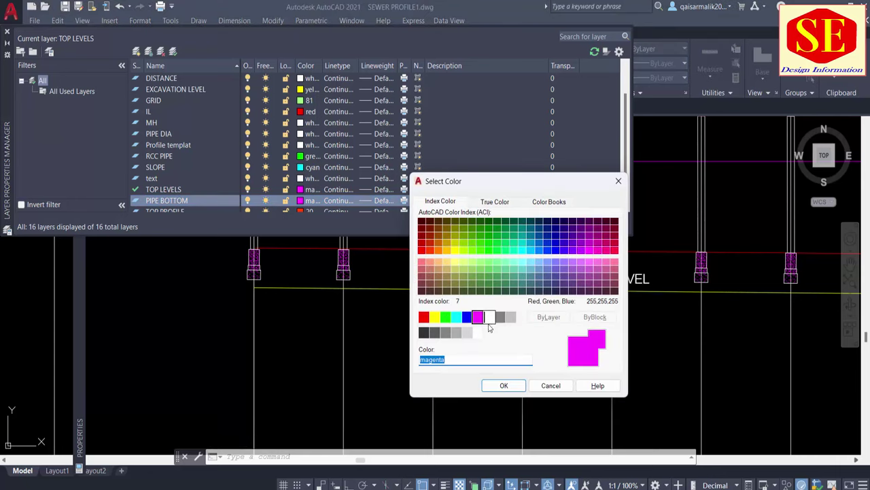
pyautogui.click(446, 316)
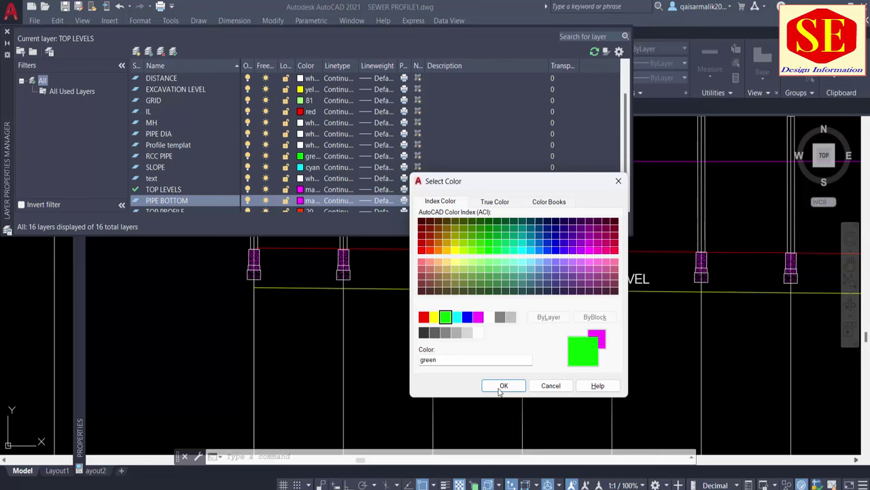
pyautogui.click(503, 386)
# Step: Add two new layers named PIPE TOP LEVEL and PIPE EXCAVATION
pyautogui.click(136, 53)
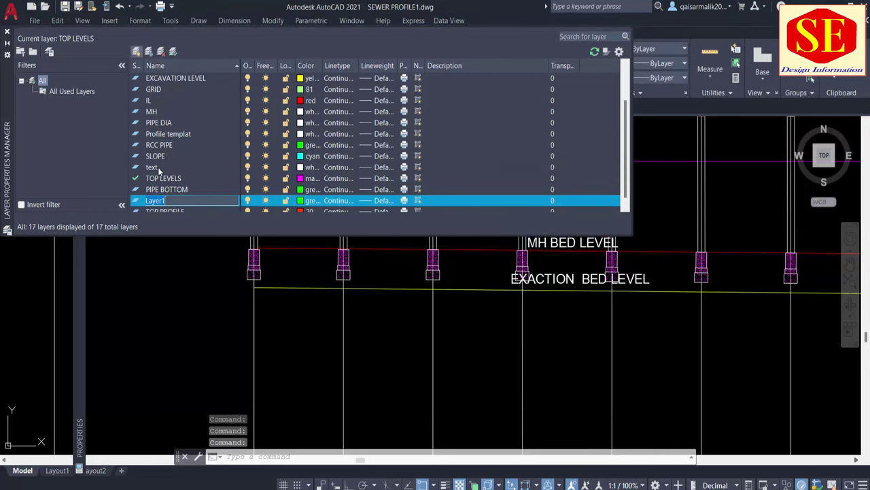
pyautogui.write('PIPE')
pyautogui.write(' TOP LE')
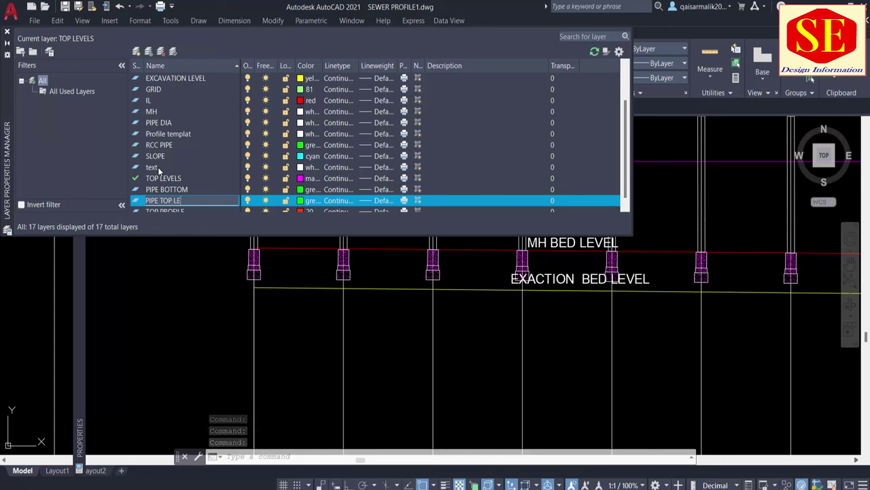
pyautogui.write('VEL')
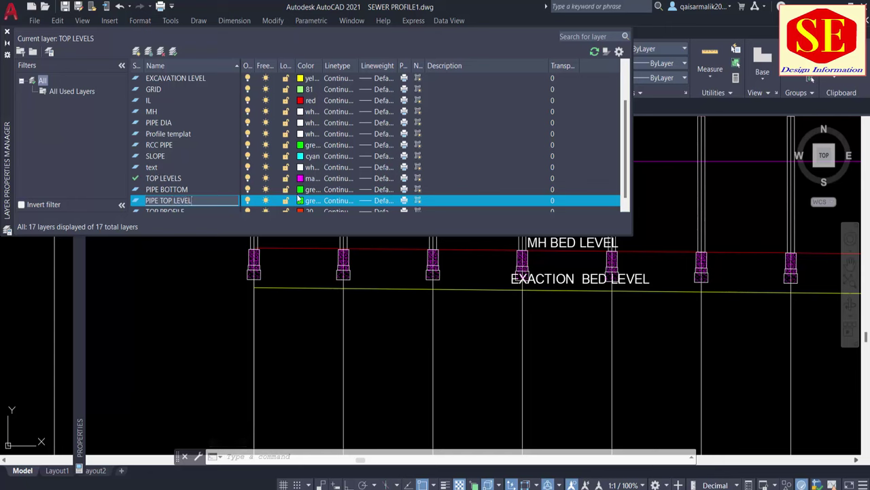
pyautogui.click(136, 53)
pyautogui.write('PIPE')
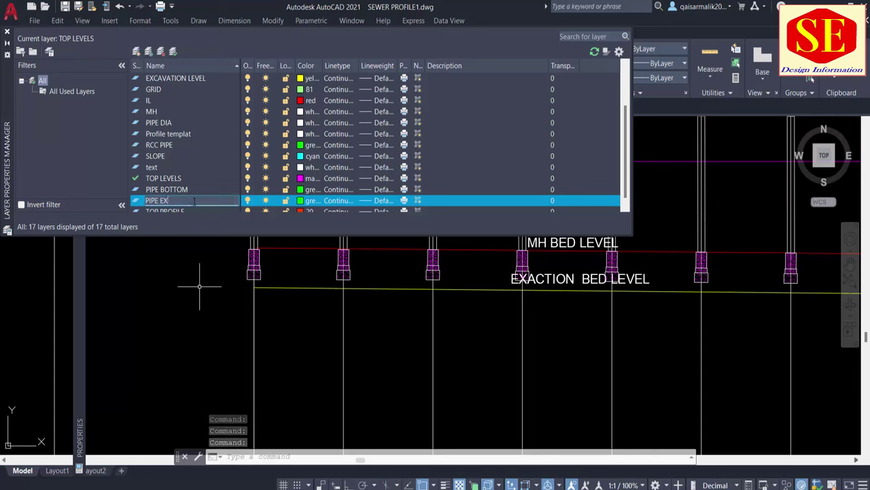
pyautogui.write('EXCAVATION')
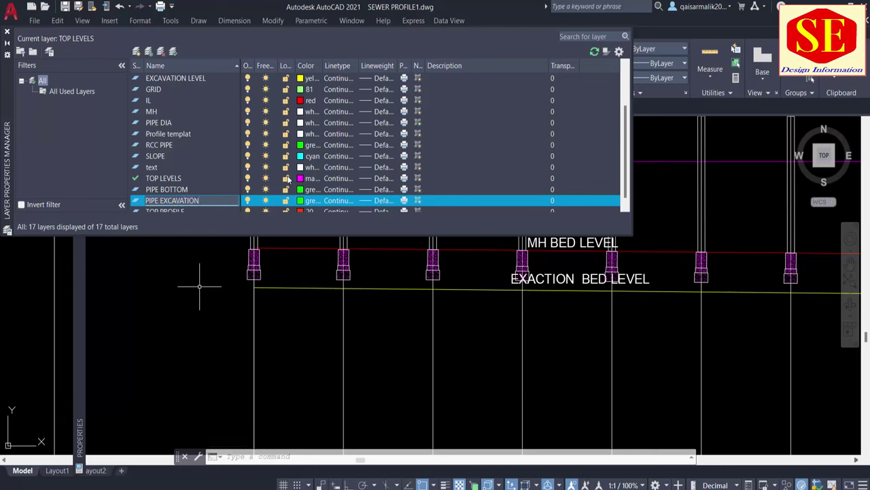
# Step: Set the TOP LEVELS layer colour to white
pyautogui.click(301, 201)
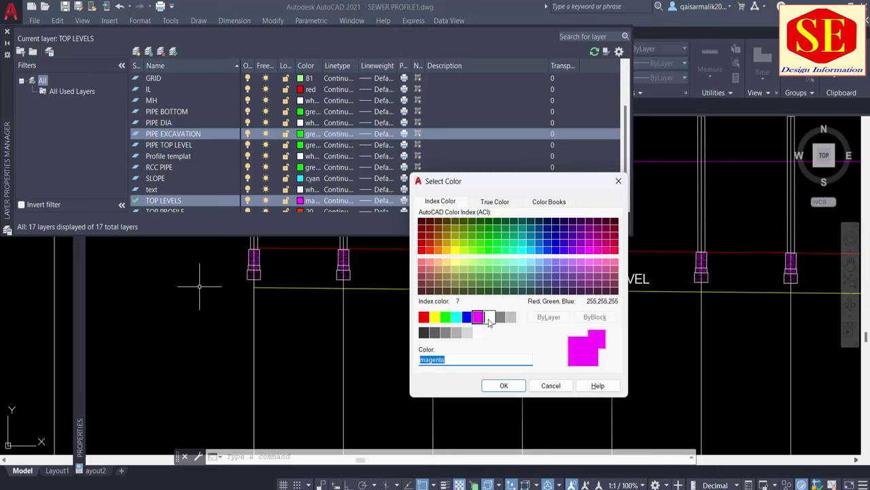
pyautogui.click(489, 318)
pyautogui.click(504, 386)
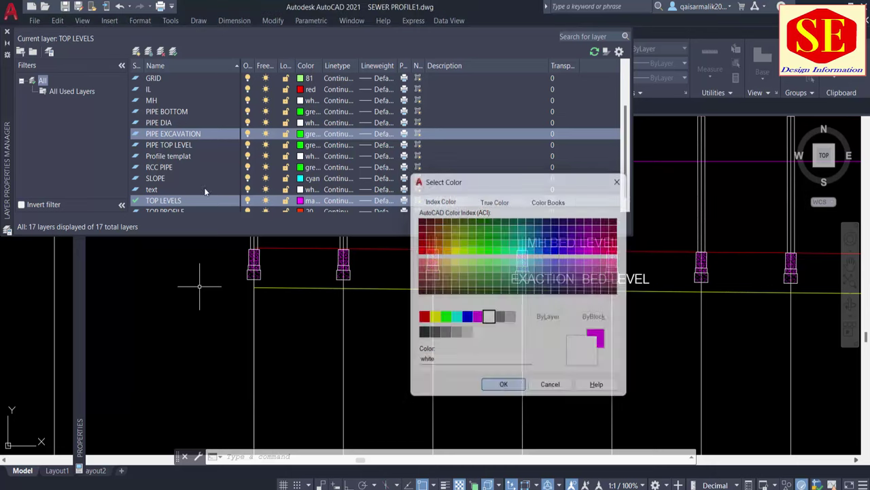
# Step: Create a cyan PIPE IL layer and make PIPE TOP LEVEL the current layer
pyautogui.click(139, 51)
pyautogui.write('PIPE IL')
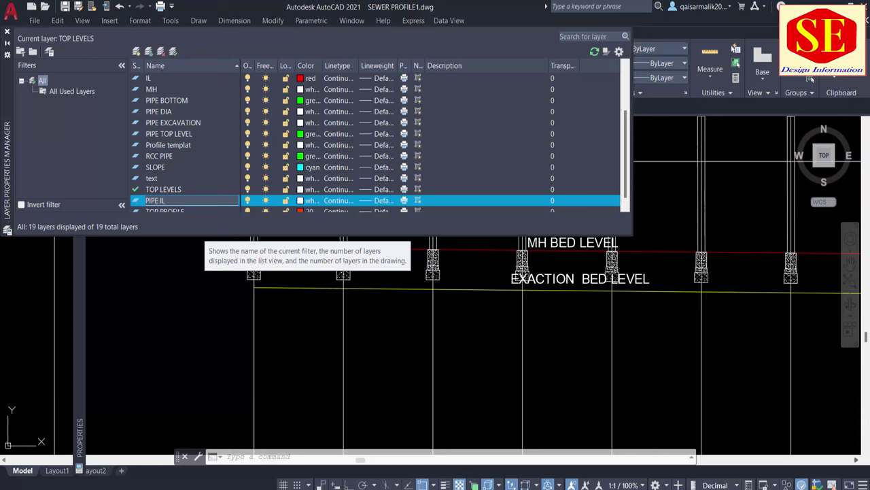
pyautogui.click(306, 199)
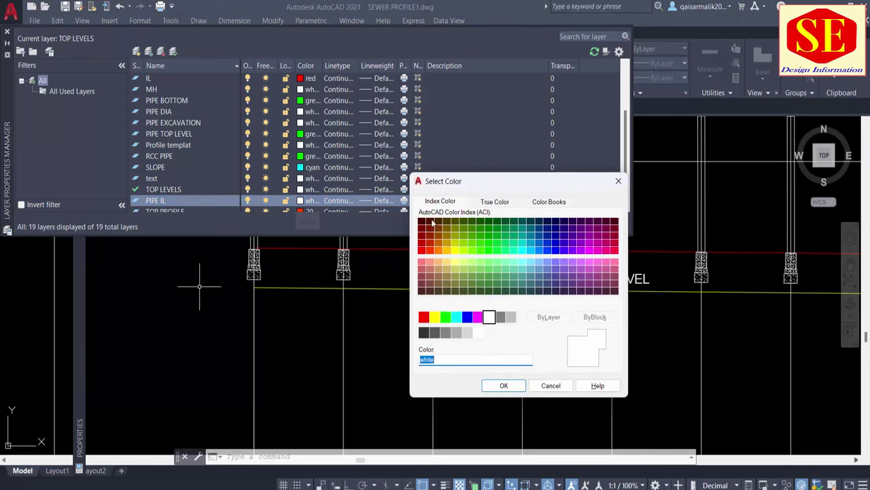
pyautogui.click(458, 317)
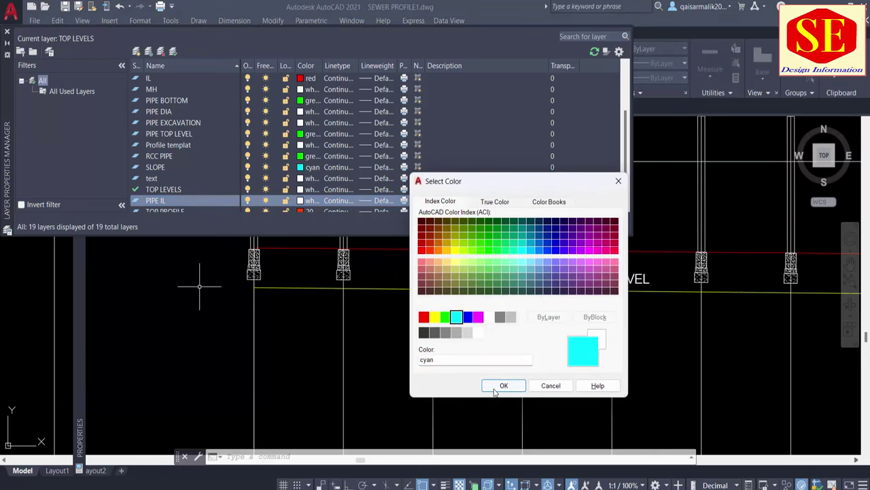
pyautogui.click(501, 385)
pyautogui.click(169, 152)
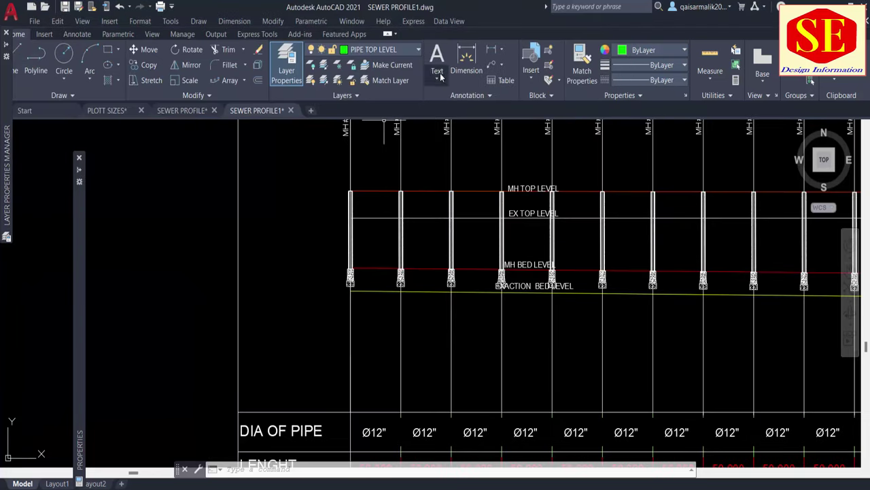
# Step: Start a PL polyline left of the profile with the Width option, then check Excel's L5:L11 wall thicknesses
pyautogui.click(373, 49)
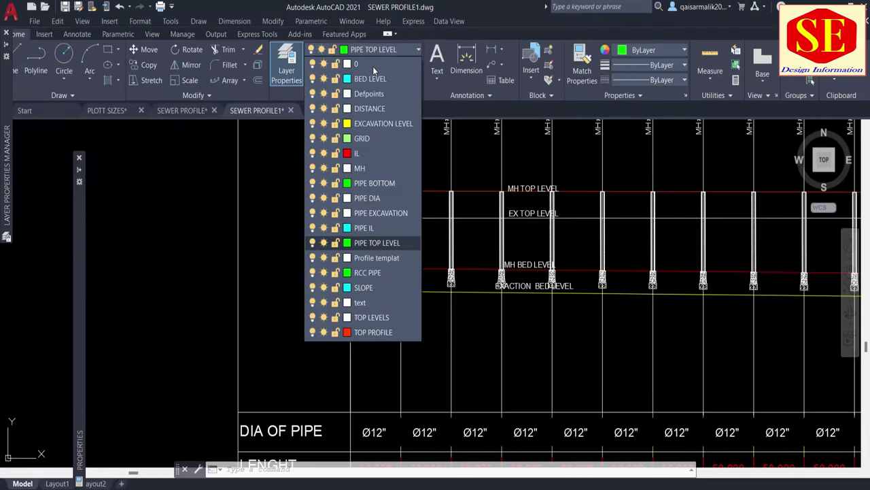
pyautogui.click(378, 244)
pyautogui.moveTo(339, 304); pyautogui.dragTo(663, 247, button='middle')
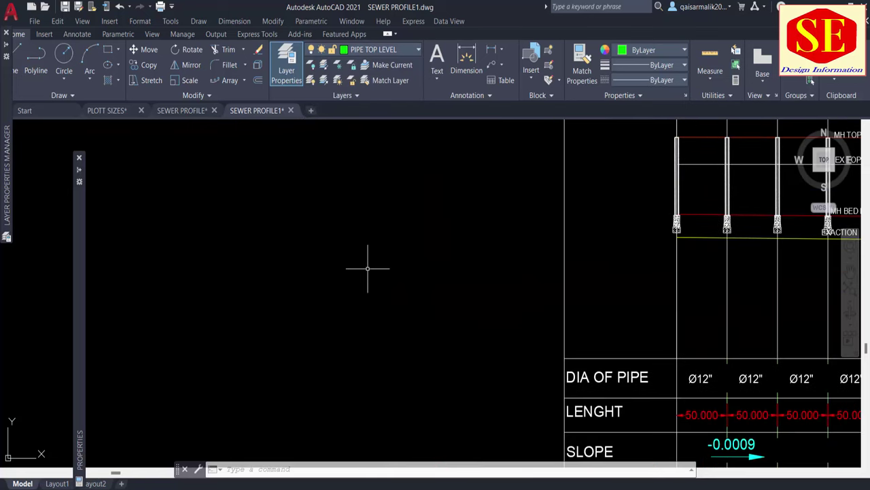
pyautogui.write('PL')
pyautogui.press('Return')
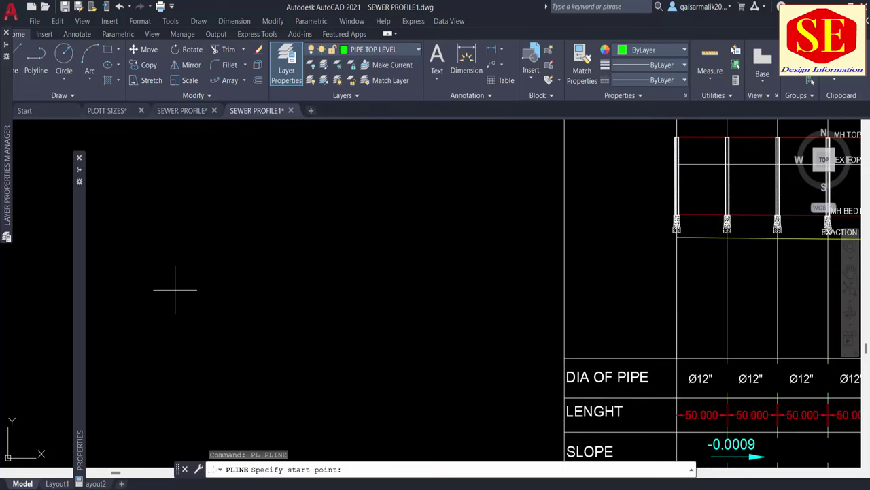
pyautogui.click(175, 289)
pyautogui.write('W')
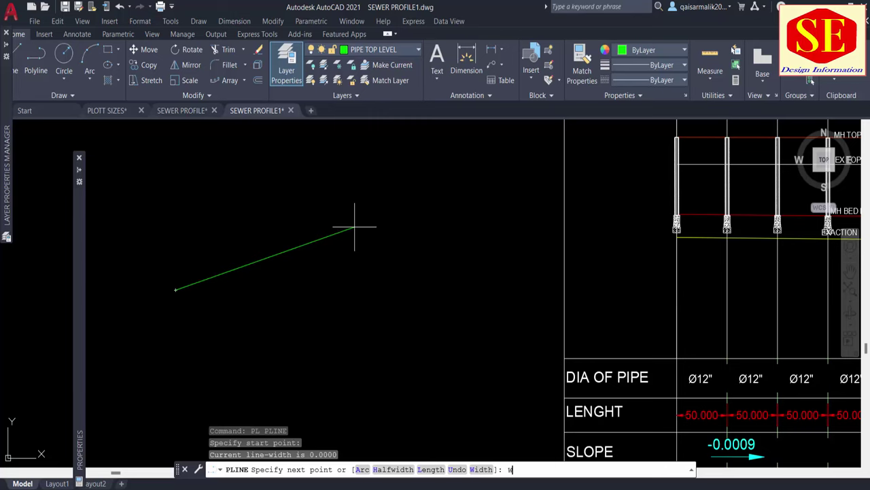
pyautogui.press('Return')
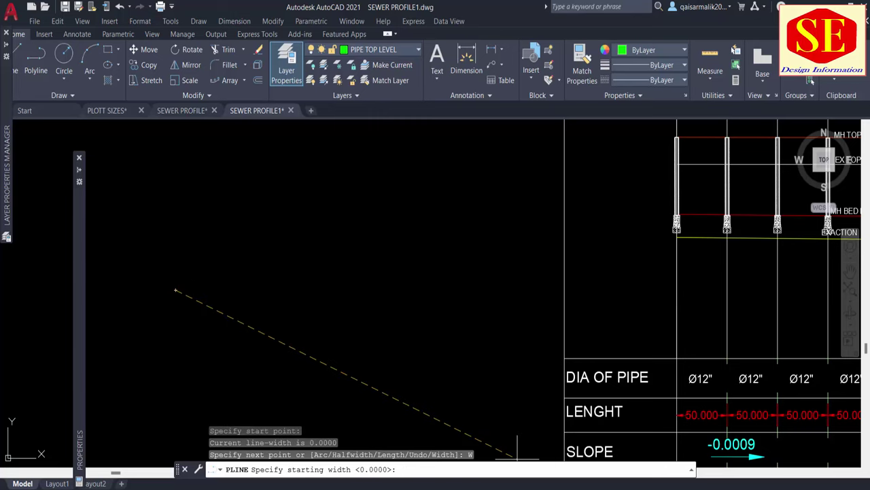
pyautogui.hotkey('alt', 'Tab')
pyautogui.moveTo(178, 316); pyautogui.dragTo(178, 382)
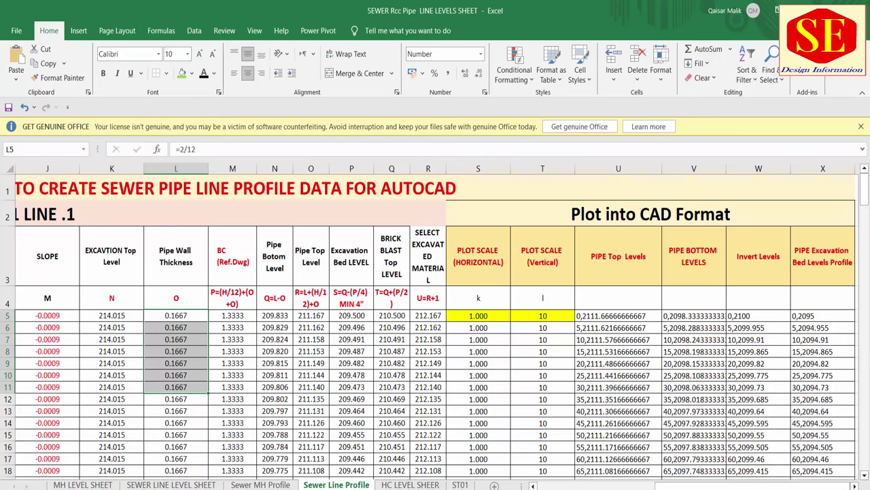
# Step: Use Windows Calculator to multiply 0.1667 by 10, giving the 1.667 starting width
pyautogui.press('super')
pyautogui.write('calc')
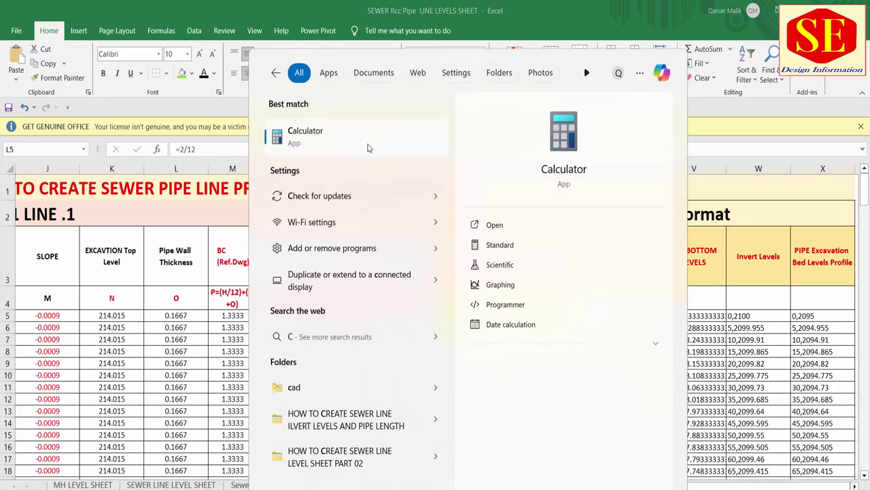
pyautogui.press('Return')
pyautogui.write('0.166')
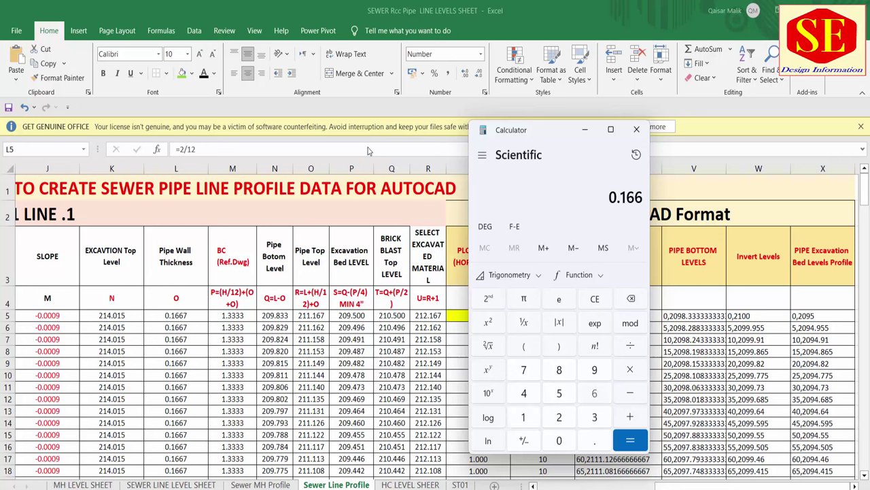
pyautogui.write('7')
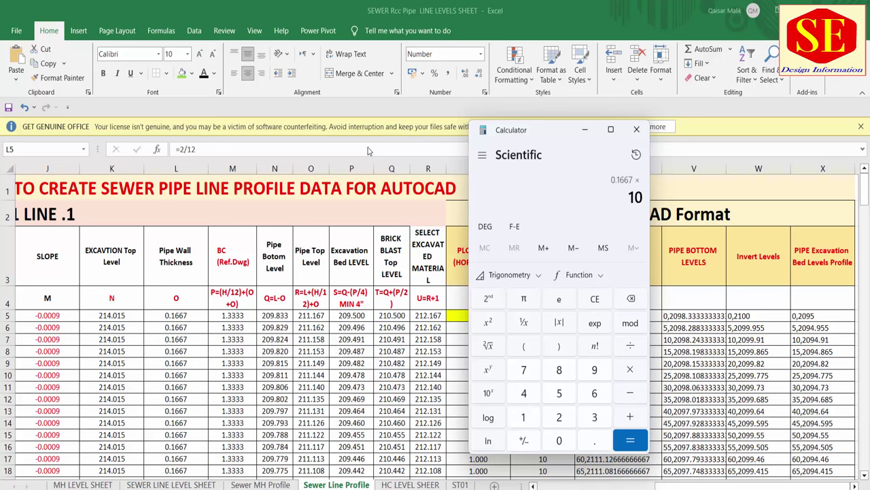
pyautogui.press('Return')
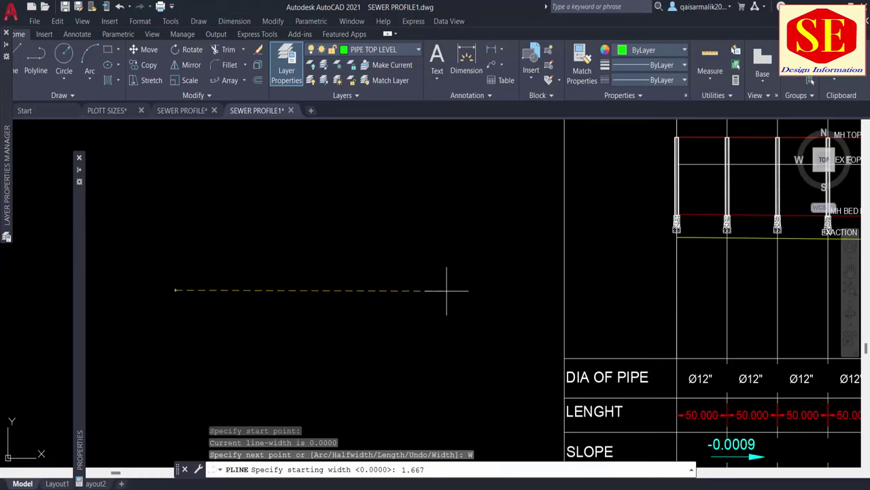
# Step: Draw a thick green test polyline with 1.667 starting and ending width
pyautogui.press('Return')
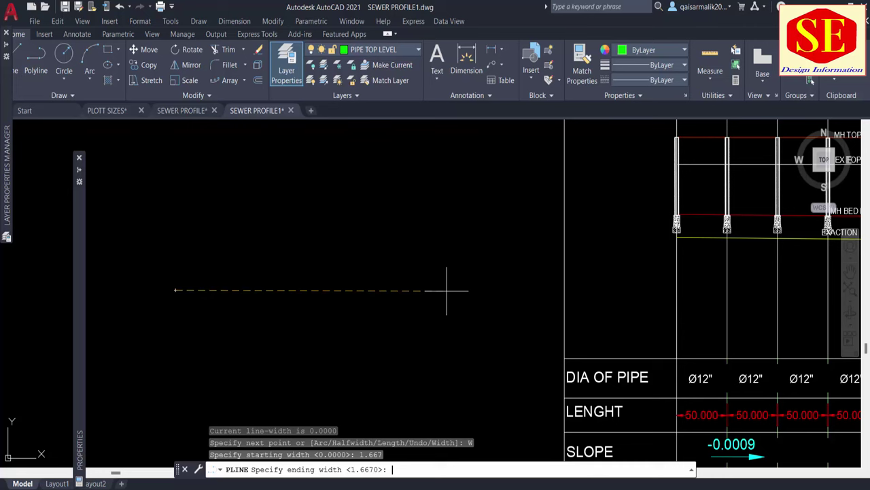
pyautogui.press('Return')
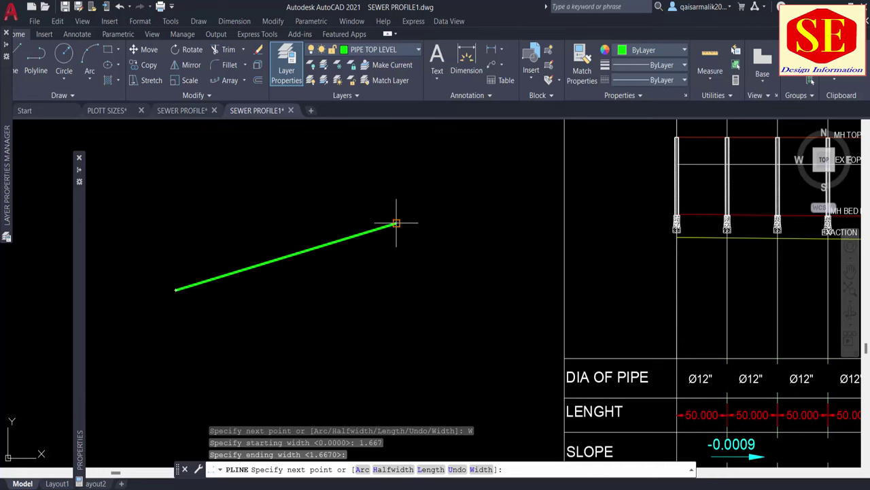
pyautogui.click(396, 219)
pyautogui.press('Escape')
# Step: Erase the 1.667-wide test polyline with E
pyautogui.scroll(4, 260, 220)
pyautogui.moveTo(259, 220); pyautogui.dragTo(234, 274)
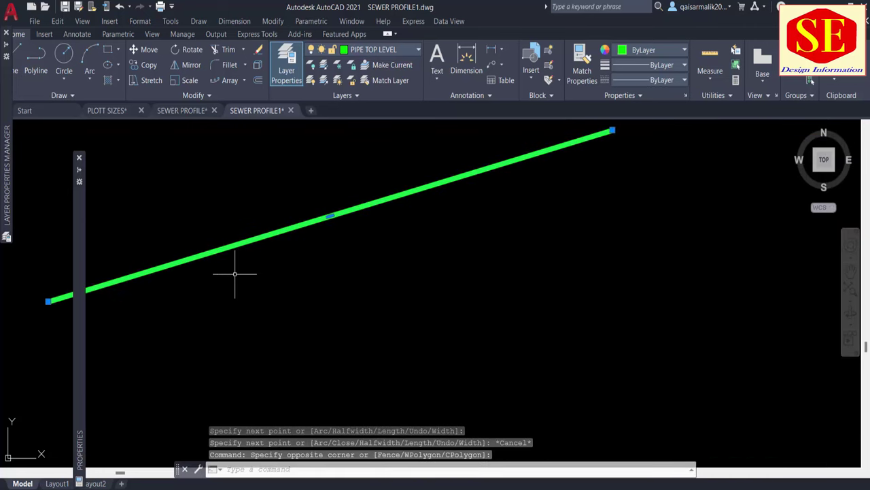
pyautogui.write('e')
pyautogui.press('Return')
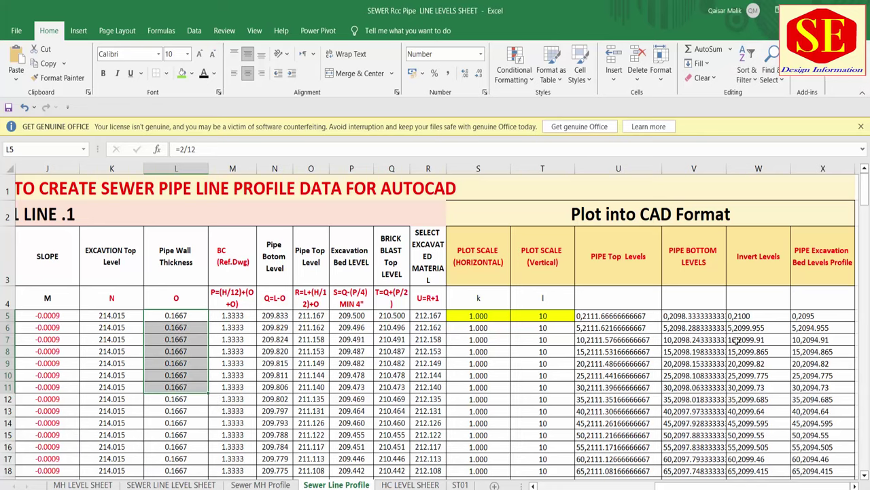
# Step: Copy the PIPE Top Levels coordinates in column U, from U5 down, and return to AutoCAD
pyautogui.click(704, 271)
pyautogui.click(624, 267)
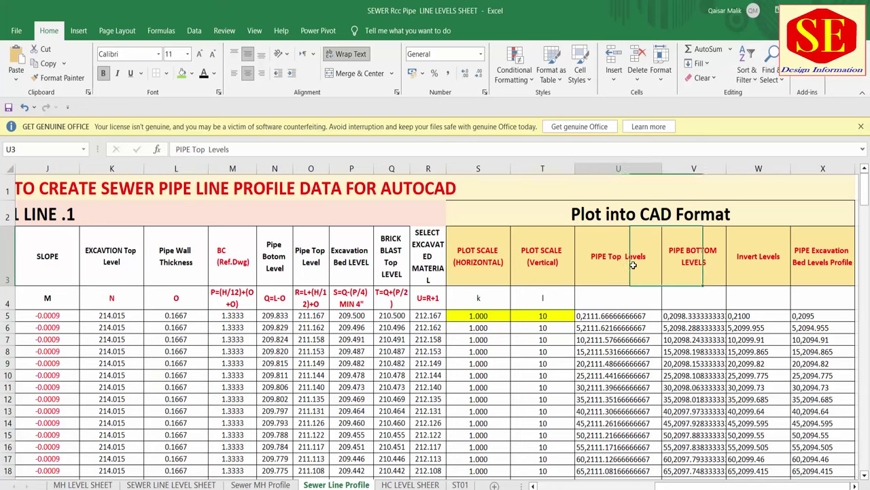
pyautogui.click(624, 315)
pyautogui.doubleClick(663, 326)
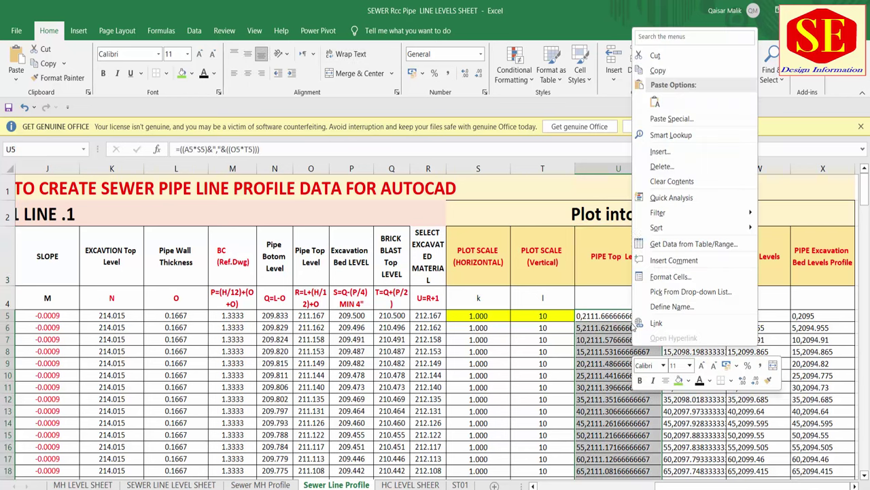
pyautogui.rightClick(631, 328)
pyautogui.click(658, 71)
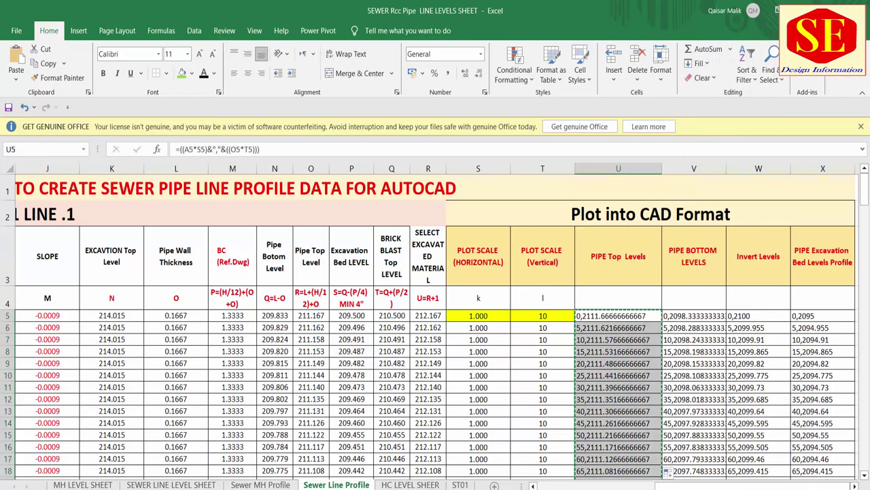
pyautogui.hotkey('alt', 'Tab')
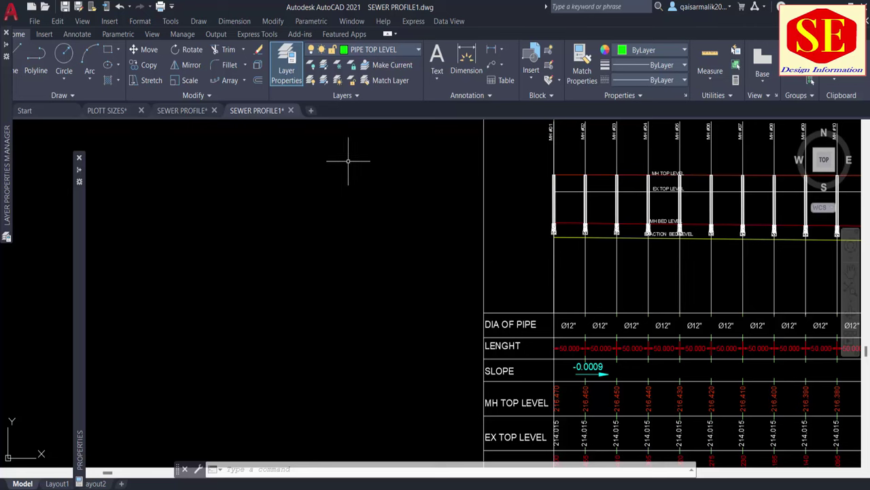
# Step: Paste the copied coordinates into a PL command to draw the pipe top line, then inspect it
pyautogui.write('pl')
pyautogui.press('Return')
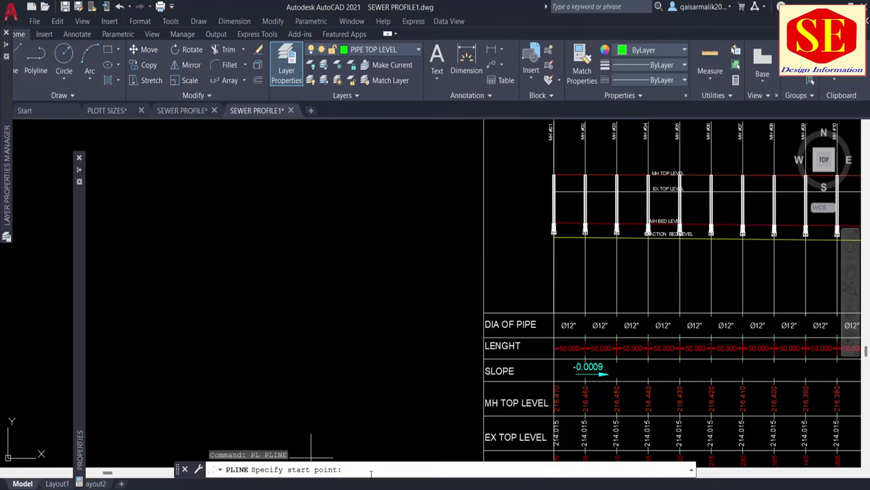
pyautogui.rightClick(374, 471)
pyautogui.click(402, 414)
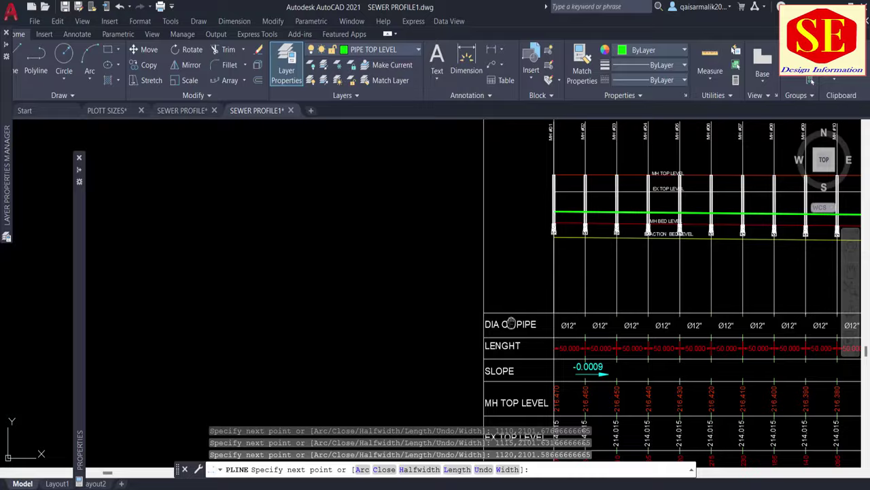
pyautogui.moveTo(606, 254); pyautogui.dragTo(331, 248, button='middle')
pyautogui.scroll(3, 331, 248)
pyautogui.press('Escape')
pyautogui.click(481, 248)
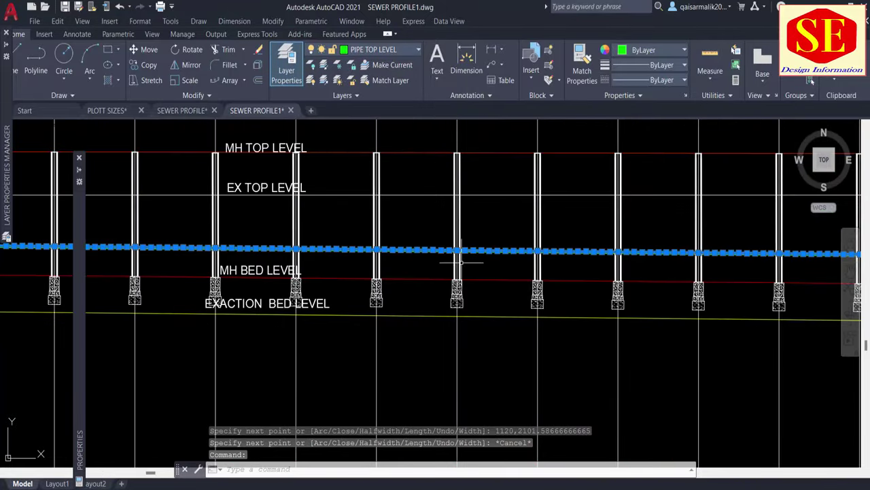
pyautogui.moveTo(549, 260); pyautogui.dragTo(680, 264, button='middle')
pyautogui.scroll(4, 409, 249)
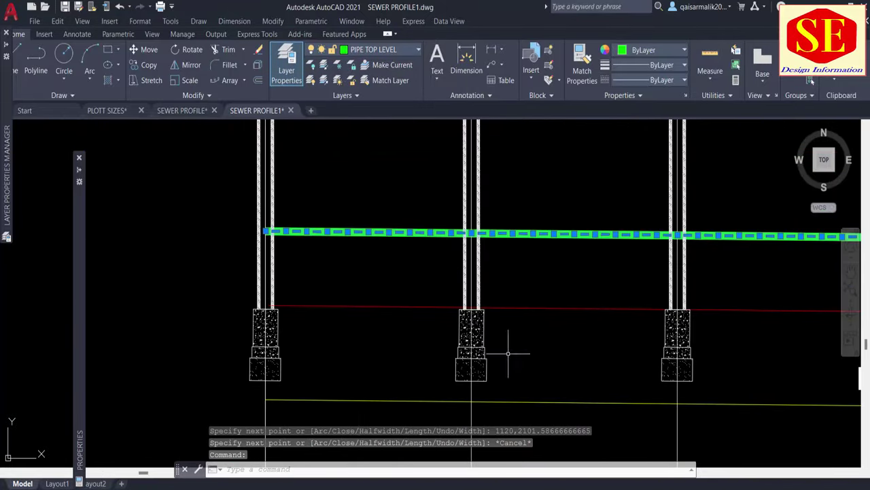
# Step: Copy the PIPE BOTTOM LEVELS values from V5 downward and return to AutoCAD
pyautogui.press('Escape')
pyautogui.hotkey('alt', 'Tab')
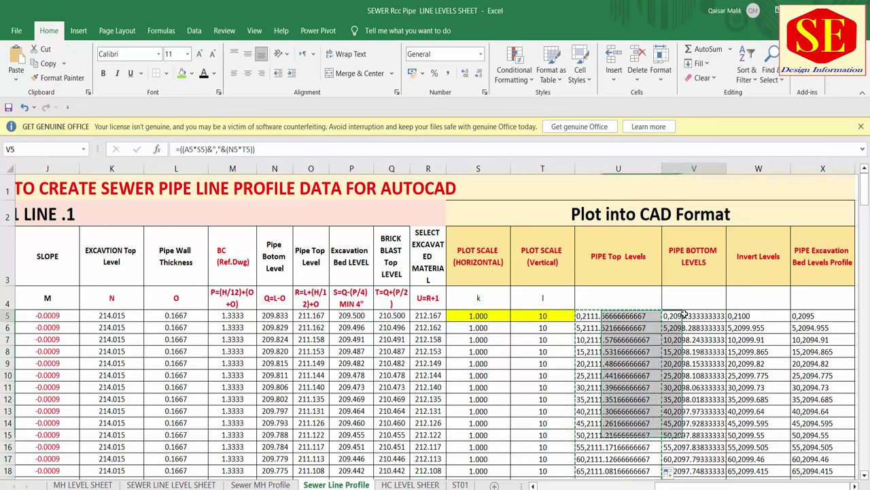
pyautogui.hotkey('ctrl', 'shift', 'Down')
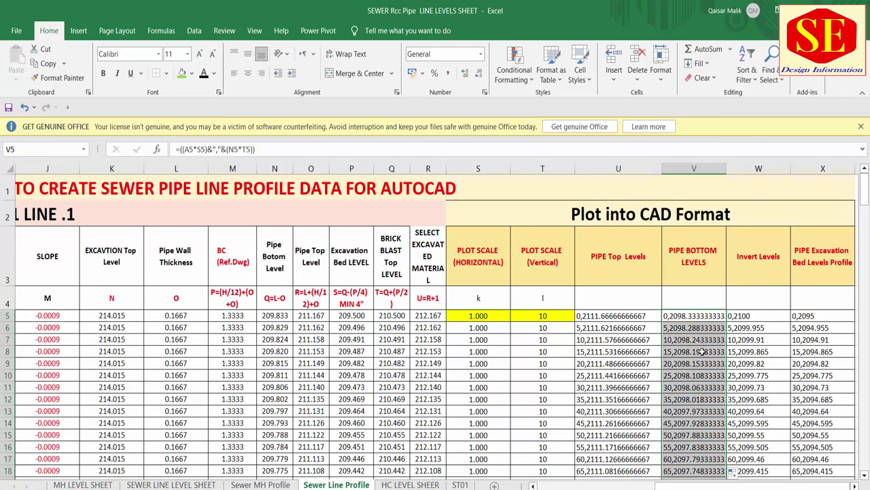
pyautogui.rightClick(699, 325)
pyautogui.click(728, 76)
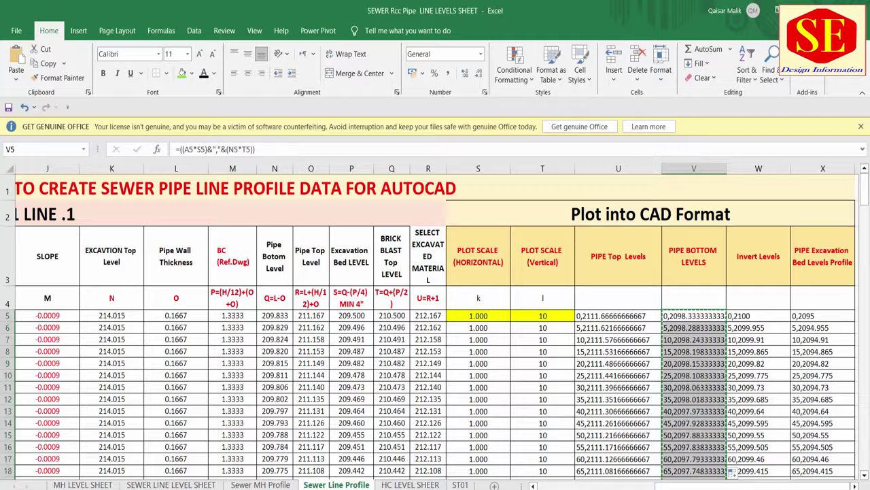
pyautogui.hotkey('alt', 'Tab')
pyautogui.click(377, 51)
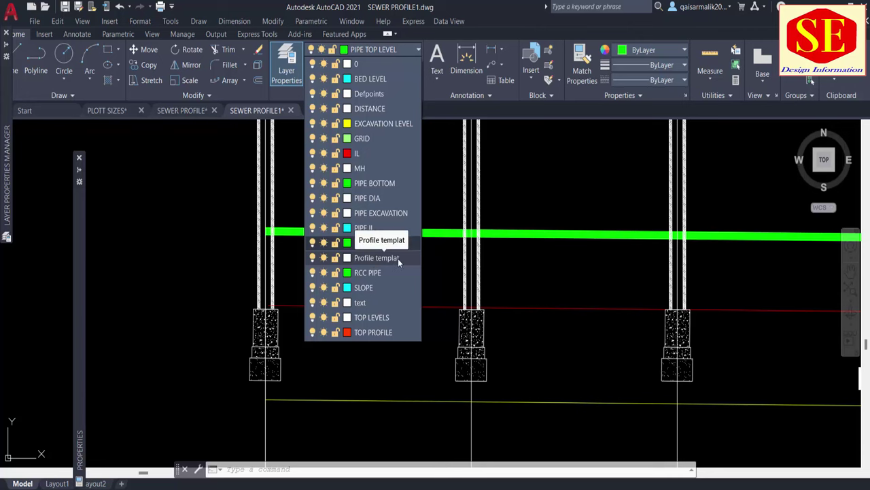
# Step: On the RCC PIPE layer, draw the pipe bottom polyline from the pasted coordinates
pyautogui.click(382, 272)
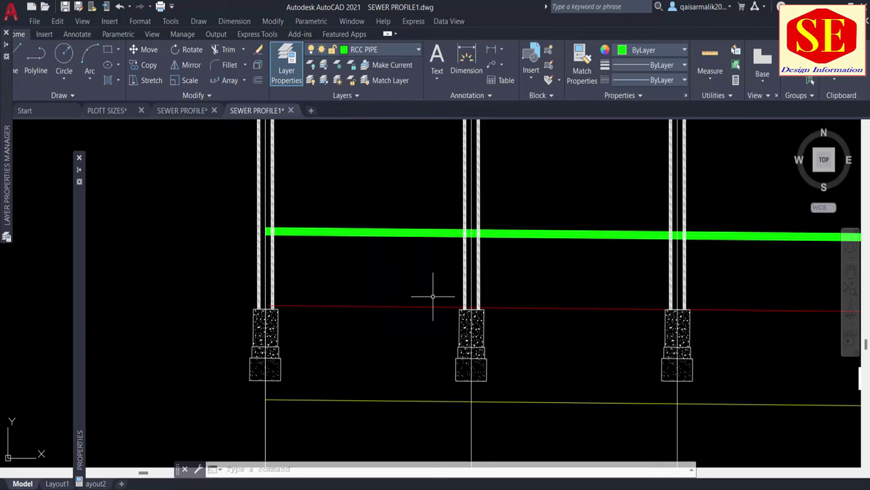
pyautogui.write('pl')
pyautogui.press('Return')
pyautogui.rightClick(381, 470)
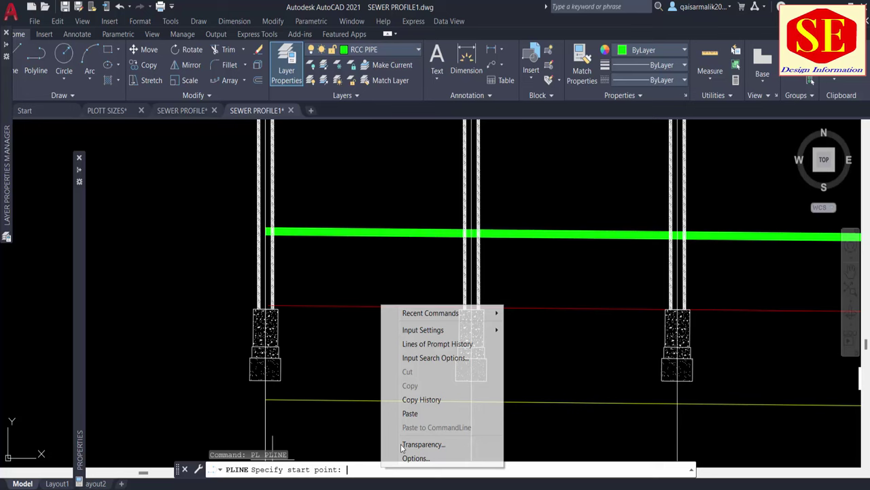
pyautogui.click(416, 412)
pyautogui.press('Escape')
# Step: Pan along the profile to check the pipe bottom line across the manholes
pyautogui.scroll(-3, 323, 291)
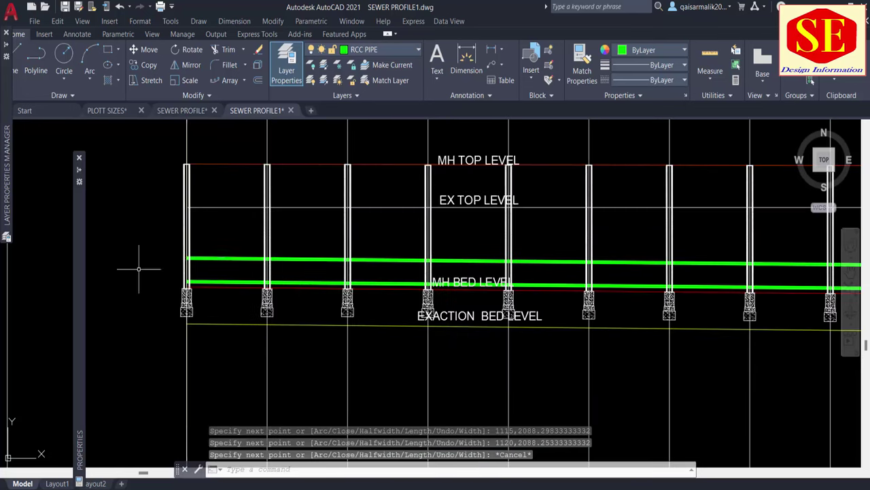
pyautogui.moveTo(803, 286); pyautogui.dragTo(360, 286, button='middle')
pyautogui.moveTo(652, 265); pyautogui.dragTo(606, 265, button='middle')
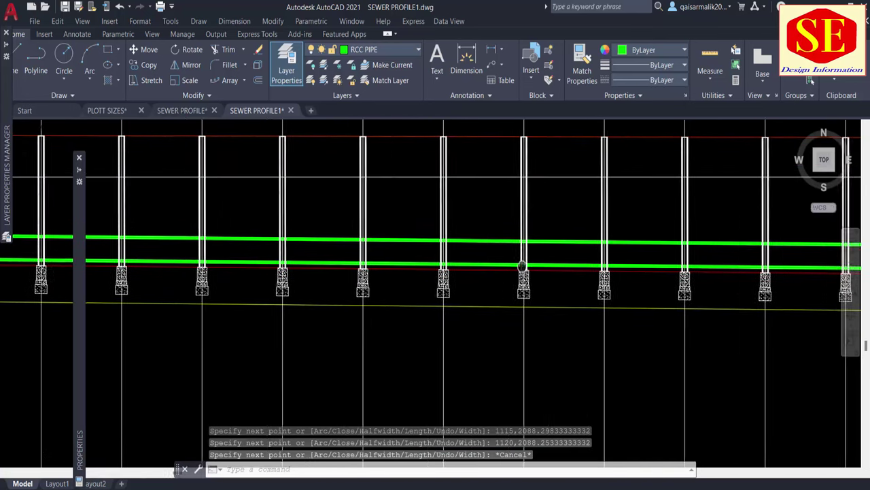
pyautogui.scroll(2, 660, 249)
pyautogui.moveTo(544, 257)
pyautogui.mouseDown(button='middle')
pyautogui.moveTo(479, 259)
pyautogui.moveTo(559, 258)
pyautogui.mouseUp(button='middle')
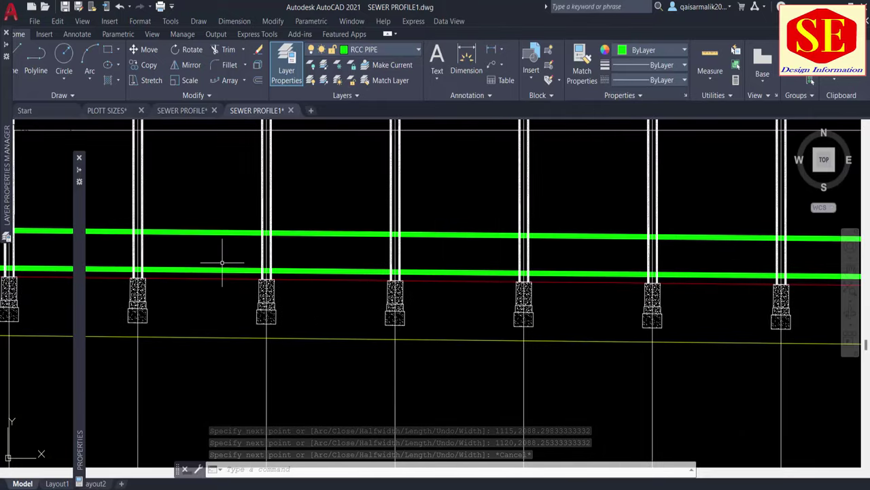
pyautogui.moveTo(224, 252); pyautogui.dragTo(777, 252, button='middle')
pyautogui.moveTo(179, 284); pyautogui.dragTo(245, 283, button='middle')
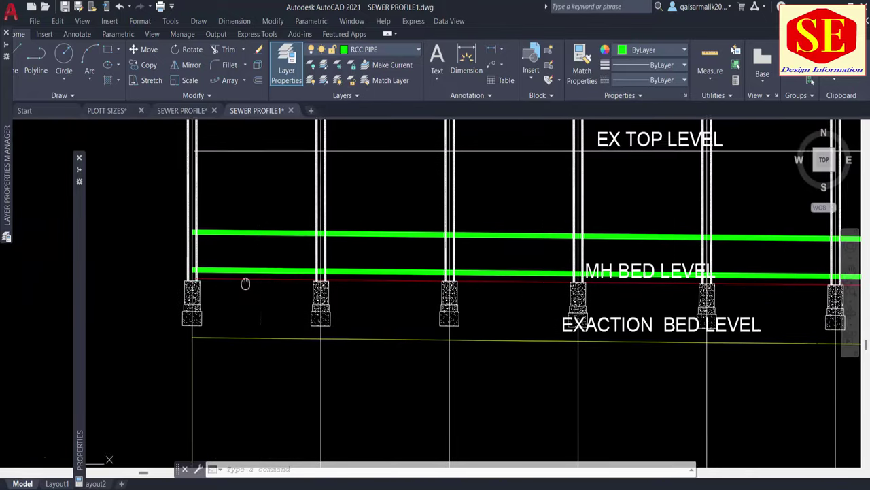
pyautogui.press('Escape')
pyautogui.moveTo(152, 268); pyautogui.dragTo(247, 268, button='middle')
pyautogui.scroll(4, 286, 265)
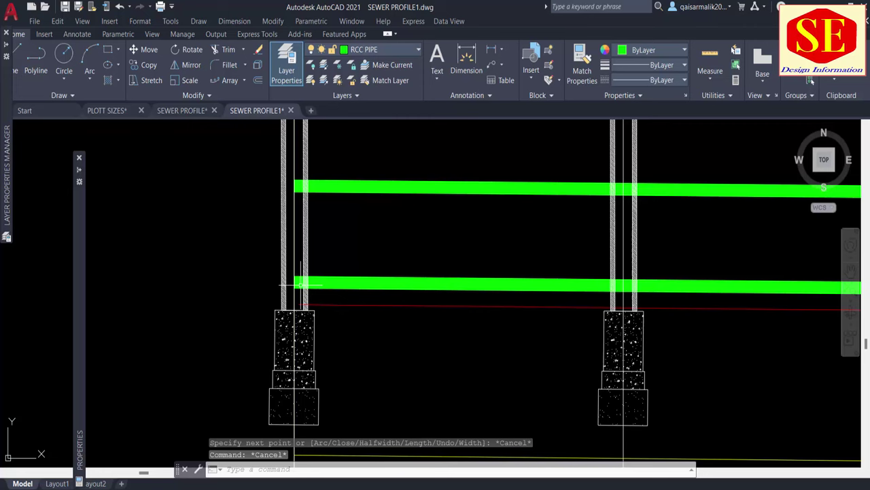
# Step: Trim the lower and upper pipe bands inside the first manhole
pyautogui.write('tr')
pyautogui.press('Return')
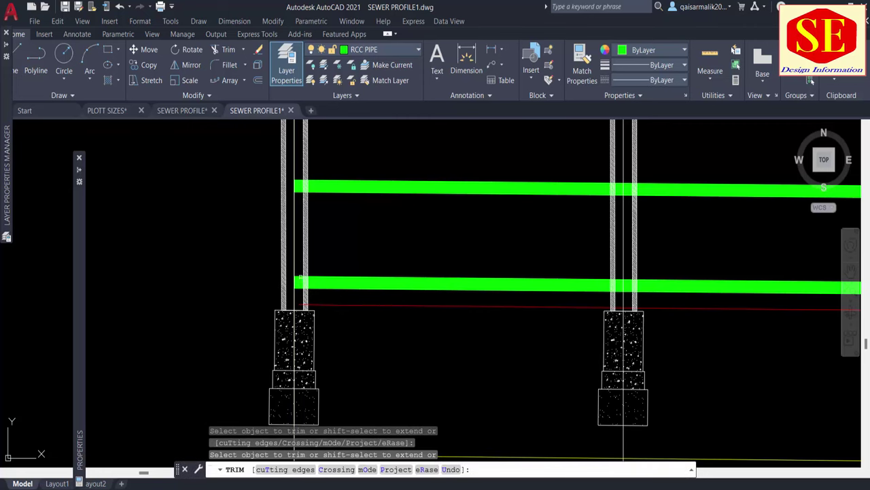
pyautogui.click(300, 280)
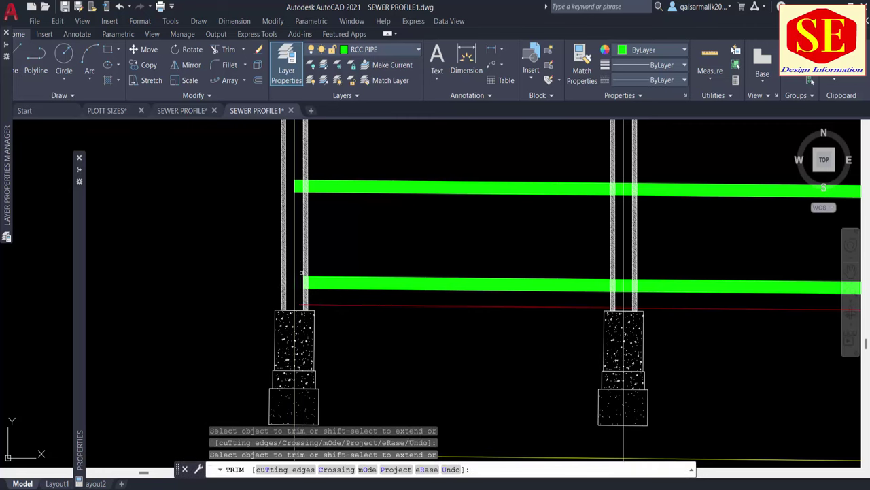
pyautogui.click(294, 192)
pyautogui.click(297, 191)
pyautogui.scroll(2, 297, 191)
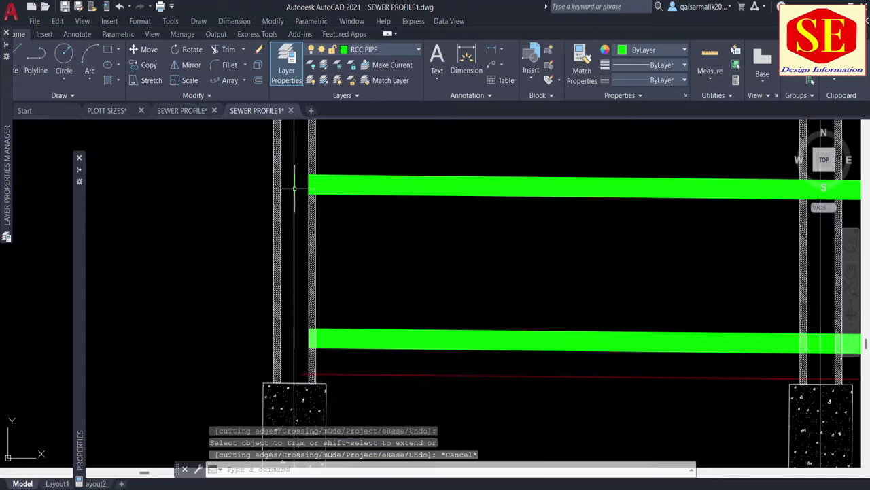
pyautogui.scroll(2, 297, 191)
pyautogui.press('Escape')
# Step: Erase the leftover pipe piece inside the first manhole
pyautogui.moveTo(288, 165); pyautogui.dragTo(297, 204)
pyautogui.press('Return')
pyautogui.scroll(-3, 293, 197)
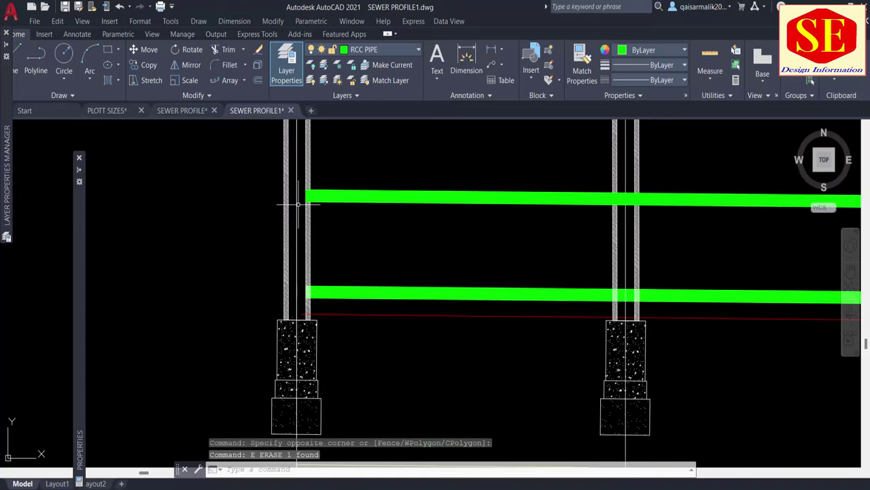
pyautogui.scroll(3, 292, 292)
pyautogui.click(293, 272)
pyautogui.press('Escape')
pyautogui.scroll(-3, 315, 325)
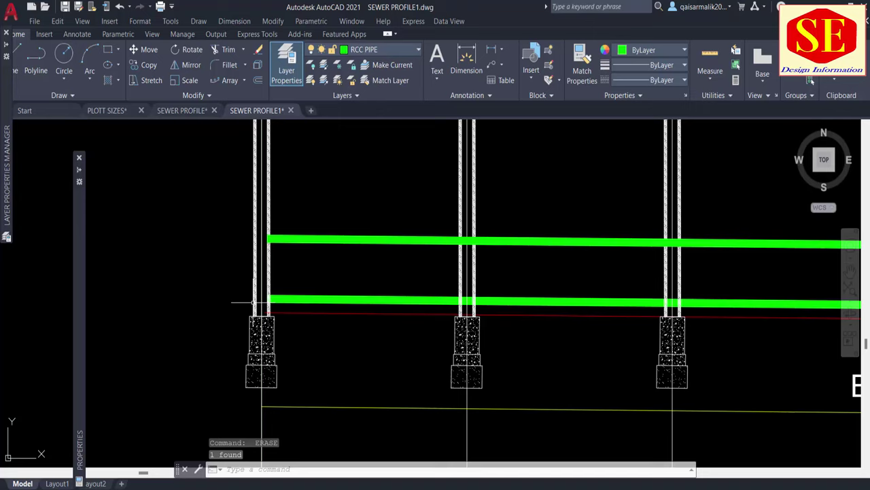
pyautogui.scroll(3, 469, 299)
# Step: Cut the lower pipe band out of the second manhole shaft
pyautogui.write('tr')
pyautogui.press('Return')
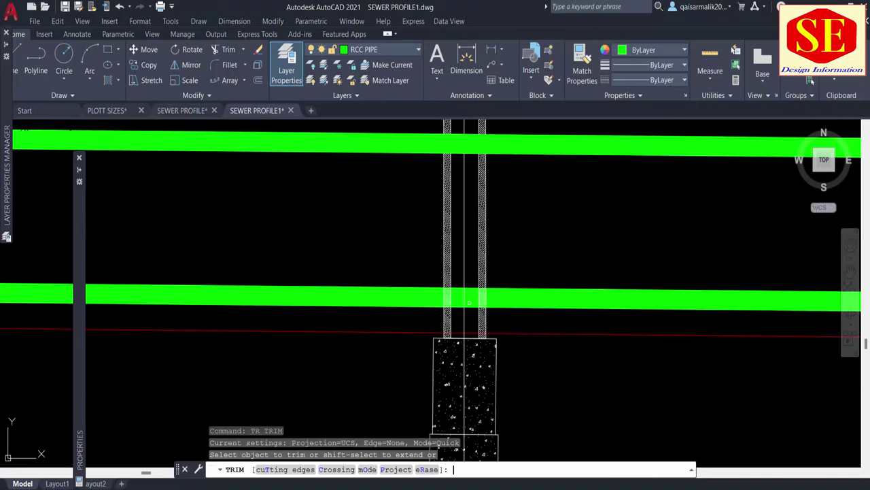
pyautogui.click(459, 306)
pyautogui.click(459, 304)
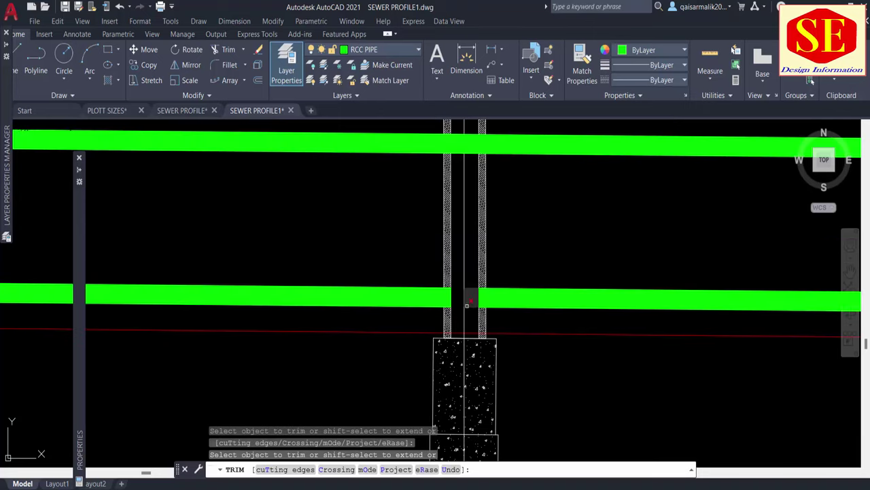
pyautogui.click(470, 304)
pyautogui.press('Return')
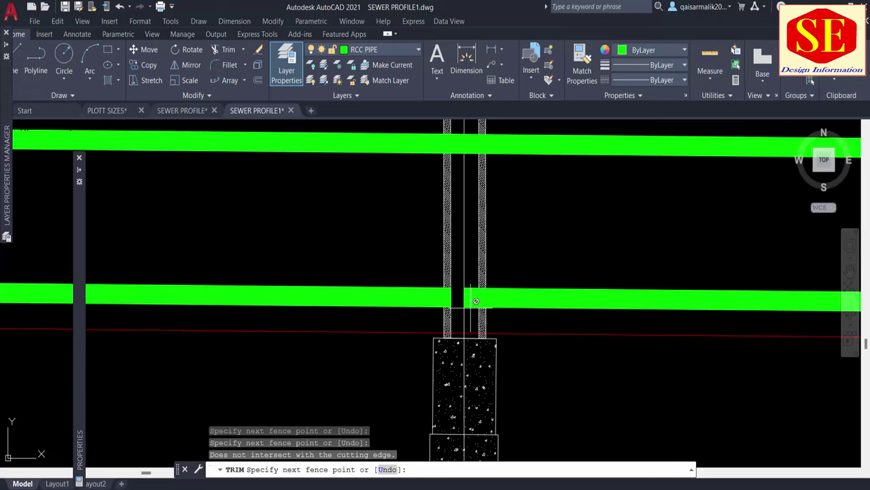
# Step: Cut the upper pipe band out of the second manhole shaft
pyautogui.click(470, 288)
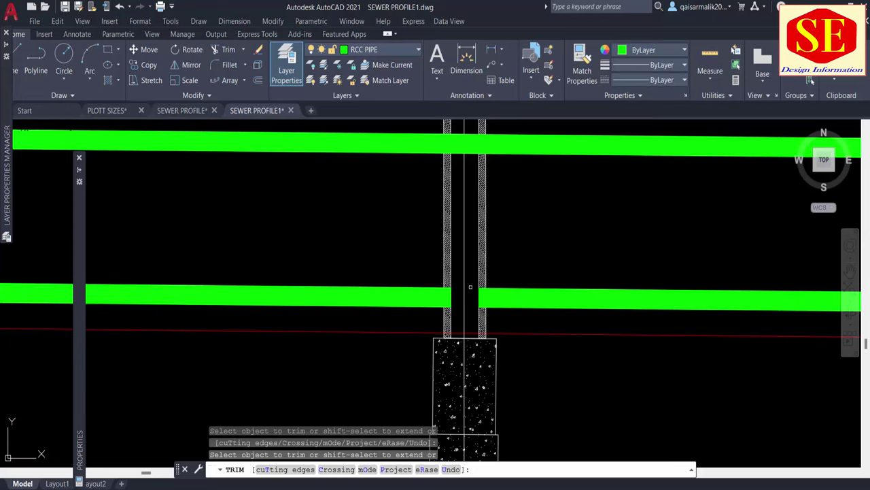
pyautogui.click(474, 139)
pyautogui.moveTo(474, 139); pyautogui.dragTo(474, 200, button='middle')
pyautogui.click(469, 235)
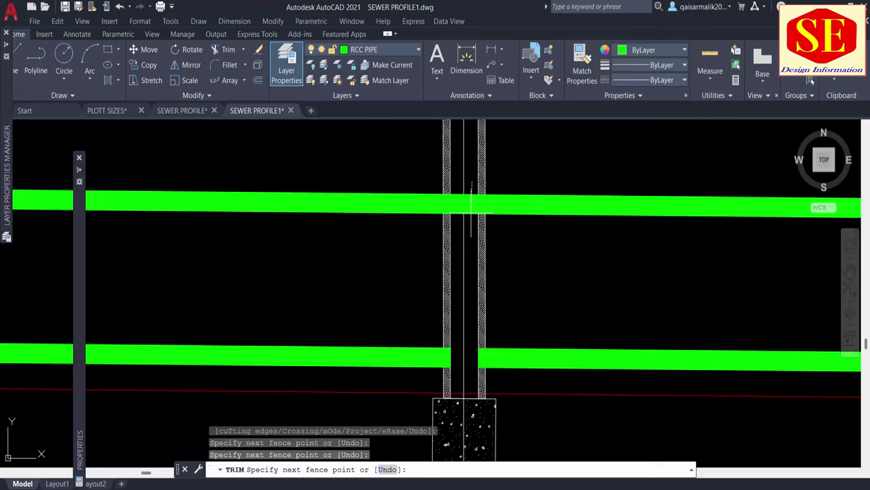
pyautogui.click(456, 221)
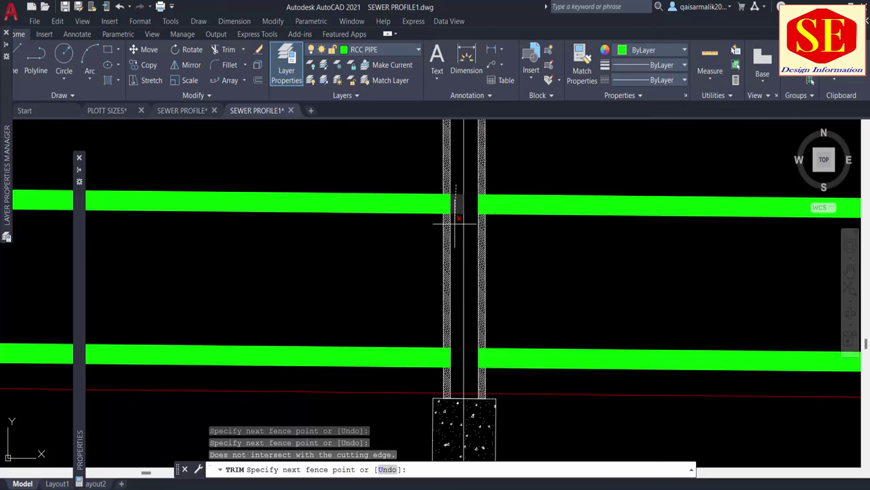
pyautogui.press('Return')
pyautogui.scroll(-3, 298, 239)
pyautogui.scroll(-2, 281, 252)
# Step: Trim both pipe bands through the next manhole shaft
pyautogui.moveTo(282, 252); pyautogui.dragTo(308, 250, button='middle')
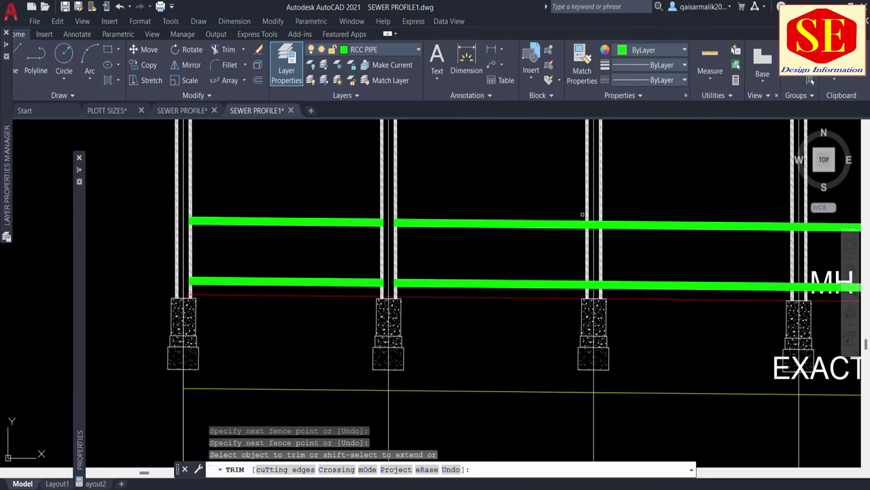
pyautogui.scroll(5, 605, 224)
pyautogui.click(615, 202)
pyautogui.click(610, 264)
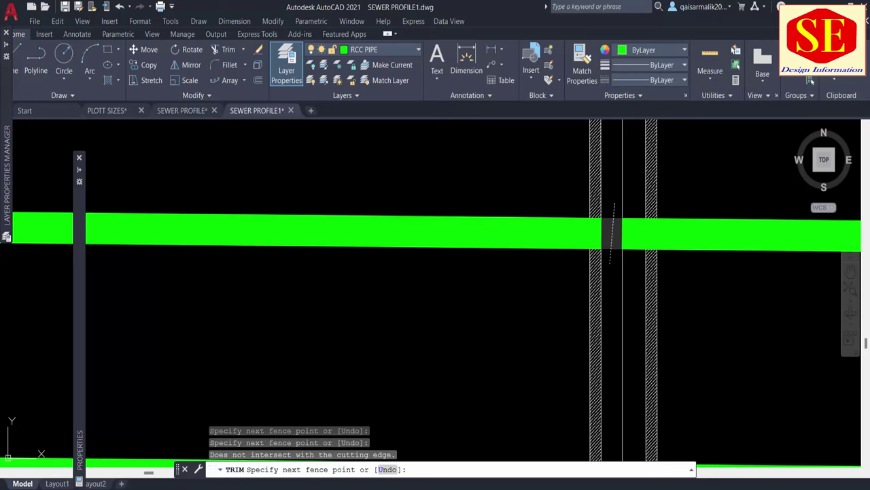
pyautogui.press('Return')
pyautogui.click(635, 199)
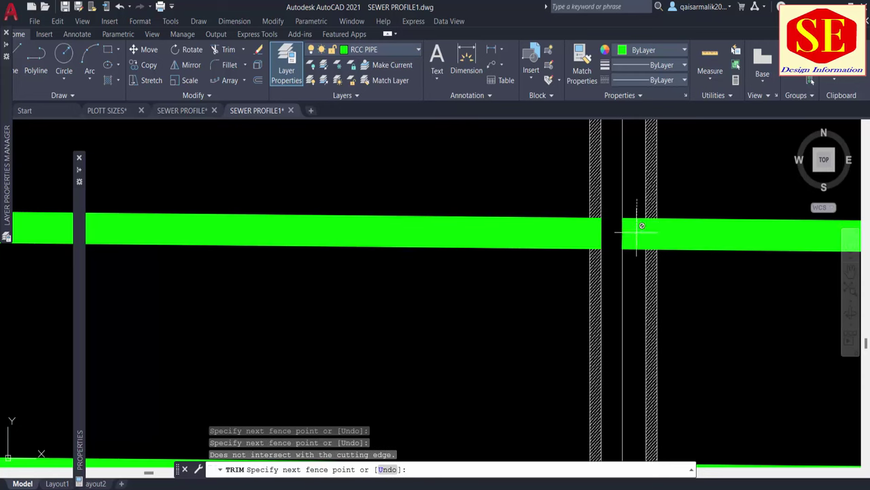
pyautogui.click(632, 292)
pyautogui.press('Return')
# Step: Trim the pipe bands on both sides of the following manhole's centre line
pyautogui.moveTo(631, 292); pyautogui.dragTo(599, 326, button='middle')
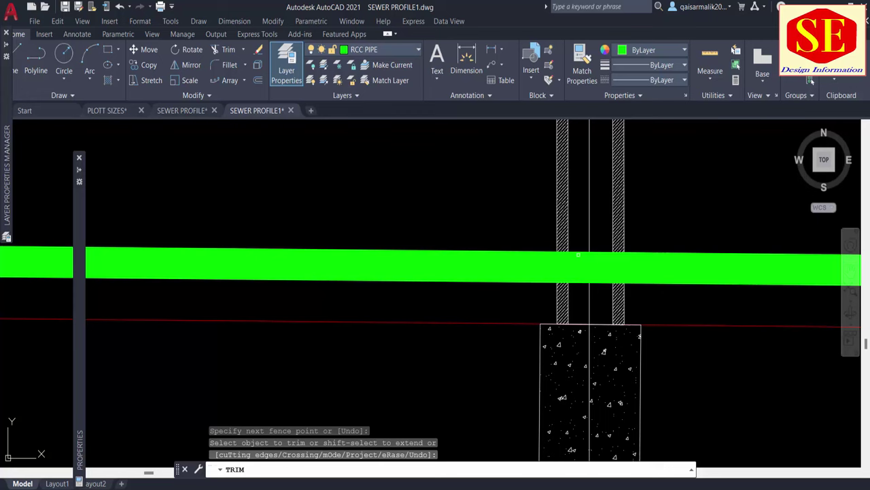
pyautogui.click(579, 235)
pyautogui.click(579, 299)
pyautogui.press('Return')
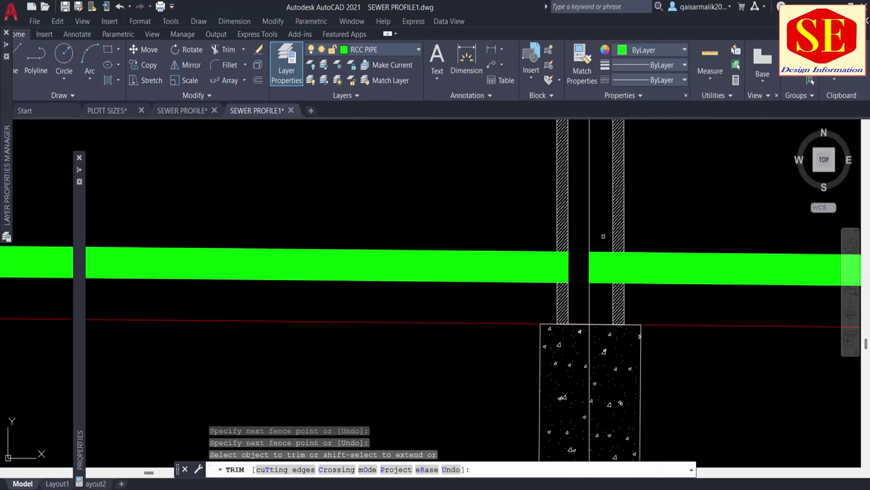
pyautogui.click(601, 238)
pyautogui.click(597, 299)
pyautogui.press('Return')
pyautogui.press('Escape')
pyautogui.scroll(-3, 466, 300)
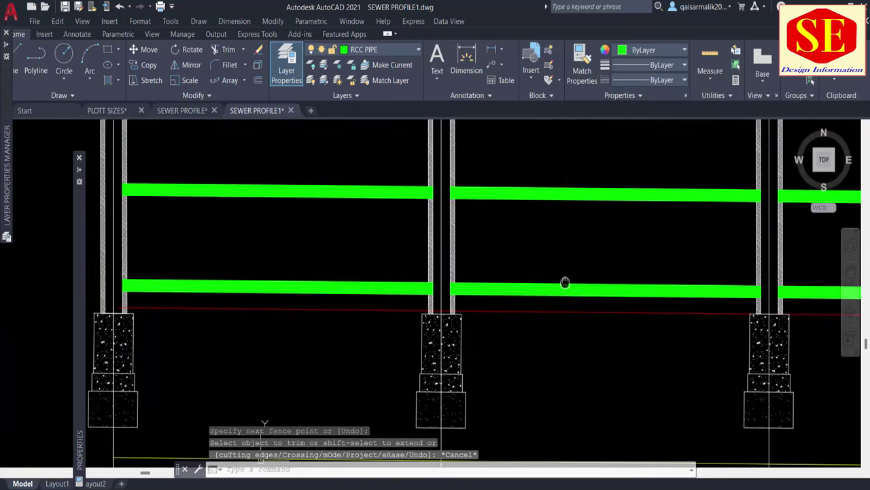
pyautogui.scroll(4, 435, 294)
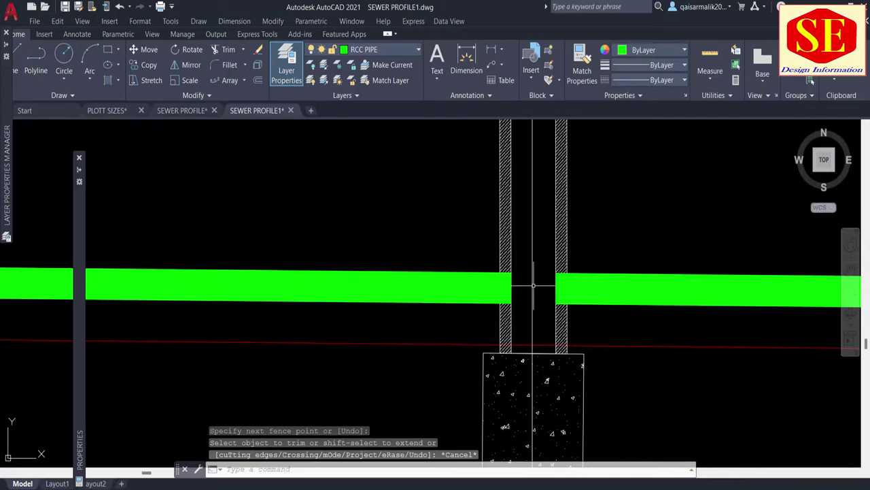
pyautogui.scroll(-2, 525, 281)
pyautogui.moveTo(271, 226); pyautogui.dragTo(413, 229, button='middle')
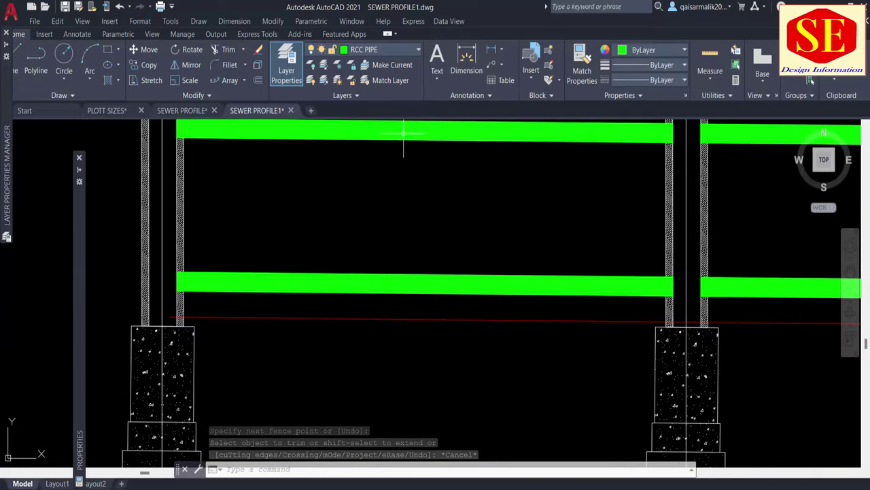
# Step: Place a linear dimension reading 47.3314 above the pipe span between the two manholes
pyautogui.click(491, 51)
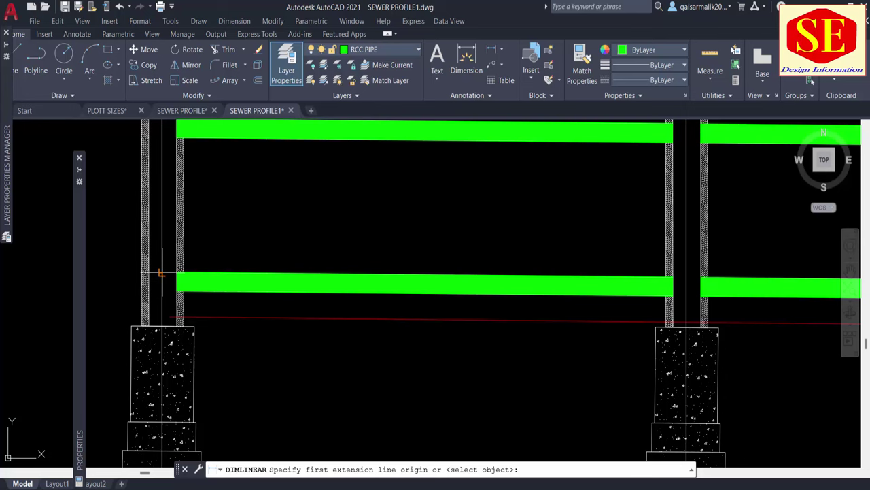
pyautogui.click(177, 272)
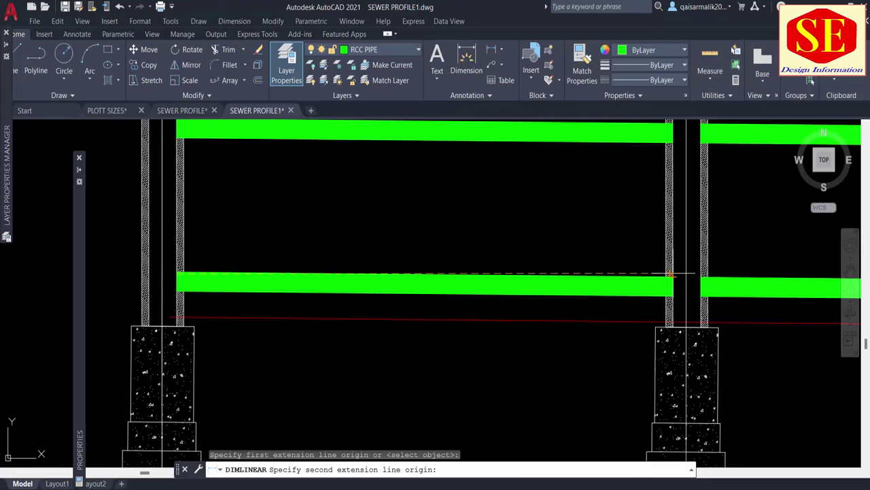
pyautogui.scroll(5, 670, 274)
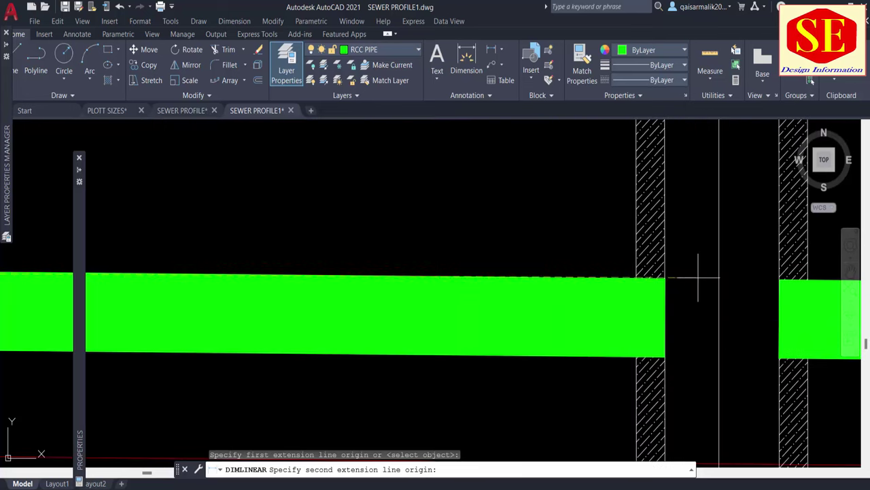
pyautogui.click(665, 279)
pyautogui.scroll(-5, 665, 275)
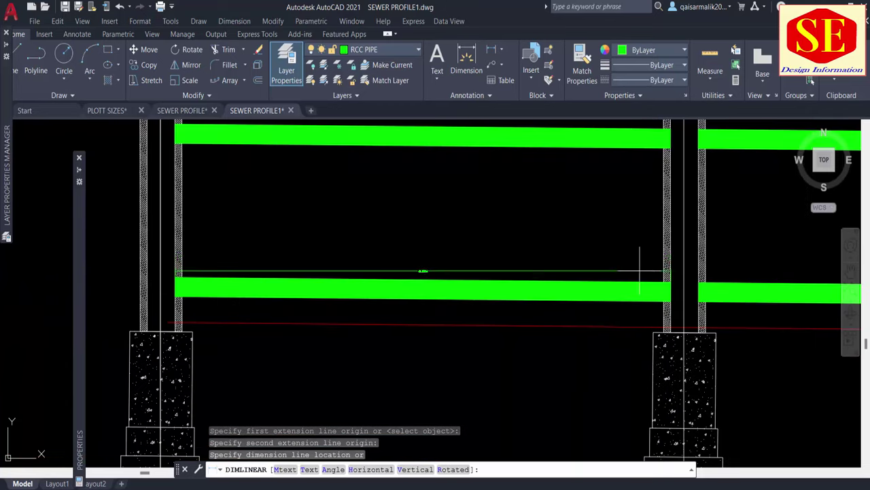
pyautogui.scroll(4, 419, 300)
pyautogui.scroll(2, 422, 272)
pyautogui.click(497, 238)
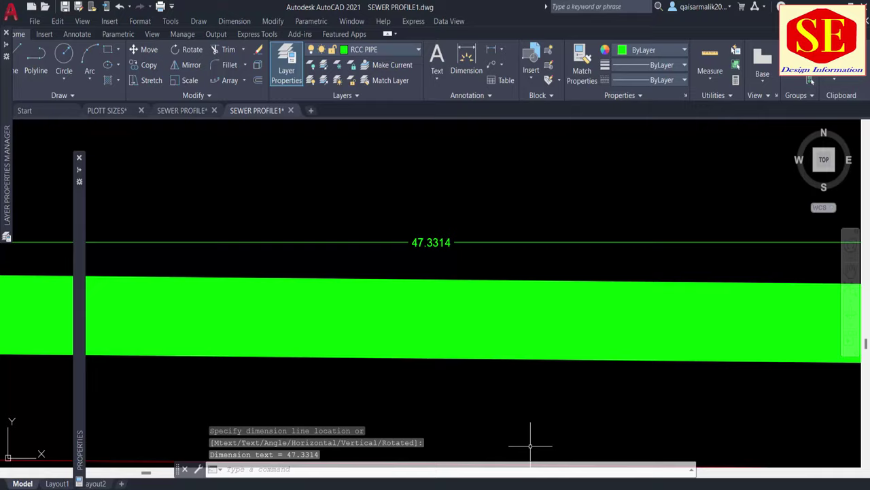
pyautogui.hotkey('alt', 'Tab')
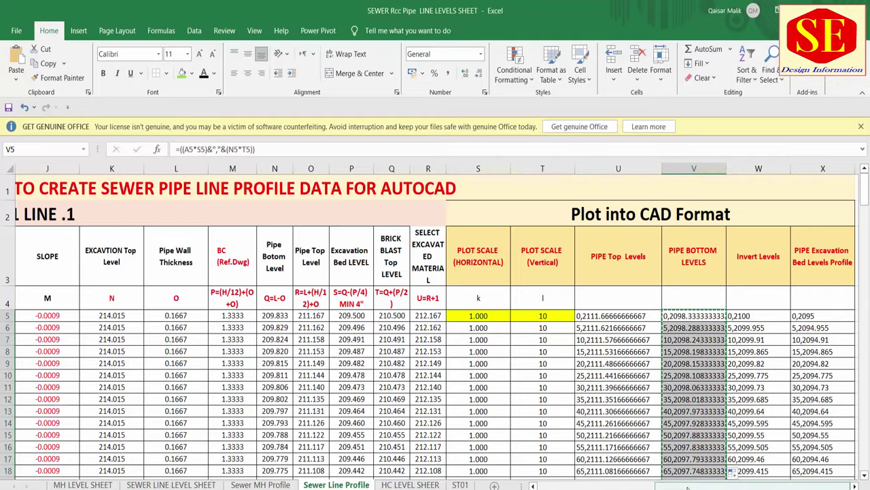
# Step: Check the 47.33 pipe length cells in column H, H6 through H26, on Sewer Line Profile
pyautogui.moveTo(707, 484); pyautogui.dragTo(663, 484)
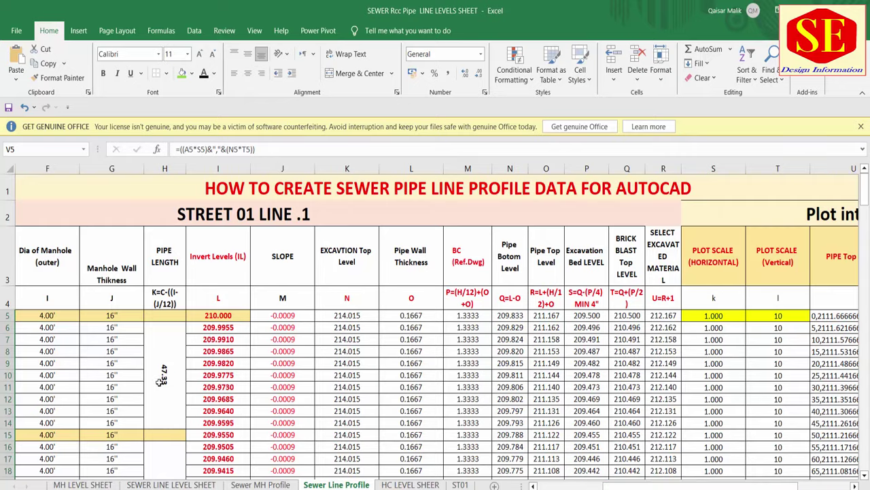
pyautogui.click(166, 353)
pyautogui.scroll(-2, 166, 353)
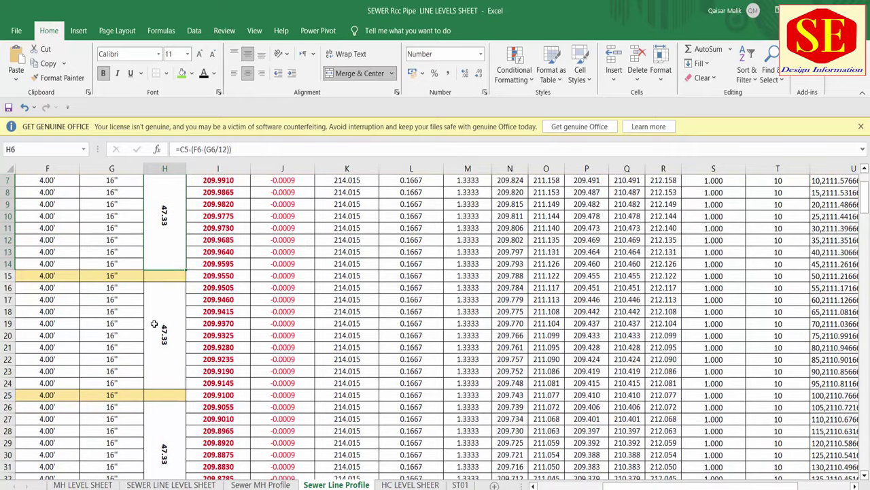
pyautogui.click(154, 324)
pyautogui.scroll(-3, 163, 334)
pyautogui.click(173, 345)
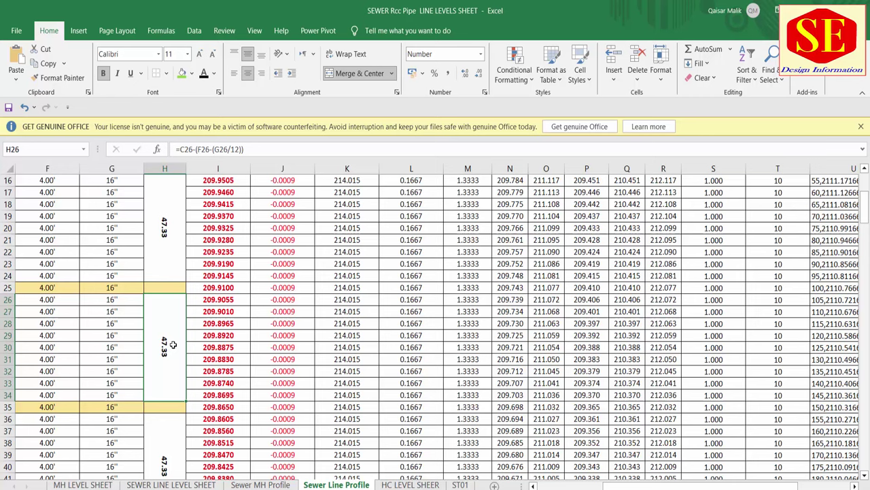
# Step: Compare the Pipe Length values K6 to K24 on SEWER LINE LEVEL SHEET, then return to AutoCAD
pyautogui.click(170, 484)
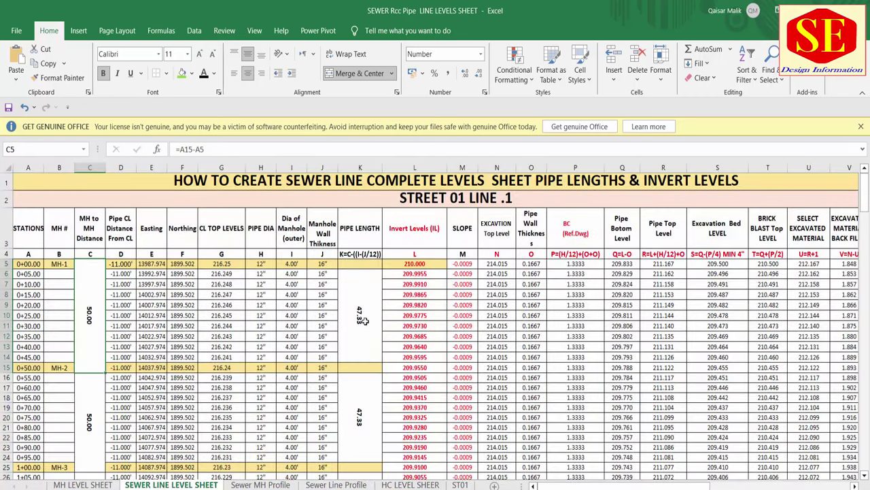
pyautogui.moveTo(364, 321); pyautogui.dragTo(361, 455)
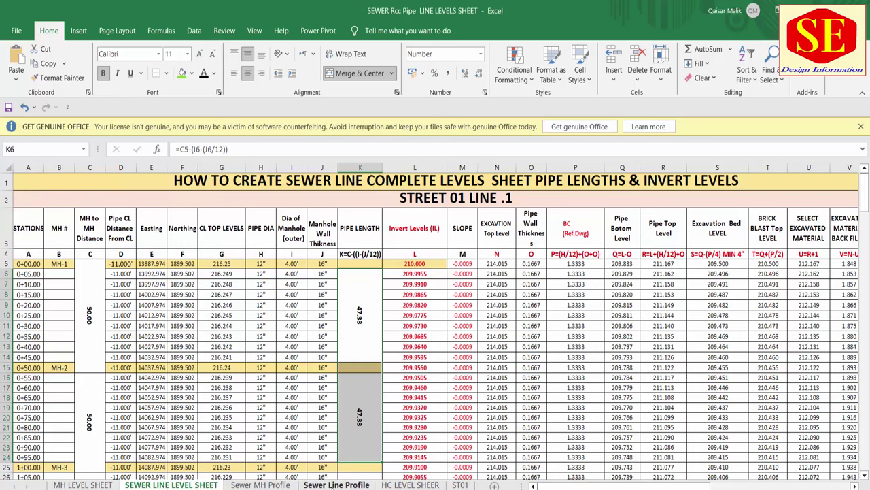
pyautogui.click(344, 482)
pyautogui.scroll(3, 414, 347)
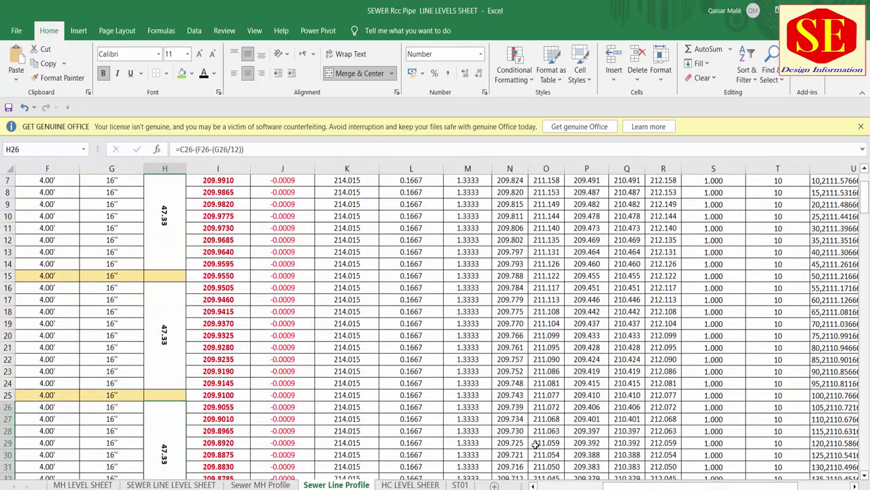
pyautogui.hotkey('alt', 'Tab')
# Step: Pan to the first pipe span and select the 47.3314 dimension to show its properties
pyautogui.scroll(-3, 379, 285)
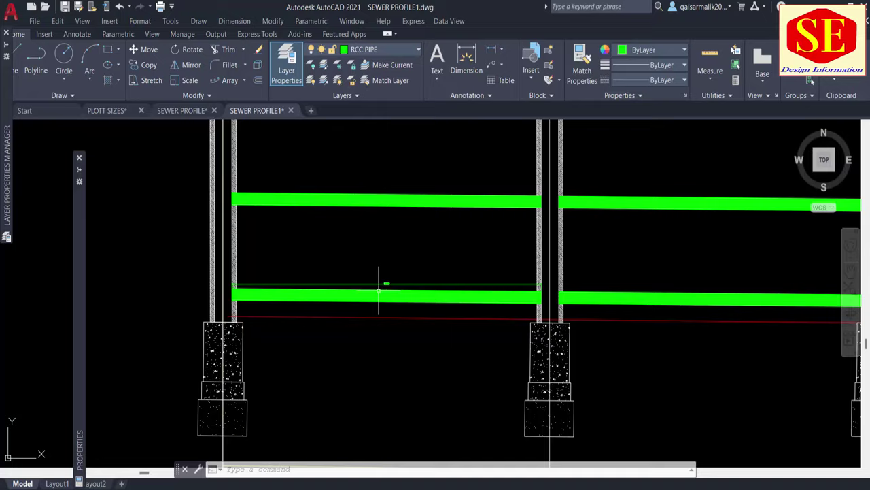
pyautogui.scroll(-2, 379, 281)
pyautogui.moveTo(389, 270); pyautogui.dragTo(452, 202, button='middle')
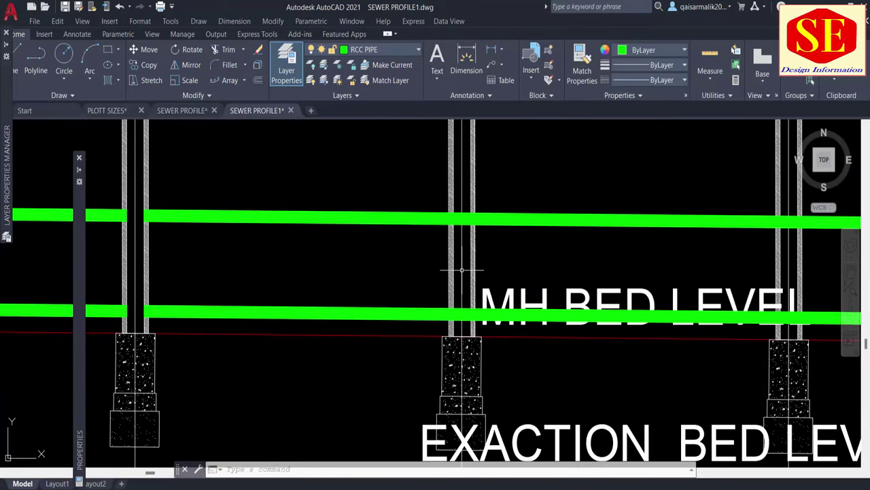
pyautogui.scroll(-3, 462, 270)
pyautogui.scroll(-2, 466, 214)
pyautogui.moveTo(466, 213)
pyautogui.mouseDown(button='middle')
pyautogui.moveTo(609, 250)
pyautogui.moveTo(238, 318)
pyautogui.moveTo(732, 307)
pyautogui.mouseUp(button='middle')
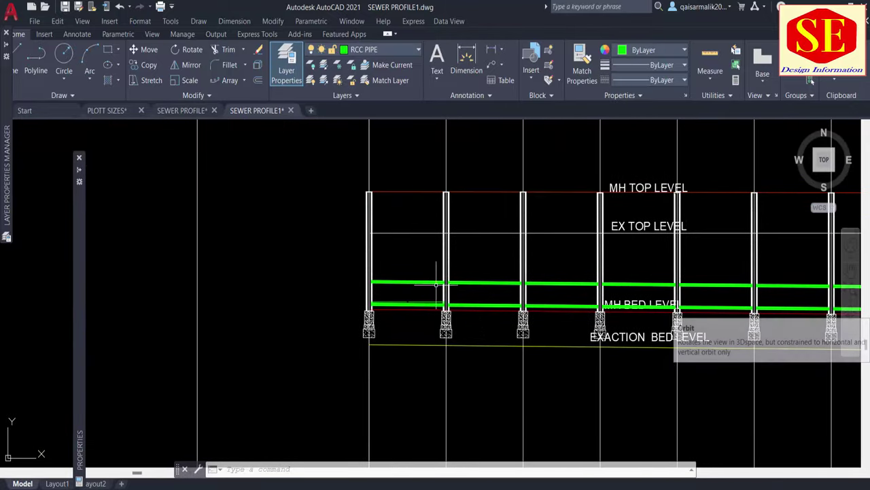
pyautogui.scroll(5, 436, 285)
pyautogui.moveTo(428, 288)
pyautogui.mouseDown(button='middle')
pyautogui.moveTo(467, 247)
pyautogui.moveTo(469, 210)
pyautogui.mouseUp(button='middle')
pyautogui.scroll(2, 469, 210)
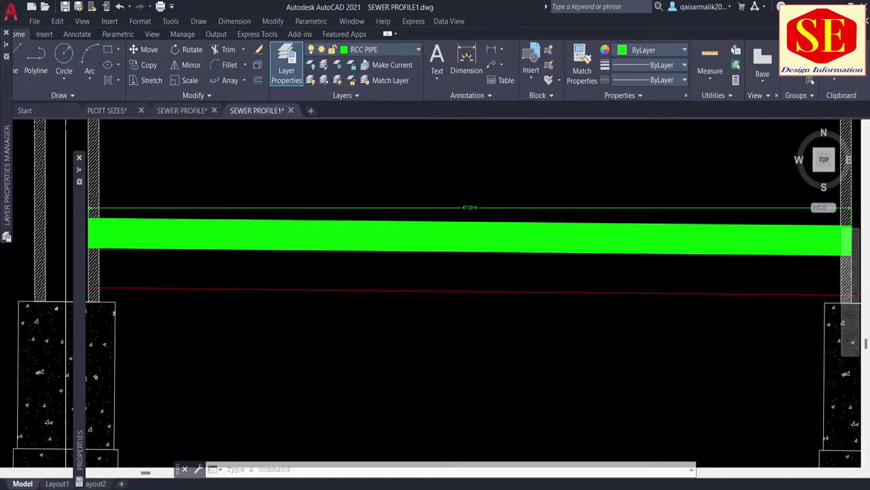
pyautogui.scroll(-2, 417, 184)
pyautogui.moveTo(429, 291); pyautogui.dragTo(449, 204, button='middle')
pyautogui.scroll(-3, 461, 318)
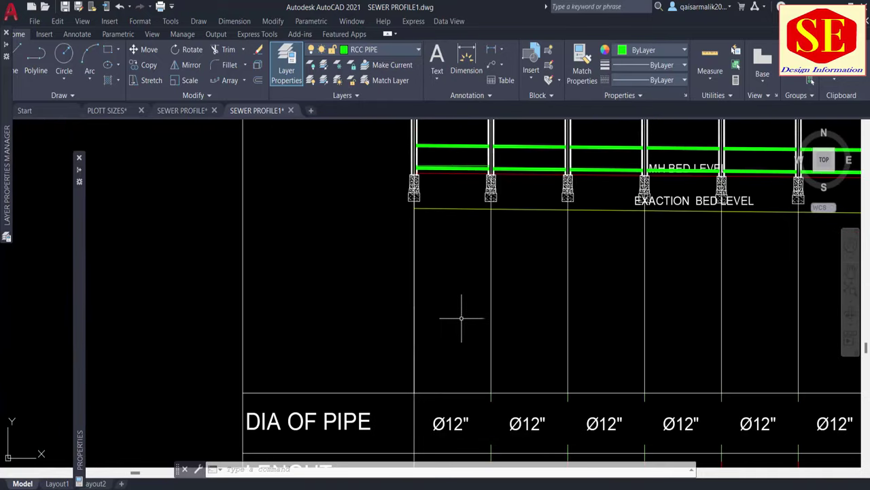
pyautogui.scroll(2, 470, 134)
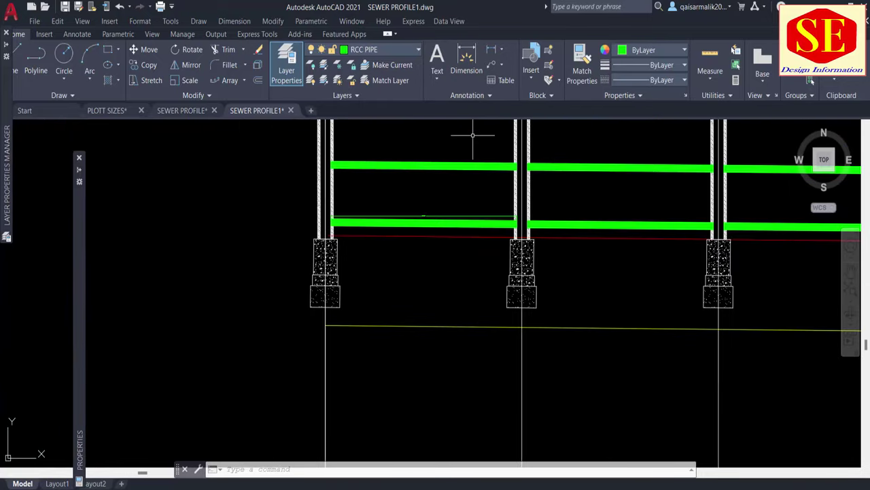
pyautogui.scroll(2, 446, 227)
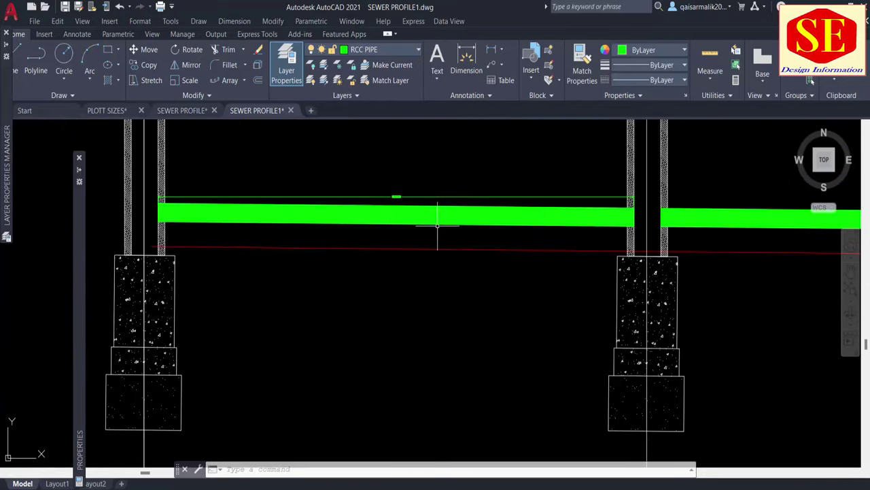
pyautogui.click(363, 198)
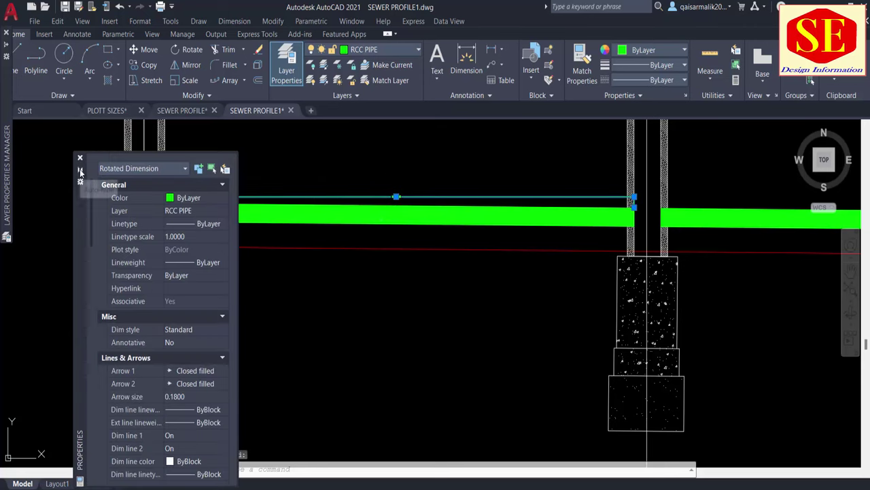
# Step: Give the pipe-span dimension an arrow size of 5 and a text height of 7.5
pyautogui.click(199, 396)
pyautogui.write('5')
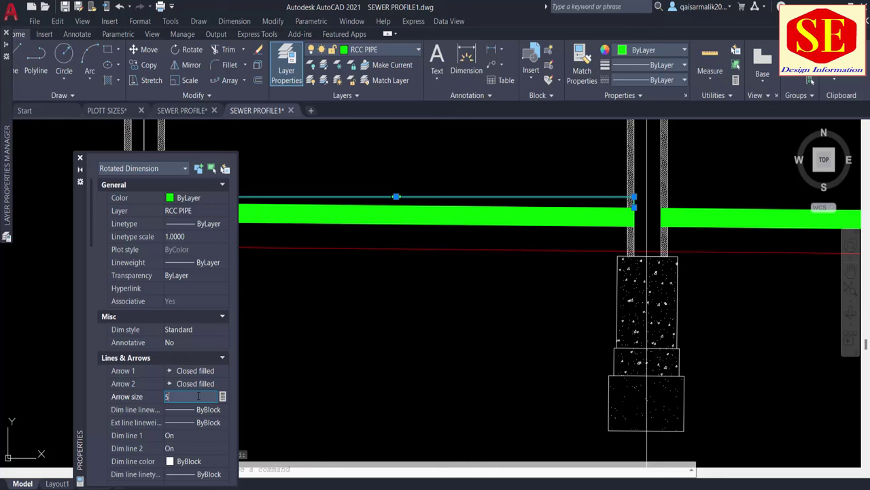
pyautogui.press('Tab')
pyautogui.scroll(-3, 180, 361)
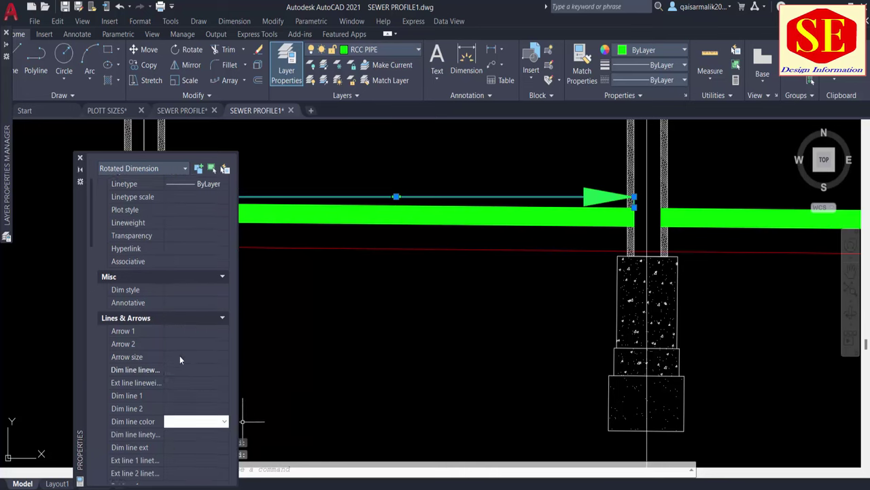
pyautogui.scroll(-5, 184, 408)
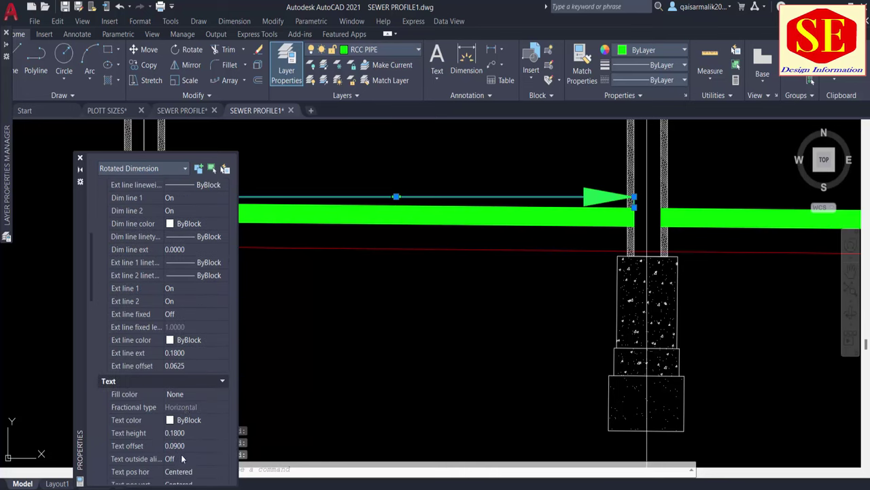
pyautogui.click(201, 434)
pyautogui.write('7.5')
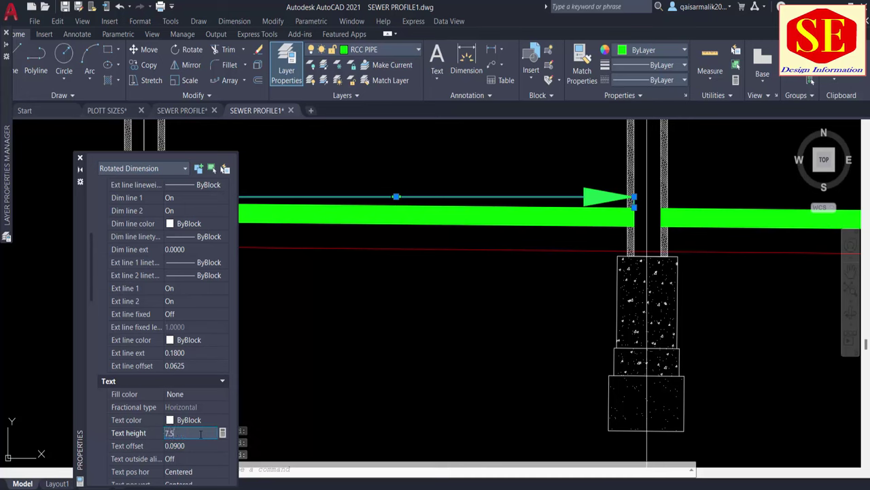
pyautogui.press('Tab')
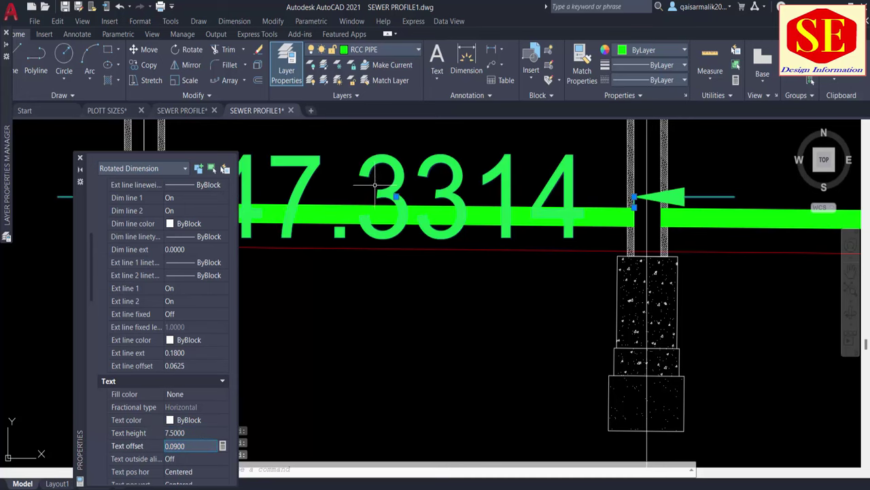
# Step: Move the dimension text straight up above the pipes with ortho on
pyautogui.click(402, 190)
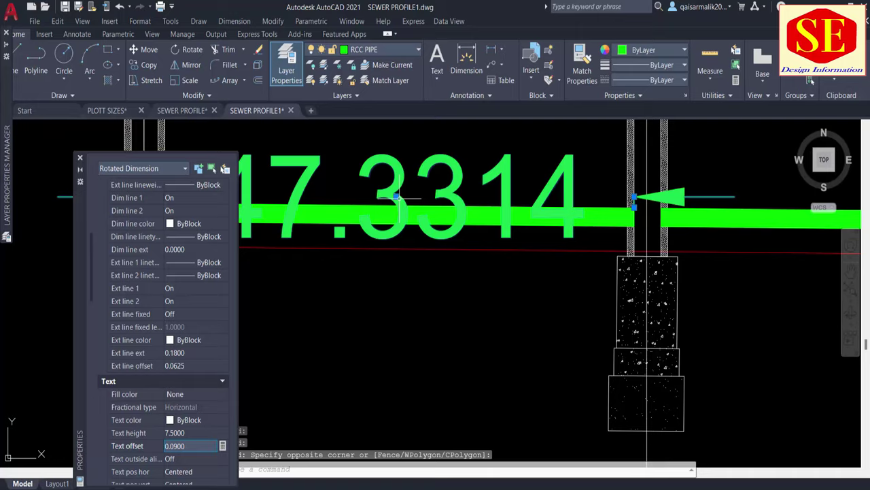
pyautogui.moveTo(404, 182); pyautogui.dragTo(407, 267, button='middle')
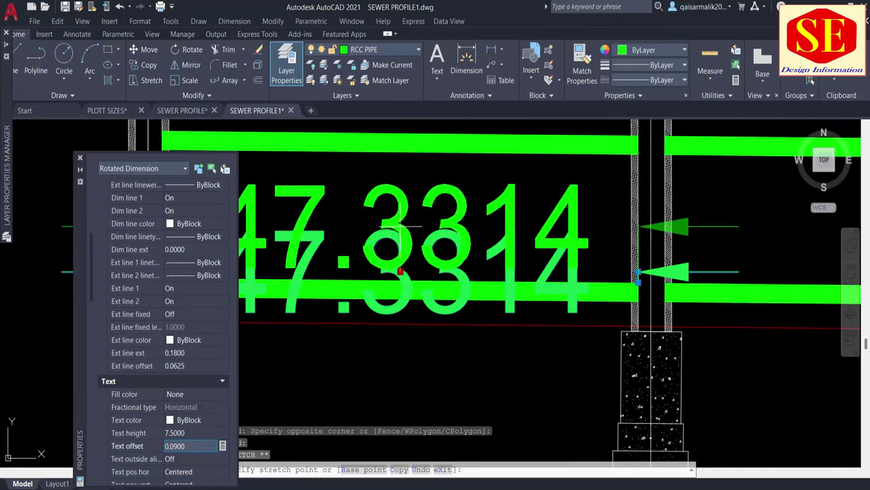
pyautogui.scroll(-3, 401, 271)
pyautogui.click(404, 277)
pyautogui.moveTo(408, 265); pyautogui.dragTo(408, 295, button='middle')
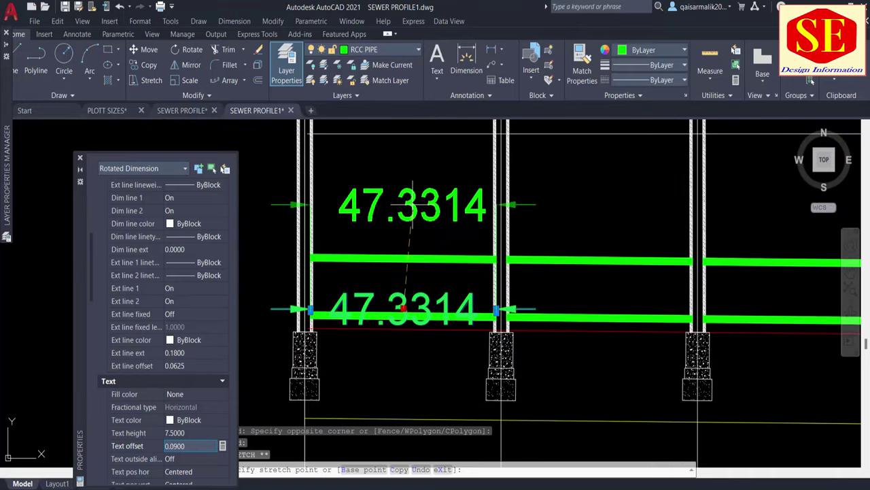
pyautogui.press('F8')
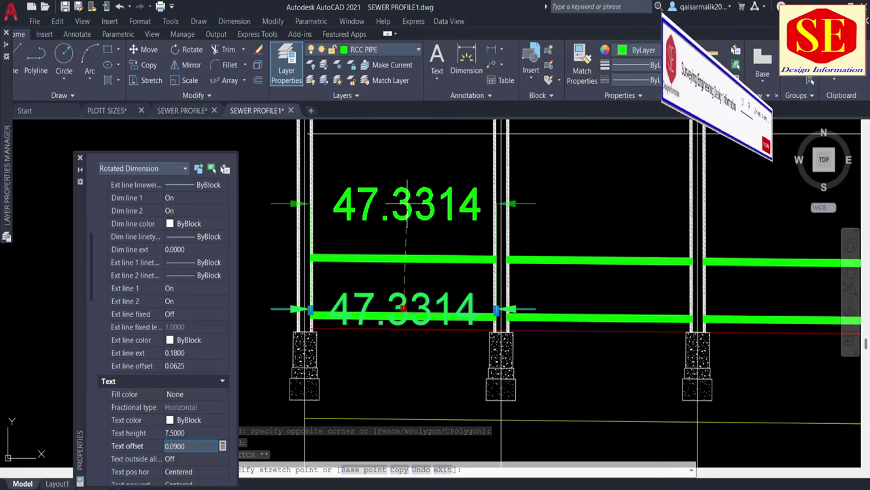
pyautogui.click(408, 203)
pyautogui.press('Escape')
# Step: Set the dimension precision to 0.00 so 47.3314 reads 47.33
pyautogui.click(408, 203)
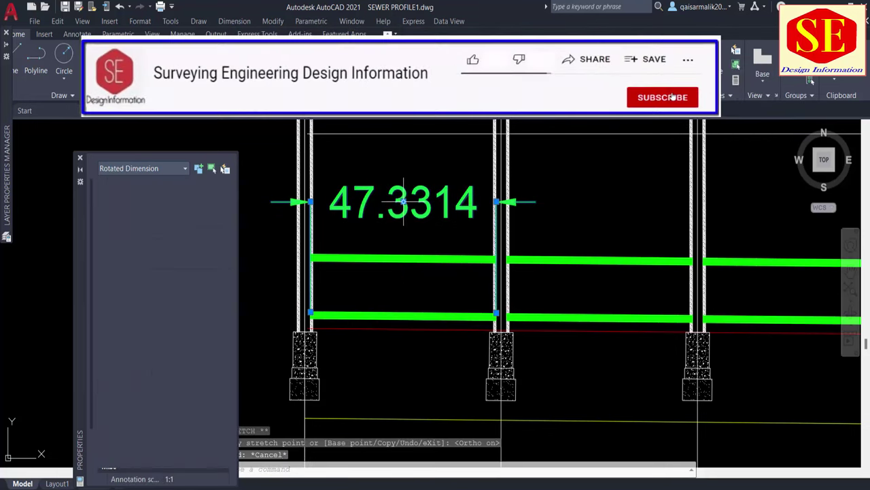
pyautogui.scroll(-5, 167, 289)
pyautogui.scroll(-4, 193, 369)
pyautogui.scroll(-6, 194, 369)
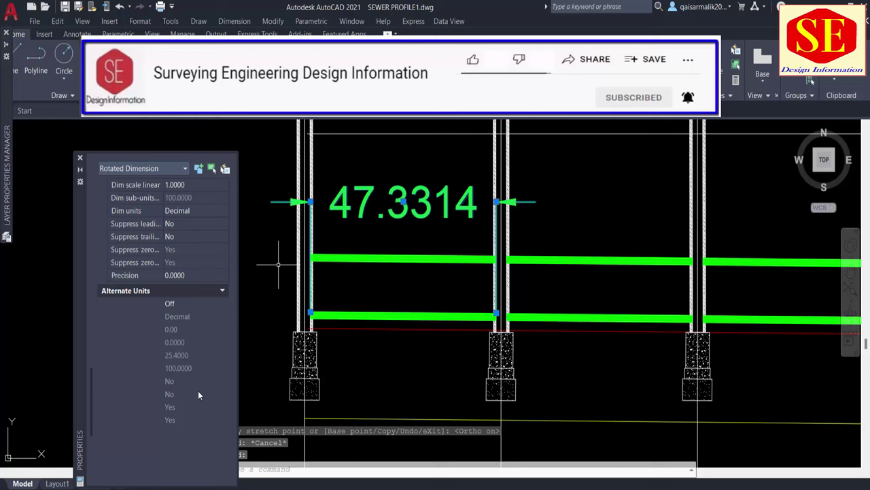
pyautogui.click(196, 276)
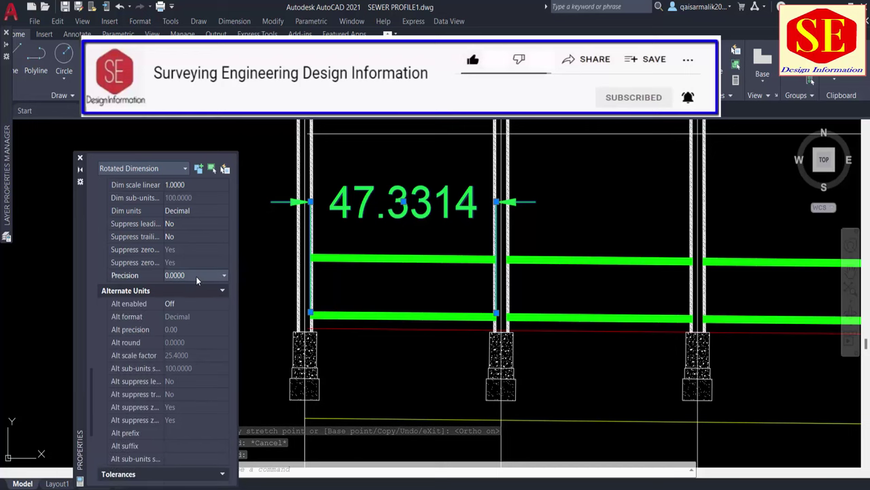
pyautogui.click(195, 275)
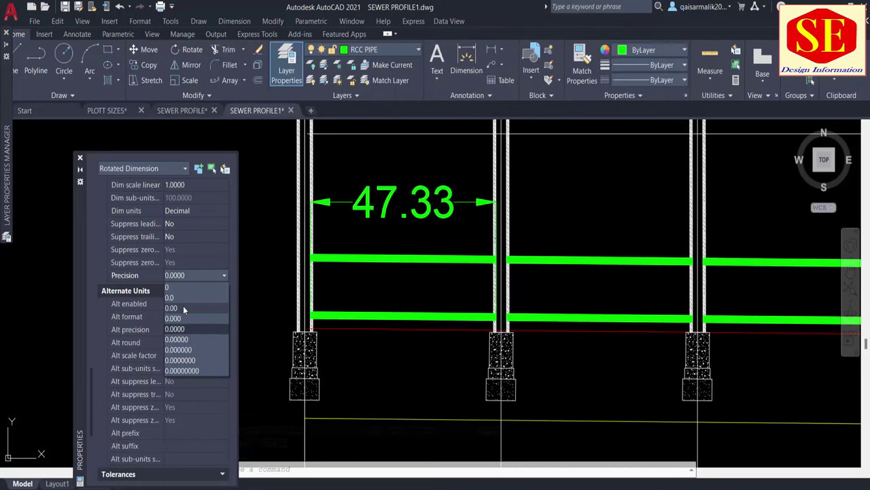
pyautogui.click(183, 307)
pyautogui.press('Escape')
pyautogui.scroll(-4, 425, 325)
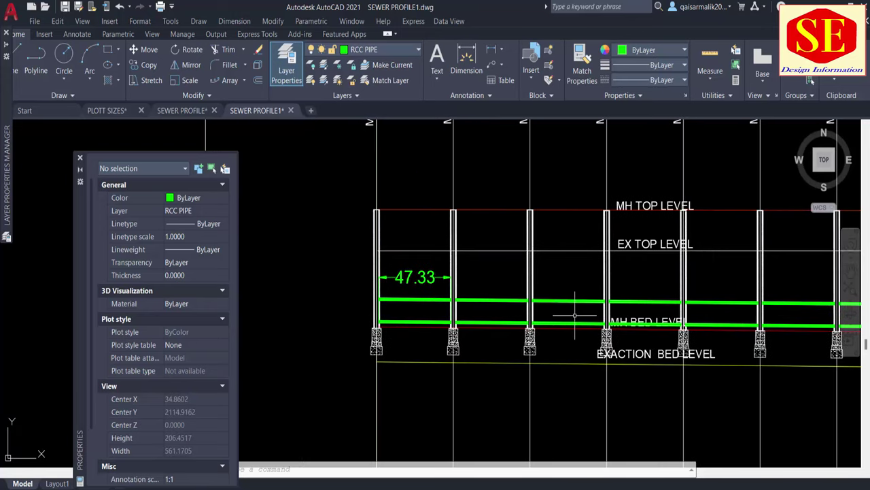
# Step: Path-array the 47.33 dimension along the level line at 50-unit spacing
pyautogui.click(233, 81)
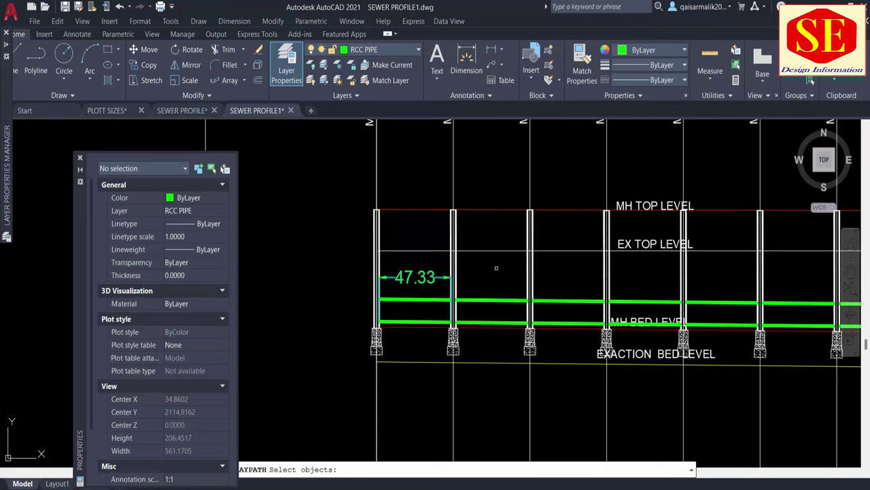
pyautogui.press('Return')
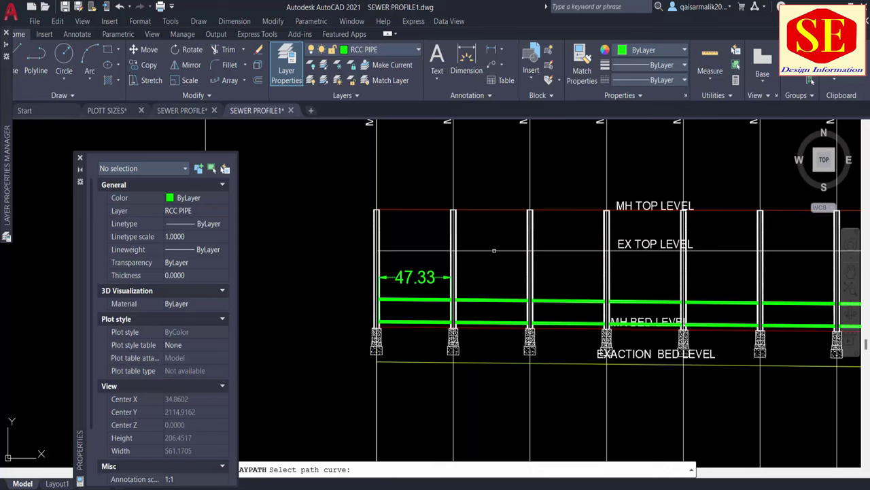
pyautogui.click(493, 250)
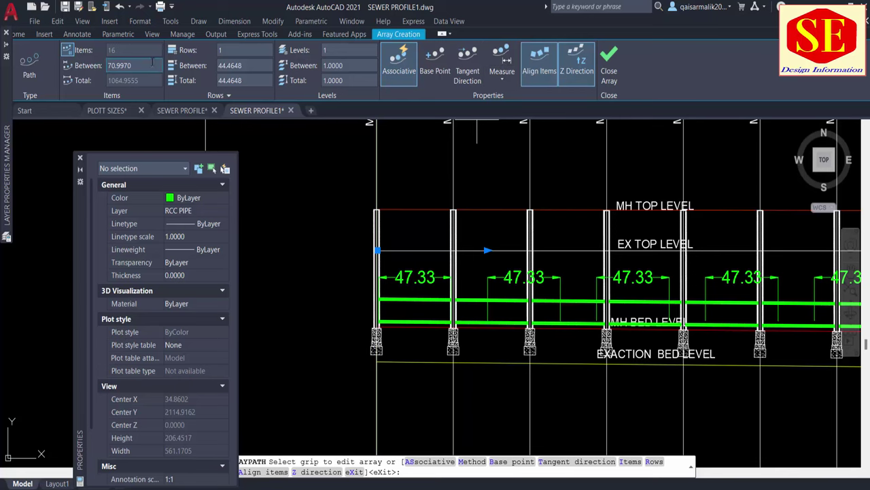
pyautogui.write('50')
pyautogui.press('Return')
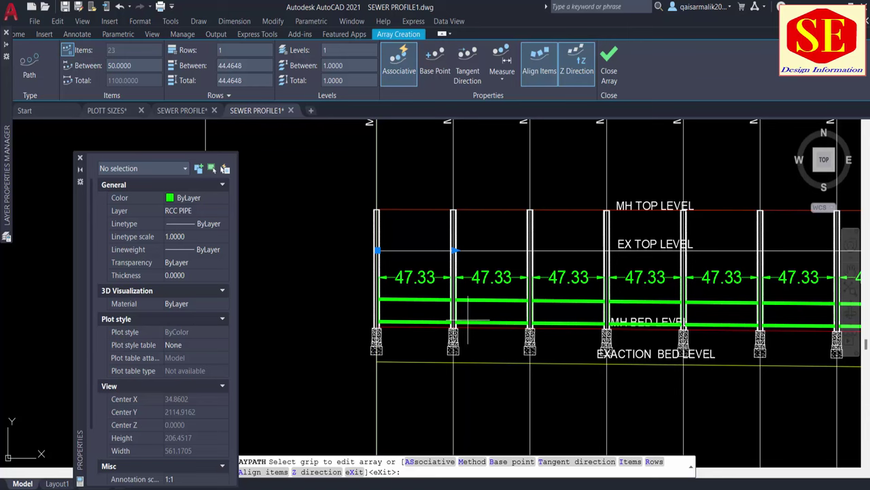
pyautogui.rightClick(512, 325)
pyautogui.click(500, 66)
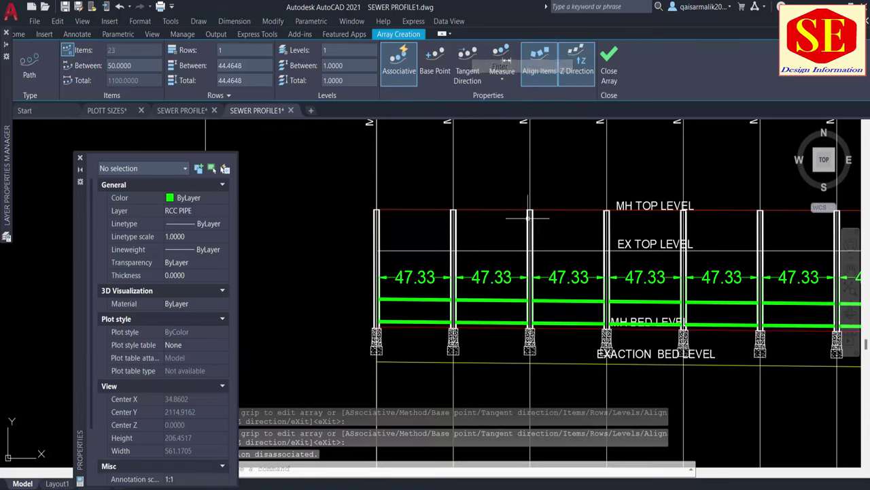
# Step: Check the dimension array and individual 47.33 dimensions along the profile
pyautogui.scroll(-2, 501, 302)
pyautogui.scroll(-3, 501, 302)
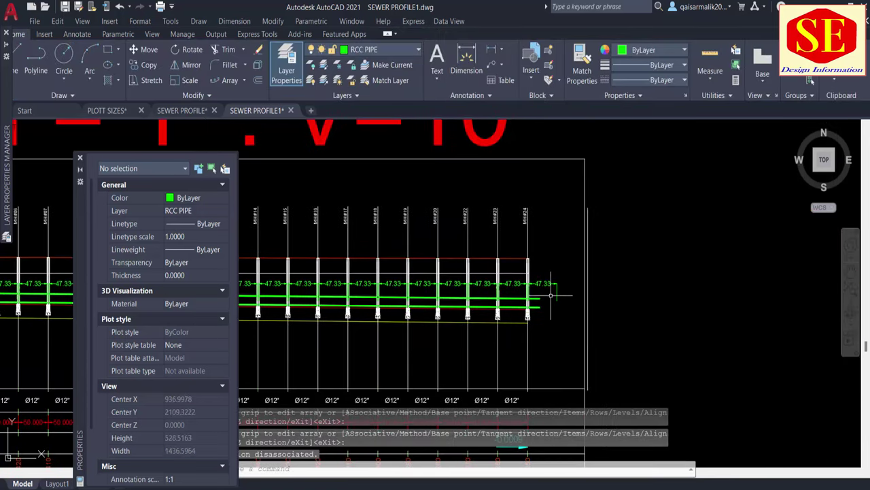
pyautogui.scroll(5, 531, 286)
pyautogui.click(531, 271)
pyautogui.press('Escape')
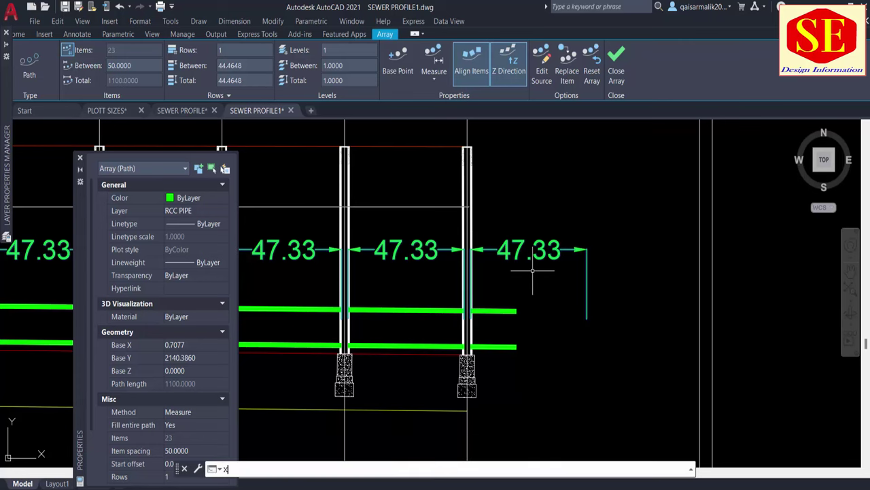
pyautogui.click(563, 249)
pyautogui.press('Escape')
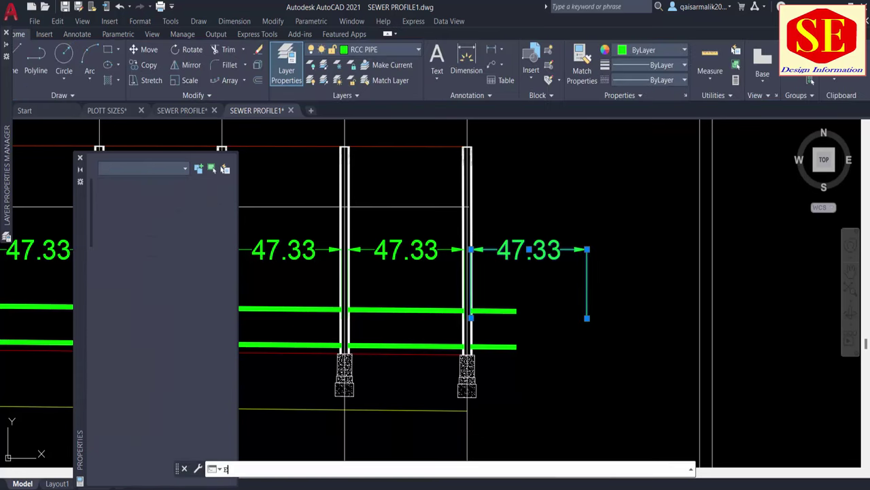
pyautogui.scroll(-2, 543, 272)
pyautogui.scroll(-1, 660, 271)
pyautogui.scroll(-2, 653, 275)
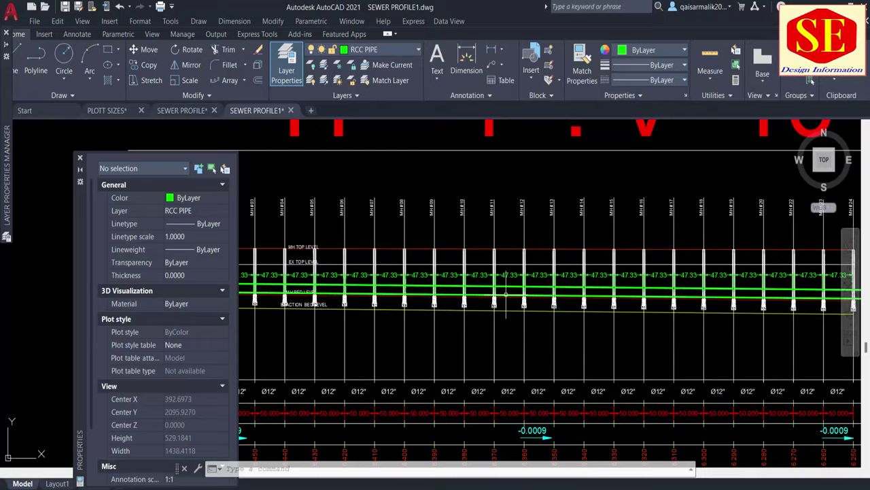
pyautogui.scroll(2, 507, 294)
pyautogui.scroll(2, 516, 295)
pyautogui.click(449, 249)
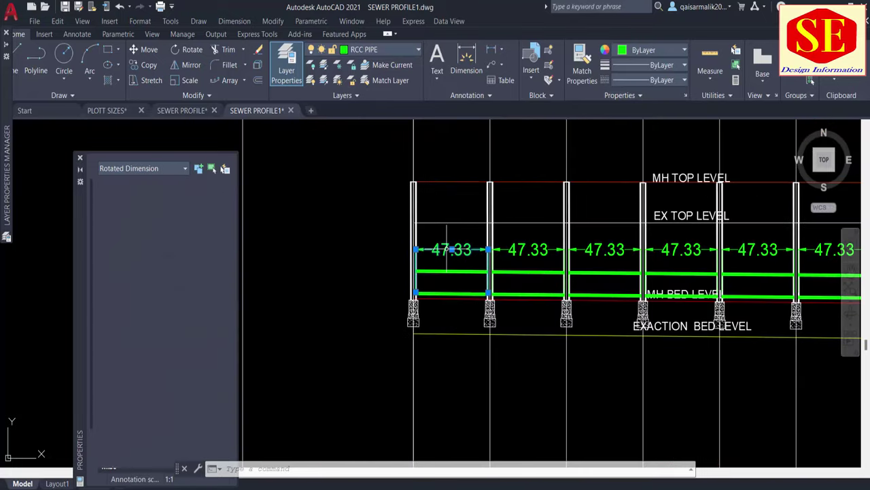
pyautogui.moveTo(617, 286); pyautogui.dragTo(436, 301, button='middle')
pyautogui.press('Escape')
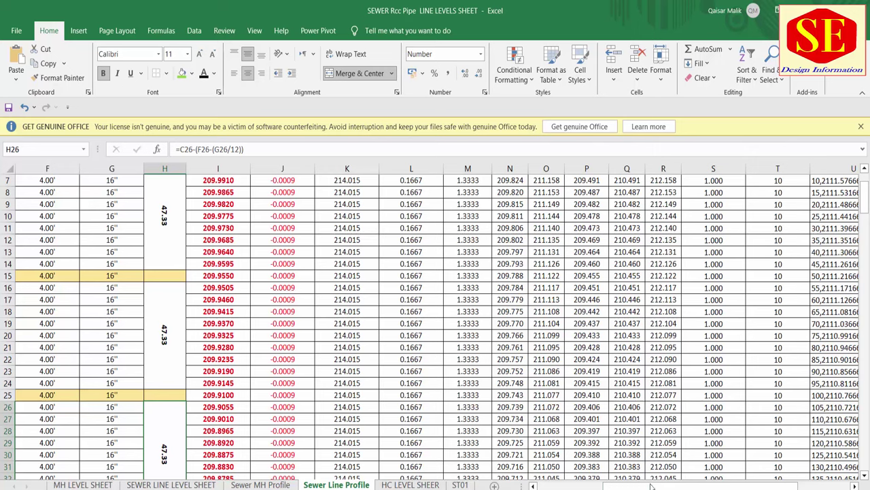
# Step: Copy the Invert Levels coordinate pairs from W5 down column W, then return to AutoCAD
pyautogui.moveTo(651, 486); pyautogui.dragTo(687, 486)
pyautogui.scroll(2, 792, 306)
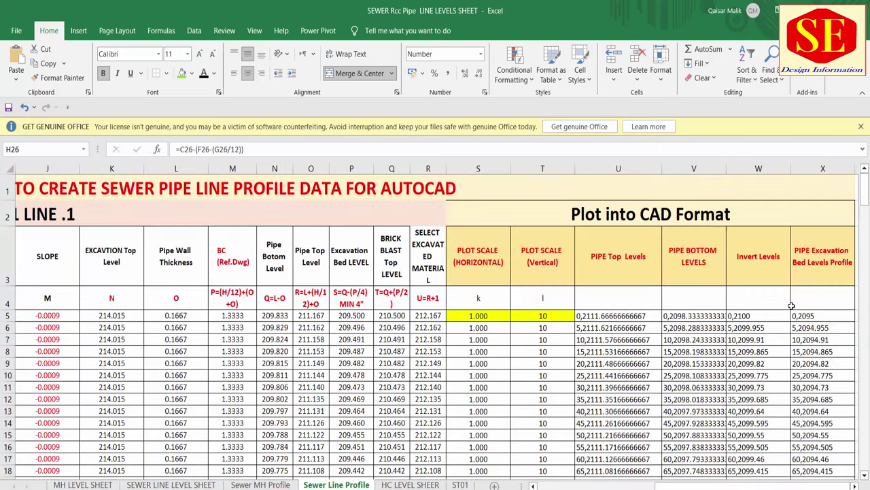
pyautogui.hscroll(-5, 791, 305)
pyautogui.scroll(2, 789, 292)
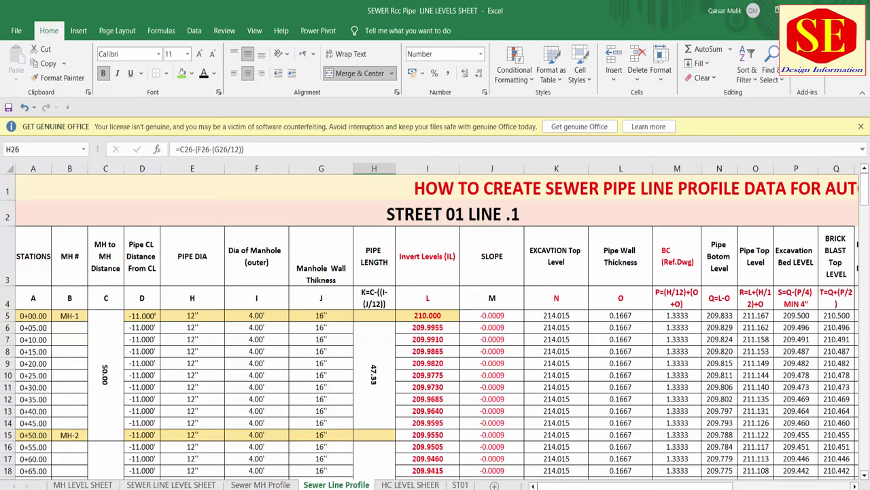
pyautogui.moveTo(635, 485); pyautogui.dragTo(753, 485)
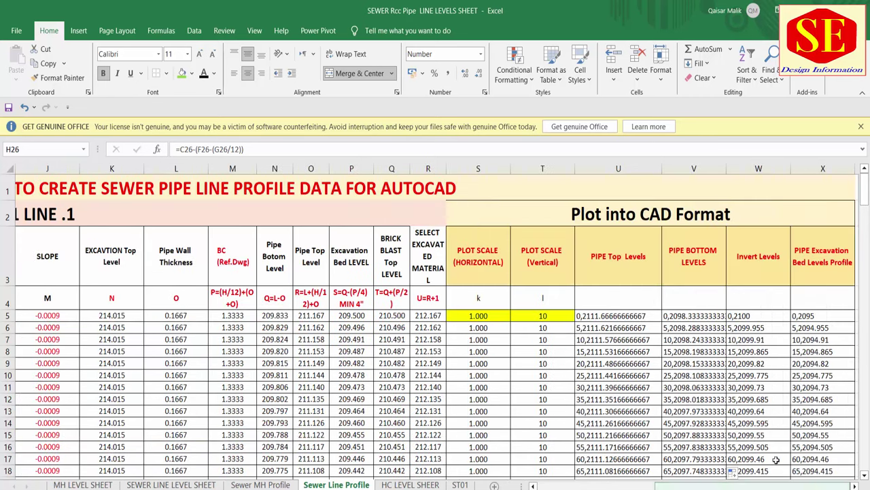
pyautogui.click(761, 315)
pyautogui.doubleClick(791, 321)
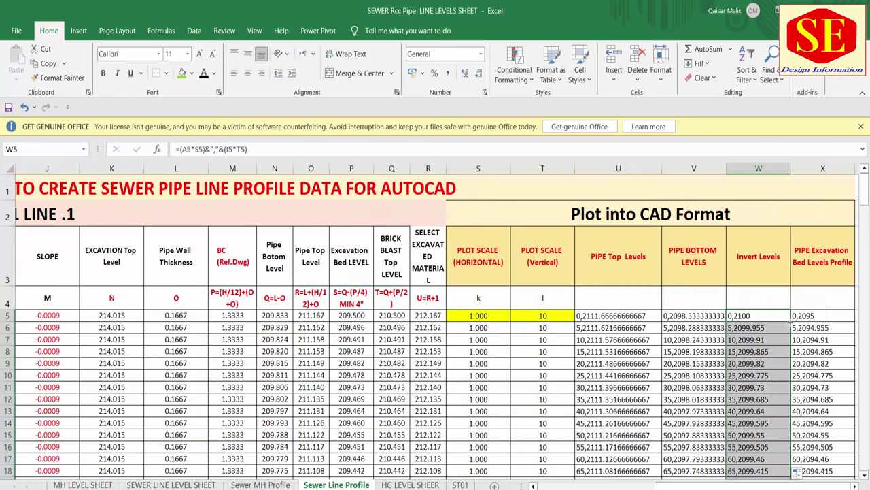
pyautogui.rightClick(763, 346)
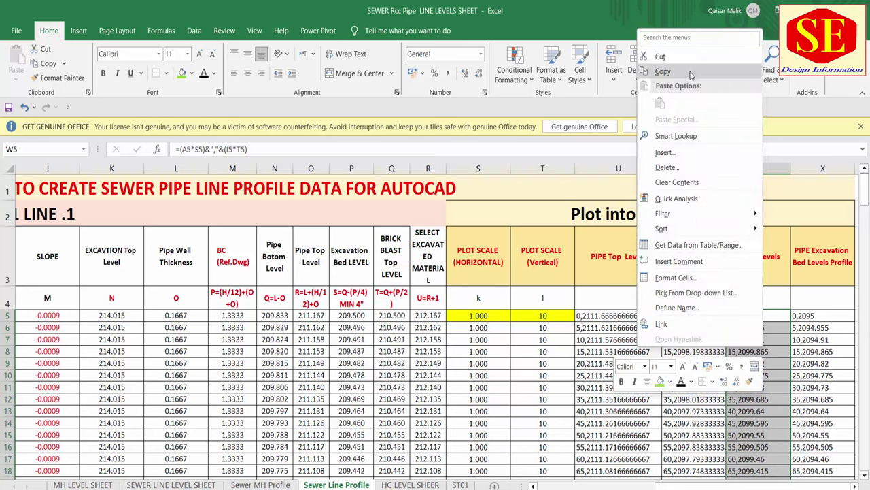
pyautogui.click(721, 72)
pyautogui.hotkey('alt', 'Tab')
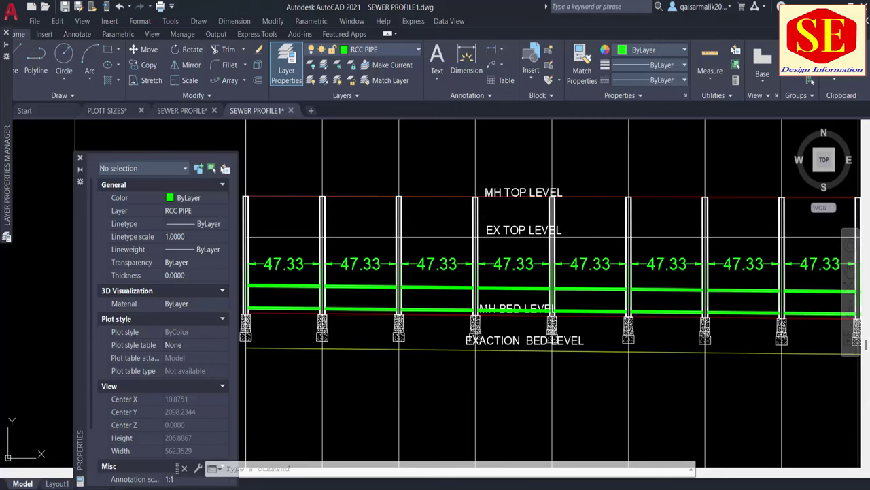
# Step: Make PIPE IL the current layer
pyautogui.press('Escape')
pyautogui.press('Escape')
pyautogui.moveTo(460, 219); pyautogui.dragTo(515, 178, button='middle')
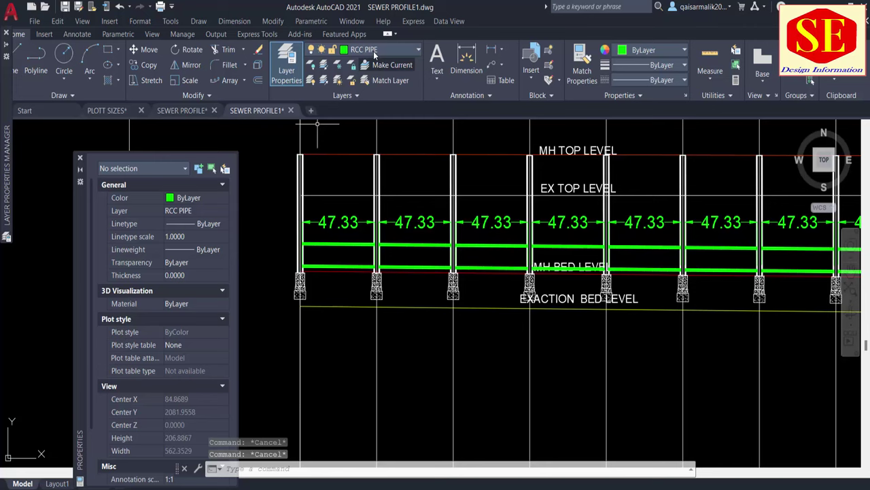
pyautogui.click(373, 51)
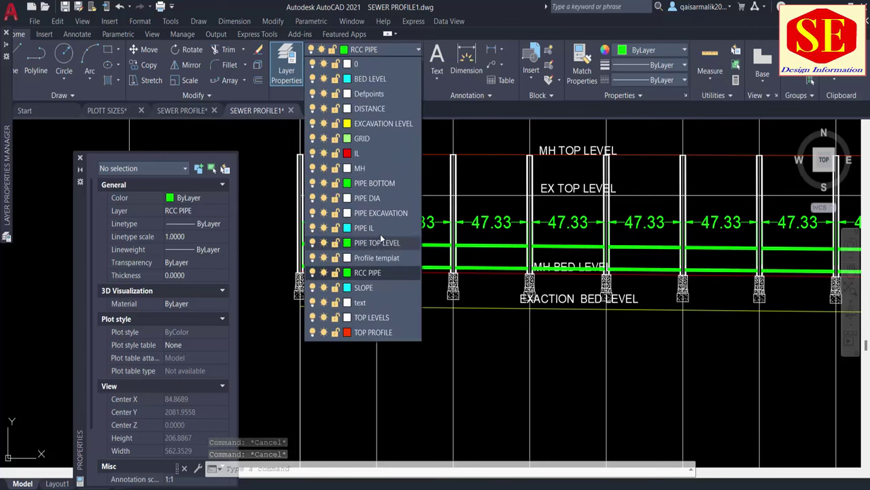
pyautogui.click(374, 227)
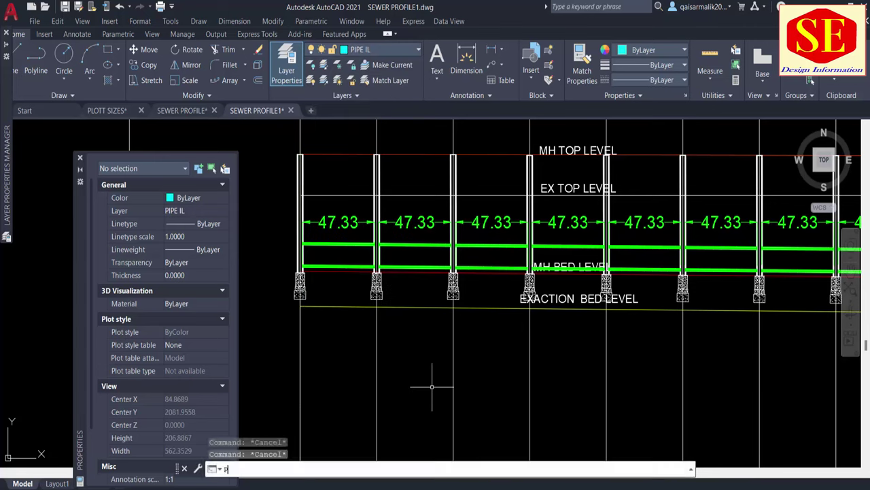
# Step: Set the polyline width to 0 using a trial polyline
pyautogui.write('L')
pyautogui.press('Return')
pyautogui.click(403, 427)
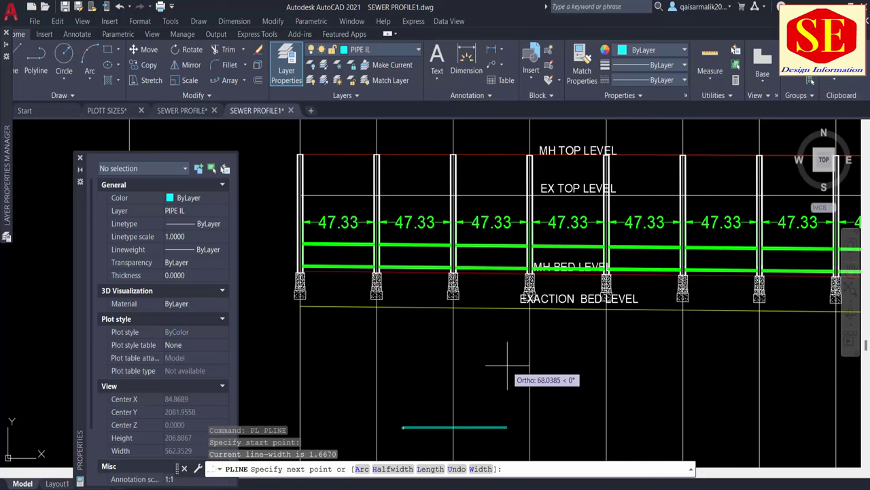
pyautogui.write('W')
pyautogui.press('Return')
pyautogui.press('Return')
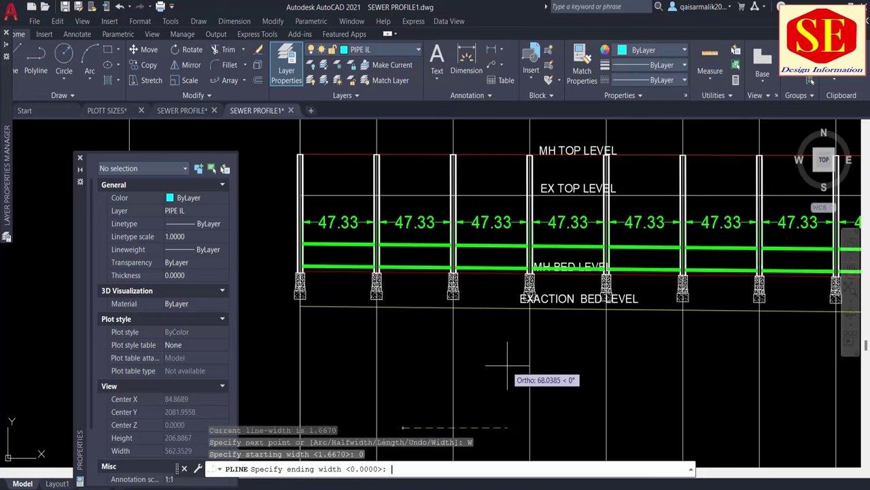
pyautogui.press('Return')
pyautogui.press('Escape')
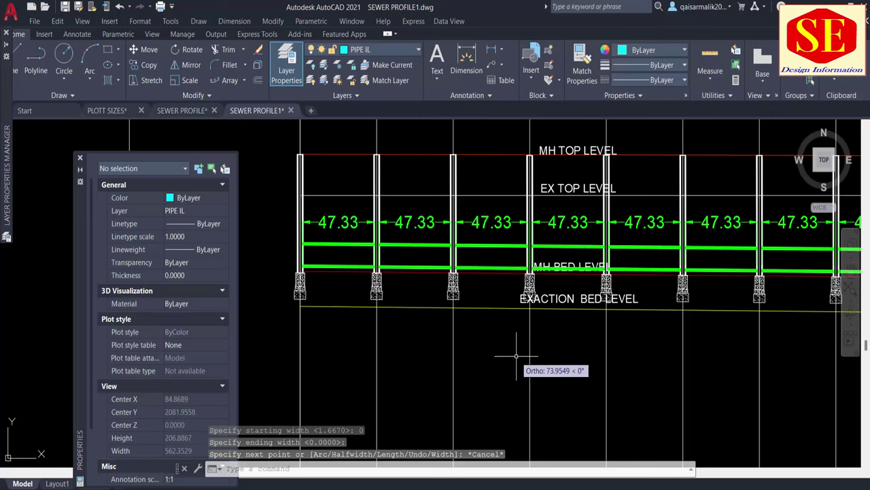
# Step: Draw the invert polyline by pasting the Excel coordinates into the PL command
pyautogui.write('PL')
pyautogui.press('Return')
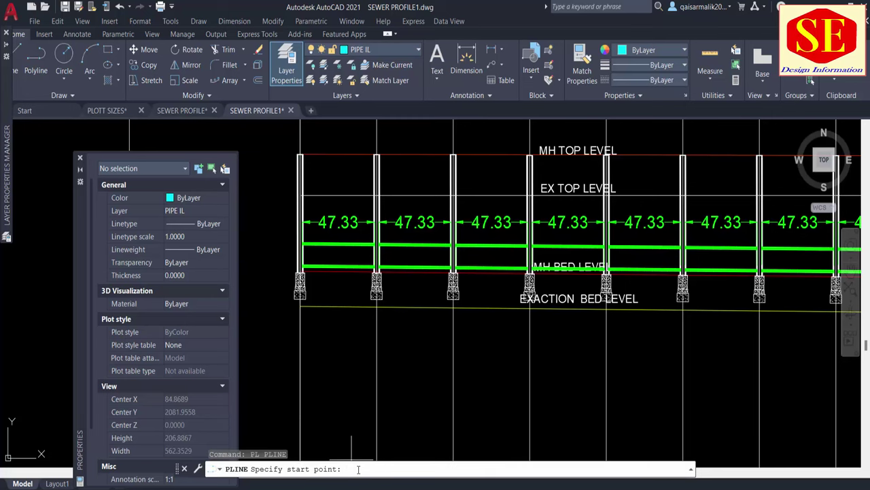
pyautogui.rightClick(359, 468)
pyautogui.click(386, 410)
pyautogui.press('Escape')
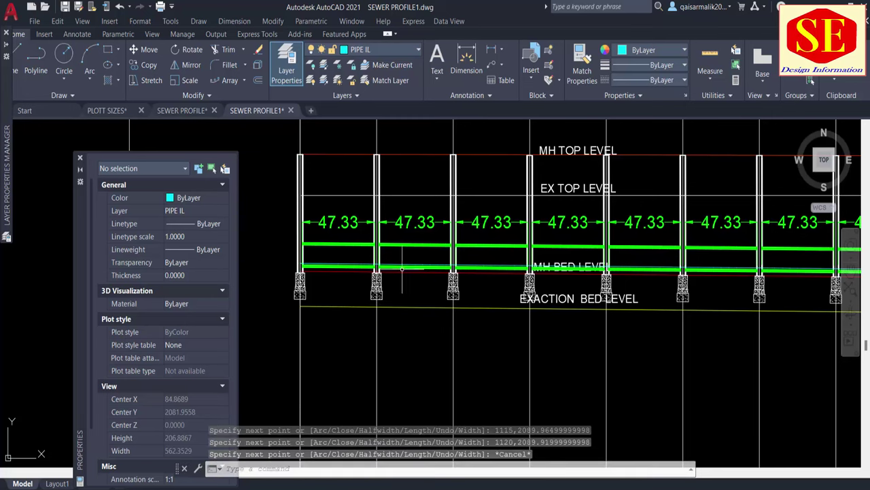
# Step: Inspect the new invert-level polyline along the profile
pyautogui.scroll(8, 402, 270)
pyautogui.click(418, 243)
pyautogui.scroll(-7, 547, 270)
pyautogui.scroll(2, 686, 299)
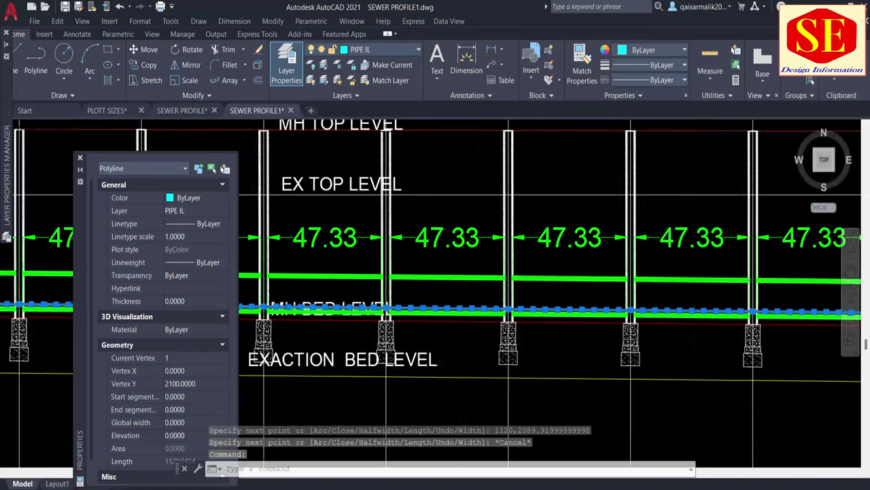
pyautogui.scroll(1, 609, 330)
pyautogui.scroll(-1, 692, 327)
pyautogui.press('Escape')
pyautogui.scroll(1, 624, 329)
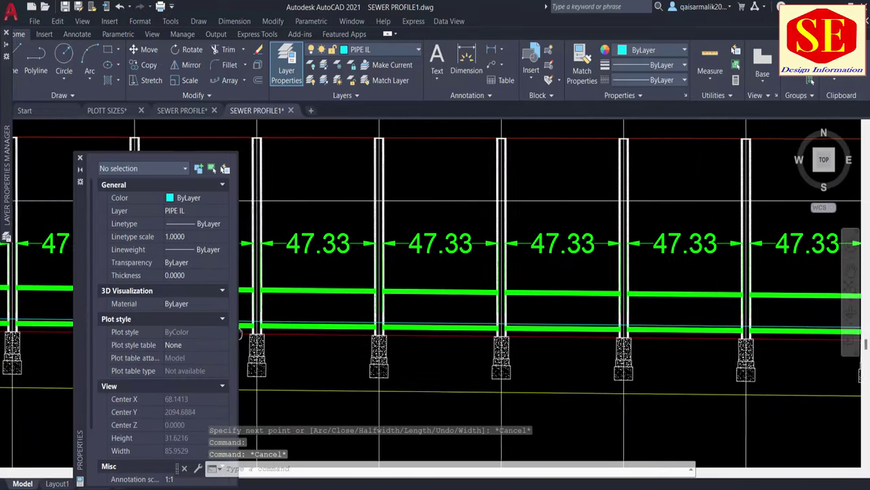
pyautogui.scroll(-2, 239, 334)
pyautogui.scroll(6, 671, 335)
pyautogui.moveTo(602, 338); pyautogui.dragTo(469, 326, button='middle')
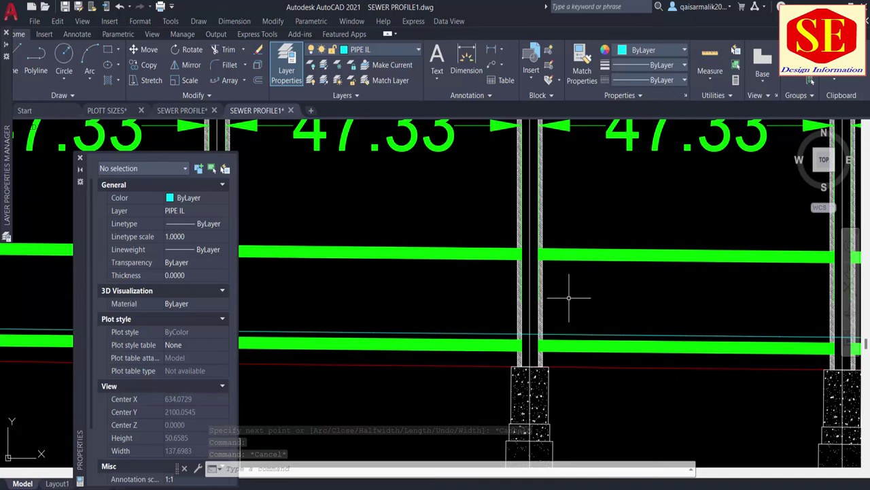
pyautogui.scroll(-5, 621, 278)
pyautogui.scroll(-1, 639, 306)
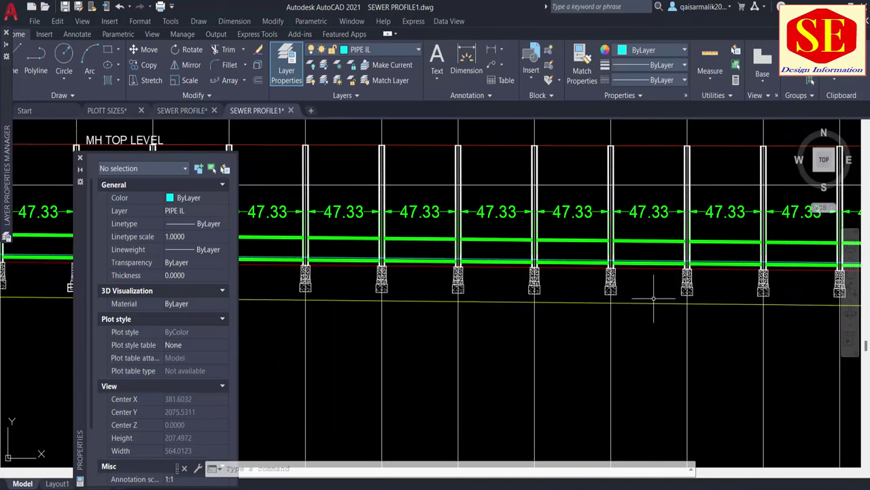
pyautogui.scroll(-4, 513, 393)
# Step: Start copying the MH TOP LEVEL label together with its row divider line
pyautogui.write('co')
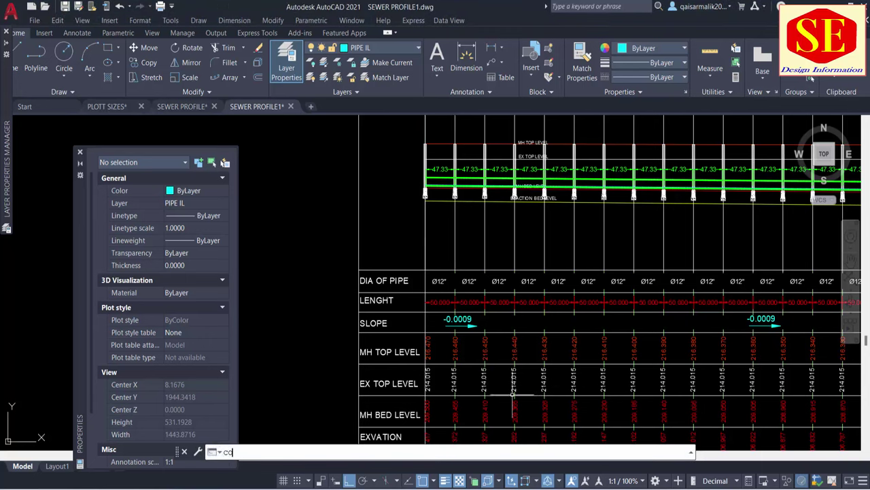
pyautogui.press('Return')
pyautogui.click(386, 351)
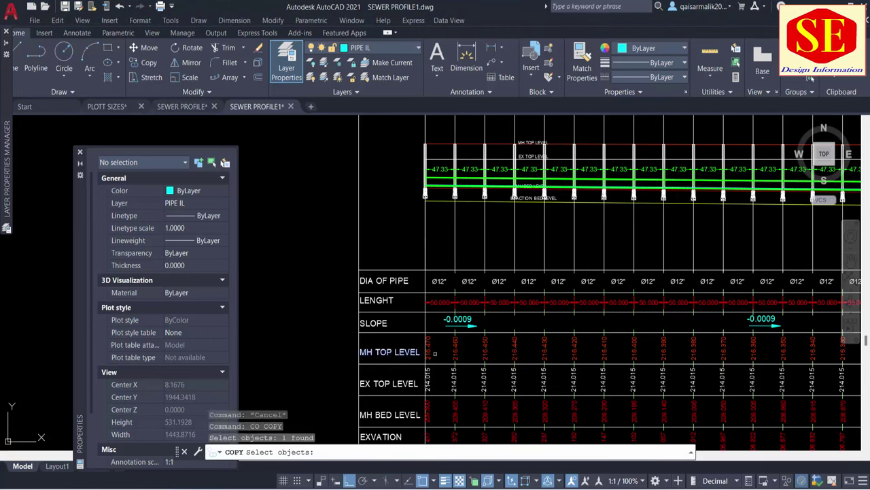
pyautogui.click(435, 363)
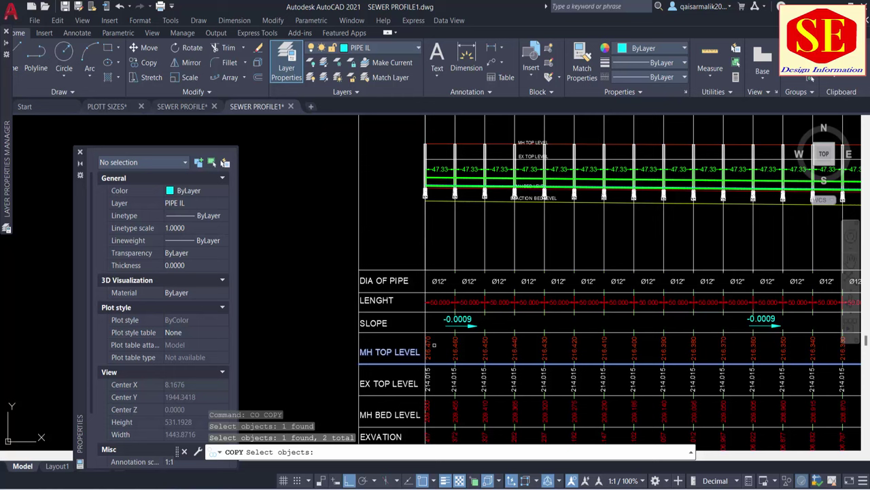
# Step: Copy the MH TOP LEVEL label and its row line above DIA OF PIPE
pyautogui.keyDown('shift'); pyautogui.click(425, 363); pyautogui.keyUp('shift')
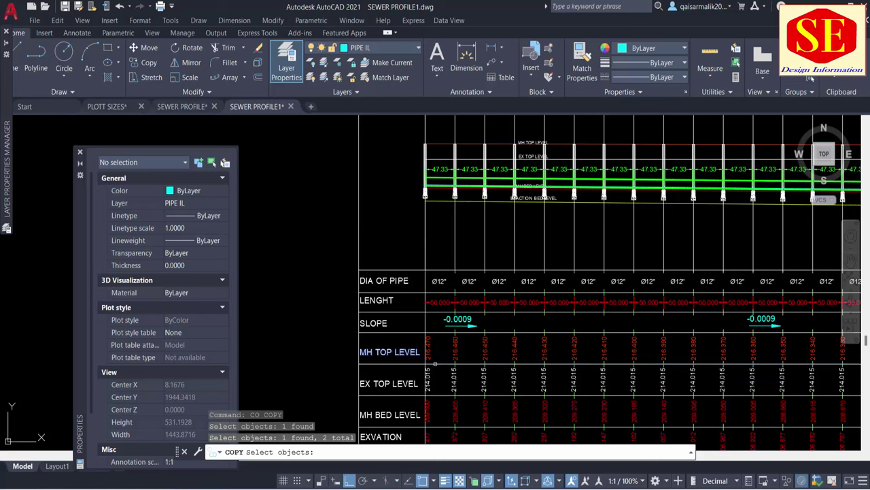
pyautogui.click(405, 333)
pyautogui.press('Return')
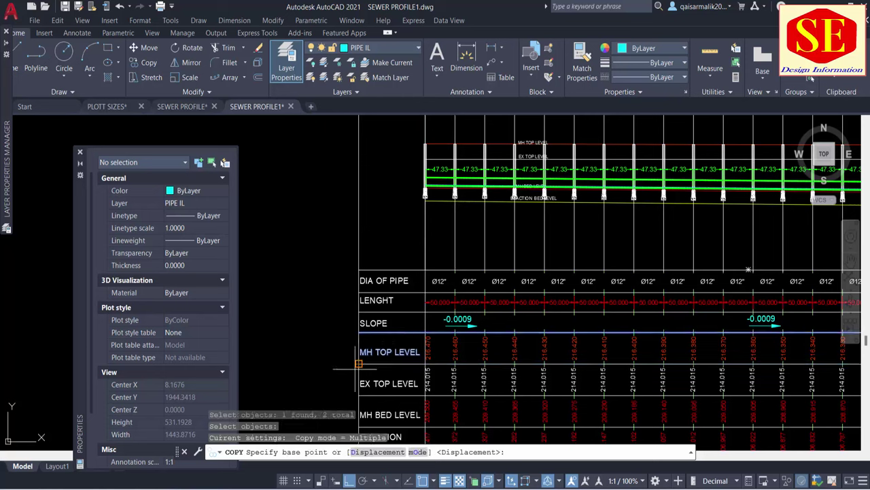
pyautogui.click(357, 363)
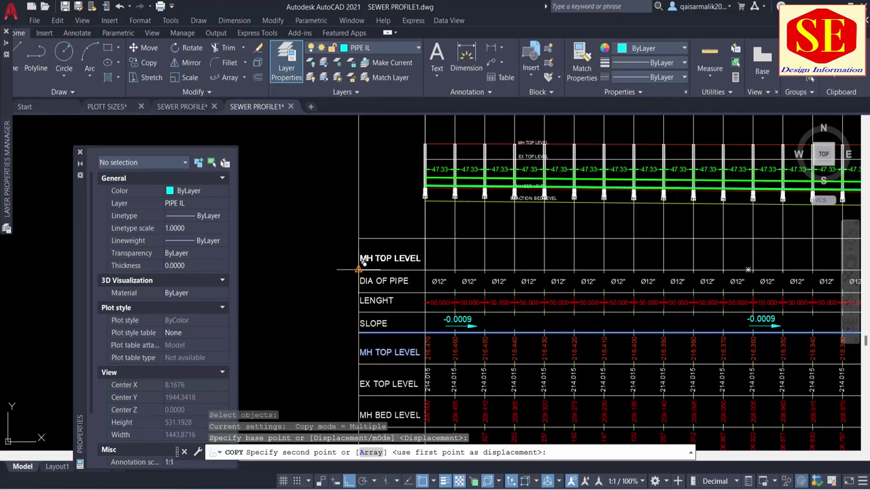
pyautogui.click(358, 268)
pyautogui.press('Return')
# Step: Rename the copied label to PIP IL LEVEL
pyautogui.click(373, 256)
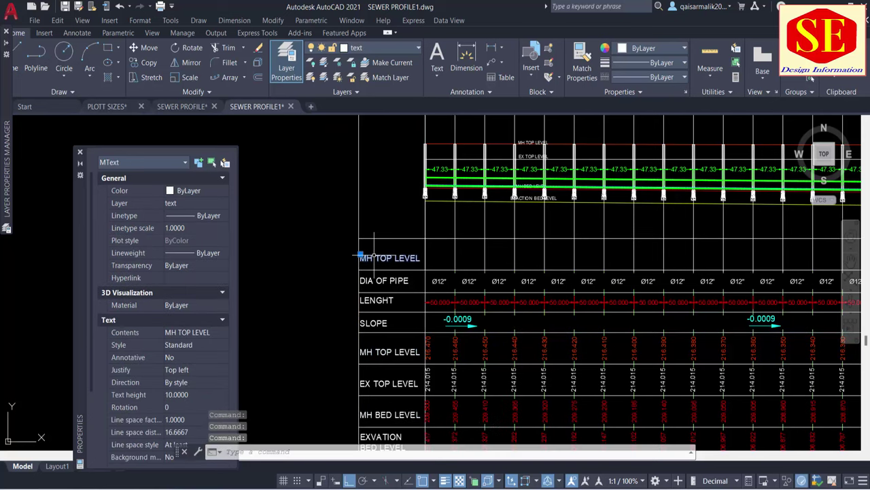
pyautogui.doubleClick(373, 257)
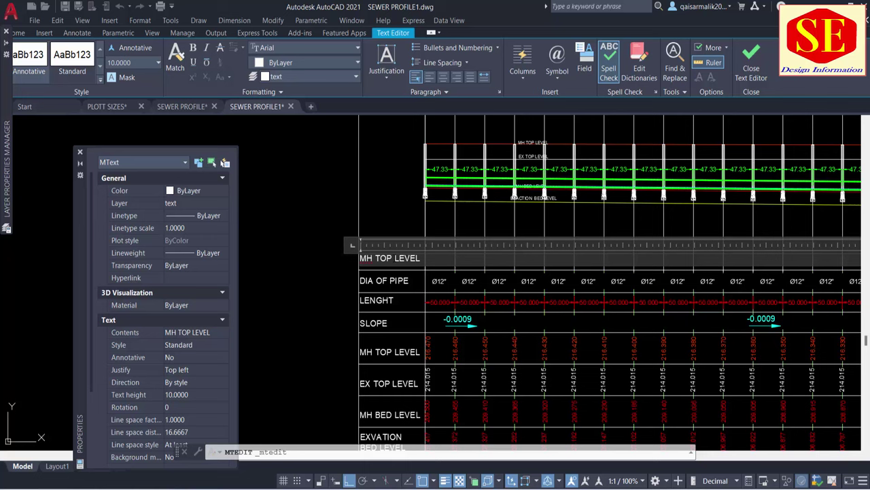
pyautogui.write('PIP')
pyautogui.click(357, 261)
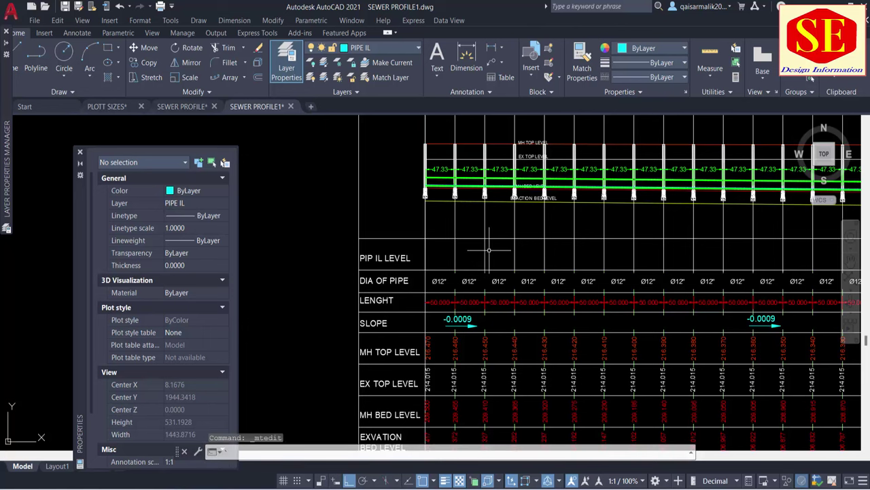
pyautogui.scroll(5, 480, 185)
pyautogui.scroll(3, 467, 175)
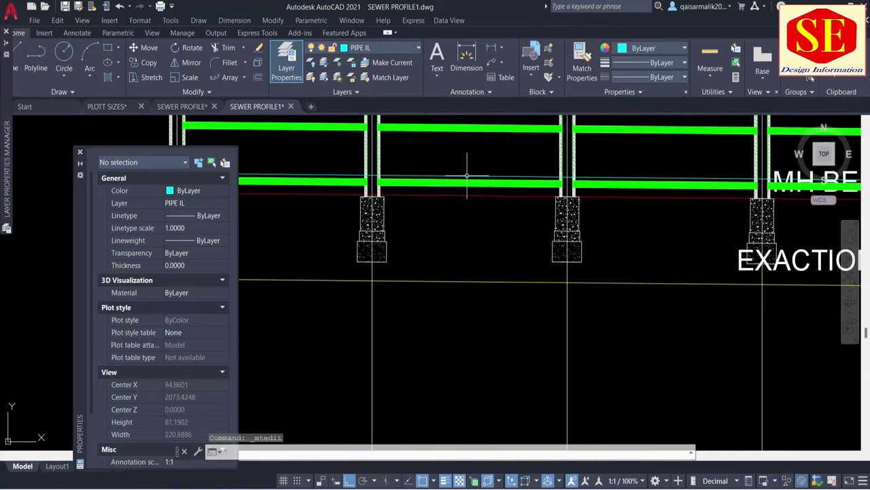
# Step: Check the pipe line and bring the profile table below it into view
pyautogui.press('Escape')
pyautogui.click(467, 176)
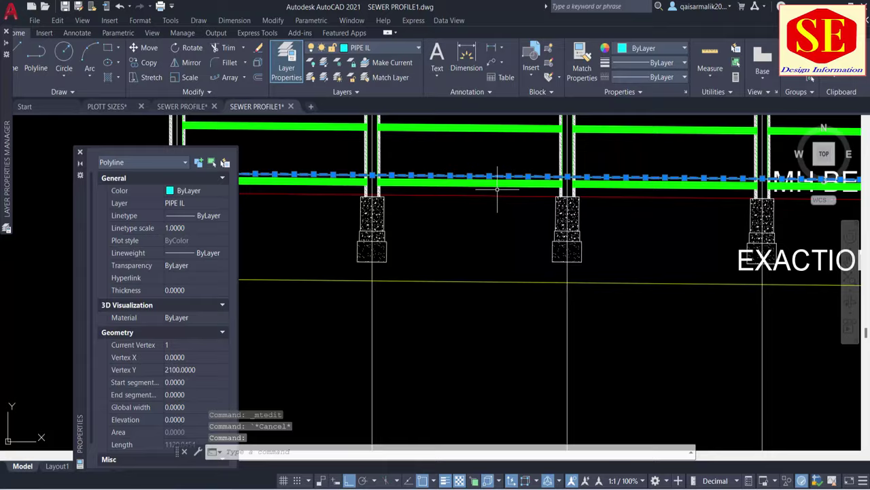
pyautogui.scroll(-4, 497, 189)
pyautogui.moveTo(509, 291); pyautogui.dragTo(501, 219, button='middle')
pyautogui.scroll(-4, 501, 220)
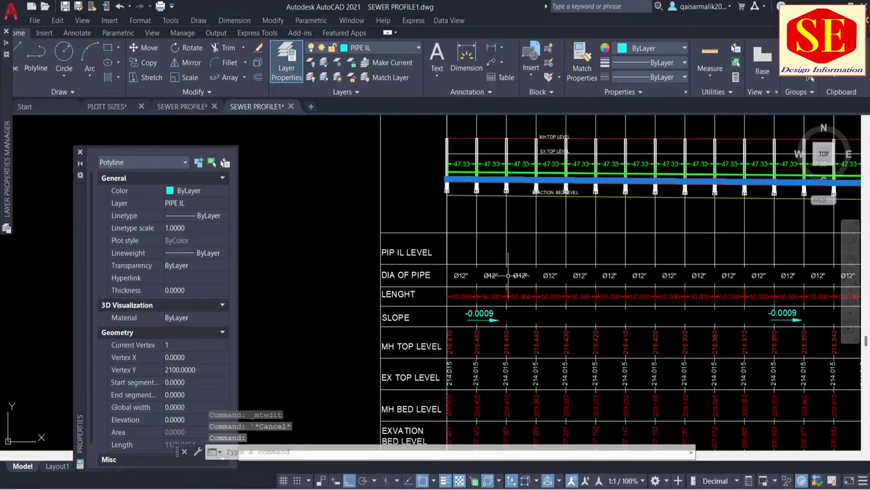
pyautogui.press('Escape')
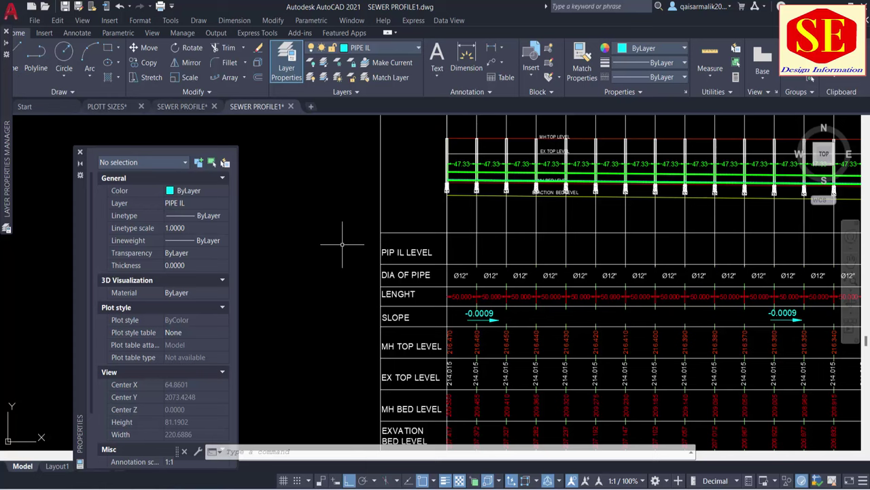
# Step: Run PE on the invert polyline with base points in the PIP IL LEVEL row
pyautogui.write('pe')
pyautogui.press('Return')
pyautogui.scroll(5, 468, 184)
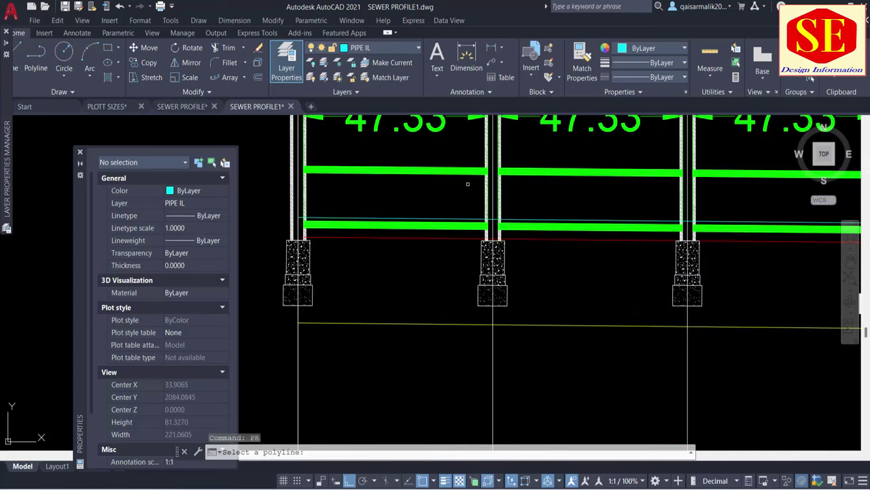
pyautogui.scroll(4, 468, 183)
pyautogui.click(458, 241)
pyautogui.scroll(-15, 489, 180)
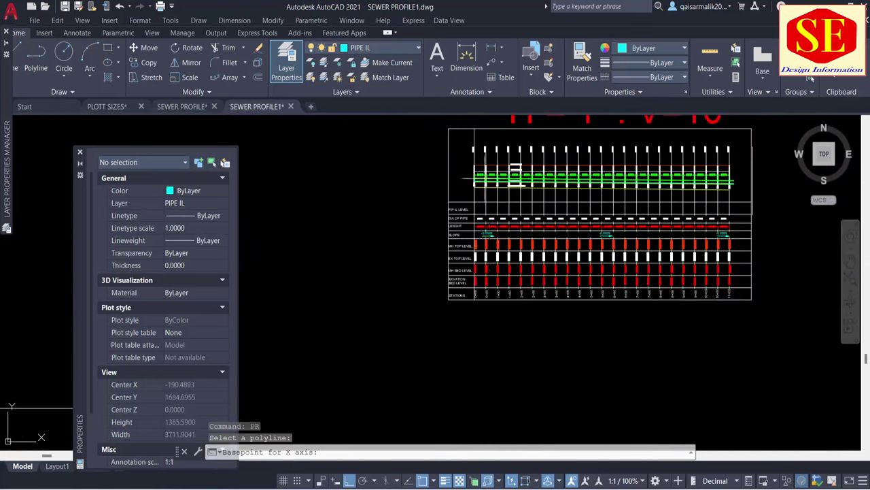
pyautogui.click(478, 364)
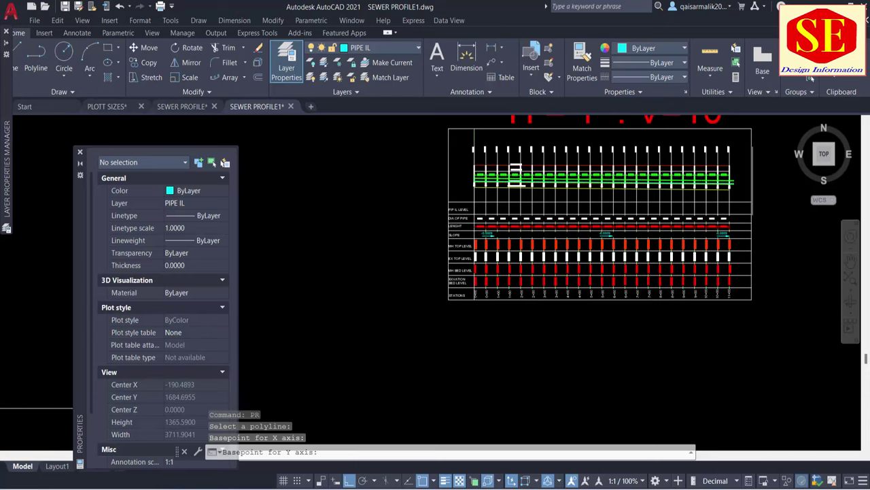
pyautogui.scroll(8, 480, 221)
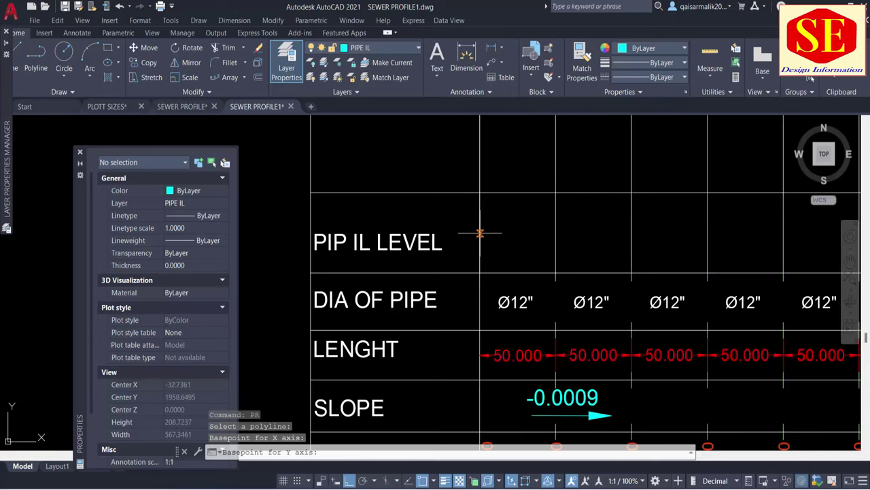
pyautogui.click(480, 233)
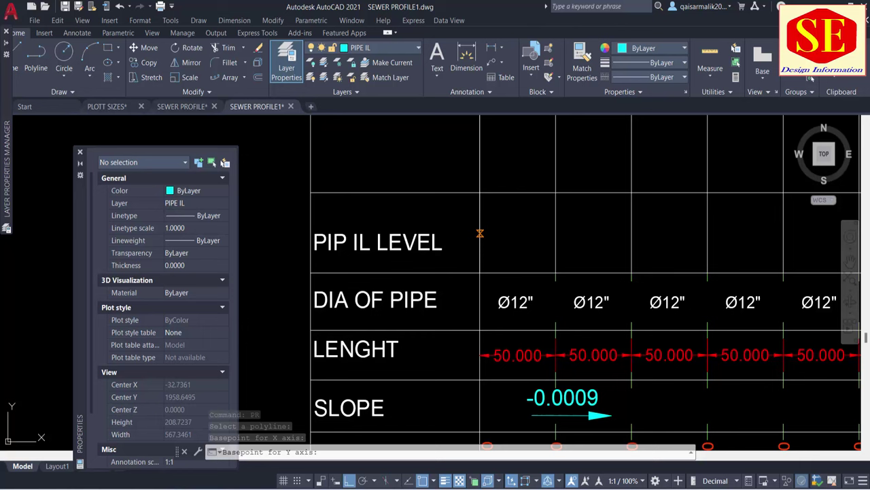
pyautogui.press('Escape')
pyautogui.scroll(5, 528, 242)
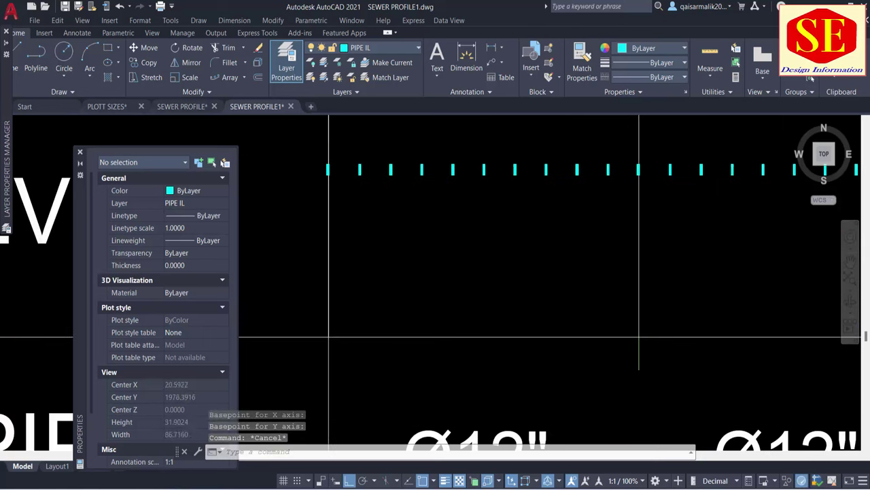
pyautogui.scroll(-5, 494, 186)
# Step: Select all the new invert labels with Select Similar
pyautogui.click(490, 185)
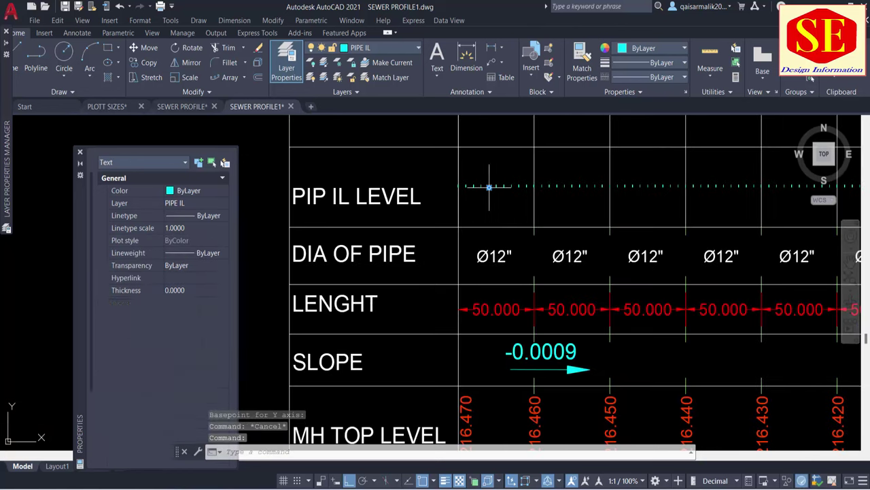
pyautogui.rightClick(489, 185)
pyautogui.click(541, 384)
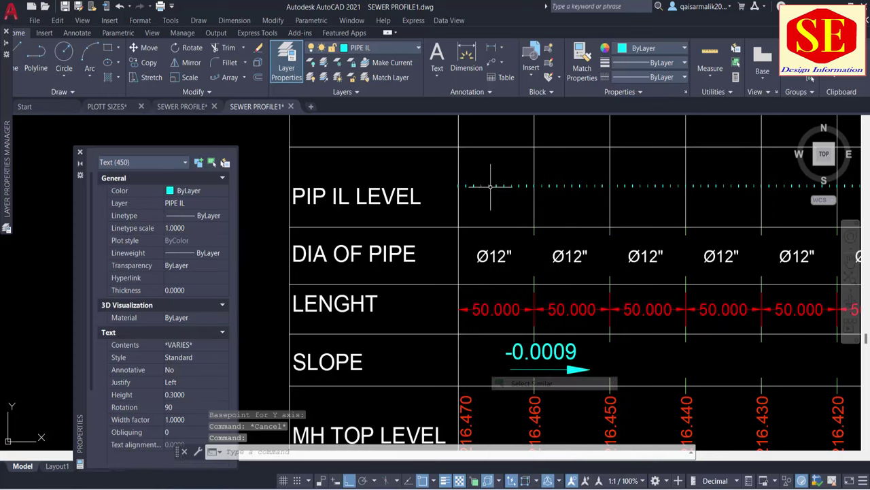
pyautogui.scroll(-5, 518, 250)
pyautogui.scroll(5, 518, 251)
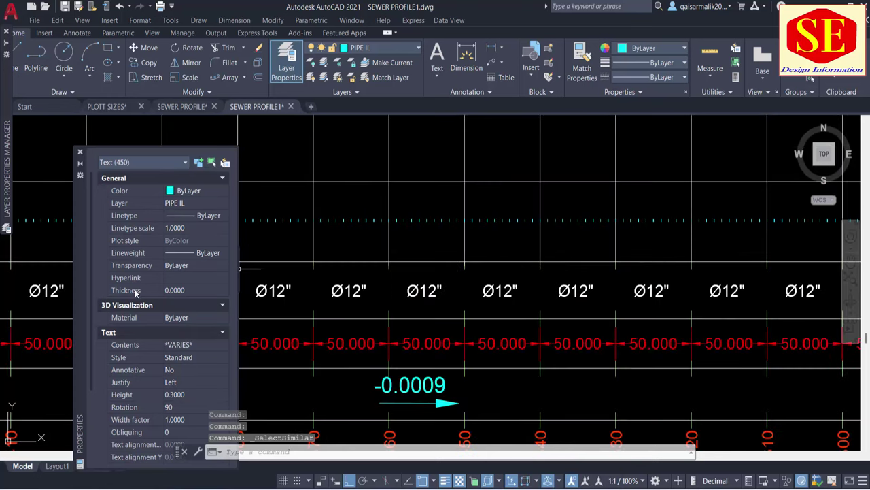
# Step: Set the labels' text height to 2.5 after trying 7.5, 5 and 2
pyautogui.click(198, 396)
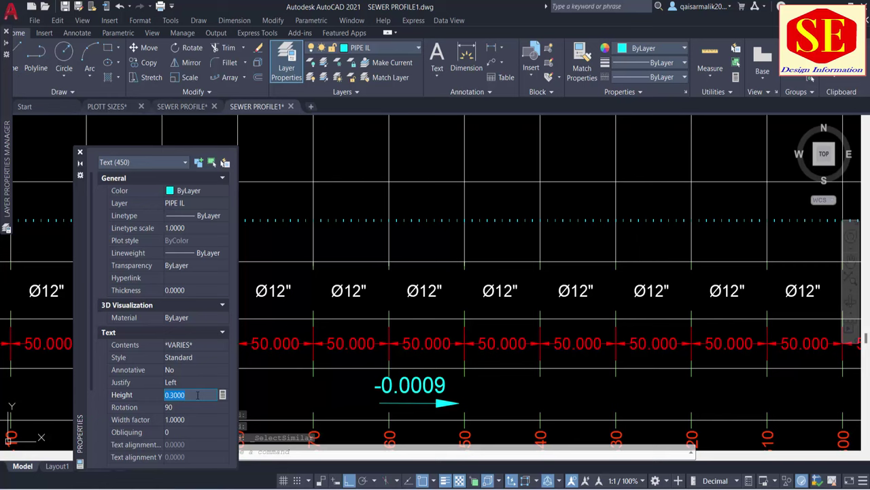
pyautogui.write('7.5')
pyautogui.press('Tab')
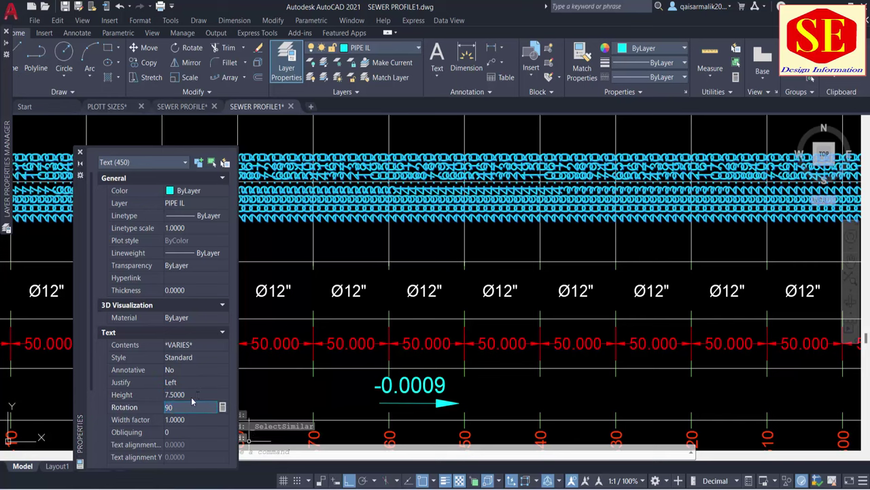
pyautogui.click(192, 395)
pyautogui.write('5.0000')
pyautogui.press('Tab')
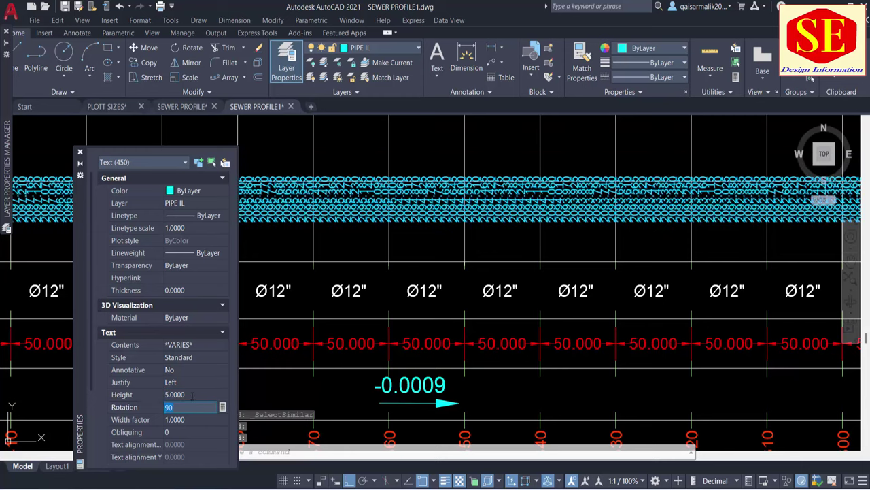
pyautogui.click(193, 395)
pyautogui.write('2.0000')
pyautogui.press('Tab')
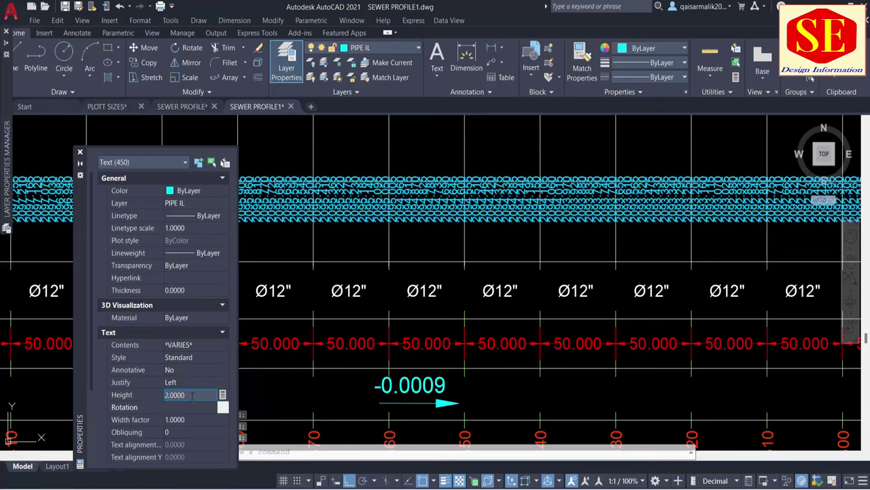
pyautogui.click(194, 395)
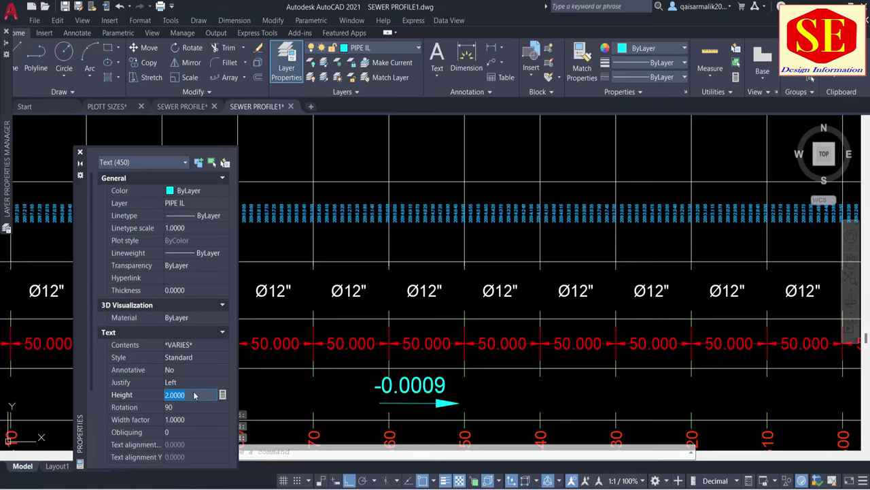
pyautogui.write('2.5')
pyautogui.press('Tab')
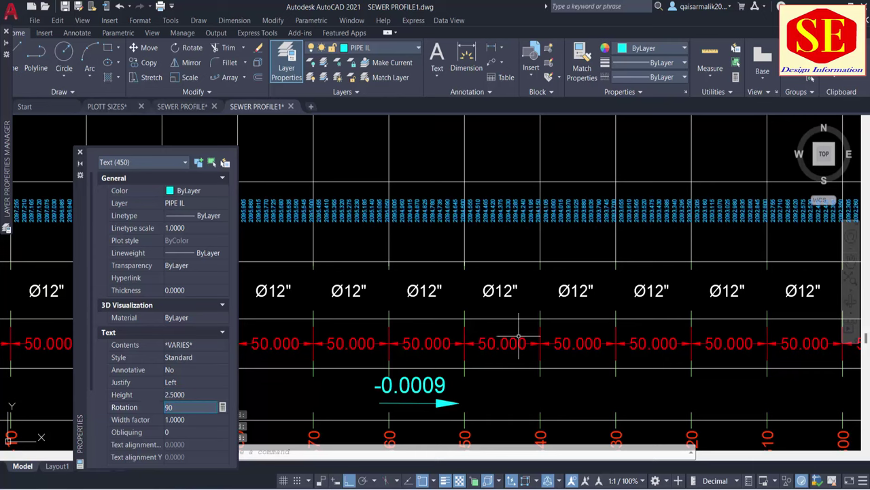
pyautogui.moveTo(518, 336)
pyautogui.mouseDown(button='middle')
pyautogui.moveTo(583, 359)
pyautogui.moveTo(593, 251)
pyautogui.mouseUp(button='middle')
pyautogui.press('Escape')
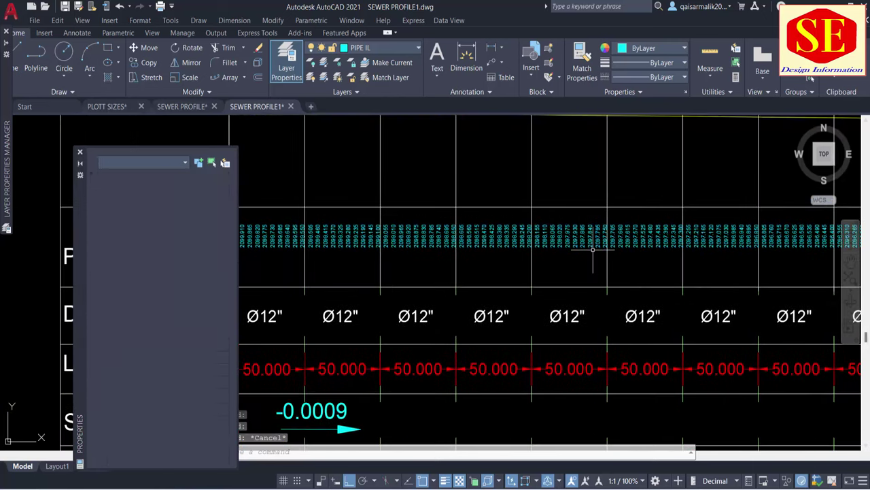
pyautogui.moveTo(257, 256); pyautogui.dragTo(606, 260, button='middle')
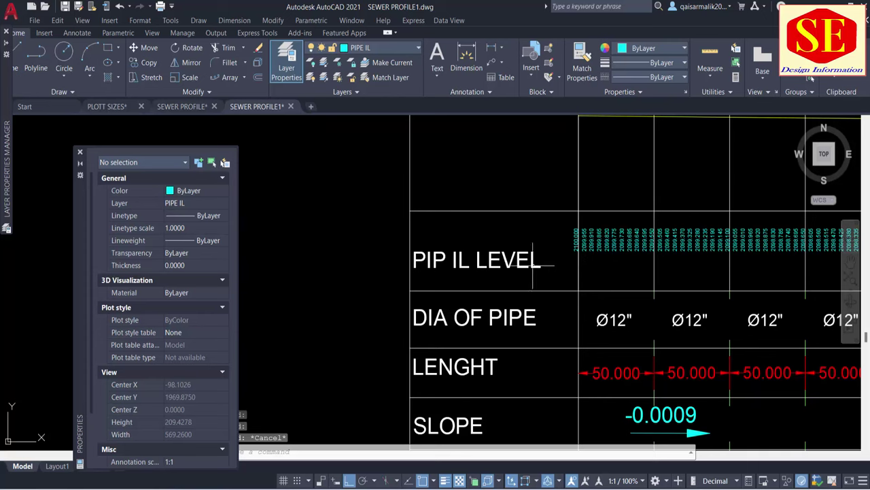
pyautogui.scroll(3, 533, 266)
pyautogui.scroll(-5, 350, 227)
pyautogui.moveTo(596, 232); pyautogui.dragTo(597, 59, button='middle')
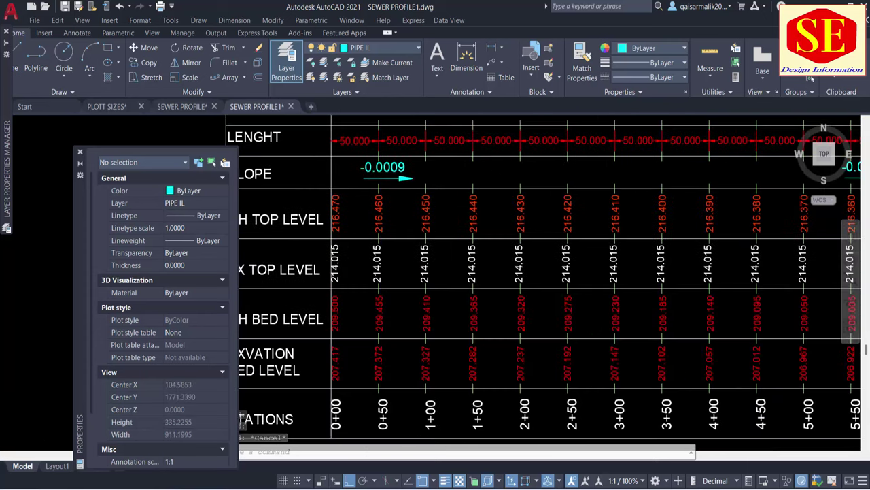
pyautogui.scroll(-5, 522, 204)
pyautogui.click(788, 250)
pyautogui.click(365, 378)
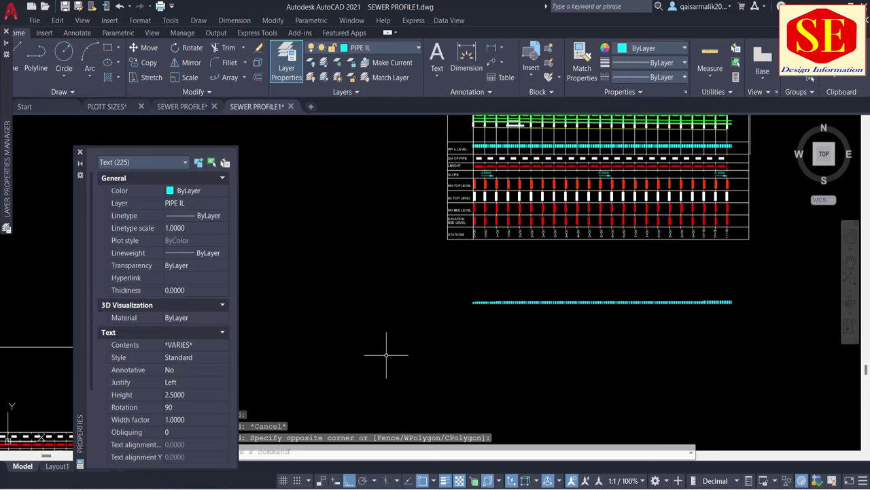
pyautogui.write('e')
pyautogui.press('Return')
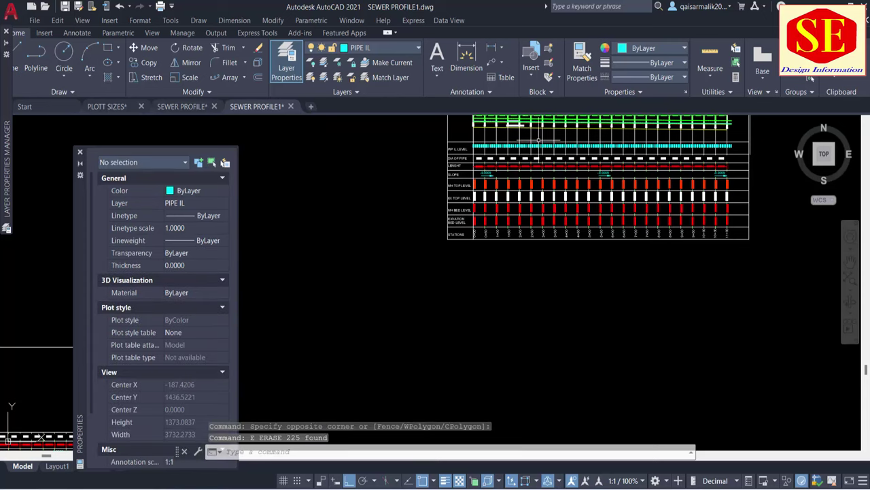
pyautogui.press('Escape')
pyautogui.write('u')
pyautogui.press('Return')
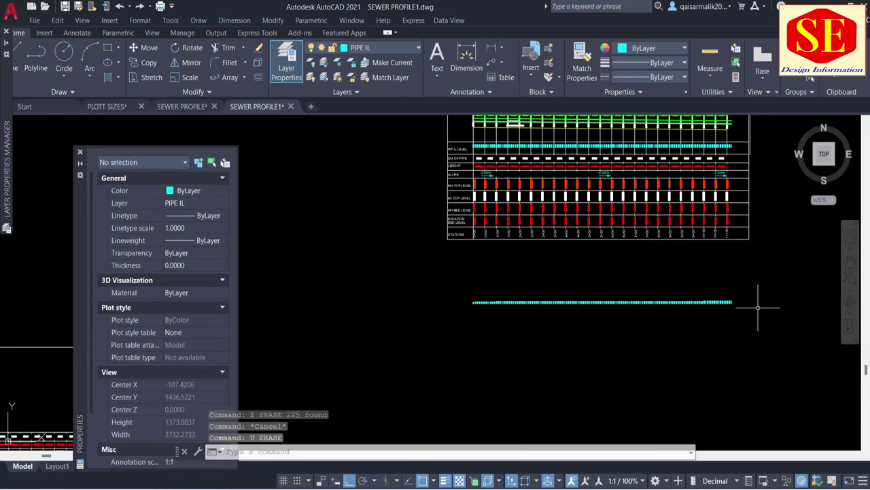
pyautogui.write('o')
pyautogui.press('Return')
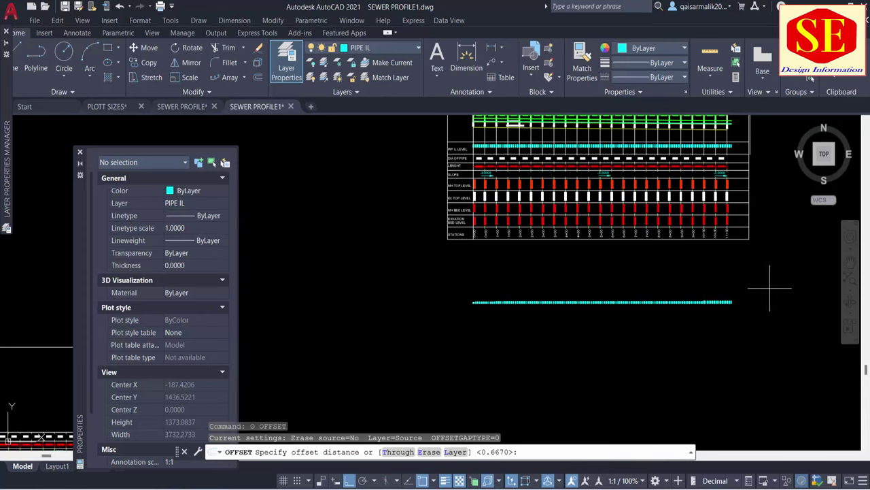
pyautogui.press('Escape')
pyautogui.press('Return')
pyautogui.click(771, 288)
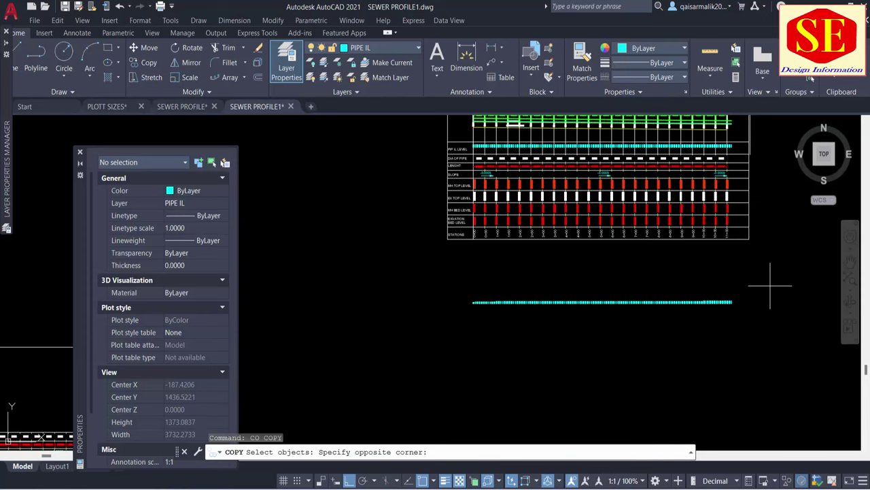
pyautogui.click(426, 377)
pyautogui.scroll(5, 477, 294)
pyautogui.press('Return')
pyautogui.click(460, 338)
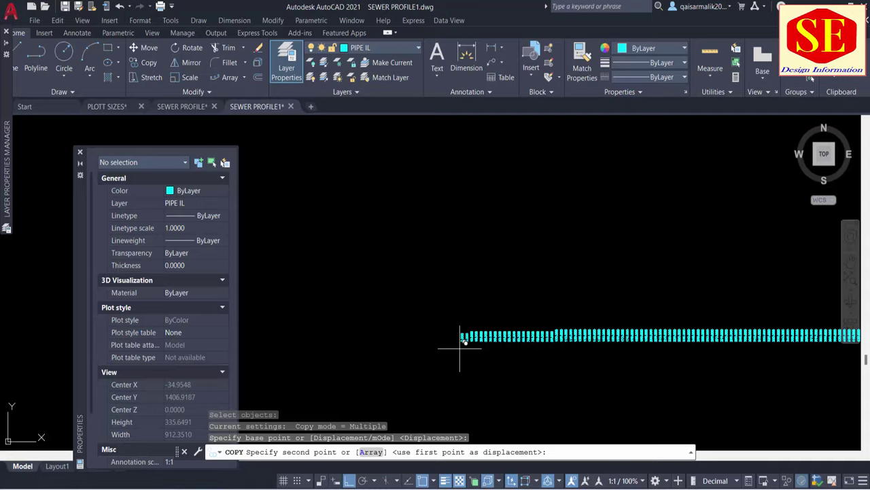
pyautogui.moveTo(517, 115); pyautogui.dragTo(518, 291, button='middle')
pyautogui.scroll(4, 518, 291)
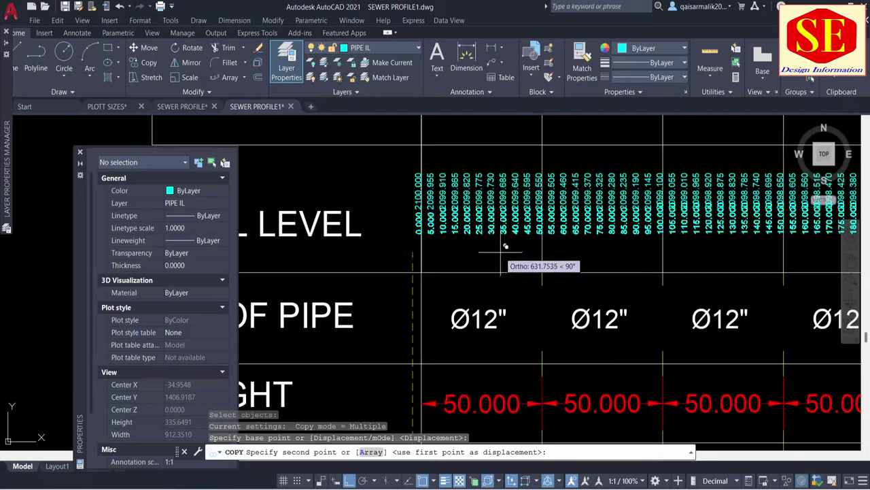
pyautogui.click(497, 271)
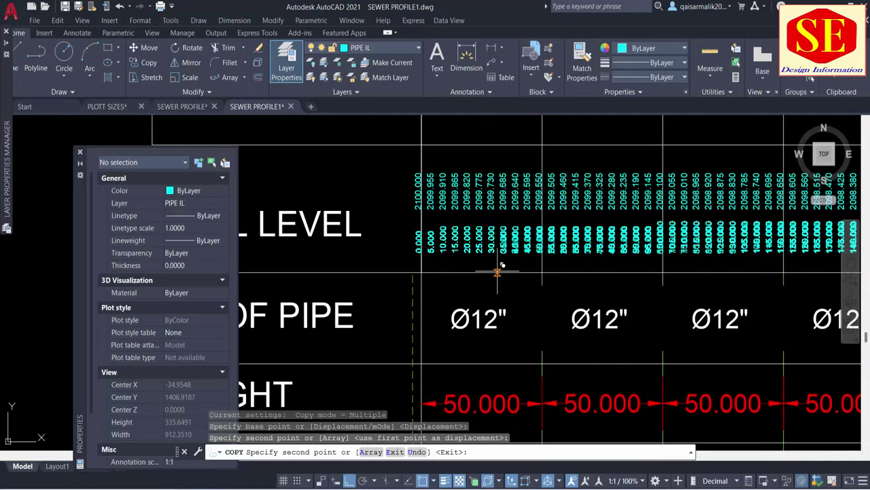
pyautogui.press('Escape')
pyautogui.write('u')
pyautogui.press('Return')
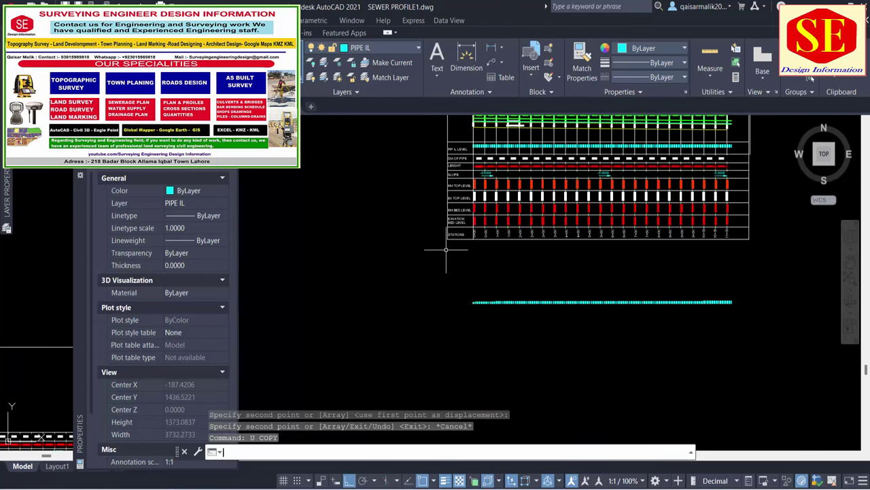
pyautogui.write('m')
pyautogui.press('Return')
pyautogui.click(807, 257)
pyautogui.click(449, 352)
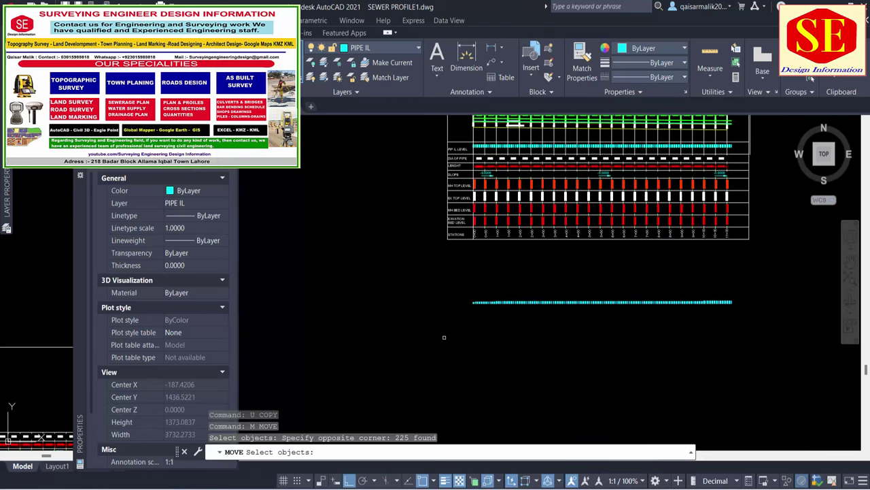
pyautogui.scroll(5, 473, 301)
pyautogui.press('Return')
pyautogui.scroll(3, 490, 325)
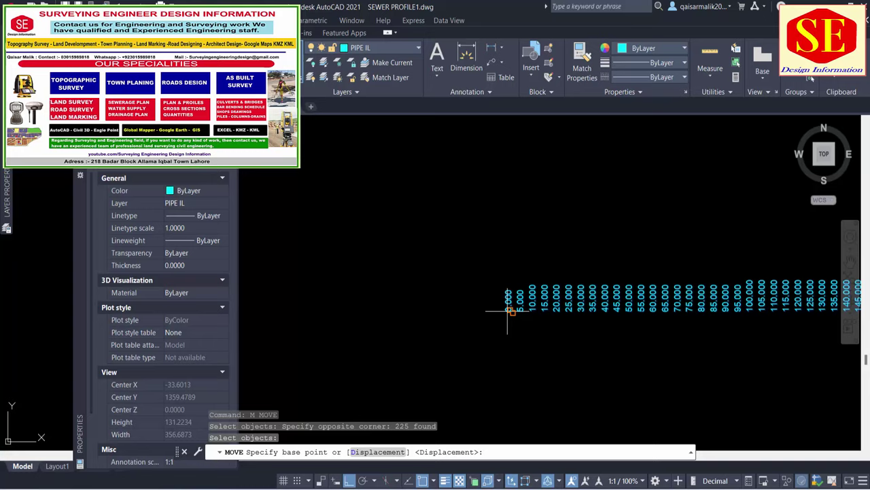
pyautogui.click(507, 311)
pyautogui.scroll(-5, 579, 365)
pyautogui.scroll(3, 596, 245)
pyautogui.scroll(3, 596, 245)
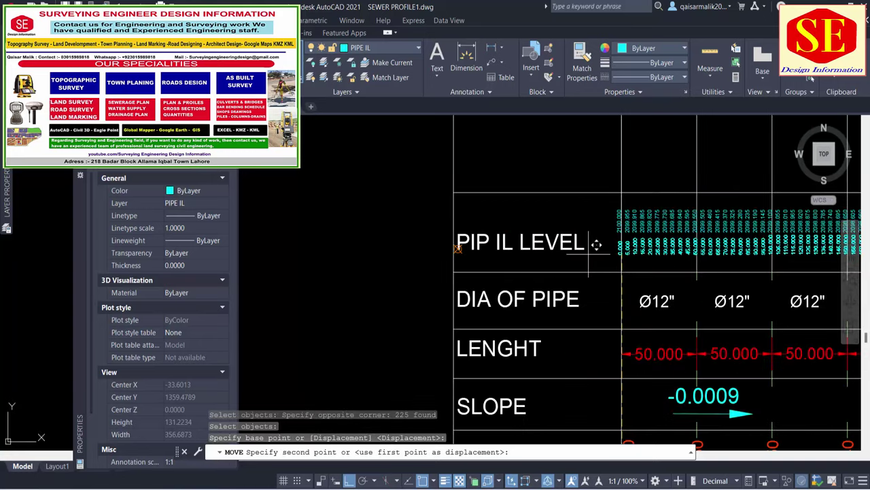
pyautogui.press('F3')
pyautogui.scroll(5, 619, 260)
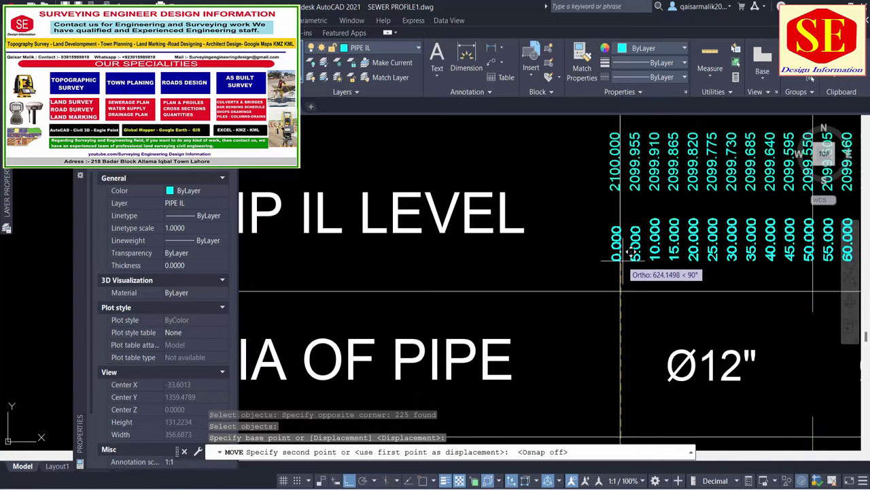
pyautogui.press('Escape')
pyautogui.scroll(-5, 615, 262)
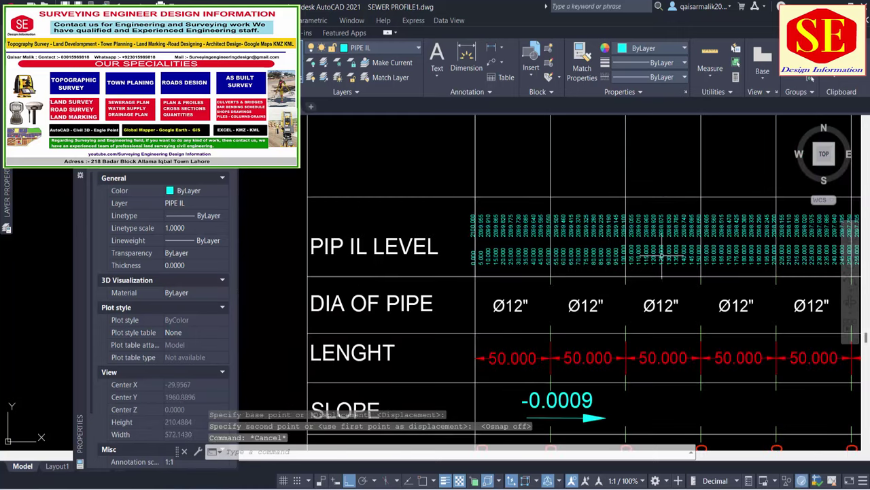
pyautogui.moveTo(662, 254); pyautogui.dragTo(533, 258, button='middle')
pyautogui.scroll(-2, 679, 260)
pyautogui.scroll(-2, 652, 244)
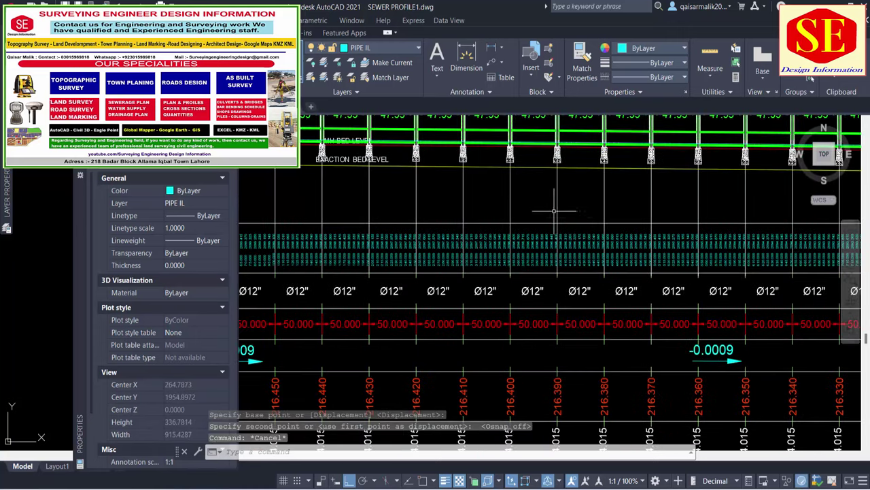
pyautogui.scroll(2, 554, 211)
pyautogui.moveTo(452, 232); pyautogui.dragTo(478, 235, button='middle')
pyautogui.scroll(-2, 393, 260)
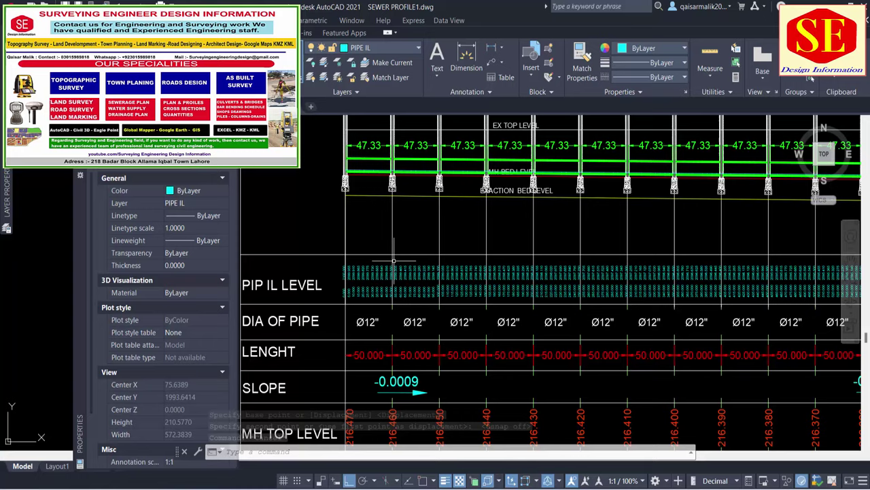
pyautogui.moveTo(741, 353); pyautogui.dragTo(540, 233, button='middle')
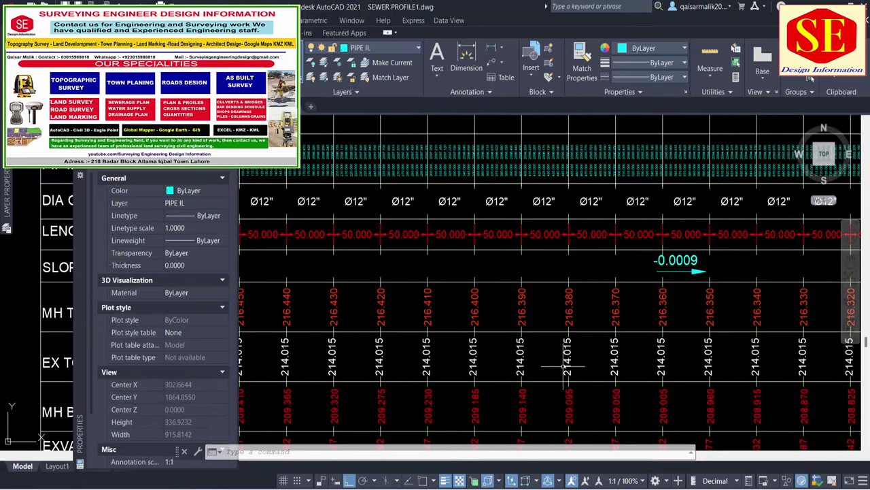
pyautogui.scroll(4, 550, 146)
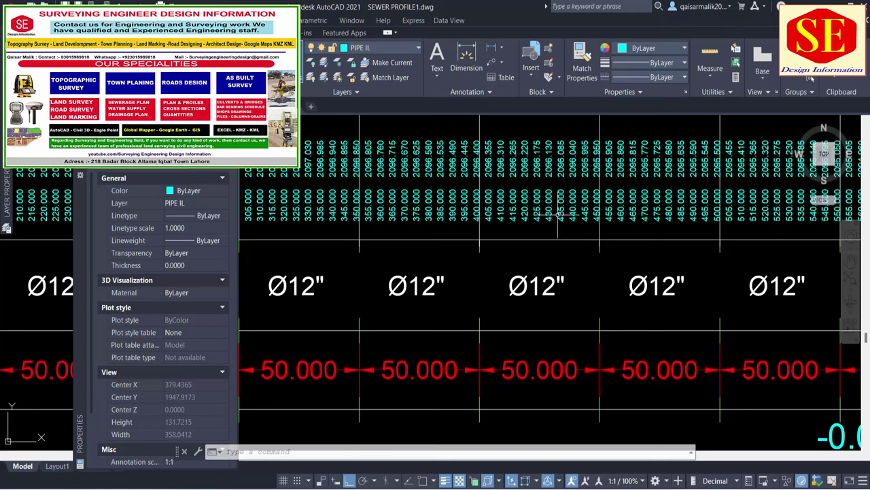
pyautogui.scroll(4, 654, 204)
pyautogui.scroll(-8, 513, 211)
pyautogui.moveTo(520, 298); pyautogui.dragTo(553, 168, button='middle')
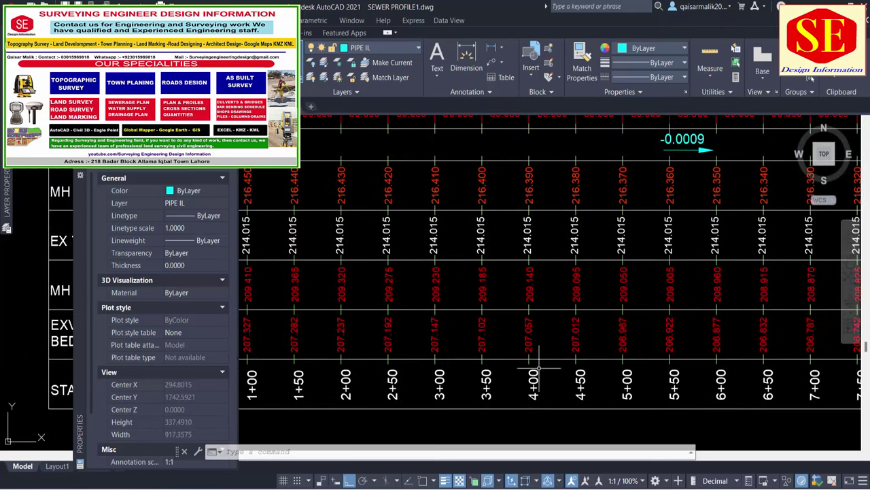
pyautogui.moveTo(549, 233); pyautogui.dragTo(658, 435, button='middle')
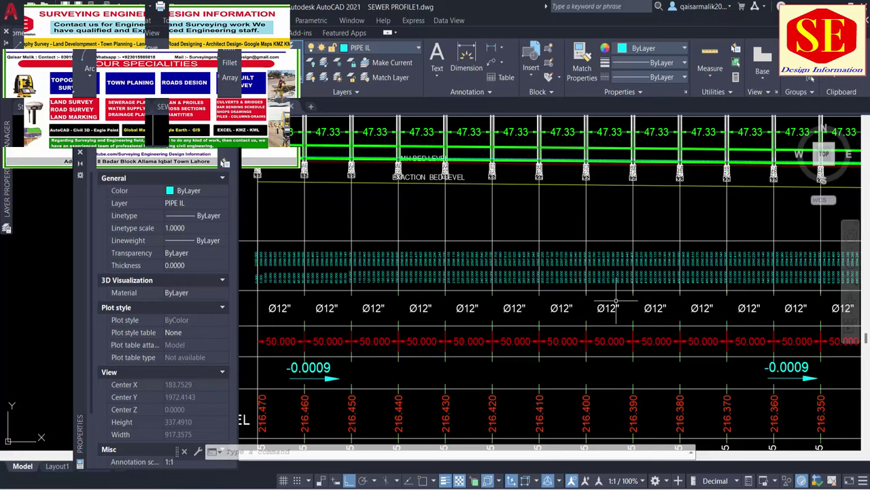
# Step: Read the coordinates of the top of MH #01 with ID
pyautogui.scroll(-3, 499, 291)
pyautogui.scroll(4, 313, 240)
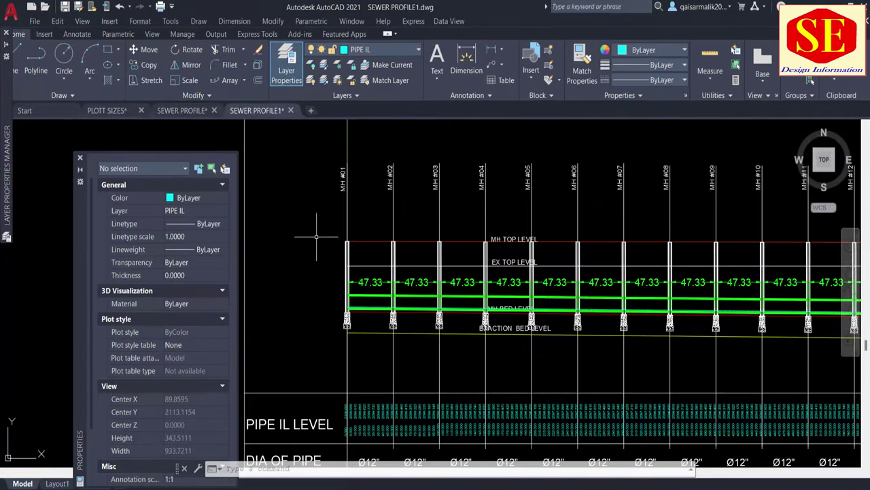
pyautogui.scroll(2, 322, 239)
pyautogui.moveTo(322, 239); pyautogui.dragTo(446, 200, button='middle')
pyautogui.write('pl')
pyautogui.press('Return')
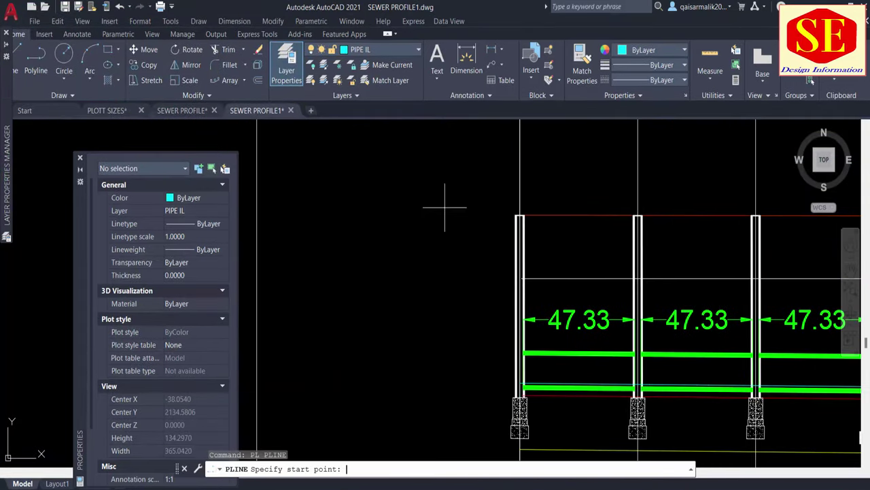
pyautogui.scroll(2, 505, 204)
pyautogui.press('Escape')
pyautogui.write('id')
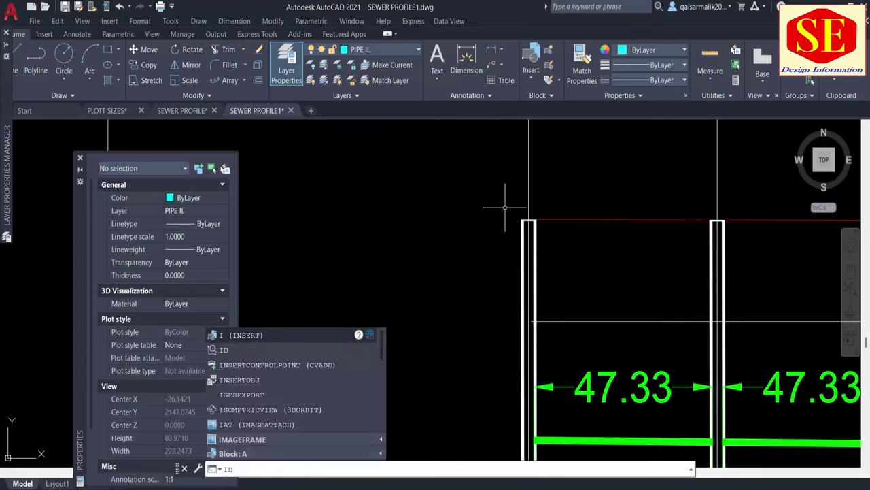
pyautogui.press('Return')
pyautogui.scroll(2, 532, 216)
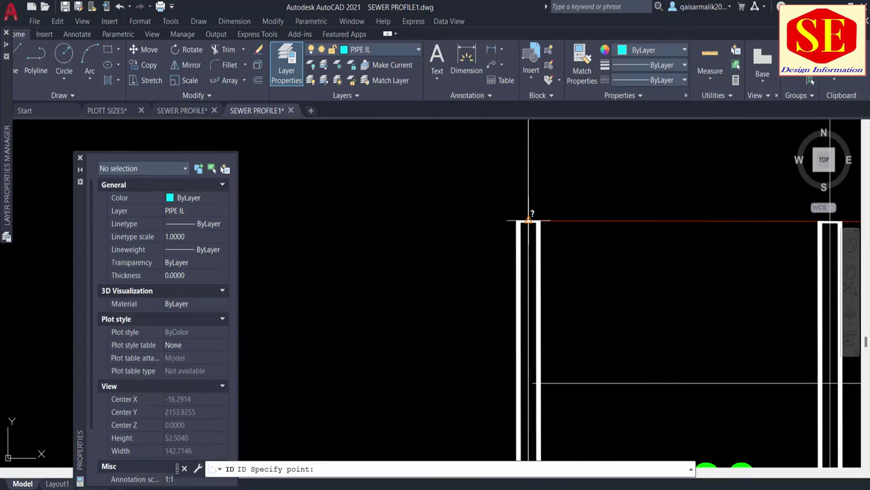
pyautogui.click(528, 221)
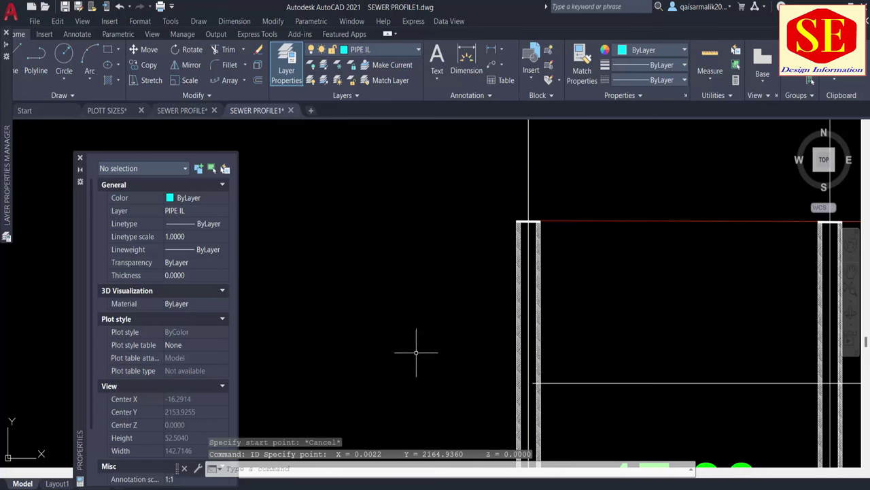
# Step: Draw a short horizontal polyline tick at level 2160 ending just left of MH #01
pyautogui.write('pl')
pyautogui.press('Return')
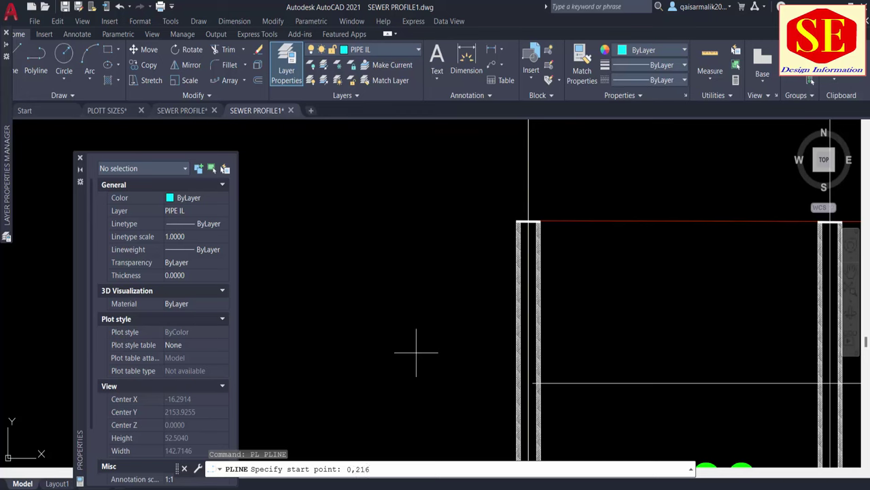
pyautogui.press('Return')
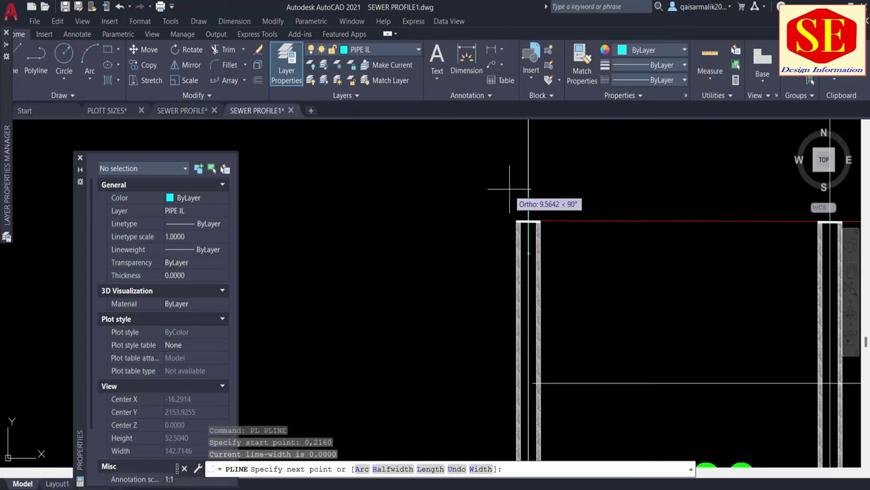
pyautogui.scroll(-3, 360, 257)
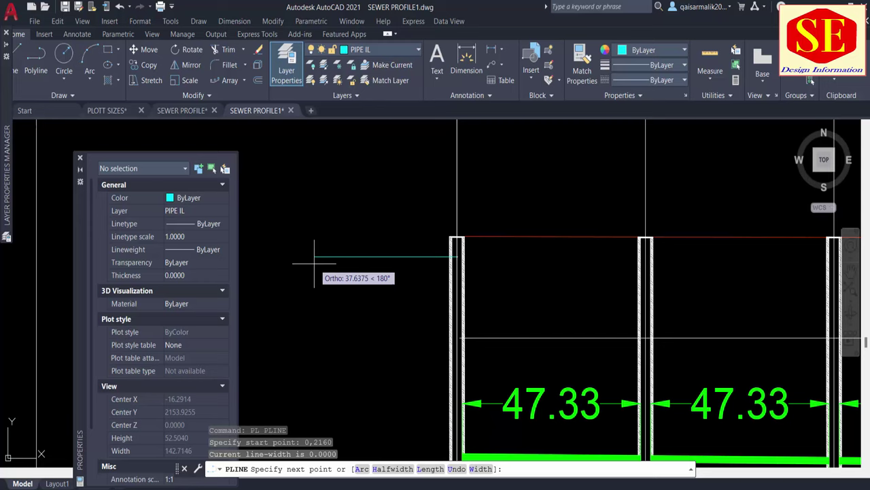
pyautogui.scroll(-4, 306, 261)
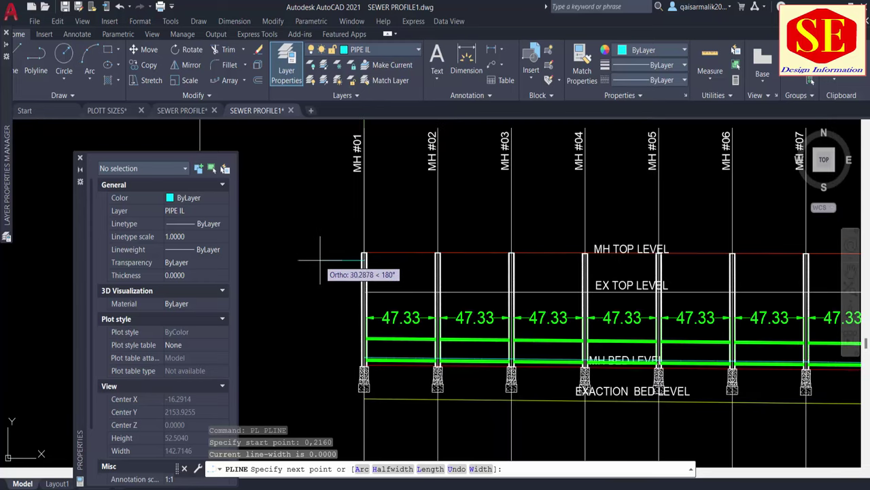
pyautogui.click(322, 260)
pyautogui.press('Escape')
pyautogui.scroll(4, 345, 257)
# Step: Offset the first level tick down by 10 to create three new cyan ticks below it
pyautogui.moveTo(355, 254); pyautogui.dragTo(365, 218, button='middle')
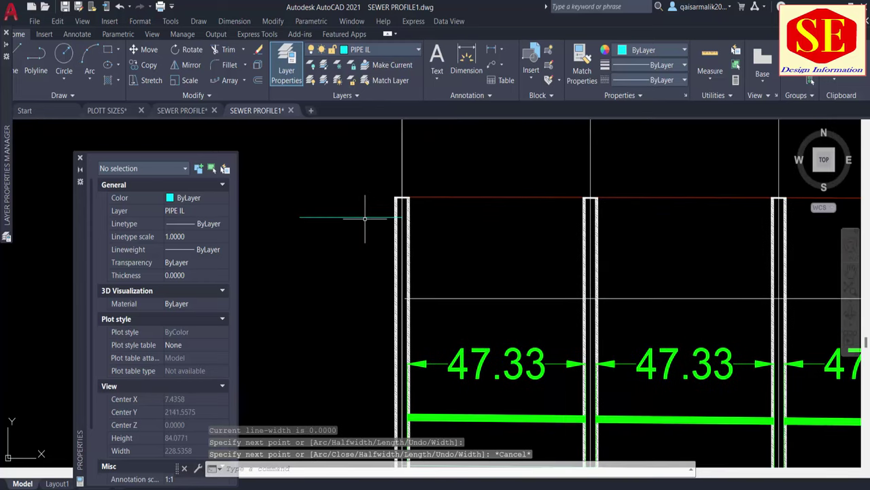
pyautogui.write('o')
pyautogui.press('Return')
pyautogui.write('10')
pyautogui.press('Return')
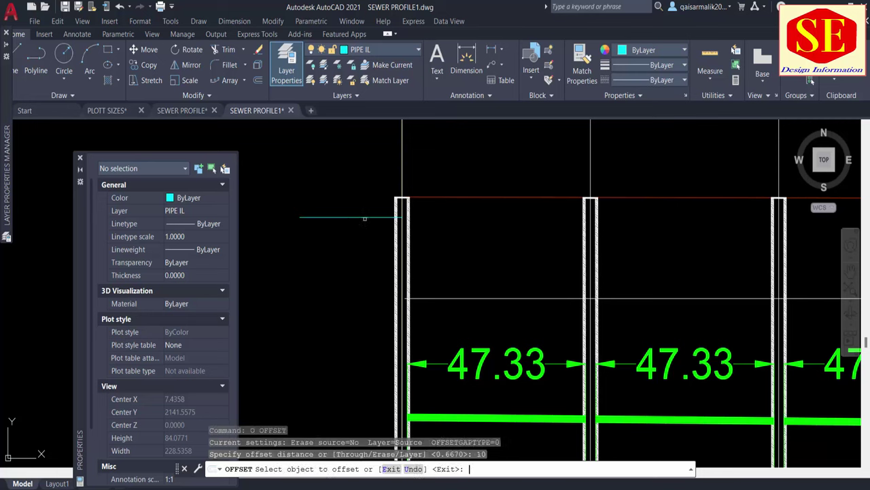
pyautogui.click(361, 218)
pyautogui.click(356, 277)
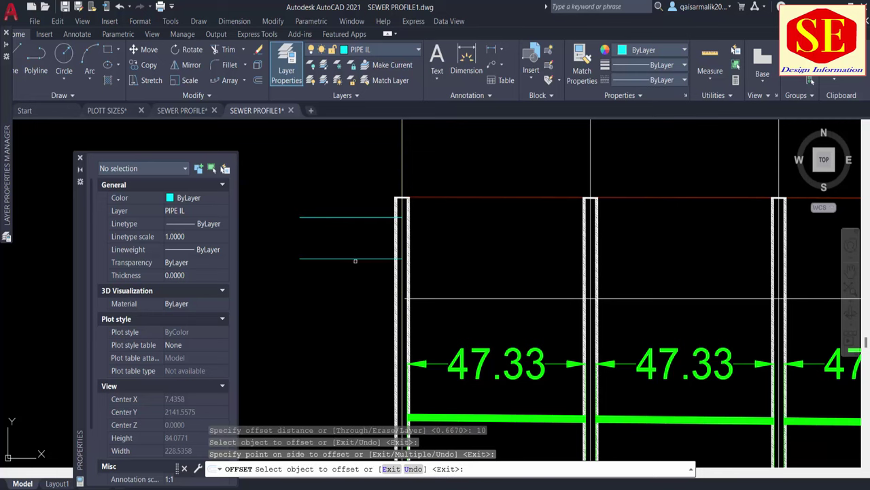
pyautogui.click(355, 260)
pyautogui.click(351, 310)
pyautogui.click(355, 299)
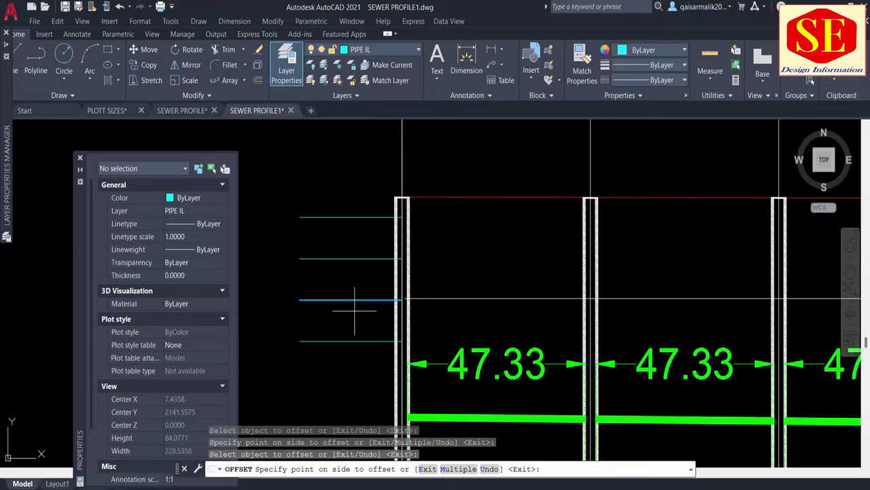
pyautogui.click(354, 311)
# Step: Keep offsetting the lowest tick by 10, adding six more ticks down the scale
pyautogui.moveTo(354, 311); pyautogui.dragTo(368, 204, button='middle')
pyautogui.click(360, 234)
pyautogui.click(366, 285)
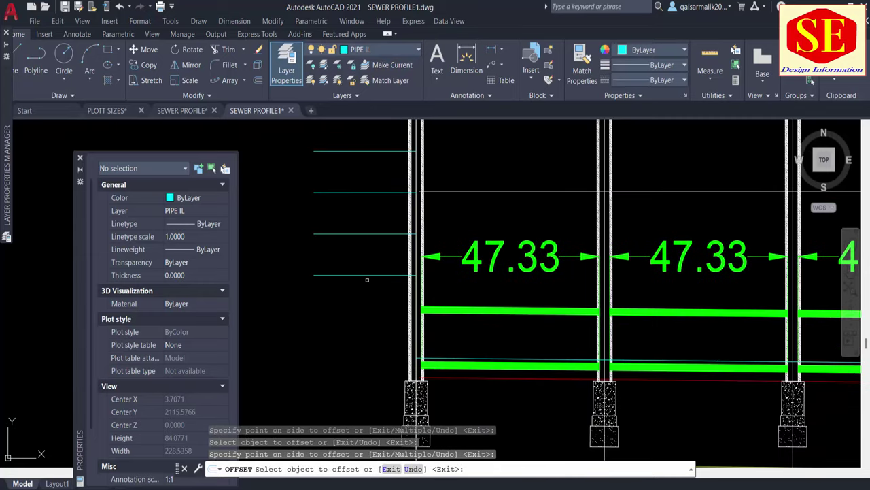
pyautogui.click(368, 276)
pyautogui.click(368, 316)
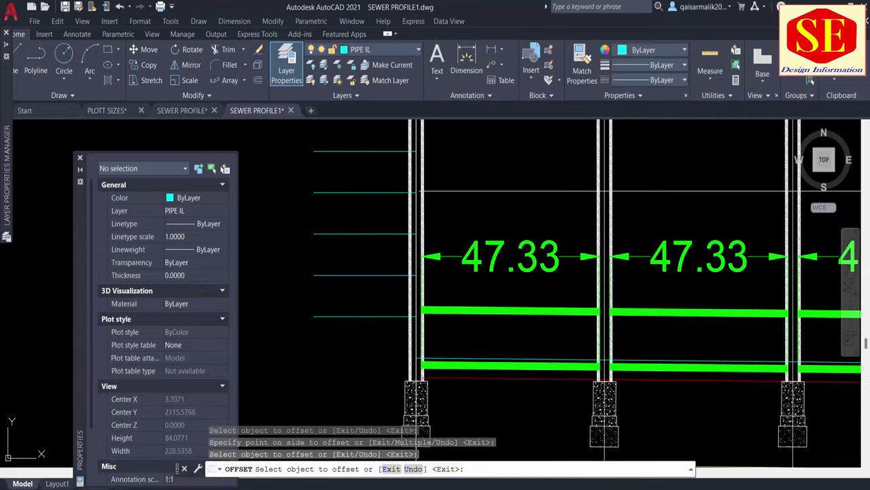
pyautogui.moveTo(363, 319); pyautogui.dragTo(369, 213, button='middle')
pyautogui.click(362, 254)
pyautogui.click(361, 296)
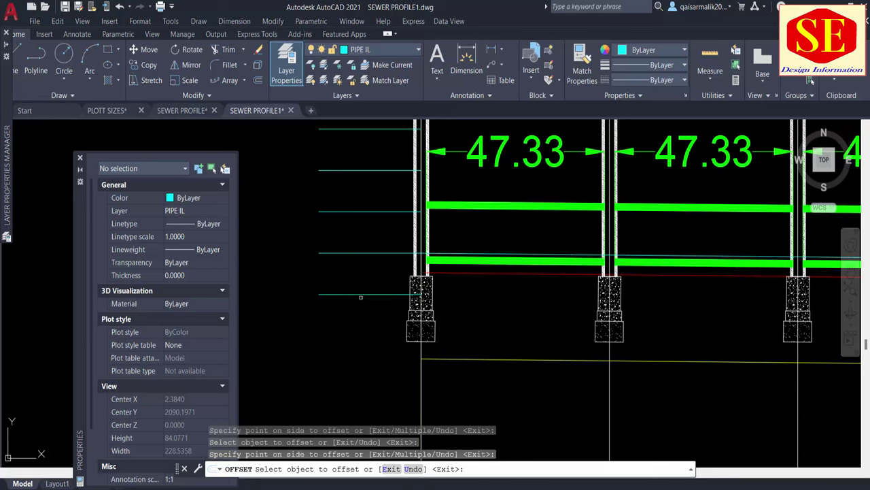
pyautogui.click(362, 294)
pyautogui.click(362, 336)
pyautogui.click(362, 336)
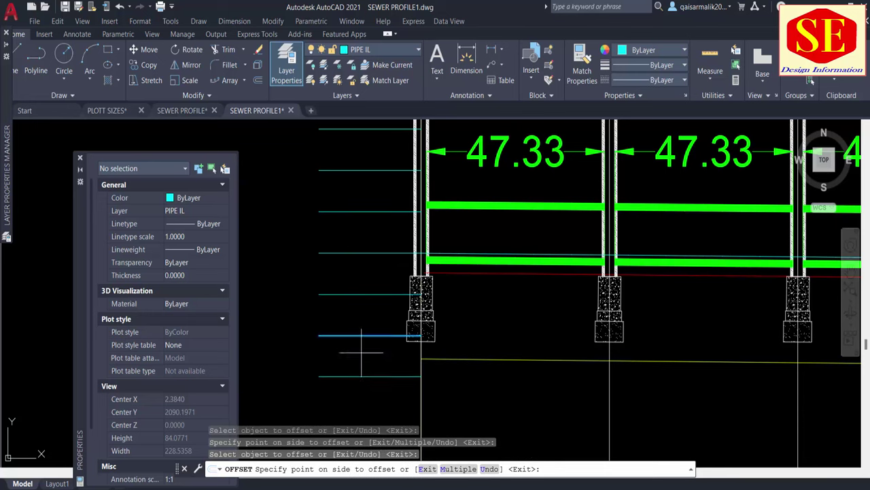
pyautogui.click(362, 377)
pyautogui.scroll(-4, 363, 281)
pyautogui.click(366, 276)
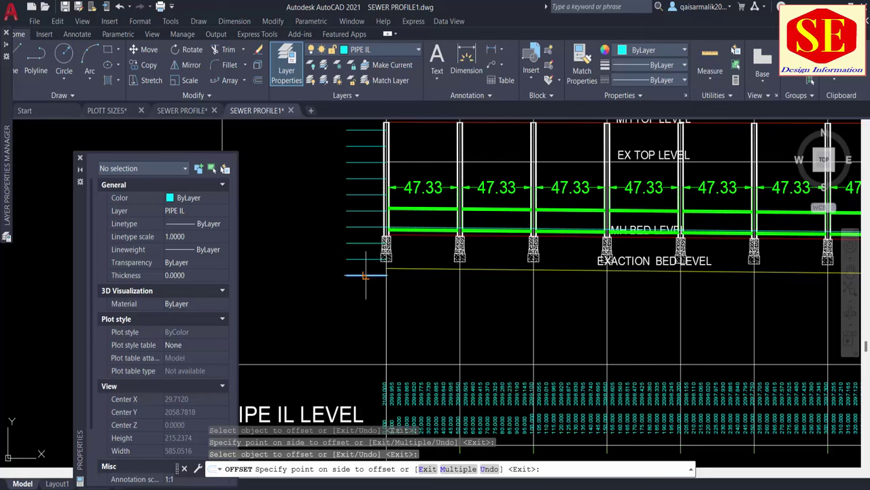
pyautogui.click(361, 327)
pyautogui.moveTo(359, 187); pyautogui.dragTo(359, 296, button='middle')
# Step: Copy three tick lines upward to extend the level scale above the existing ticks
pyautogui.press('Escape')
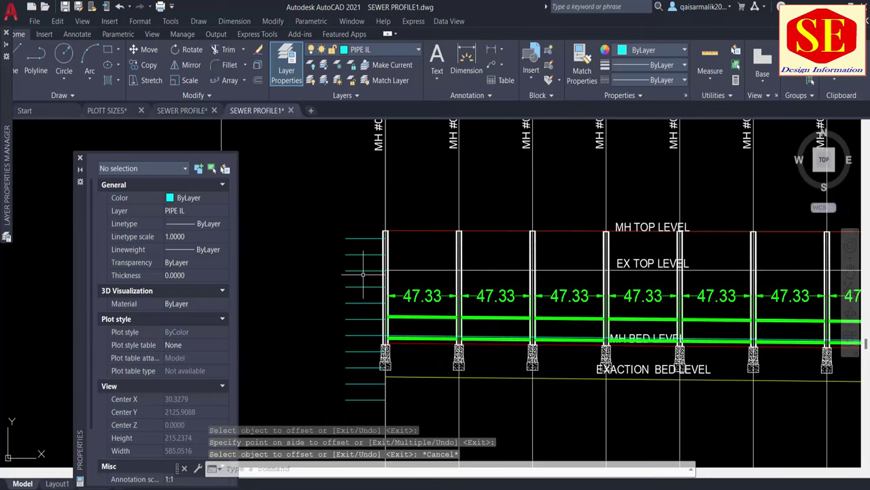
pyautogui.write('co')
pyautogui.press('Return')
pyautogui.click(378, 234)
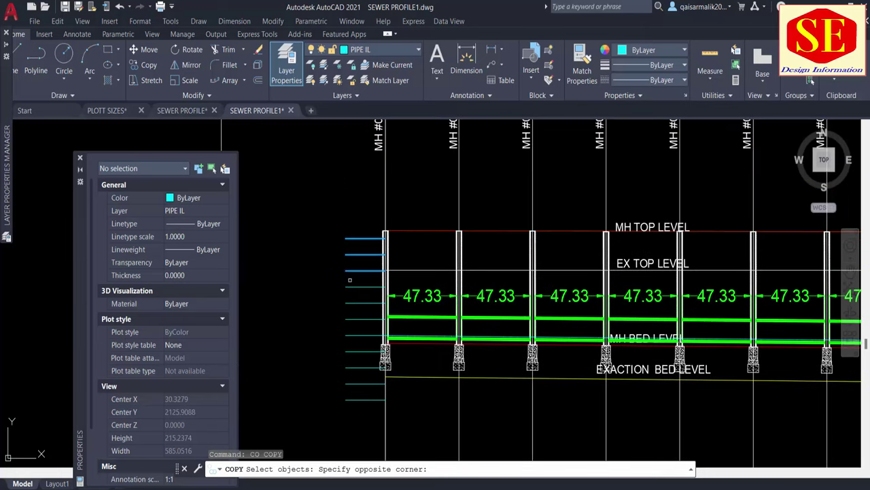
pyautogui.click(334, 277)
pyautogui.press('Return')
pyautogui.scroll(4, 383, 284)
pyautogui.click(387, 243)
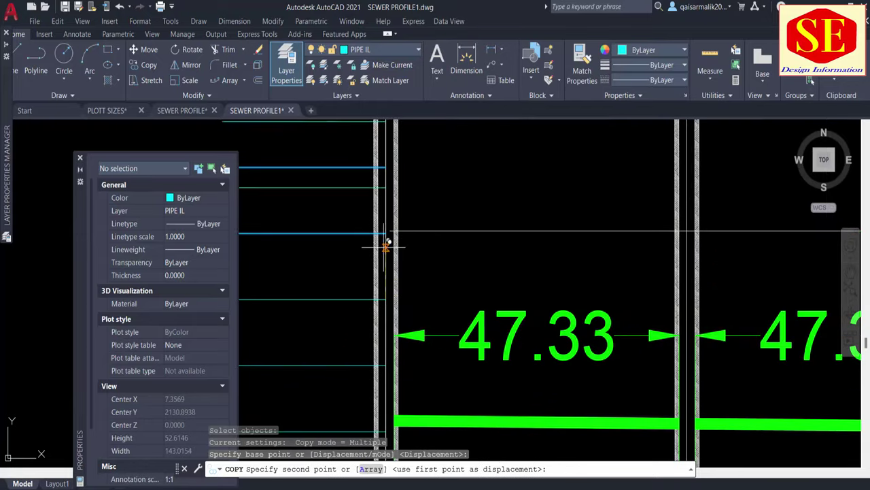
pyautogui.moveTo(387, 243); pyautogui.dragTo(398, 326, button='middle')
pyautogui.click(399, 217)
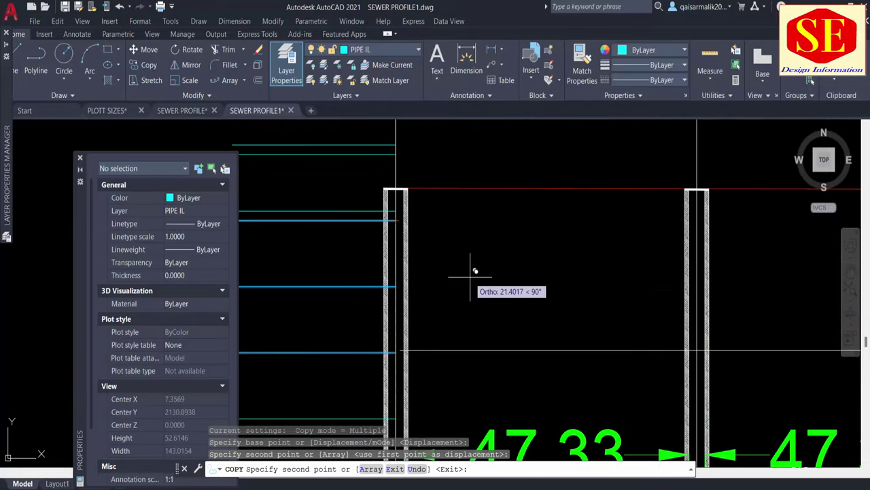
pyautogui.scroll(-3, 472, 272)
pyautogui.press('Escape')
pyautogui.scroll(-1, 395, 231)
# Step: Select all 14 cyan tick lines for a move, then cancel it
pyautogui.write('m')
pyautogui.press('Return')
pyautogui.scroll(-3, 395, 232)
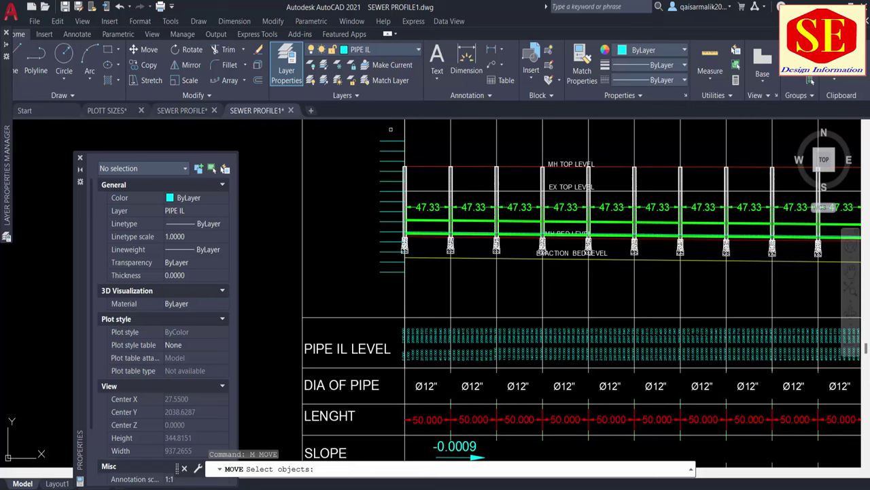
pyautogui.click(410, 126)
pyautogui.click(372, 264)
pyautogui.scroll(2, 372, 264)
pyautogui.press('Return')
pyautogui.click(356, 234)
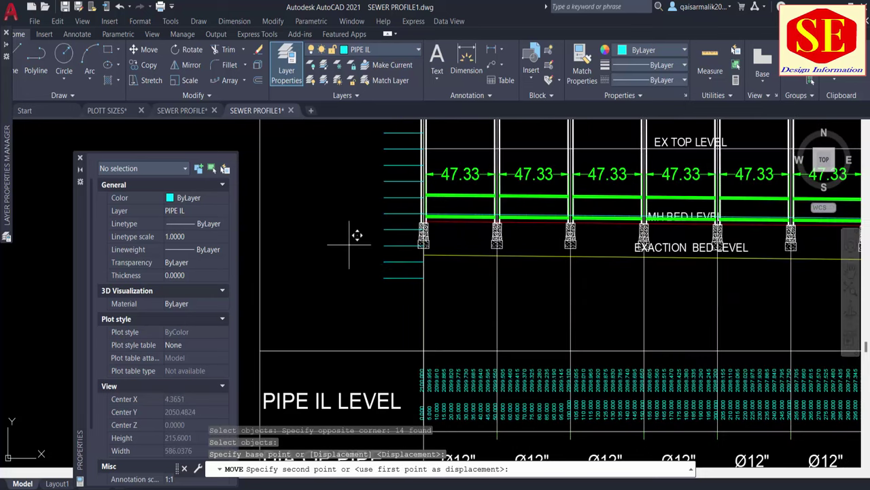
pyautogui.press('Escape')
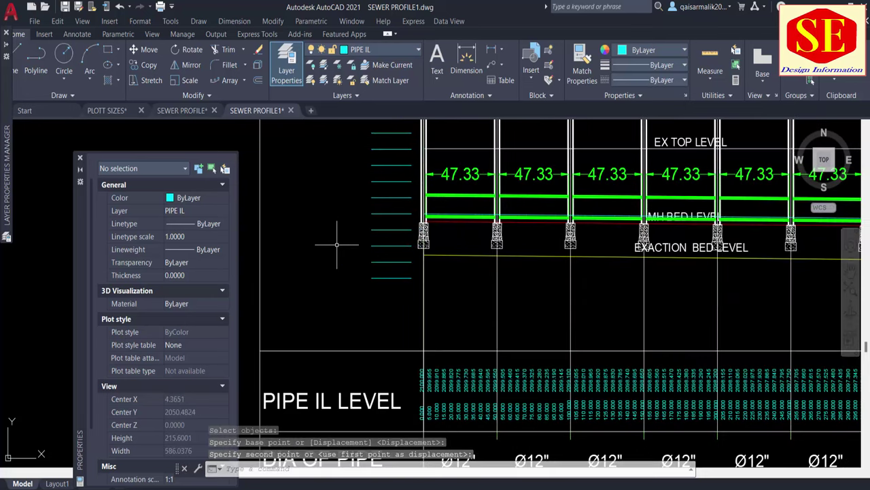
pyautogui.moveTo(340, 239); pyautogui.dragTo(351, 335, button='middle')
pyautogui.write('co')
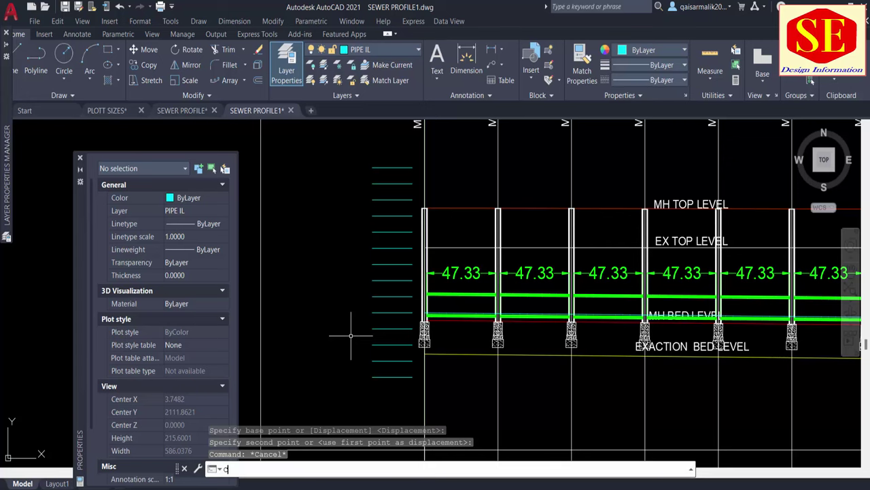
pyautogui.press('Return')
# Step: Copy the 216.470 label from the MH TOP LEVEL row to beside the tick scale
pyautogui.scroll(-2, 464, 421)
pyautogui.moveTo(464, 425); pyautogui.dragTo(461, 262, button='middle')
pyautogui.scroll(2, 458, 336)
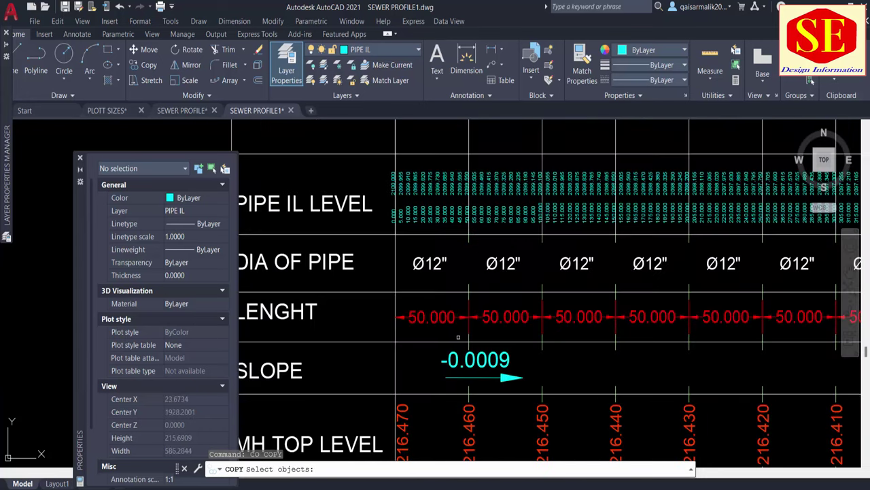
pyautogui.moveTo(397, 439); pyautogui.dragTo(396, 356, button='middle')
pyautogui.click(402, 355)
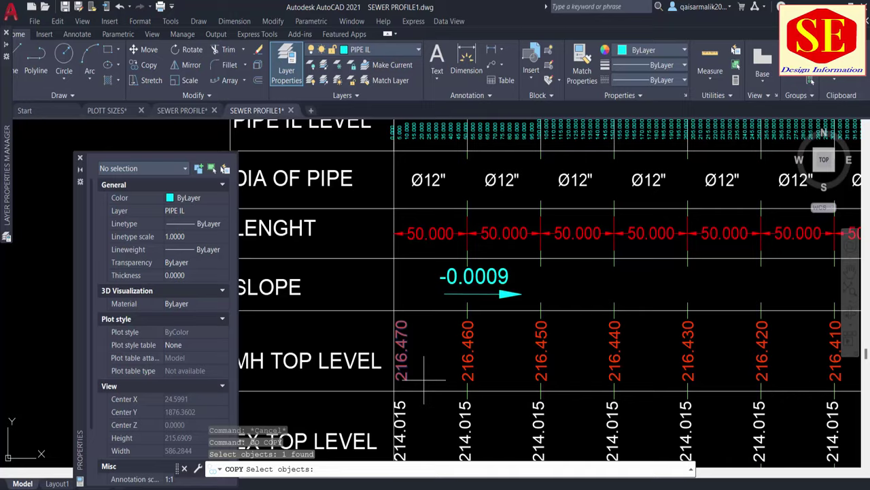
pyautogui.press('Return')
pyautogui.click(406, 380)
pyautogui.moveTo(342, 136)
pyautogui.mouseDown(button='middle')
pyautogui.moveTo(393, 195)
pyautogui.moveTo(410, 288)
pyautogui.mouseUp(button='middle')
pyautogui.press('F8')
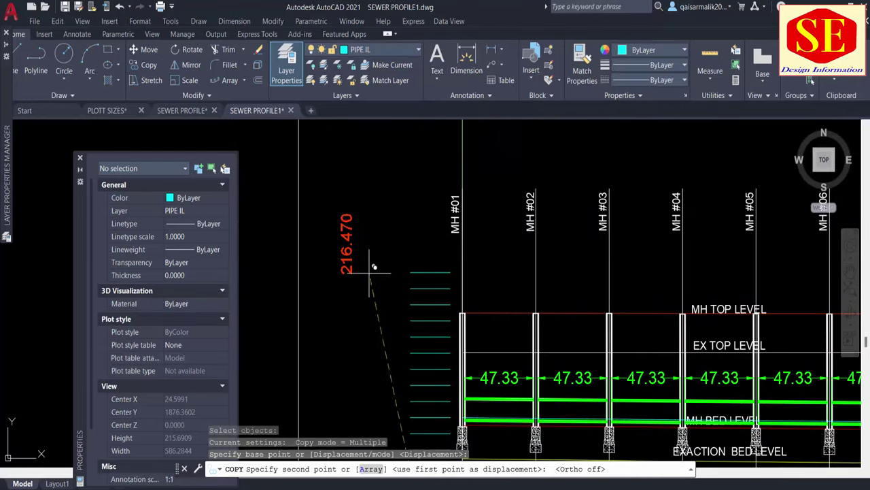
pyautogui.click(416, 268)
pyautogui.press('Escape')
# Step: Rotate the copied 216.470 label by 90 and then 180 degrees so it reads horizontally
pyautogui.write('ro')
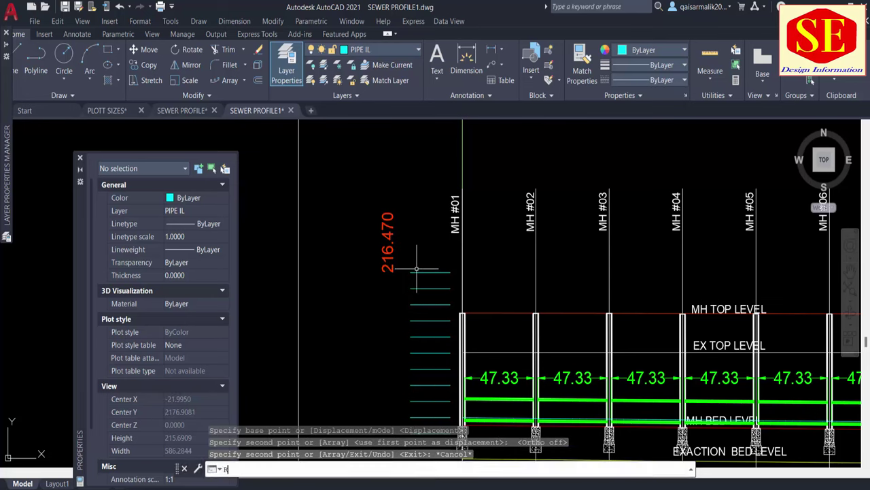
pyautogui.press('Return')
pyautogui.click(389, 245)
pyautogui.press('Return')
pyautogui.click(391, 271)
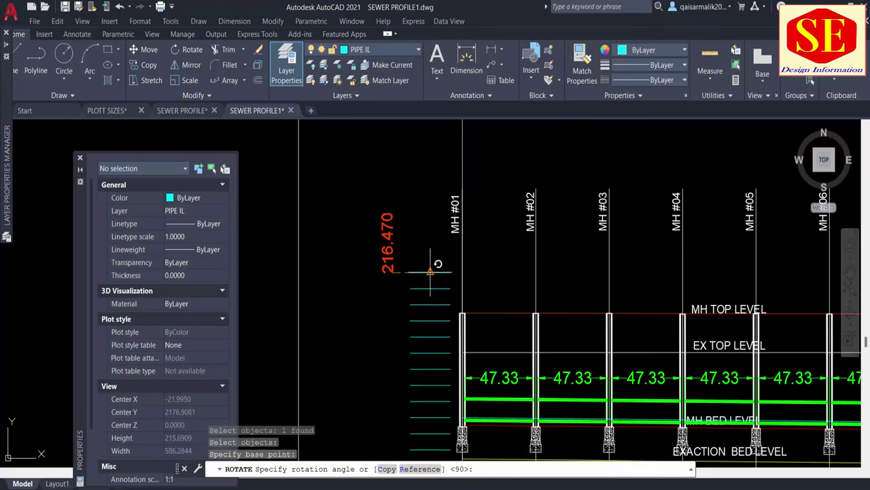
pyautogui.write('90')
pyautogui.press('Return')
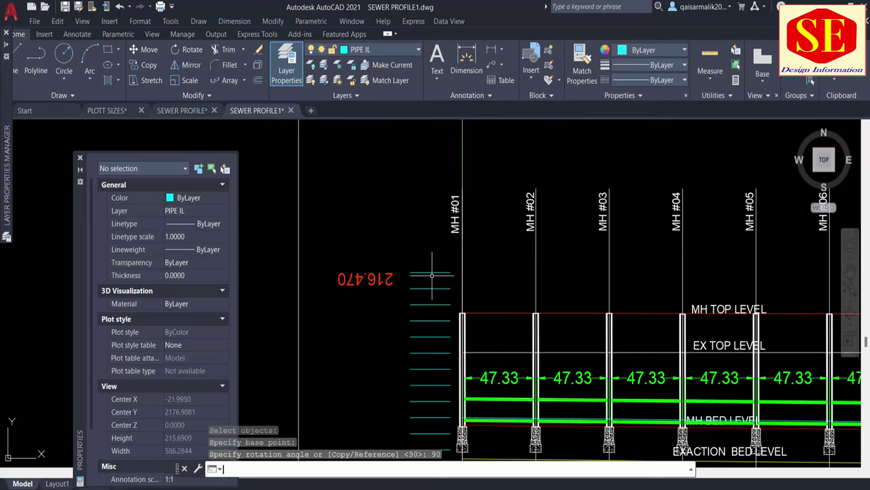
pyautogui.press('Return')
pyautogui.click(380, 279)
pyautogui.press('Return')
pyautogui.click(382, 279)
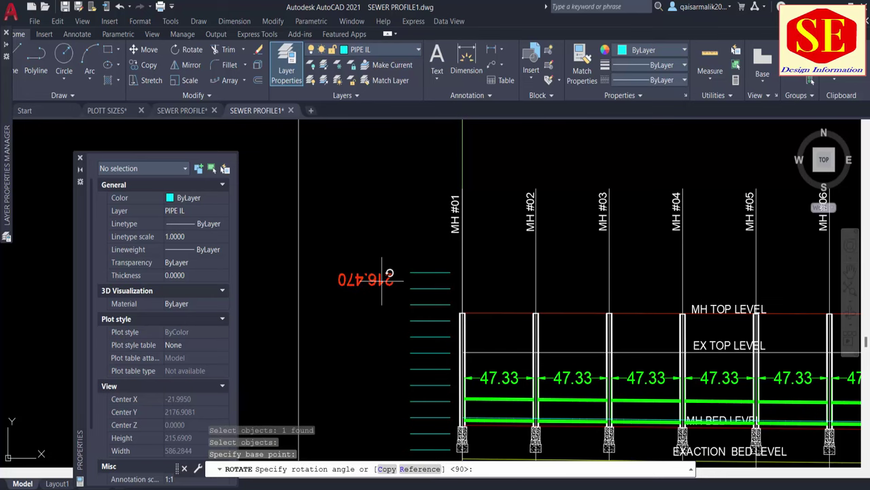
pyautogui.write('180')
pyautogui.press('Return')
# Step: Move the 216.470 label next to the top tick
pyautogui.write('m')
pyautogui.press('Return')
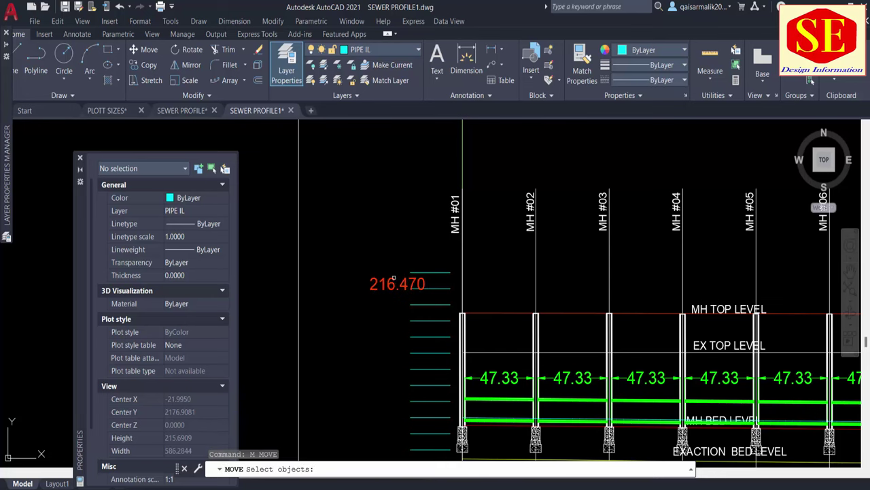
pyautogui.click(393, 283)
pyautogui.press('Return')
pyautogui.click(361, 324)
pyautogui.click(396, 290)
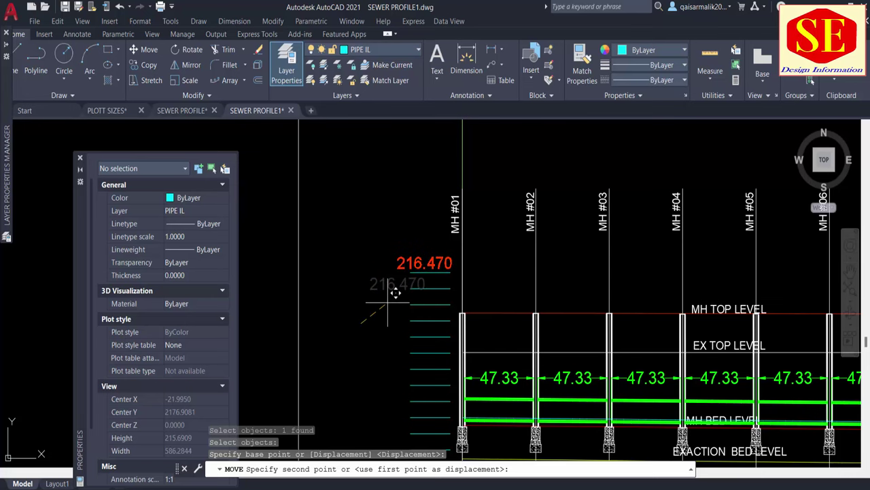
pyautogui.press('Escape')
# Step: Scale the 216.470 label down to half size
pyautogui.write('sc')
pyautogui.press('Return')
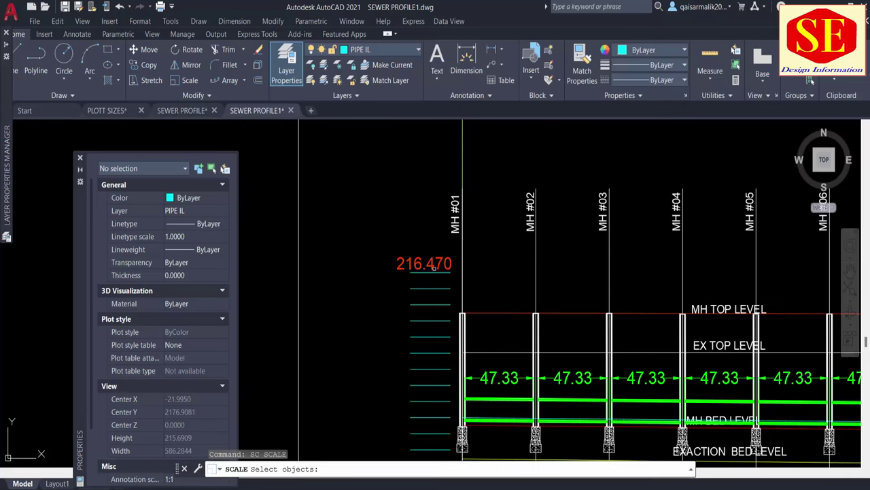
pyautogui.scroll(2, 433, 256)
pyautogui.click(406, 250)
pyautogui.press('Return')
pyautogui.click(395, 238)
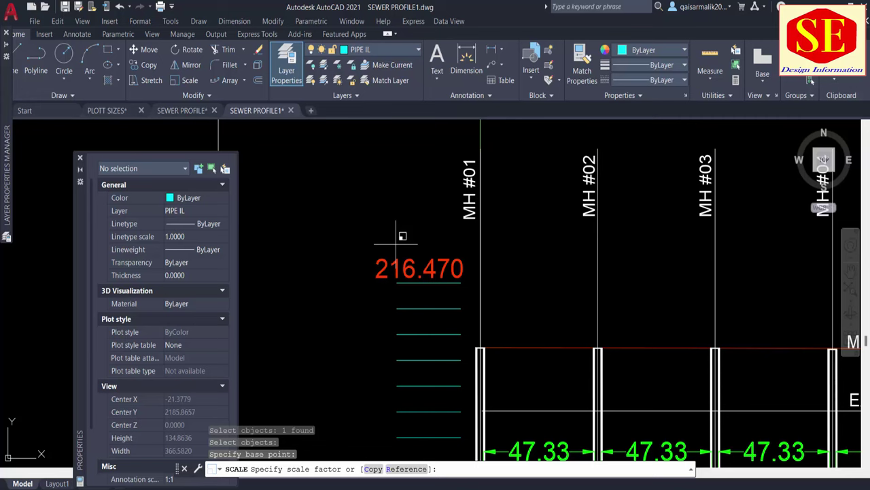
pyautogui.write('.5')
pyautogui.press('Return')
# Step: Reposition the label so it sits just above the top tick of the scale
pyautogui.write('m')
pyautogui.press('Return')
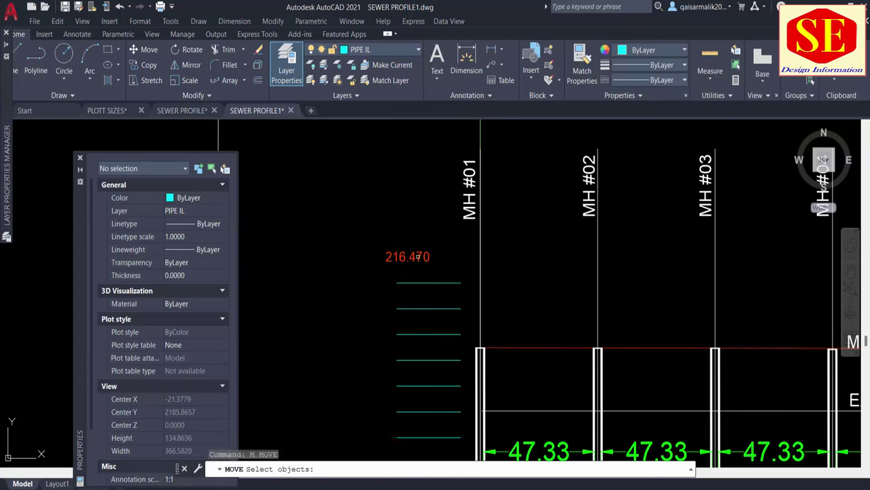
pyautogui.click(408, 257)
pyautogui.press('Return')
pyautogui.click(405, 212)
pyautogui.click(405, 246)
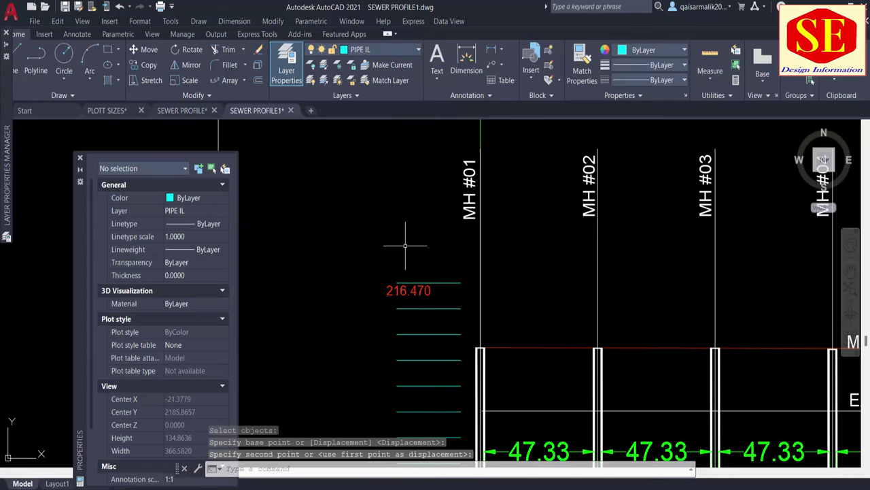
pyautogui.write('m')
pyautogui.press('Return')
pyautogui.click(414, 291)
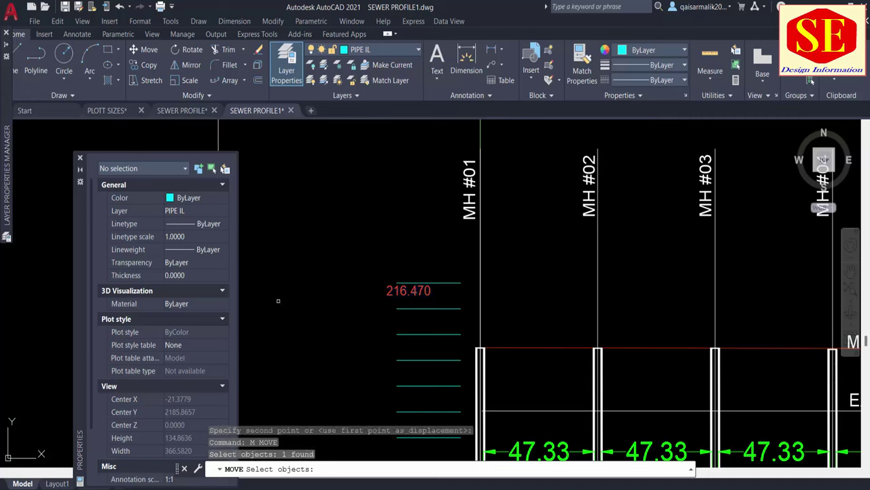
pyautogui.press('Return')
pyautogui.click(279, 301)
pyautogui.click(297, 283)
pyautogui.press('Escape')
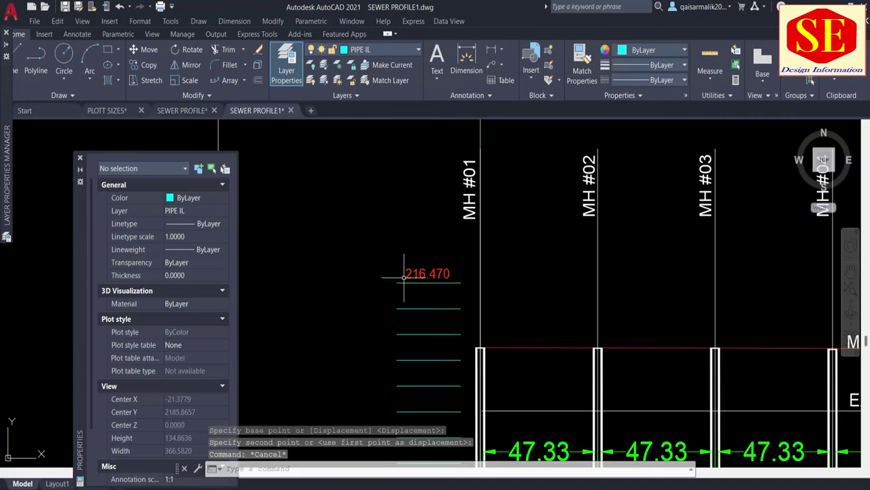
# Step: Check the top tick's endpoint coordinates with ID
pyautogui.write('id')
pyautogui.press('Return')
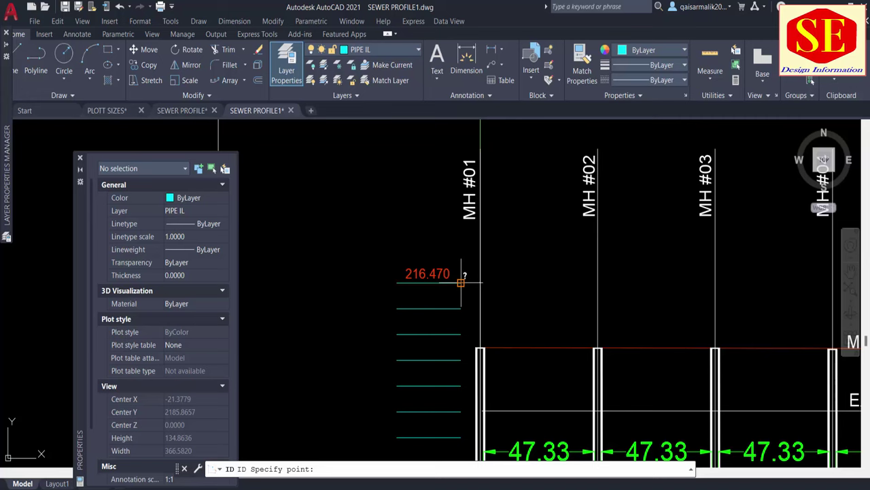
pyautogui.click(460, 281)
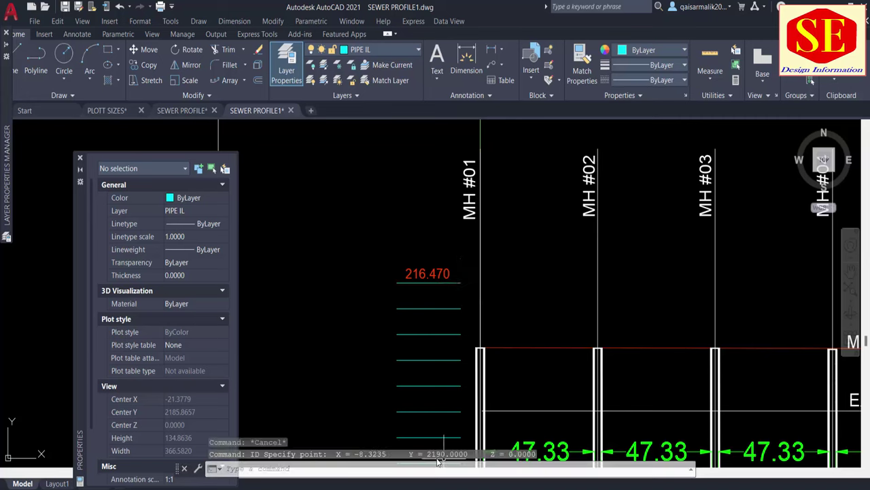
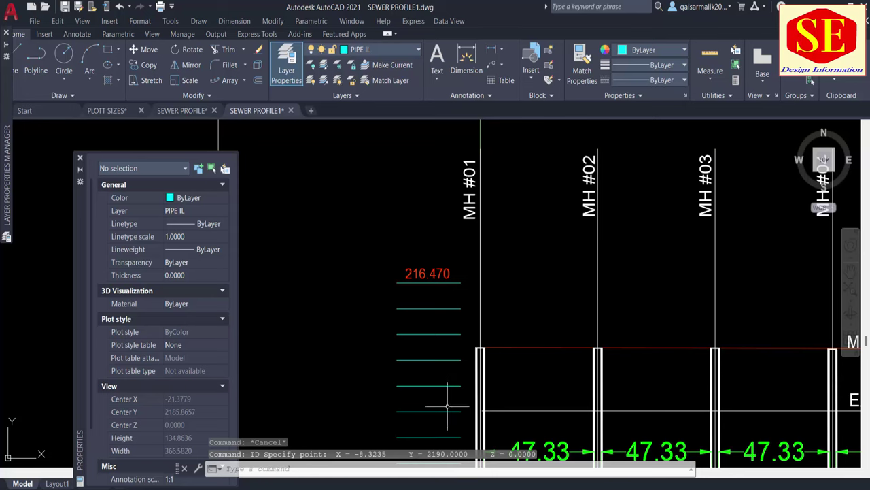
# Step: Change the 216.470 level label to 209.00
pyautogui.doubleClick(427, 273)
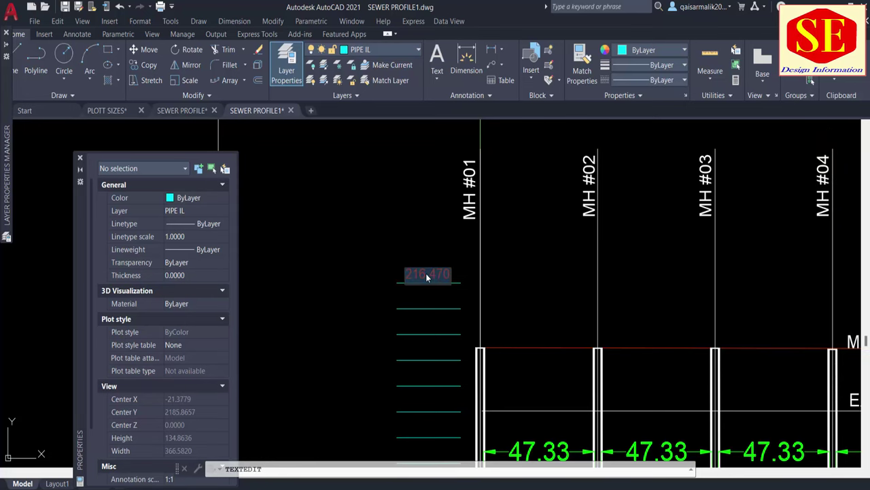
pyautogui.write('209')
pyautogui.press('Return')
pyautogui.press('Escape')
# Step: Copy the 209.00 label onto the three level lines just below it
pyautogui.write('co')
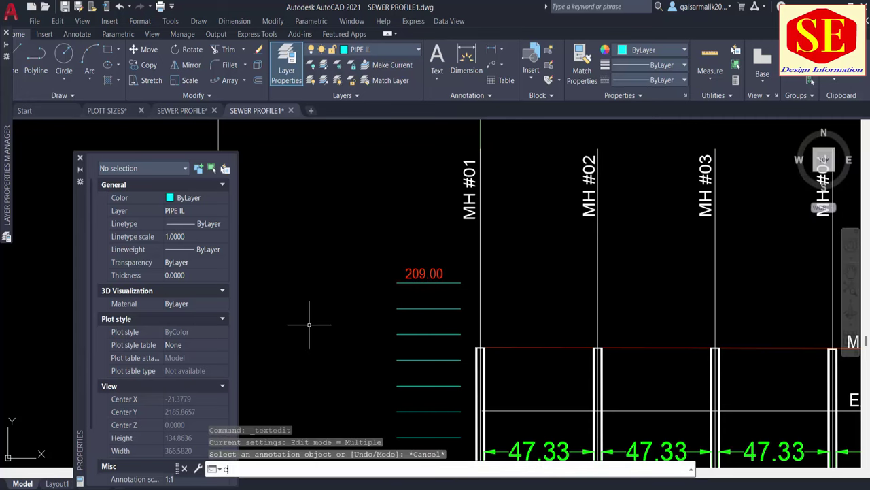
pyautogui.press('Return')
pyautogui.click(427, 273)
pyautogui.press('Return')
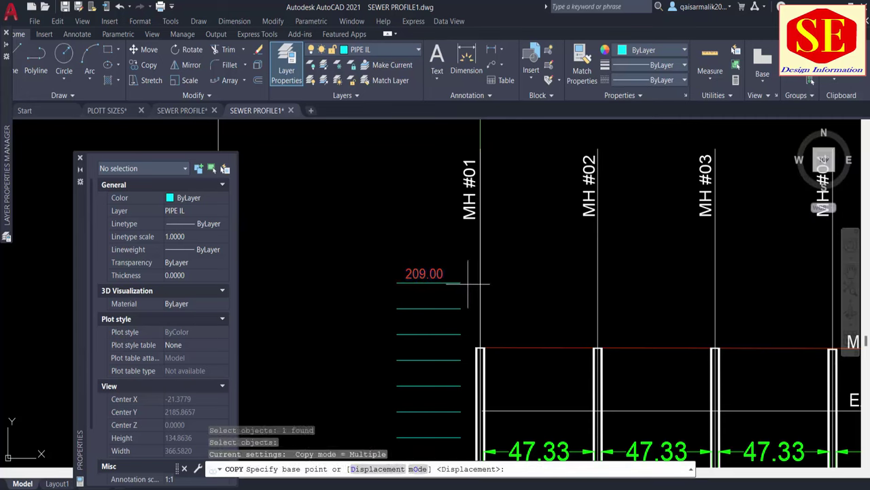
pyautogui.click(460, 282)
pyautogui.click(461, 308)
pyautogui.click(460, 333)
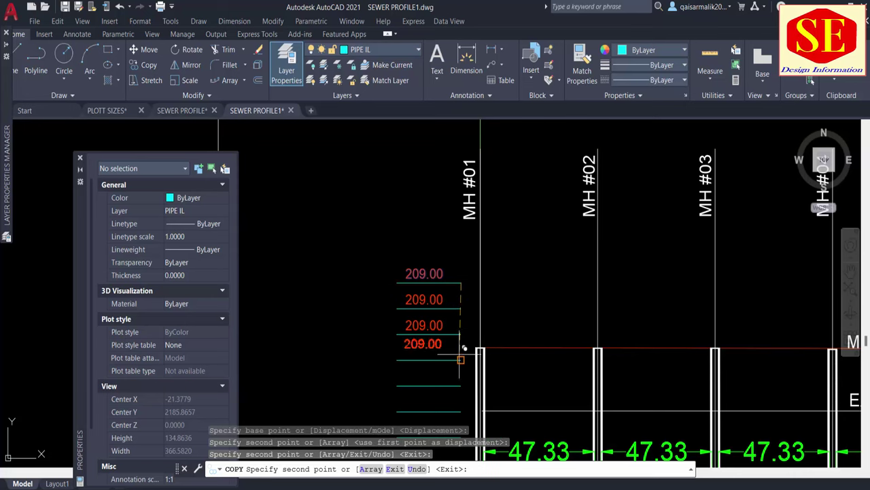
pyautogui.click(460, 360)
# Step: Place further 209.00 label copies on every remaining level line down to the bottom
pyautogui.moveTo(462, 354); pyautogui.dragTo(458, 272, button='middle')
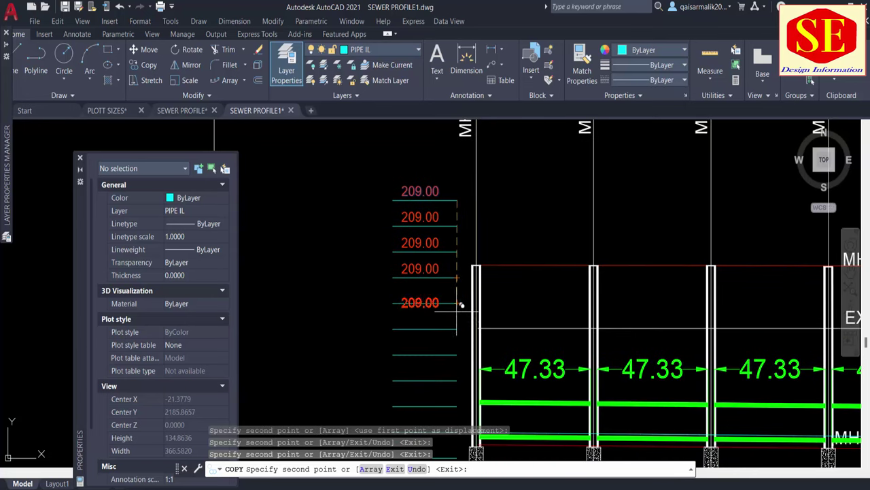
pyautogui.click(459, 302)
pyautogui.click(459, 327)
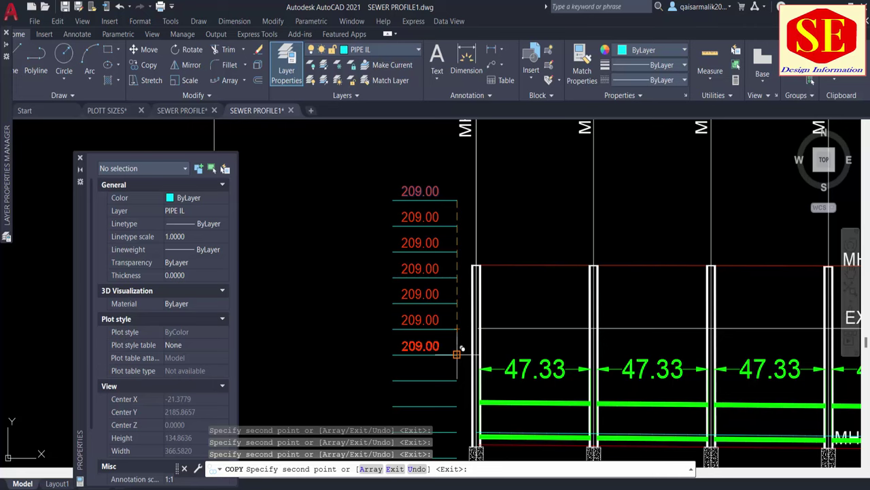
pyautogui.click(458, 346)
pyautogui.click(459, 372)
pyautogui.moveTo(459, 400); pyautogui.dragTo(457, 293, button='middle')
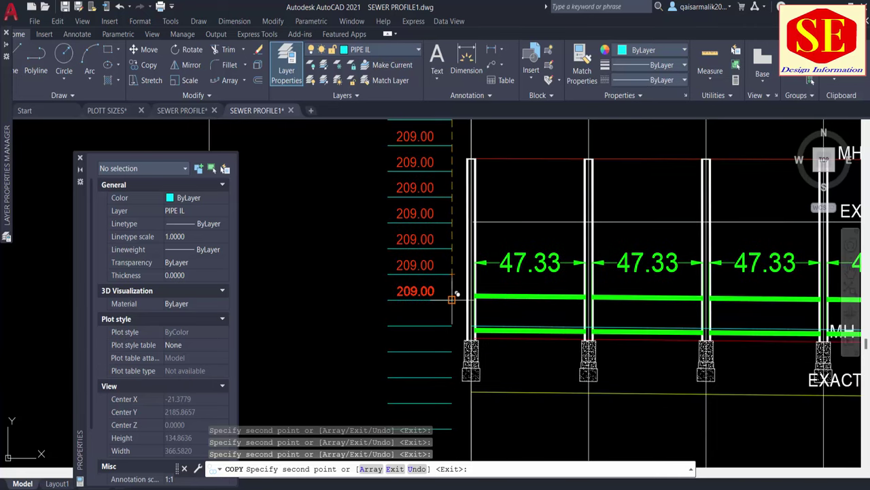
pyautogui.click(457, 293)
pyautogui.click(457, 321)
pyautogui.click(457, 347)
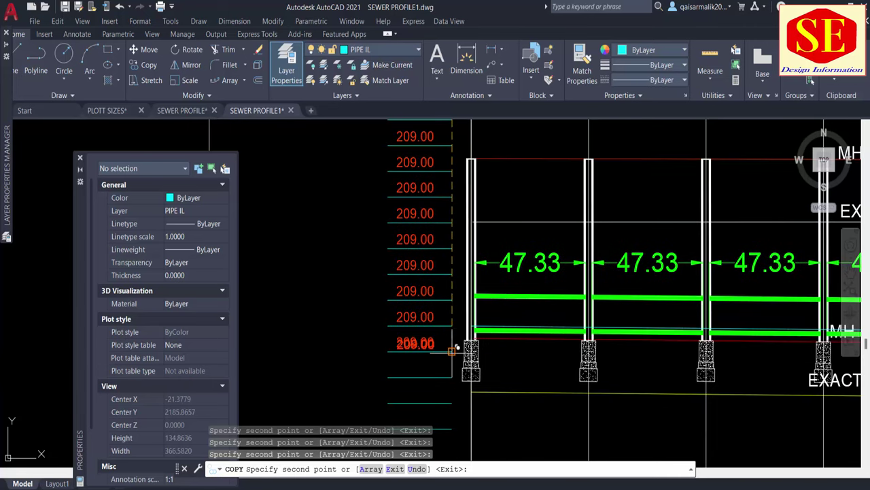
pyautogui.click(457, 372)
pyautogui.click(457, 399)
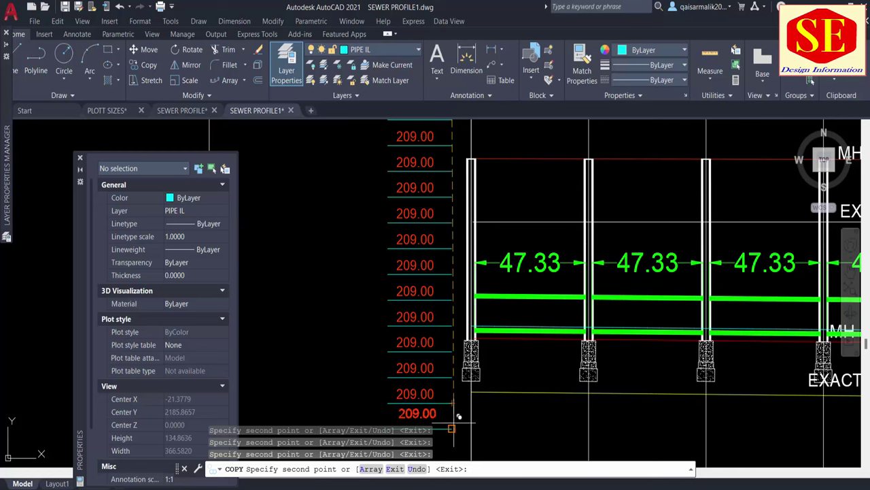
pyautogui.click(457, 425)
pyautogui.press('Escape')
# Step: Use ID to check the elevations of the second and top level lines
pyautogui.scroll(2, 437, 217)
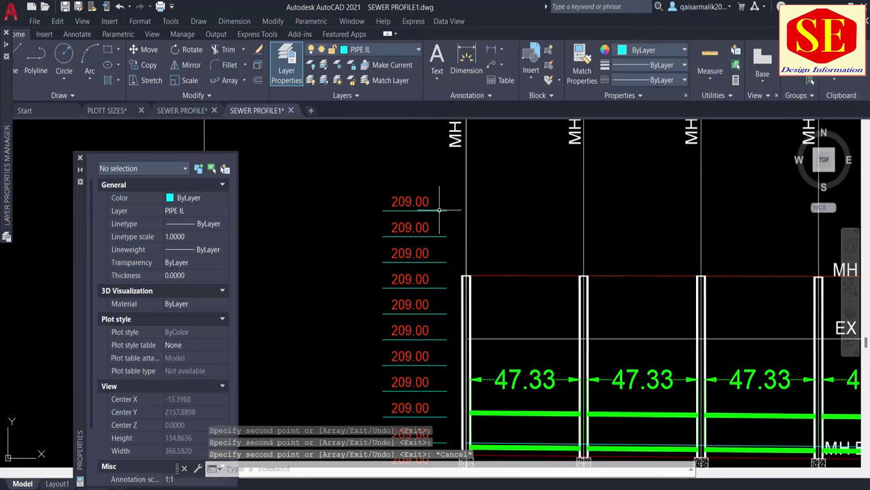
pyautogui.write('id')
pyautogui.press('Return')
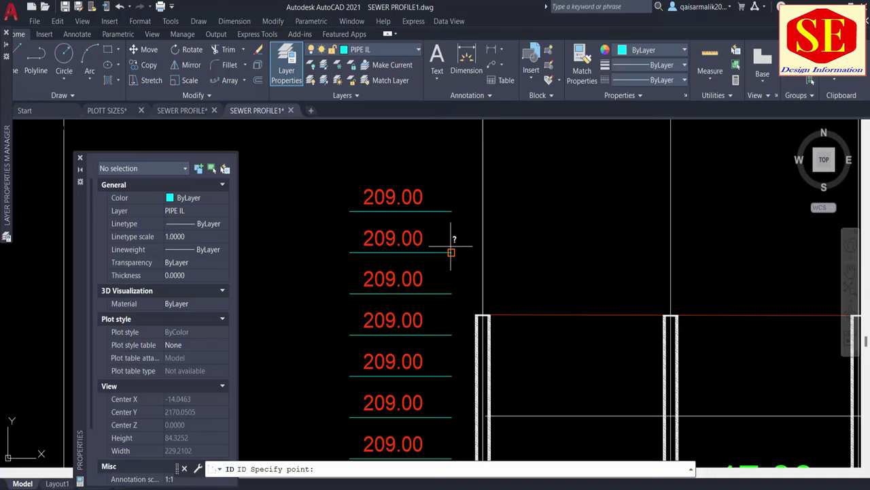
pyautogui.click(451, 252)
pyautogui.press('Escape')
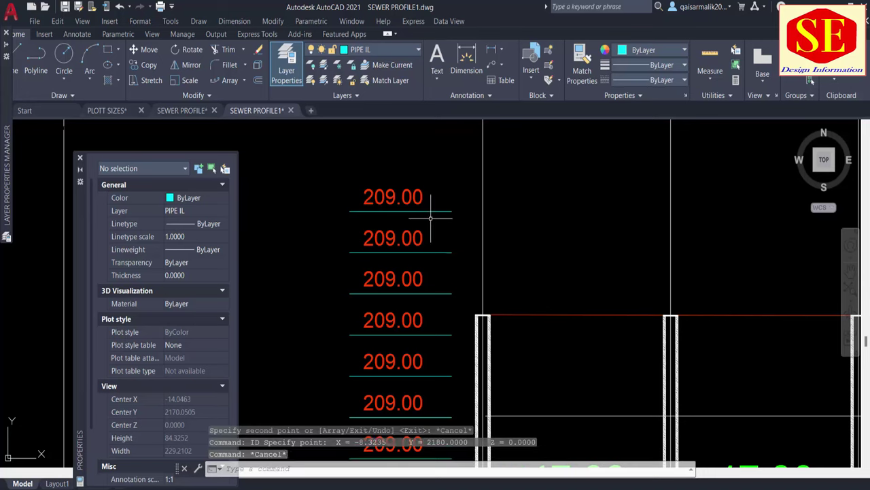
pyautogui.write('id')
pyautogui.press('Return')
pyautogui.click(451, 210)
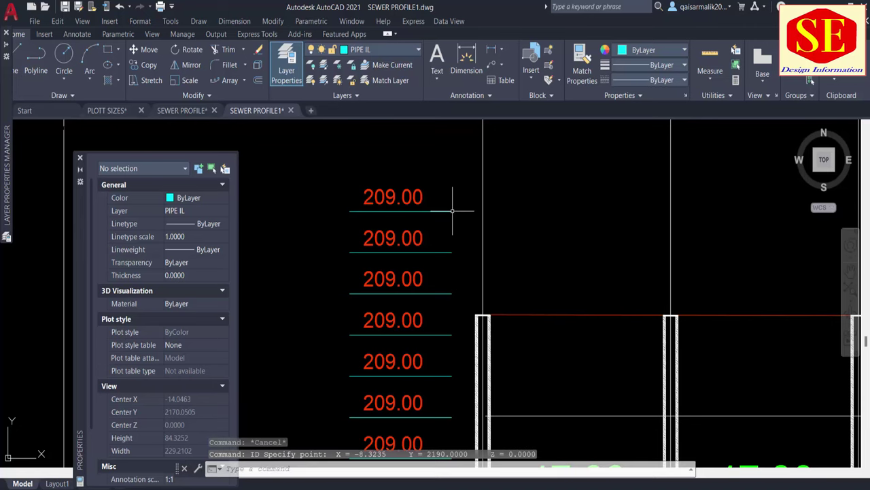
# Step: Renumber the top labels to 219.00, 218.00 and 216.00
pyautogui.doubleClick(385, 198)
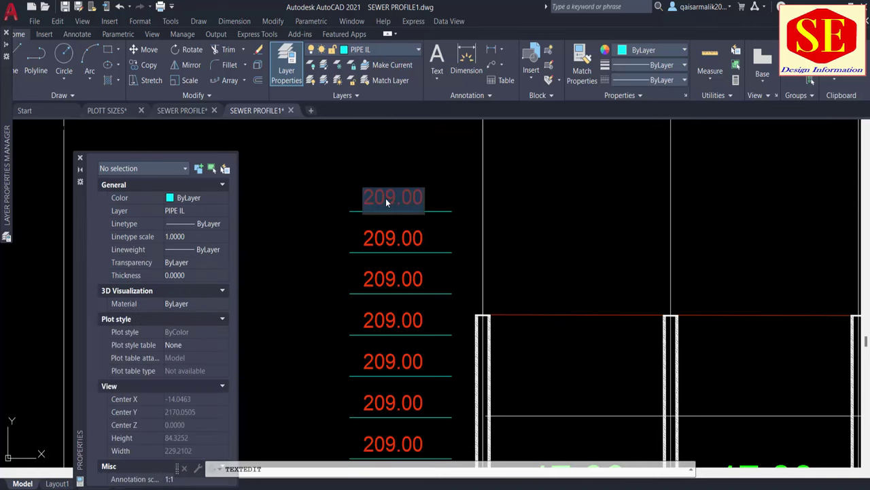
pyautogui.press('BackSpace')
pyautogui.write('1')
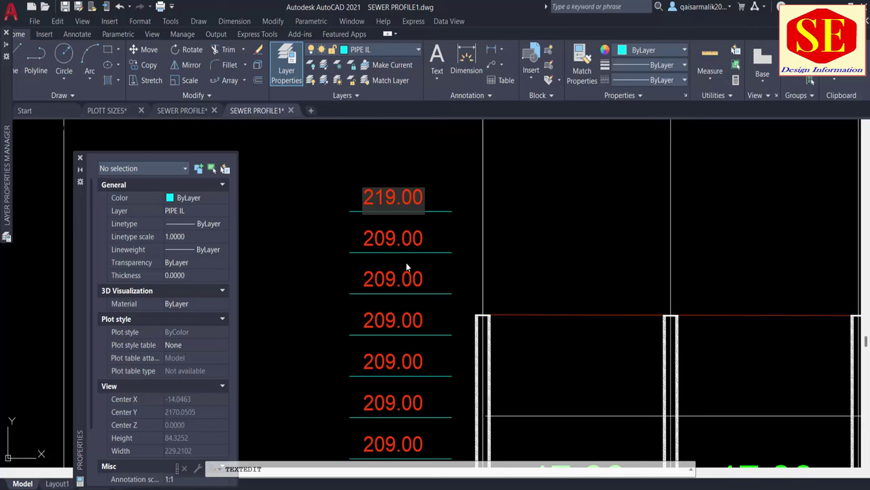
pyautogui.click(388, 241)
pyautogui.click(389, 243)
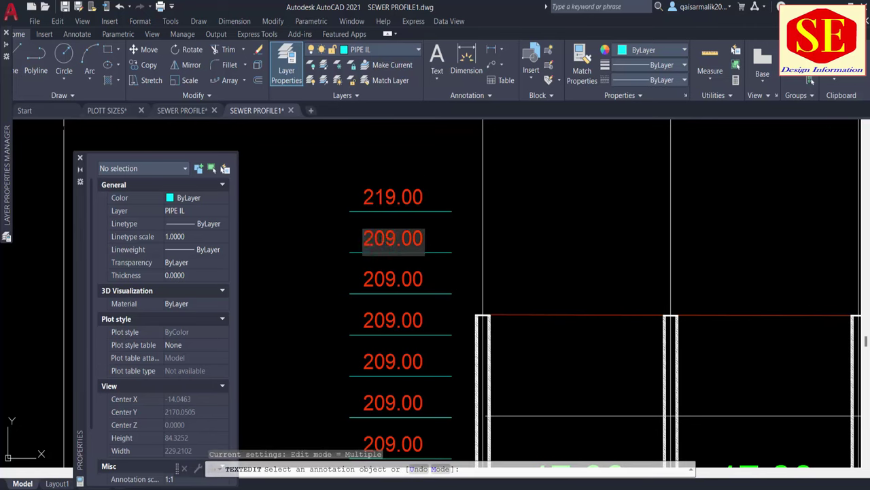
pyautogui.write('18.')
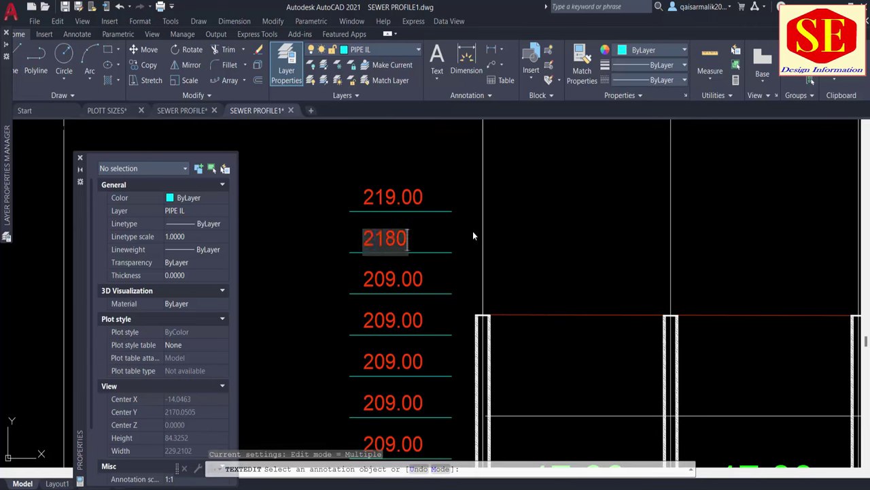
pyautogui.write('00')
pyautogui.click(403, 325)
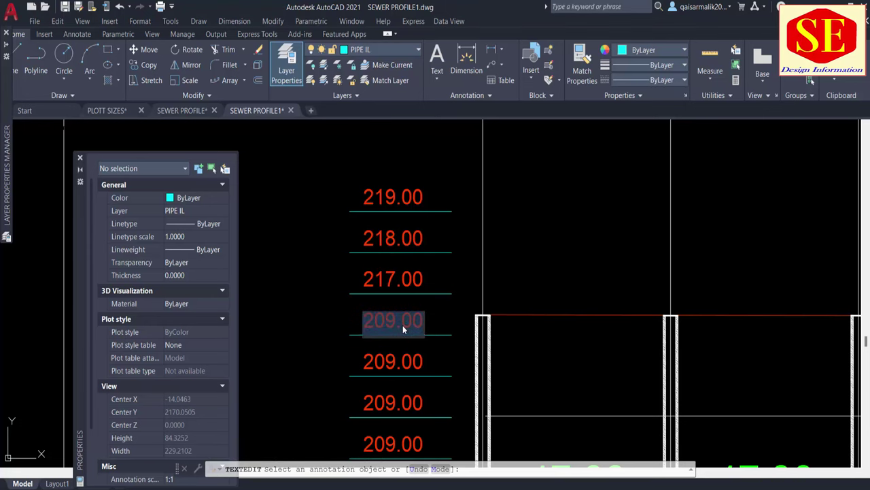
pyautogui.write('216.00')
pyautogui.click(393, 367)
# Step: Renumber the next labels to 215.00, 214.00 and 213.00
pyautogui.click(393, 361)
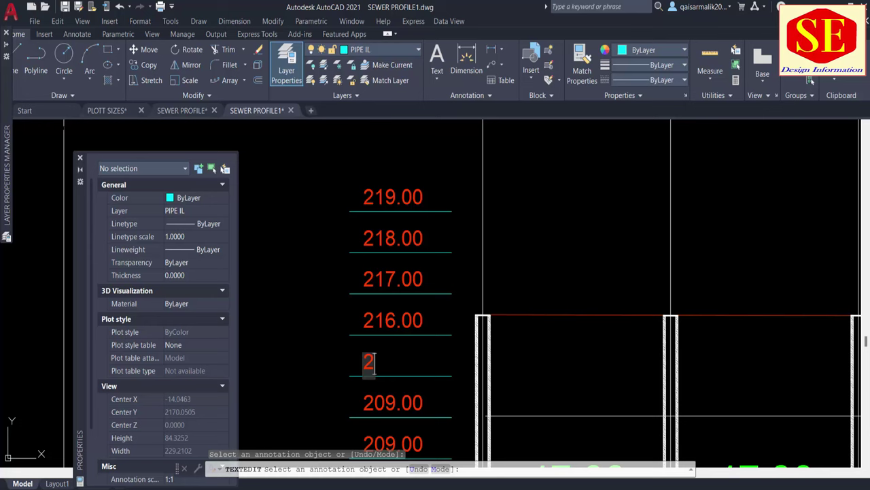
pyautogui.write('215')
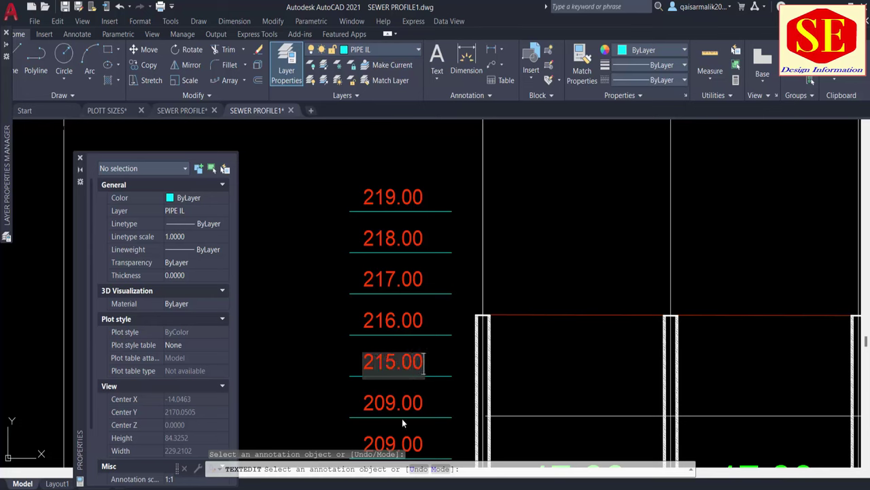
pyautogui.click(402, 422)
pyautogui.click(393, 402)
pyautogui.write('214')
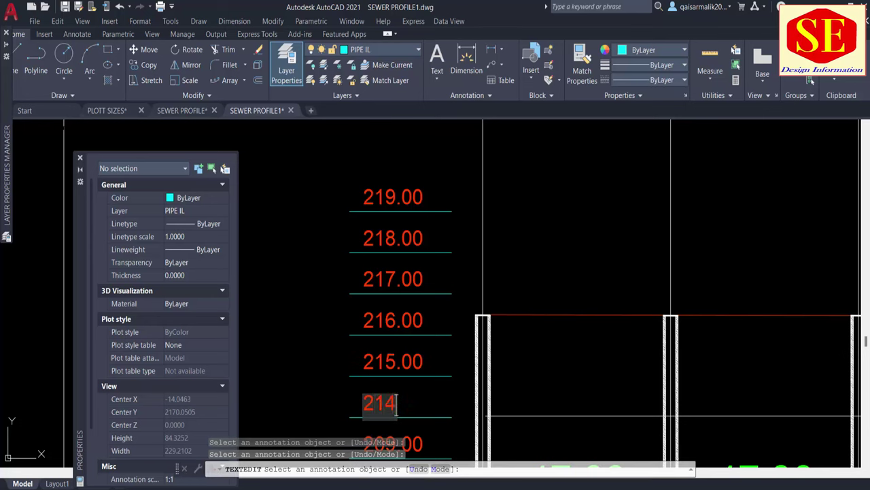
pyautogui.write('.00')
pyautogui.scroll(-3, 375, 333)
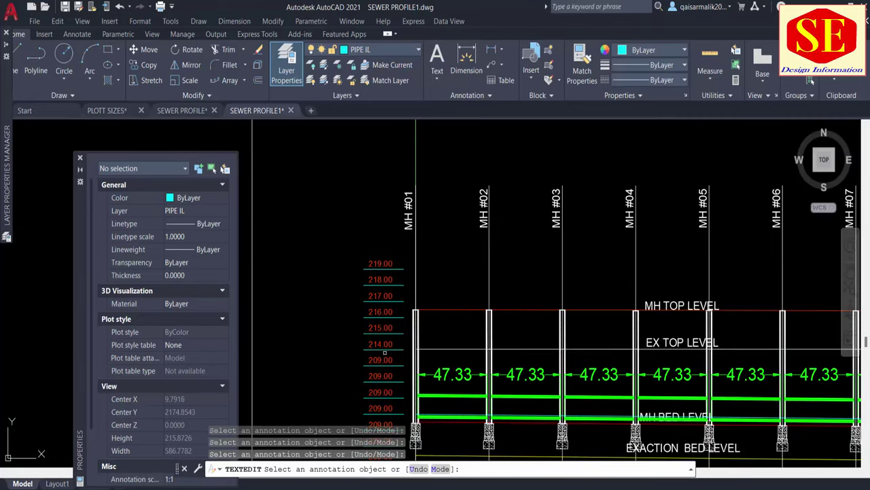
pyautogui.scroll(3, 384, 368)
pyautogui.click(373, 372)
pyautogui.write('21')
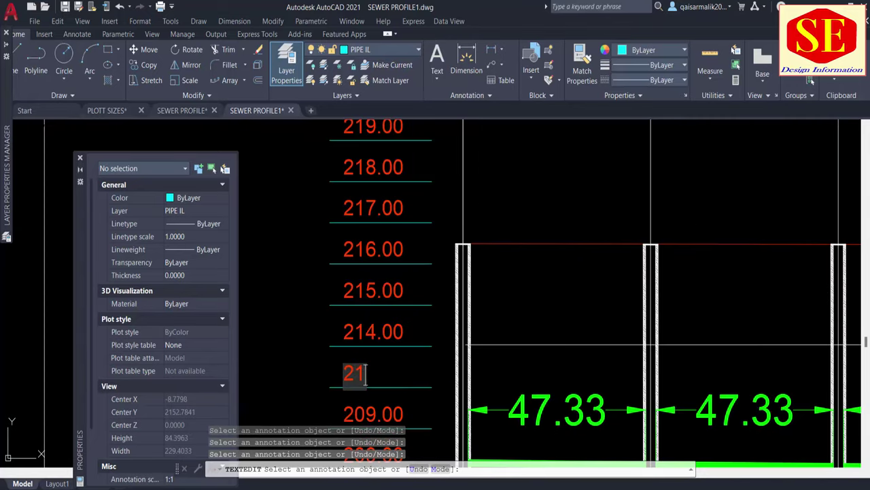
pyautogui.write('3.00')
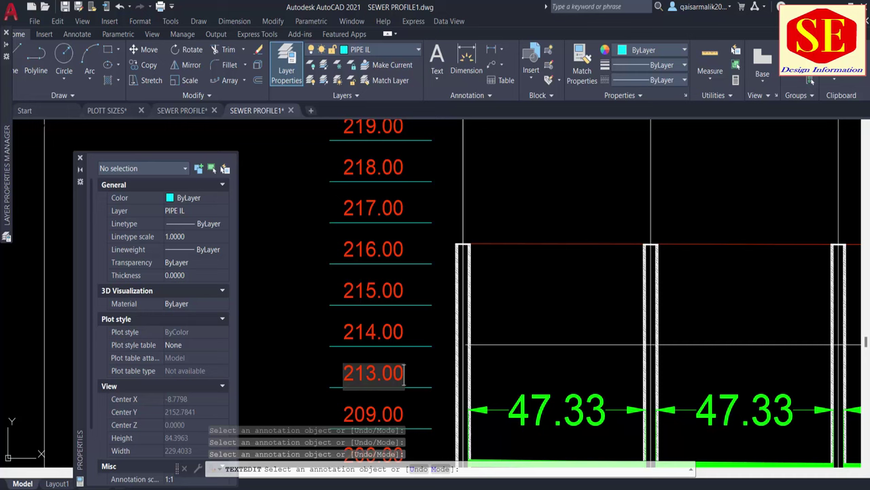
pyautogui.click(429, 367)
# Step: Renumber the following labels to 212.00, 211.00 and 210.00
pyautogui.moveTo(429, 367); pyautogui.dragTo(438, 185, button='middle')
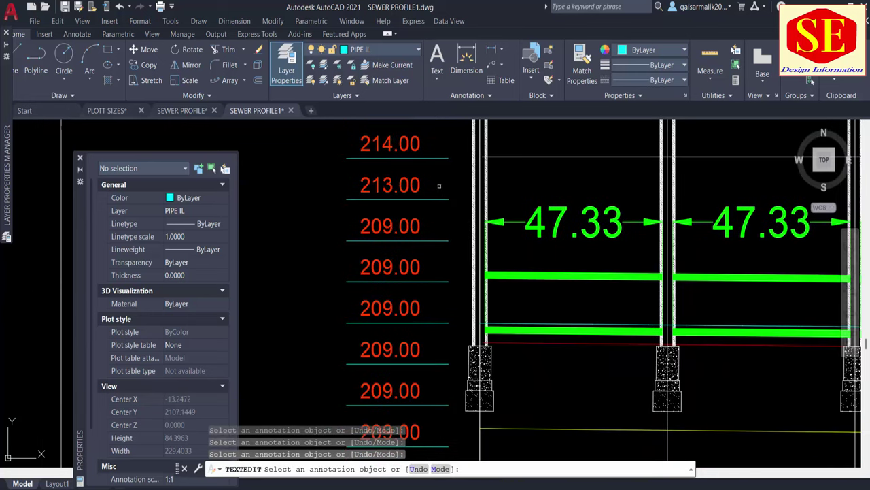
pyautogui.click(389, 225)
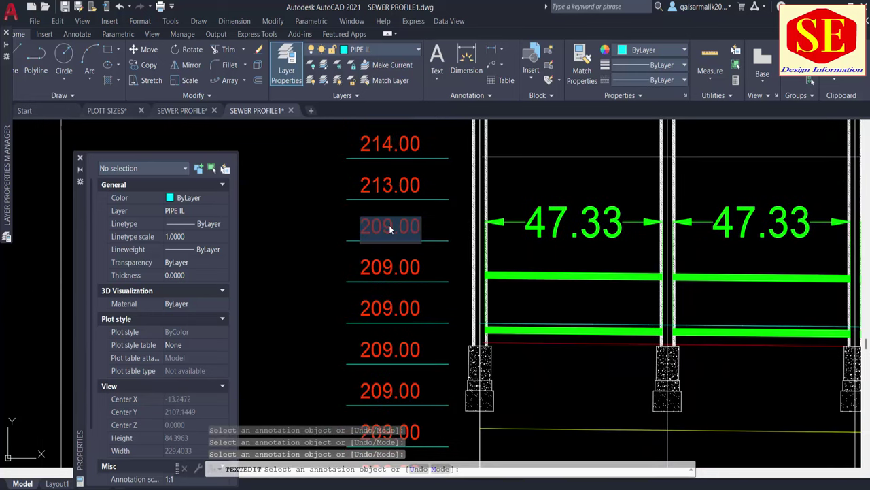
pyautogui.write('2')
pyautogui.press('BackSpace')
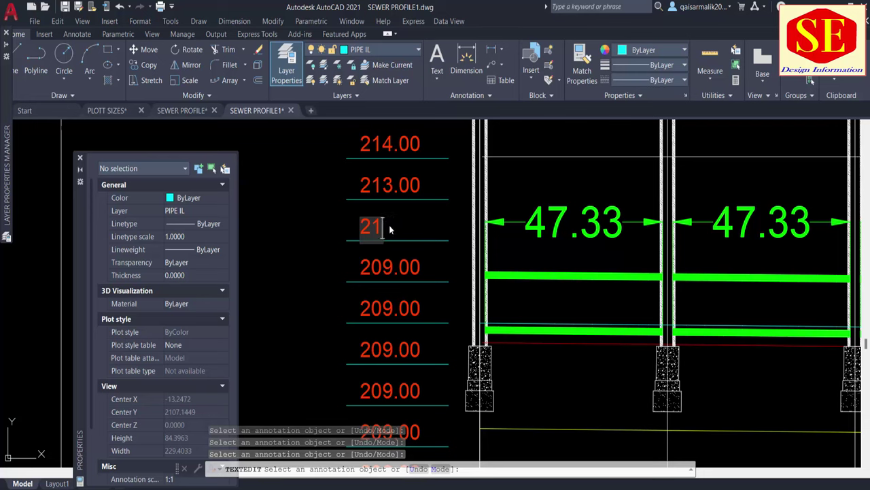
pyautogui.write('2.00')
pyautogui.click(423, 294)
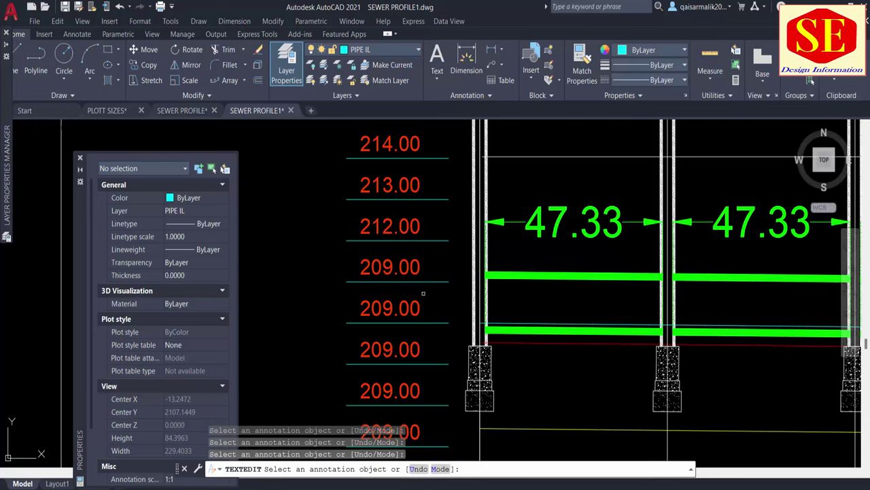
pyautogui.click(396, 269)
pyautogui.write('2')
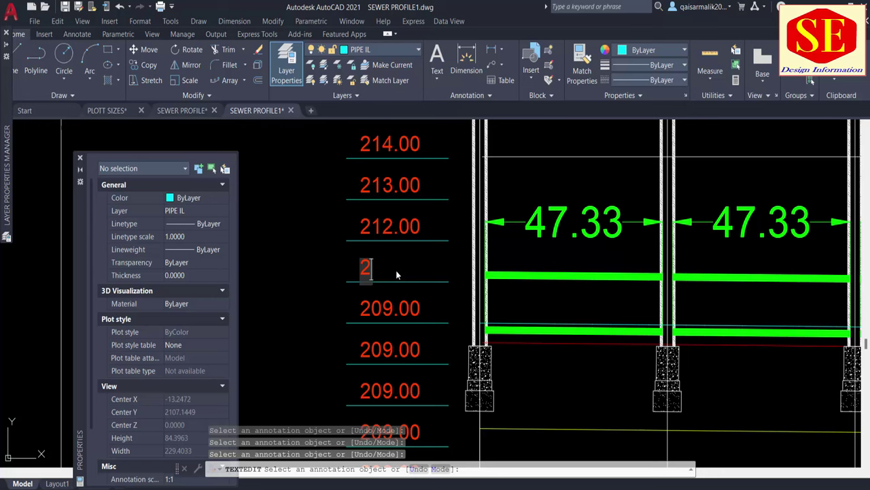
pyautogui.write('11')
pyautogui.click(394, 289)
pyautogui.click(391, 310)
pyautogui.write('210')
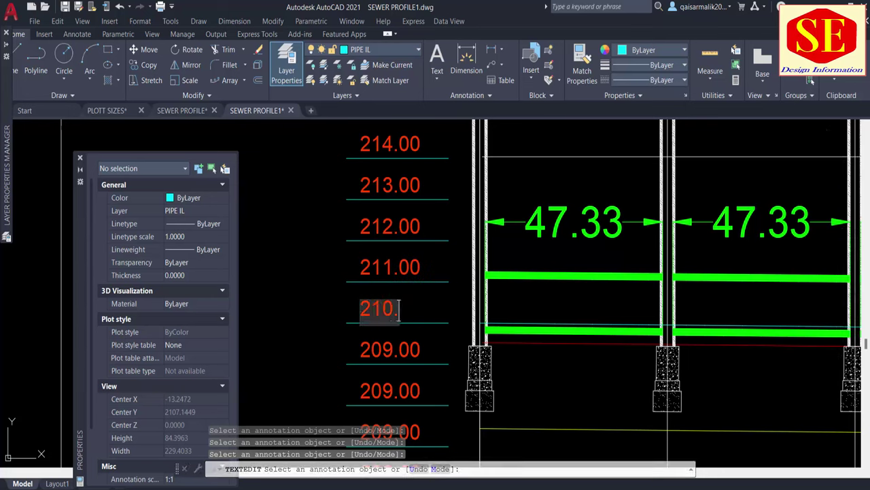
pyautogui.write('.00')
pyautogui.click(400, 391)
# Step: Renumber the bottom labels to 208.00, 207.00 and 206.00
pyautogui.moveTo(402, 391); pyautogui.dragTo(412, 320, button='middle')
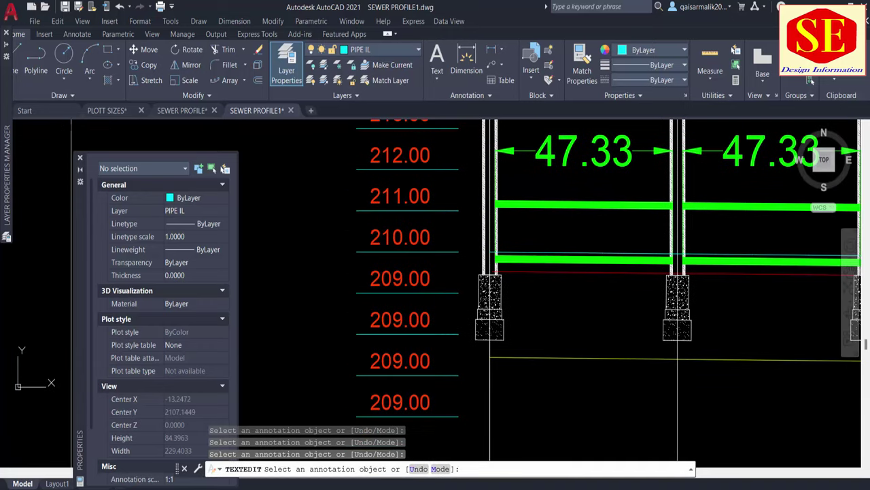
pyautogui.write('208')
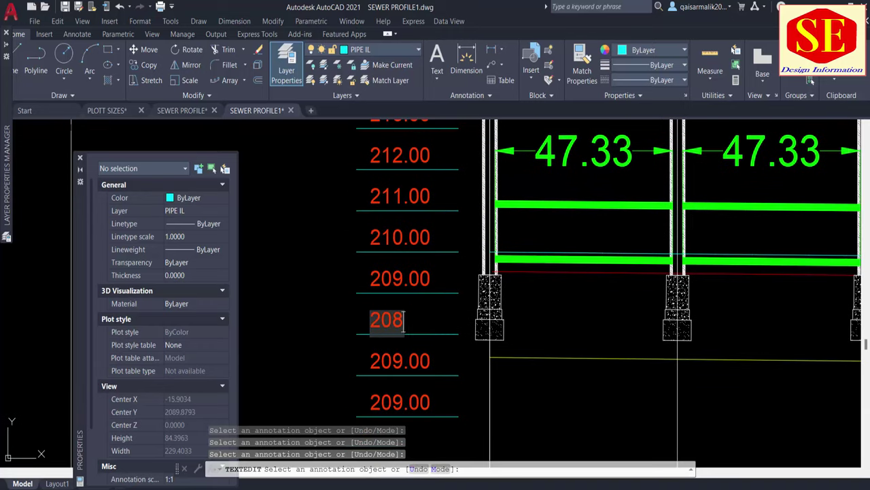
pyautogui.click(396, 358)
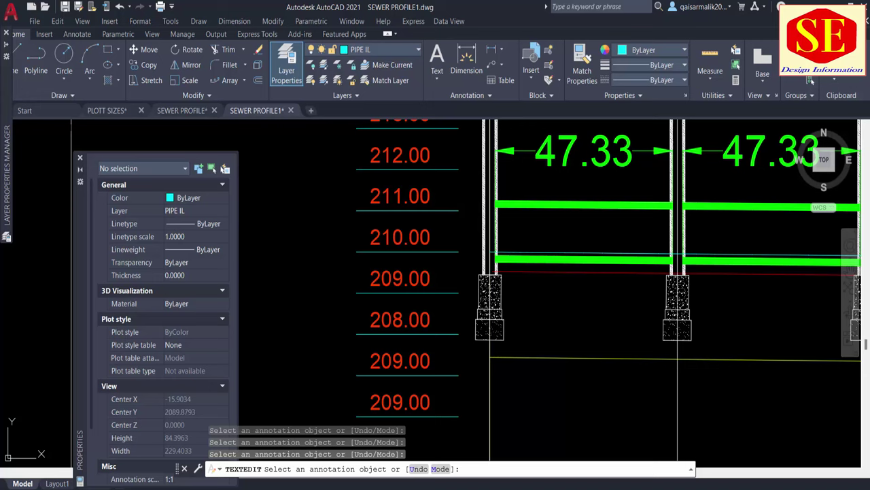
pyautogui.click(395, 358)
pyautogui.write('207.')
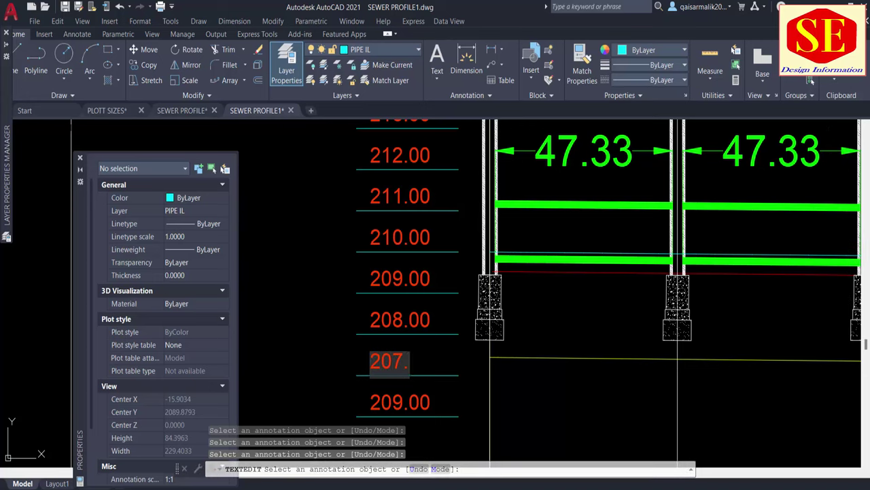
pyautogui.write('00')
pyautogui.press('Return')
pyautogui.moveTo(415, 399); pyautogui.dragTo(430, 270, button='middle')
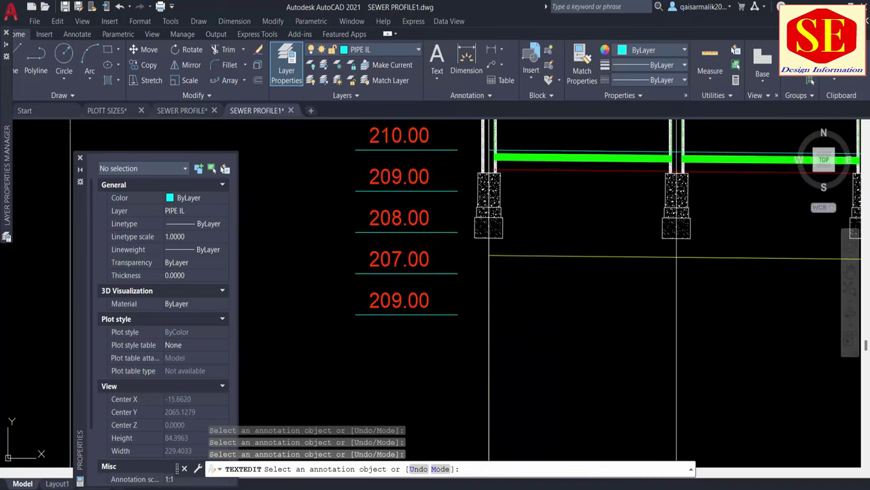
pyautogui.click(399, 300)
pyautogui.write('206.0')
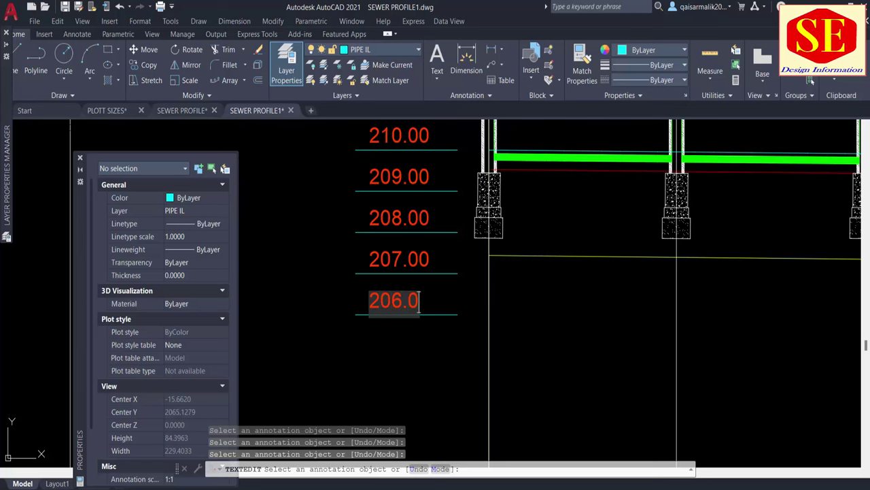
pyautogui.press('Return')
# Step: Draw a horizontal Ortho line at the 219.00 level from MH #01 along the profile
pyautogui.scroll(-3, 409, 353)
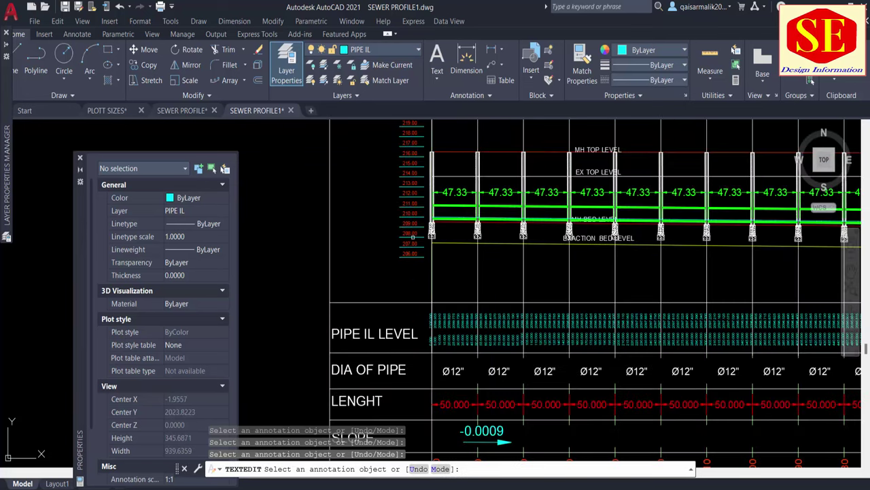
pyautogui.scroll(-3, 409, 353)
pyautogui.press('Escape')
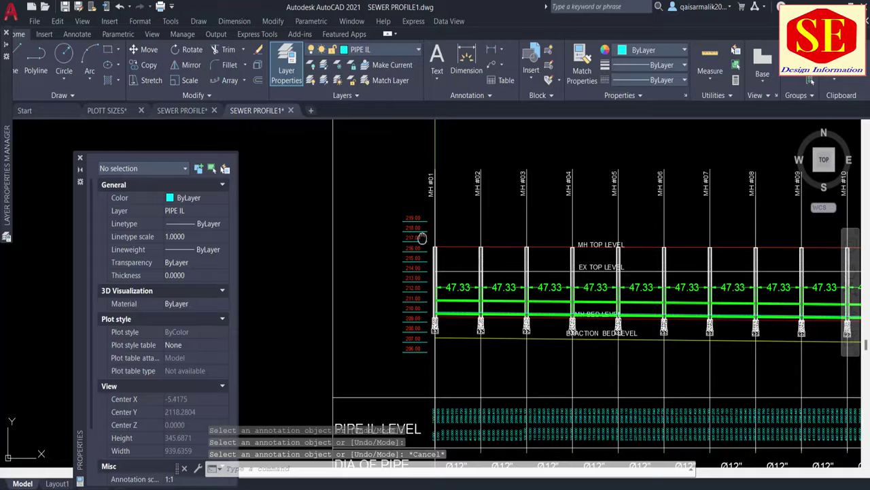
pyautogui.moveTo(422, 237); pyautogui.dragTo(305, 237, button='middle')
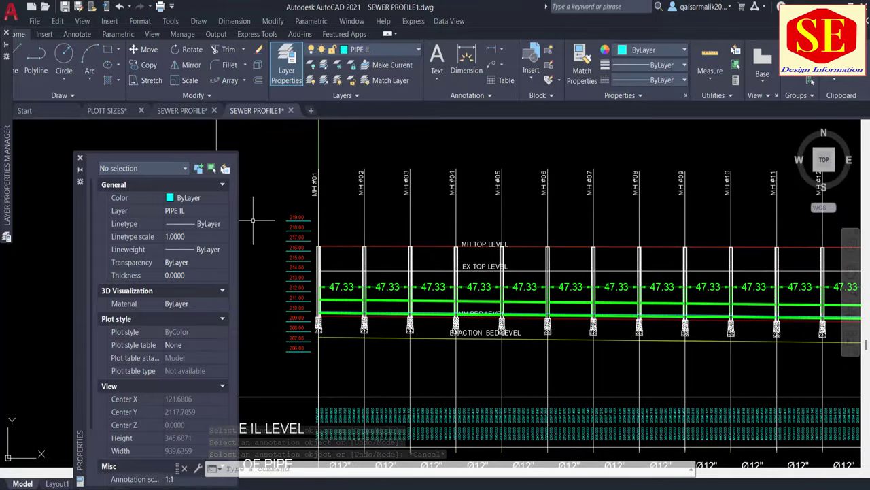
pyautogui.moveTo(481, 232); pyautogui.dragTo(480, 232, button='middle')
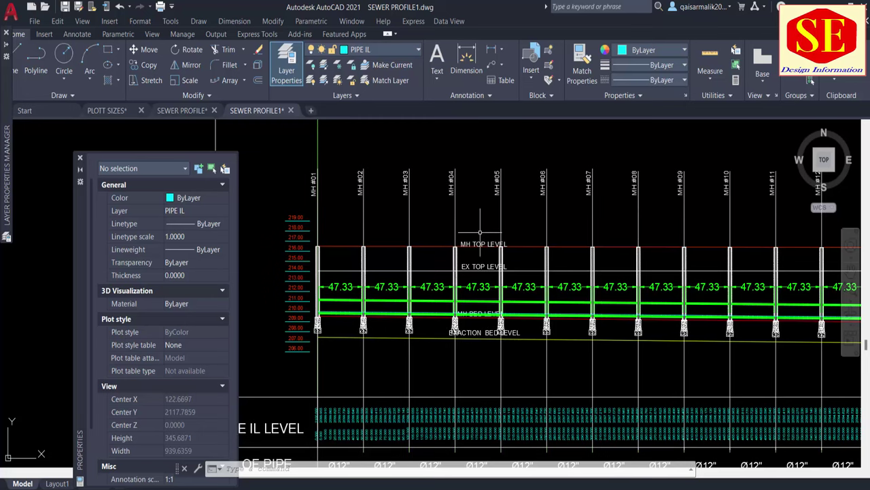
pyautogui.write('L')
pyautogui.press('Return')
pyautogui.click(310, 220)
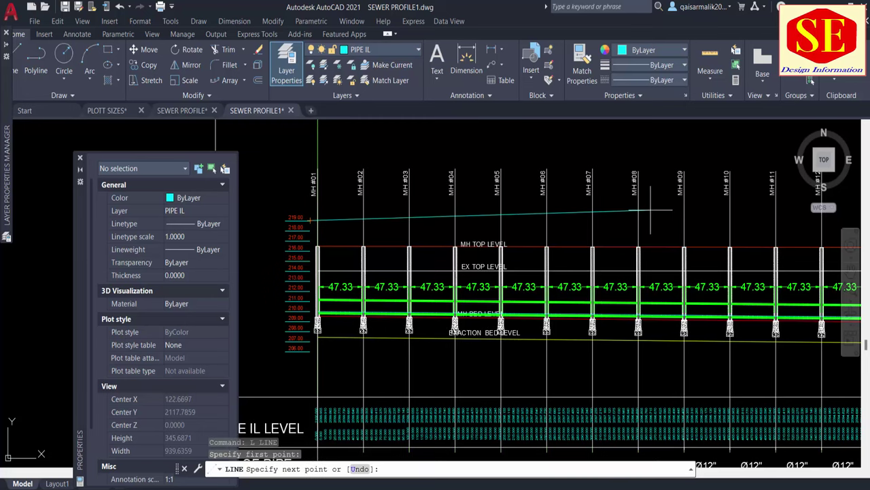
pyautogui.moveTo(670, 210); pyautogui.dragTo(574, 231, button='middle')
pyautogui.press('F8')
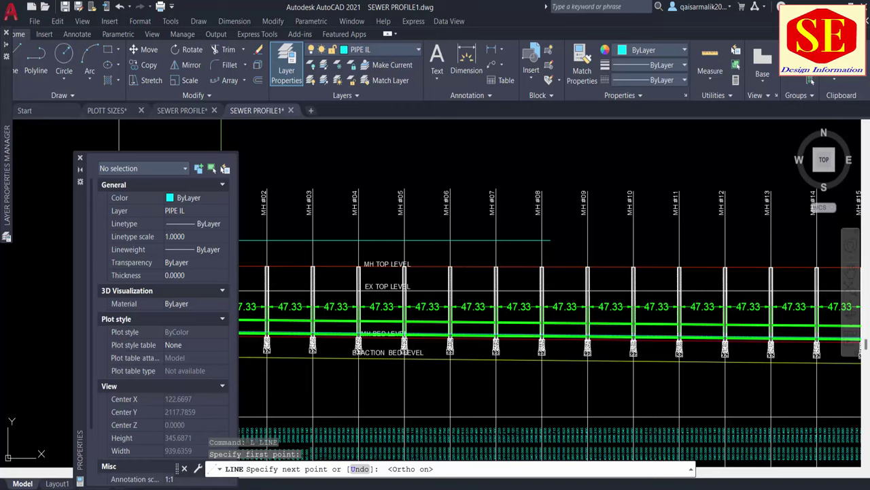
pyautogui.moveTo(788, 236); pyautogui.dragTo(769, 257, button='middle')
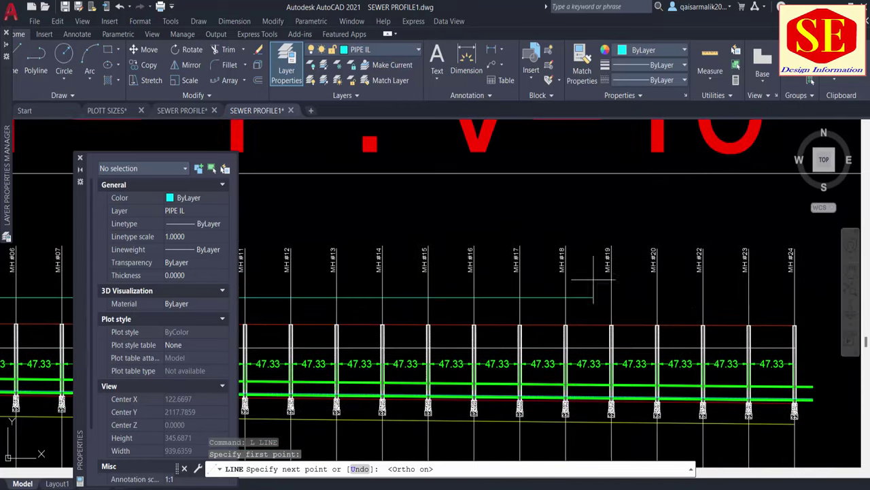
pyautogui.scroll(-3, 745, 290)
pyautogui.scroll(3, 746, 289)
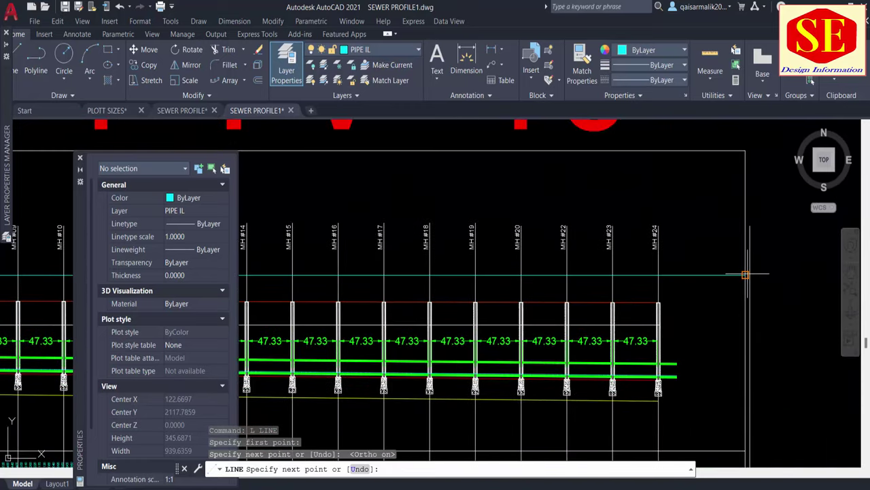
pyautogui.press('Escape')
pyautogui.scroll(-2, 564, 287)
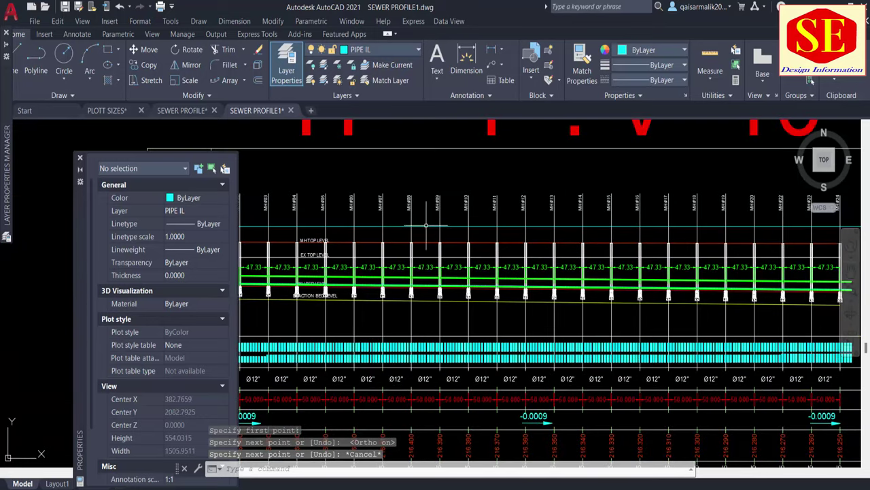
# Step: Move the new horizontal line onto the GRID layer
pyautogui.click(426, 226)
pyautogui.click(374, 52)
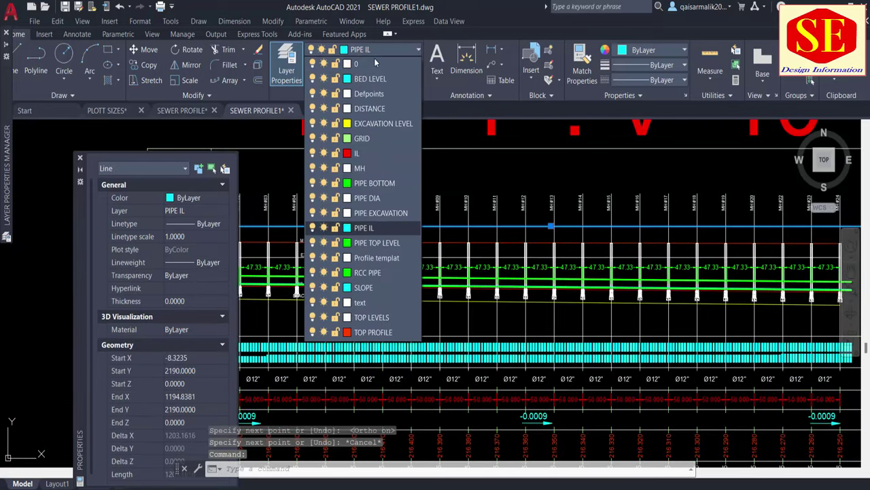
pyautogui.click(369, 139)
pyautogui.press('Escape')
pyautogui.scroll(2, 520, 178)
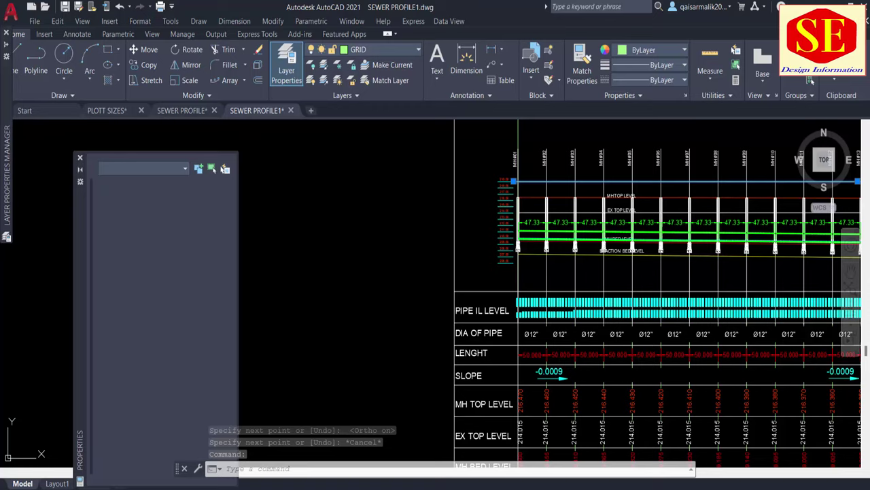
pyautogui.scroll(2, 521, 178)
# Step: Copy the 219 level line down onto the next three levels
pyautogui.write('co')
pyautogui.press('Return')
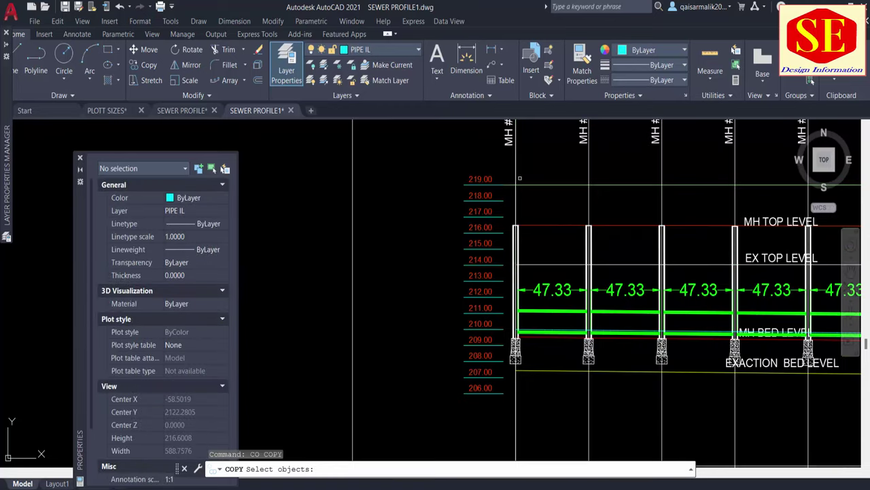
pyautogui.click(544, 184)
pyautogui.press('Return')
pyautogui.click(504, 184)
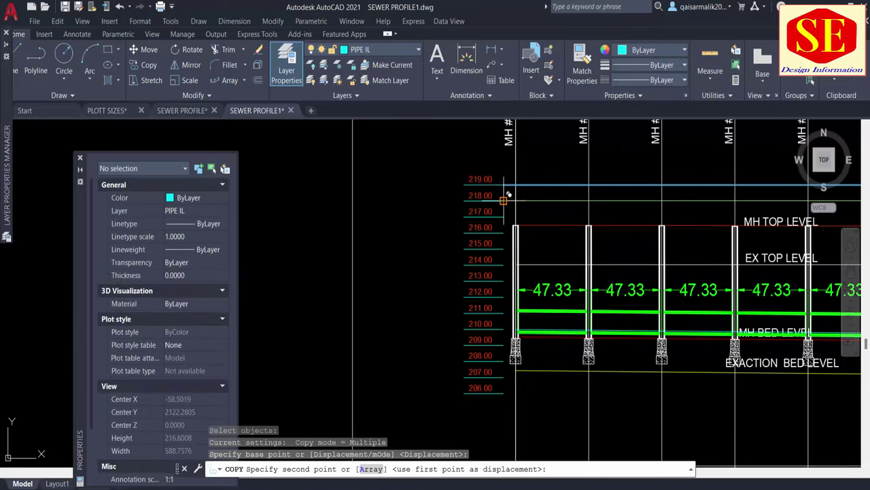
pyautogui.click(504, 217)
pyautogui.click(504, 232)
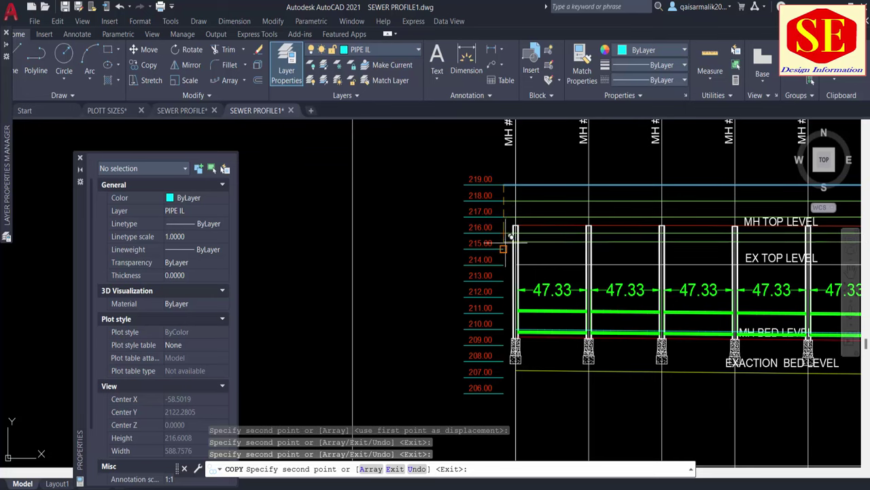
pyautogui.click(504, 248)
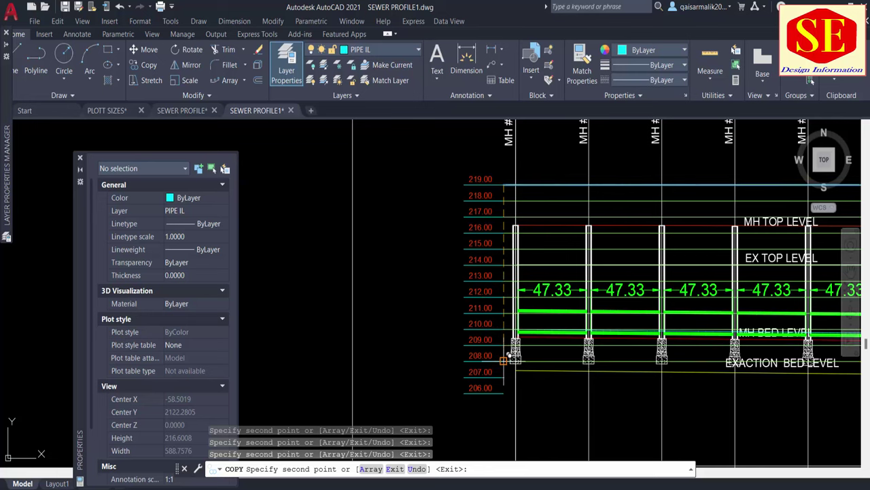
pyautogui.press('Escape')
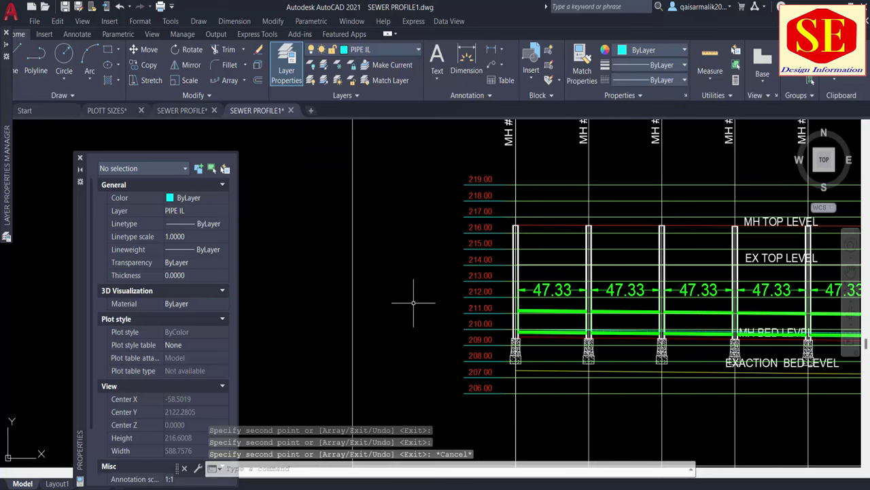
# Step: Draw a vertical border line along the elevation labels from top to bottom of the scale
pyautogui.write('l')
pyautogui.press('Return')
pyautogui.click(463, 185)
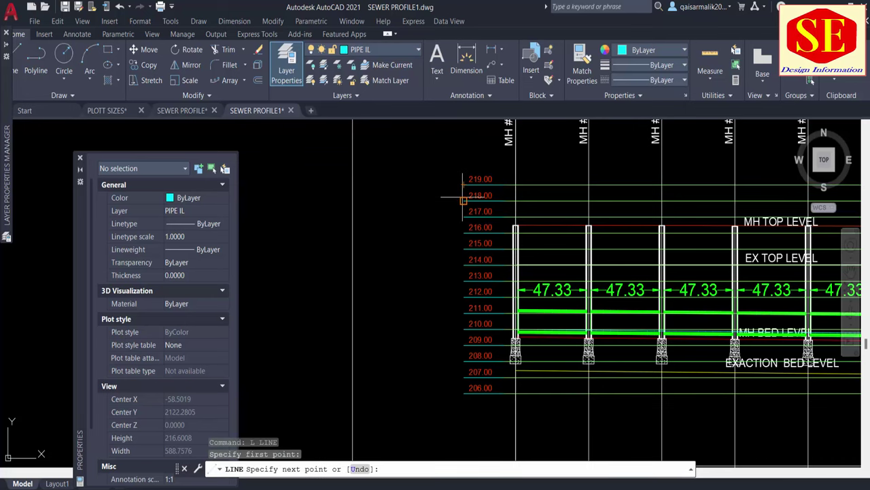
pyautogui.click(464, 393)
pyautogui.press('Escape')
pyautogui.moveTo(446, 183); pyautogui.dragTo(456, 237, button='middle')
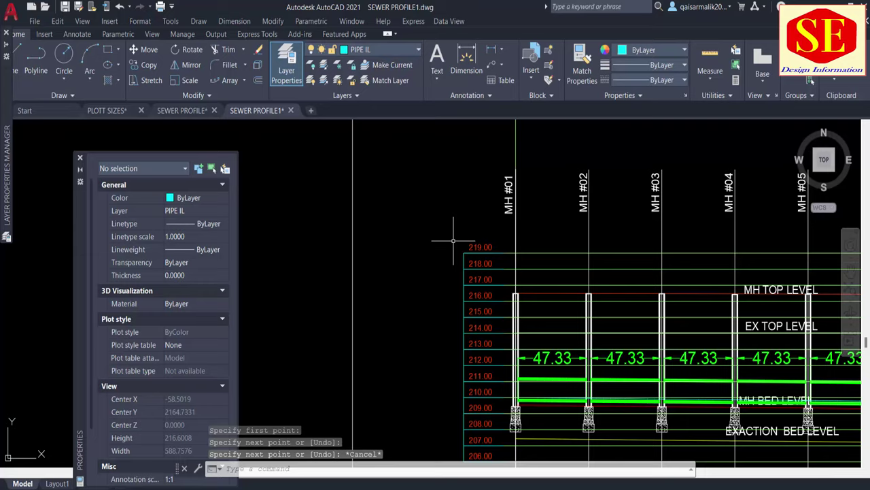
pyautogui.scroll(-2, 442, 231)
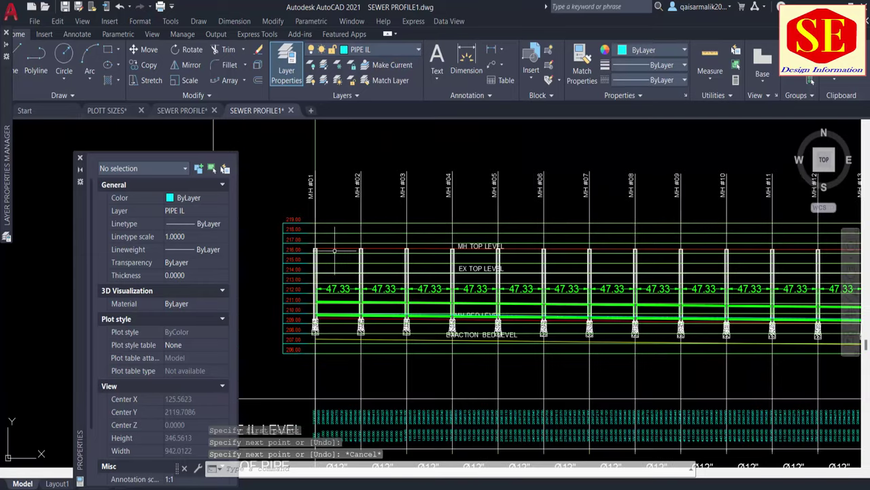
pyautogui.scroll(-2, 408, 253)
pyautogui.scroll(2, 524, 272)
pyautogui.moveTo(537, 215)
pyautogui.mouseDown(button='middle')
pyautogui.moveTo(537, 317)
pyautogui.moveTo(787, 301)
pyautogui.mouseUp(button='middle')
# Step: Select the elevation labels and grid lines, excluding the border line, and set a base point for copying
pyautogui.write('co')
pyautogui.press('Return')
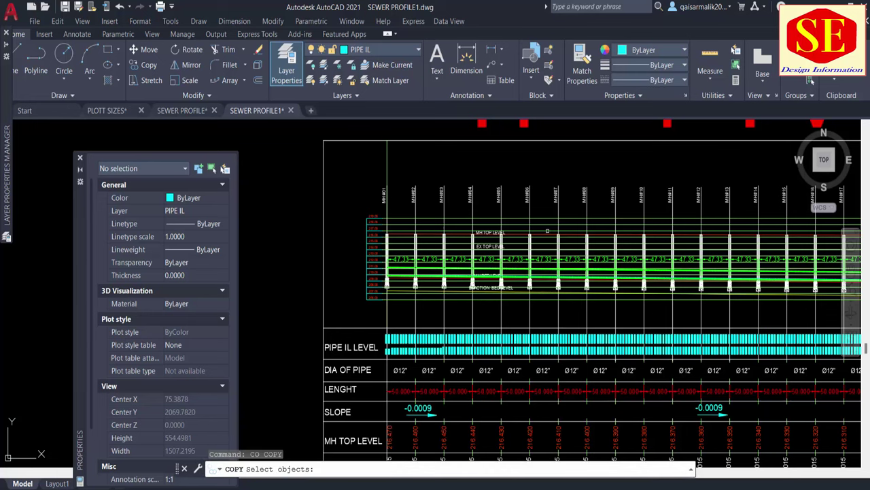
pyautogui.scroll(3, 372, 221)
pyautogui.click(347, 176)
pyautogui.click(403, 460)
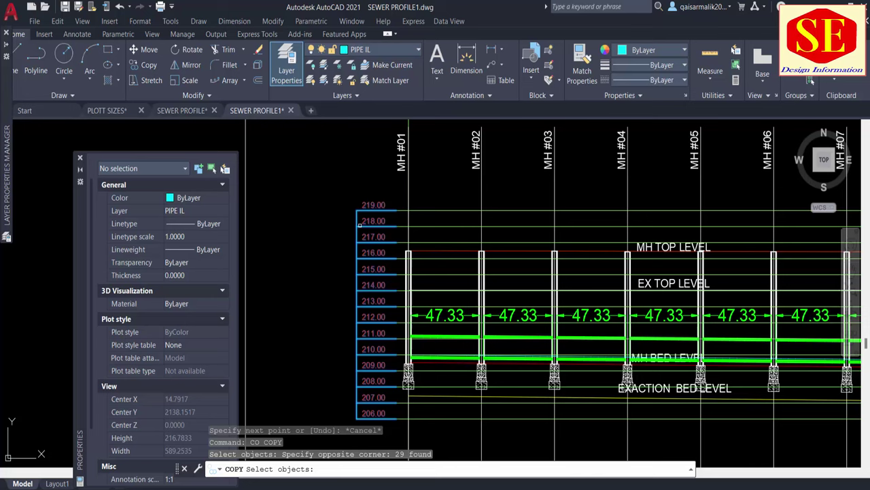
pyautogui.keyDown('shift'); pyautogui.click(358, 232); pyautogui.keyUp('shift')
pyautogui.press('Return')
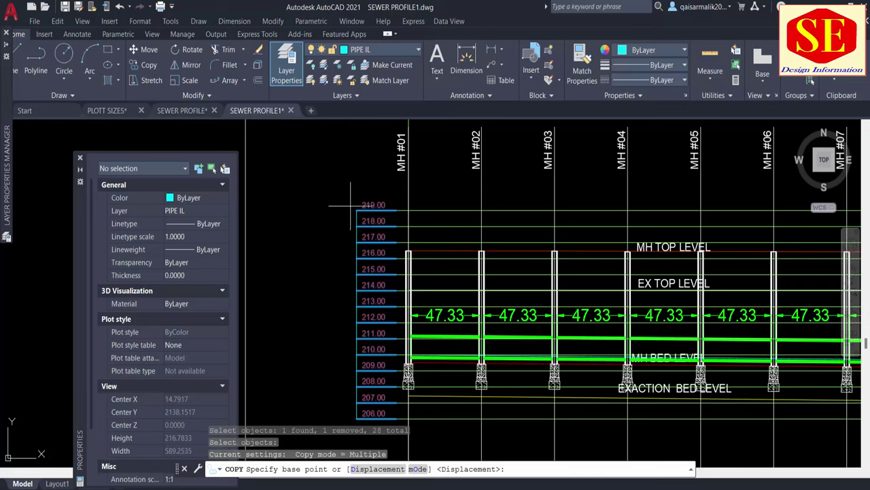
pyautogui.click(357, 211)
# Step: Place the copied 219.00–206.00 scale just right of MH #24
pyautogui.scroll(-3, 367, 231)
pyautogui.scroll(-3, 397, 229)
pyautogui.scroll(6, 680, 231)
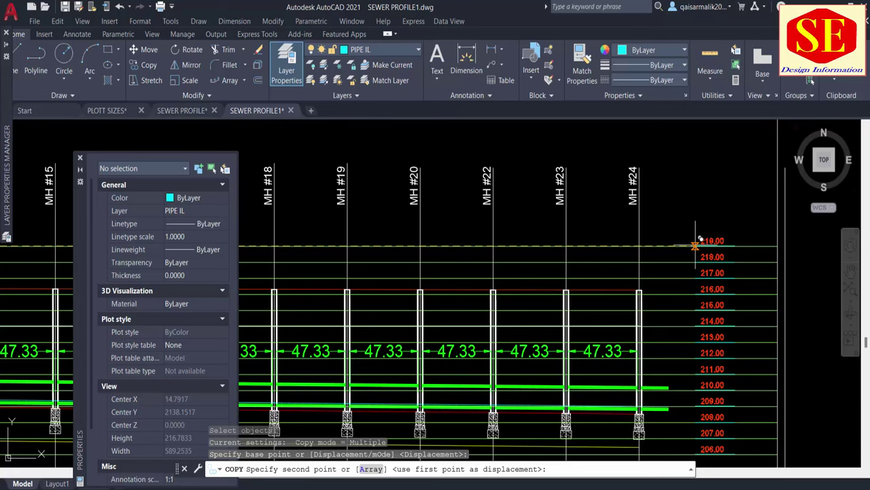
pyautogui.click(700, 245)
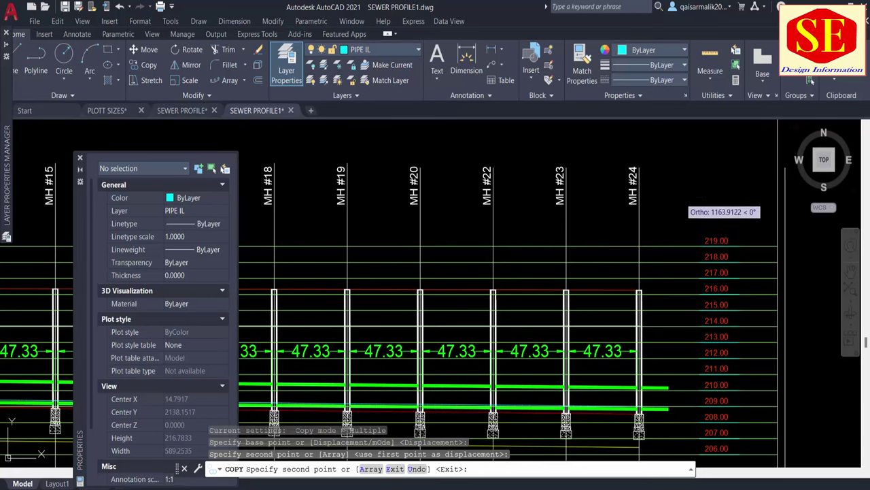
pyautogui.press('Escape')
pyautogui.scroll(-3, 701, 238)
pyautogui.scroll(5, 683, 226)
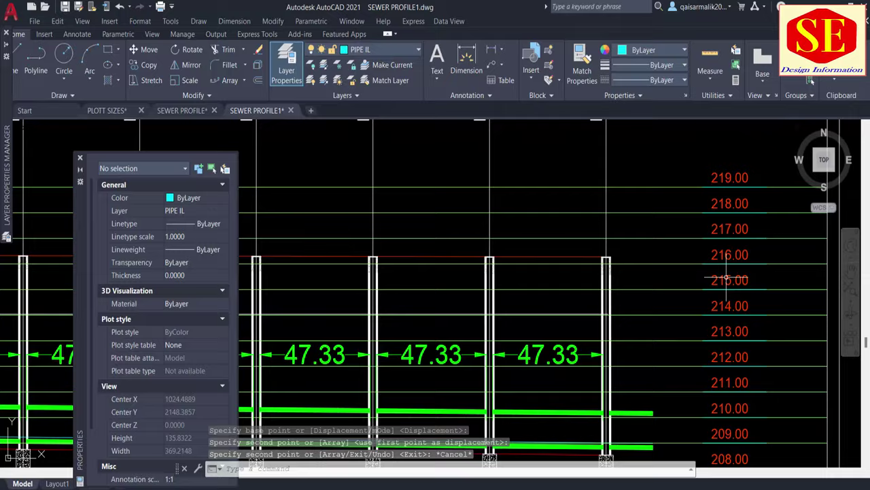
pyautogui.scroll(-3, 727, 272)
pyautogui.scroll(-3, 741, 261)
pyautogui.scroll(-1, 624, 249)
pyautogui.scroll(-1, 624, 249)
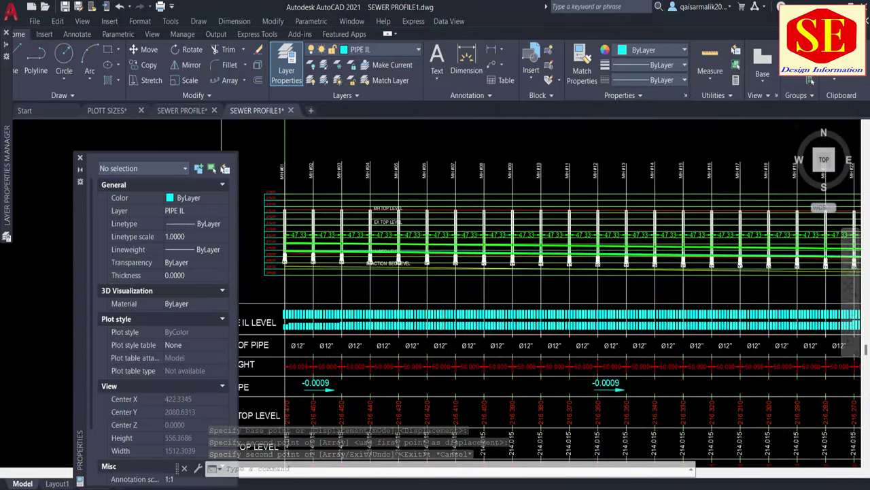
pyautogui.scroll(1, 490, 264)
pyautogui.press('Escape')
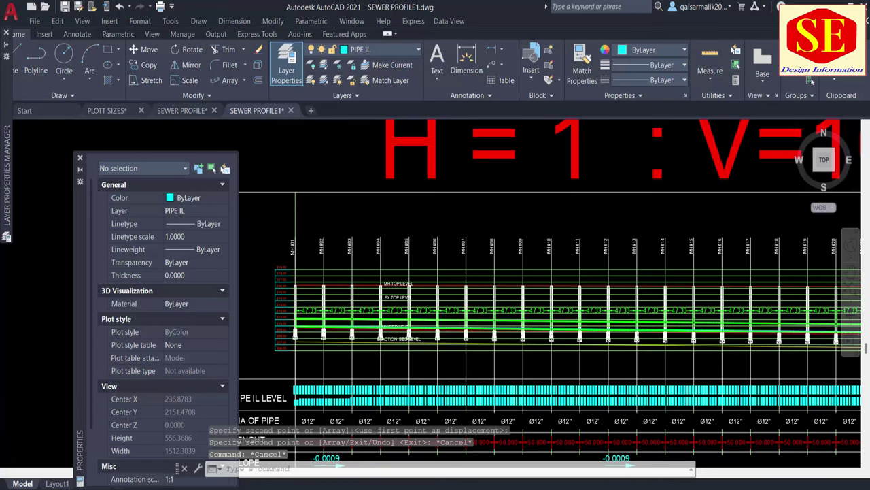
pyautogui.scroll(-1, 301, 290)
pyautogui.scroll(5, 402, 241)
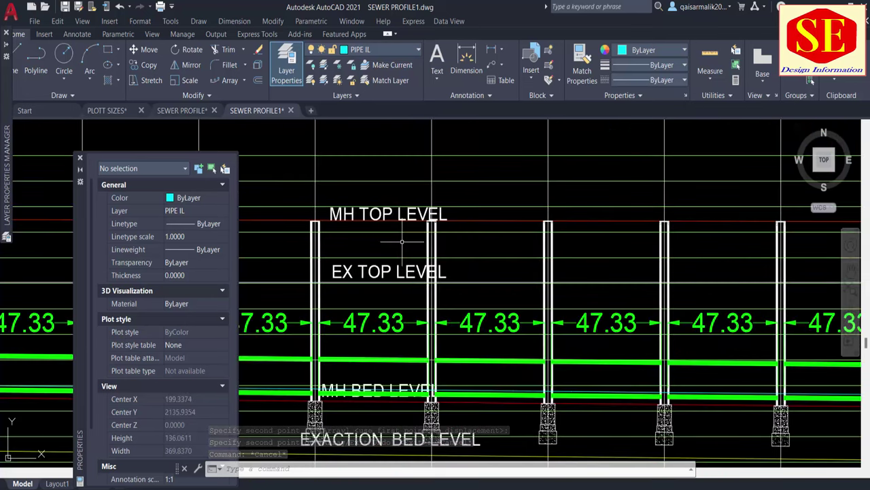
# Step: Select the MH TOP, EX TOP, MH BED and EXACTION BED LEVEL labels
pyautogui.write('m')
pyautogui.press('Return')
pyautogui.press('Escape')
pyautogui.click(443, 216)
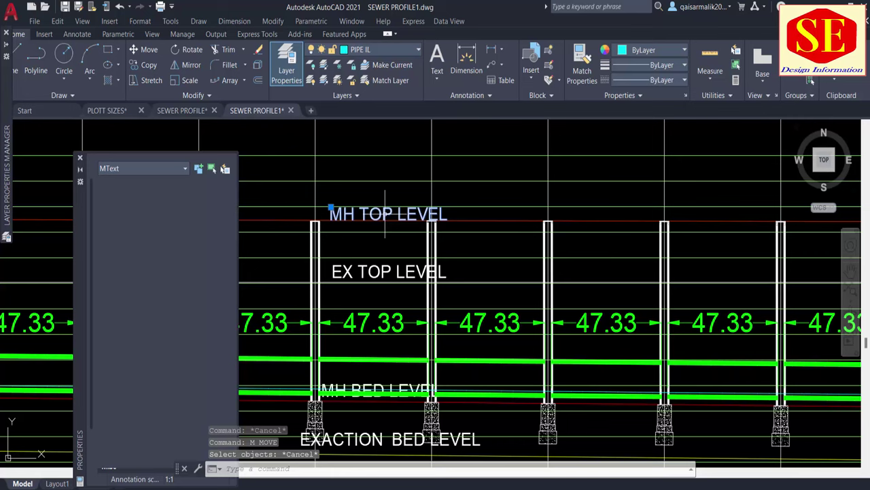
pyautogui.click(393, 272)
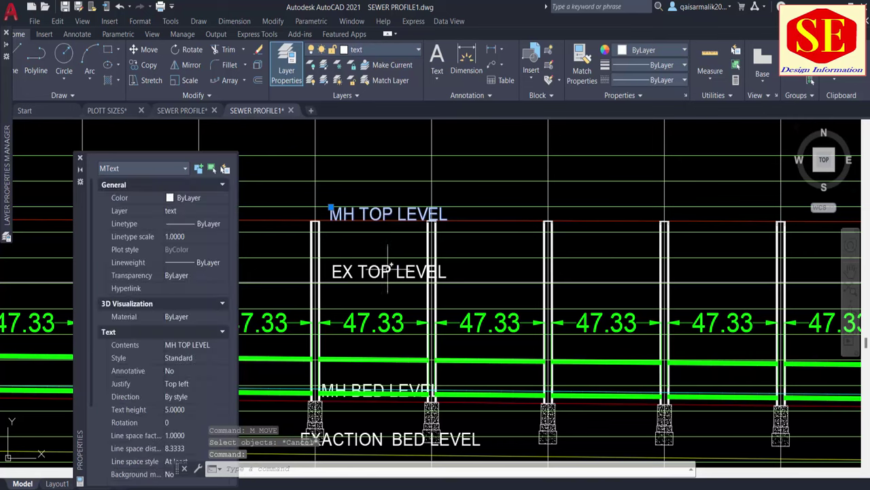
pyautogui.click(376, 385)
pyautogui.click(385, 441)
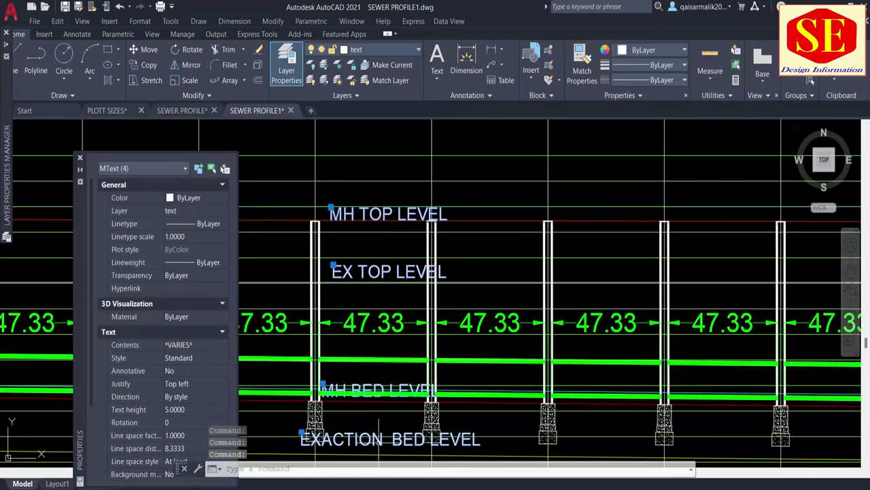
# Step: Move the four labels, with Ortho off, to sit above the profile grid near MH #01
pyautogui.write('m')
pyautogui.press('Return')
pyautogui.click(376, 409)
pyautogui.scroll(-5, 425, 409)
pyautogui.scroll(3, 447, 272)
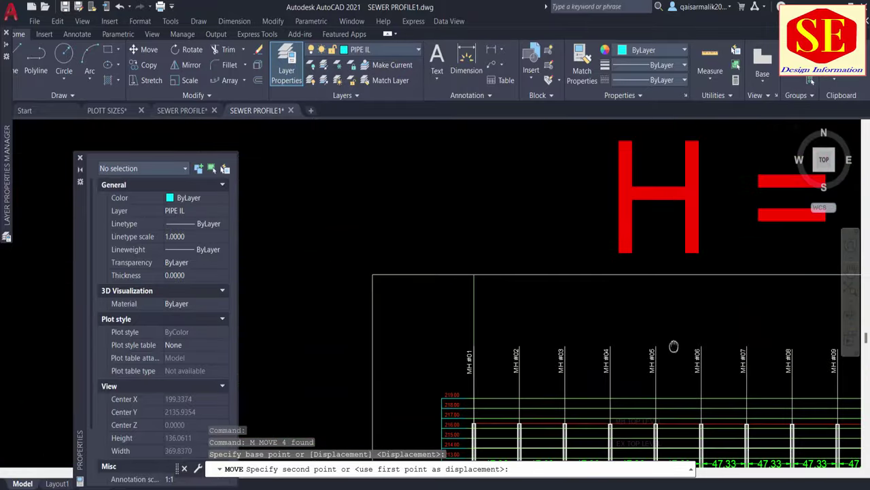
pyautogui.press('F8')
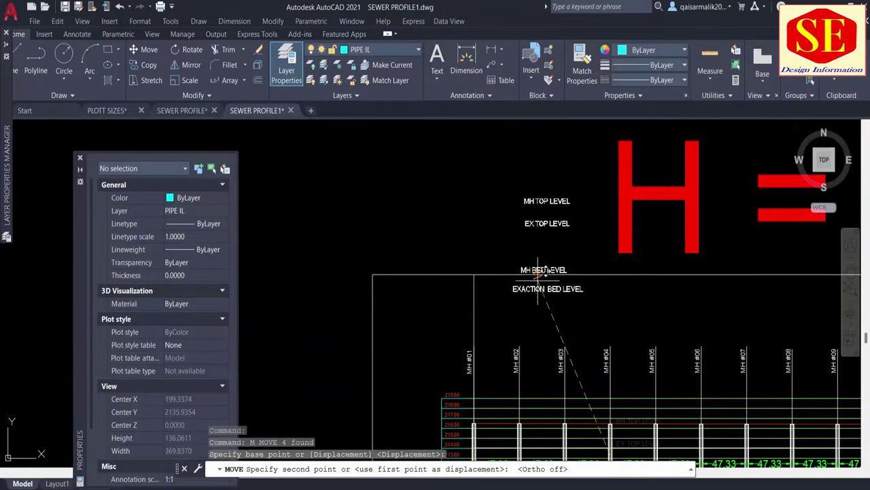
pyautogui.moveTo(421, 272); pyautogui.dragTo(510, 166, button='middle')
pyautogui.scroll(-2, 538, 285)
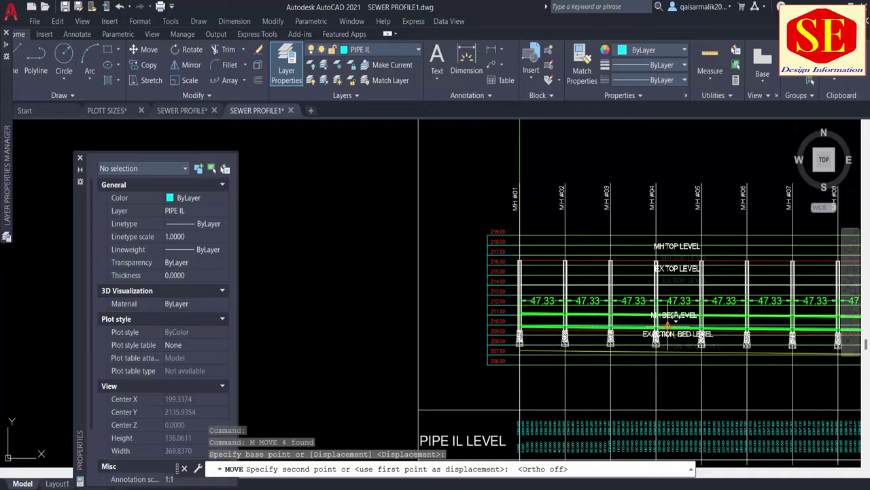
pyautogui.scroll(2, 572, 268)
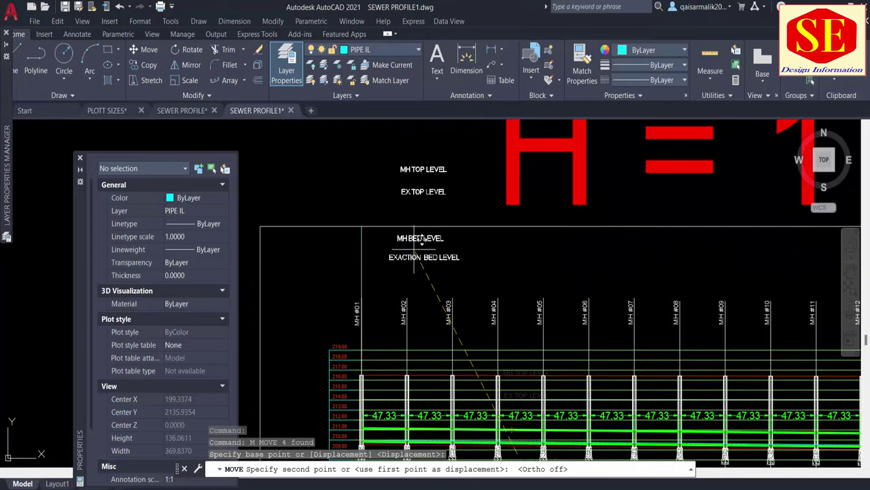
pyautogui.click(408, 242)
pyautogui.press('Escape')
pyautogui.moveTo(539, 317); pyautogui.dragTo(516, 262, button='middle')
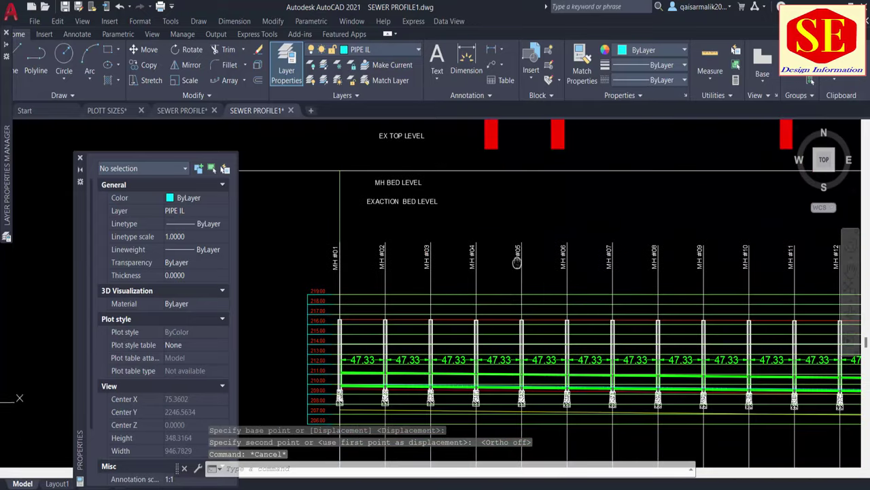
pyautogui.click(456, 320)
pyautogui.click(659, 66)
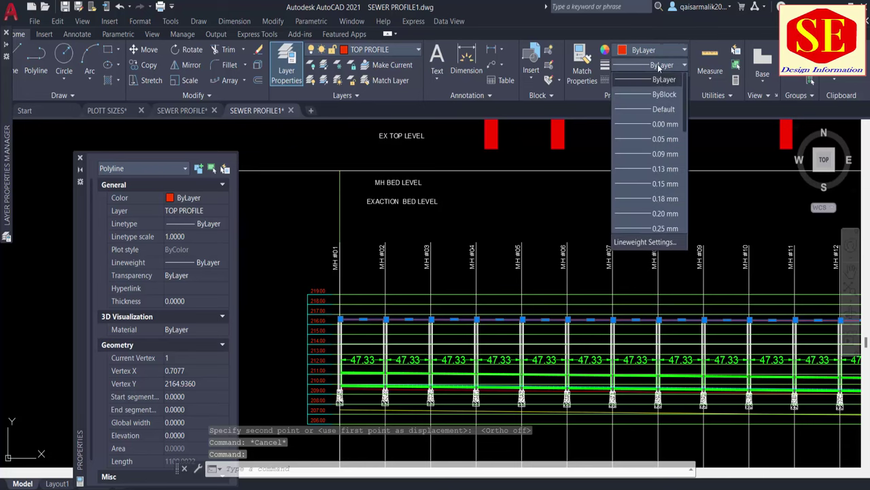
pyautogui.scroll(-2, 656, 198)
pyautogui.click(655, 199)
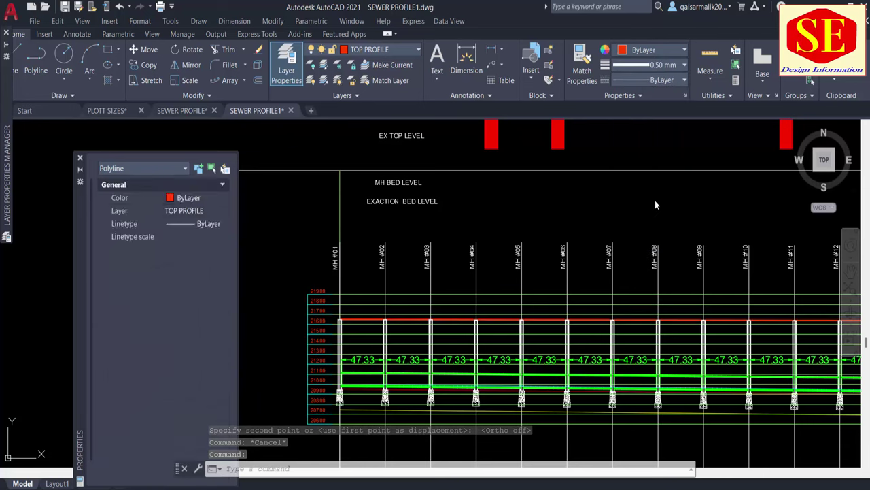
pyautogui.press('Escape')
pyautogui.scroll(4, 469, 365)
pyautogui.scroll(4, 533, 310)
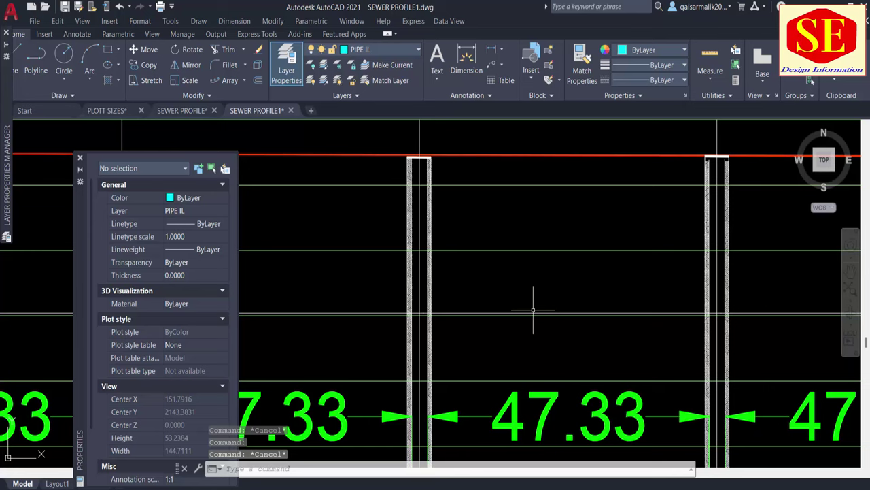
pyautogui.click(521, 312)
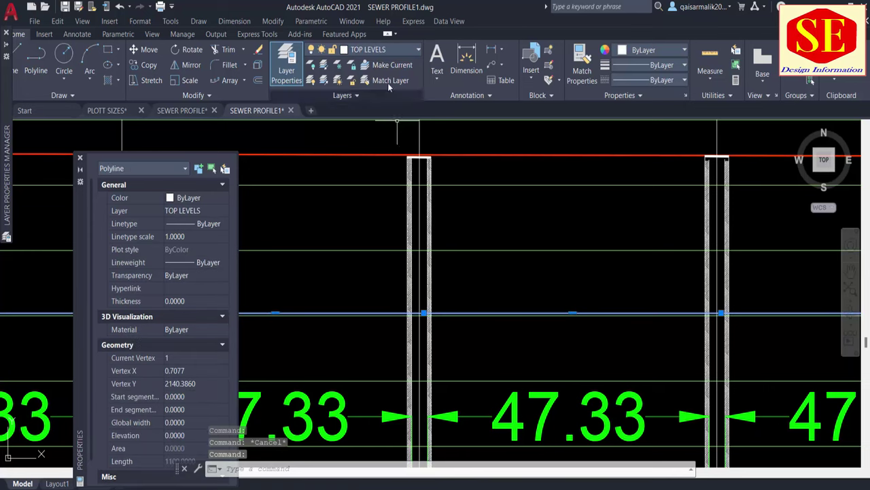
pyautogui.click(652, 63)
pyautogui.click(648, 80)
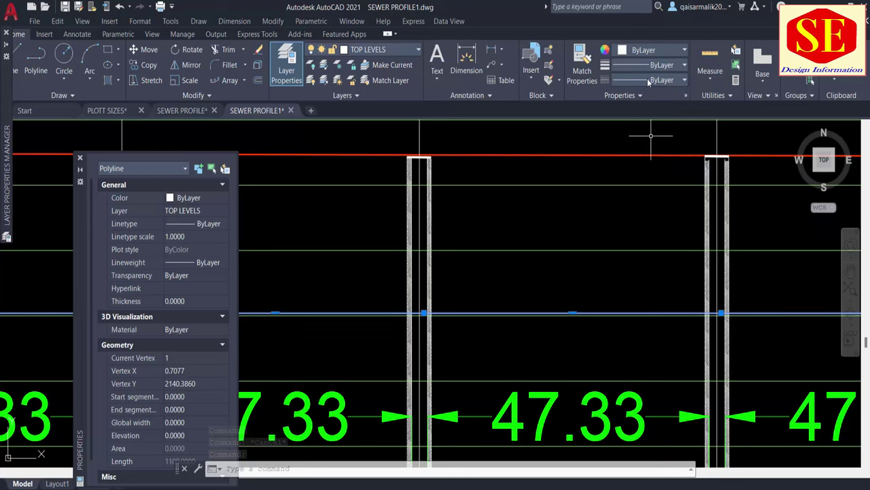
pyautogui.click(648, 80)
pyautogui.click(624, 142)
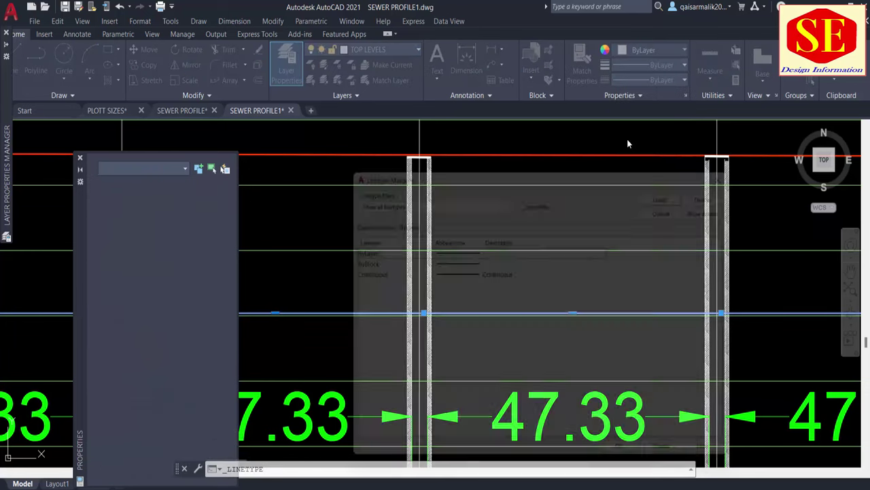
pyautogui.click(682, 189)
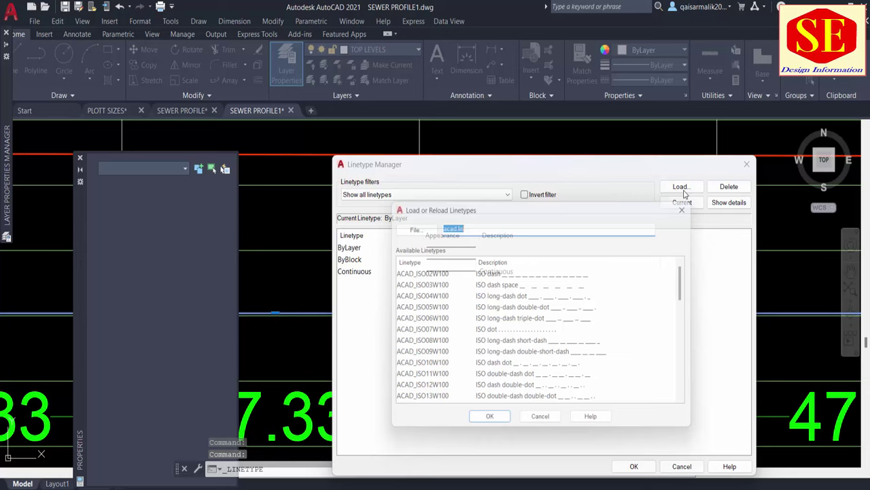
pyautogui.click(484, 272)
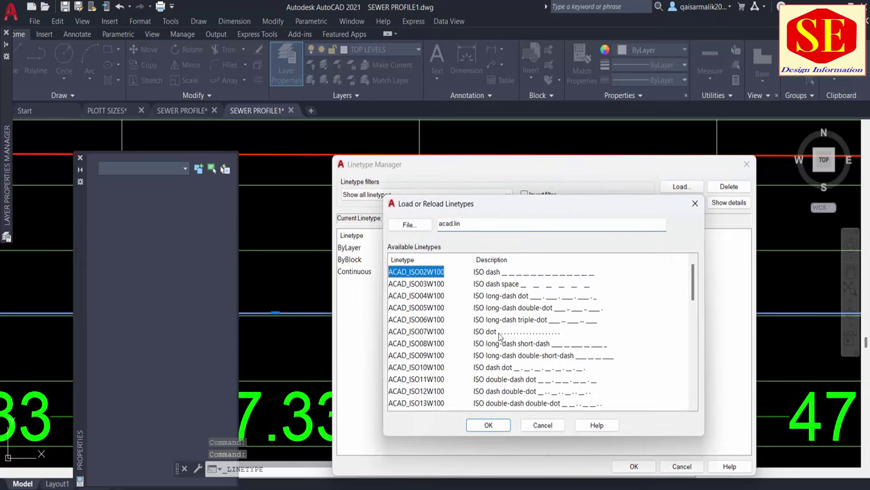
pyautogui.click(488, 425)
pyautogui.click(632, 466)
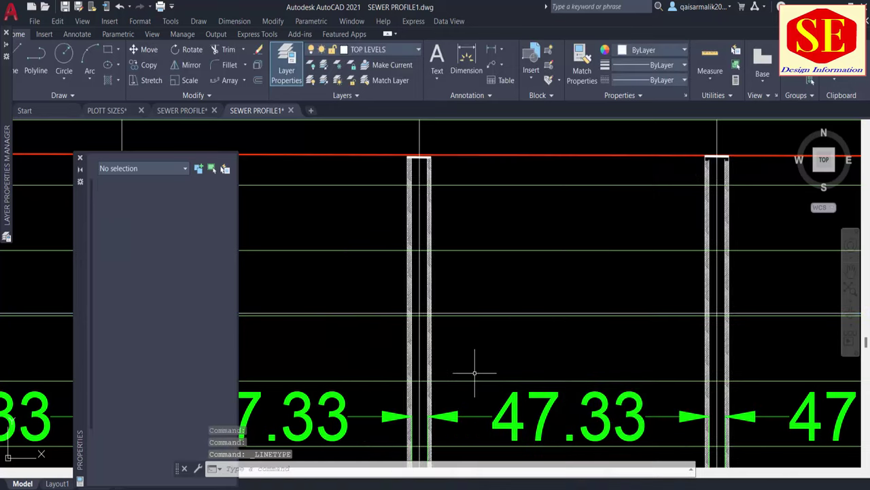
pyautogui.scroll(5, 360, 324)
pyautogui.click(361, 325)
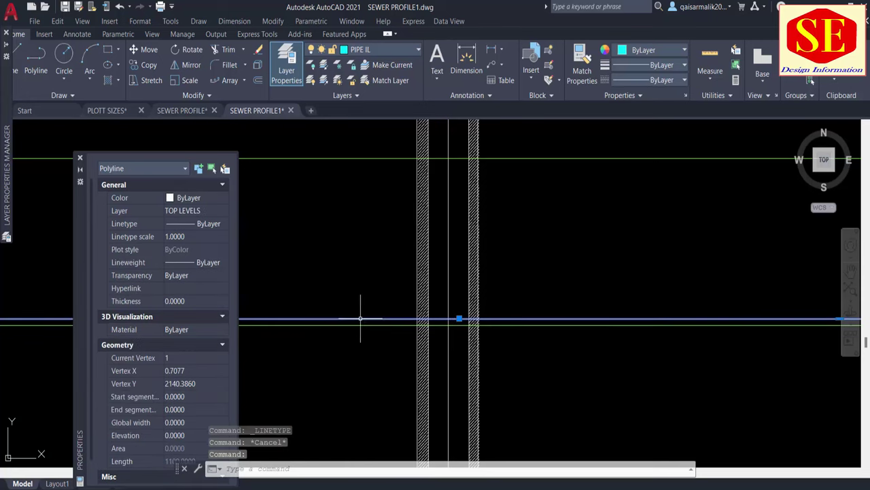
pyautogui.click(652, 64)
pyautogui.click(647, 81)
pyautogui.click(648, 81)
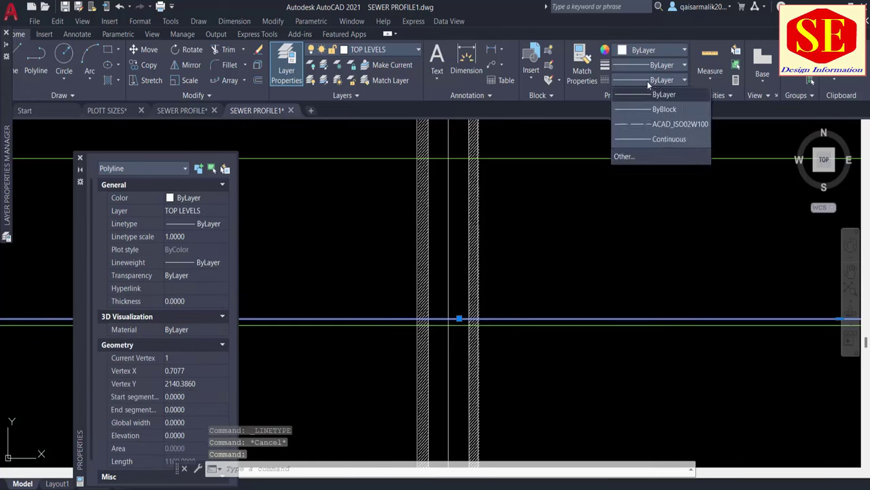
pyautogui.click(649, 123)
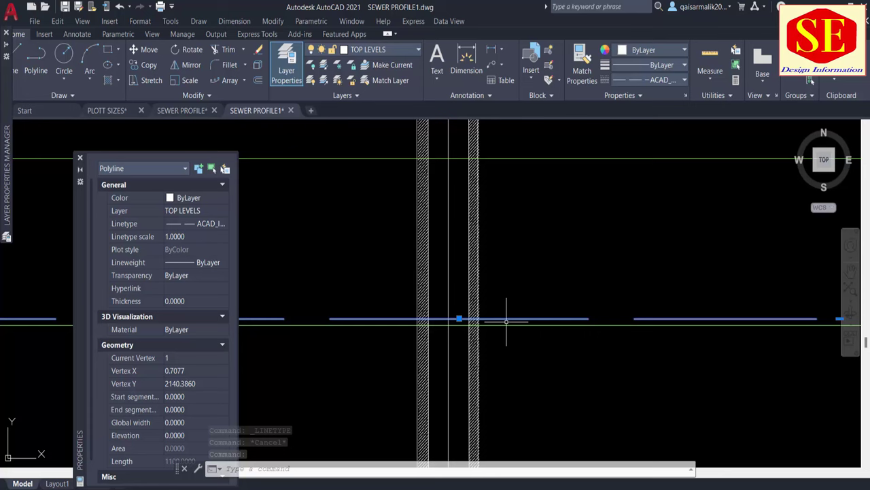
pyautogui.click(191, 237)
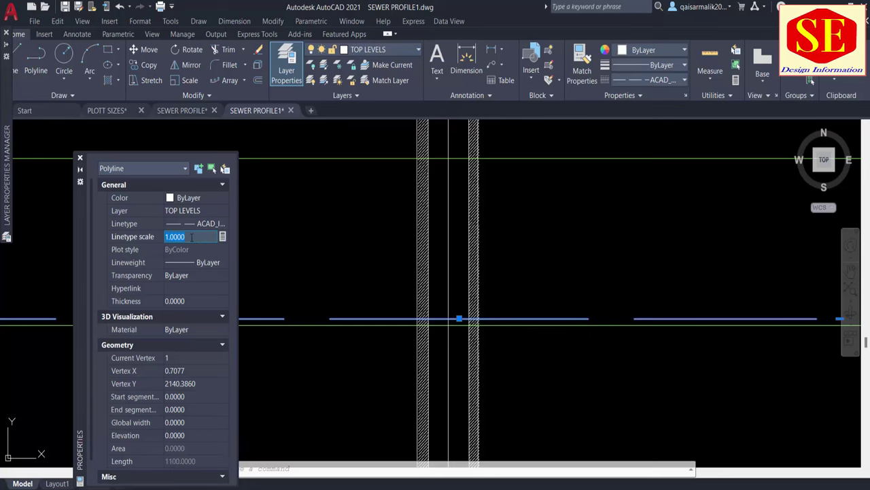
pyautogui.write('.5')
pyautogui.press('Return')
pyautogui.scroll(-5, 459, 318)
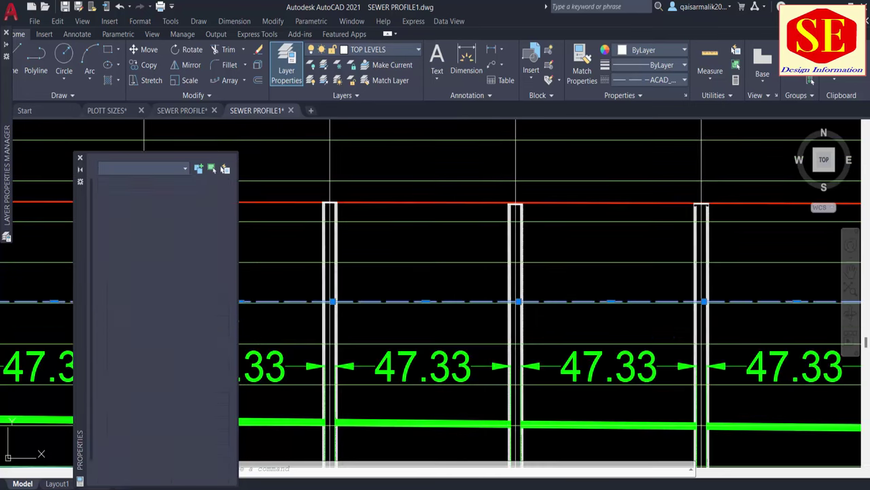
pyautogui.press('Escape')
pyautogui.scroll(-2, 480, 247)
pyautogui.scroll(2, 476, 286)
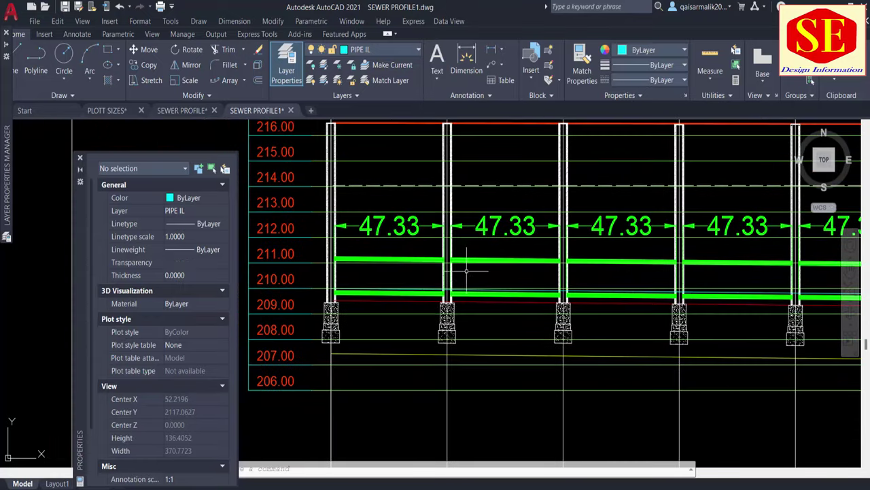
pyautogui.scroll(3, 467, 272)
pyautogui.click(518, 304)
pyautogui.scroll(-5, 575, 243)
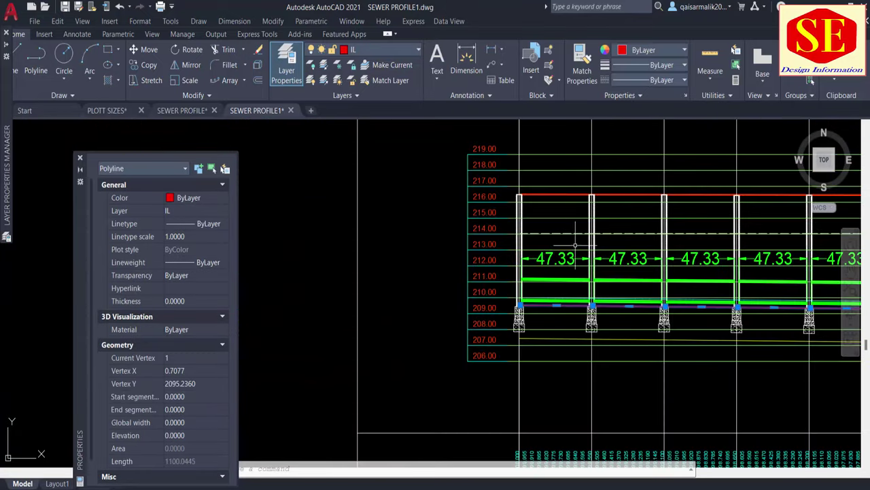
pyautogui.press('Escape')
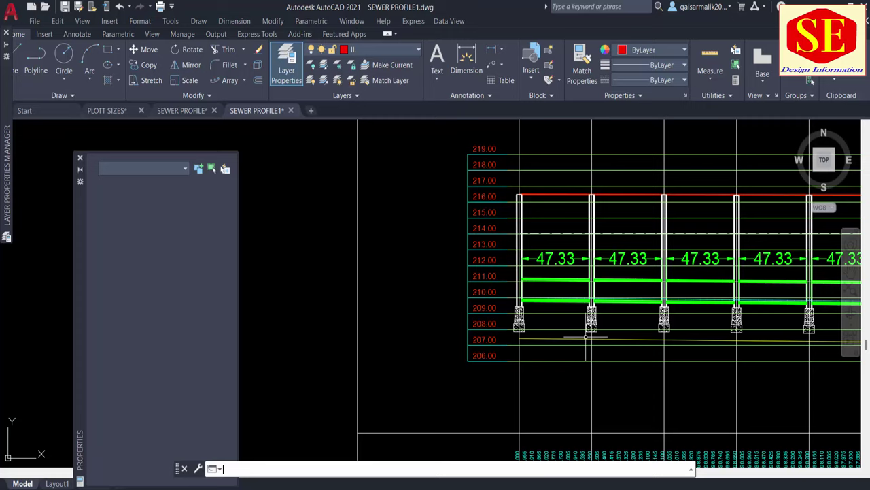
pyautogui.scroll(4, 607, 289)
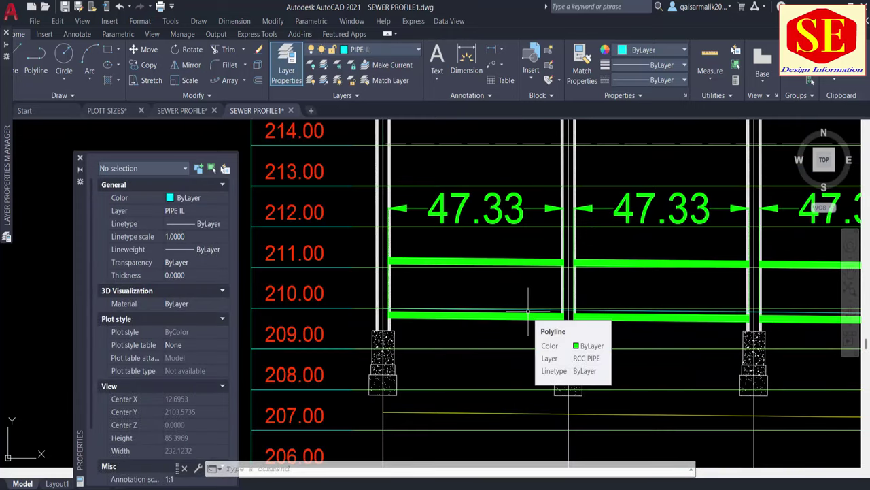
pyautogui.scroll(-4, 401, 286)
pyautogui.moveTo(641, 329); pyautogui.dragTo(465, 278, button='middle')
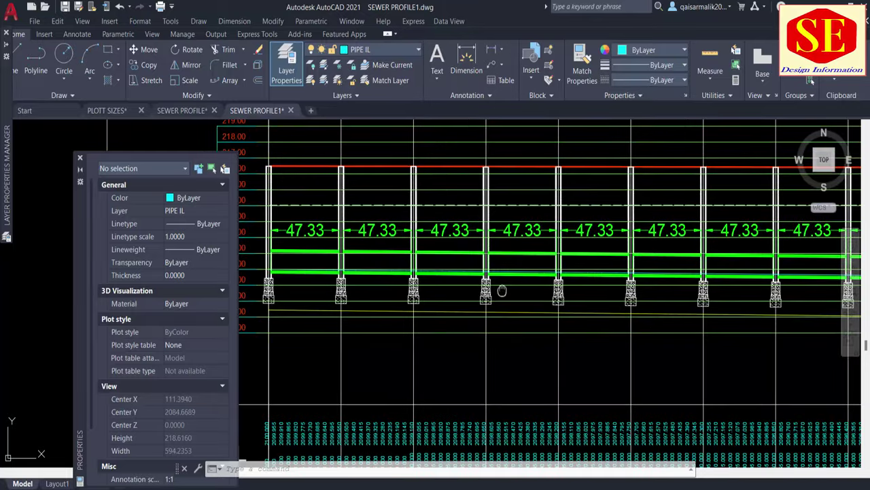
pyautogui.press('Escape')
pyautogui.scroll(4, 465, 278)
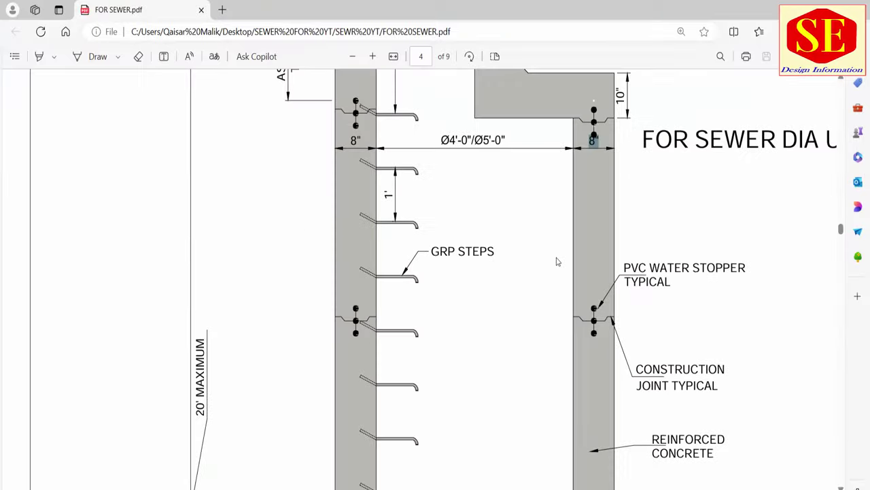
pyautogui.scroll(-5, 556, 261)
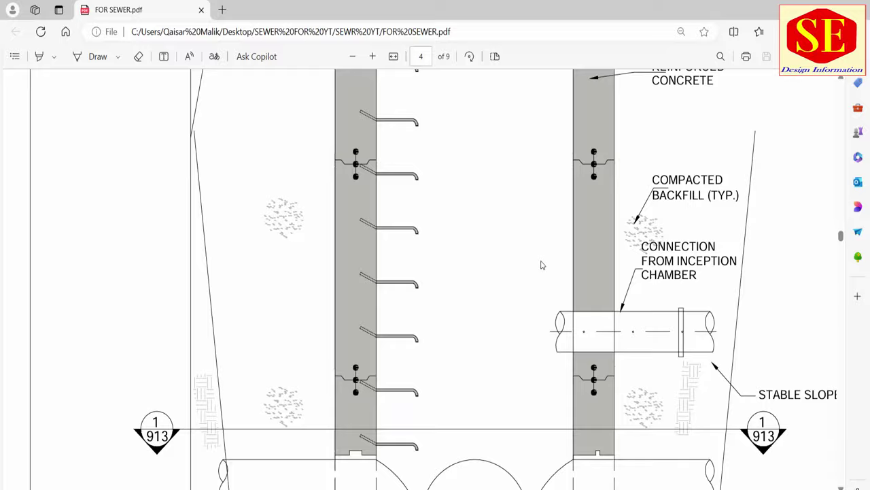
# Step: Scroll page 4 of the FOR SEWER PDF to the manhole Section A-A and encasement details
pyautogui.keyDown('ctrl'); pyautogui.scroll(-3, 542, 266); pyautogui.keyUp('ctrl')
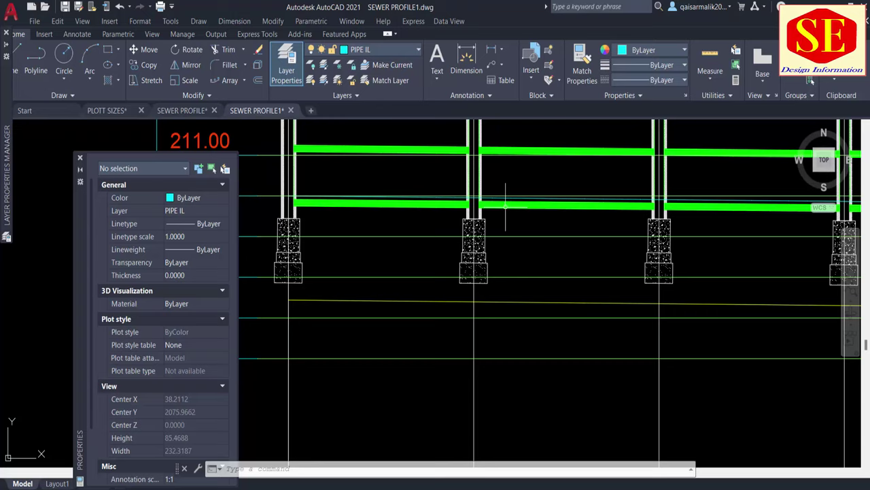
pyautogui.press('Escape')
pyautogui.press('Escape')
pyautogui.moveTo(286, 211); pyautogui.dragTo(418, 212, button='middle')
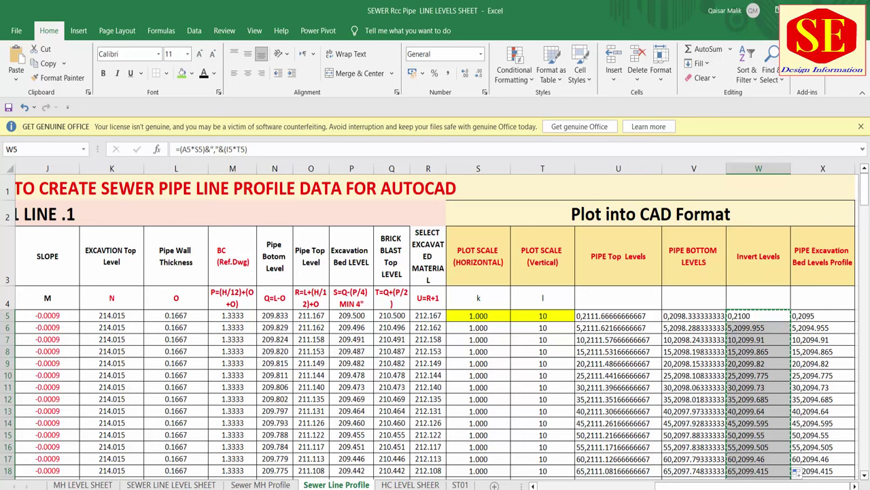
# Step: Copy the column X excavation bed coordinates from X5 downward and return to AutoCAD
pyautogui.click(824, 315)
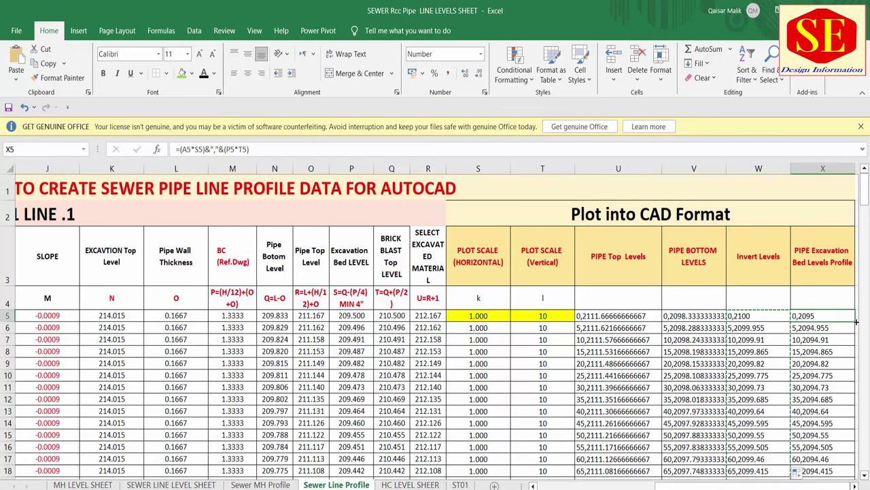
pyautogui.hotkey('ctrl', 'shift', 'Down')
pyautogui.rightClick(824, 340)
pyautogui.click(731, 67)
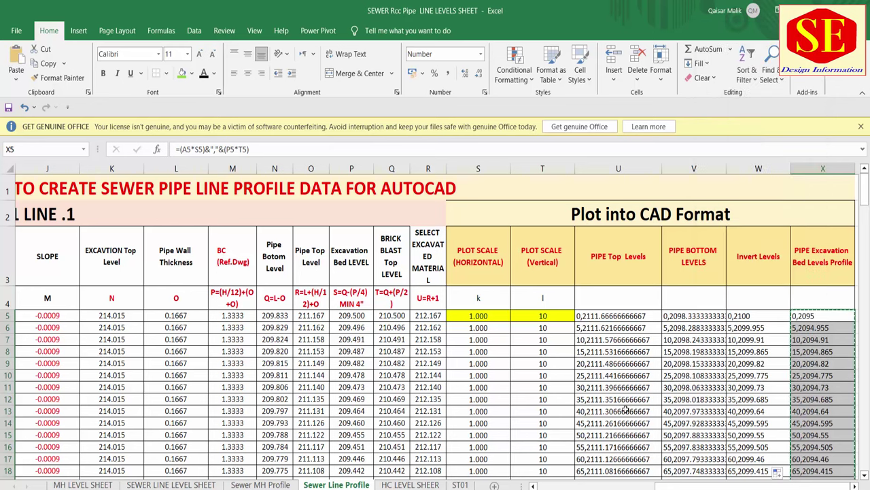
pyautogui.click(625, 439)
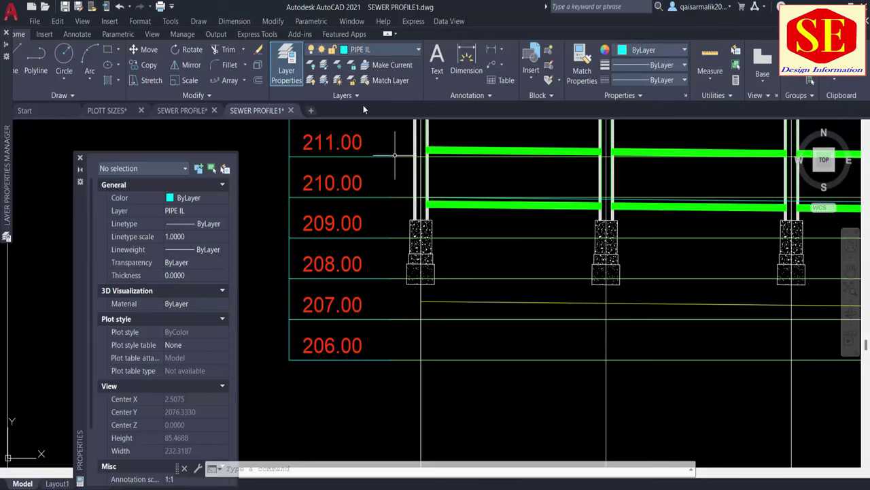
# Step: Make PIPE EXCAVATION the current layer with a 0.70 mm lineweight
pyautogui.click(379, 51)
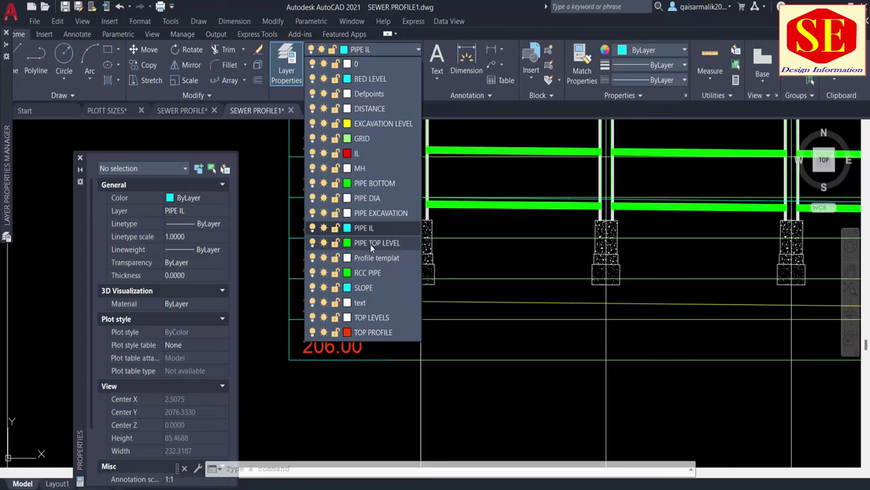
pyautogui.click(376, 213)
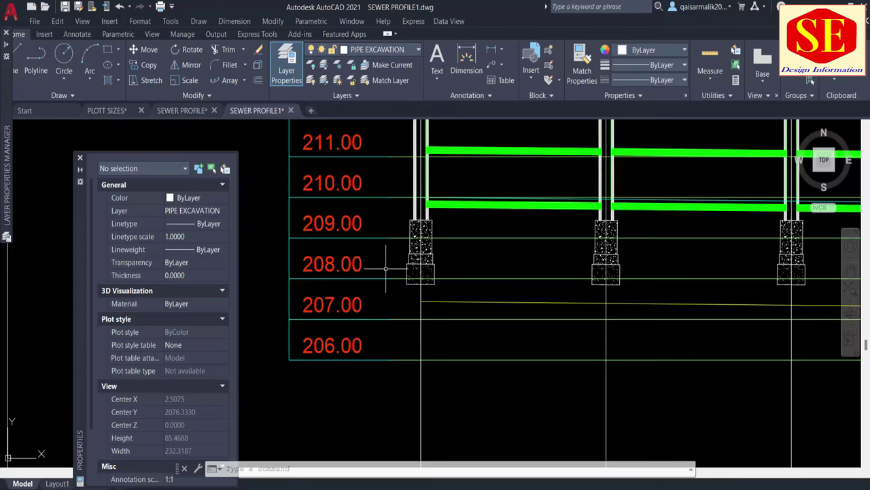
pyautogui.click(664, 70)
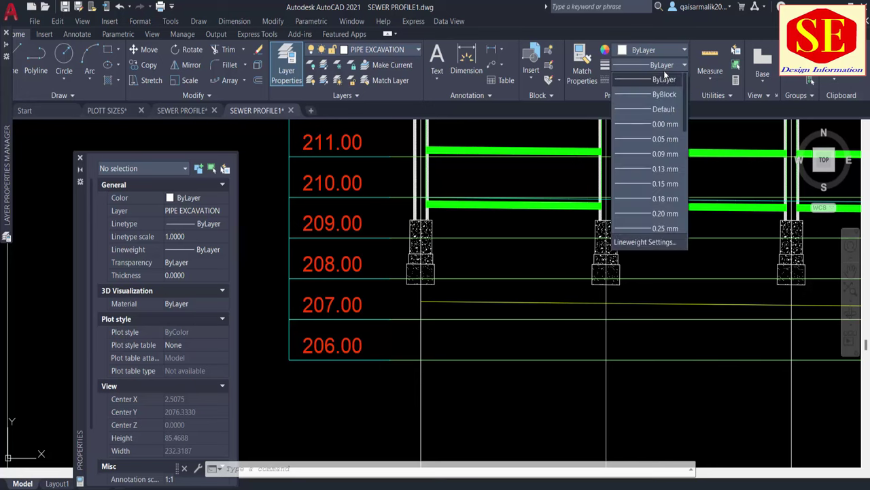
pyautogui.scroll(-2, 657, 197)
pyautogui.scroll(-1, 655, 204)
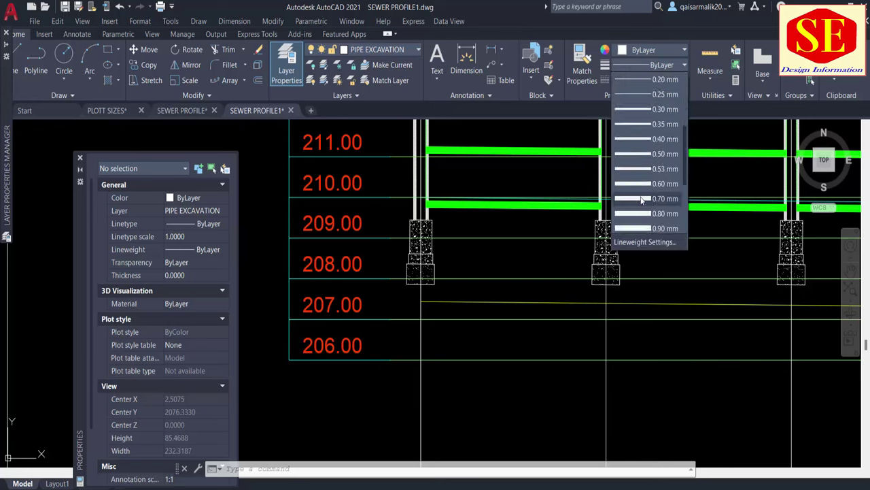
pyautogui.click(642, 198)
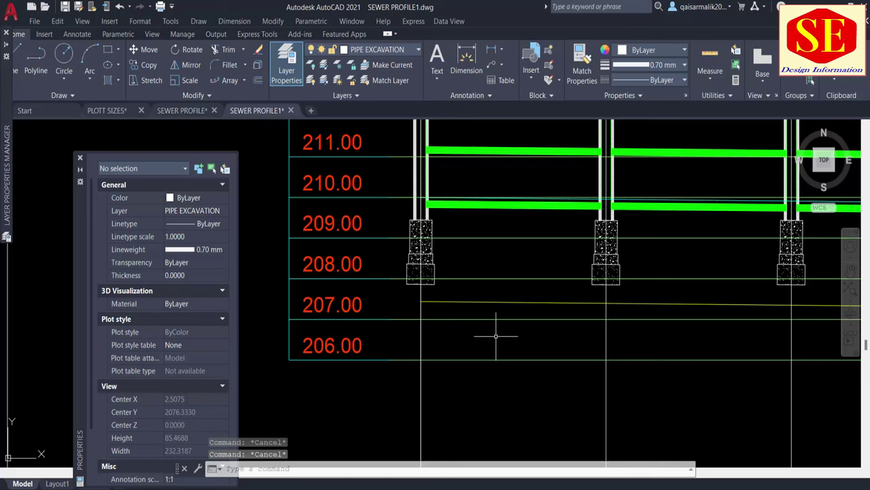
# Step: Draw the excavation polyline at 0.5 width from the pasted Excel coordinates
pyautogui.write('pl')
pyautogui.press('Return')
pyautogui.click(461, 427)
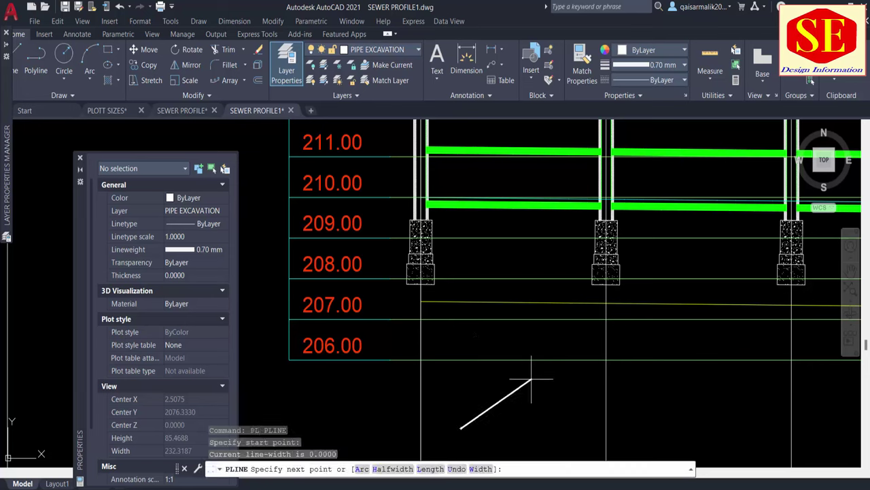
pyautogui.press('Return')
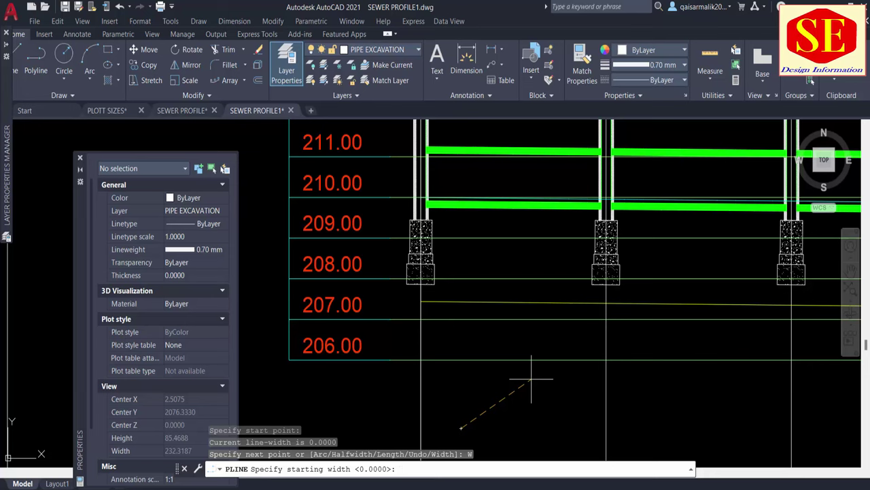
pyautogui.write('.5')
pyautogui.press('Return')
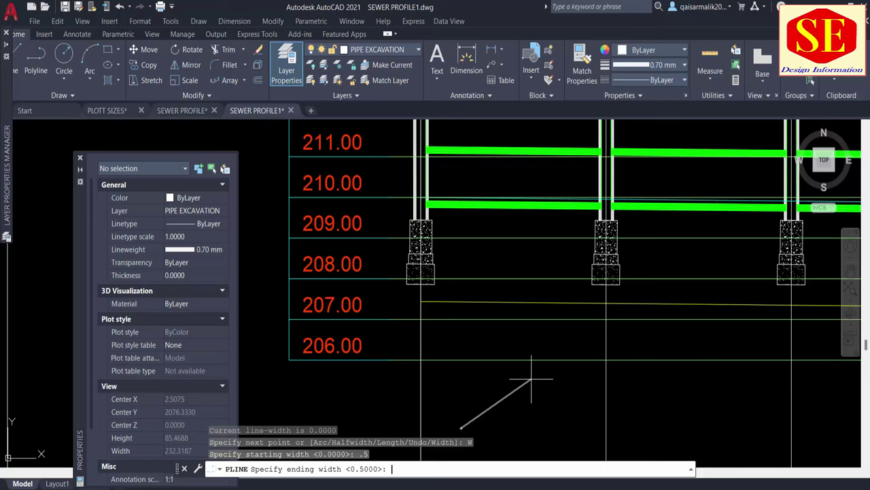
pyautogui.press('Return')
pyautogui.press('Escape')
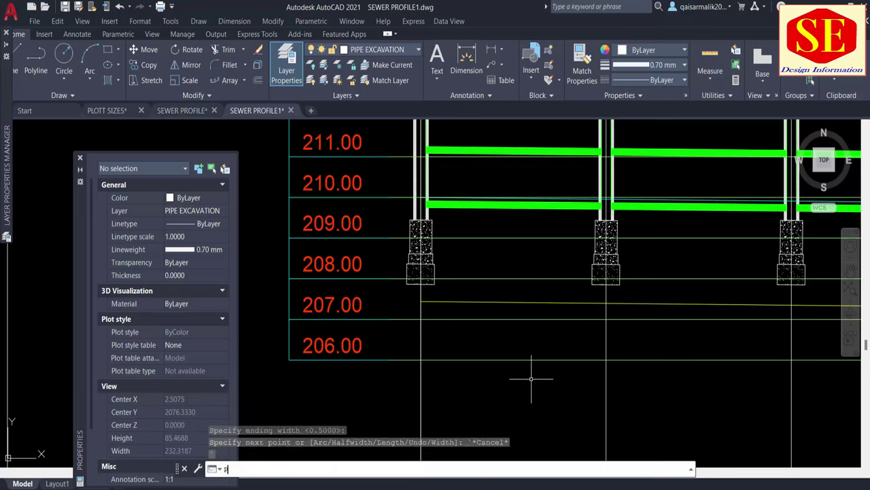
pyautogui.write('l')
pyautogui.press('Return')
pyautogui.rightClick(395, 468)
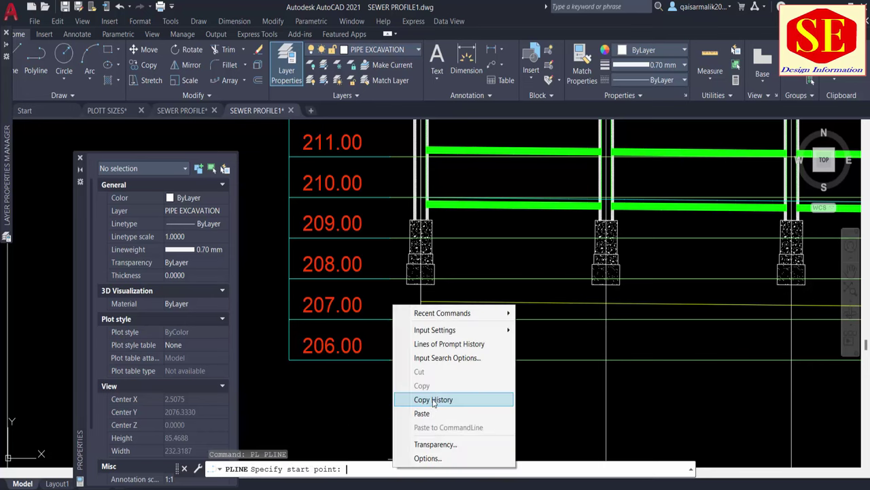
pyautogui.click(433, 414)
pyautogui.press('Escape')
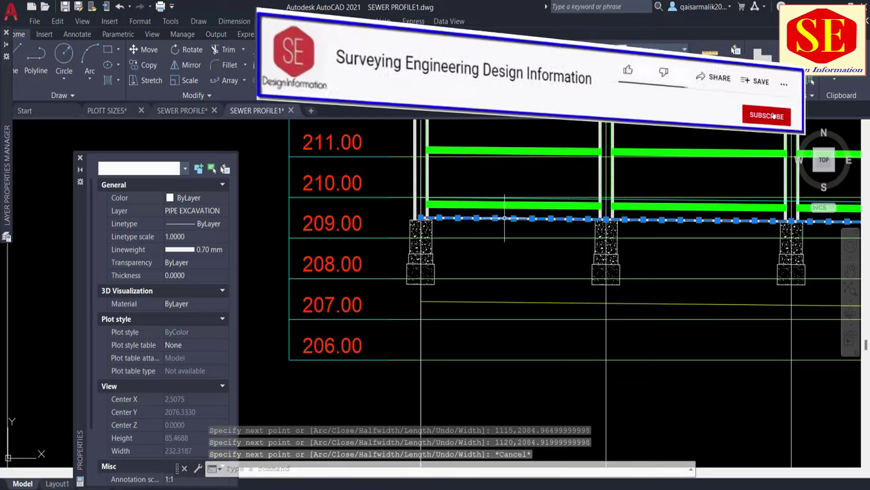
# Step: Select the new excavation polyline and pan around to inspect it
pyautogui.click(568, 218)
pyautogui.moveTo(568, 231); pyautogui.dragTo(442, 262, button='middle')
pyautogui.press('Escape')
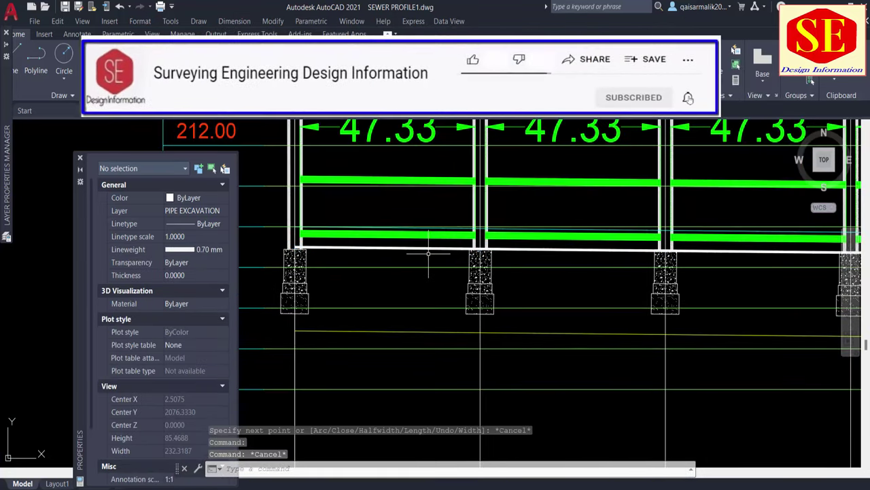
pyautogui.click(428, 249)
pyautogui.press('Escape')
pyautogui.moveTo(418, 303); pyautogui.dragTo(497, 292, button='middle')
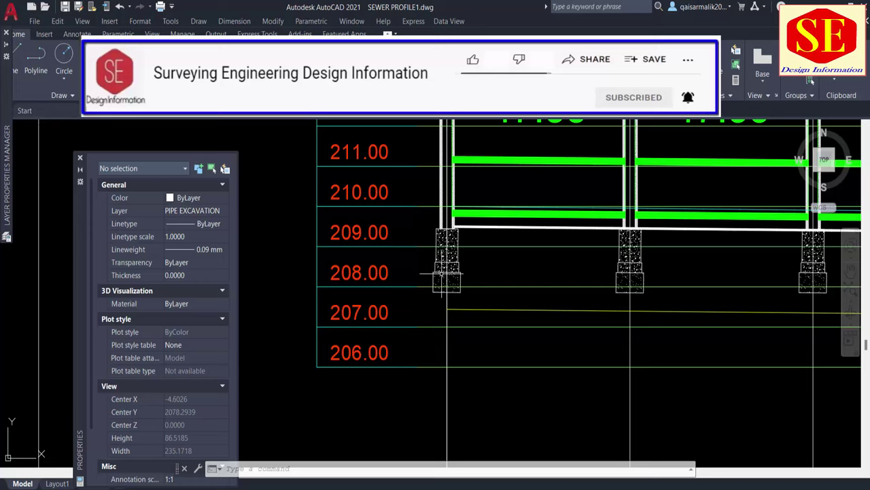
pyautogui.scroll(2, 452, 302)
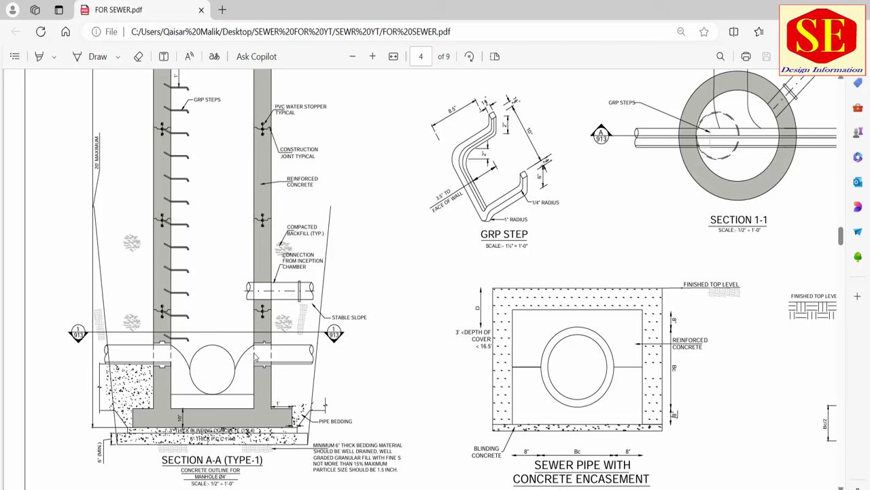
pyautogui.click(574, 456)
pyautogui.press('Escape')
pyautogui.press('Escape')
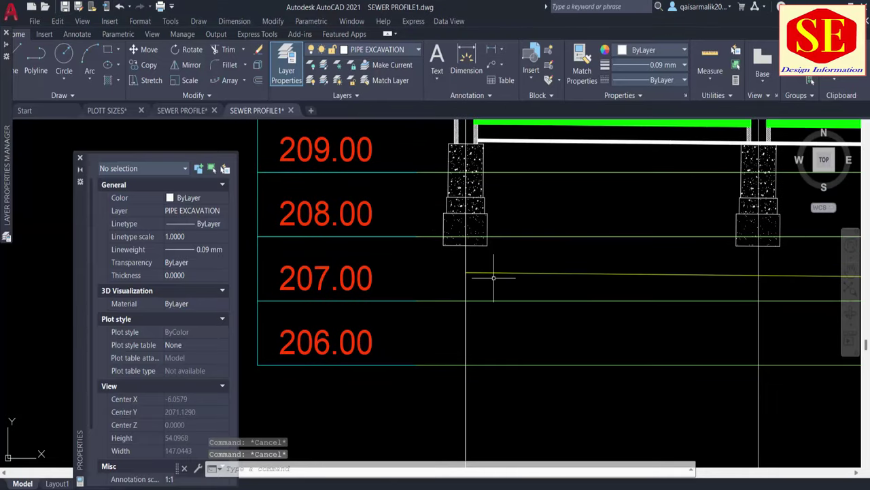
pyautogui.press('Escape')
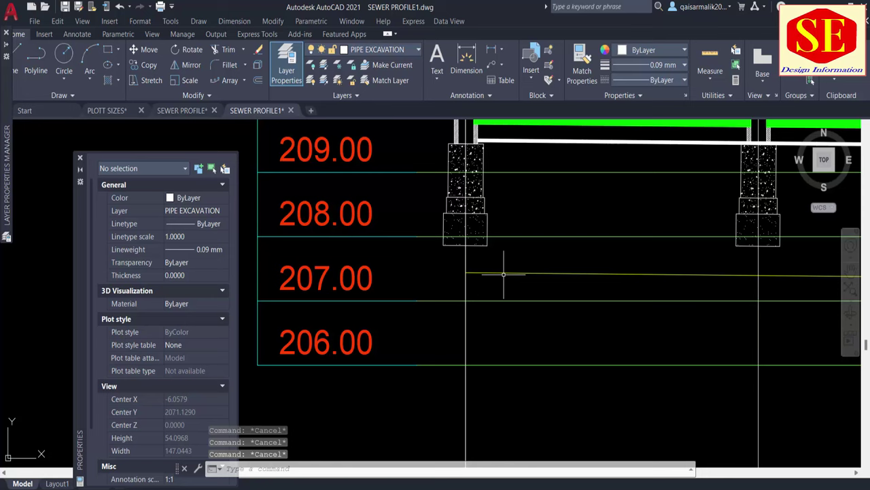
pyautogui.click(503, 274)
pyautogui.scroll(-3, 296, 126)
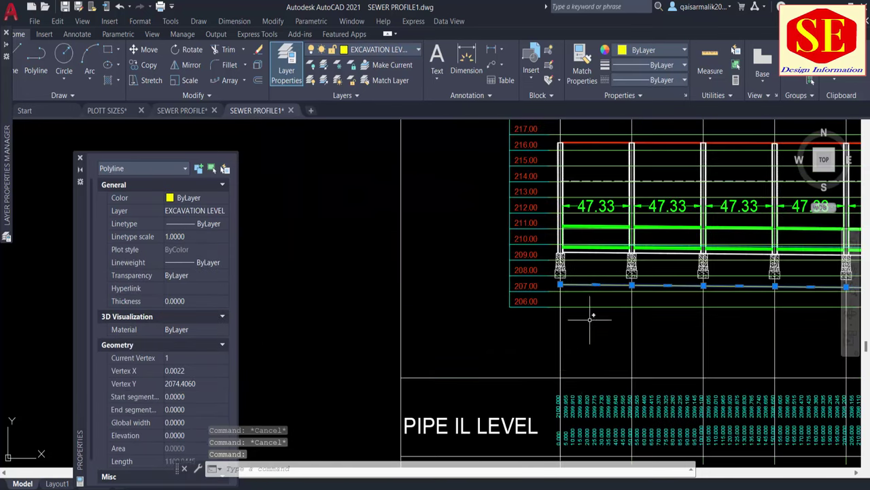
pyautogui.scroll(3, 435, 422)
pyautogui.moveTo(435, 408); pyautogui.dragTo(435, 154, button='middle')
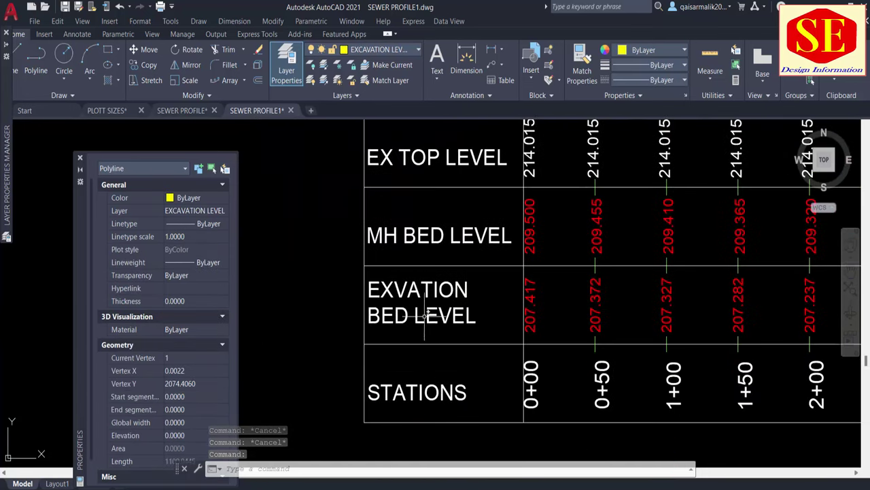
pyautogui.scroll(-5, 429, 309)
pyautogui.scroll(2, 428, 311)
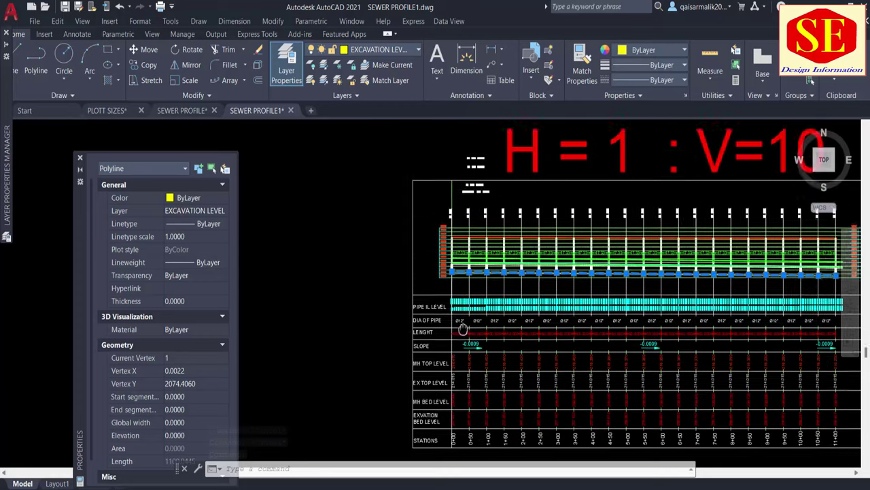
pyautogui.scroll(1, 436, 286)
pyautogui.scroll(2, 448, 272)
pyautogui.scroll(2, 483, 244)
pyautogui.press('Escape')
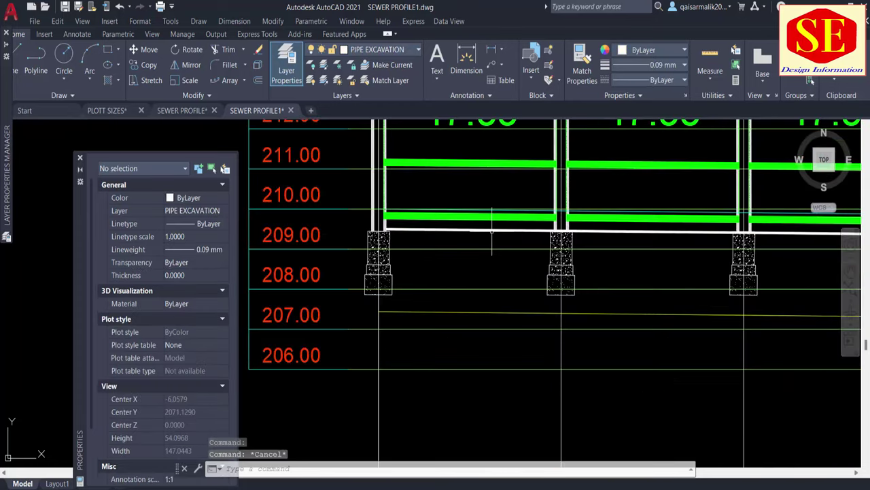
pyautogui.click(480, 230)
pyautogui.scroll(2, 483, 197)
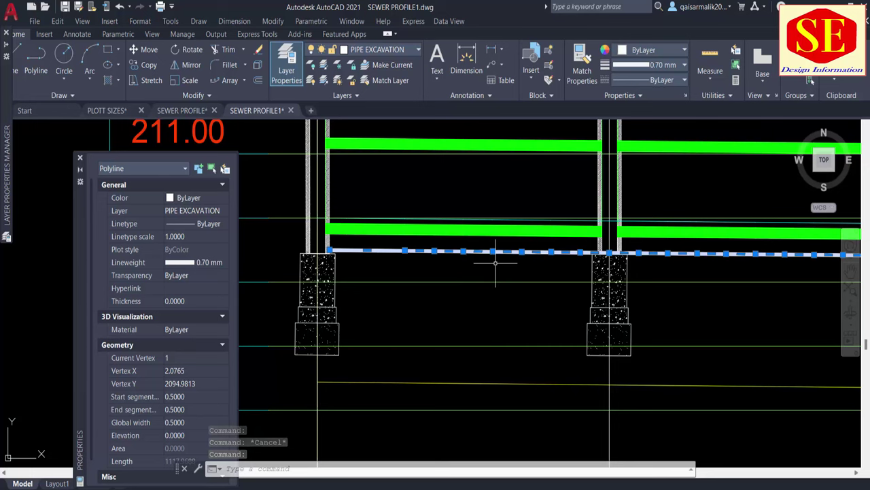
pyautogui.press('Escape')
pyautogui.click(412, 374)
pyautogui.click(389, 385)
pyautogui.moveTo(388, 384); pyautogui.dragTo(495, 340, button='middle')
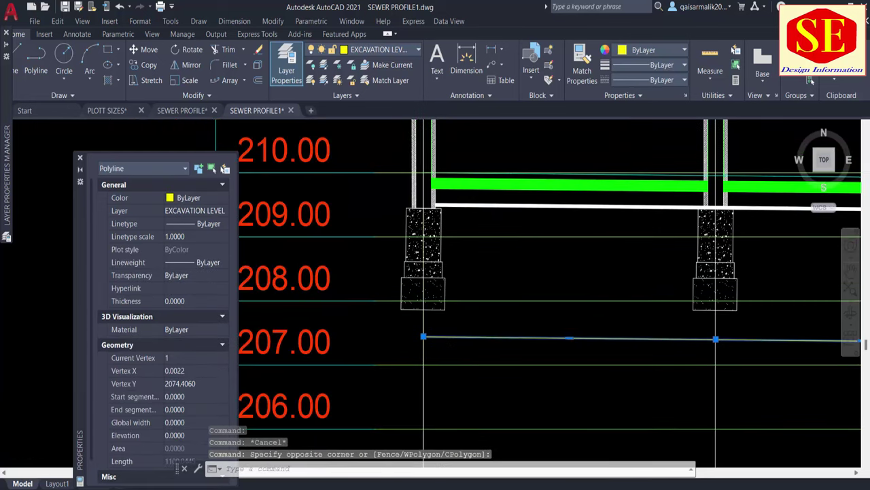
pyautogui.press('Escape')
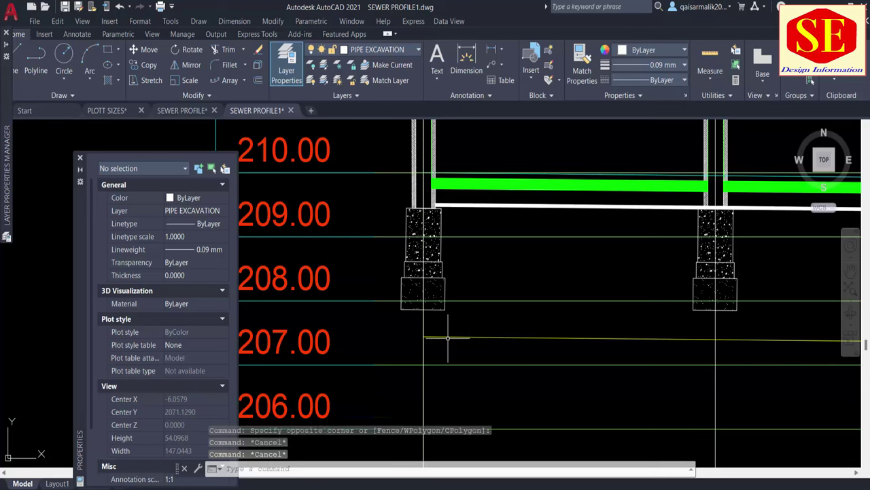
# Step: Draw trial lines from the excavation bottom beside the manhole, including a 1-unit Ortho segment
pyautogui.write('l')
pyautogui.press('Return')
pyautogui.click(445, 308)
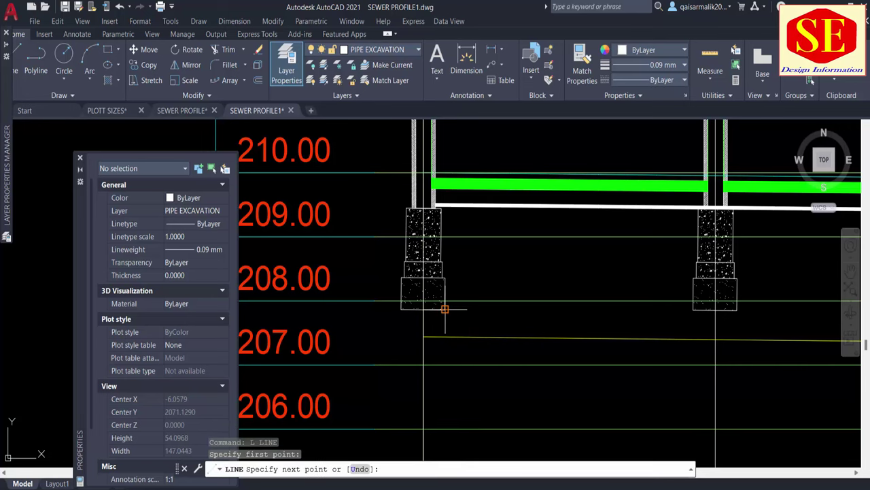
pyautogui.click(445, 336)
pyautogui.press('Escape')
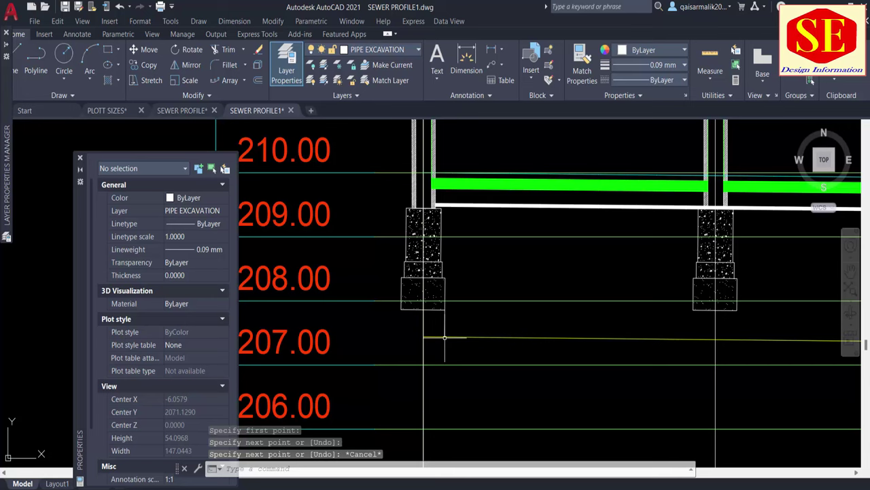
pyautogui.write('l')
pyautogui.press('Return')
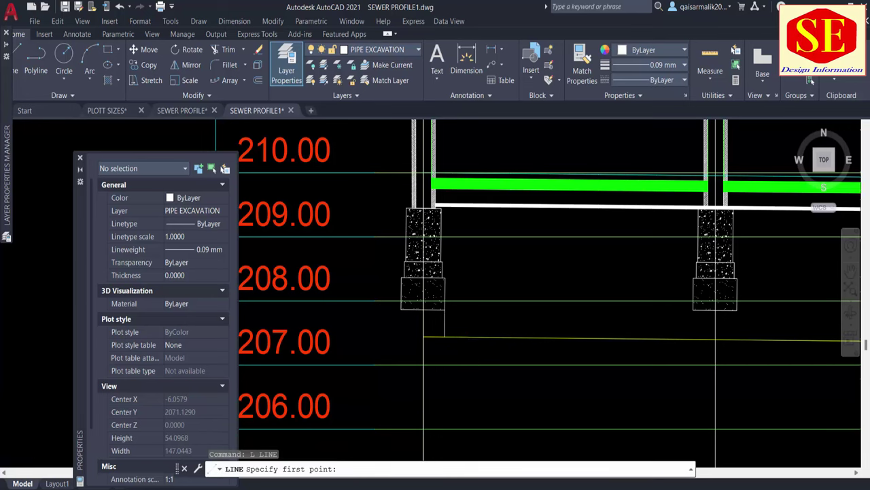
pyautogui.scroll(4, 412, 330)
pyautogui.click(402, 330)
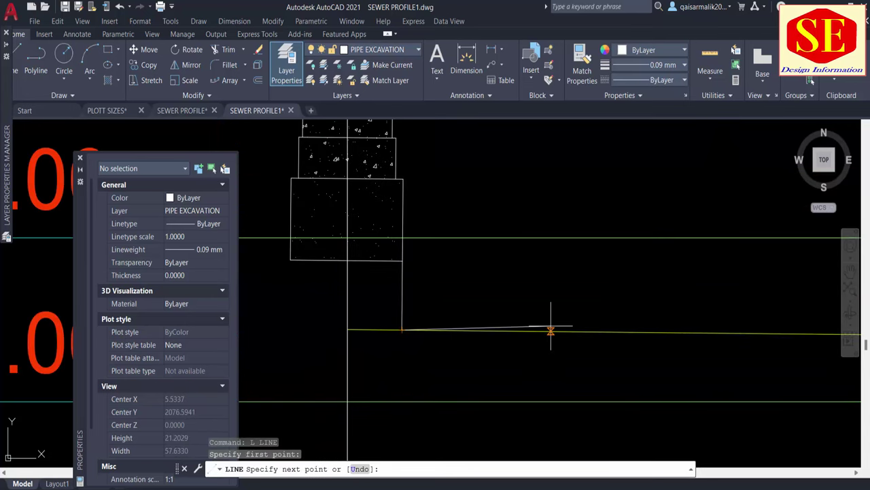
pyautogui.press('F8')
pyautogui.write('1')
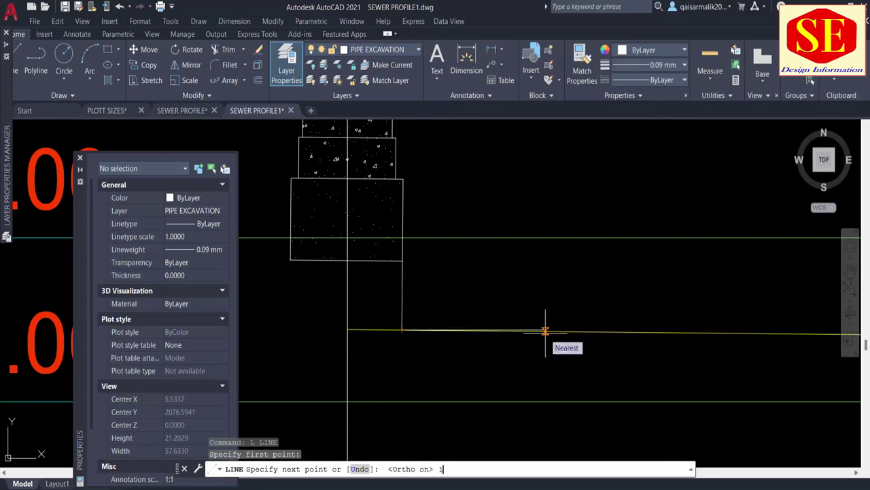
pyautogui.press('Return')
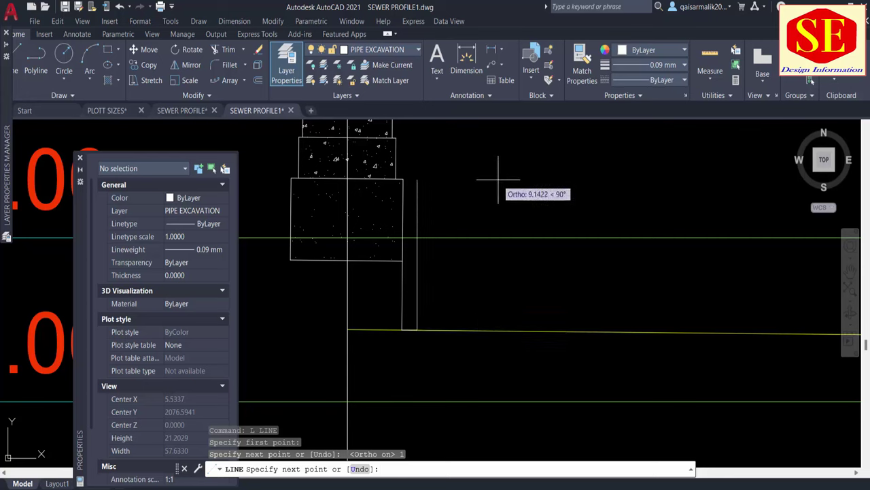
pyautogui.press('Escape')
# Step: Draw a 0.5 horizontal and 1 vertical leg from the trench corner and close them into a slope triangle
pyautogui.write('l')
pyautogui.press('Return')
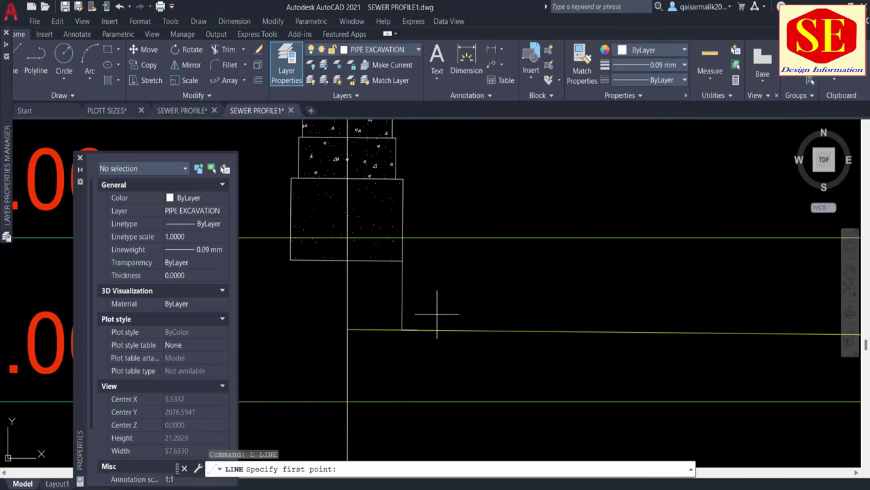
pyautogui.click(417, 330)
pyautogui.write('.5')
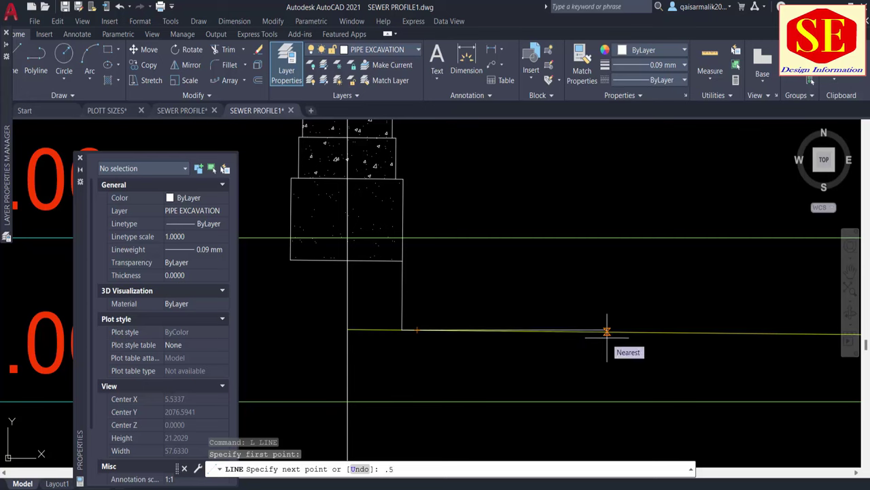
pyautogui.press('Return')
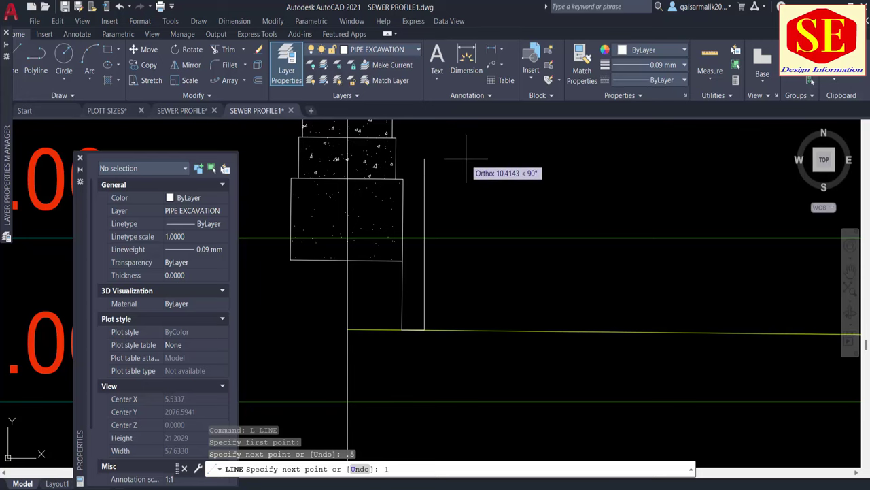
pyautogui.press('Return')
pyautogui.write('c')
pyautogui.press('Return')
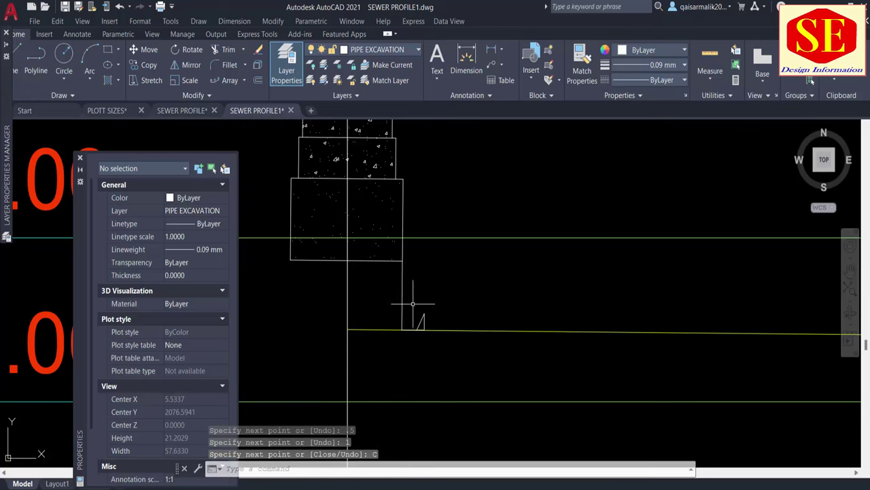
pyautogui.scroll(4, 402, 310)
pyautogui.press('Escape')
# Step: Extend the slanted line up to the white PIPE EXCAVATION polyline and check its end
pyautogui.scroll(-5, 426, 334)
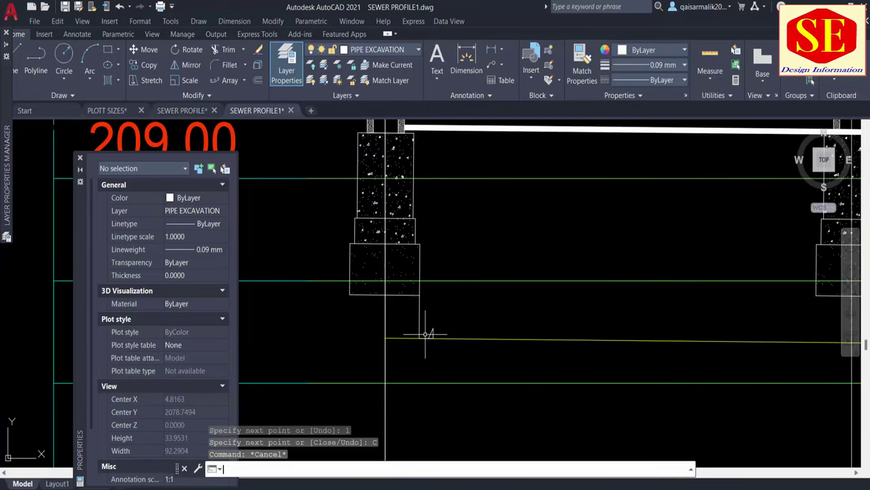
pyautogui.write('EX')
pyautogui.press('Return')
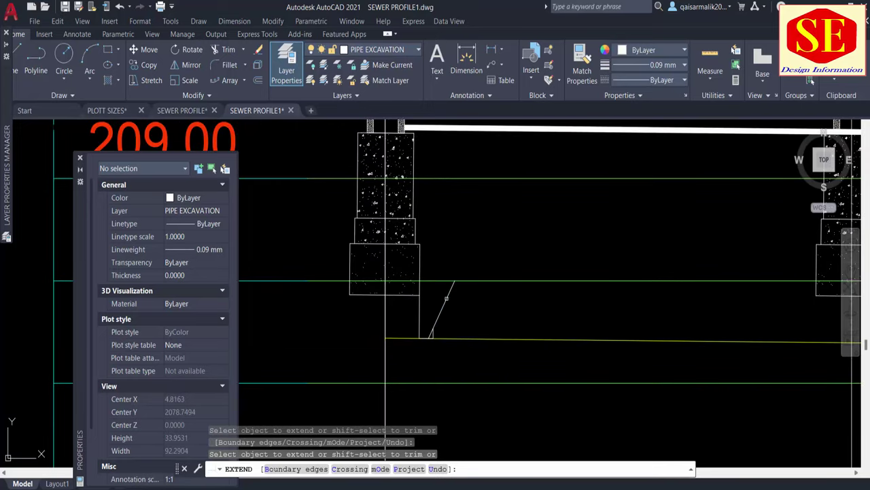
pyautogui.click(447, 296)
pyautogui.click(486, 215)
pyautogui.moveTo(546, 185); pyautogui.dragTo(540, 252, button='middle')
pyautogui.press('Escape')
pyautogui.click(551, 208)
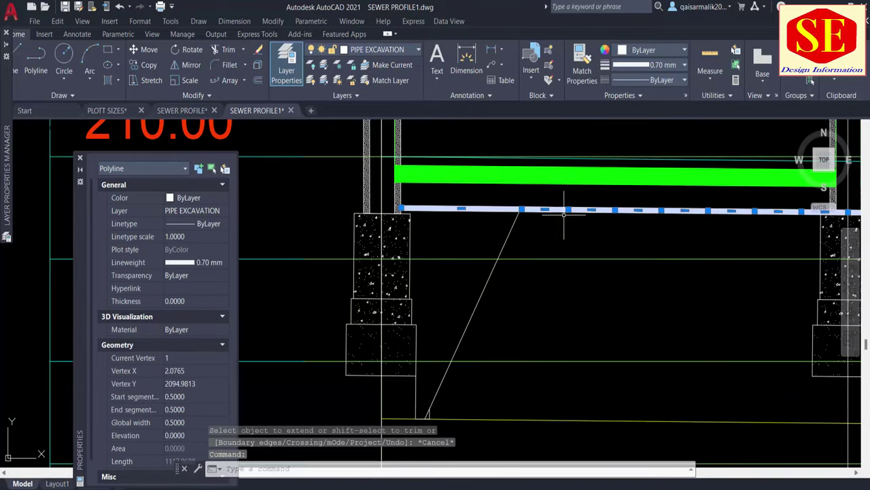
pyautogui.press('Escape')
pyautogui.moveTo(524, 247); pyautogui.dragTo(526, 282, button='middle')
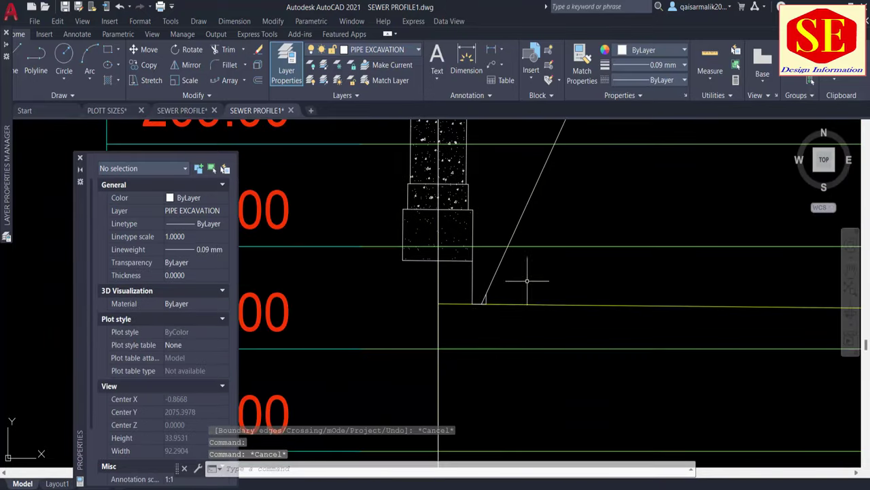
pyautogui.scroll(3, 492, 307)
# Step: Try moving the short vertical and bottom helper segments, then cancel and recentre on the manhole
pyautogui.write('m')
pyautogui.press('Return')
pyautogui.scroll(2, 495, 303)
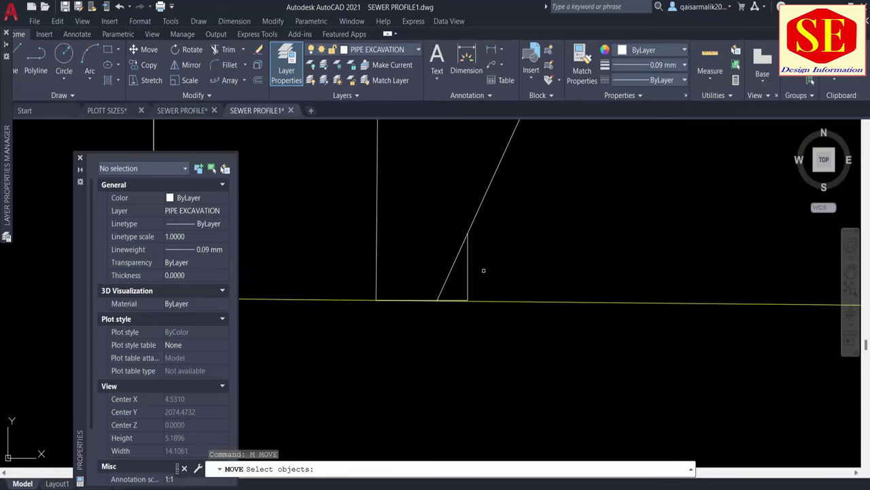
pyautogui.moveTo(480, 265); pyautogui.dragTo(467, 279)
pyautogui.click(459, 299)
pyautogui.press('Return')
pyautogui.click(462, 346)
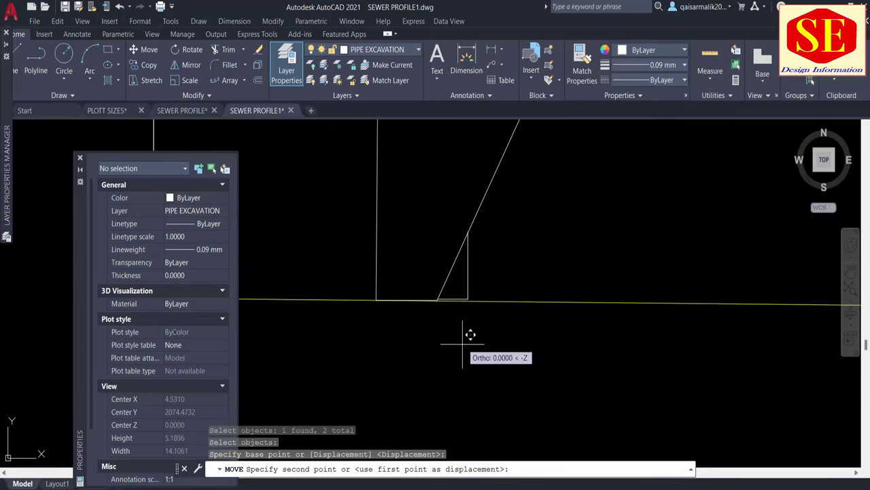
pyautogui.moveTo(547, 235); pyautogui.dragTo(429, 398, button='middle')
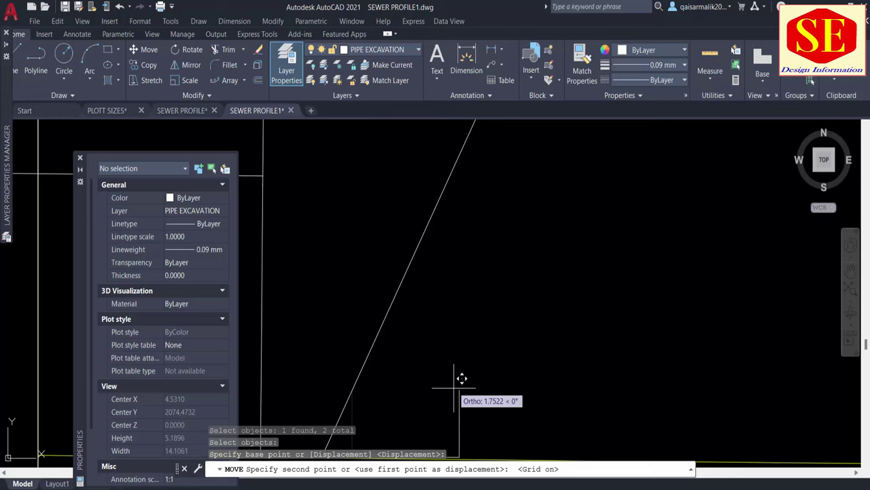
pyautogui.press('F8')
pyautogui.scroll(-2, 549, 252)
pyautogui.press('Escape')
pyautogui.press('Escape')
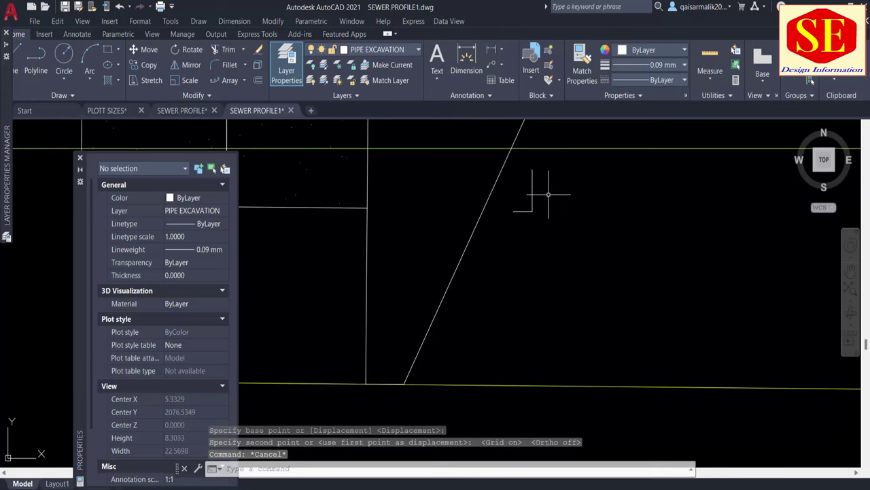
pyautogui.scroll(-5, 557, 217)
pyautogui.moveTo(579, 252); pyautogui.dragTo(577, 321, button='middle')
# Step: Mirror the slanted side line and bottom segment about the manhole centre, keeping the originals
pyautogui.write('m')
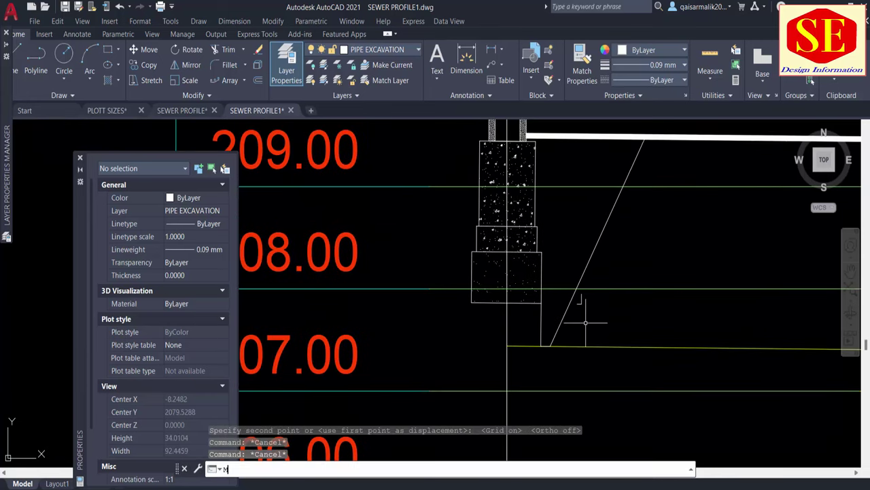
pyautogui.press('Return')
pyautogui.click(591, 252)
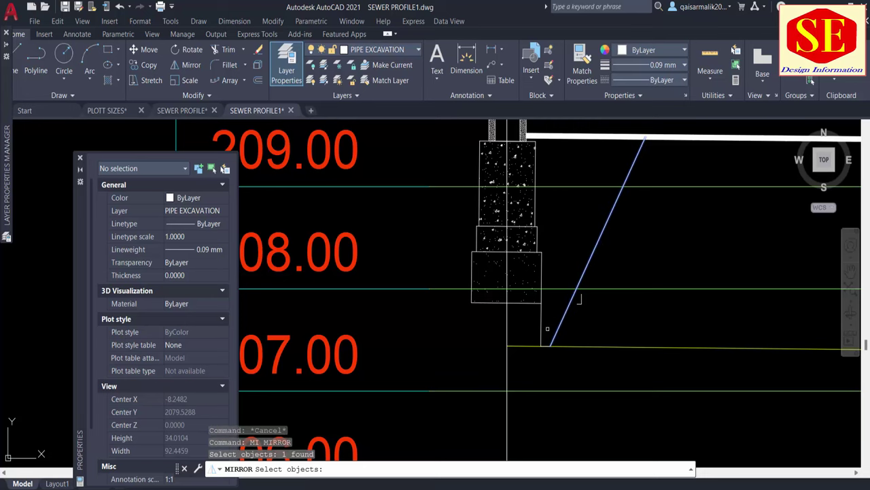
pyautogui.scroll(3, 550, 335)
pyautogui.click(540, 348)
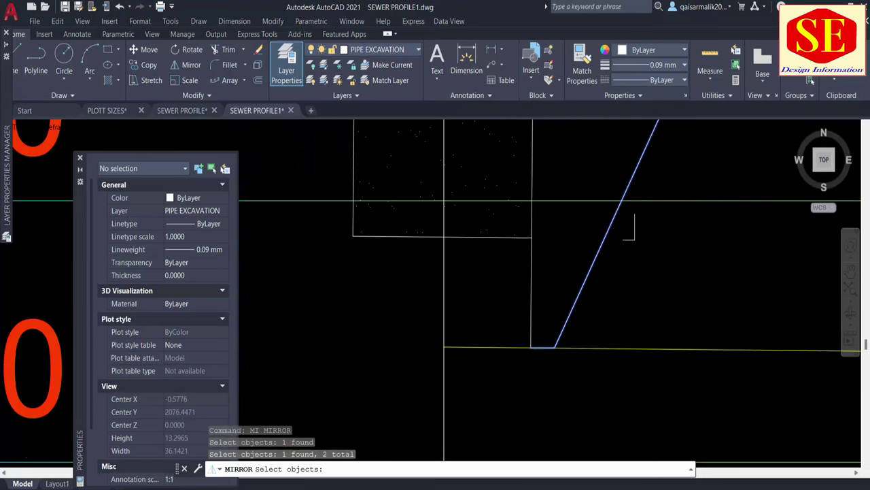
pyautogui.scroll(-4, 583, 309)
pyautogui.press('Return')
pyautogui.click(512, 153)
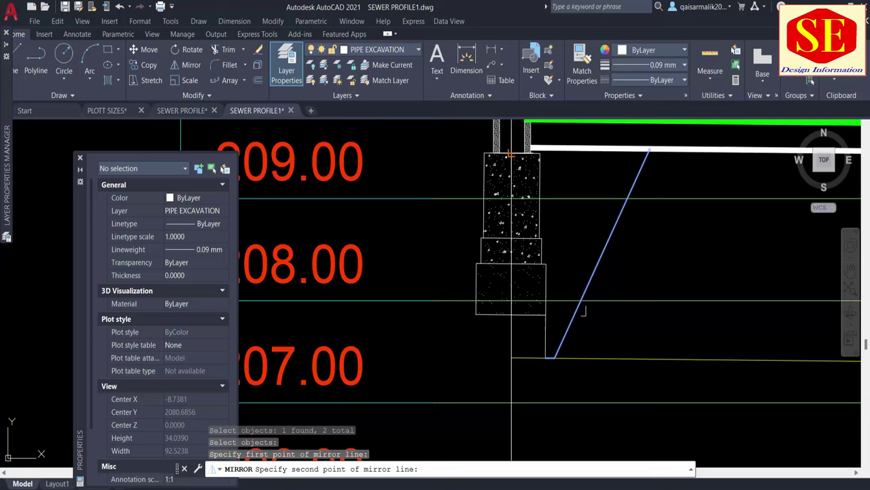
pyautogui.scroll(4, 515, 312)
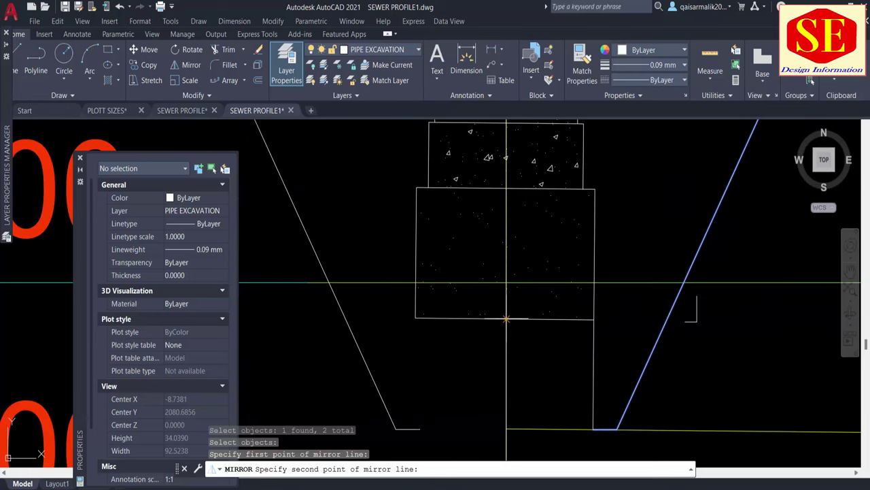
pyautogui.click(506, 318)
pyautogui.rightClick(509, 322)
pyautogui.click(515, 327)
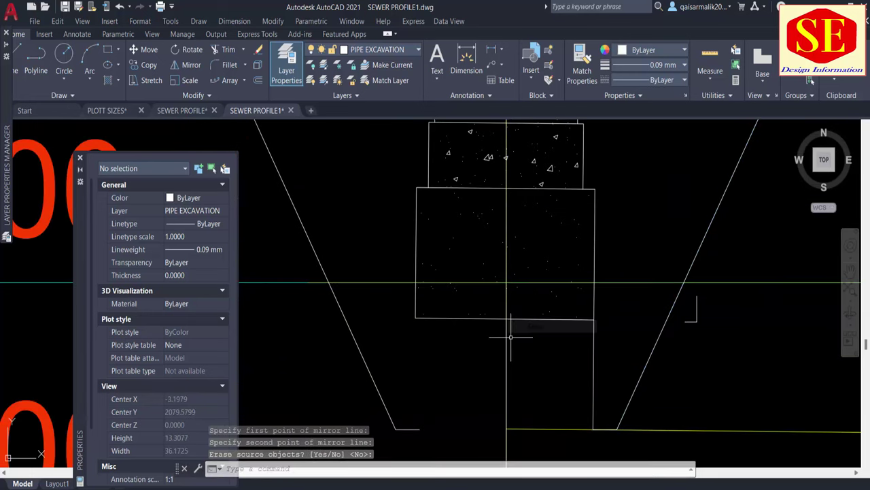
pyautogui.moveTo(511, 331); pyautogui.dragTo(519, 266, button='middle')
# Step: Cancel an EXTEND attempt and inspect the bottom excavation polyline
pyautogui.write('ex')
pyautogui.press('Return')
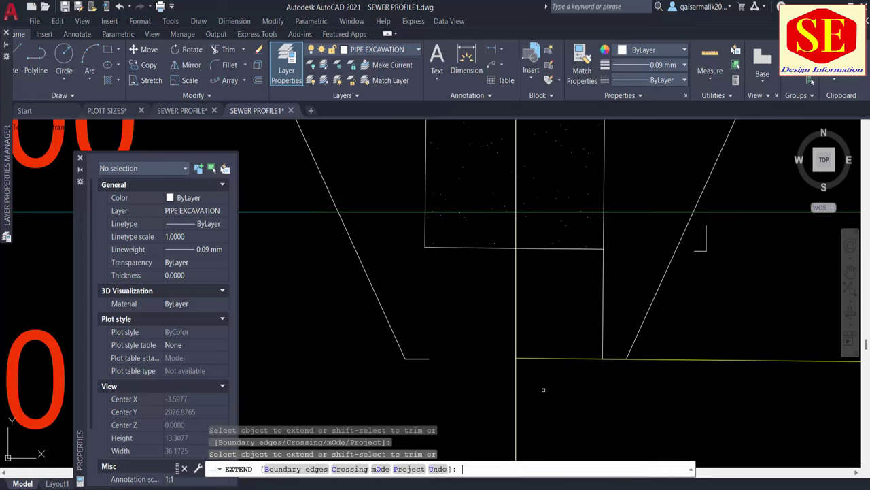
pyautogui.press('Escape')
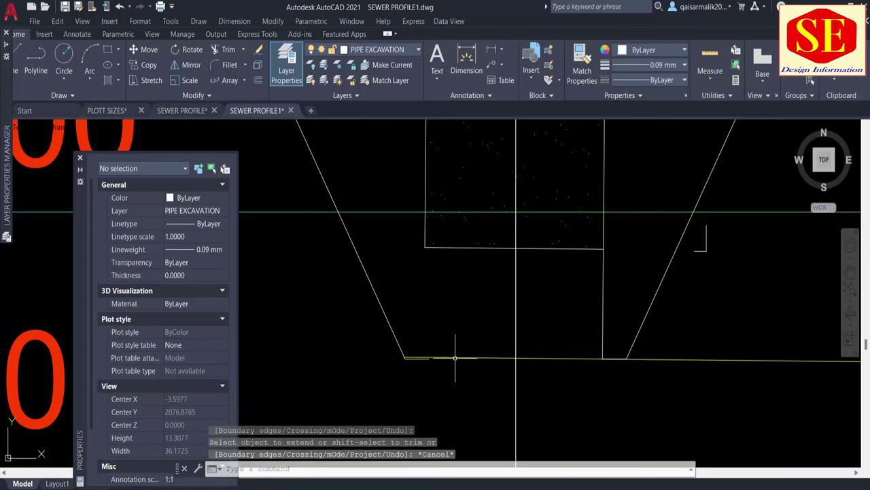
pyautogui.click(454, 359)
pyautogui.press('Escape')
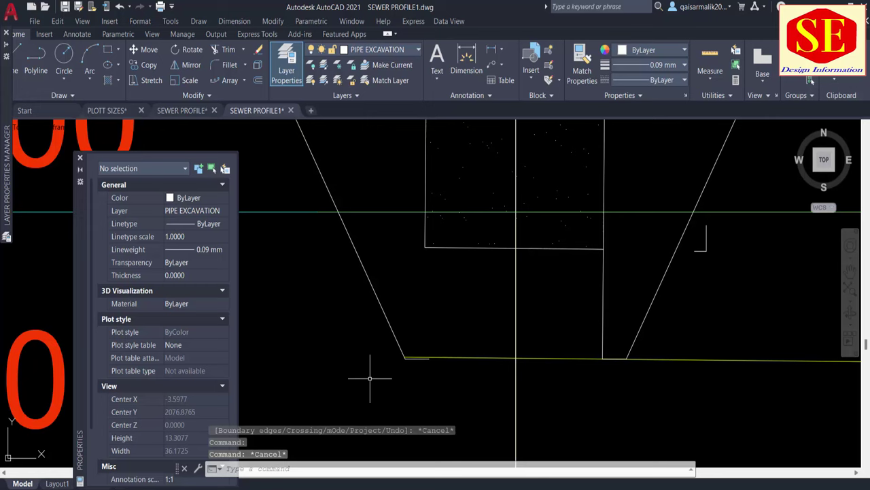
# Step: Abandon a polyline at the trench bottom and inspect the yellow EXCAVATION LEVEL polyline
pyautogui.write('pl')
pyautogui.press('Return')
pyautogui.click(430, 358)
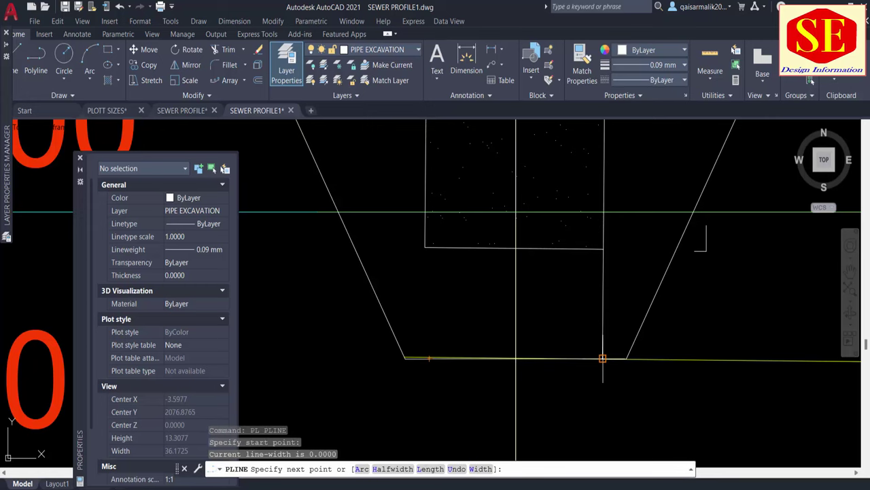
pyautogui.scroll(4, 602, 358)
pyautogui.press('Escape')
pyautogui.scroll(-5, 603, 362)
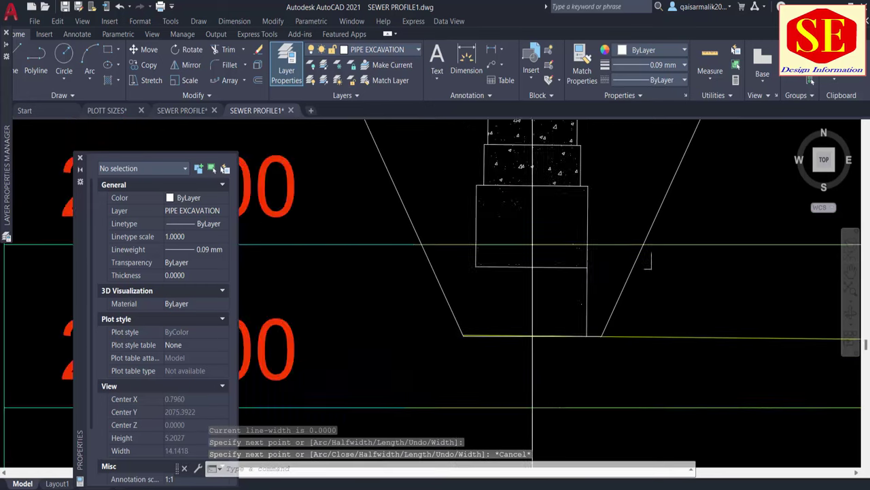
pyautogui.scroll(3, 562, 350)
pyautogui.click(562, 350)
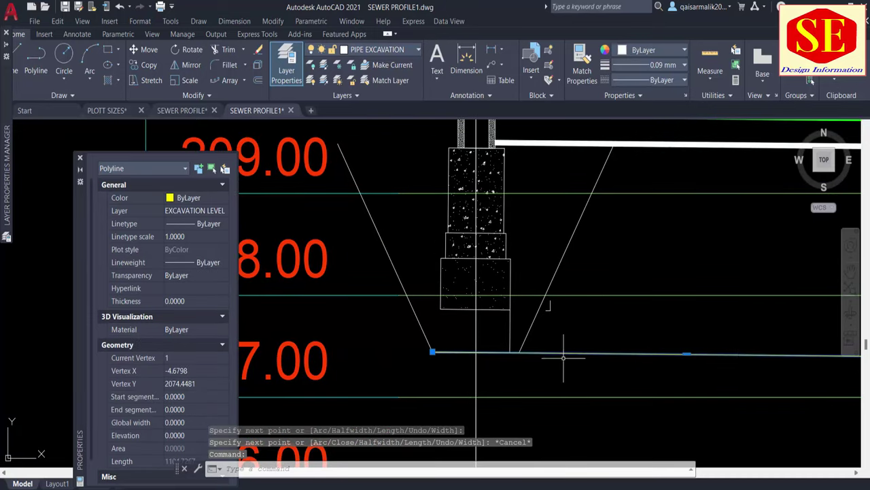
pyautogui.press('Escape')
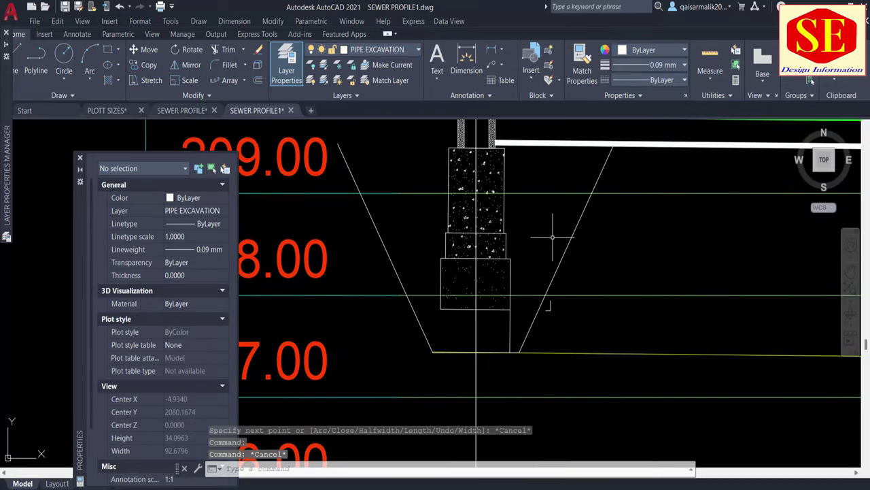
pyautogui.scroll(-1, 537, 272)
pyautogui.scroll(-1, 529, 279)
# Step: Trim the white pipe excavation line back to the trench's right slope
pyautogui.write('l')
pyautogui.press('BackSpace')
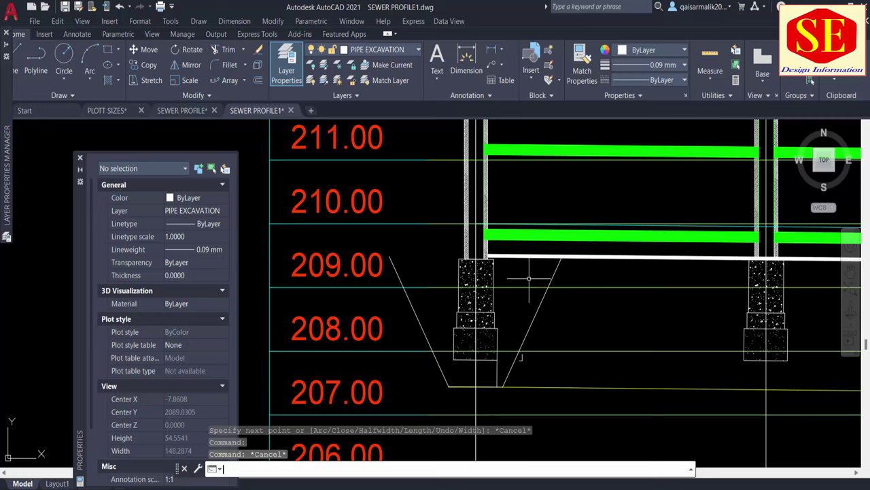
pyautogui.press('Escape')
pyautogui.write('TR')
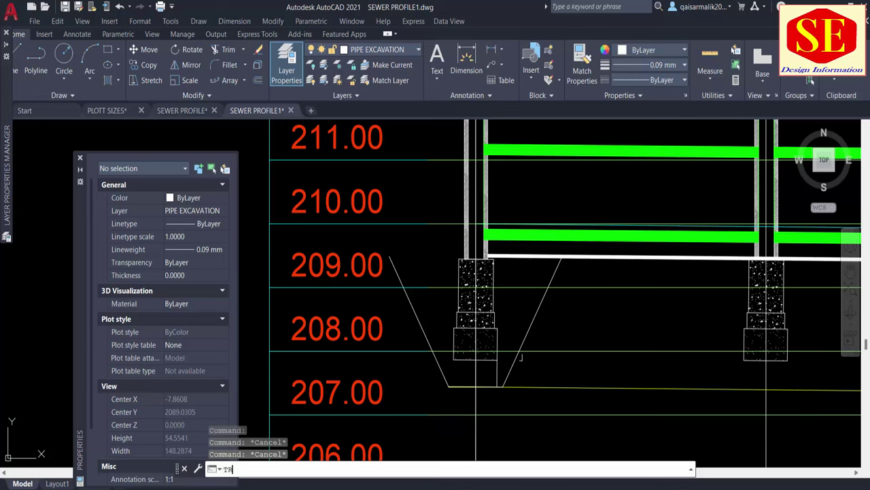
pyautogui.press('Return')
pyautogui.press('Escape')
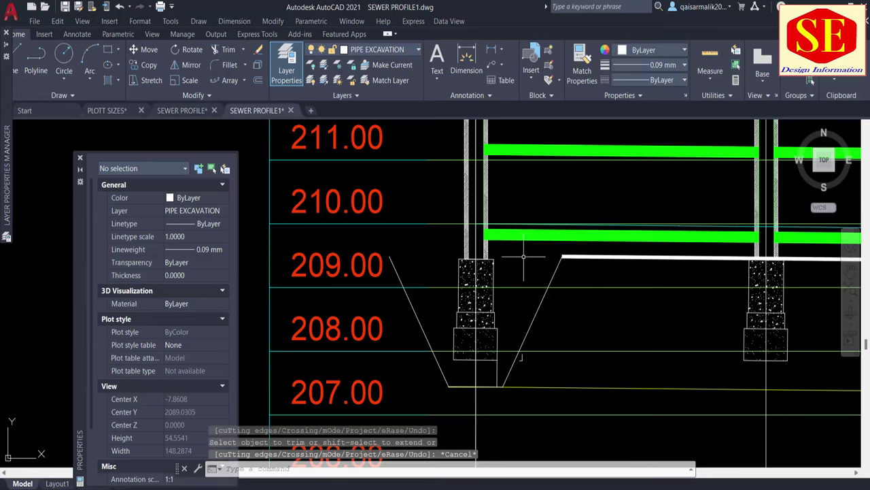
pyautogui.write('co')
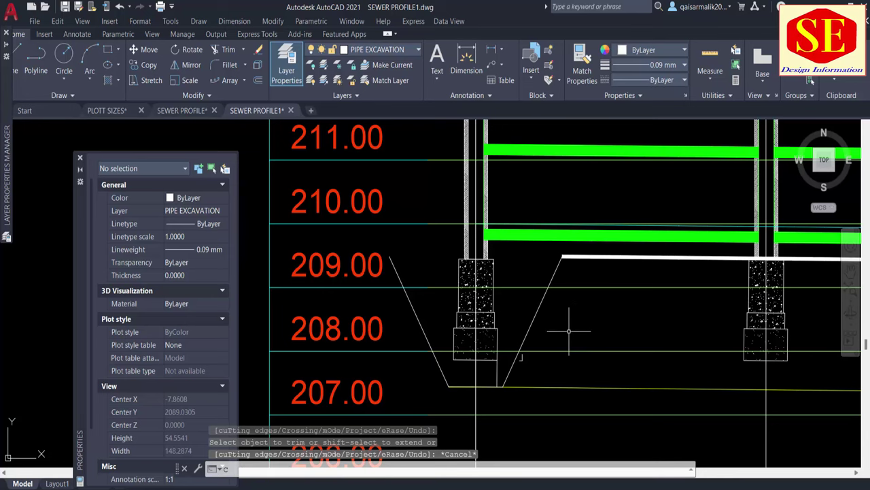
pyautogui.press('Return')
# Step: Select the two trench slopes and trench bottom, and set the copy base point at the trench bottom
pyautogui.click(422, 329)
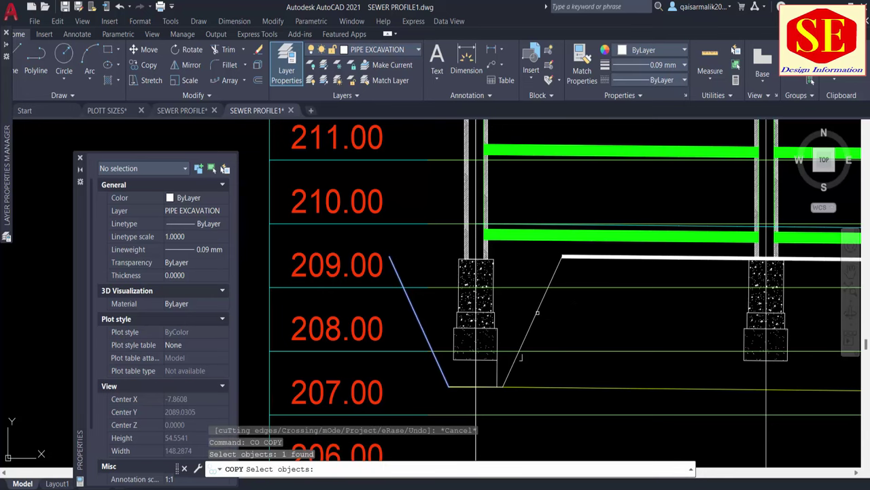
pyautogui.click(537, 313)
pyautogui.scroll(5, 510, 379)
pyautogui.click(472, 403)
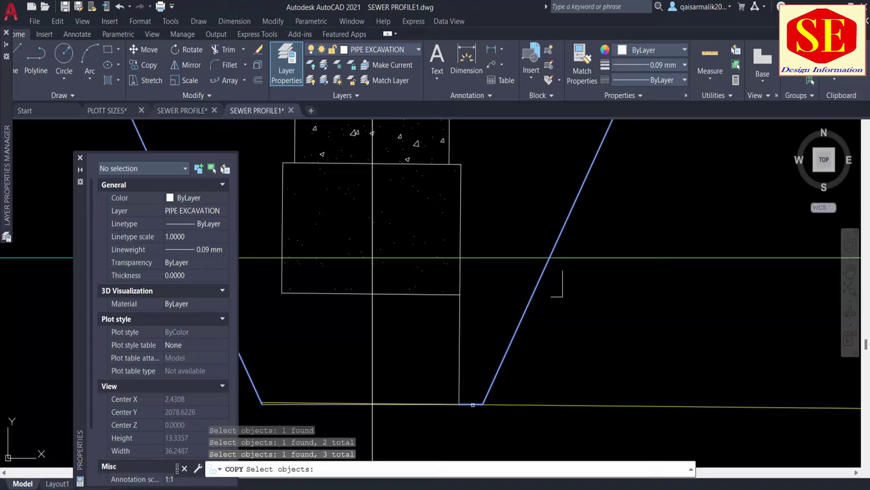
pyautogui.moveTo(315, 404); pyautogui.dragTo(383, 388, button='middle')
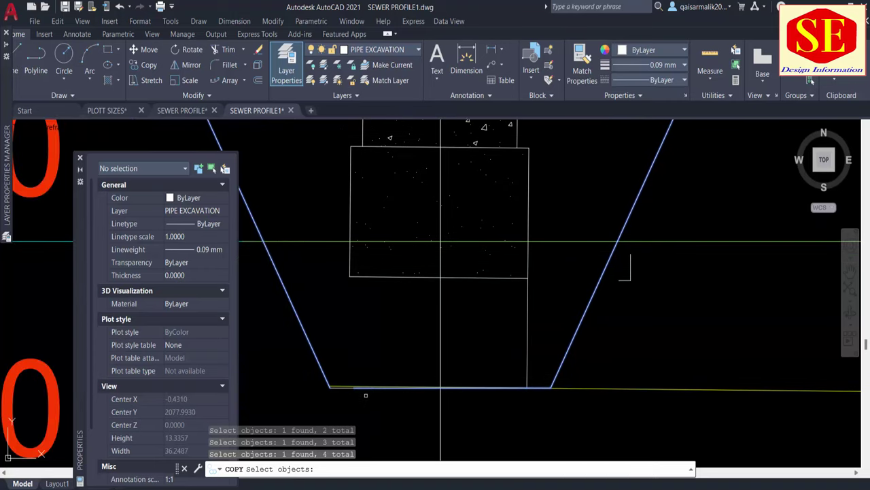
pyautogui.press('Return')
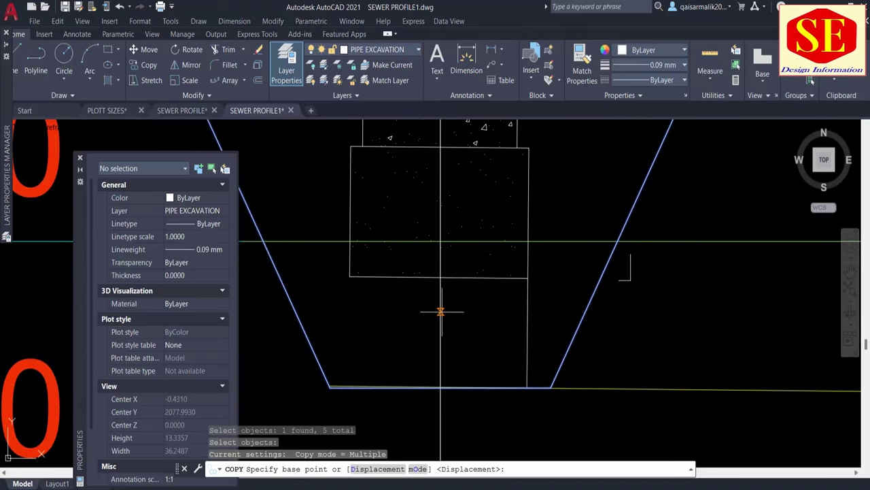
pyautogui.click(440, 388)
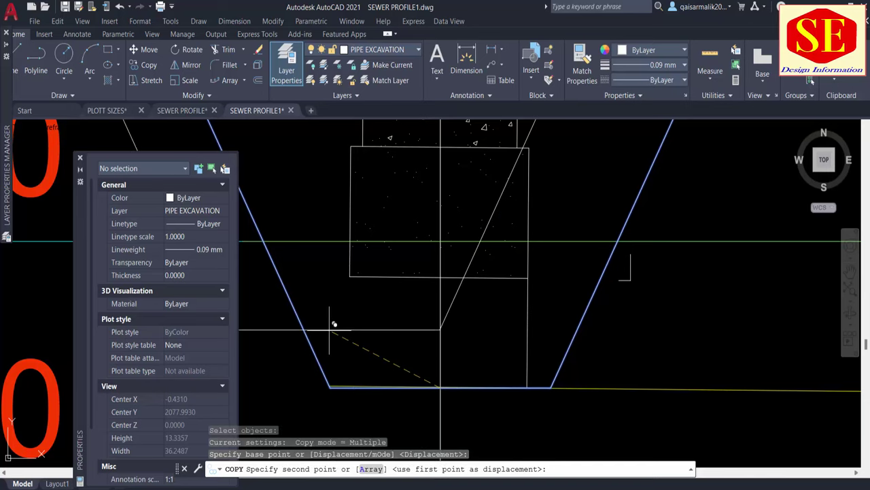
# Step: Place trench copies under the next several manhole piers along the profile
pyautogui.scroll(-5, 469, 415)
pyautogui.scroll(2, 646, 343)
pyautogui.click(647, 347)
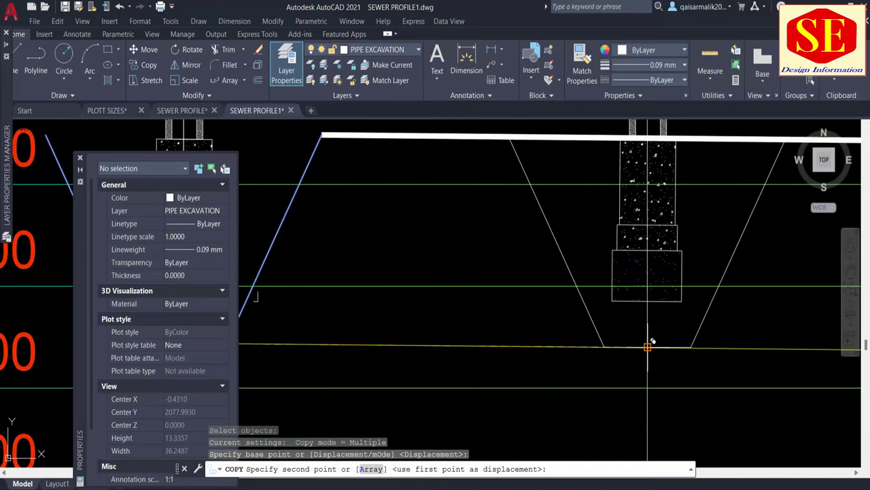
pyautogui.click(647, 347)
pyautogui.scroll(-3, 845, 344)
pyautogui.scroll(2, 768, 331)
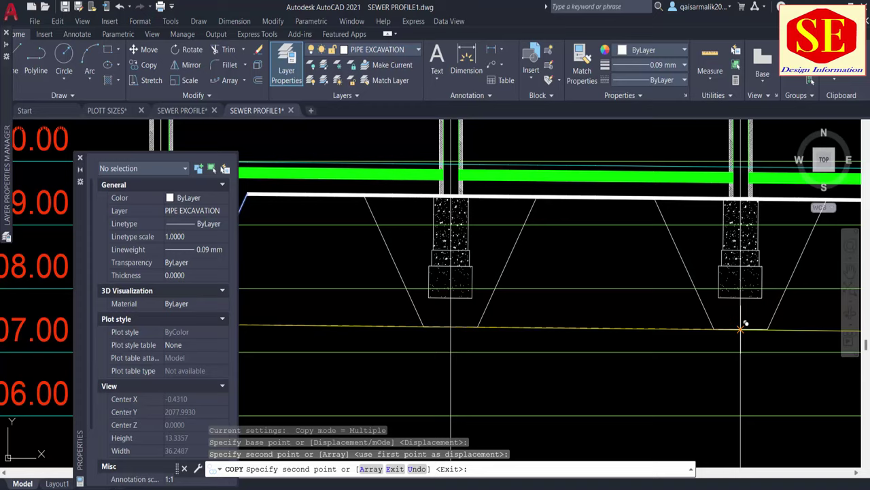
pyautogui.click(741, 329)
pyautogui.moveTo(741, 329); pyautogui.dragTo(625, 328, button='middle')
pyautogui.click(687, 331)
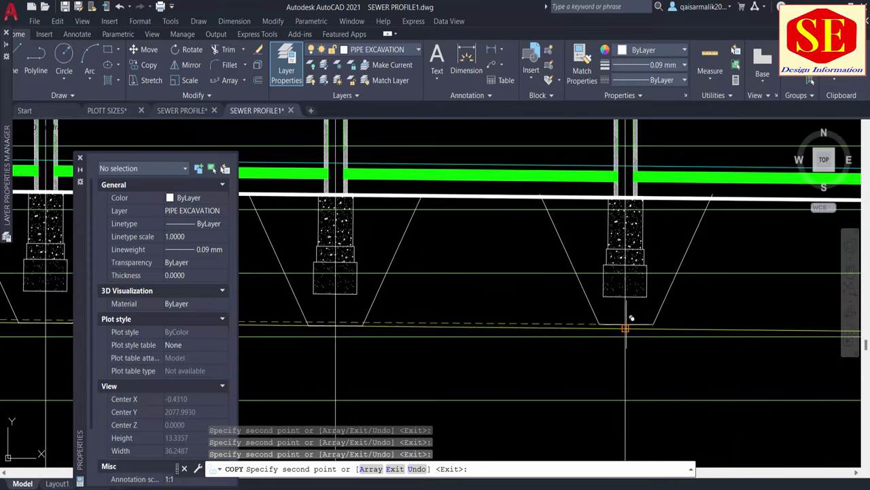
# Step: Place the last trench copies under the remaining piers at the right end of the profile
pyautogui.scroll(1, 631, 318)
pyautogui.scroll(-1, 626, 313)
pyautogui.scroll(5, 592, 298)
pyautogui.scroll(-7, 602, 306)
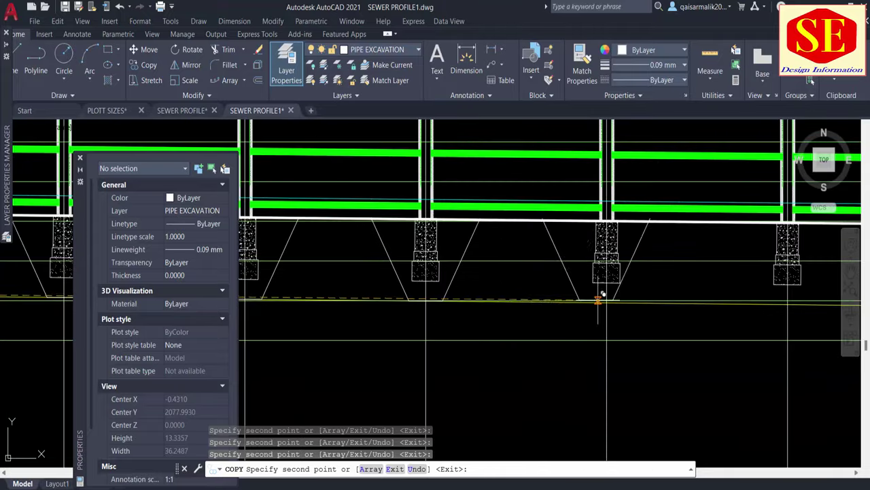
pyautogui.scroll(4, 598, 302)
pyautogui.scroll(-1, 599, 316)
pyautogui.scroll(-3, 600, 331)
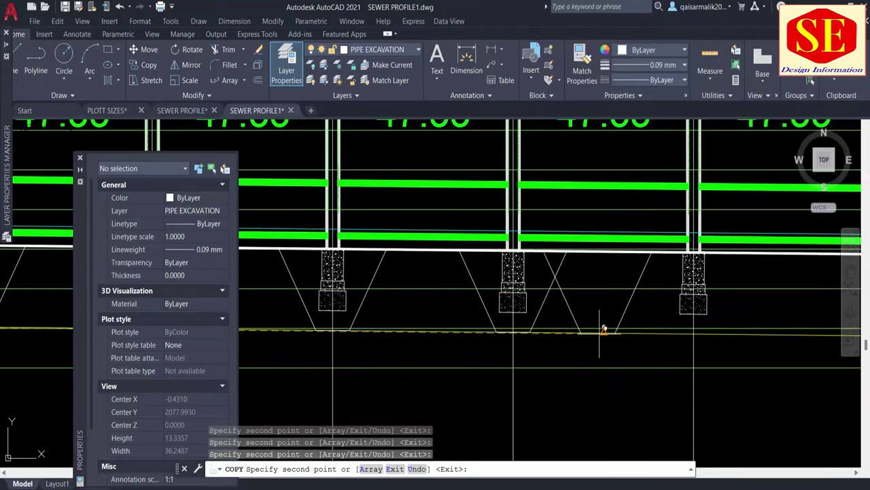
pyautogui.scroll(1, 602, 330)
pyautogui.scroll(3, 603, 324)
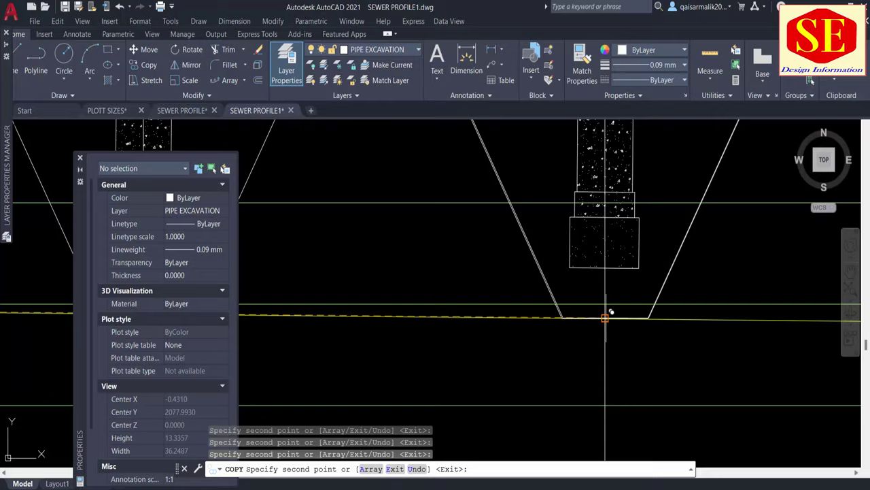
pyautogui.scroll(-6, 605, 318)
pyautogui.scroll(6, 617, 322)
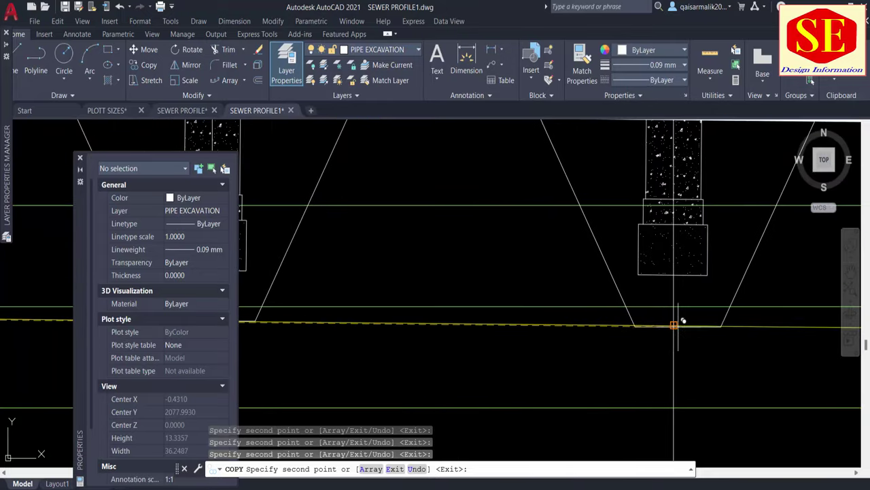
pyautogui.scroll(-5, 589, 301)
pyautogui.scroll(5, 615, 299)
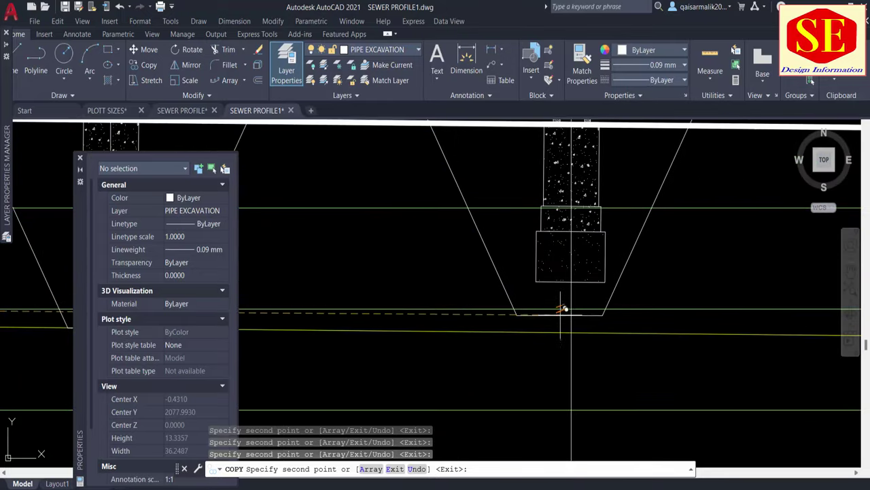
pyautogui.scroll(-6, 605, 287)
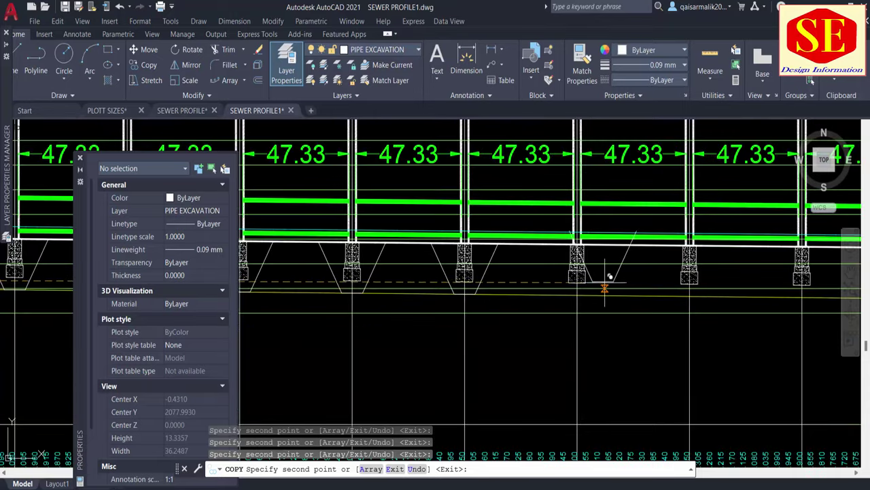
pyautogui.scroll(3, 605, 287)
pyautogui.scroll(-3, 564, 295)
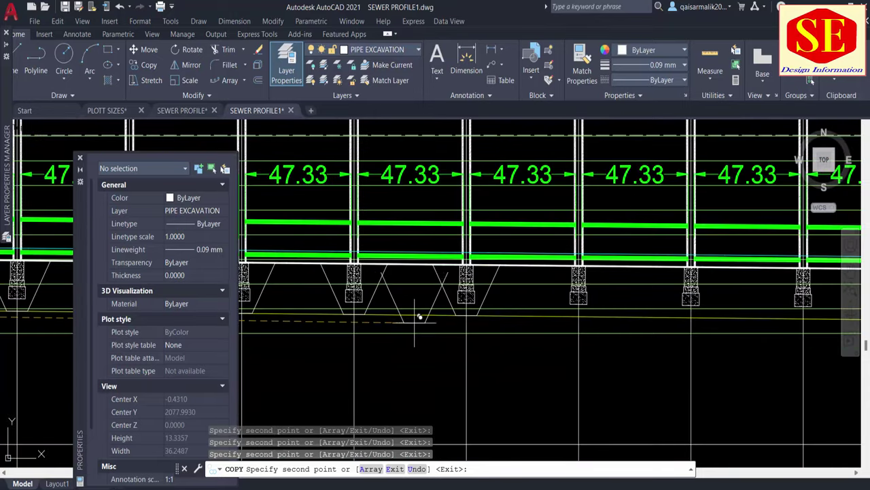
pyautogui.scroll(2, 563, 311)
pyautogui.scroll(3, 563, 311)
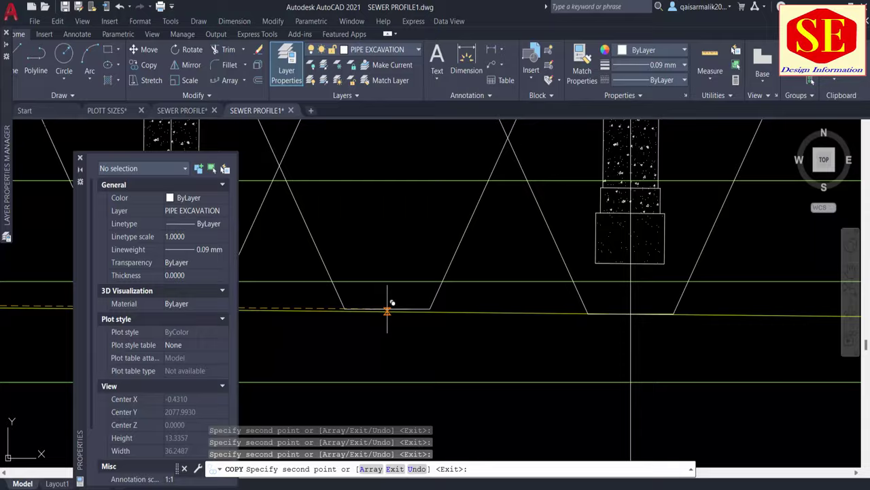
pyautogui.scroll(-5, 388, 309)
pyautogui.scroll(2, 564, 305)
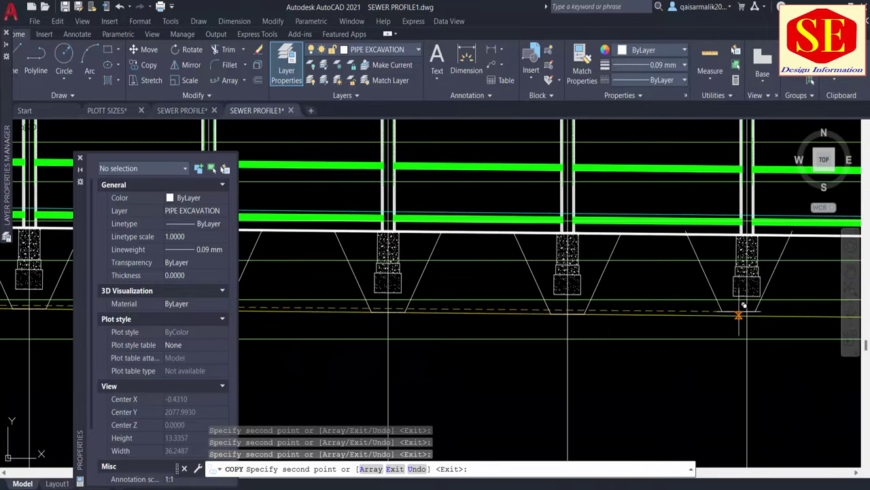
pyautogui.moveTo(743, 307)
pyautogui.mouseDown(button='middle')
pyautogui.moveTo(645, 311)
pyautogui.moveTo(556, 292)
pyautogui.mouseUp(button='middle')
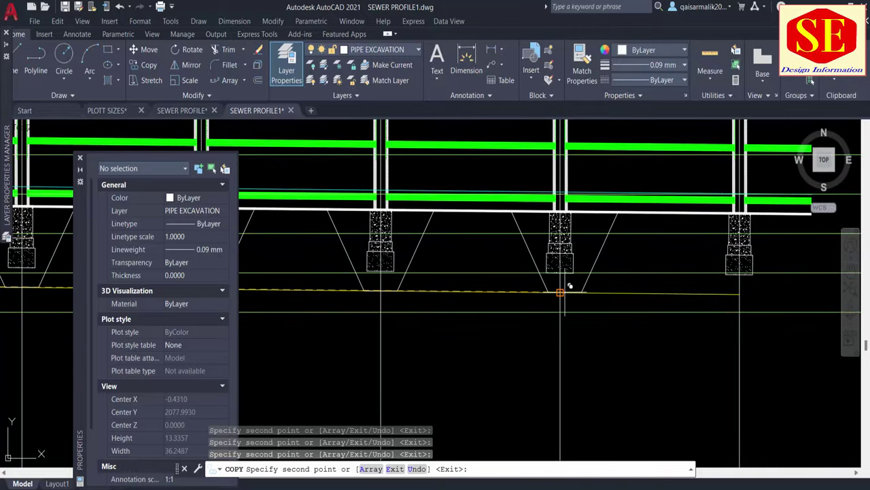
pyautogui.click(561, 293)
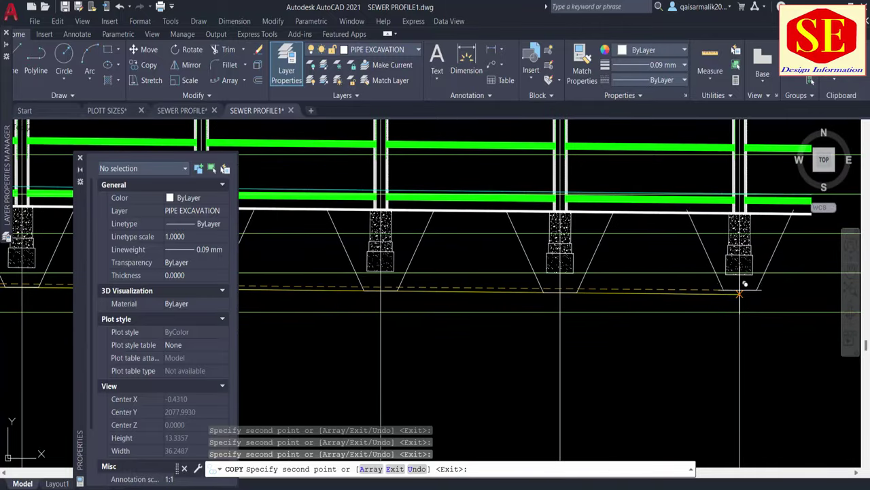
pyautogui.click(740, 292)
pyautogui.press('Escape')
pyautogui.press('Escape')
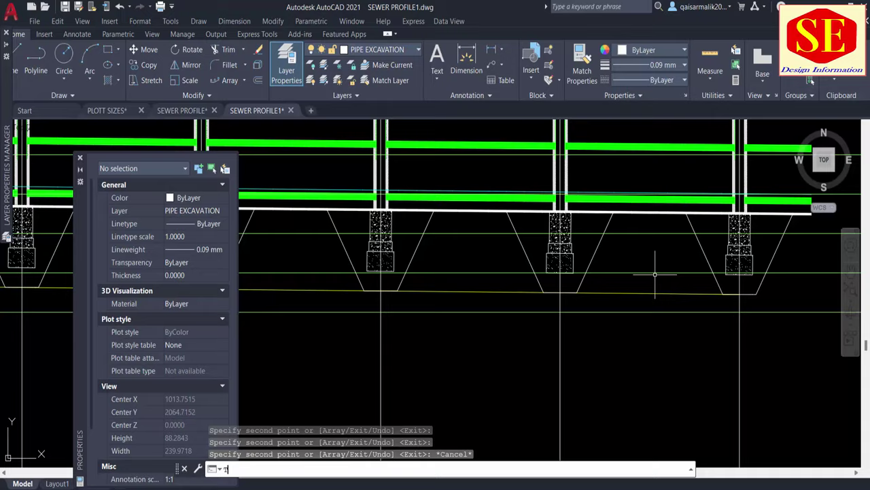
# Step: Trim away the white excavation line segments lying between adjacent trenches
pyautogui.scroll(4, 675, 216)
pyautogui.scroll(4, 540, 219)
pyautogui.scroll(-5, 540, 219)
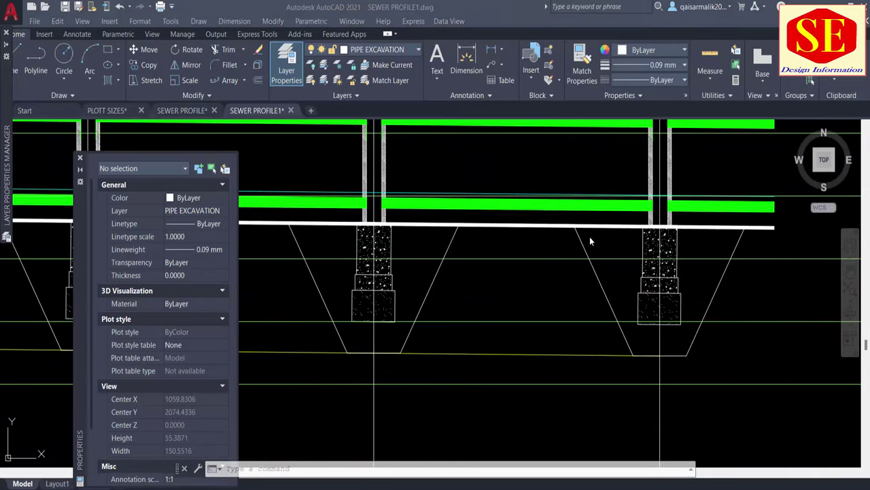
pyautogui.write('tr')
pyautogui.press('Return')
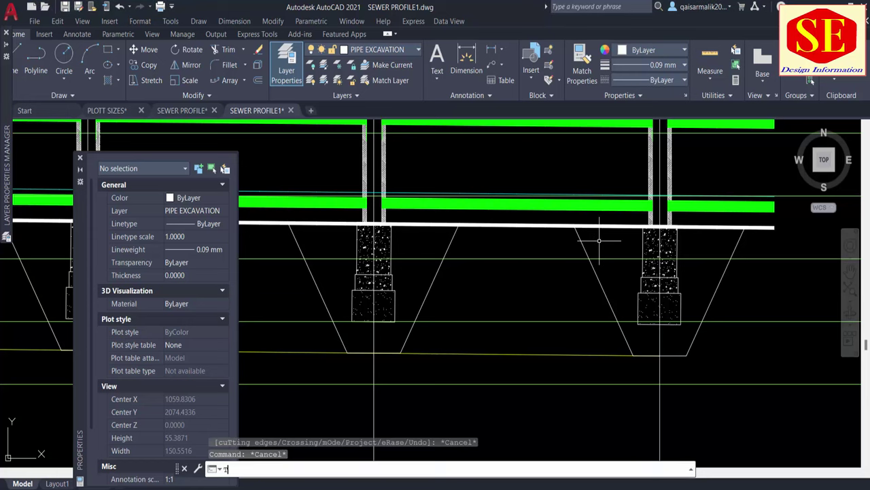
pyautogui.click(597, 226)
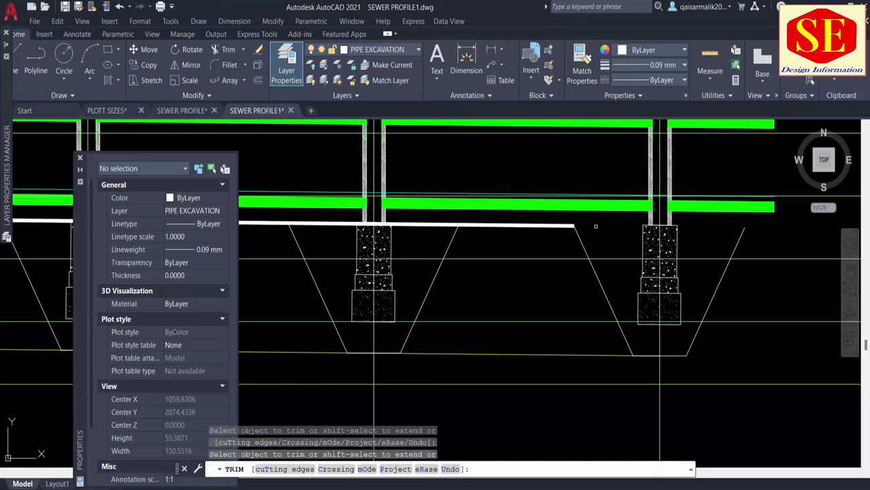
pyautogui.moveTo(422, 226); pyautogui.dragTo(597, 226, button='middle')
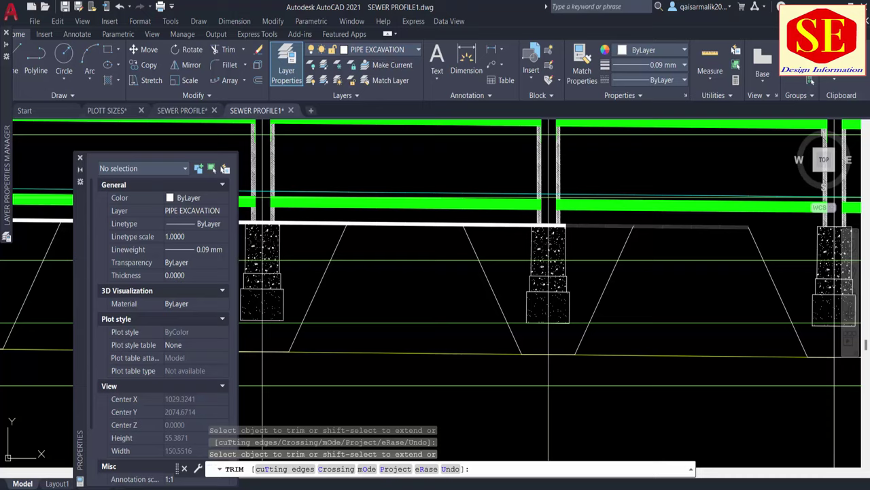
pyautogui.click(653, 226)
pyautogui.press('Escape')
# Step: Erase the old excavation level line at the left end of the profile
pyautogui.scroll(-5, 653, 299)
pyautogui.scroll(1, 652, 299)
pyautogui.scroll(1, 653, 300)
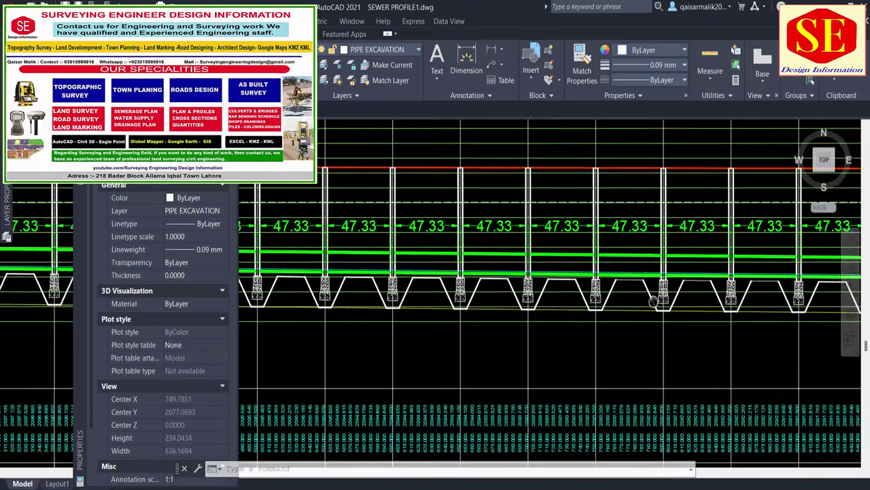
pyautogui.moveTo(653, 300); pyautogui.dragTo(843, 304, button='middle')
pyautogui.moveTo(408, 306); pyautogui.dragTo(625, 309, button='middle')
pyautogui.moveTo(340, 309); pyautogui.dragTo(557, 312, button='middle')
pyautogui.moveTo(306, 310)
pyautogui.mouseDown(button='middle')
pyautogui.moveTo(523, 313)
pyautogui.moveTo(565, 259)
pyautogui.moveTo(450, 313)
pyautogui.mouseUp(button='middle')
pyautogui.click(516, 318)
pyautogui.press('Return')
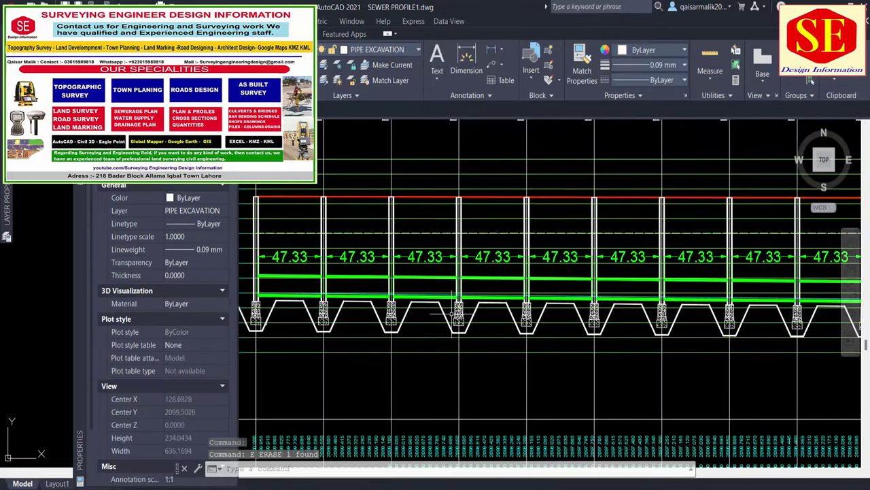
pyautogui.scroll(-5, 543, 335)
pyautogui.scroll(3, 544, 335)
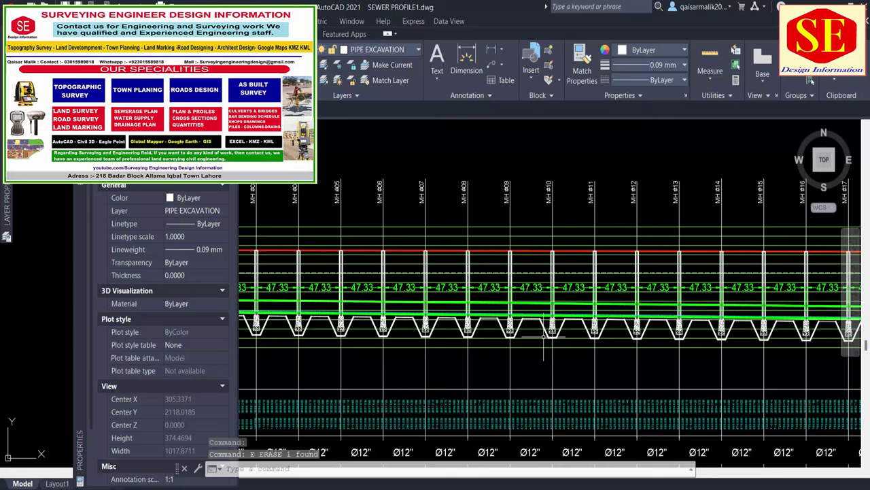
pyautogui.scroll(2, 552, 312)
pyautogui.scroll(2, 578, 310)
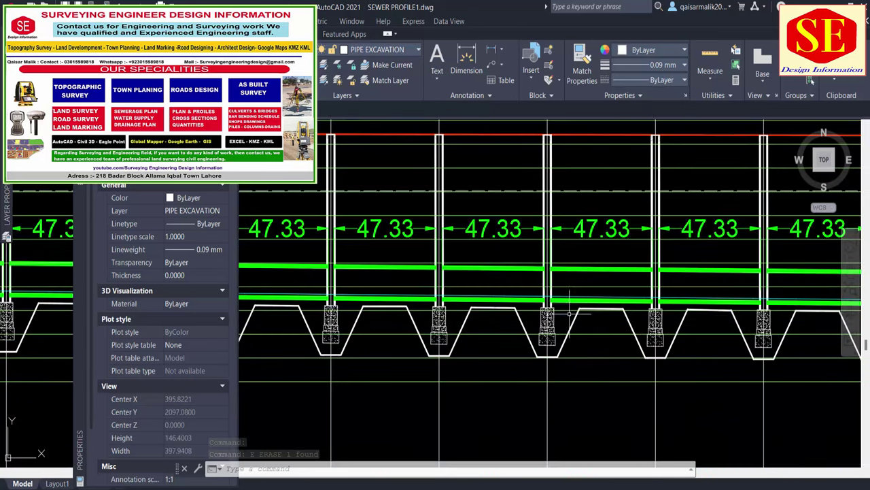
pyautogui.moveTo(581, 310); pyautogui.dragTo(336, 314, button='middle')
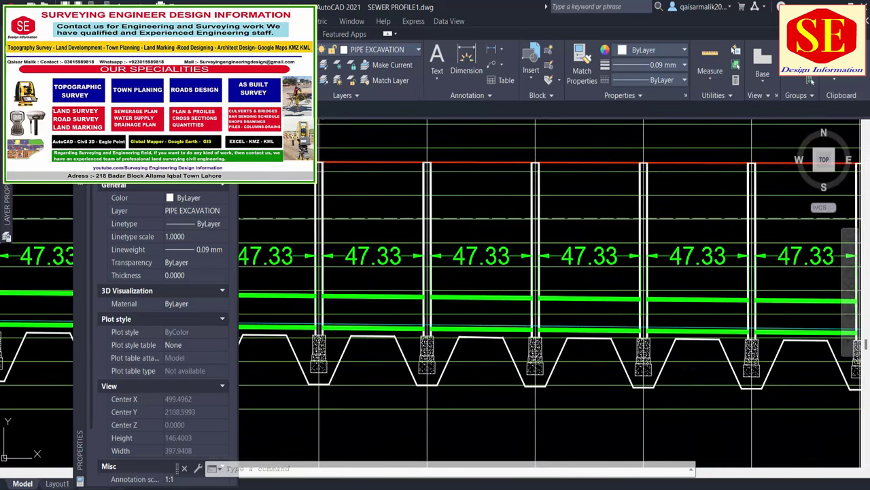
pyautogui.moveTo(581, 314); pyautogui.dragTo(337, 318, button='middle')
pyautogui.scroll(-2, 614, 355)
pyautogui.scroll(-1, 614, 354)
pyautogui.scroll(-1, 614, 355)
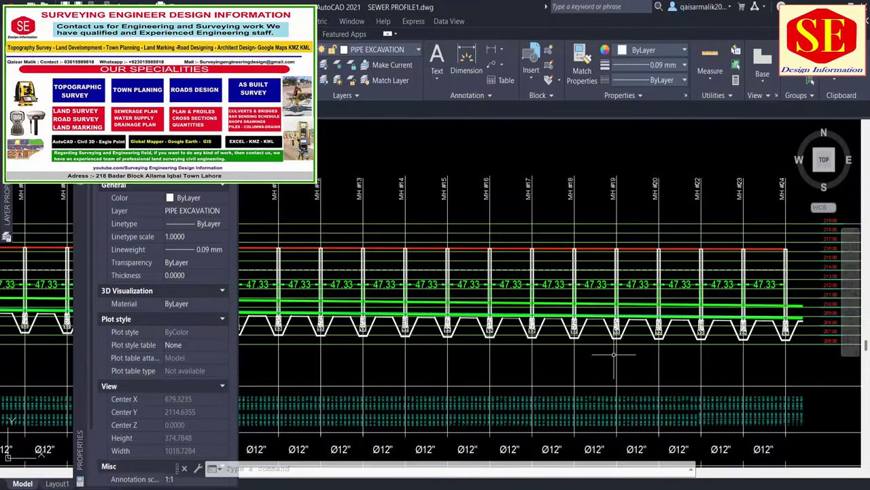
pyautogui.scroll(-4, 755, 204)
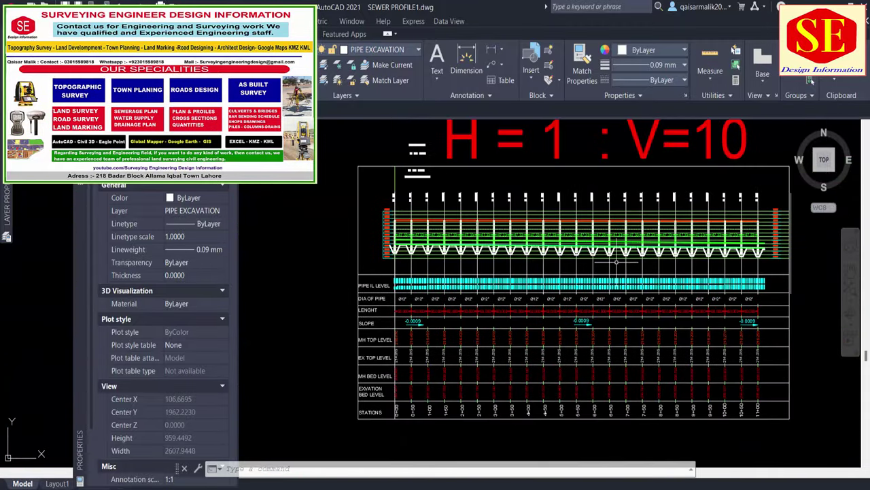
pyautogui.moveTo(494, 163); pyautogui.dragTo(491, 208, button='middle')
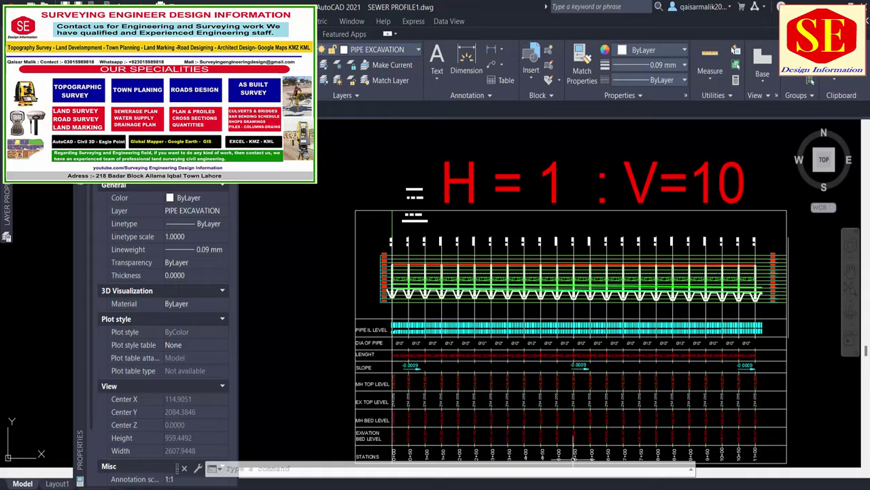
pyautogui.scroll(2, 574, 454)
pyautogui.scroll(4, 347, 217)
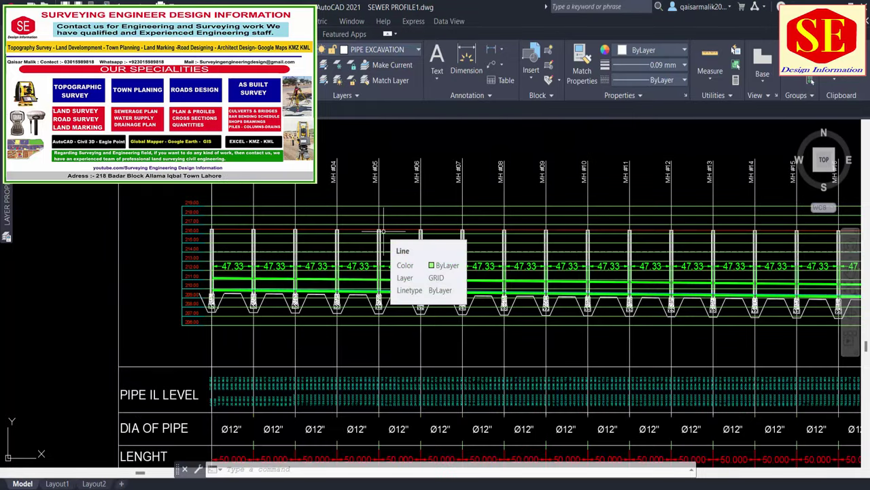
pyautogui.scroll(-4, 285, 347)
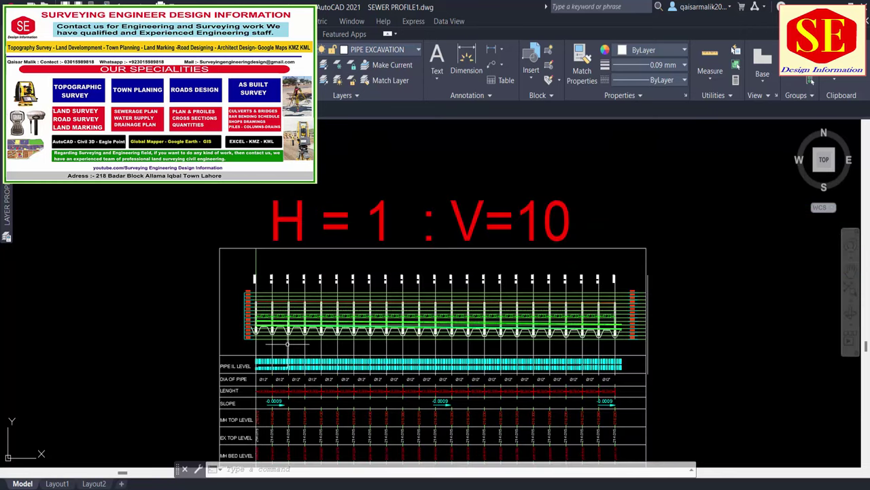
pyautogui.scroll(-6, 412, 248)
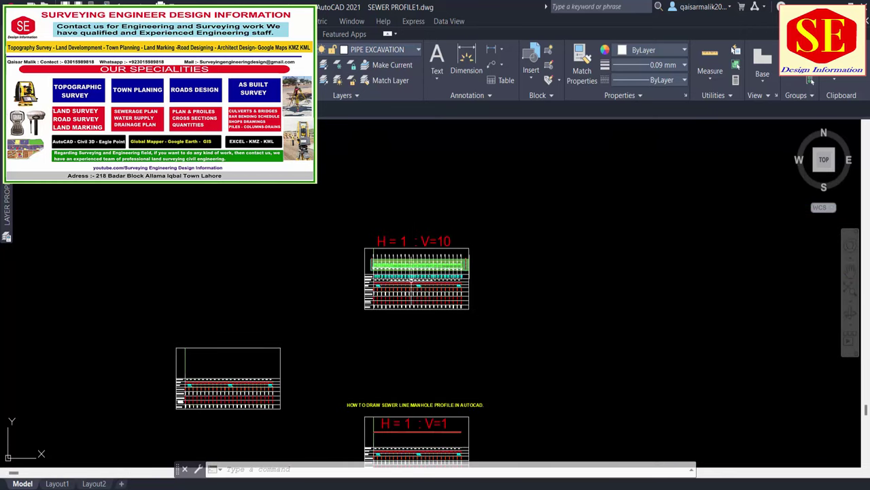
pyautogui.moveTo(412, 279)
pyautogui.mouseDown(button='middle')
pyautogui.moveTo(445, 219)
pyautogui.moveTo(256, 312)
pyautogui.mouseUp(button='middle')
pyautogui.scroll(-4, 124, 185)
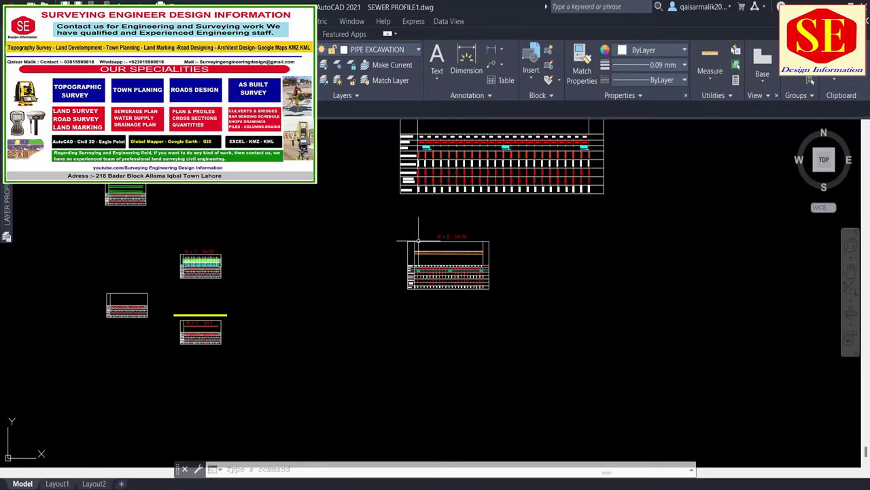
pyautogui.scroll(4, 418, 240)
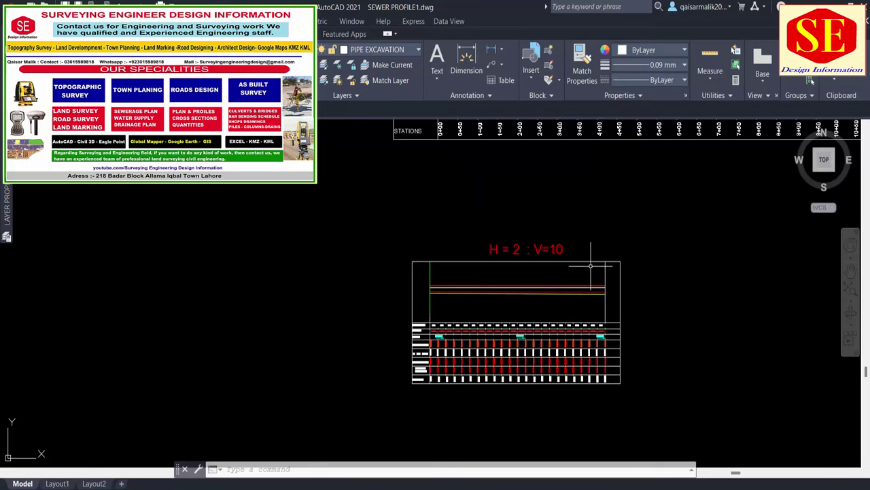
pyautogui.scroll(-1, 469, 328)
pyautogui.scroll(1, 493, 318)
pyautogui.scroll(3, 536, 259)
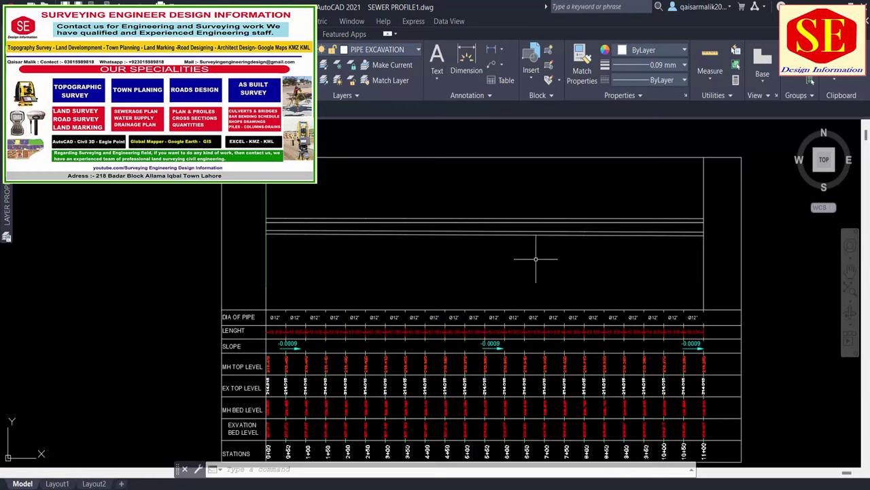
pyautogui.scroll(-4, 524, 235)
pyautogui.scroll(-2, 524, 234)
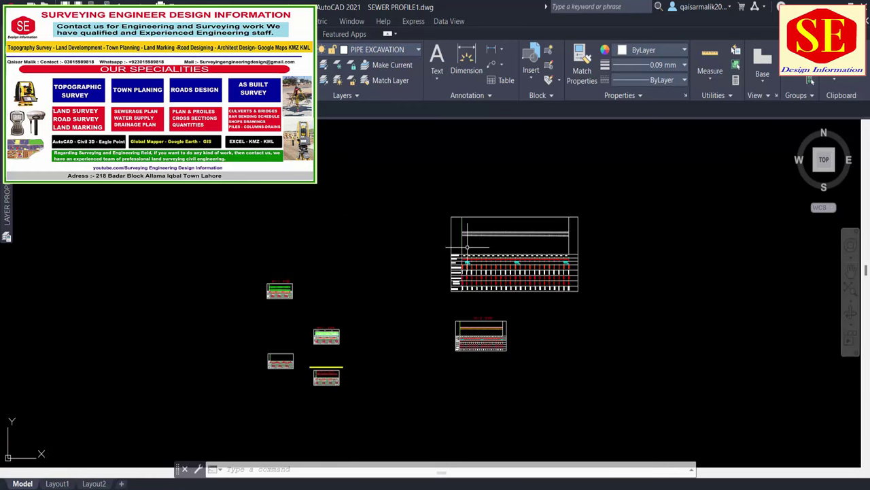
pyautogui.scroll(8, 313, 340)
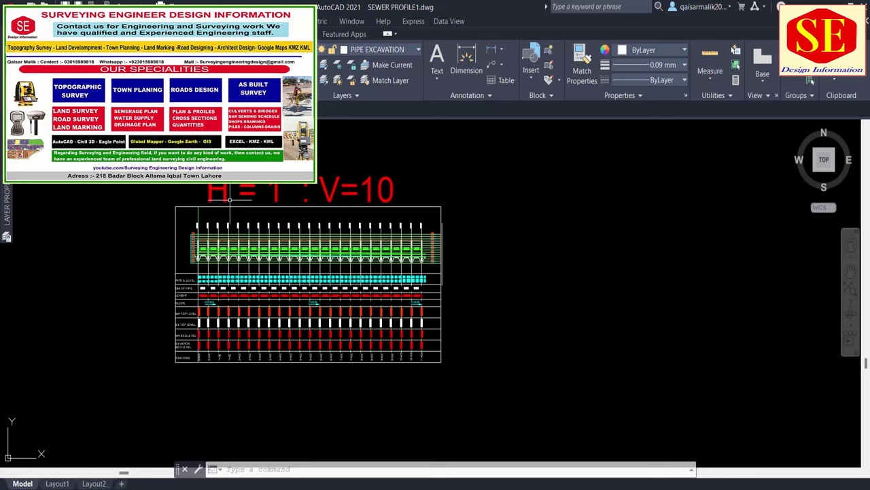
pyautogui.scroll(2, 249, 299)
pyautogui.scroll(2, 184, 282)
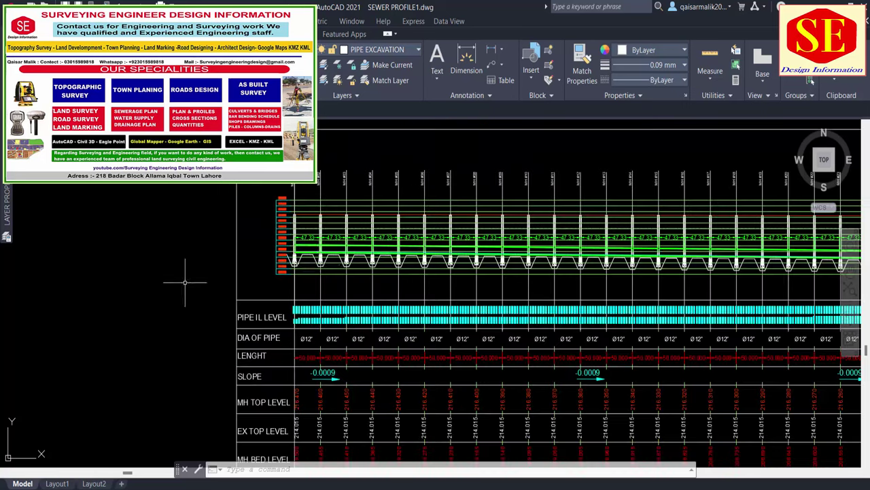
pyautogui.scroll(2, 330, 247)
pyautogui.scroll(1, 448, 254)
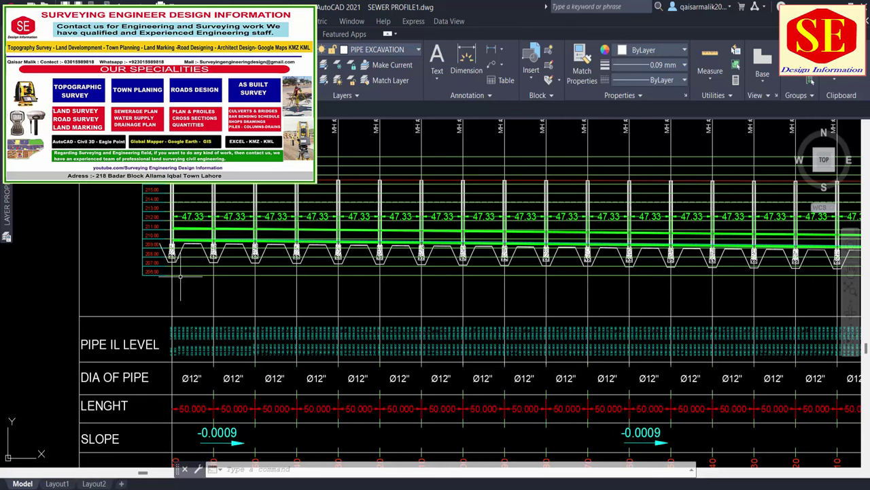
pyautogui.scroll(-4, 180, 277)
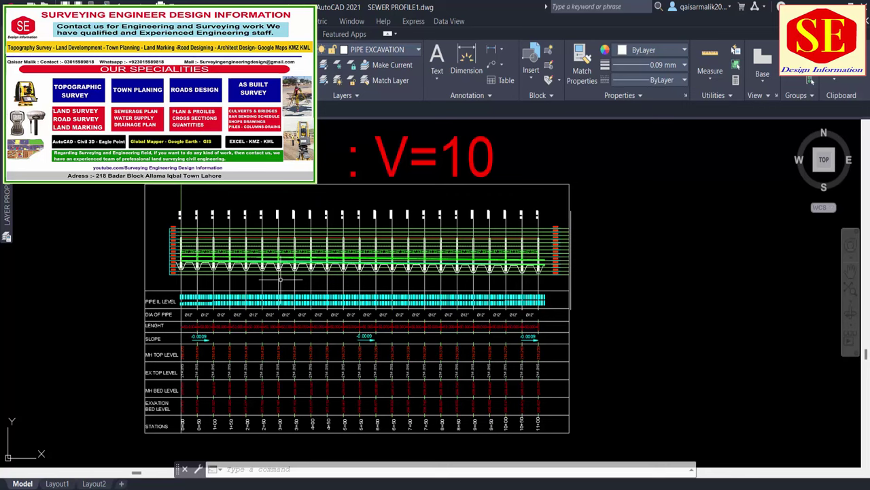
# Step: Browse the Excel level sheets, Sewer MH Profile and ST01, then return to AutoCAD
pyautogui.hotkey('alt', 'Tab')
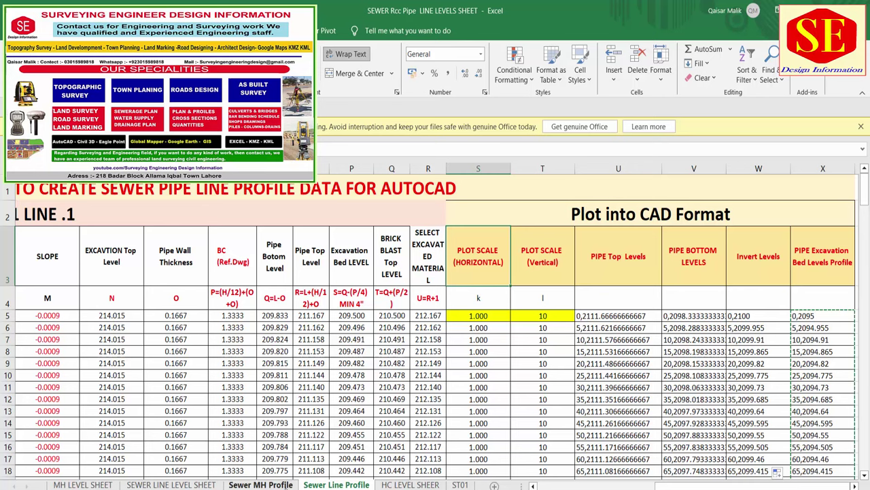
pyautogui.click(279, 484)
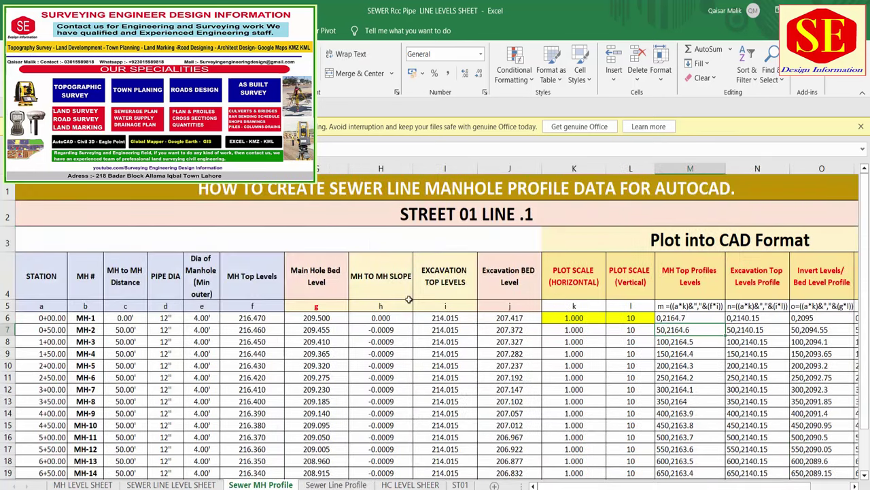
pyautogui.click(170, 484)
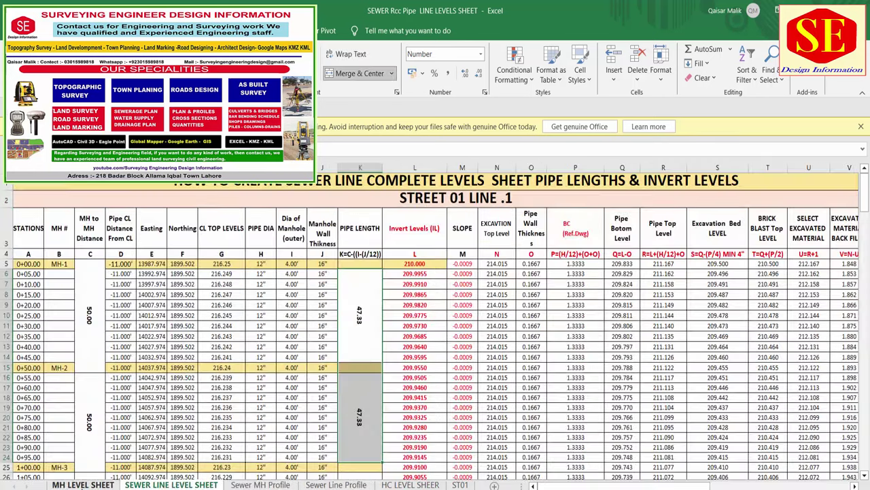
pyautogui.hotkey('ctrl', 'pageup')
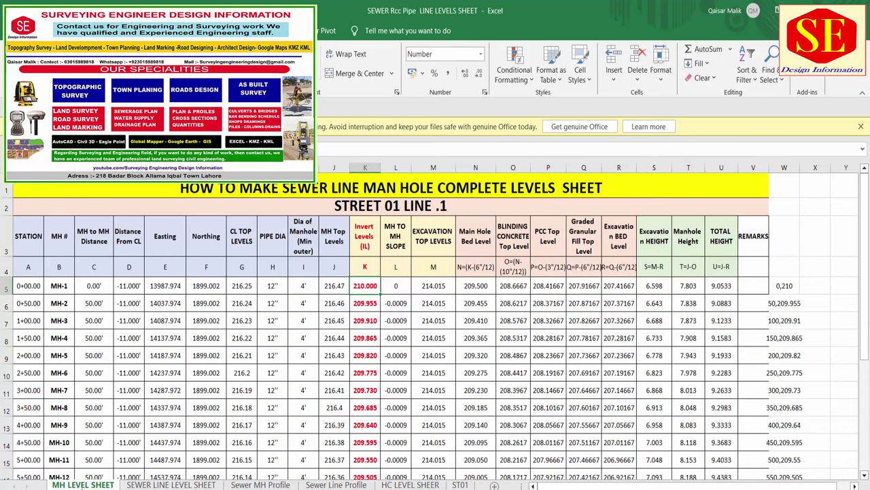
pyautogui.hotkey('ctrl', 'pagedown')
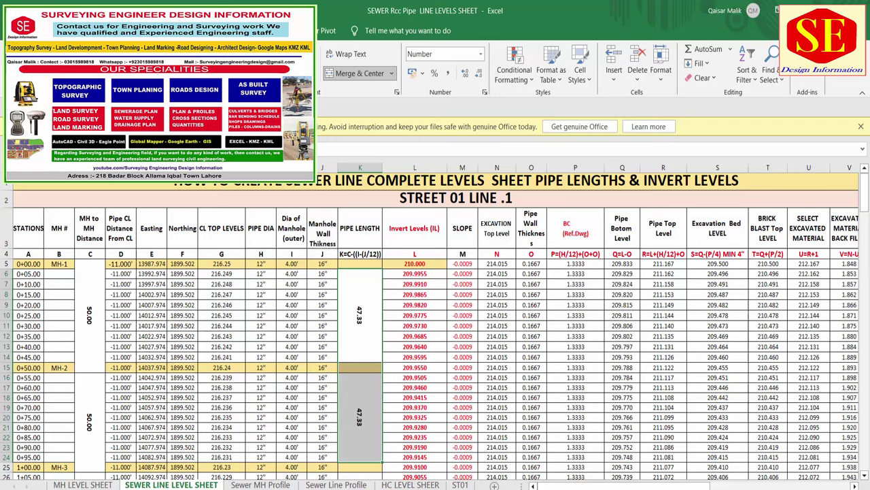
pyautogui.hotkey('ctrl', 'pagedown')
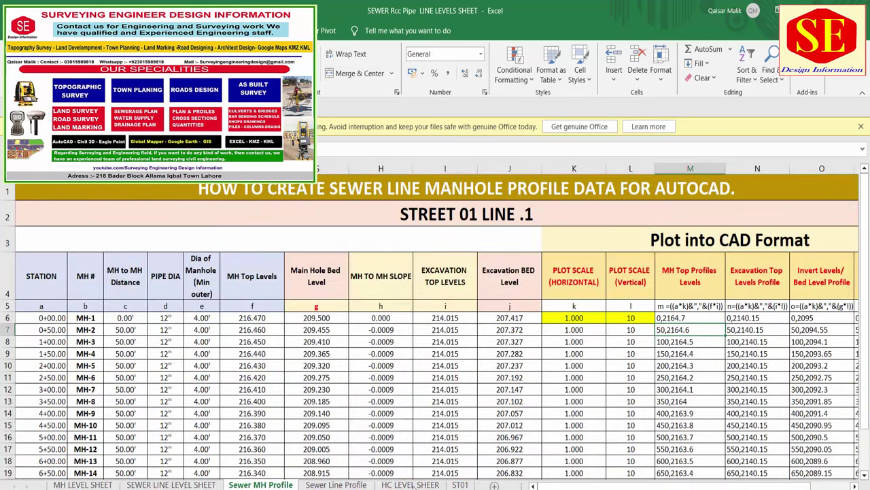
pyautogui.hotkey('ctrl', 'pagedown')
pyautogui.hotkey('ctrl', 'pagedown')
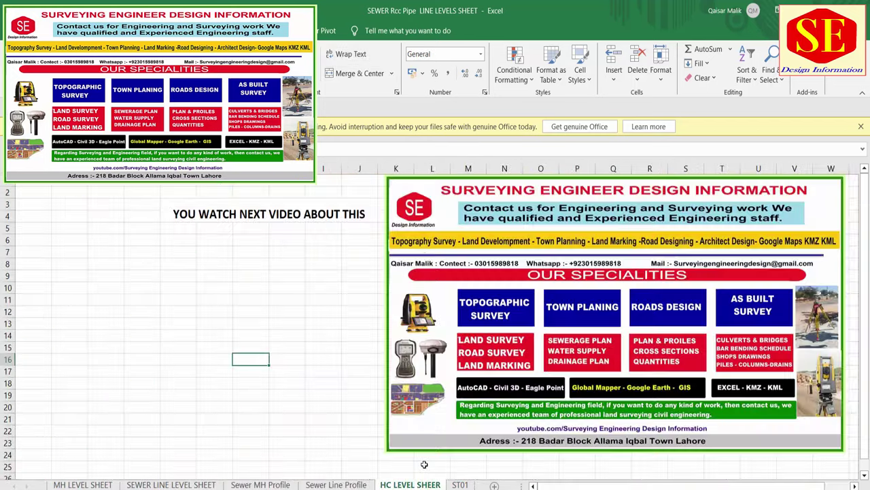
pyautogui.click(464, 484)
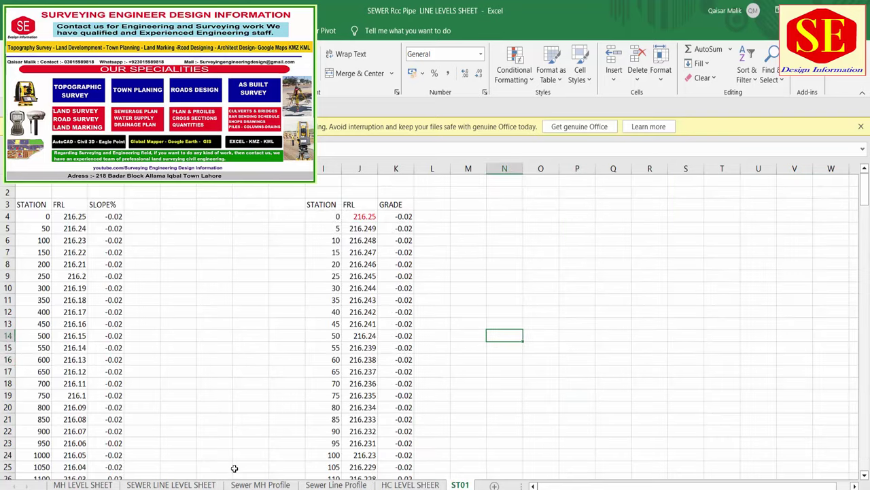
pyautogui.hotkey('alt', 'Tab')
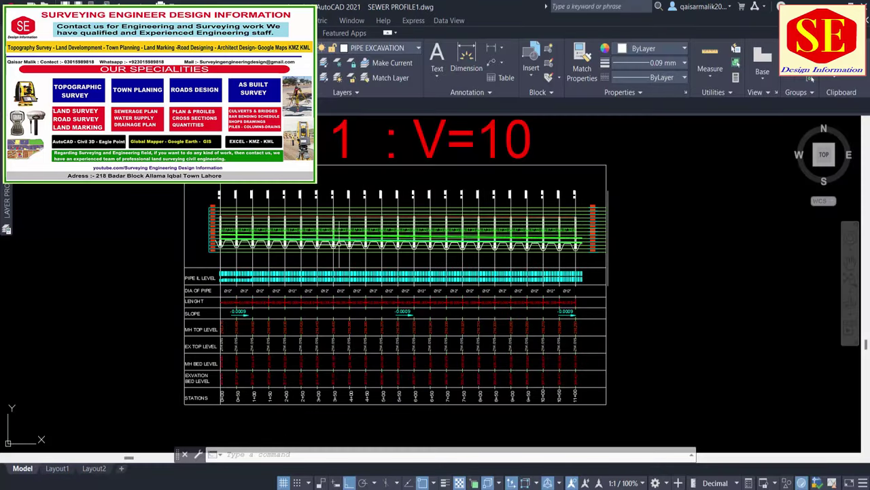
# Step: Window-select the whole sewer profile in SEWER PROFILE1 and copy it to the clipboard
pyautogui.scroll(2, 415, 229)
pyautogui.scroll(-4, 406, 226)
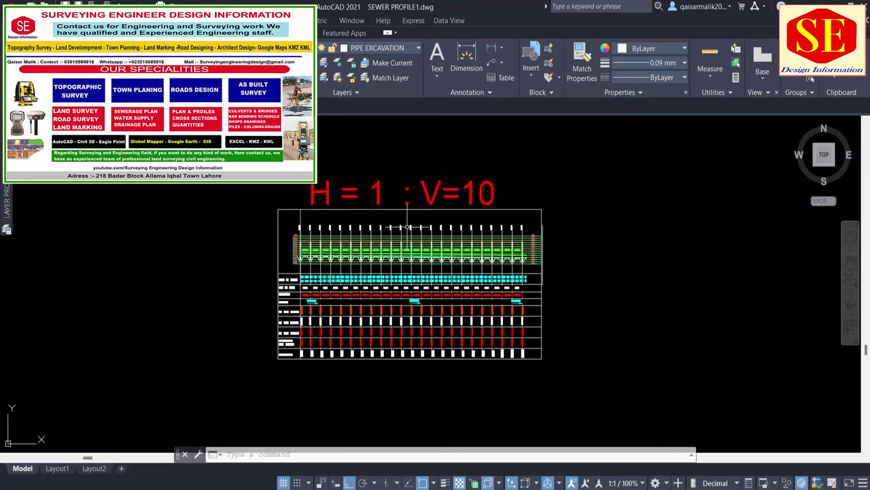
pyautogui.click(266, 204)
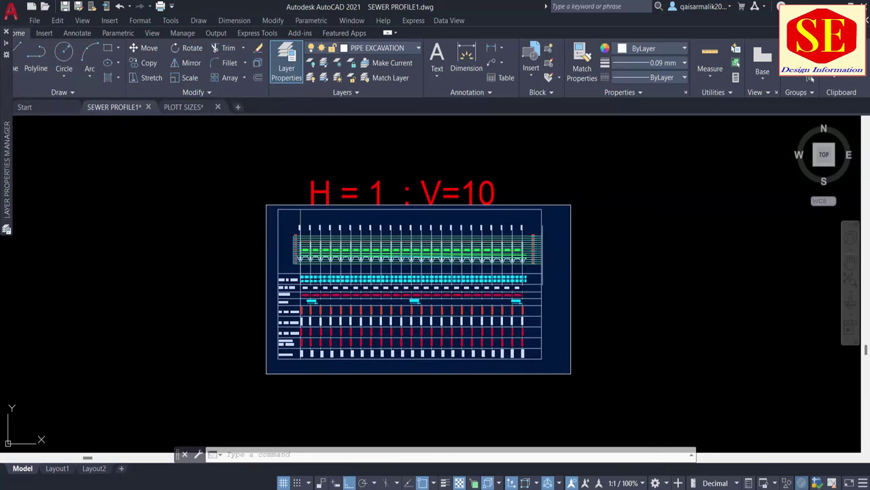
pyautogui.click(570, 363)
pyautogui.scroll(4, 482, 259)
pyautogui.scroll(-4, 476, 202)
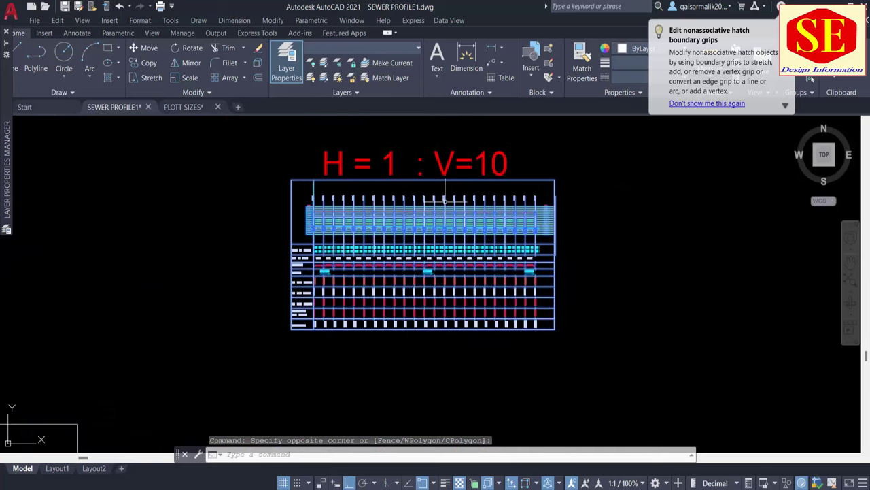
pyautogui.rightClick(438, 215)
pyautogui.moveTo(473, 252)
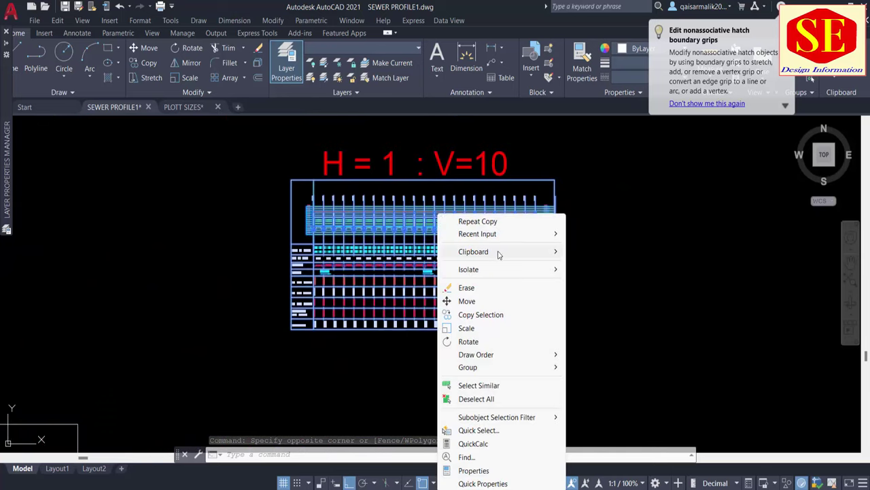
pyautogui.click(607, 266)
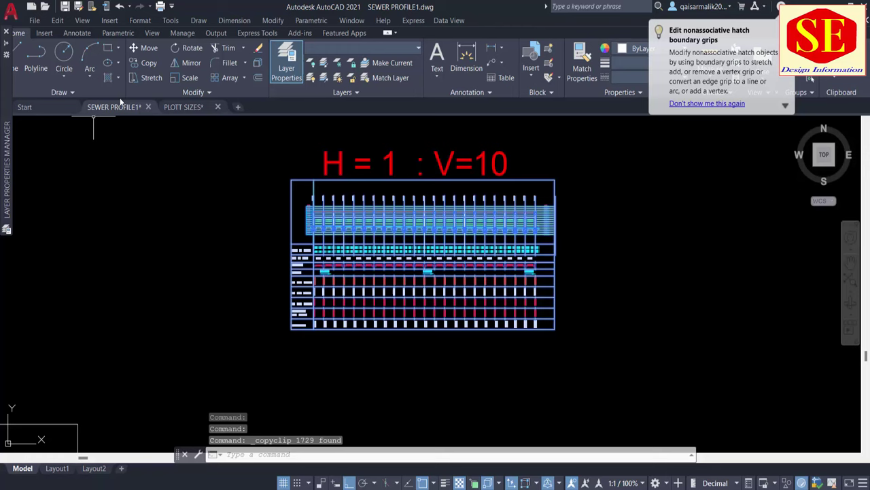
# Step: Paste the profile into PLOTT SIZES to the right of the plot layout
pyautogui.click(180, 107)
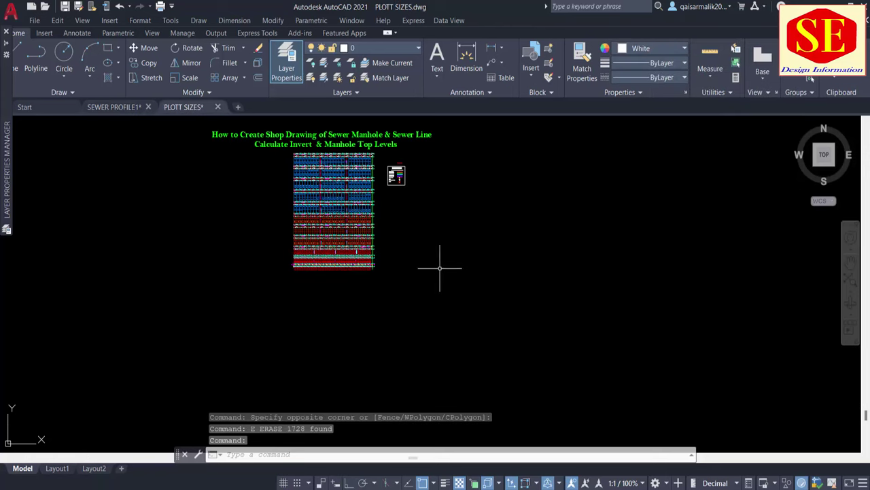
pyautogui.moveTo(559, 255); pyautogui.dragTo(534, 254, button='middle')
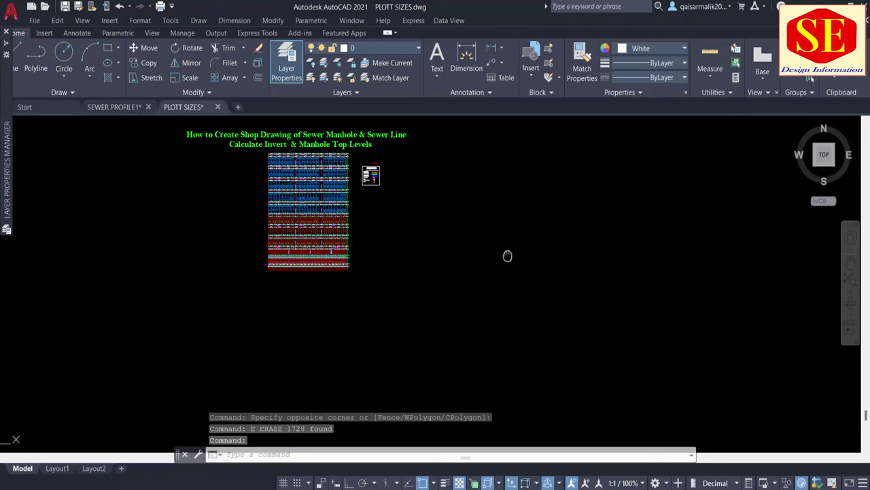
pyautogui.hotkey('ctrl', 'v')
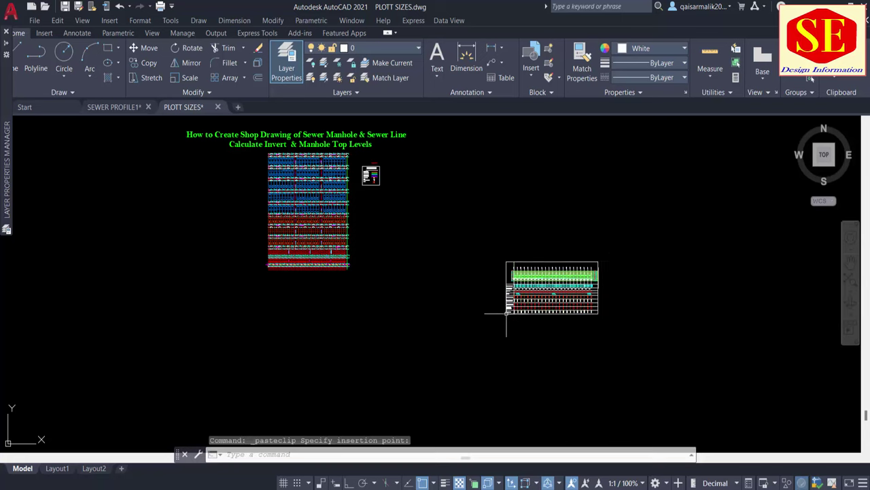
pyautogui.click(596, 249)
pyautogui.scroll(3, 605, 255)
pyautogui.scroll(-2, 490, 293)
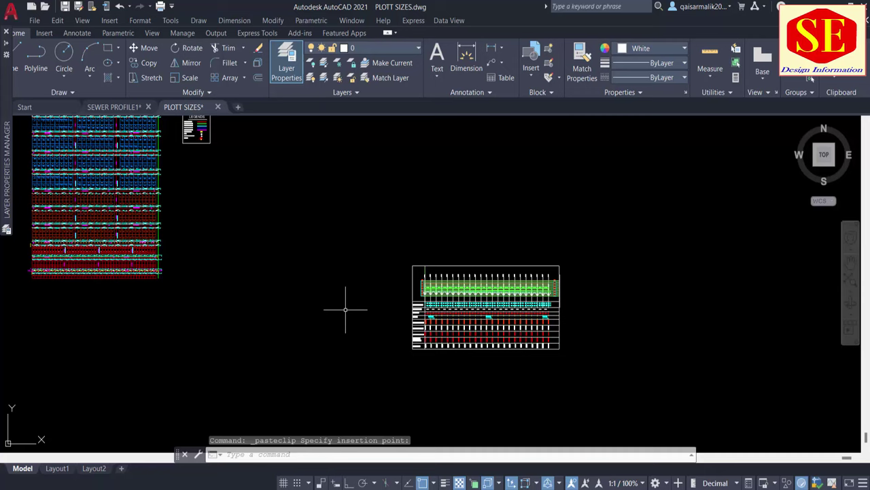
pyautogui.scroll(5, 506, 285)
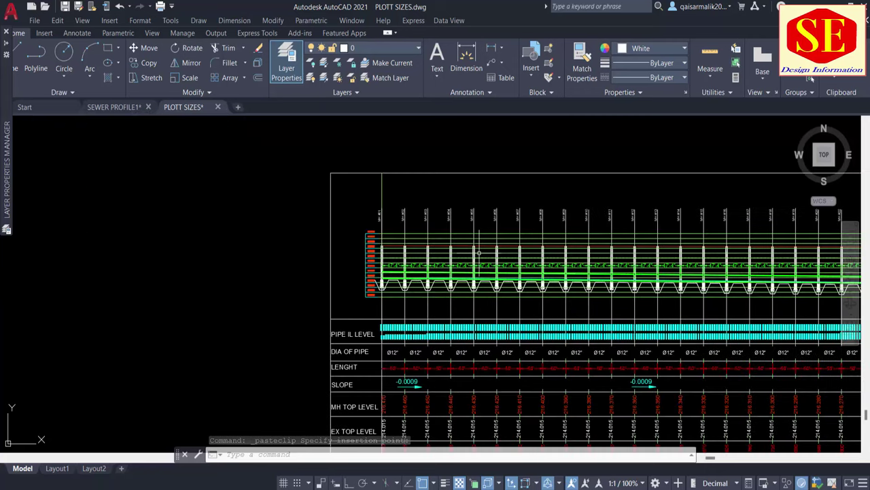
pyautogui.scroll(-2, 476, 265)
# Step: Bring the plot layout with manholes MH.2 to MH.7 into view
pyautogui.moveTo(125, 272); pyautogui.dragTo(592, 258, button='middle')
pyautogui.moveTo(466, 266); pyautogui.dragTo(428, 249, button='middle')
pyautogui.scroll(2, 427, 249)
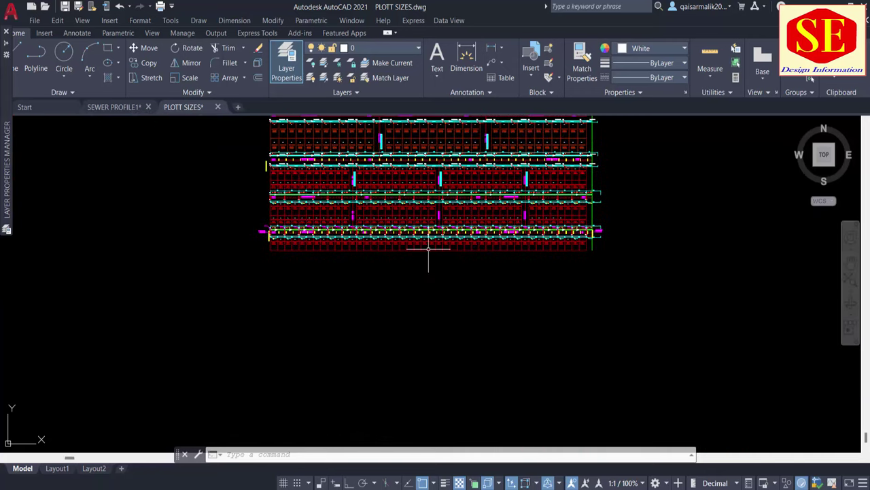
pyautogui.scroll(2, 252, 233)
pyautogui.scroll(2, 375, 224)
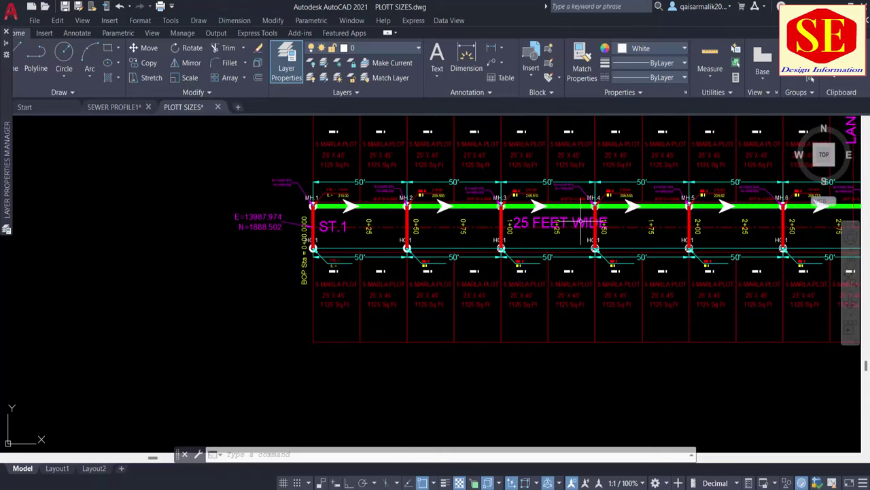
pyautogui.moveTo(581, 224); pyautogui.dragTo(303, 215, button='middle')
pyautogui.scroll(2, 295, 213)
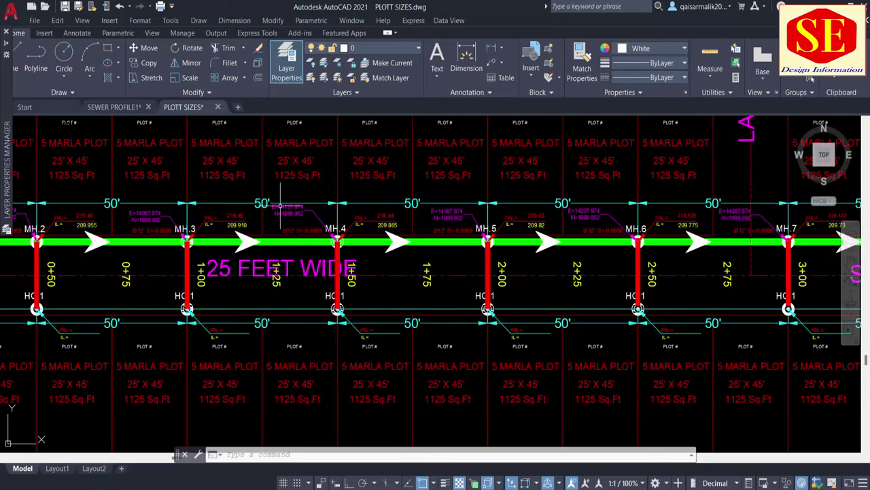
pyautogui.scroll(-3, 306, 225)
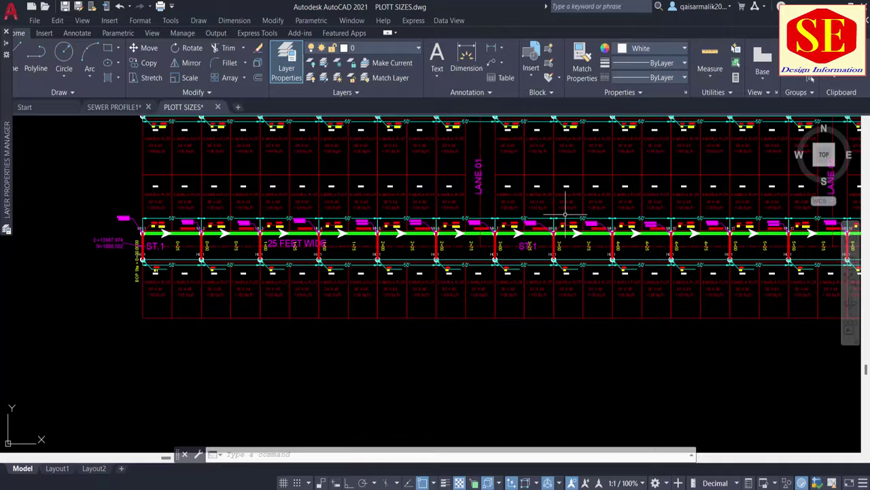
pyautogui.scroll(-1, 259, 194)
pyautogui.scroll(-2, 467, 253)
pyautogui.scroll(1, 460, 254)
pyautogui.scroll(-3, 589, 268)
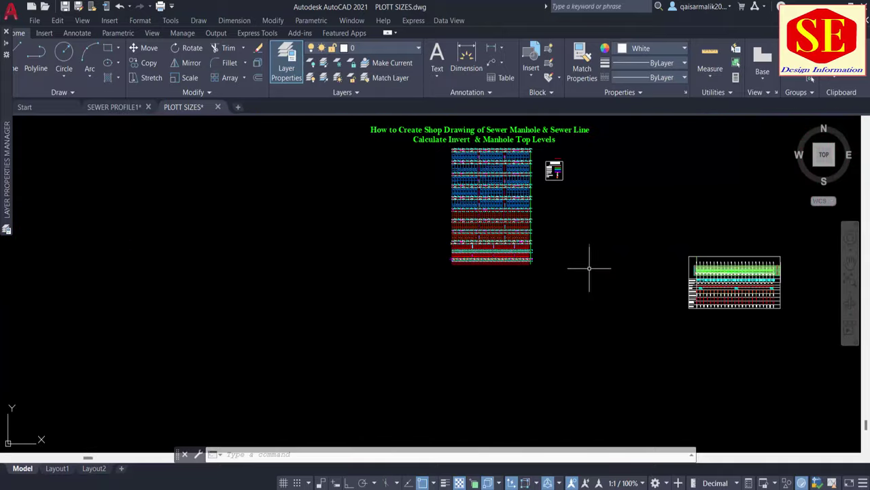
pyautogui.scroll(2, 590, 268)
# Step: Cancel the leftover paste and start the COPY command with CO
pyautogui.hotkey('ctrl', 'v')
pyautogui.press('Escape')
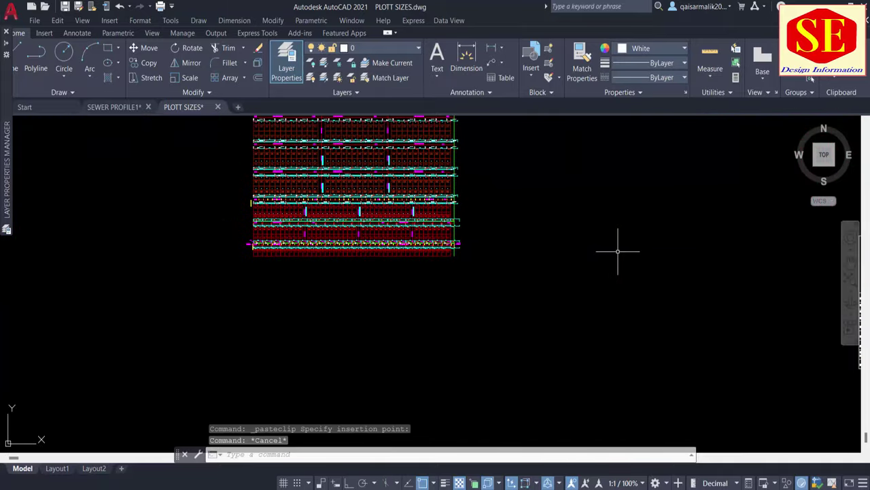
pyautogui.write('co')
pyautogui.press('Return')
pyautogui.scroll(2, 194, 246)
# Step: Crossing-window select the lower street strip with its sewer line and plot rows
pyautogui.scroll(2, 194, 246)
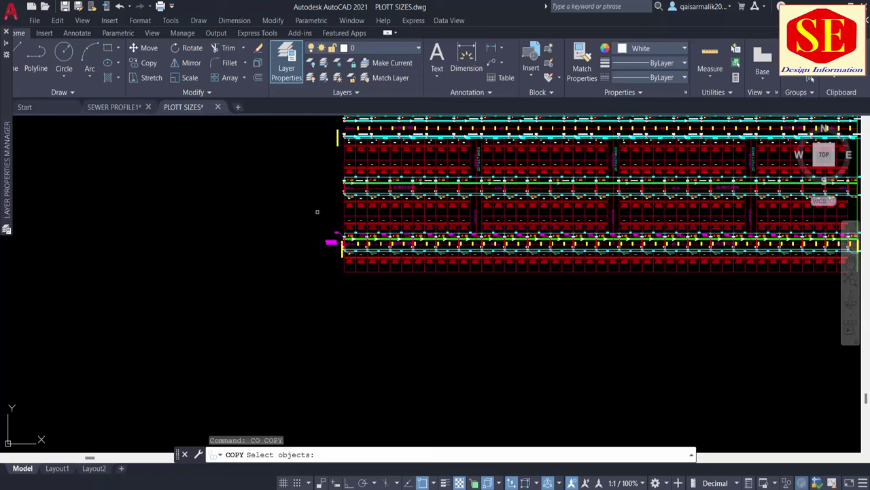
pyautogui.click(316, 192)
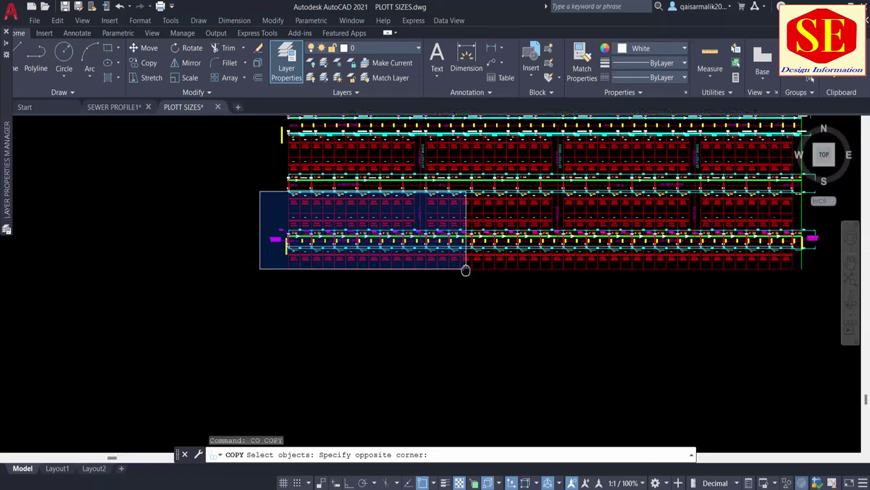
pyautogui.click(721, 294)
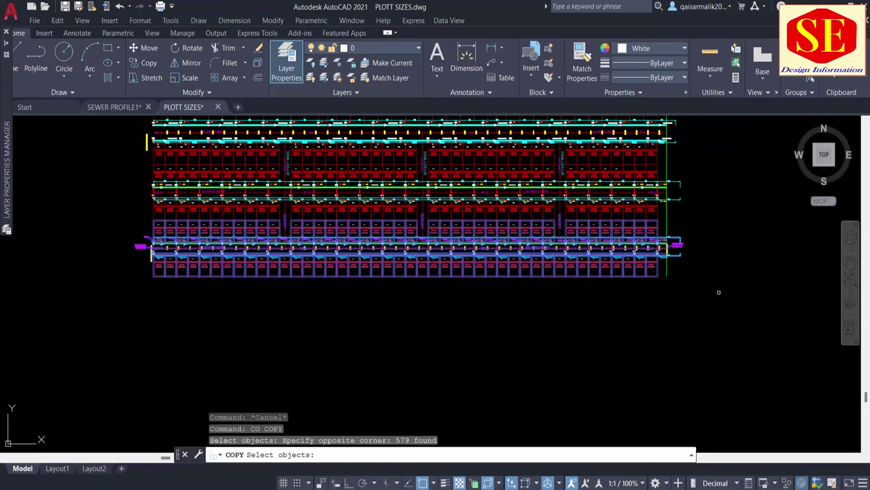
pyautogui.click(709, 201)
pyautogui.click(109, 345)
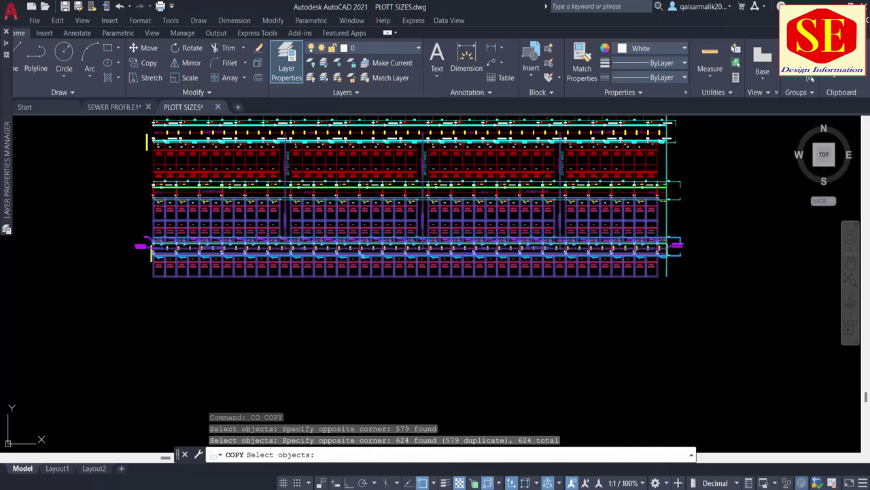
pyautogui.click(694, 211)
pyautogui.click(84, 342)
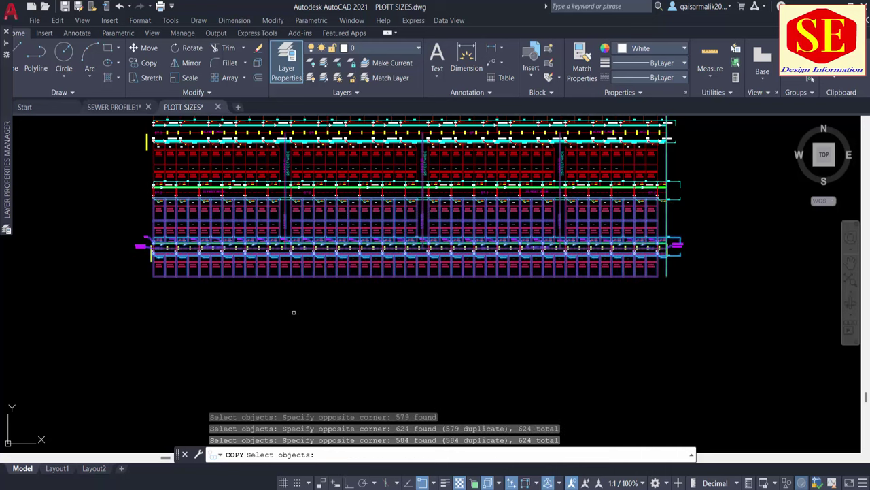
pyautogui.press('Return')
# Step: Place the copied strip directly above the pasted sewer profile
pyautogui.click(250, 318)
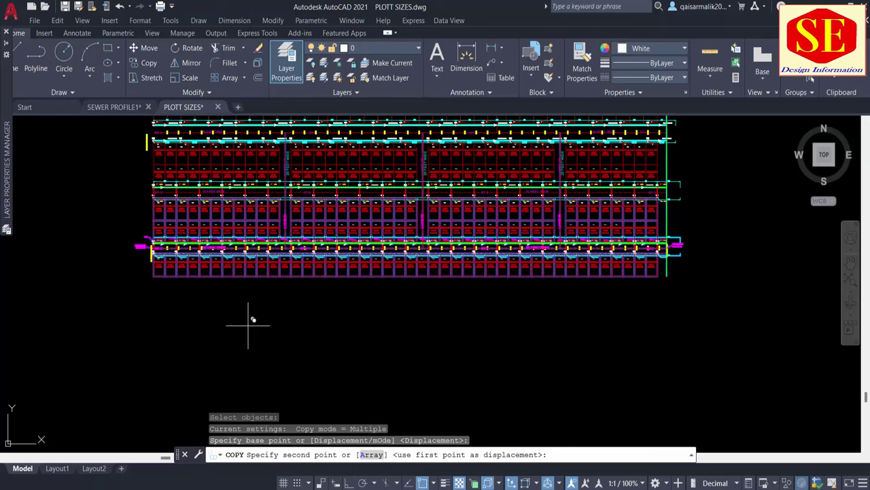
pyautogui.scroll(-5, 408, 203)
pyautogui.scroll(3, 680, 298)
pyautogui.scroll(2, 680, 298)
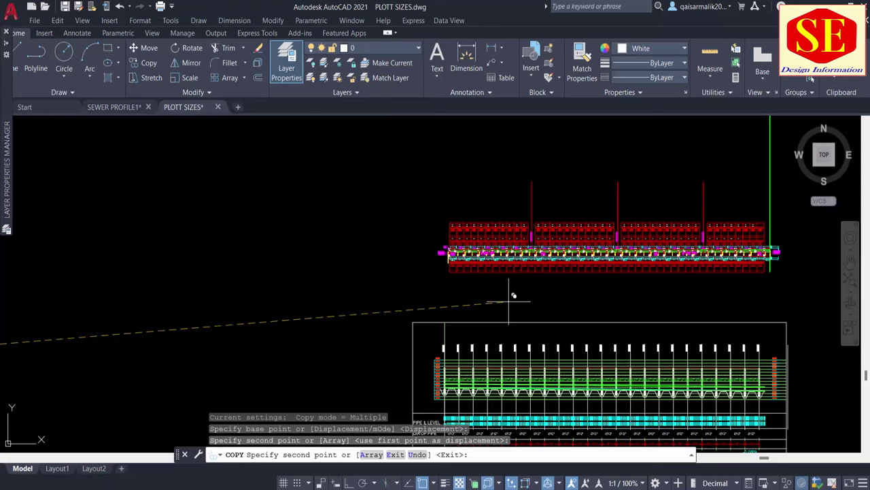
pyautogui.click(469, 252)
pyautogui.press('Escape')
pyautogui.moveTo(743, 131); pyautogui.dragTo(702, 189, button='middle')
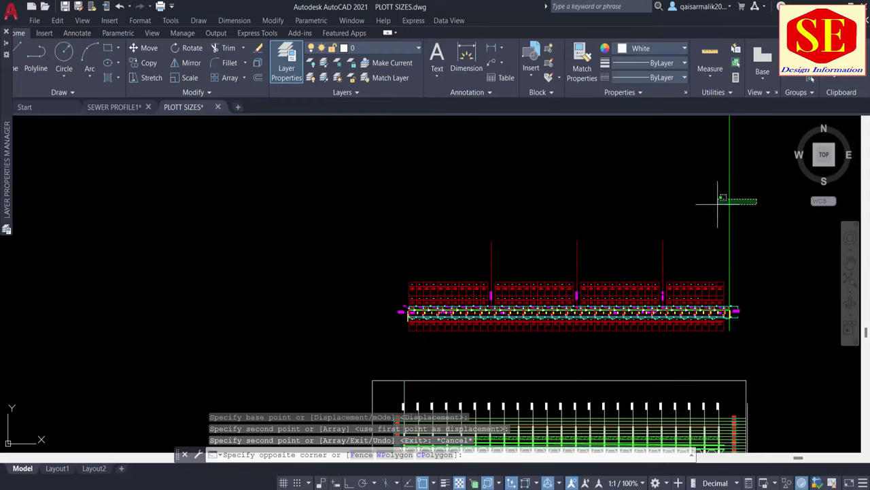
# Step: Erase the green vertical guide line and the three red vertical lines
pyautogui.click(730, 197)
pyautogui.write('e')
pyautogui.press('Return')
pyautogui.click(686, 248)
pyautogui.click(463, 243)
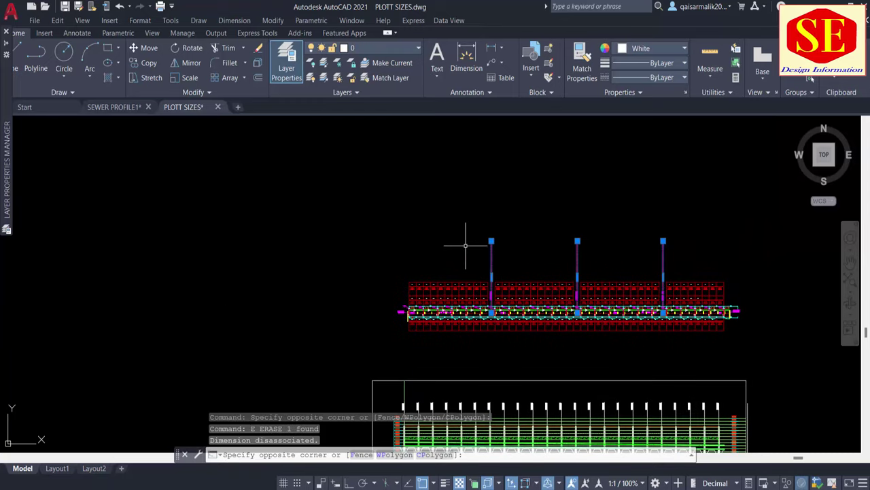
pyautogui.press('Delete')
# Step: Define a block named df from the 620 plan-strip objects
pyautogui.scroll(2, 531, 306)
pyautogui.moveTo(565, 329)
pyautogui.mouseDown(button='middle')
pyautogui.moveTo(445, 248)
pyautogui.moveTo(433, 226)
pyautogui.mouseUp(button='middle')
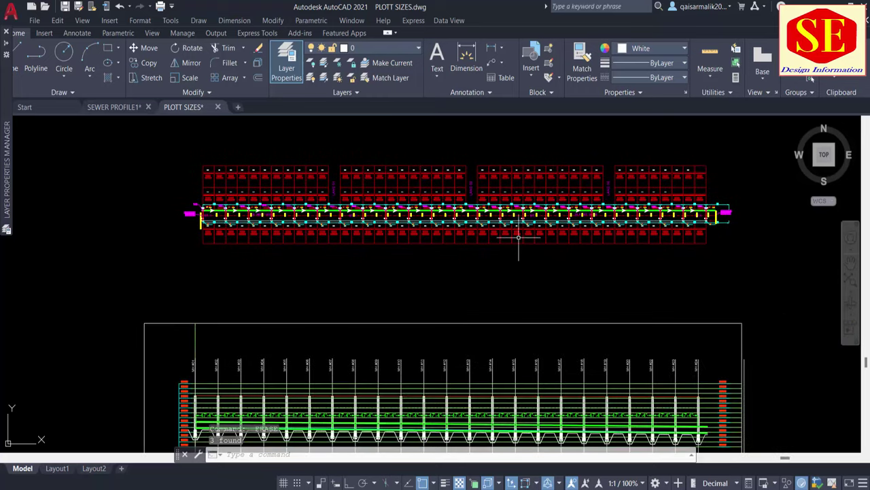
pyautogui.scroll(4, 425, 215)
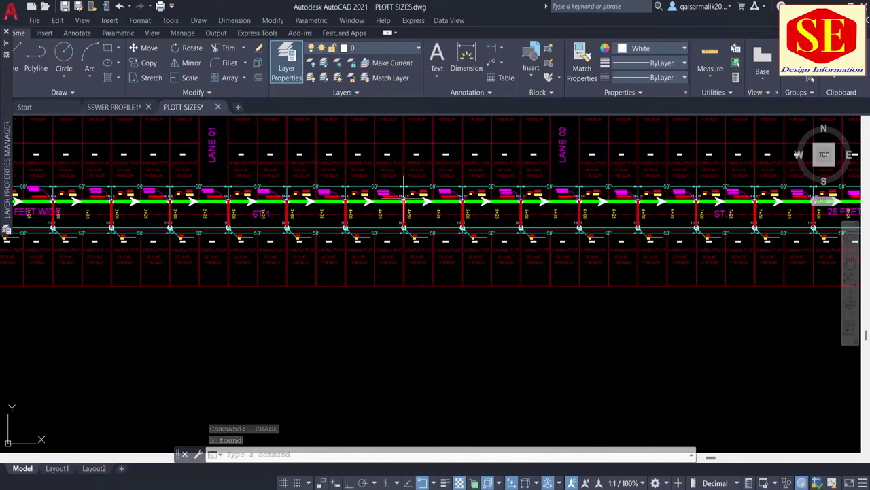
pyautogui.scroll(-4, 404, 209)
pyautogui.moveTo(362, 342); pyautogui.dragTo(391, 221, button='middle')
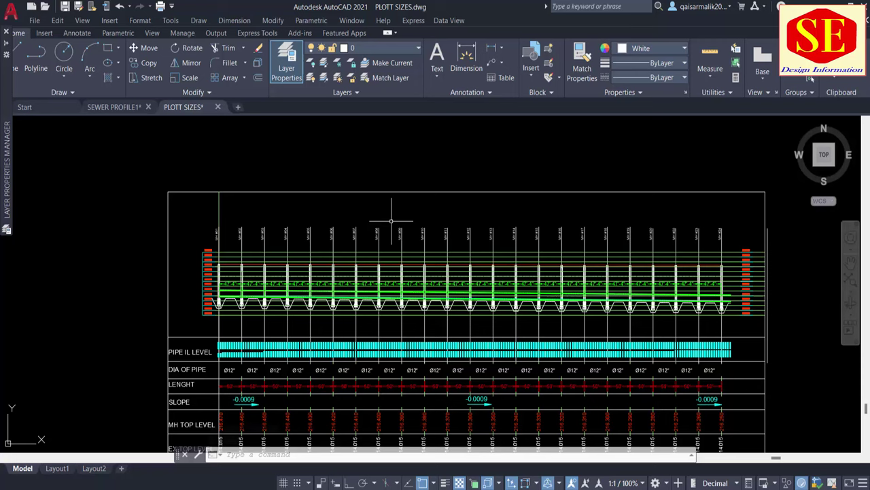
pyautogui.scroll(-4, 432, 352)
pyautogui.scroll(2, 434, 251)
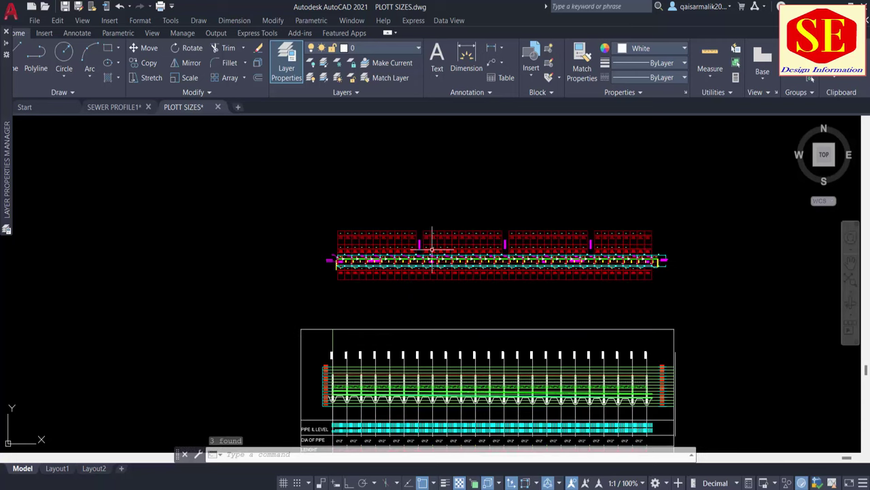
pyautogui.write('M')
pyautogui.press('Escape')
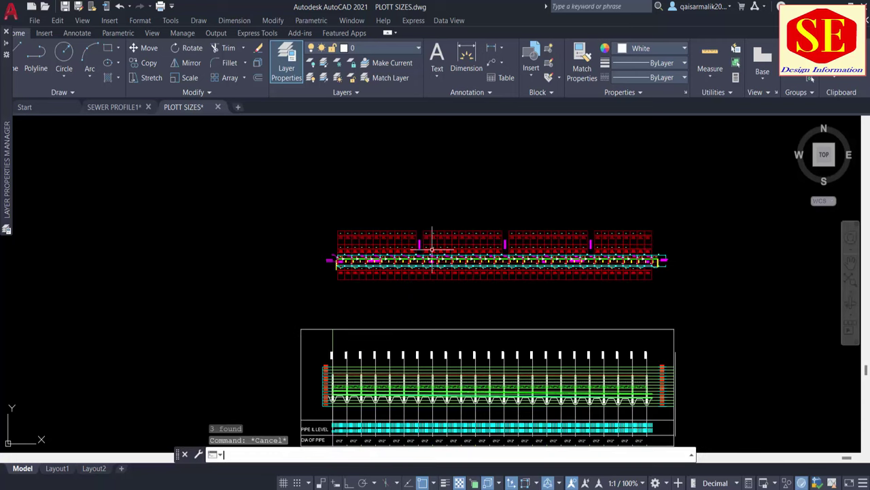
pyautogui.press('Return')
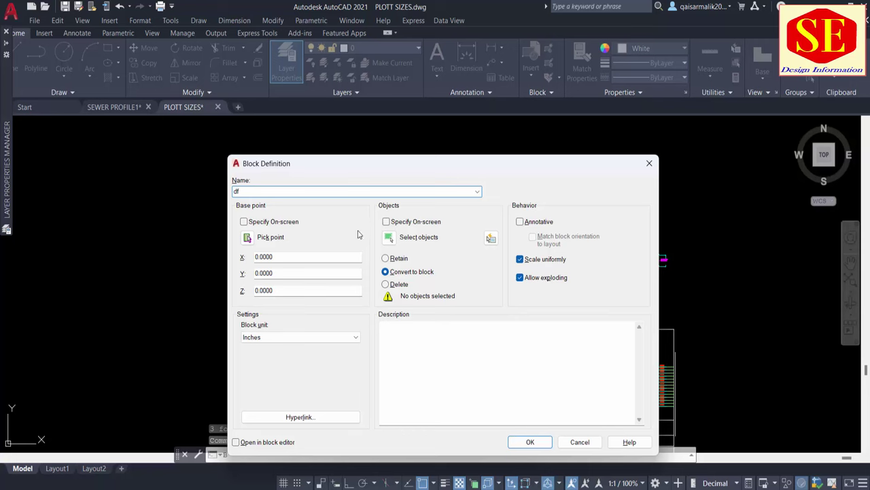
pyautogui.click(388, 238)
pyautogui.click(305, 208)
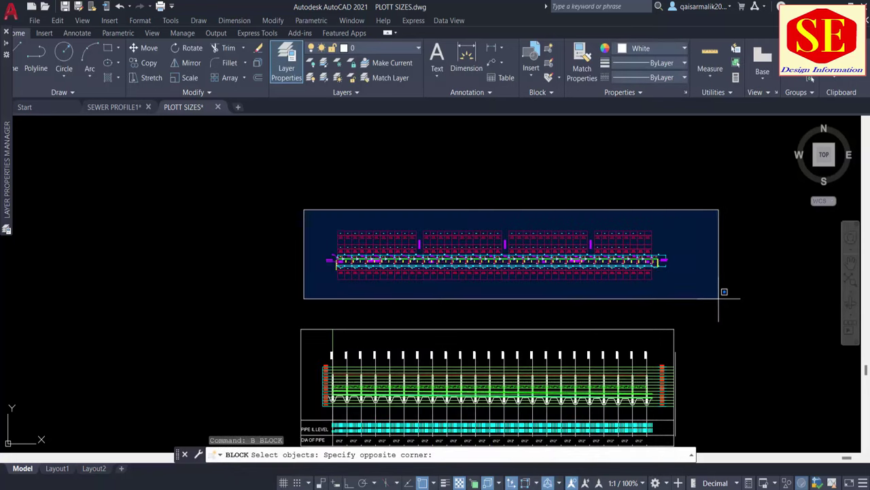
pyautogui.click(723, 292)
pyautogui.press('Return')
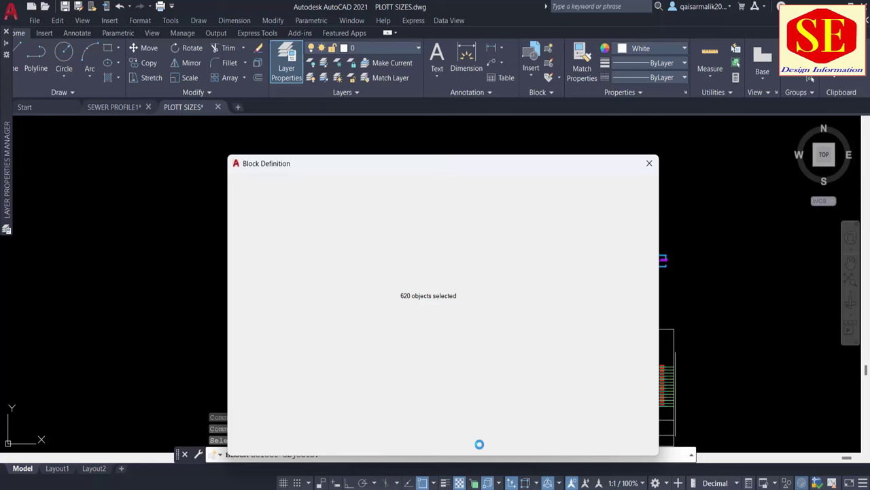
pyautogui.click(530, 443)
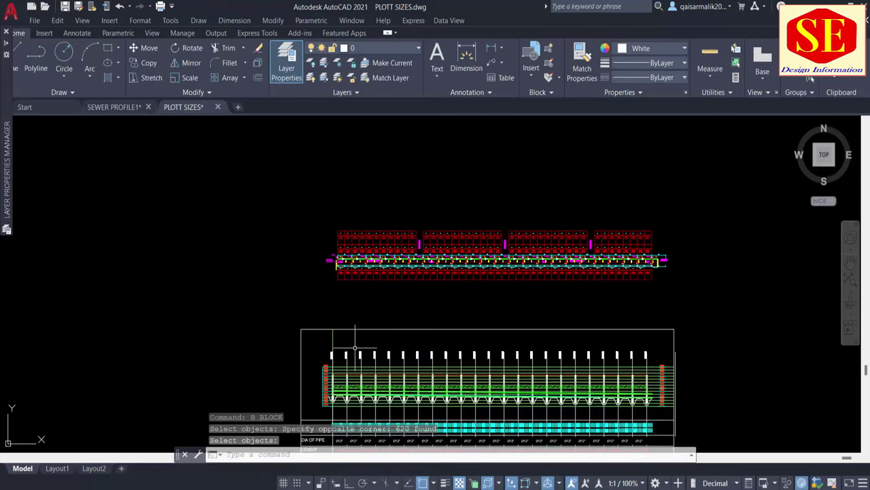
# Step: Start the LINE command with the L alias
pyautogui.write('l')
pyautogui.press('Return')
pyautogui.scroll(5, 345, 333)
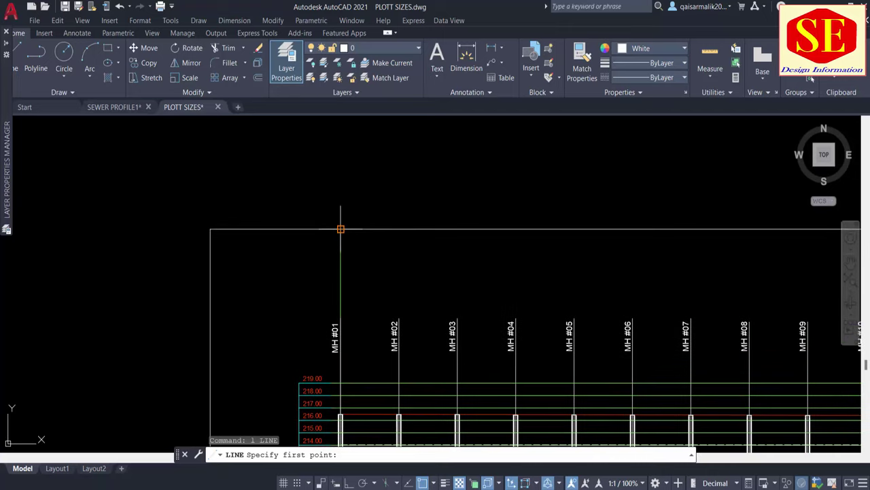
# Step: With Ortho on, draw a vertical line up from the top of MH #01
pyautogui.click(342, 227)
pyautogui.scroll(-5, 345, 201)
pyautogui.scroll(-3, 345, 201)
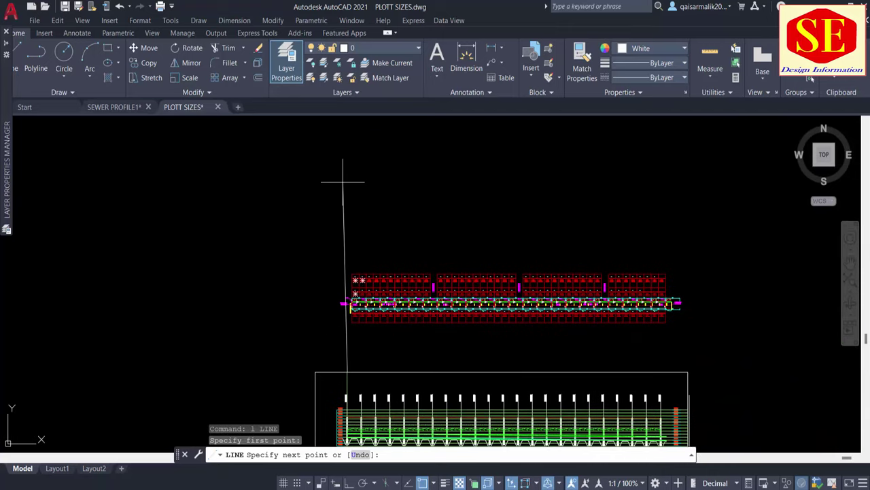
pyautogui.press('F8')
pyautogui.press('Escape')
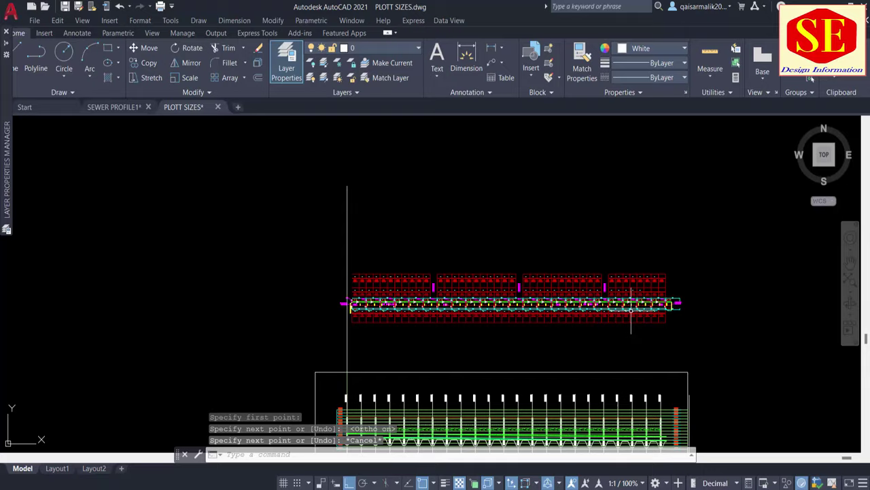
# Step: Draw a second vertical line up from the top of MH #24 past the plan strip
pyautogui.moveTo(690, 408); pyautogui.dragTo(657, 338, button='middle')
pyautogui.scroll(5, 657, 338)
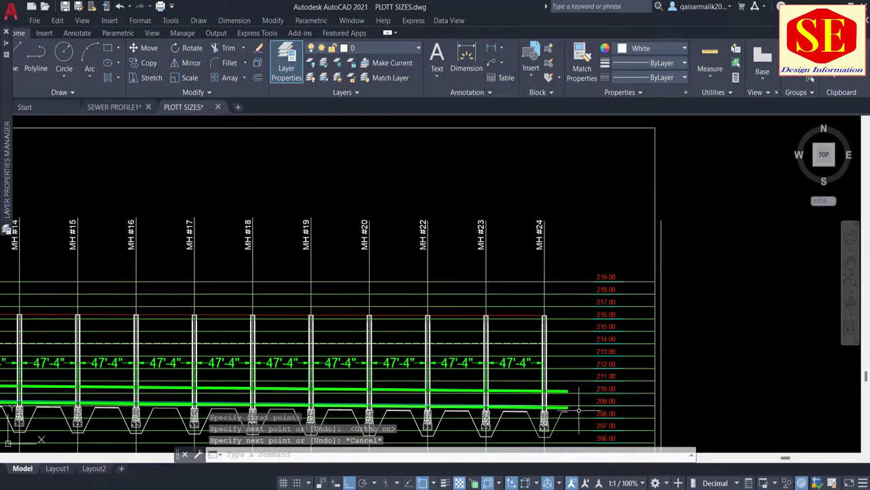
pyautogui.scroll(2, 576, 395)
pyautogui.scroll(-2, 531, 198)
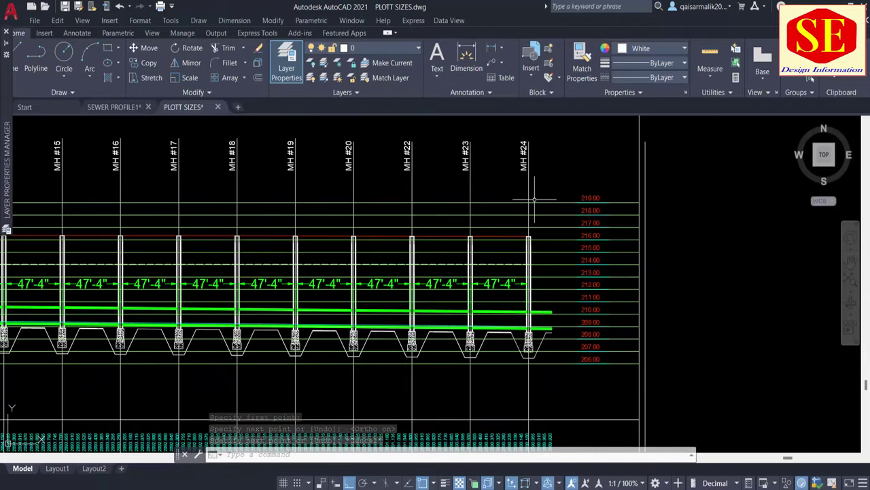
pyautogui.press('Return')
pyautogui.click(528, 142)
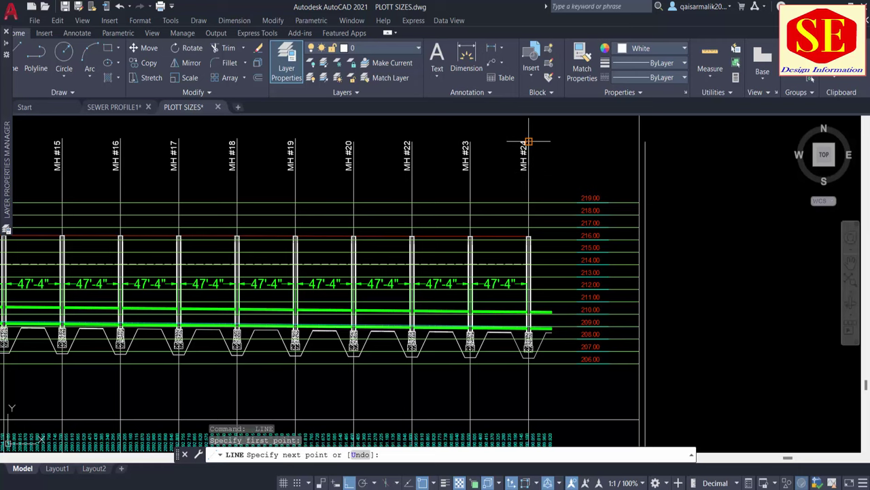
pyautogui.scroll(-3, 528, 141)
pyautogui.scroll(-2, 528, 233)
pyautogui.scroll(-2, 532, 336)
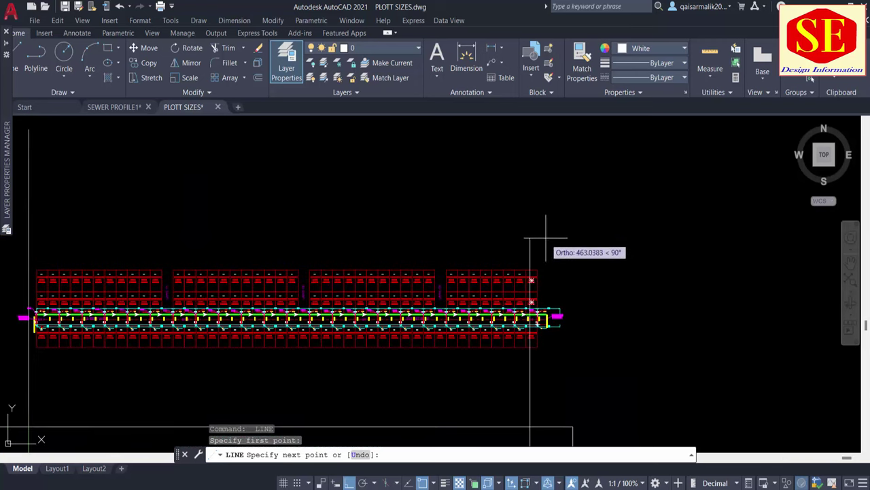
pyautogui.scroll(2, 542, 240)
pyautogui.press('Escape')
pyautogui.moveTo(717, 309); pyautogui.dragTo(717, 300, button='middle')
pyautogui.scroll(-1, 673, 272)
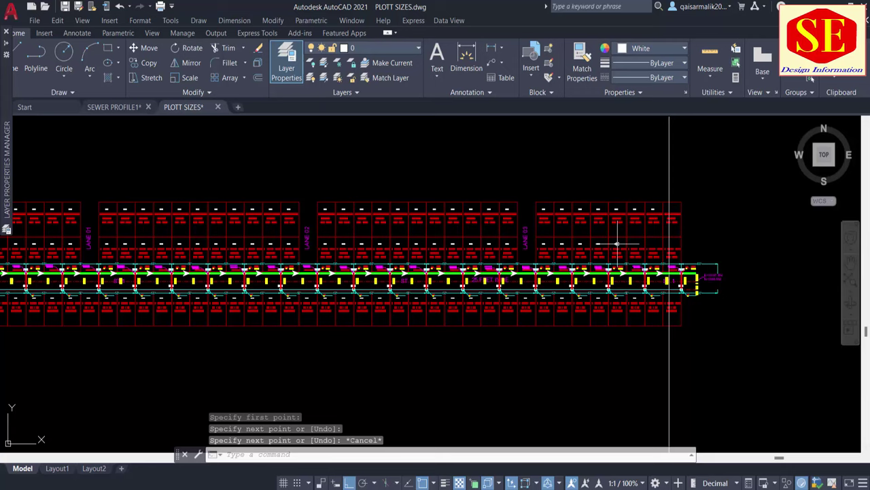
pyautogui.scroll(-1, 616, 242)
pyautogui.scroll(3, 188, 250)
pyautogui.scroll(3, 185, 238)
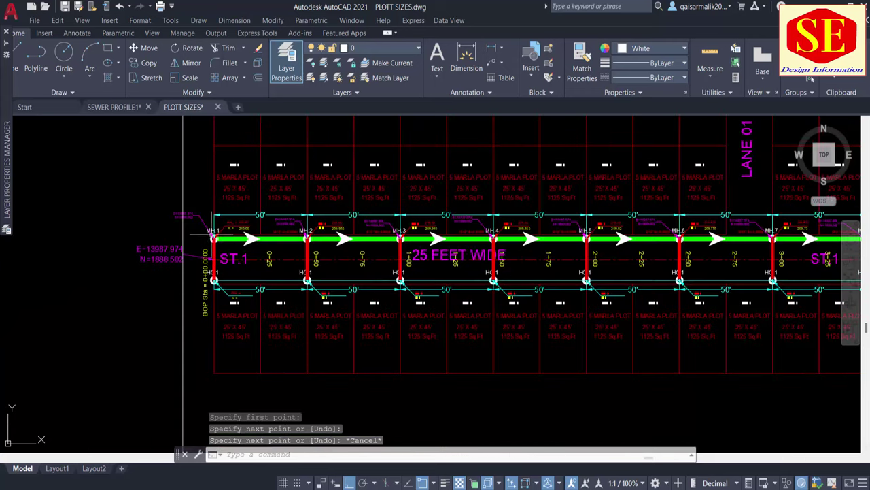
pyautogui.scroll(-3, 282, 287)
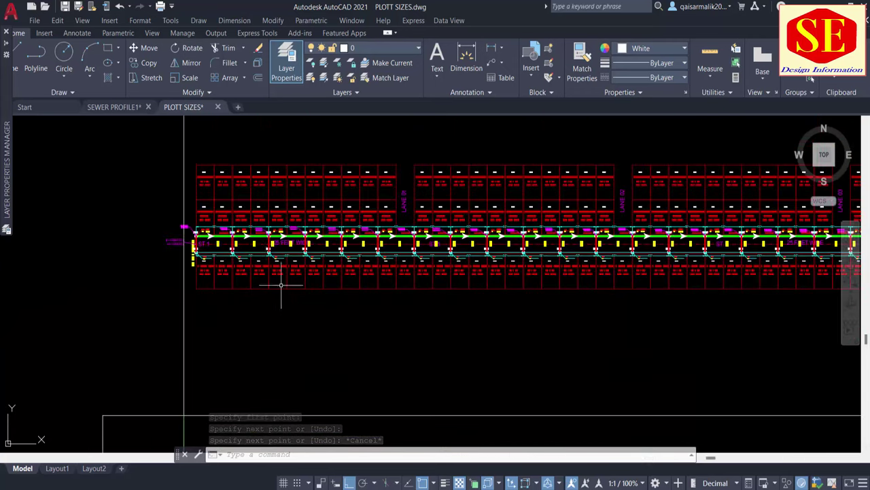
pyautogui.scroll(-2, 281, 287)
pyautogui.moveTo(301, 380); pyautogui.dragTo(297, 348, button='middle')
# Step: Start the MOVE command and window-select the df plan strip block
pyautogui.write('m')
pyautogui.press('Return')
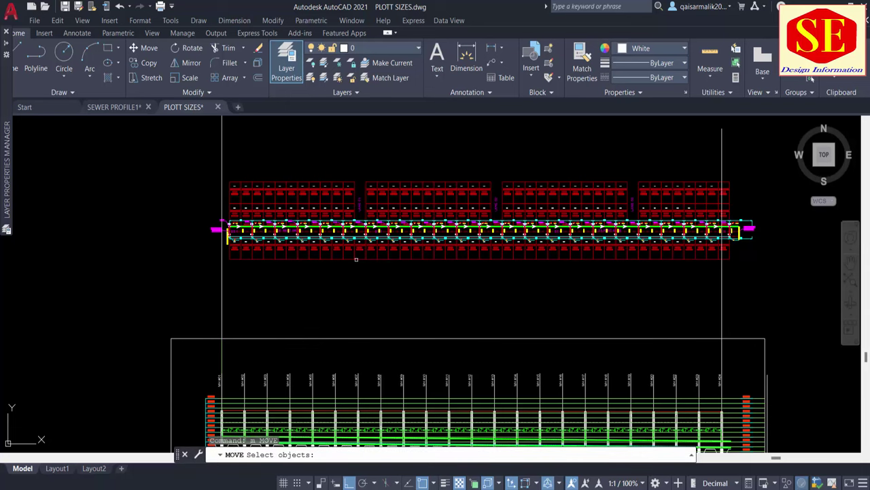
pyautogui.click(356, 266)
pyautogui.click(317, 267)
pyautogui.click(317, 268)
pyautogui.click(292, 257)
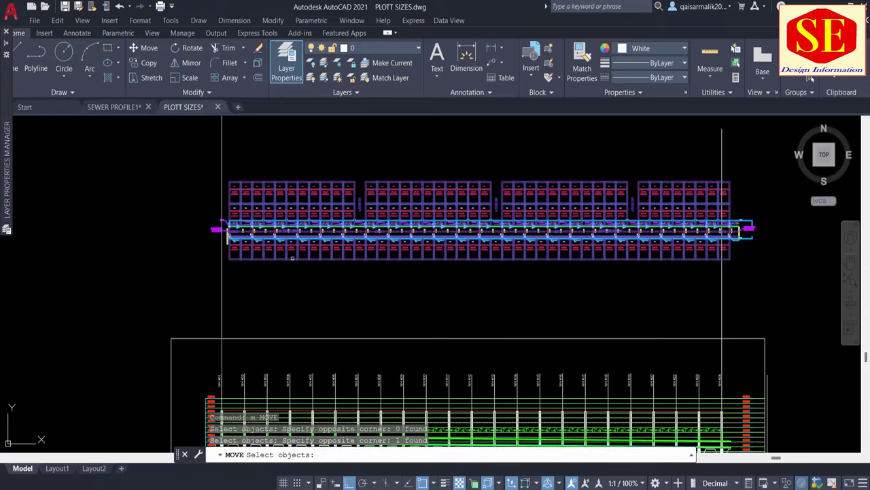
pyautogui.scroll(3, 222, 231)
pyautogui.press('Return')
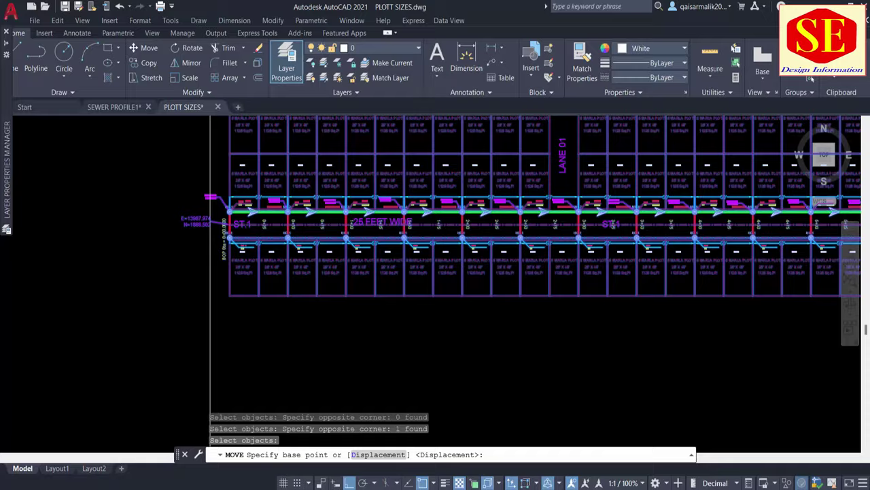
# Step: Set the move base point at manhole MH.1, ready to drop toward MH #01
pyautogui.scroll(4, 228, 232)
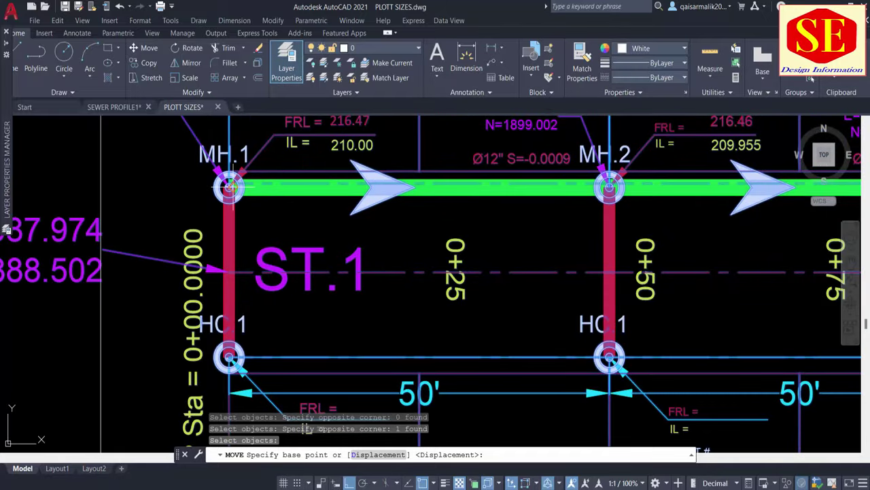
pyautogui.click(229, 186)
pyautogui.scroll(-5, 229, 186)
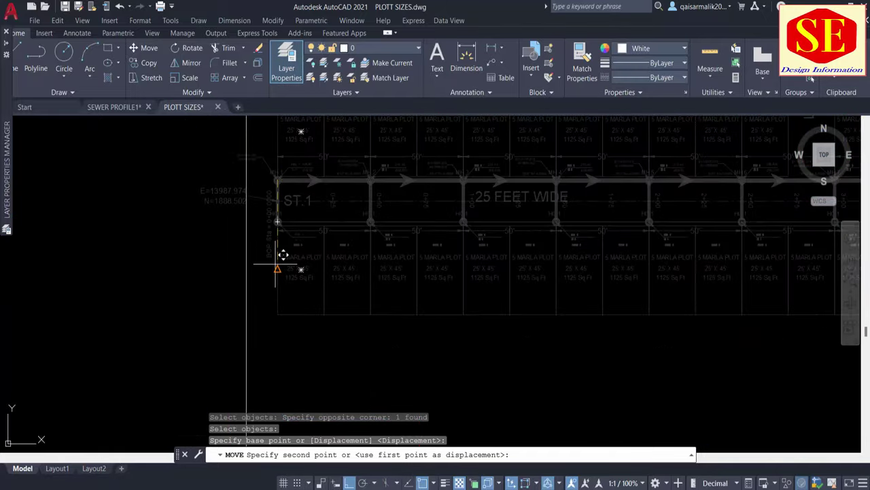
pyautogui.scroll(2, 317, 138)
pyautogui.scroll(-2, 317, 136)
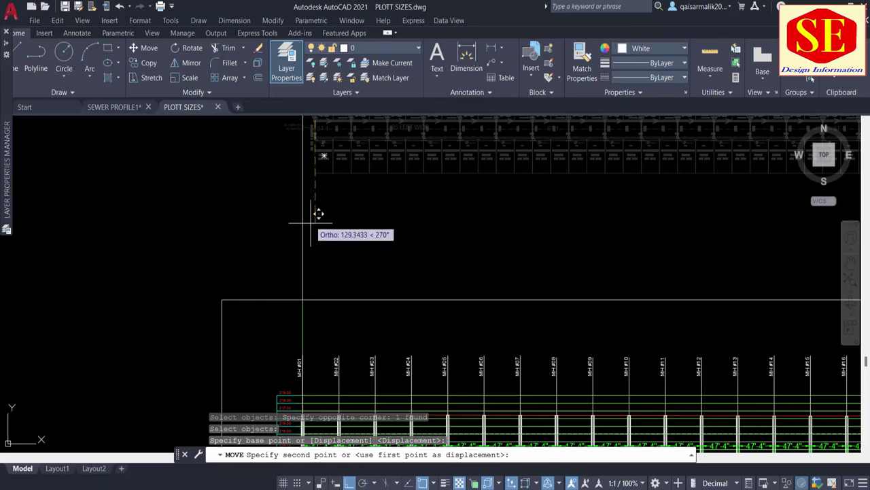
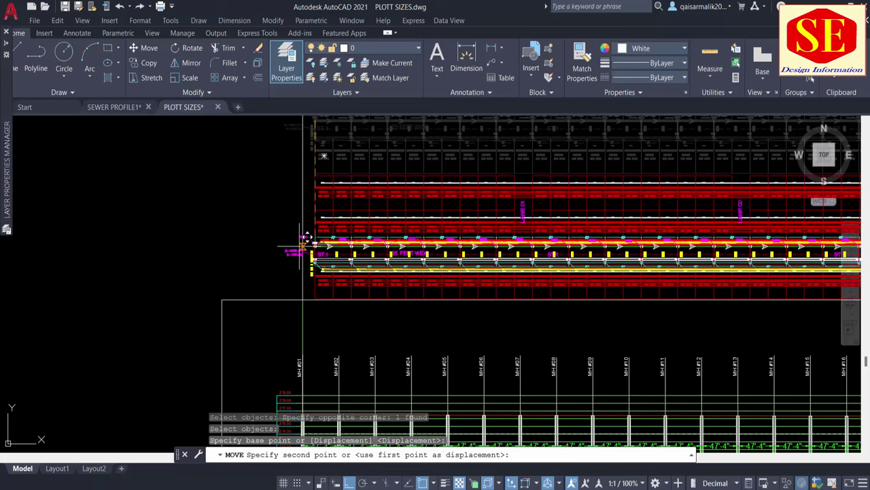
# Step: Place the moved object at its second point and zoom around the sheet
pyautogui.click(304, 239)
pyautogui.scroll(6, 306, 242)
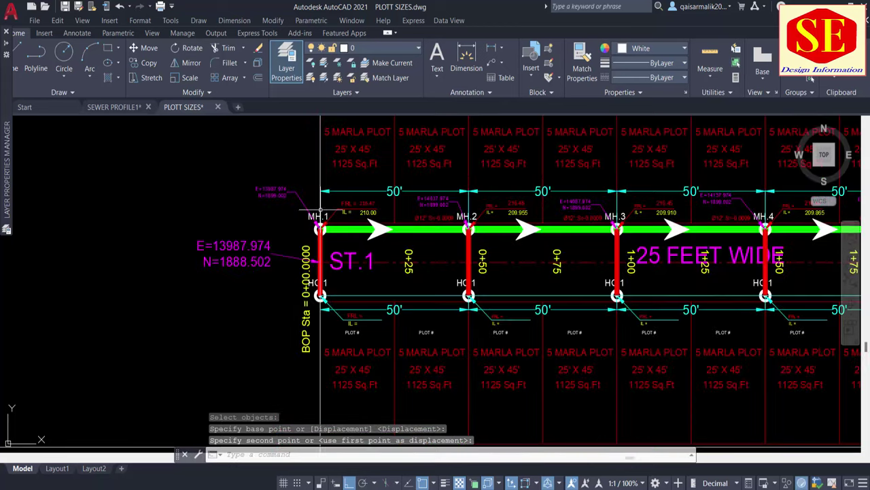
pyautogui.scroll(-2, 321, 212)
pyautogui.scroll(-2, 321, 211)
pyautogui.scroll(-2, 340, 296)
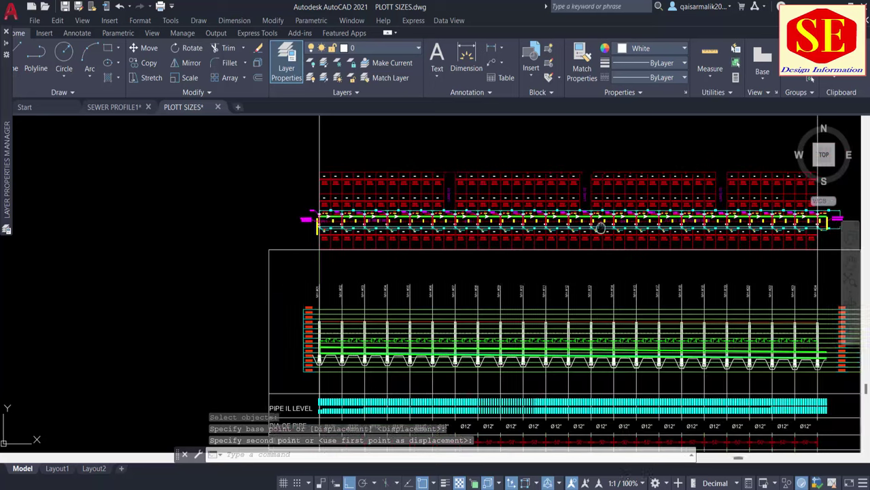
pyautogui.scroll(-2, 500, 206)
pyautogui.scroll(2, 500, 205)
pyautogui.scroll(3, 535, 163)
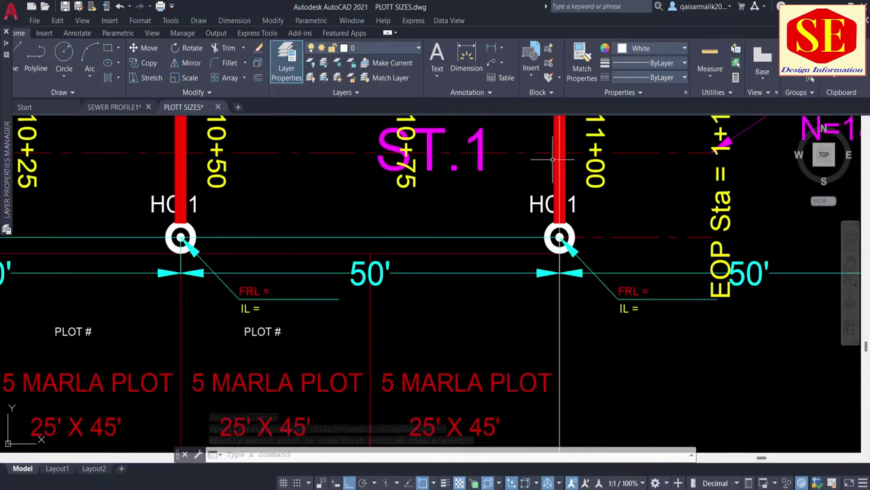
pyautogui.scroll(-3, 559, 238)
pyautogui.scroll(-1, 565, 170)
pyautogui.scroll(1, 569, 378)
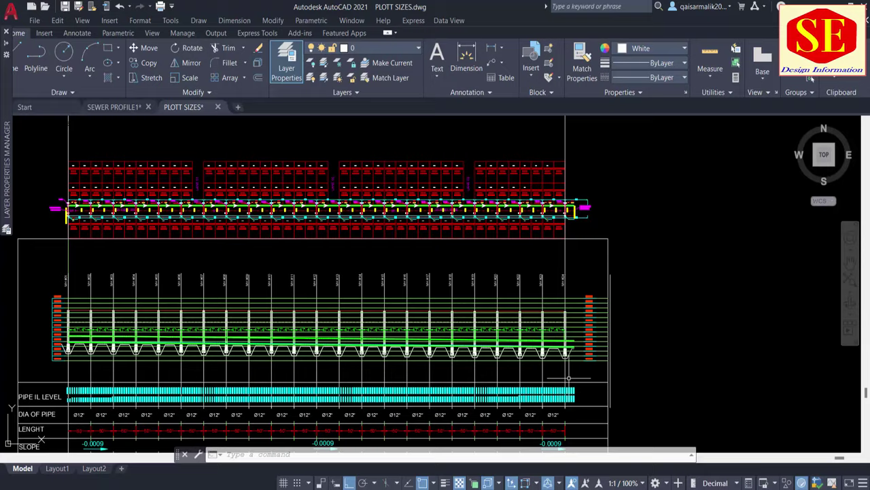
pyautogui.scroll(3, 581, 230)
pyautogui.scroll(-2, 580, 229)
pyautogui.scroll(3, 563, 172)
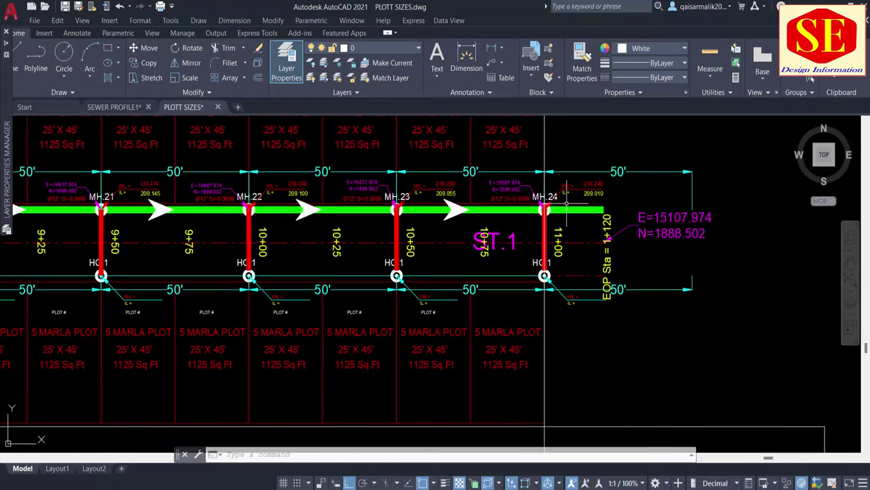
pyautogui.scroll(-2, 599, 218)
pyautogui.scroll(2, 585, 313)
pyautogui.scroll(1, 586, 319)
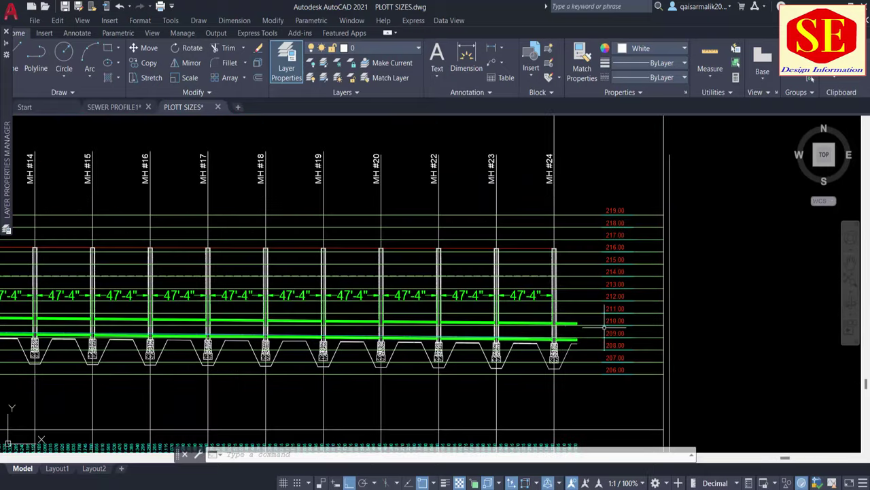
pyautogui.scroll(-1, 586, 320)
pyautogui.scroll(-1, 586, 320)
pyautogui.scroll(-1, 641, 252)
pyautogui.scroll(-2, 567, 214)
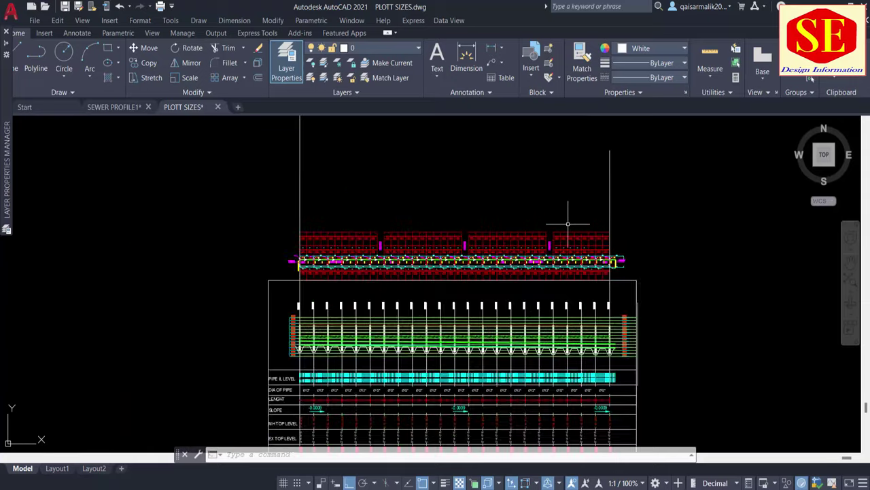
pyautogui.scroll(-1, 610, 191)
# Step: Crossing-select the two stray vertical lines and erase them
pyautogui.press('Escape')
pyautogui.click(609, 191)
pyautogui.click(353, 189)
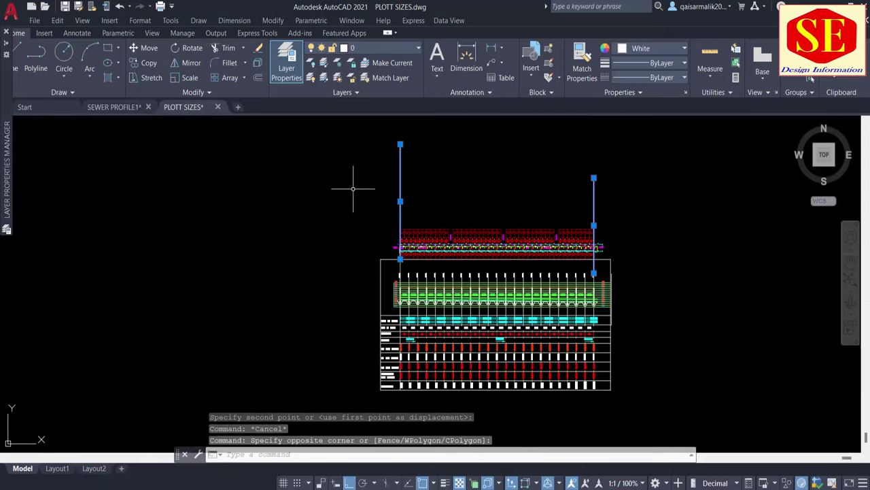
pyautogui.write('e')
pyautogui.press('Return')
# Step: Start a border rectangle with its first corner below the profile table, then cancel it
pyautogui.write('z')
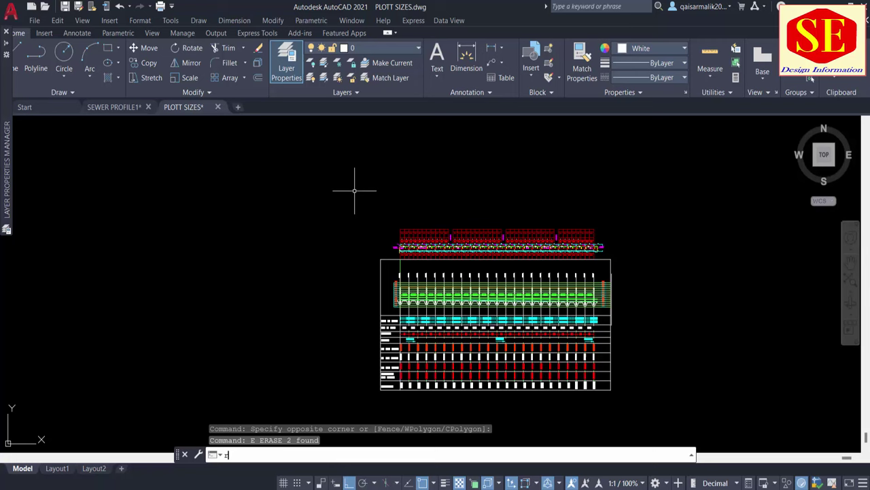
pyautogui.write('c')
pyautogui.press('Return')
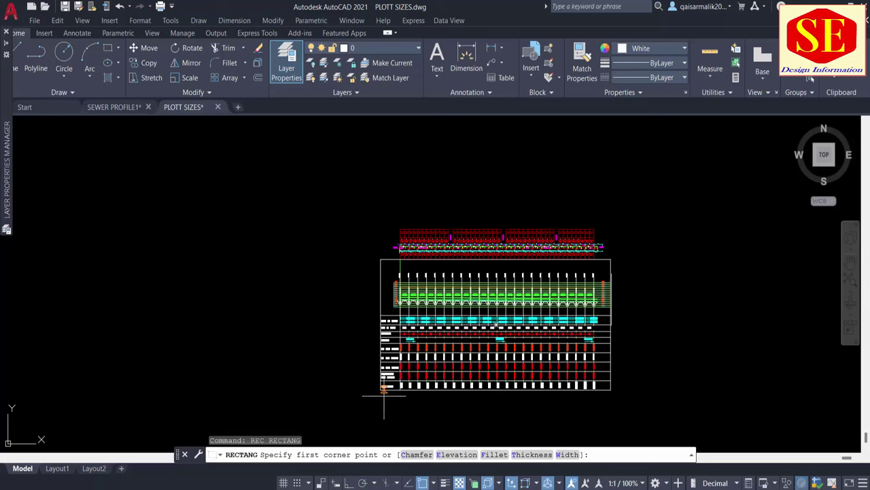
pyautogui.click(385, 394)
pyautogui.scroll(2, 612, 212)
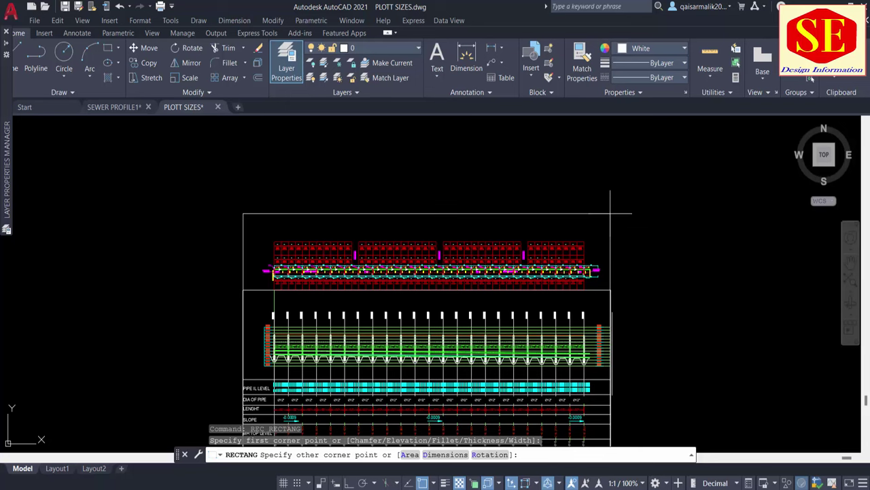
pyautogui.scroll(2, 610, 213)
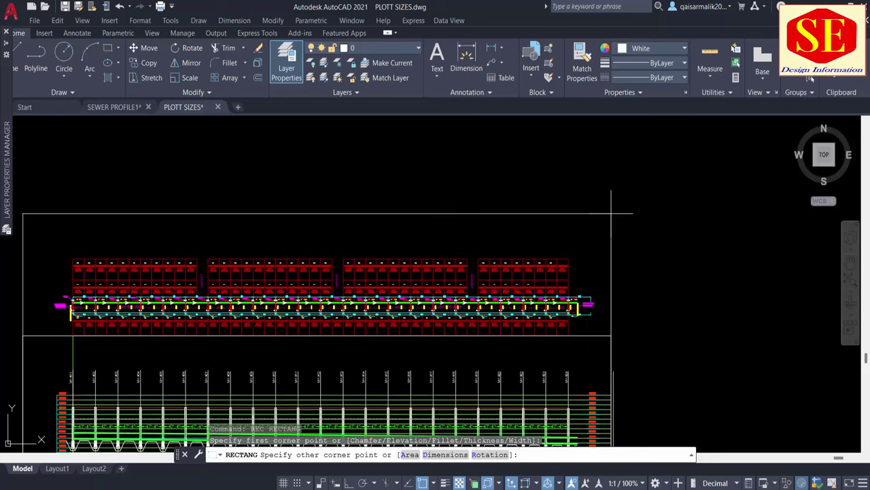
pyautogui.press('Escape')
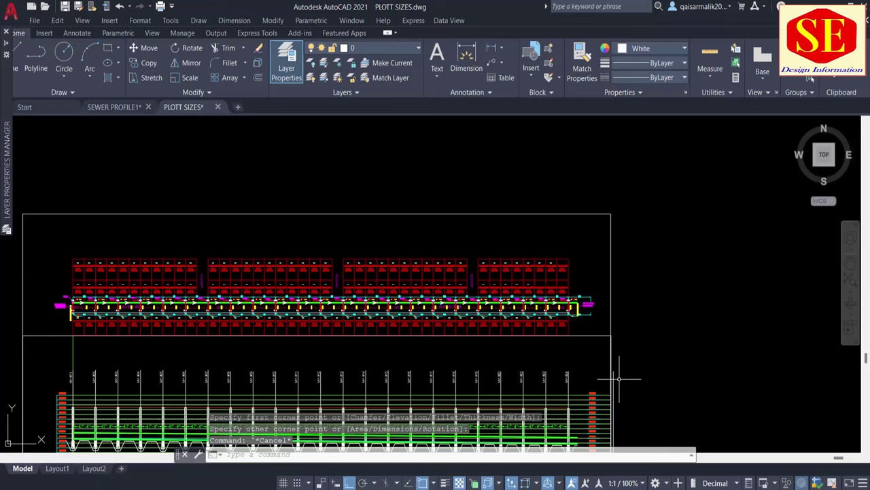
# Step: Erase the leftover vertical line on the right and recentre the framed sheet in view
pyautogui.click(618, 373)
pyautogui.write('e')
pyautogui.press('Return')
pyautogui.scroll(-4, 624, 245)
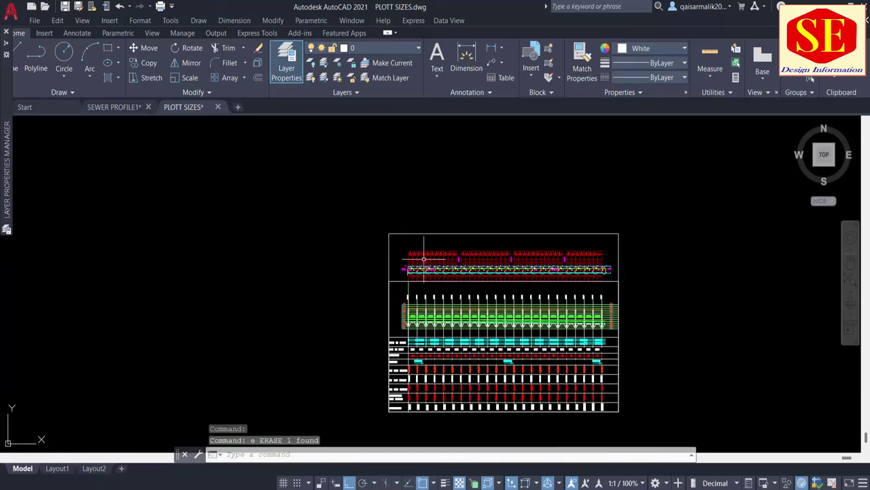
pyautogui.scroll(4, 393, 247)
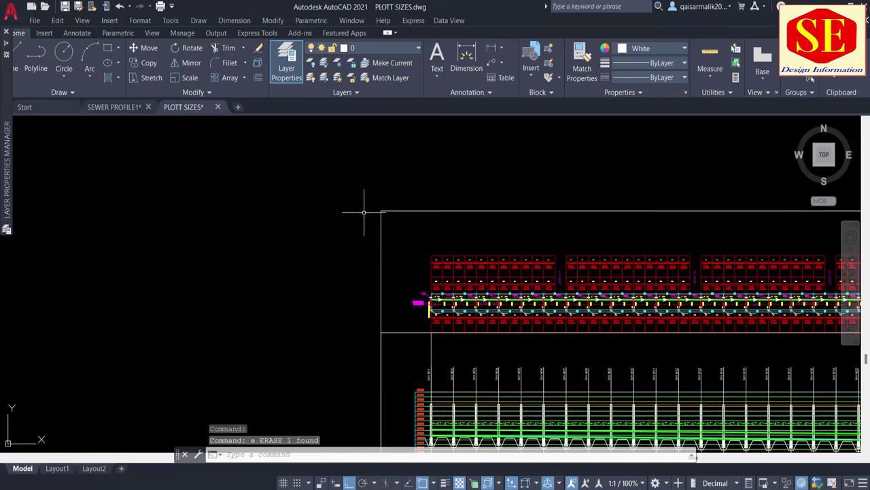
pyautogui.scroll(-2, 364, 216)
pyautogui.moveTo(551, 231); pyautogui.dragTo(507, 184, button='middle')
pyautogui.moveTo(488, 398); pyautogui.dragTo(462, 340, button='middle')
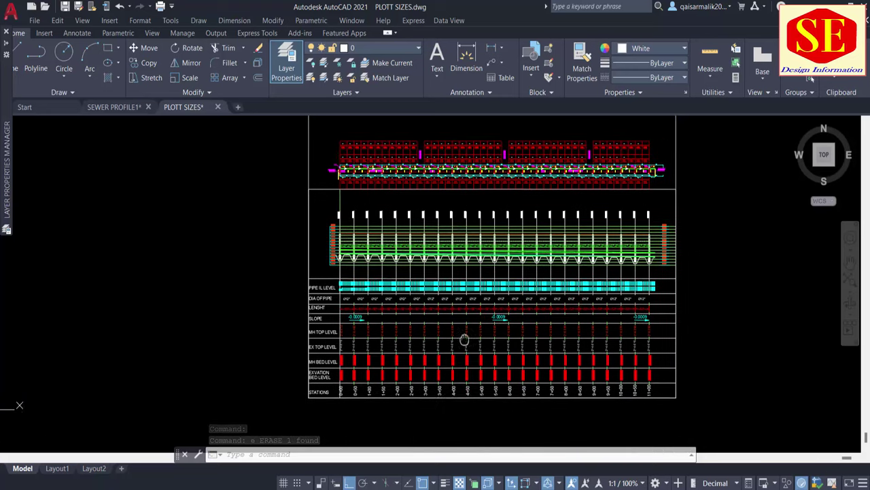
pyautogui.moveTo(493, 212); pyautogui.dragTo(529, 259, button='middle')
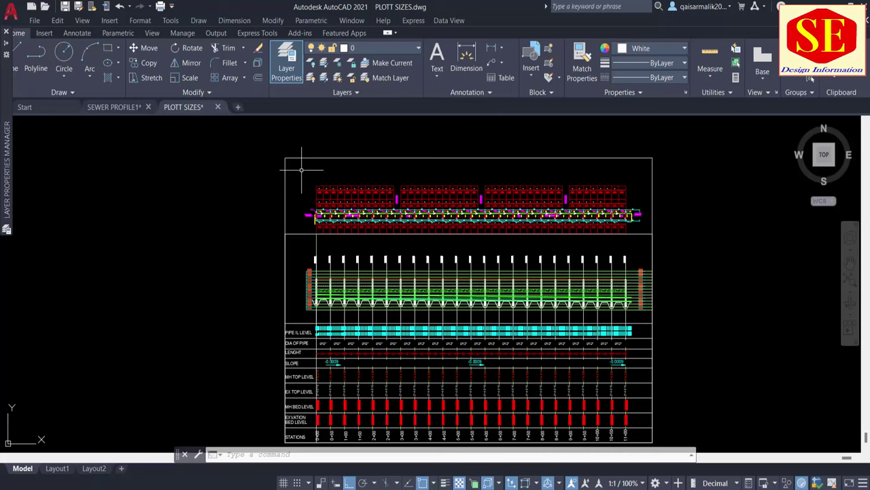
# Step: In the Plot dialog, set the plot style table to monochrome.ctb
pyautogui.hotkey('ctrl', 'p')
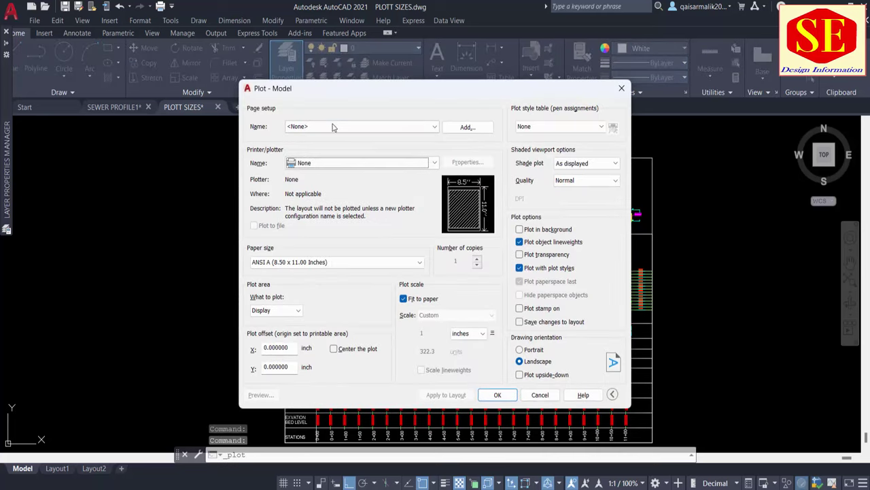
pyautogui.click(333, 127)
pyautogui.click(517, 133)
pyautogui.click(535, 129)
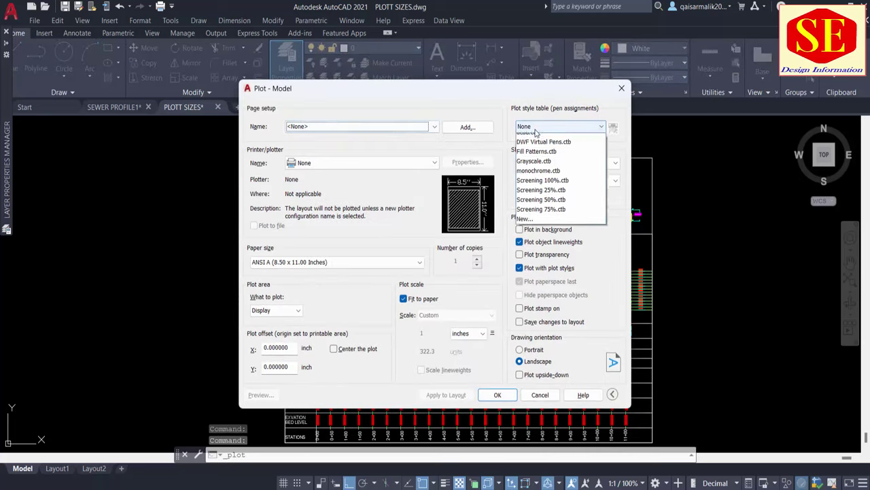
pyautogui.click(540, 174)
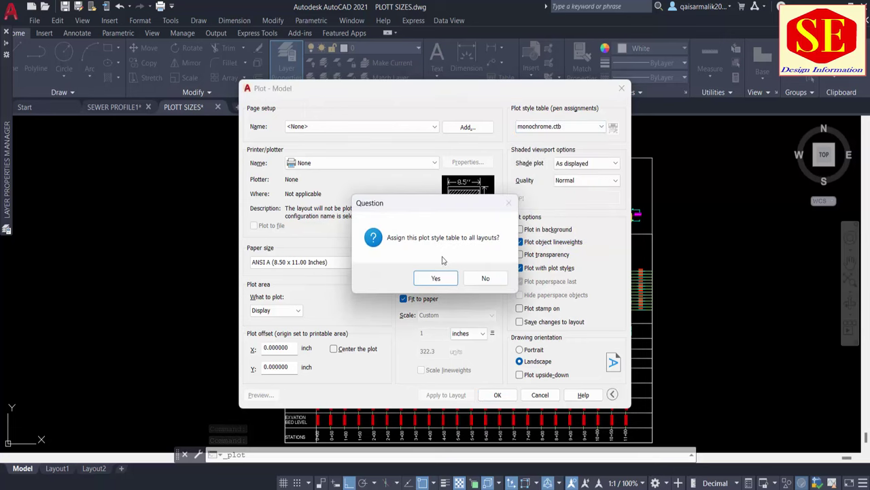
pyautogui.click(436, 278)
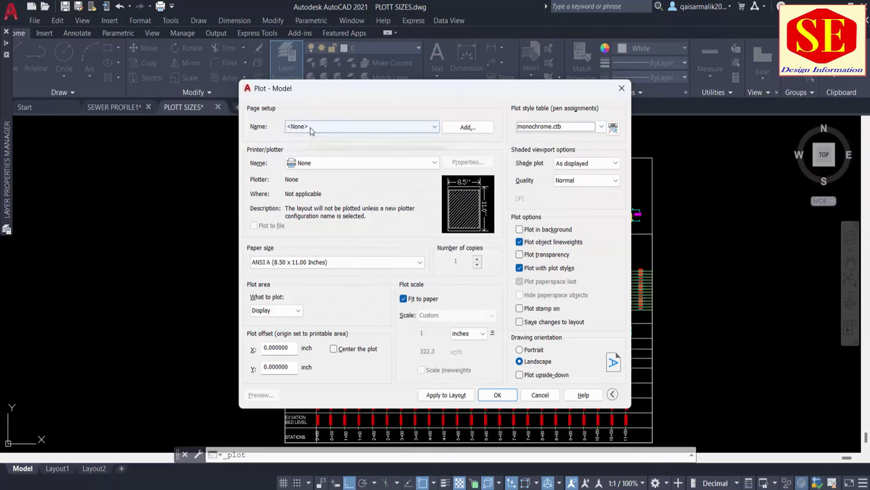
# Step: Choose DWG To PDF.pc3 as plotter with ISO full bleed A0 paper
pyautogui.click(302, 163)
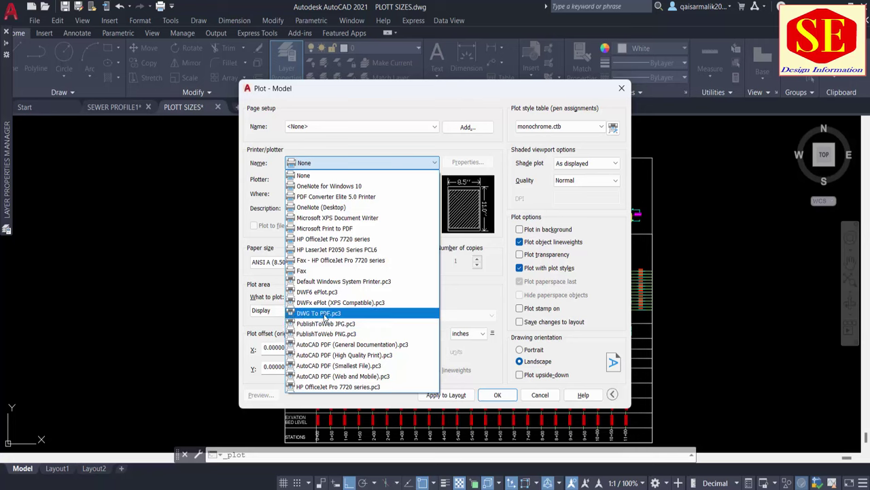
pyautogui.click(326, 314)
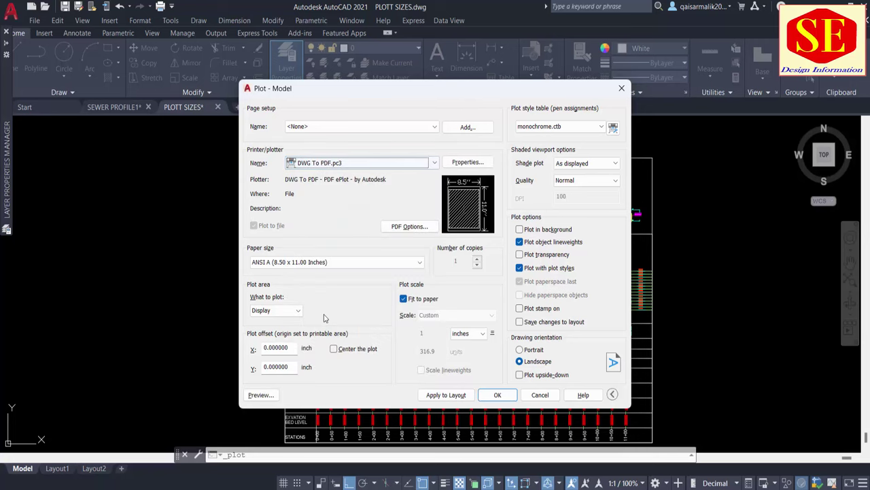
pyautogui.click(333, 261)
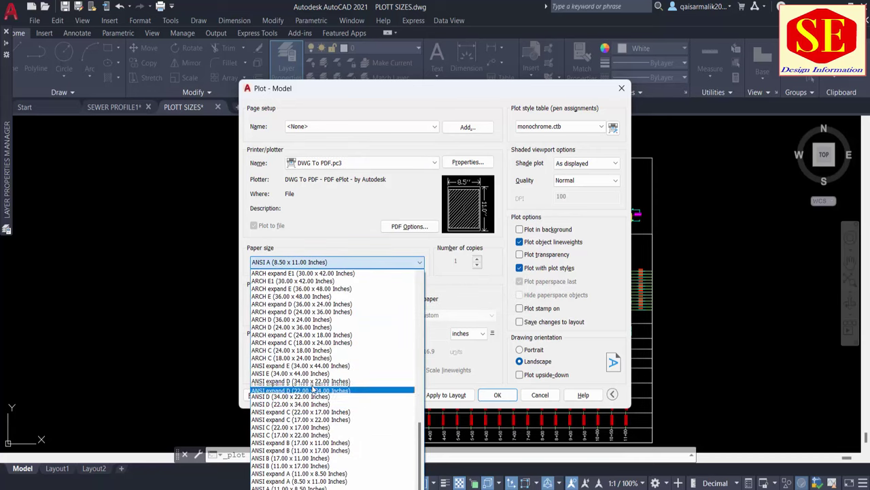
pyautogui.scroll(5, 314, 353)
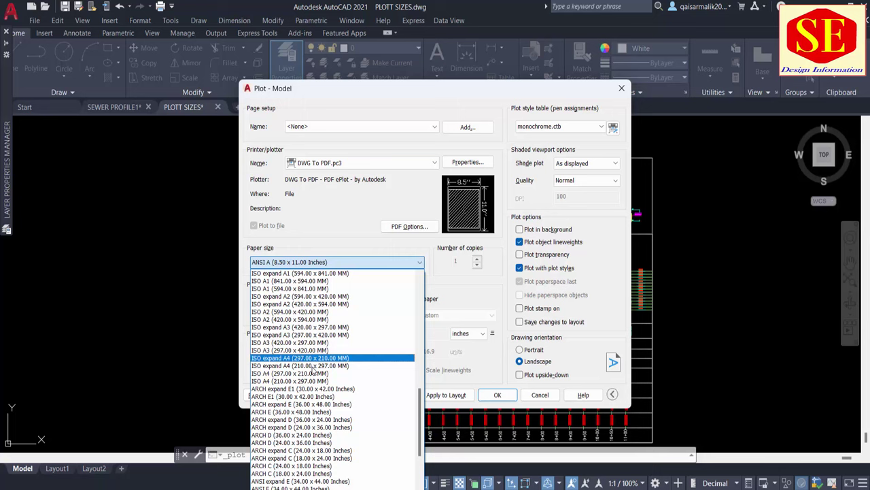
pyautogui.scroll(3, 311, 367)
pyautogui.scroll(2, 306, 293)
pyautogui.scroll(5, 307, 289)
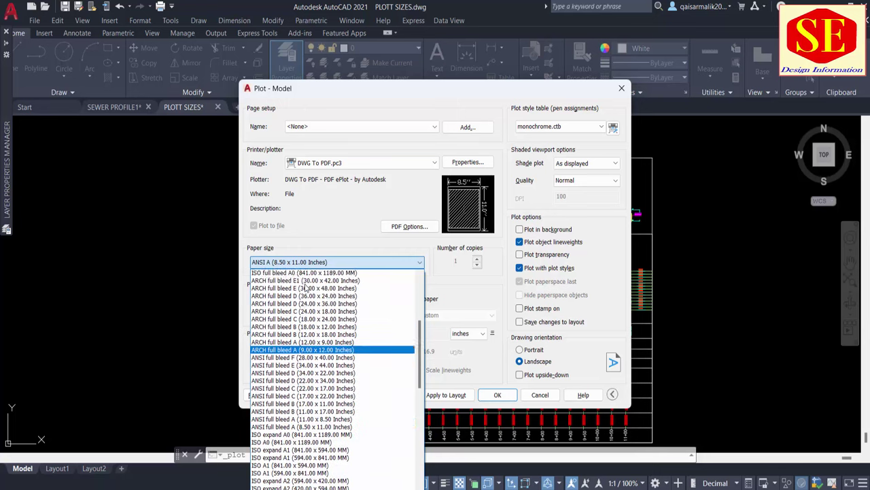
pyautogui.scroll(6, 307, 289)
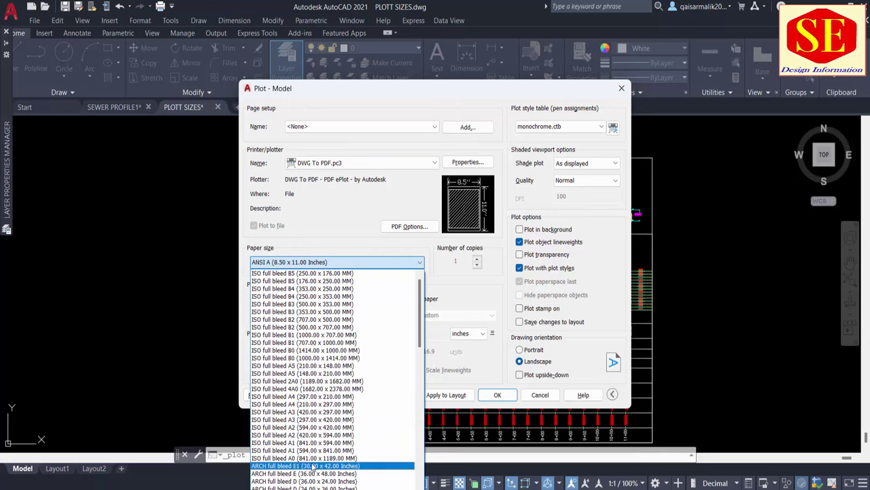
pyautogui.click(291, 459)
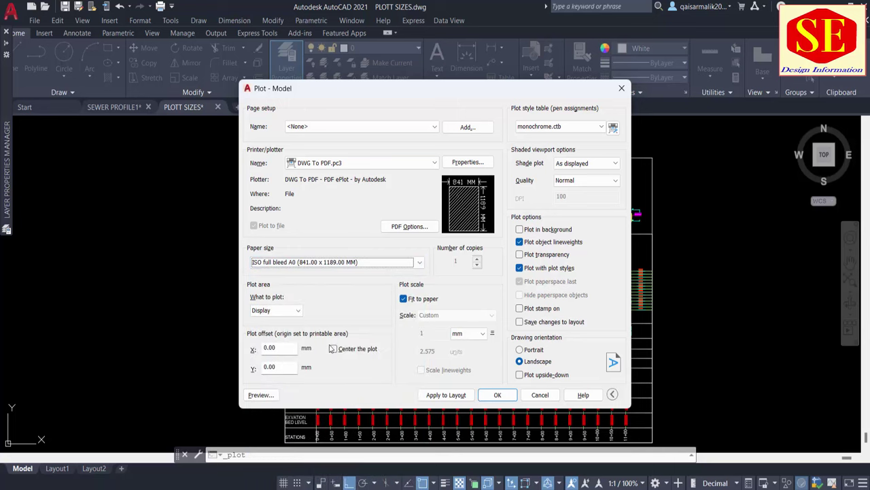
# Step: Window-select the whole sewer sheet, centre the plot, apply to layout and preview
pyautogui.click(273, 311)
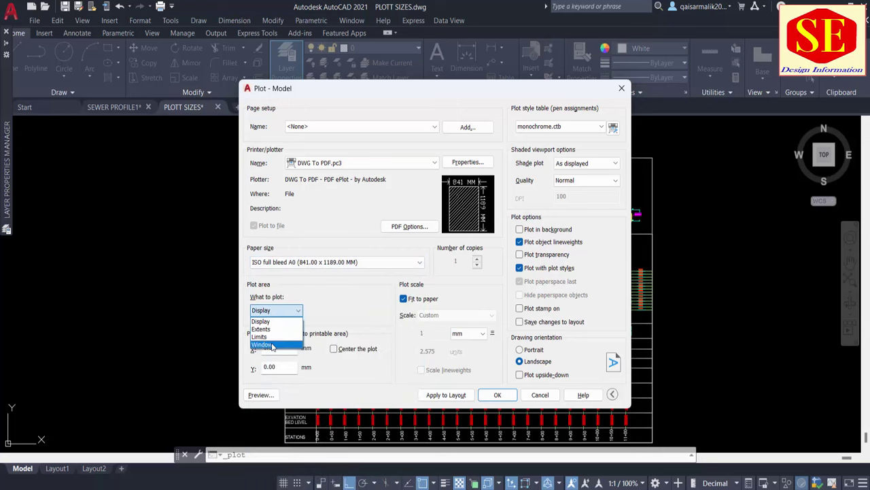
pyautogui.click(272, 344)
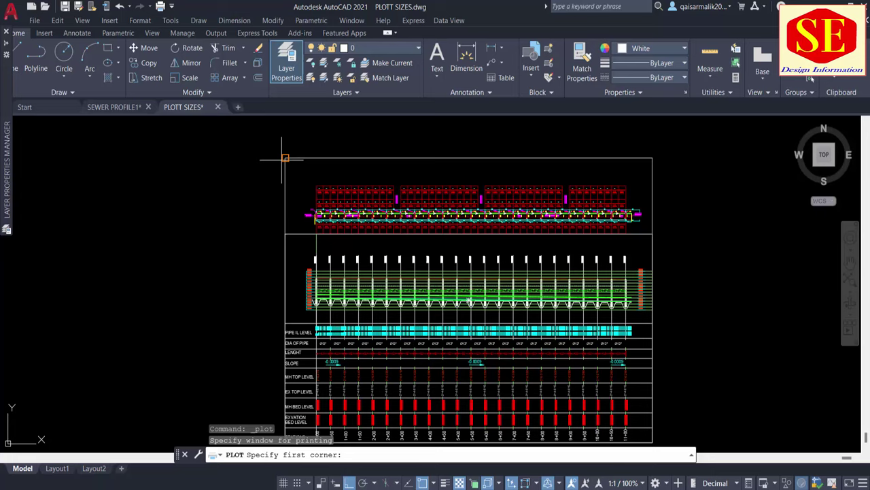
pyautogui.click(286, 157)
pyautogui.moveTo(286, 157); pyautogui.dragTo(292, 62, button='middle')
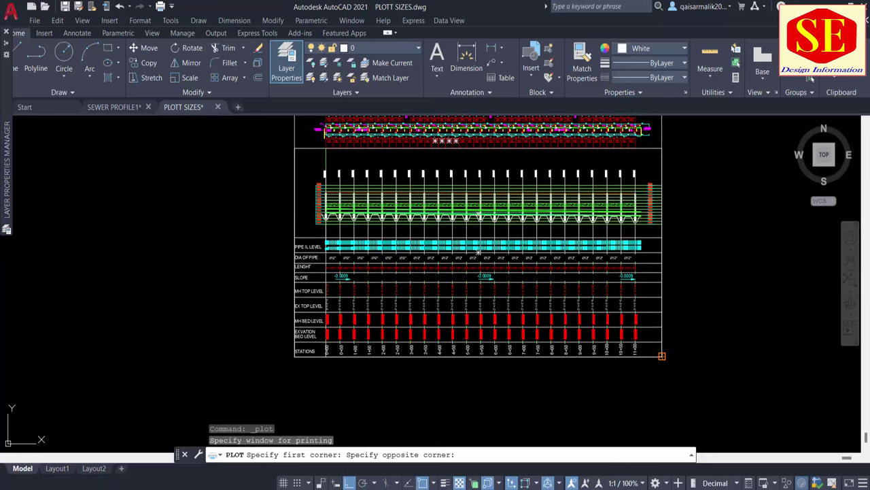
pyautogui.click(662, 355)
pyautogui.click(333, 348)
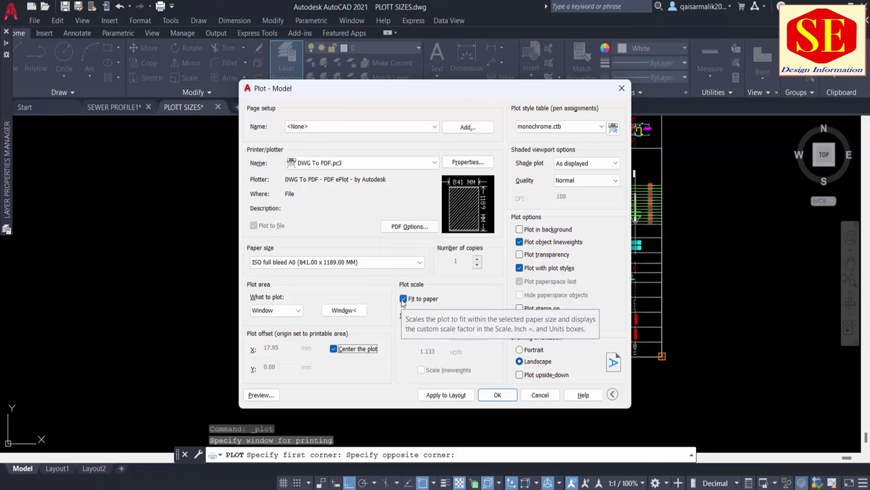
pyautogui.click(446, 395)
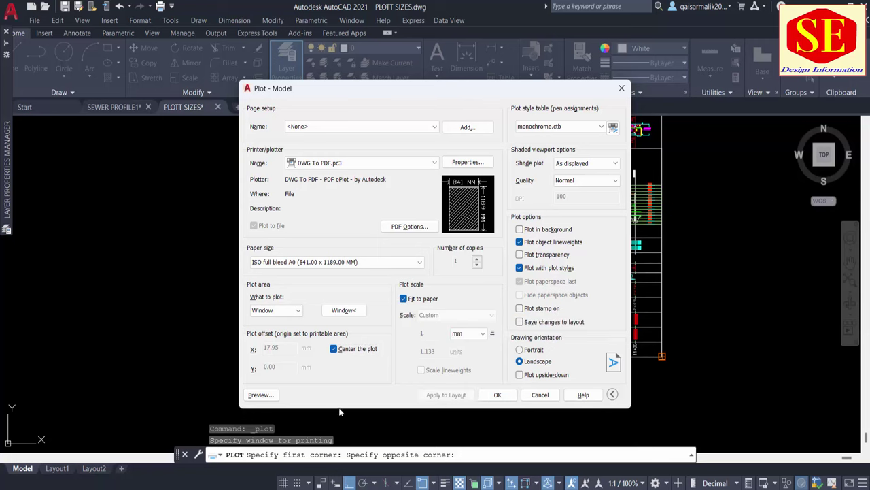
pyautogui.click(259, 395)
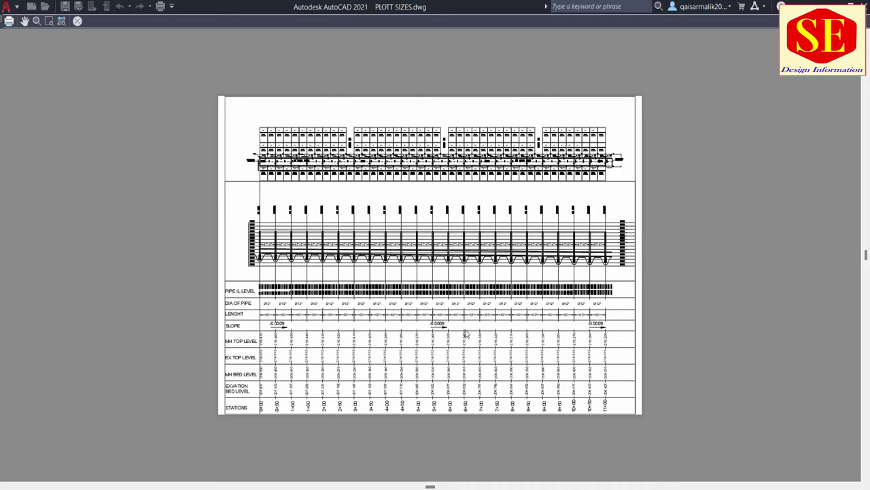
# Step: Inspect the monochrome preview and plot it from its shortcut menu
pyautogui.scroll(2, 439, 121)
pyautogui.scroll(2, 471, 182)
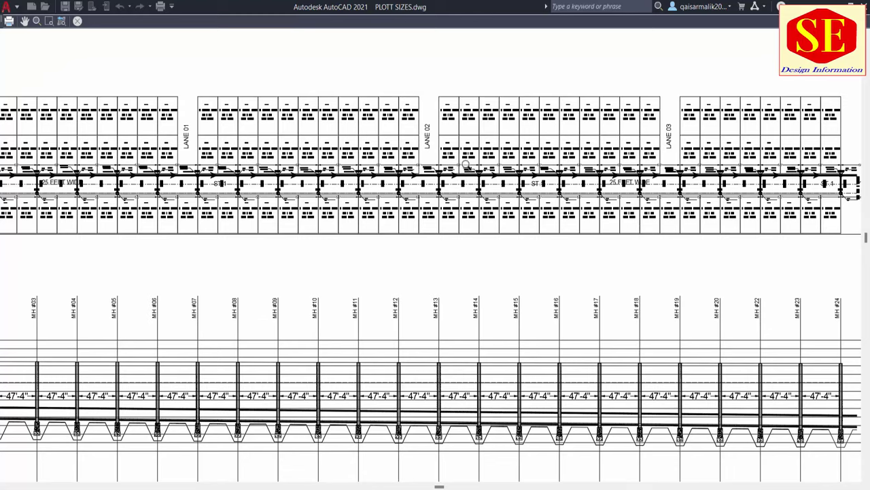
pyautogui.scroll(-4, 338, 142)
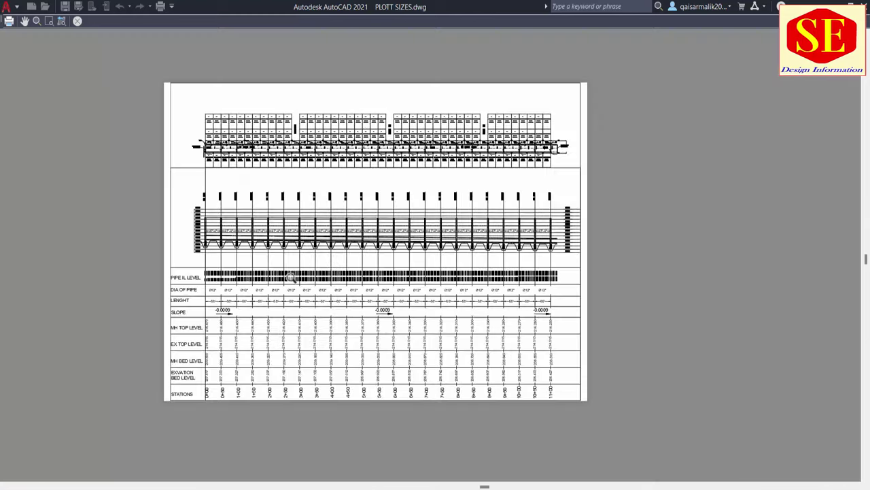
pyautogui.scroll(4, 291, 277)
pyautogui.scroll(-4, 267, 263)
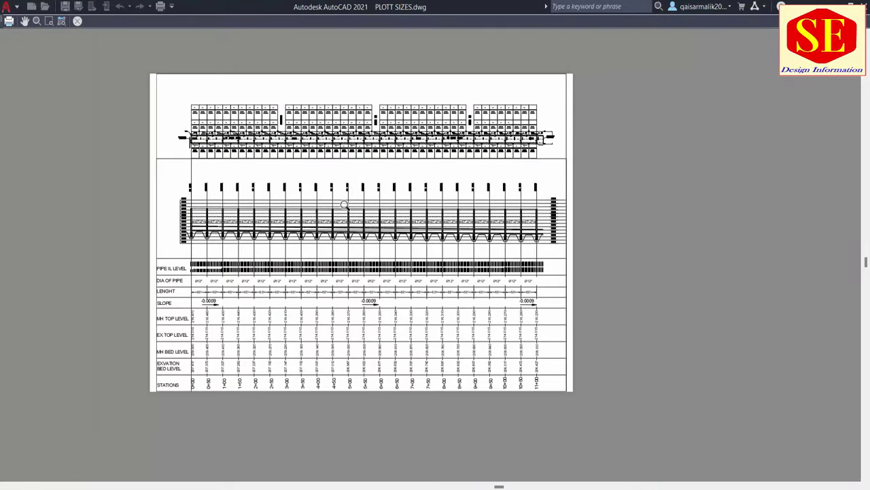
pyautogui.rightClick(344, 204)
pyautogui.click(374, 229)
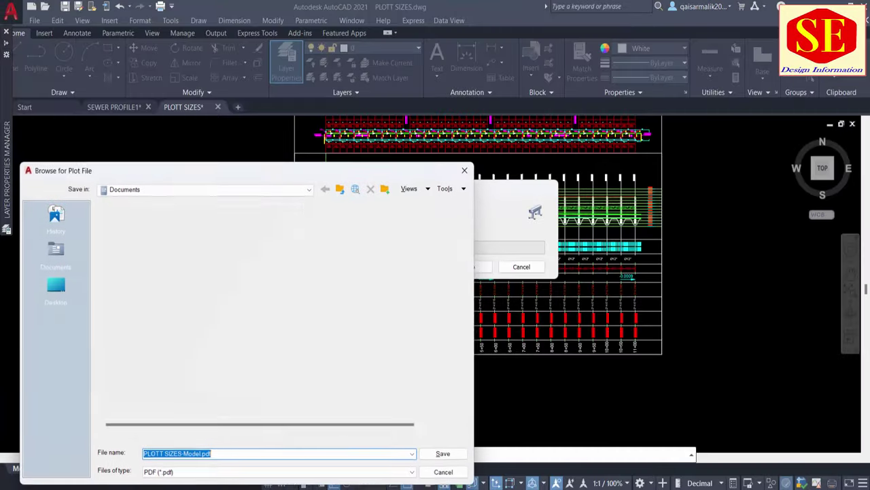
# Step: Save the PDF as 'plan & profile st01' in SEWER FOR YT > SEWR YT
pyautogui.click(200, 188)
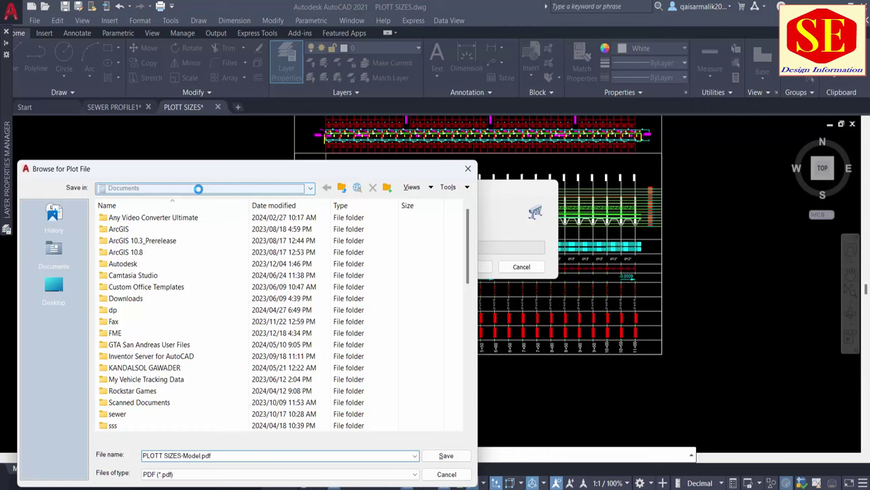
pyautogui.scroll(-1, 207, 272)
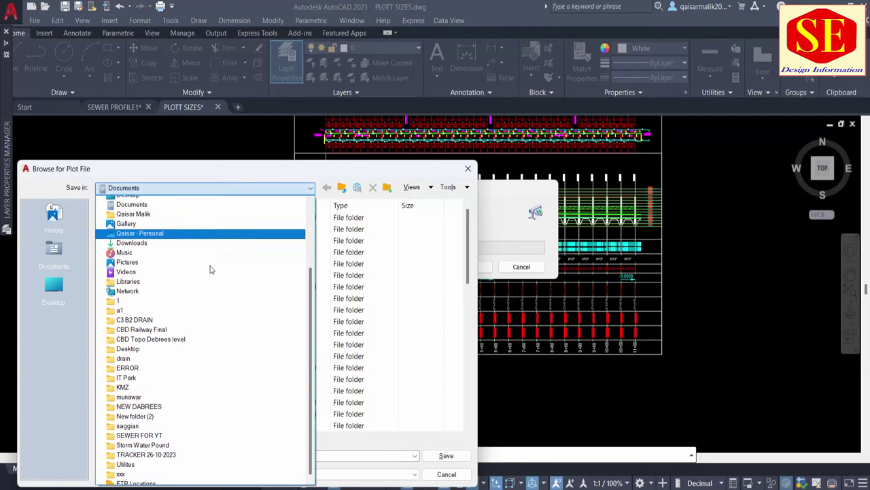
pyautogui.click(173, 430)
pyautogui.doubleClick(122, 218)
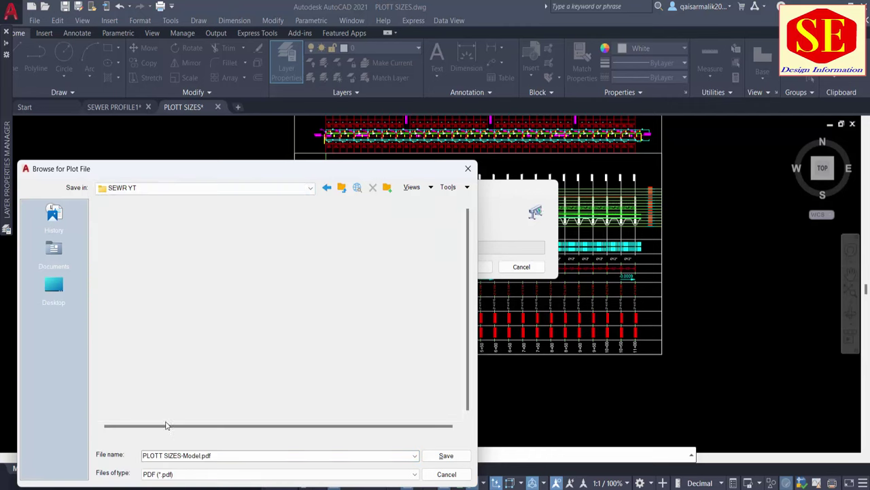
pyautogui.hotkey('ctrl', 'a')
pyautogui.write('p')
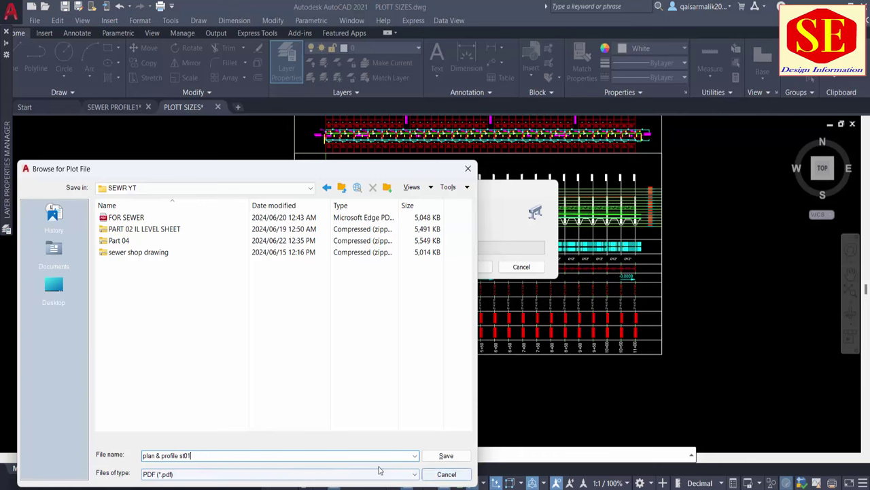
pyautogui.click(445, 455)
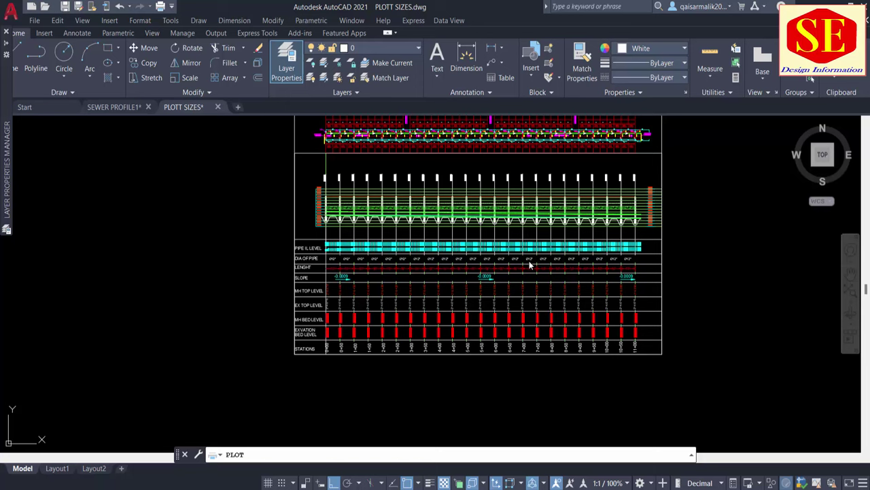
# Step: Reuse the previous plot settings with the Fill Patterns.ctb colour plot style
pyautogui.moveTo(606, 141); pyautogui.dragTo(548, 223, button='middle')
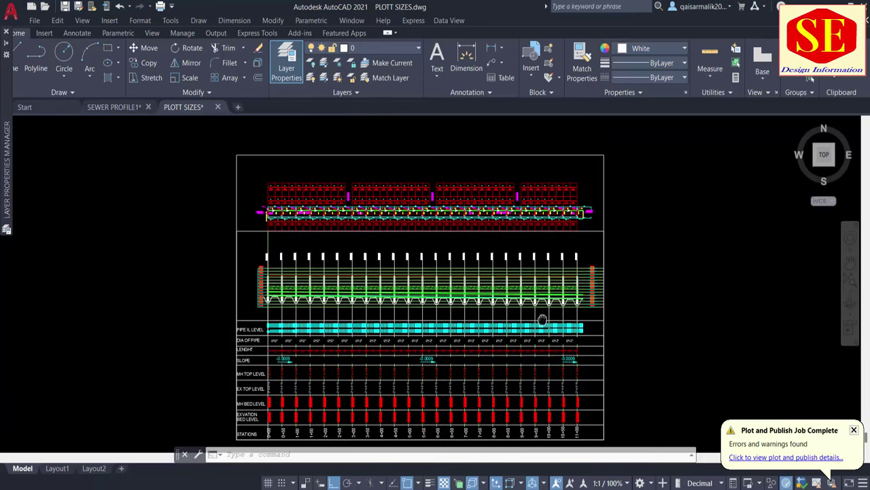
pyautogui.hotkey('ctrl', 'p')
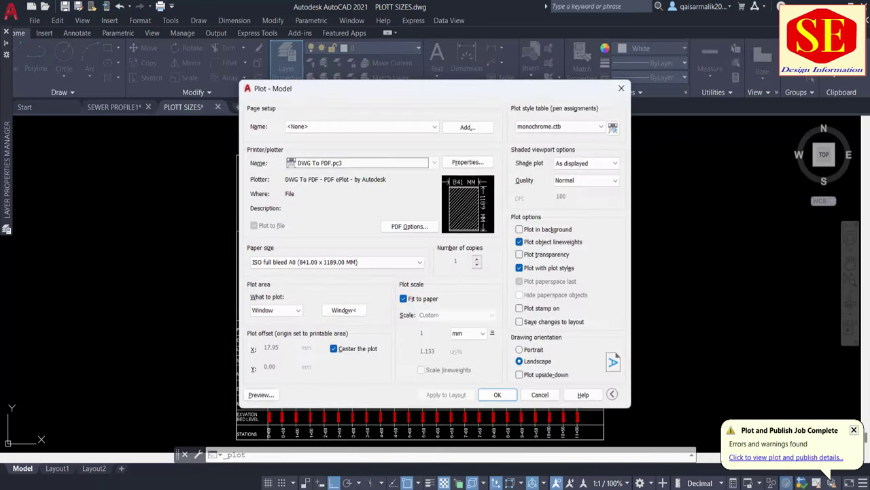
pyautogui.click(367, 127)
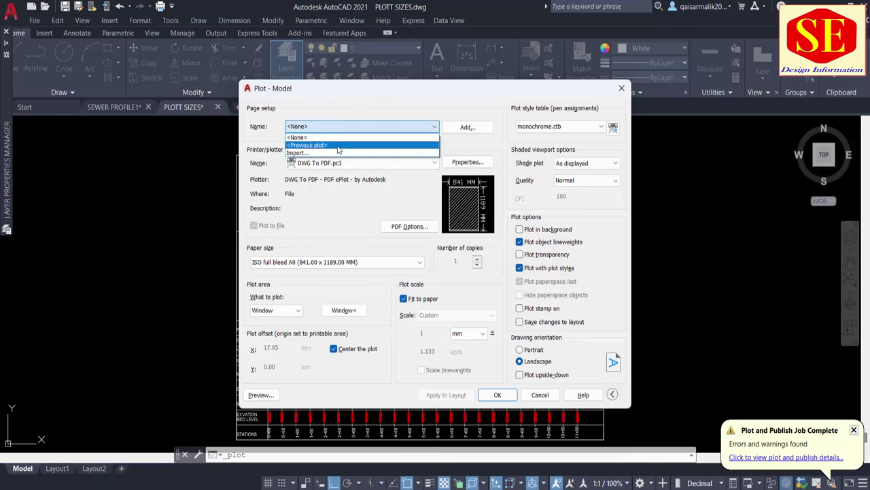
pyautogui.click(338, 146)
pyautogui.click(563, 126)
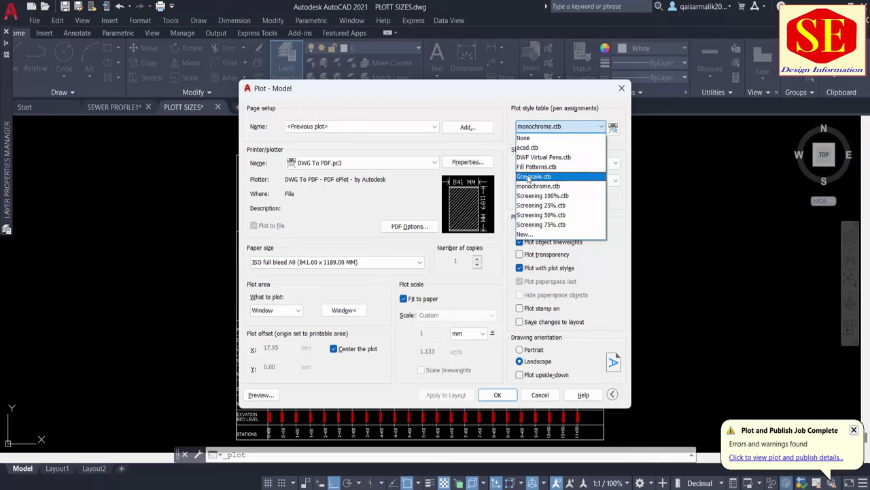
pyautogui.click(535, 168)
pyautogui.click(434, 278)
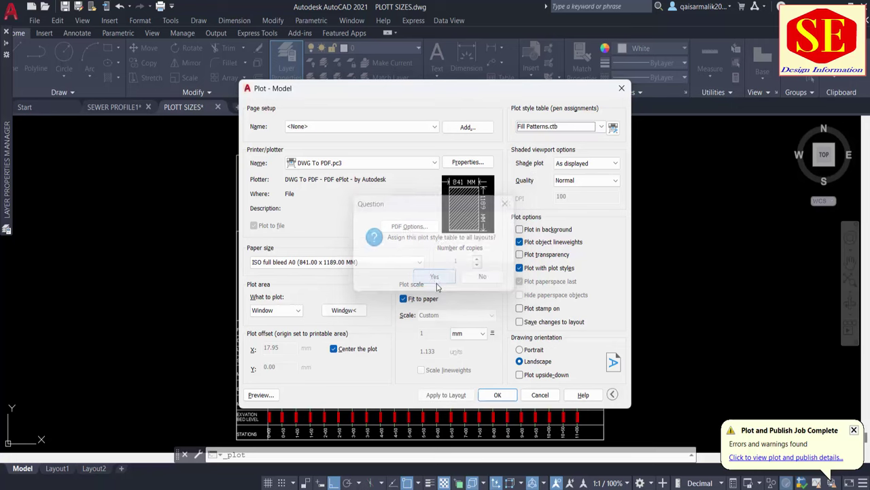
# Step: Preview the colour plot and send it to plot from the preview
pyautogui.click(259, 393)
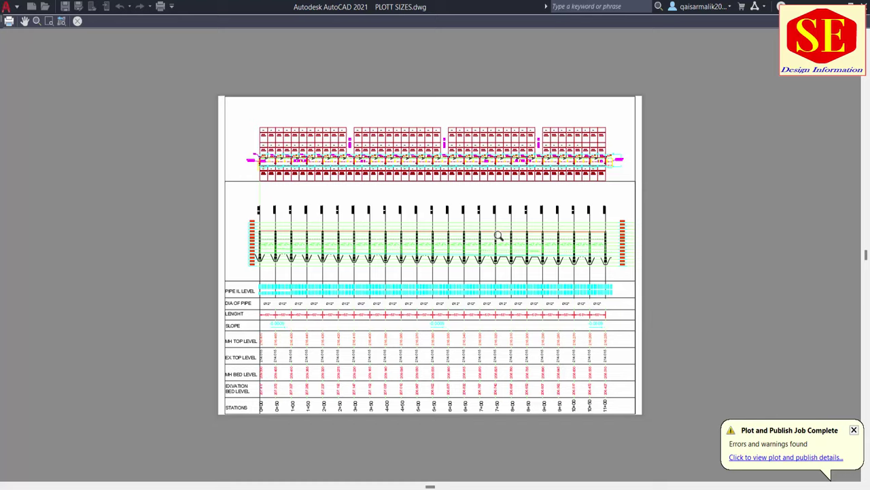
pyautogui.scroll(2, 471, 144)
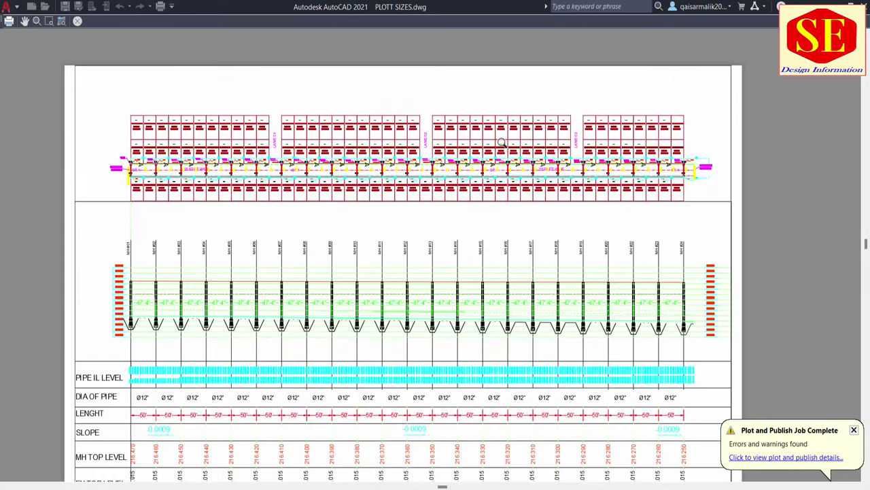
pyautogui.scroll(-2, 245, 109)
pyautogui.rightClick(346, 227)
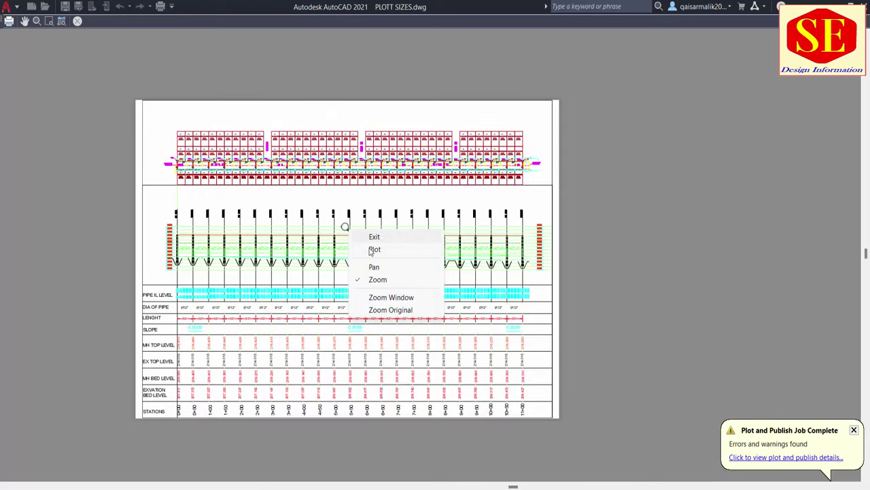
pyautogui.click(374, 236)
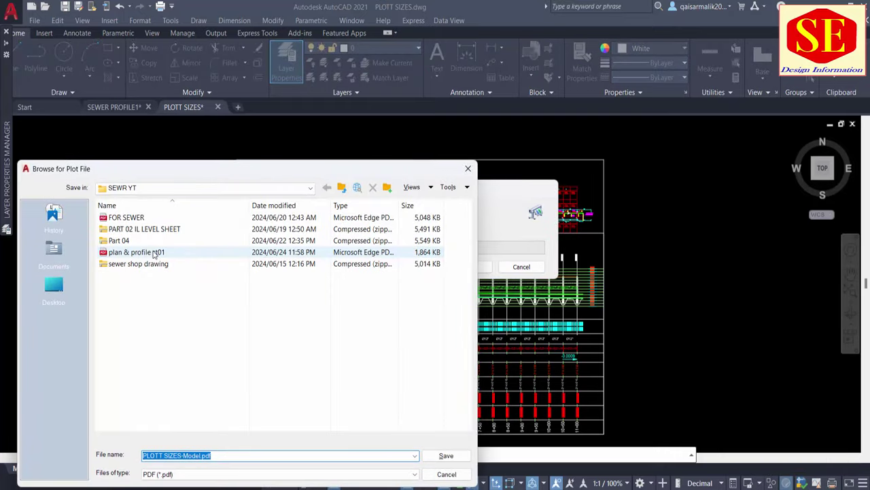
# Step: Save the colour PDF as 'color plan & profile st01' in SEWR YT
pyautogui.click(154, 253)
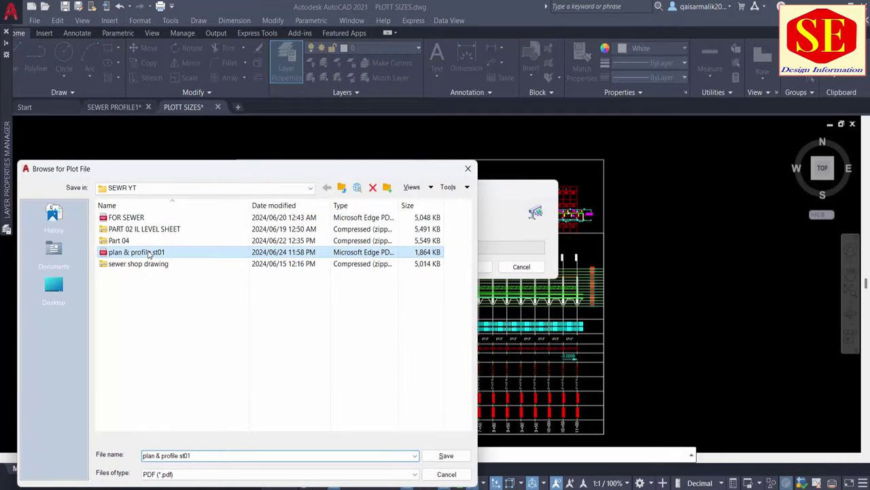
pyautogui.click(144, 456)
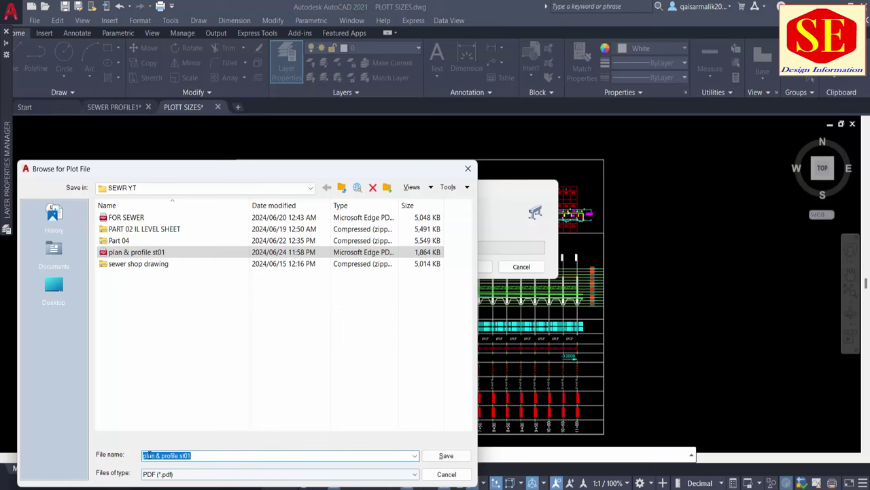
pyautogui.click(144, 461)
pyautogui.write('color')
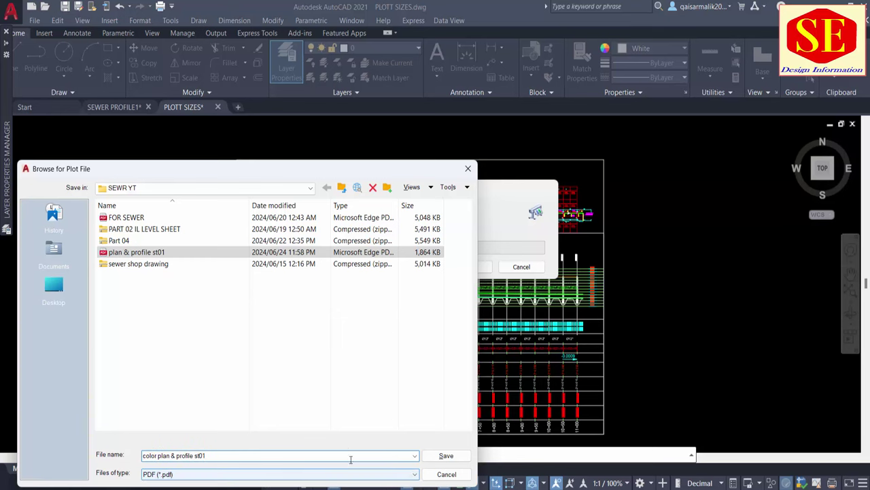
pyautogui.click(448, 457)
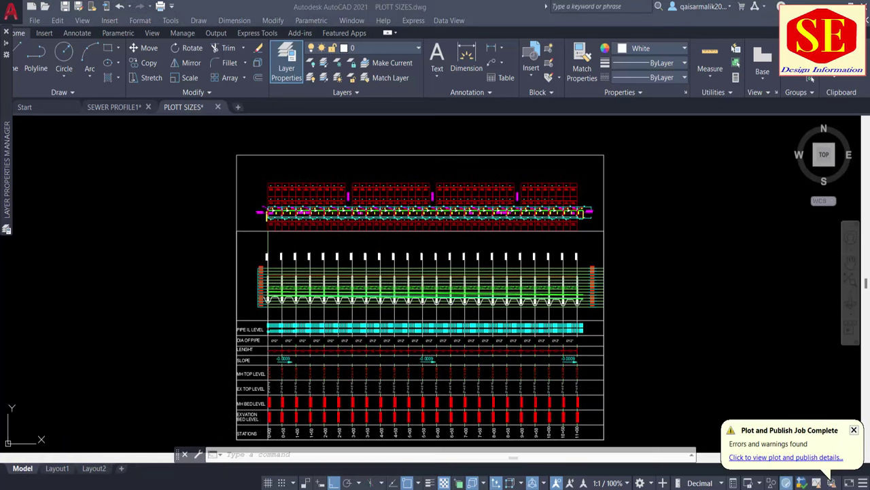
pyautogui.press('super+e')
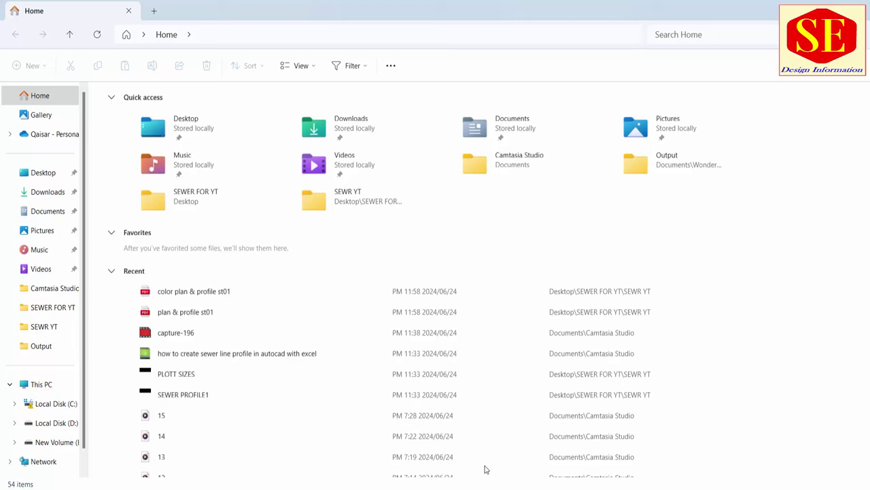
# Step: Enter SEWR YT and select the colour and monochrome plan & profile st01 PDFs
pyautogui.doubleClick(367, 197)
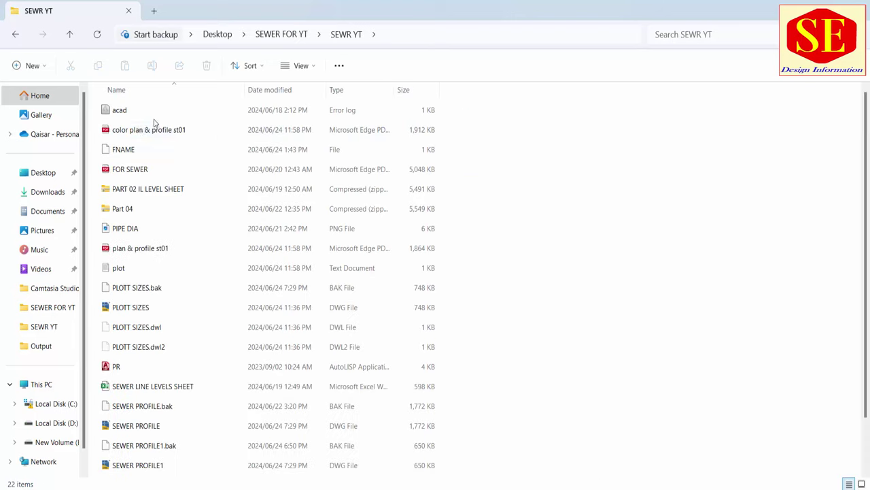
pyautogui.click(157, 129)
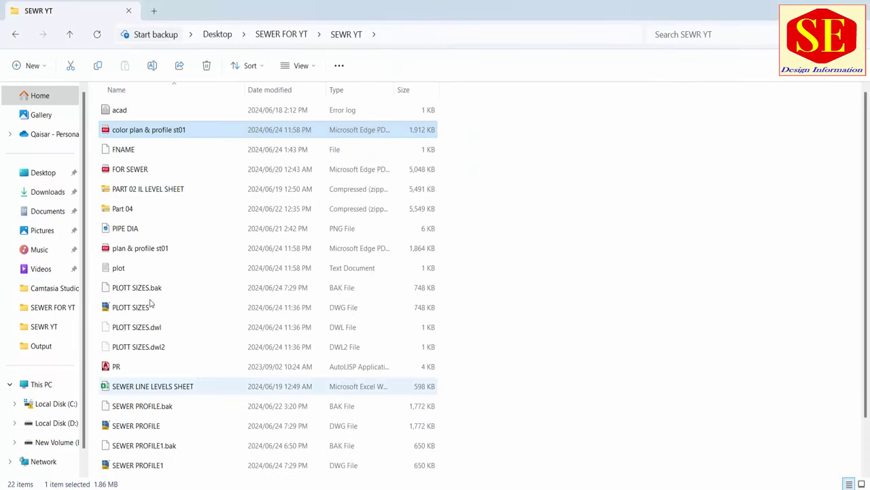
pyautogui.click(136, 250)
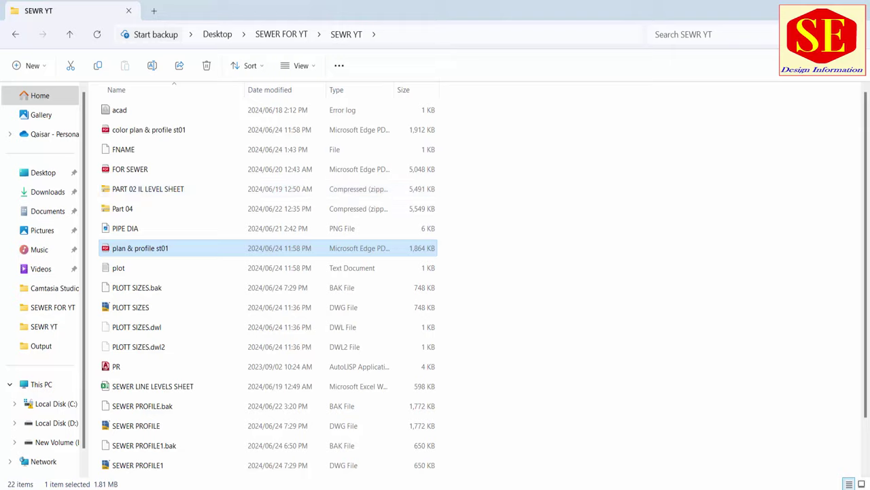
# Step: Scroll through the monochrome plan & profile st01 PDF in Edge
pyautogui.keyDown('ctrl'); pyautogui.scroll(2, 443, 175); pyautogui.keyUp('ctrl')
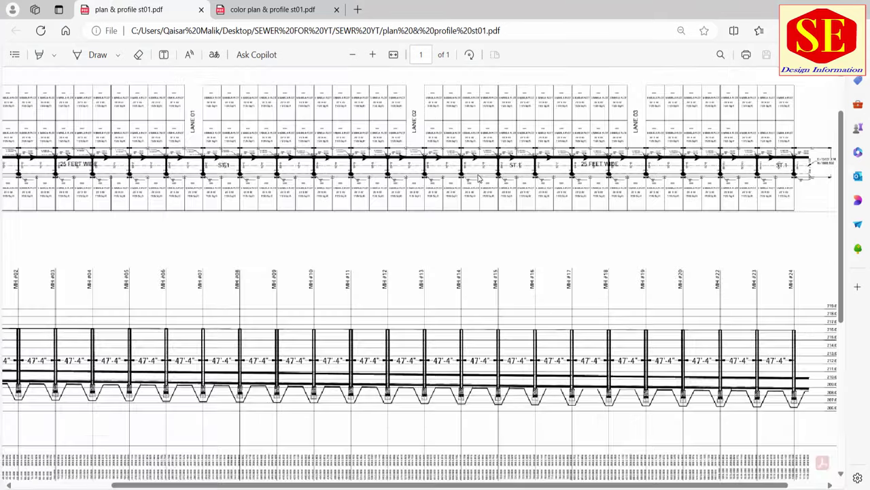
pyautogui.keyDown('ctrl'); pyautogui.scroll(3, 422, 156); pyautogui.keyUp('ctrl')
pyautogui.keyDown('ctrl'); pyautogui.scroll(-3, 414, 221); pyautogui.keyUp('ctrl')
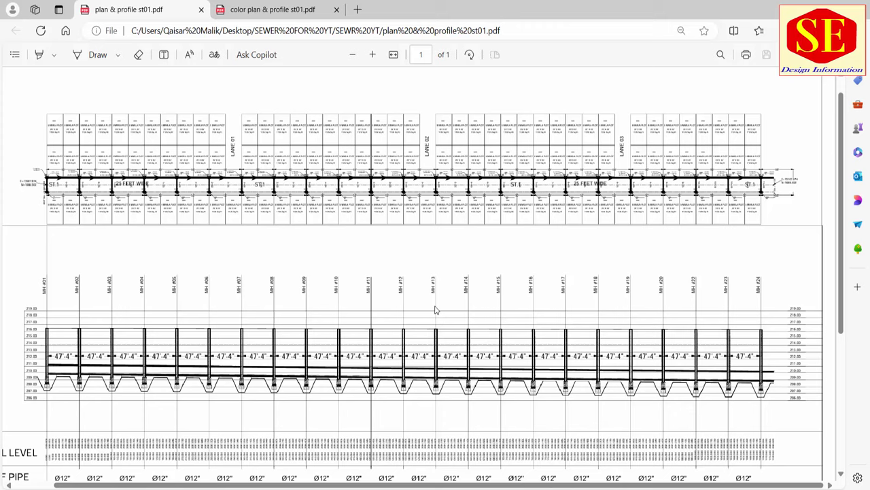
pyautogui.scroll(-3, 428, 213)
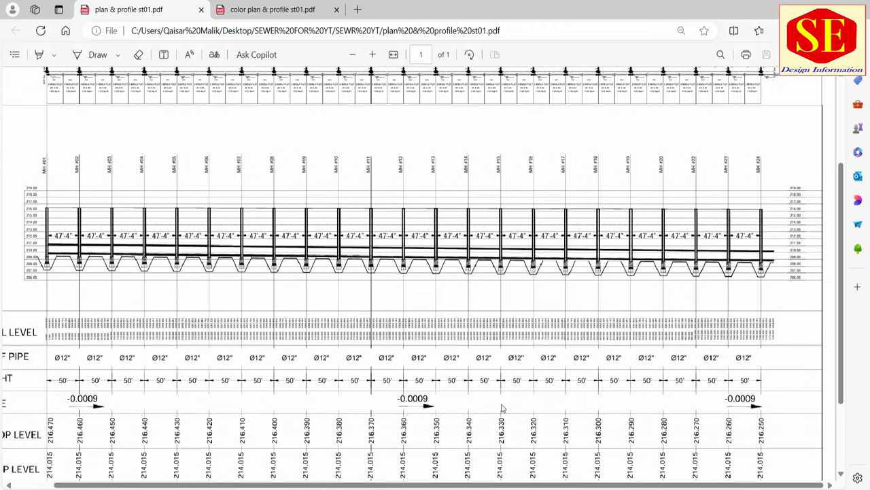
# Step: Review the color plan & profile st01 PDF tab, then return to AutoCAD
pyautogui.click(282, 8)
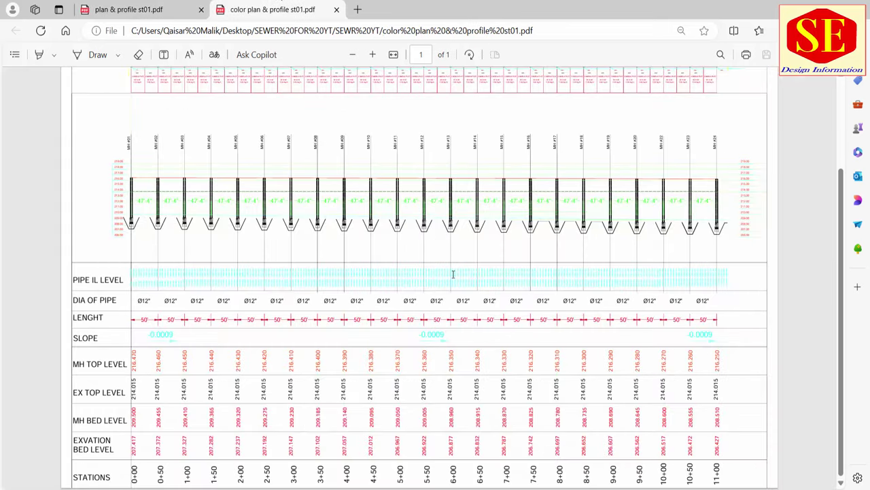
pyautogui.scroll(3, 453, 274)
pyautogui.keyDown('ctrl'); pyautogui.scroll(-1, 389, 223); pyautogui.keyUp('ctrl')
pyautogui.scroll(-2, 443, 270)
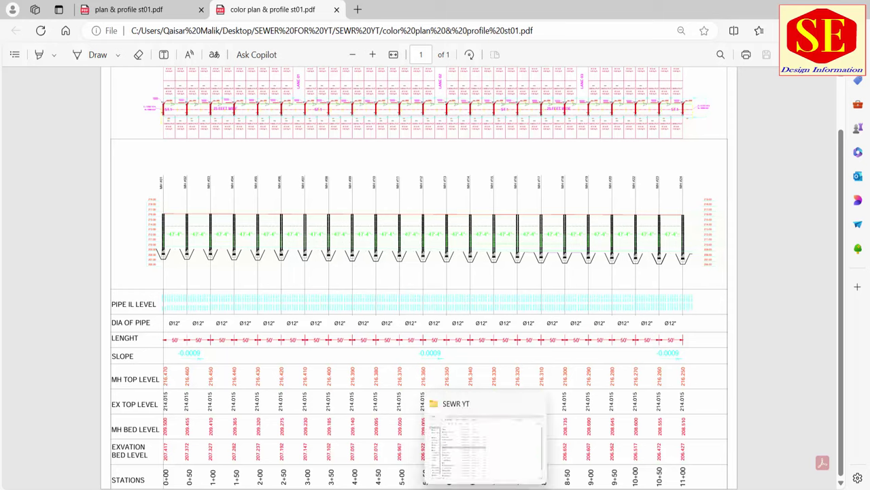
pyautogui.click(585, 449)
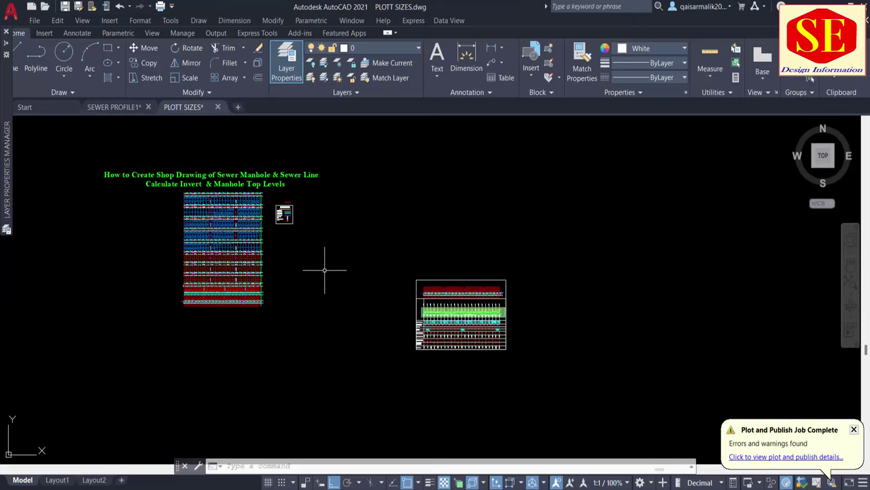
# Step: Zoom into model space and switch to the Layout1 paper sheet
pyautogui.scroll(2, 210, 319)
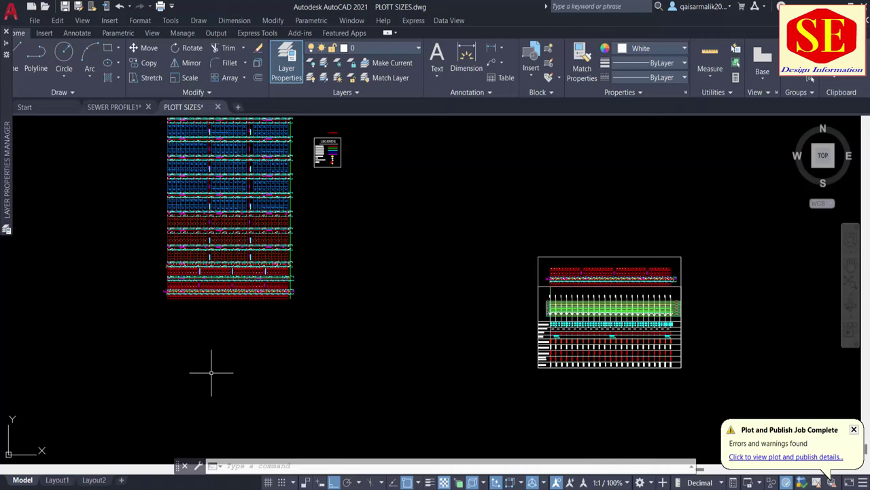
pyautogui.click(57, 480)
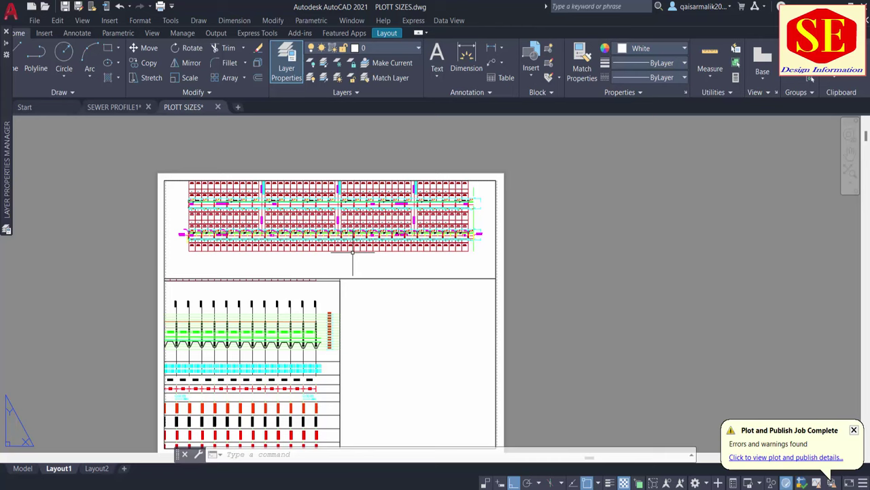
# Step: Return to model space and zoom and pan across the plan and profile drawings
pyautogui.click(23, 468)
pyautogui.scroll(2, 270, 259)
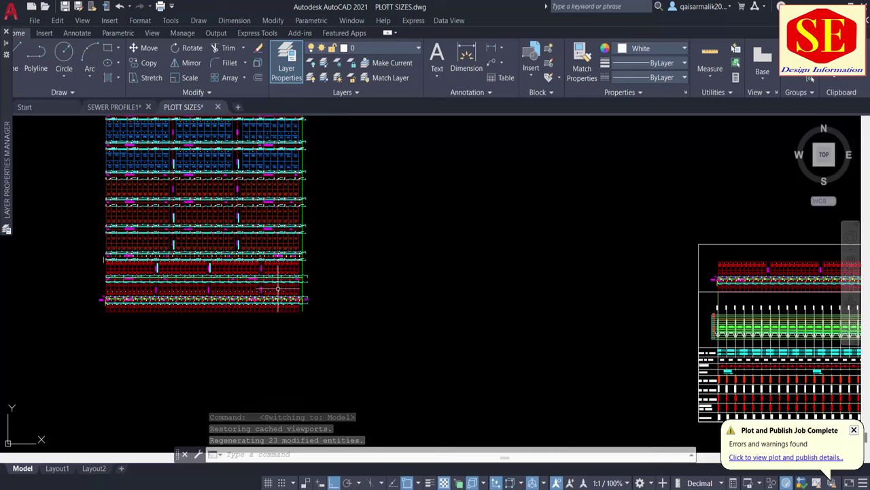
pyautogui.scroll(2, 265, 313)
pyautogui.moveTo(251, 284); pyautogui.dragTo(380, 294, button='middle')
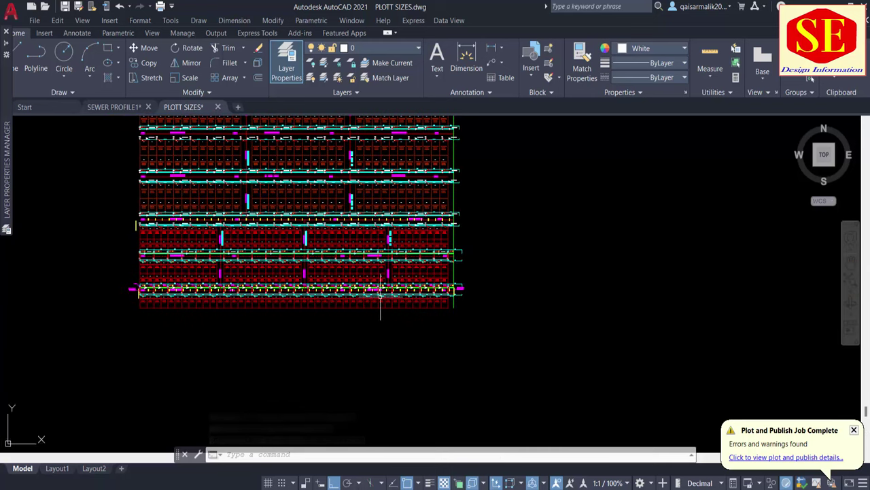
pyautogui.scroll(-2, 173, 296)
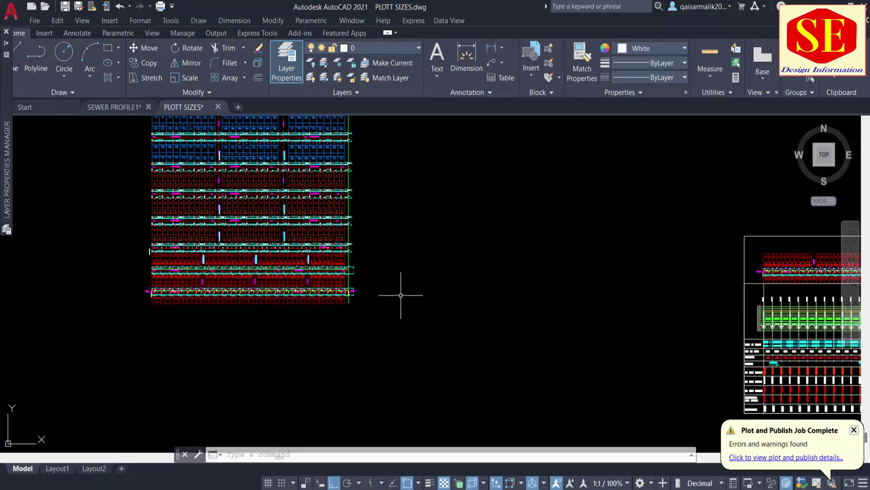
pyautogui.scroll(3, 170, 296)
pyautogui.scroll(2, 164, 294)
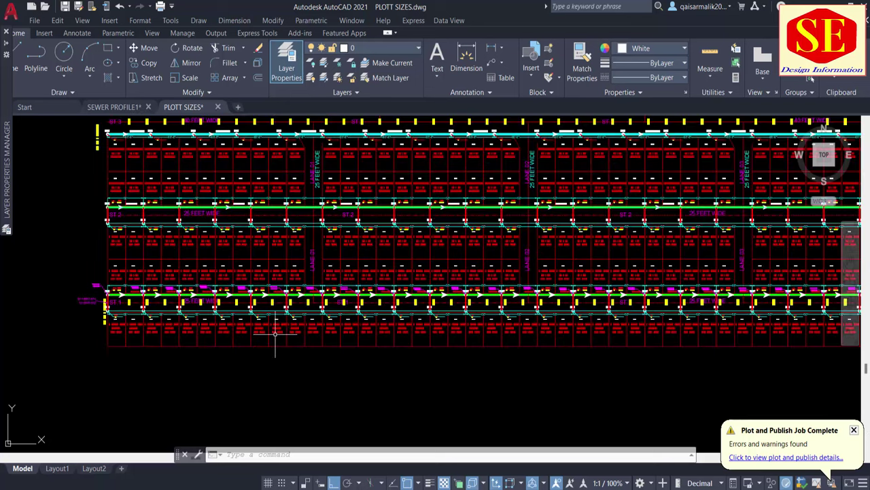
pyautogui.scroll(4, 352, 293)
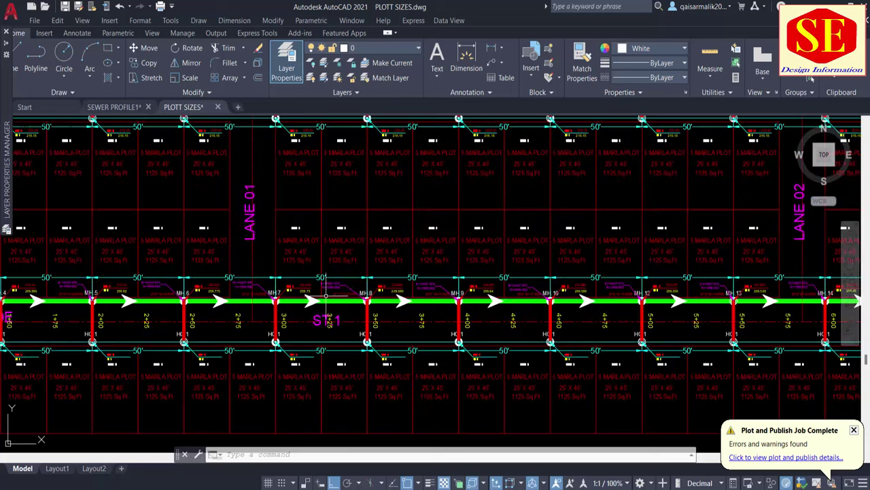
pyautogui.scroll(4, 331, 299)
pyautogui.scroll(-2, 353, 272)
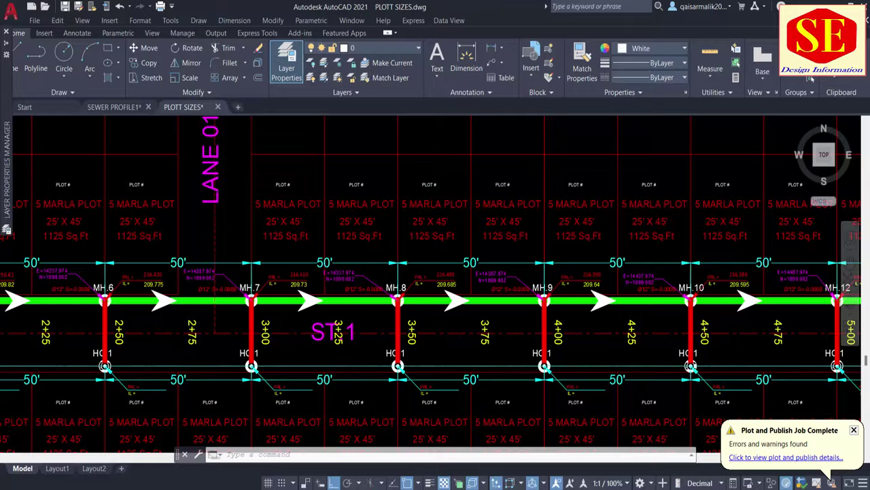
pyautogui.scroll(-8, 351, 261)
# Step: Pan to the plot layout drawing, then check the Layout1 and Layout2 sheets
pyautogui.scroll(2, 571, 272)
pyautogui.scroll(5, 579, 211)
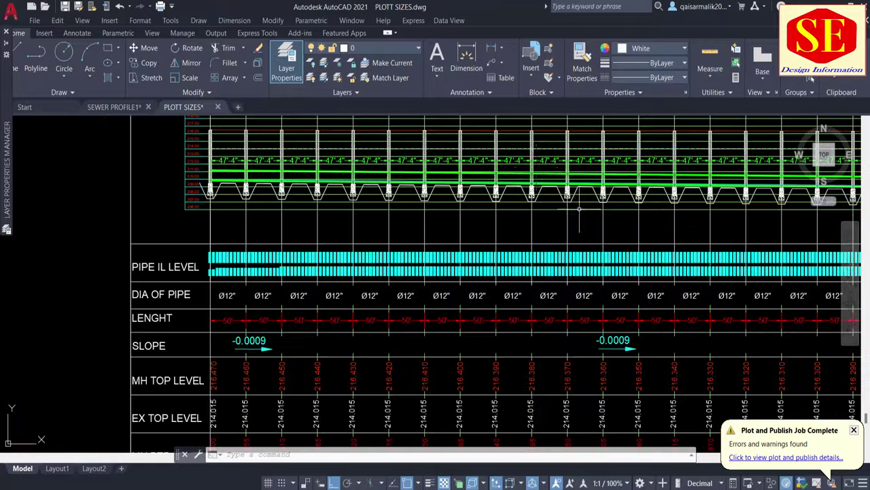
pyautogui.scroll(2, 558, 197)
pyautogui.scroll(-2, 558, 195)
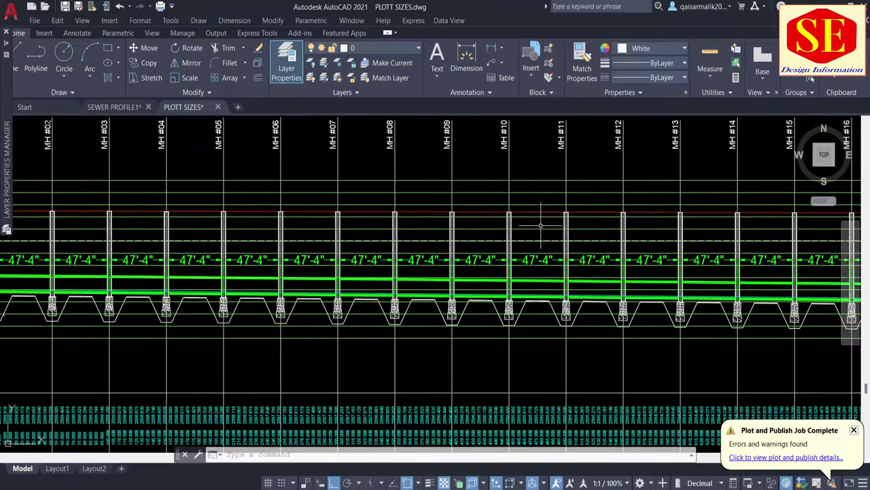
pyautogui.scroll(-4, 541, 224)
pyautogui.moveTo(544, 170); pyautogui.dragTo(542, 222, button='middle')
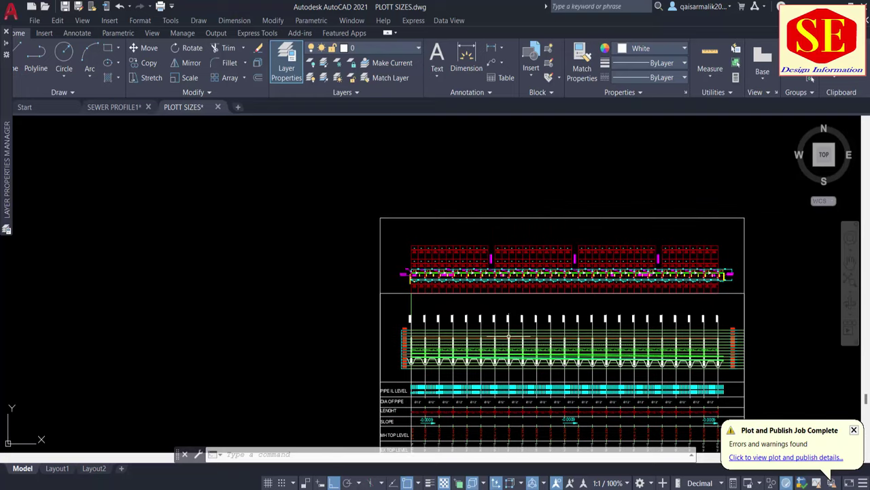
pyautogui.scroll(3, 509, 335)
pyautogui.scroll(-4, 508, 305)
pyautogui.moveTo(286, 305); pyautogui.dragTo(317, 306, button='middle')
pyautogui.moveTo(4, 272); pyautogui.dragTo(300, 266, button='middle')
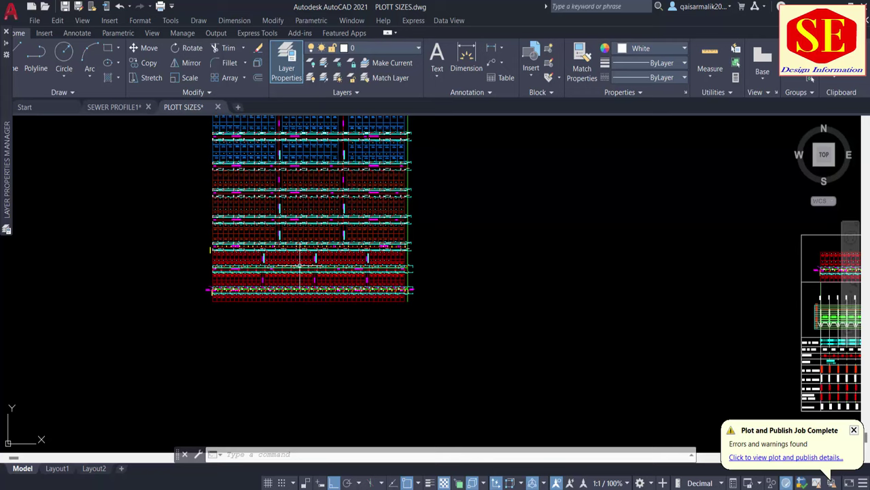
pyautogui.scroll(2, 299, 265)
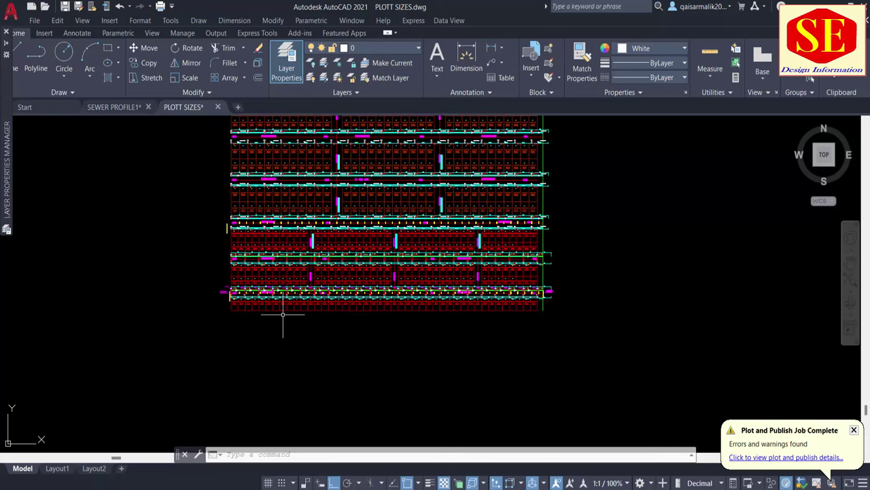
pyautogui.click(57, 468)
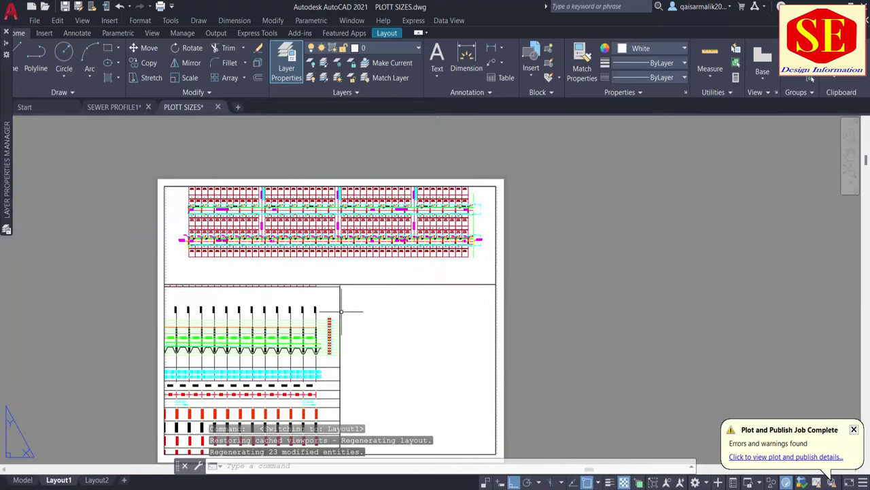
pyautogui.click(101, 480)
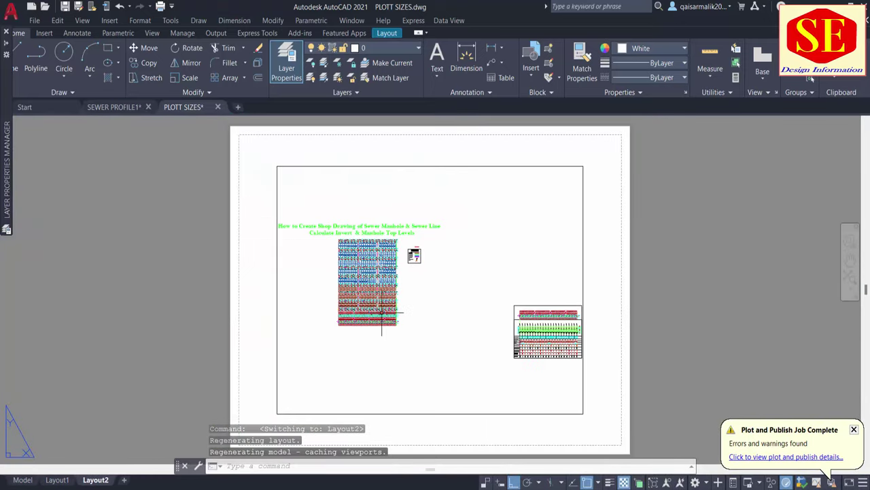
# Step: Zoom in on the MH.22–MH.23 manhole level labels in PLOTT SIZES
pyautogui.scroll(-2, 280, 324)
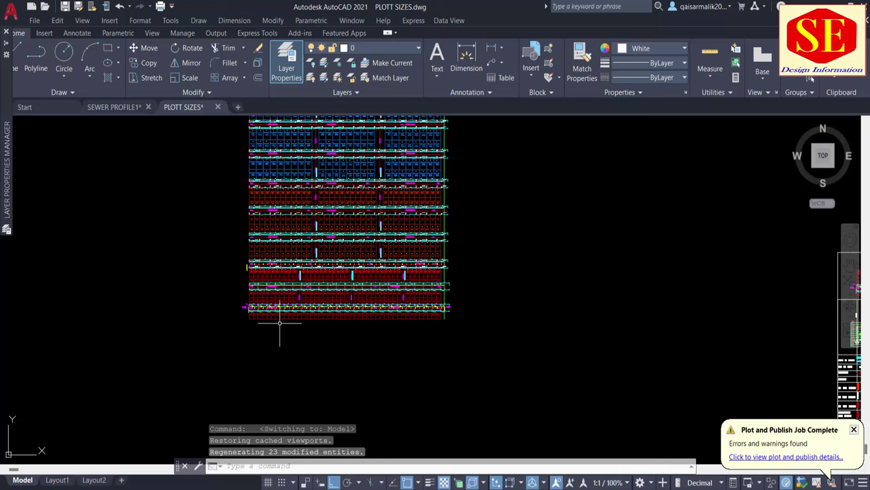
pyautogui.scroll(-2, 280, 323)
pyautogui.scroll(2, 597, 321)
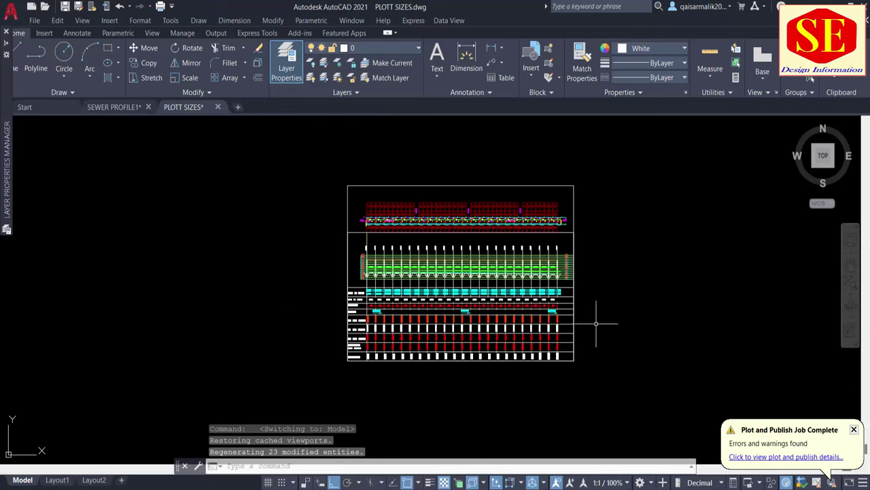
pyautogui.scroll(2, 573, 267)
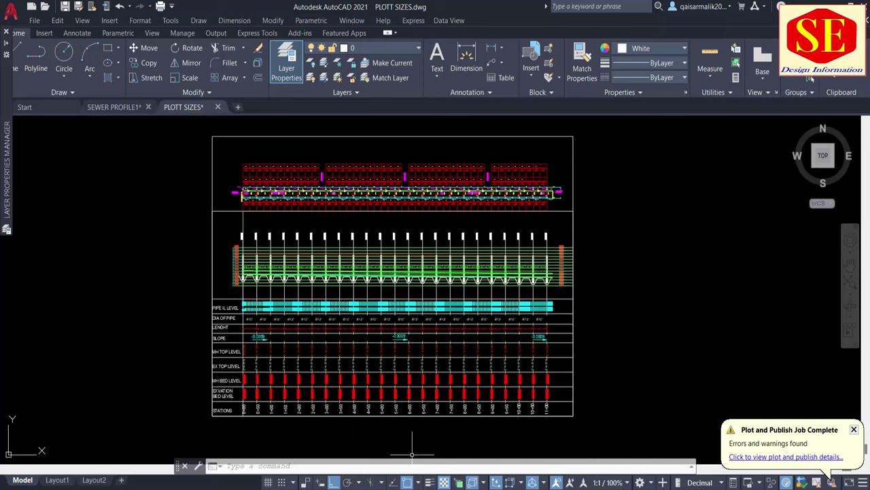
pyautogui.scroll(-4, 697, 259)
pyautogui.scroll(5, 375, 250)
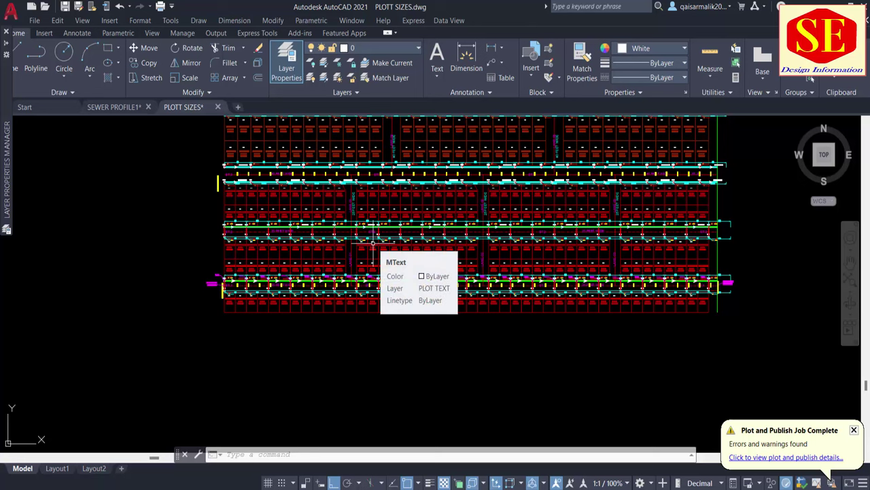
pyautogui.scroll(2, 373, 242)
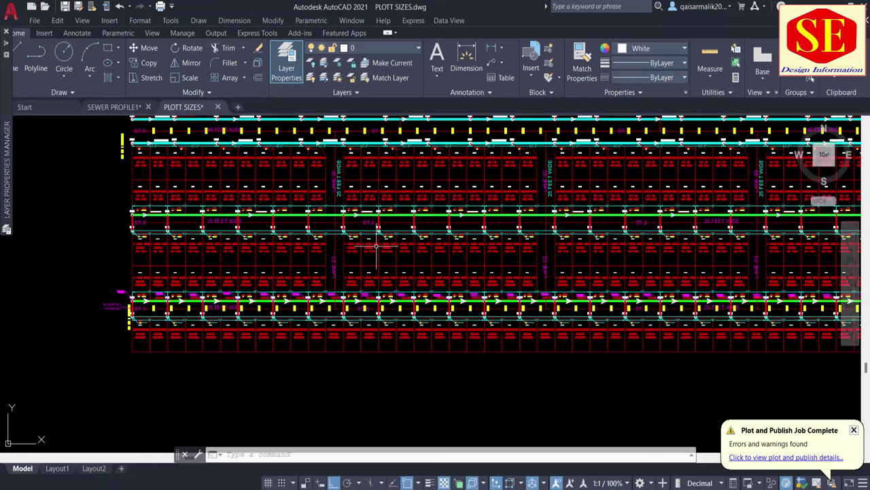
pyautogui.scroll(1, 143, 285)
pyautogui.scroll(1, 175, 288)
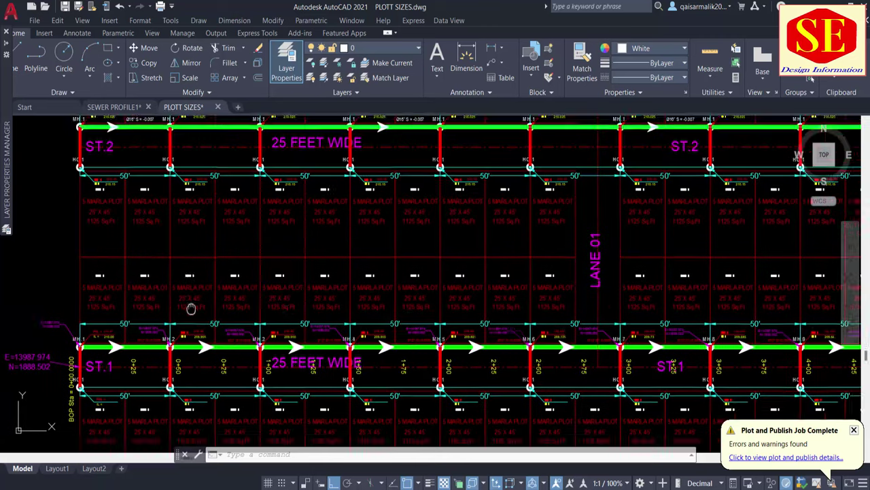
pyautogui.scroll(1, 163, 261)
pyautogui.scroll(2, 161, 271)
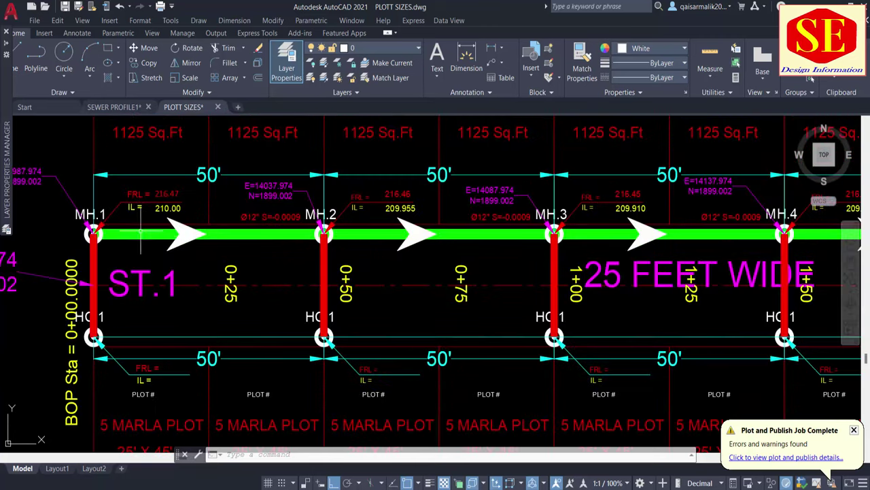
pyautogui.scroll(-2, 252, 216)
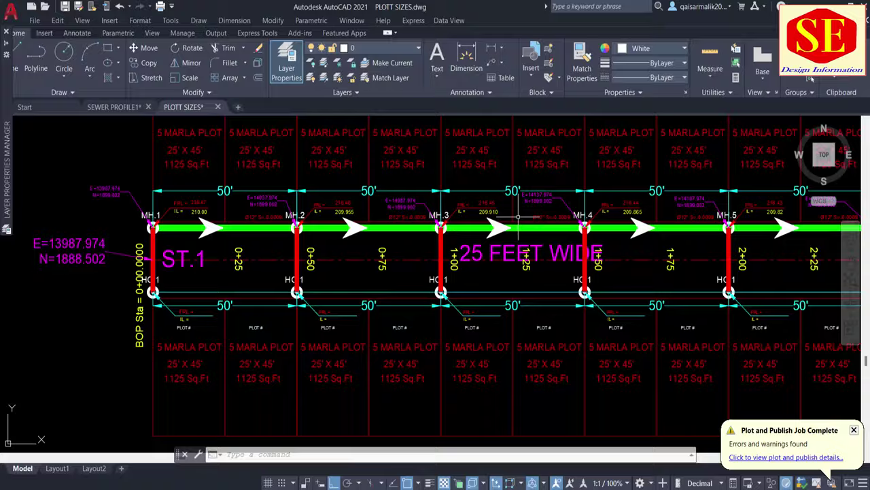
# Step: Pan across manholes MH.3 to MH.8 and out to the full plot layout
pyautogui.moveTo(520, 217); pyautogui.dragTo(152, 251, button='middle')
pyautogui.scroll(-1, 152, 251)
pyautogui.moveTo(517, 259); pyautogui.dragTo(401, 259, button='middle')
pyautogui.scroll(-3, 648, 278)
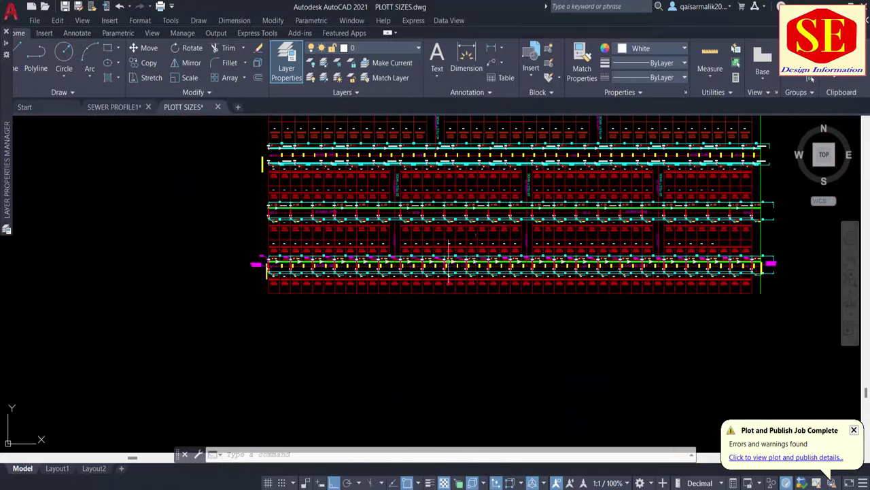
pyautogui.scroll(4, 648, 279)
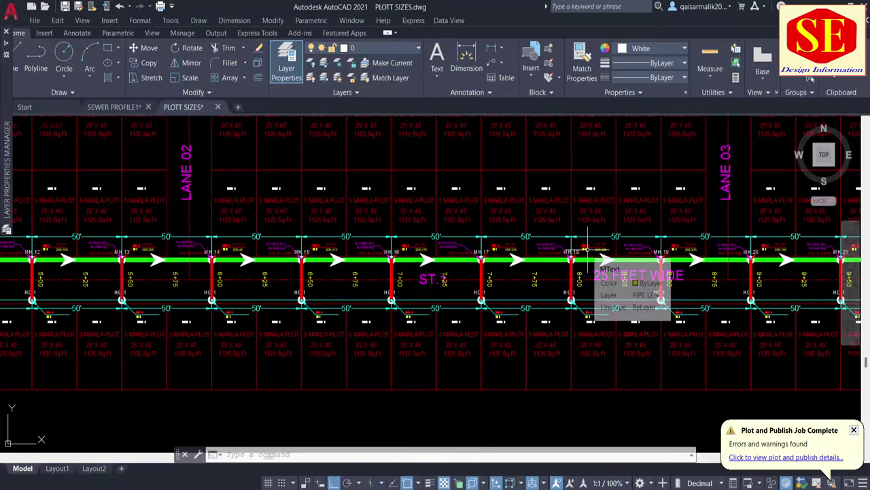
pyautogui.scroll(-2, 342, 248)
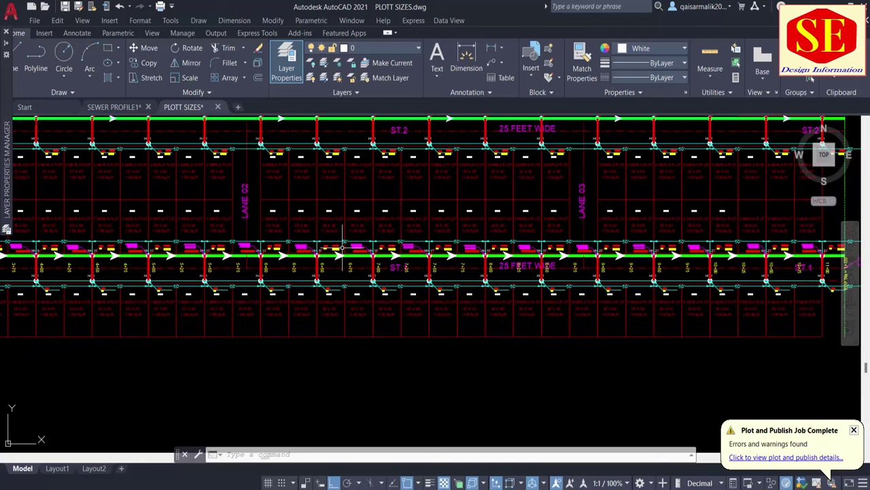
pyautogui.scroll(-1, 360, 258)
pyautogui.scroll(3, 599, 255)
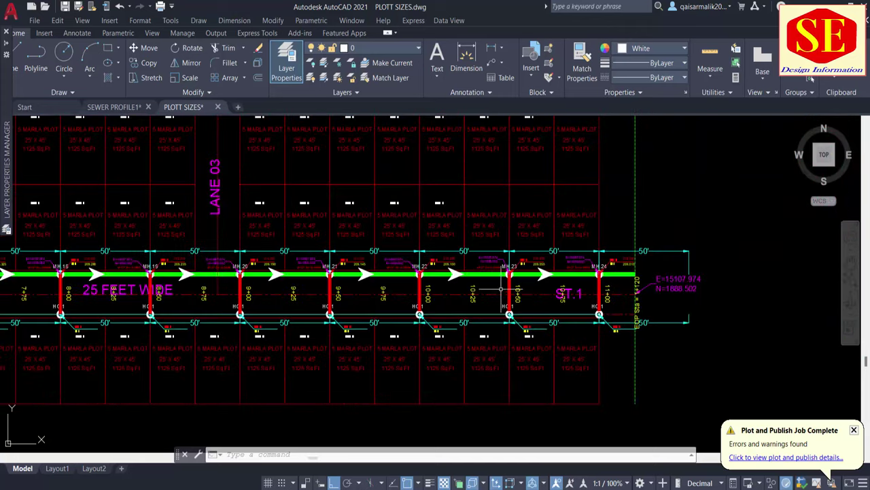
pyautogui.scroll(5, 501, 289)
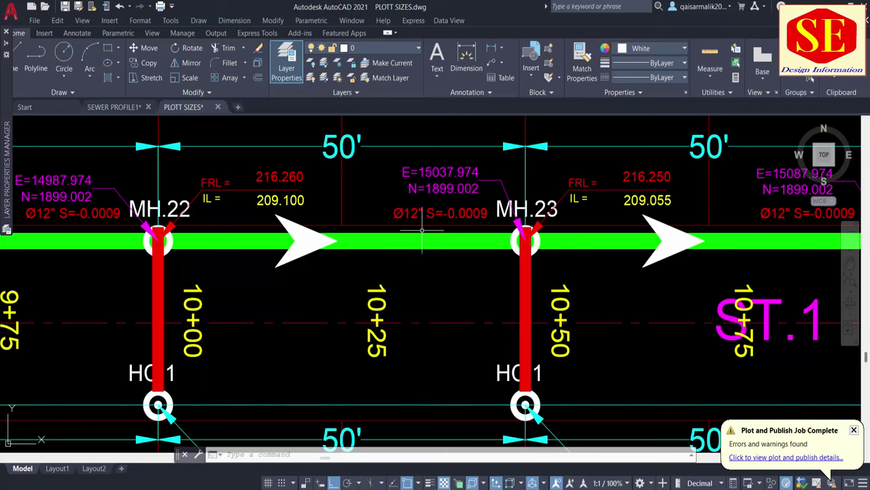
pyautogui.scroll(-5, 361, 224)
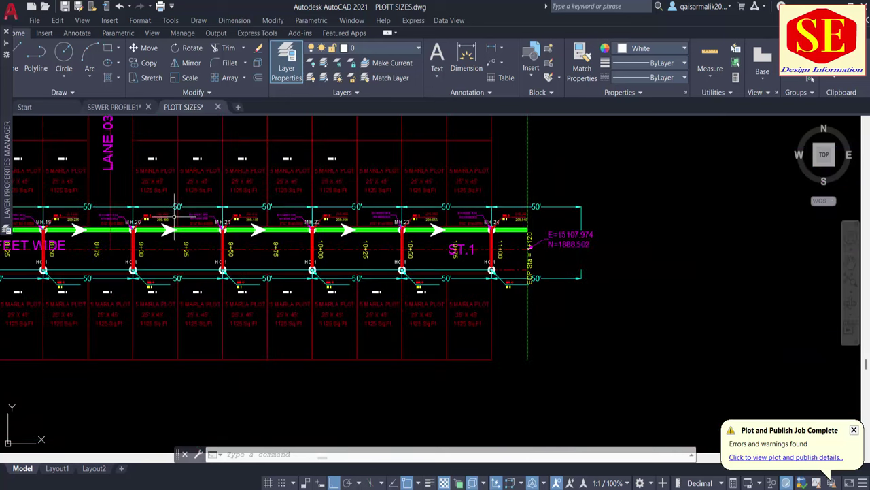
pyautogui.scroll(-3, 204, 216)
pyautogui.scroll(-2, 215, 173)
pyautogui.moveTo(216, 174)
pyautogui.mouseDown(button='middle')
pyautogui.moveTo(245, 190)
pyautogui.moveTo(241, 216)
pyautogui.mouseUp(button='middle')
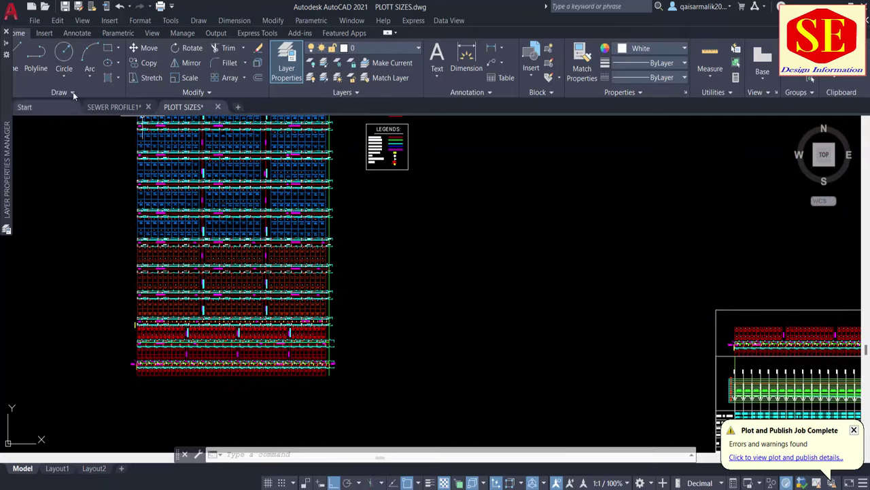
# Step: Switch to the SEWER PROFILE1 drawing and zoom to see its profile sheets
pyautogui.click(129, 107)
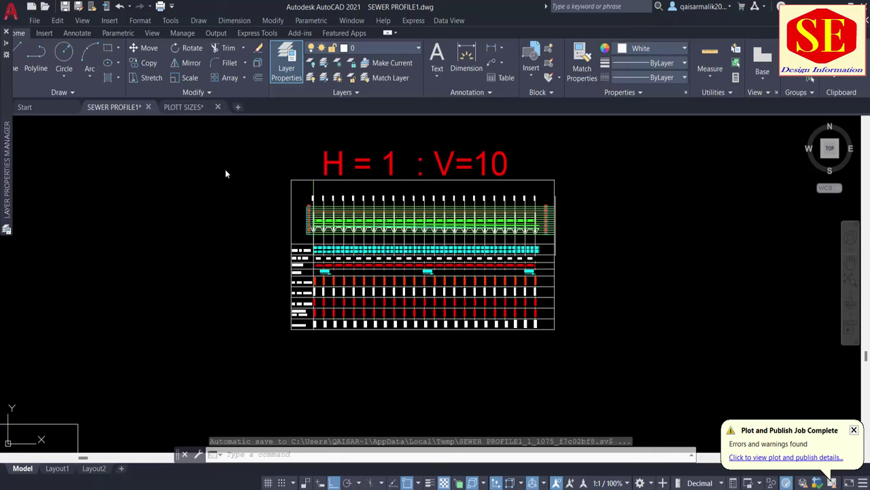
pyautogui.scroll(-3, 408, 218)
pyautogui.scroll(2, 507, 201)
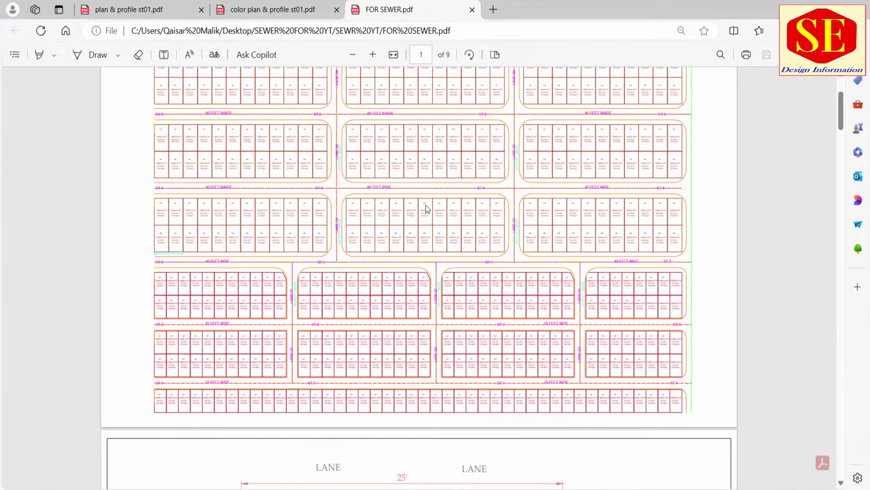
# Step: Scroll through pages 1–9 of FOR SEWER.pdf in Edge, up to the ST-04 profile
pyautogui.scroll(-3, 426, 206)
pyautogui.scroll(-4, 427, 209)
pyautogui.scroll(-5, 427, 209)
pyautogui.scroll(-5, 427, 208)
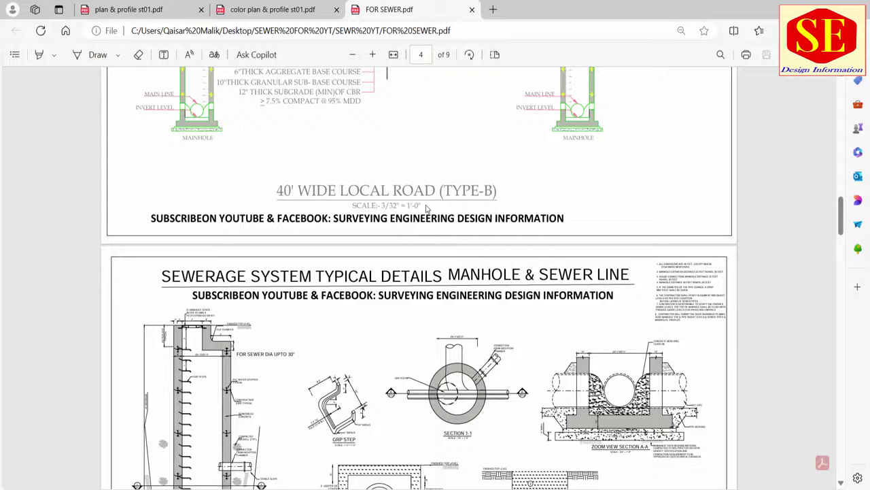
pyautogui.scroll(-5, 427, 208)
pyautogui.scroll(-5, 427, 209)
pyautogui.scroll(-5, 427, 208)
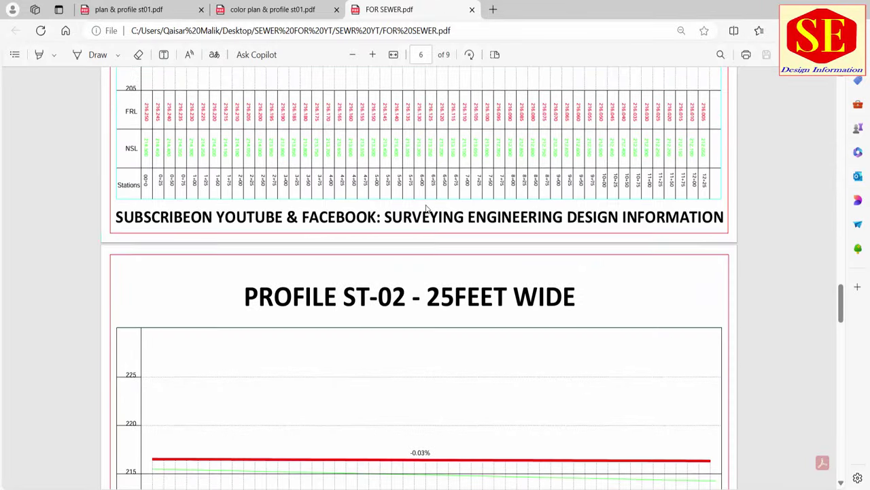
pyautogui.scroll(-5, 427, 209)
pyautogui.scroll(-2, 427, 208)
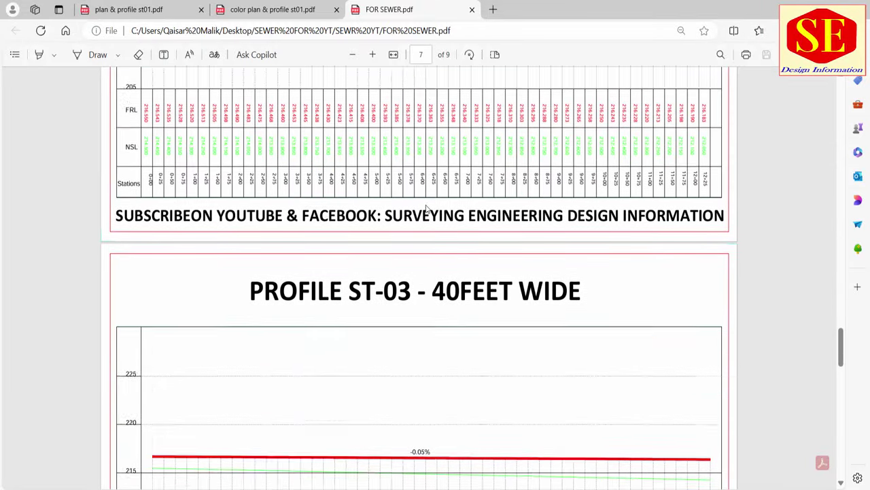
pyautogui.scroll(-2, 427, 209)
pyautogui.scroll(-3, 427, 208)
pyautogui.scroll(-4, 427, 209)
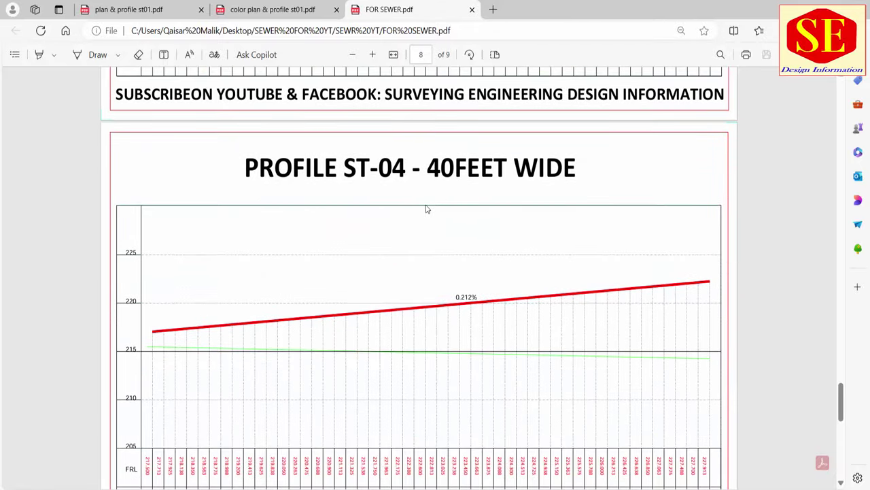
pyautogui.scroll(-5, 427, 208)
pyautogui.scroll(-3, 427, 209)
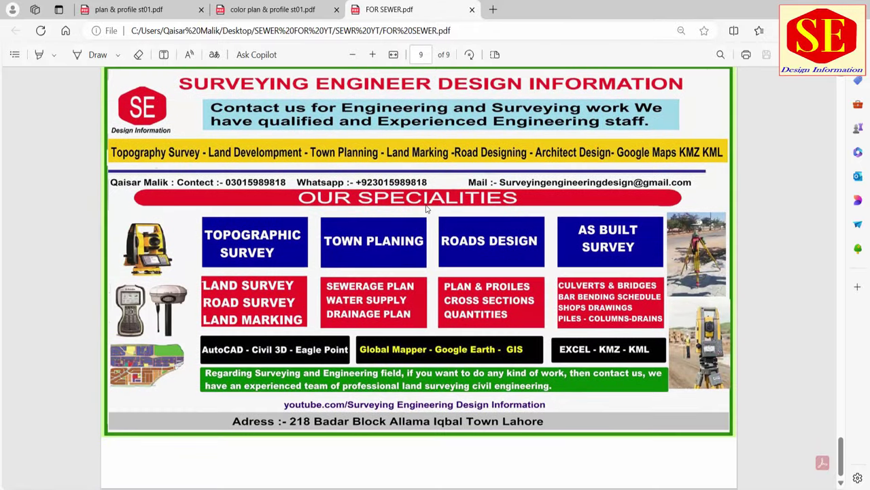
pyautogui.scroll(5, 427, 209)
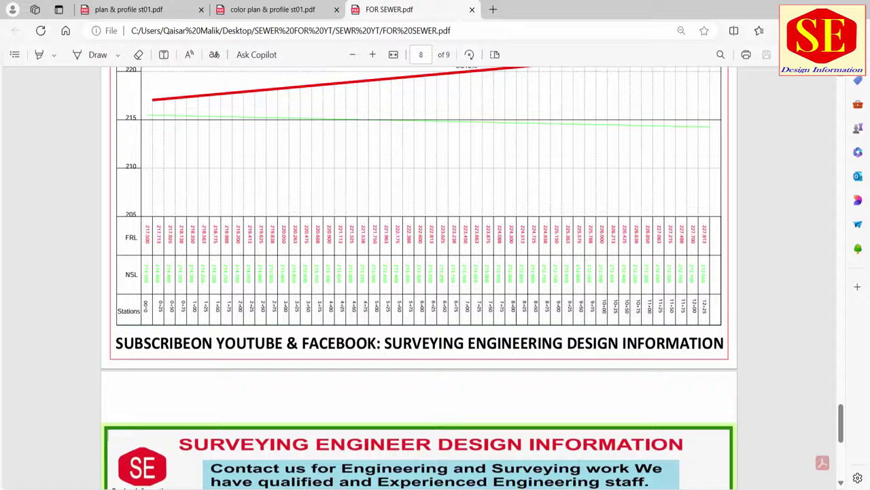
# Step: Show the PLOTT SIZES drawing in AutoCAD, then bring up the Excel sewer levels workbook
pyautogui.hotkey('alt', 'Tab')
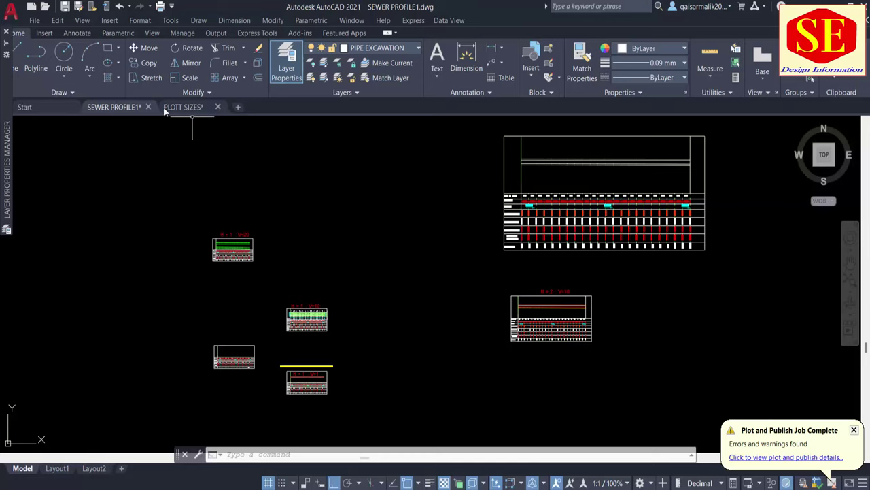
pyautogui.click(166, 108)
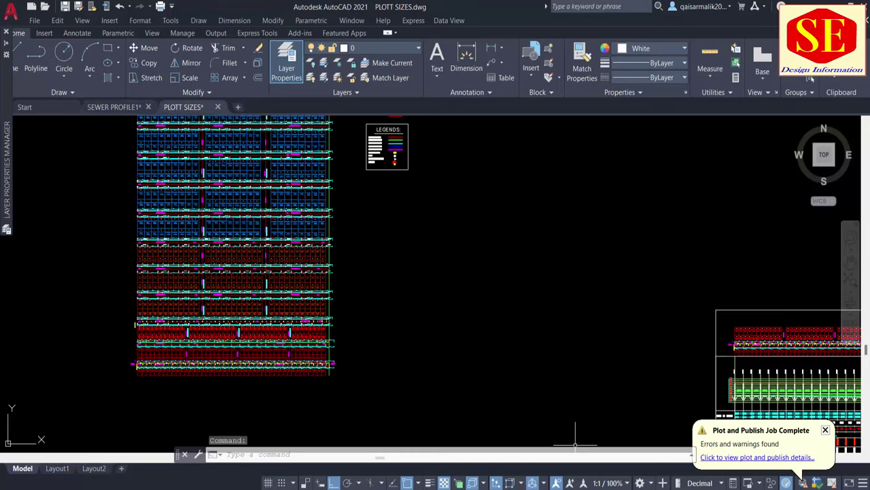
pyautogui.hotkey('alt', 'Tab')
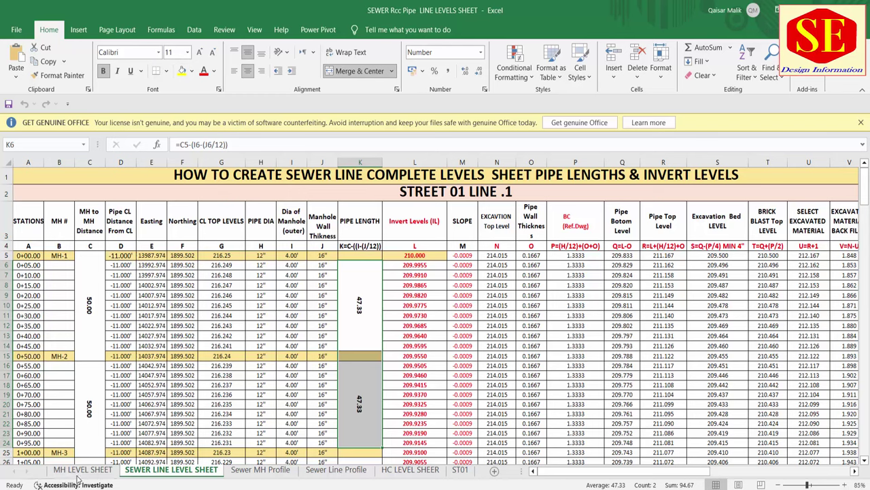
# Step: Glance at MH LEVEL SHEET, then inspect the L11 invert level formula on SEWER LINE LEVEL SHEET
pyautogui.click(82, 469)
pyautogui.click(158, 470)
pyautogui.click(415, 315)
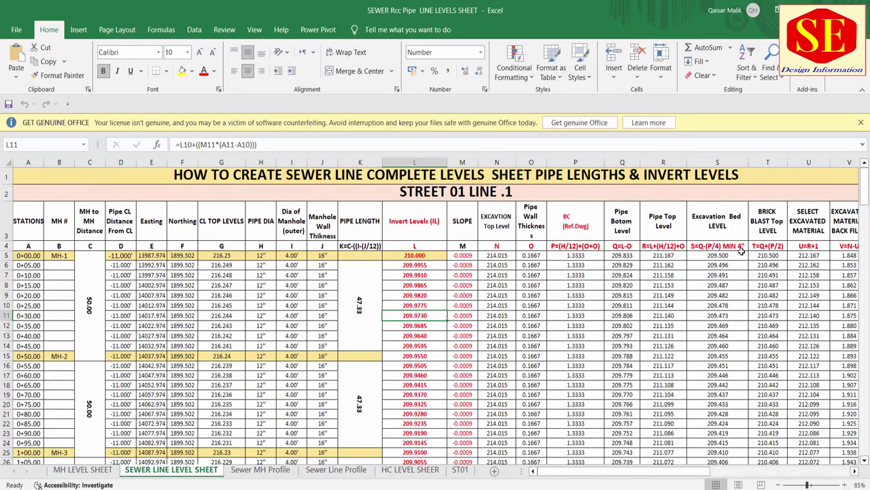
# Step: Select the Plot into CAD Format ranges on Sewer MH Profile (K3:P17) and Sewer Line Profile
pyautogui.click(262, 470)
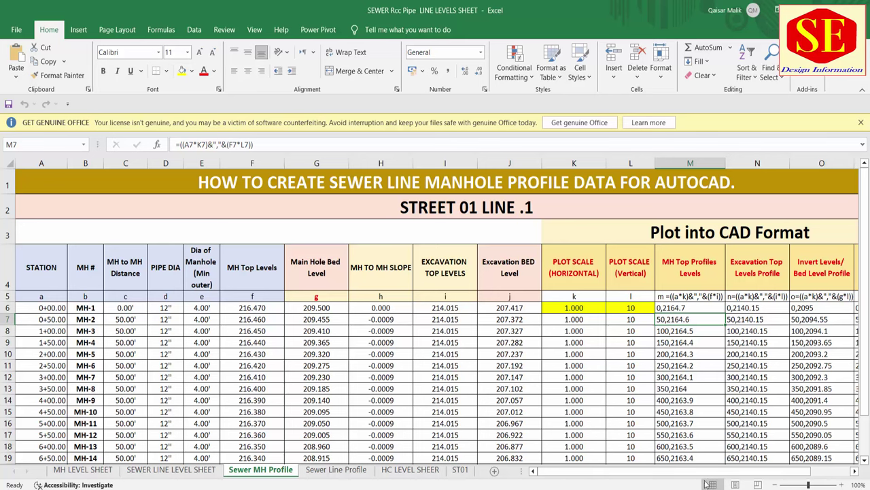
pyautogui.hscroll(2, 716, 458)
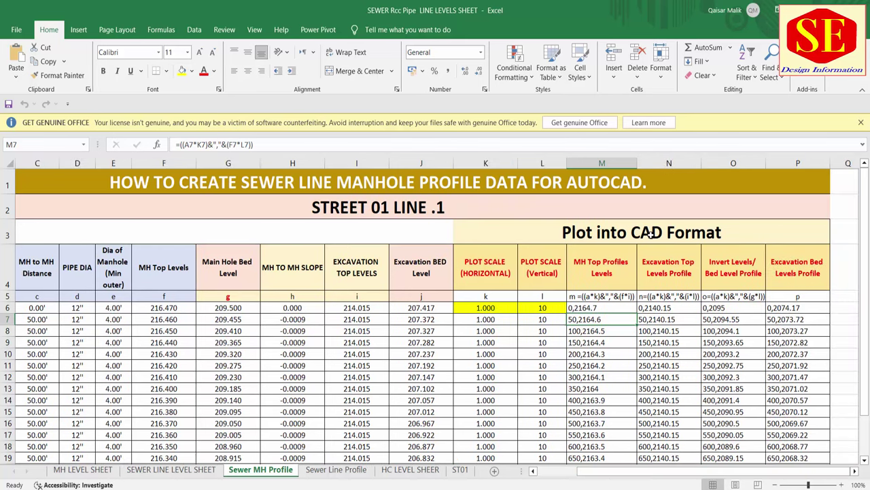
pyautogui.moveTo(649, 234); pyautogui.dragTo(612, 393)
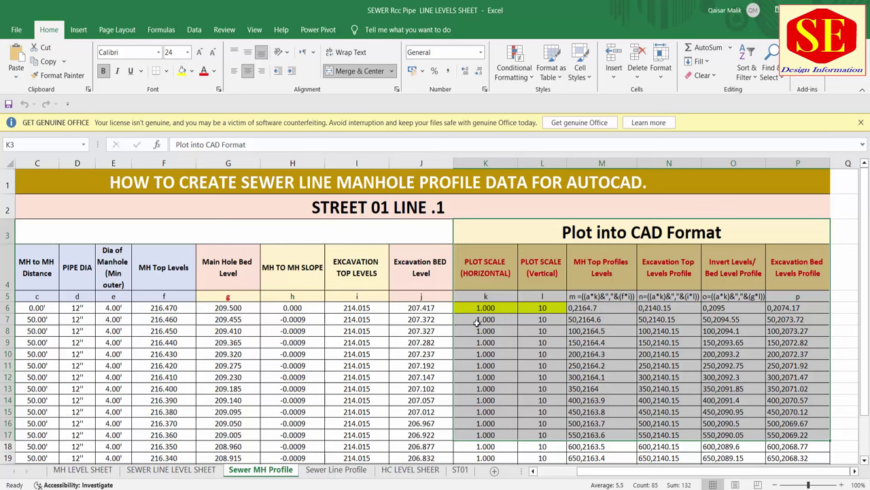
pyautogui.click(324, 475)
pyautogui.click(694, 202)
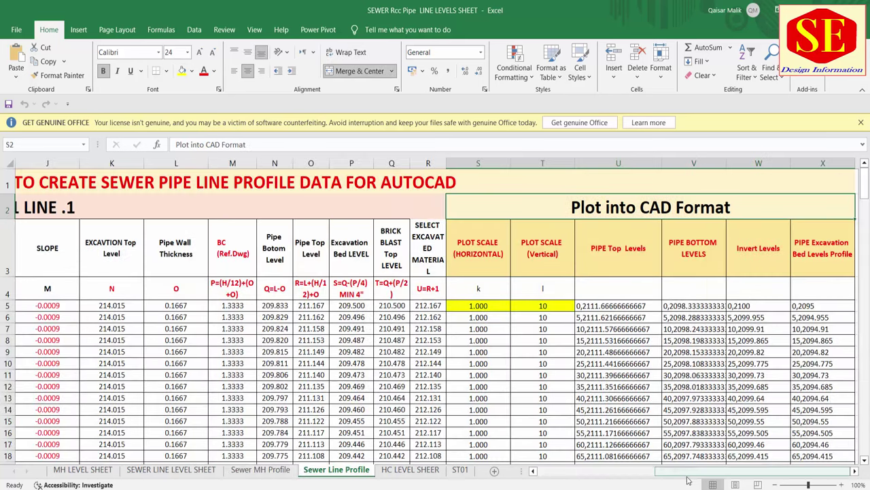
pyautogui.moveTo(632, 208); pyautogui.dragTo(633, 445)
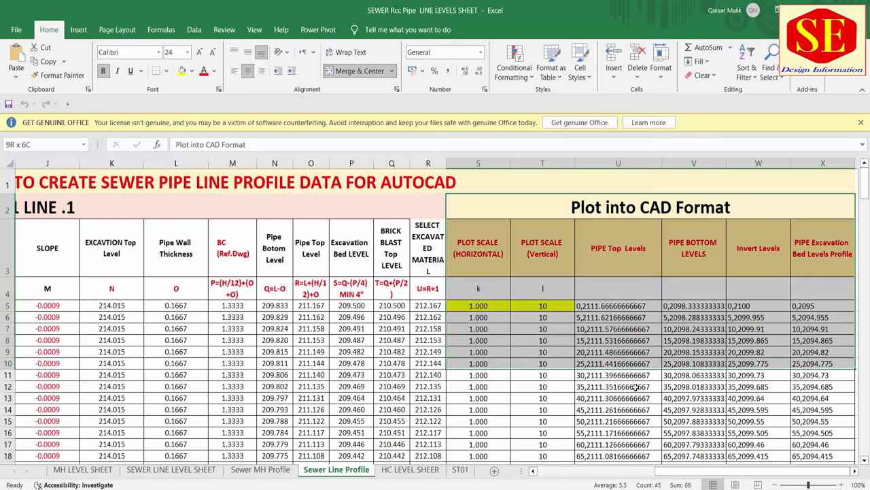
pyautogui.scroll(-2, 569, 330)
pyautogui.click(554, 338)
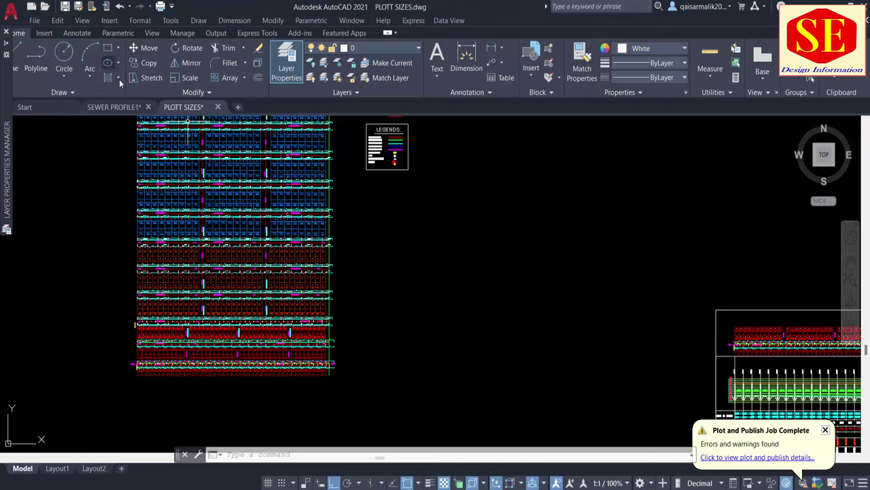
# Step: Check the SEWER PROFILE1 drawing in AutoCAD, then return to the Excel workbook
pyautogui.click(115, 106)
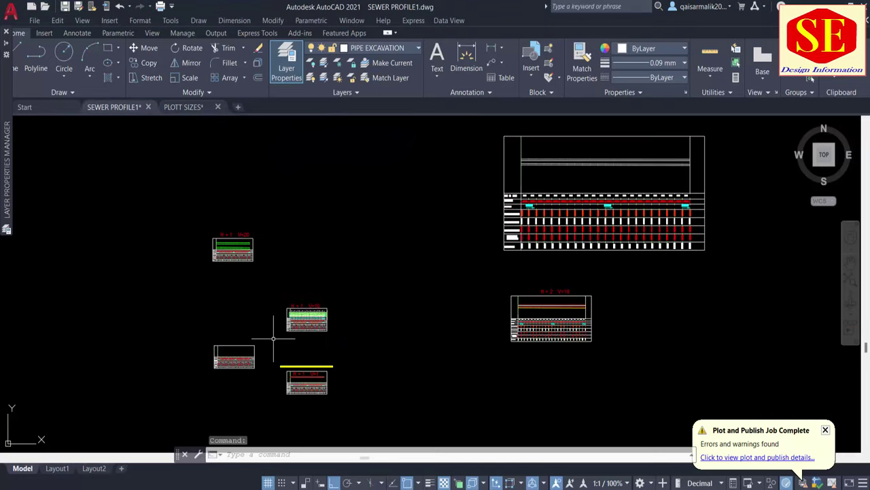
pyautogui.click(485, 435)
pyautogui.scroll(2, 367, 319)
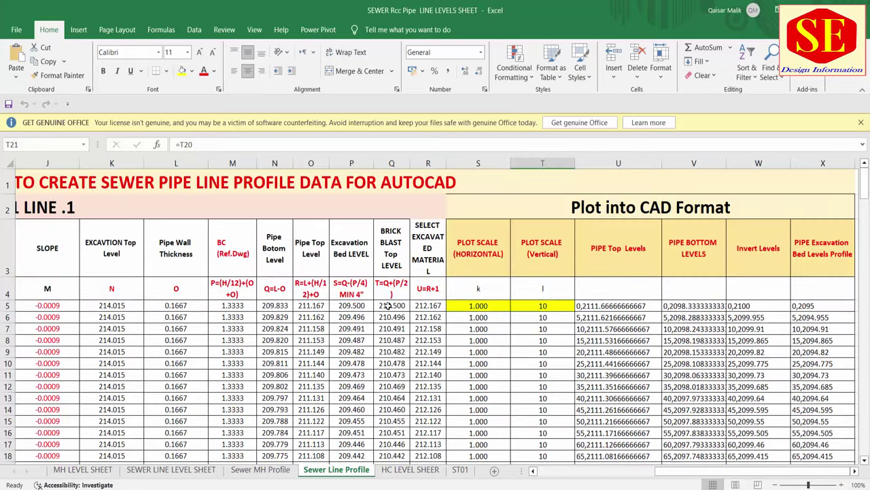
# Step: Zoom out to review the MH LEVEL SHEET manhole table, then return to AutoCAD
pyautogui.keyDown('ctrl'); pyautogui.scroll(-3, 454, 288); pyautogui.keyUp('ctrl')
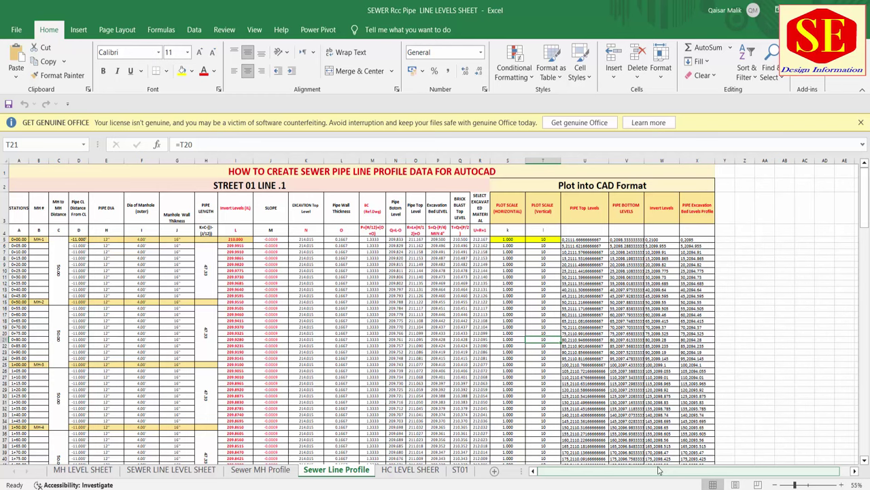
pyautogui.click(83, 469)
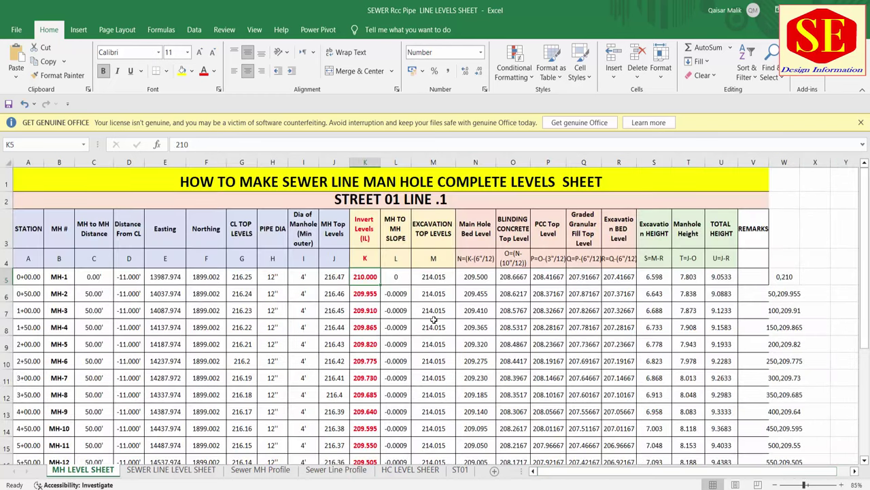
pyautogui.hotkey('alt', 'Tab')
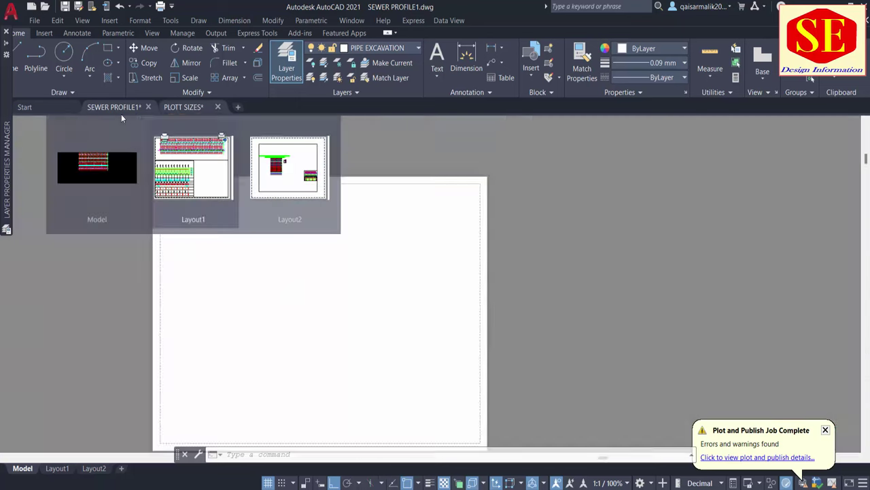
# Step: Go from PLOTT SIZES Layout1 to model space and centre the framed plan-and-profile sheet
pyautogui.click(170, 109)
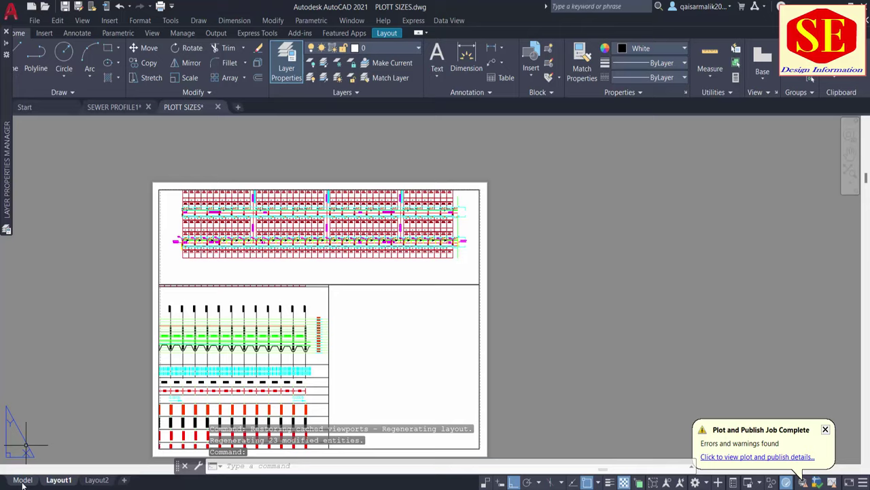
pyautogui.click(22, 479)
pyautogui.scroll(-3, 529, 331)
pyautogui.scroll(2, 382, 241)
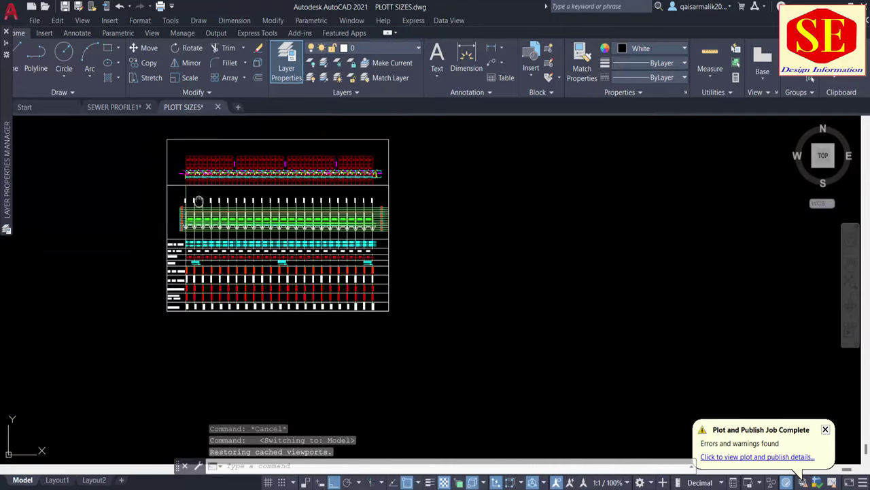
pyautogui.moveTo(197, 201); pyautogui.dragTo(480, 294, button='middle')
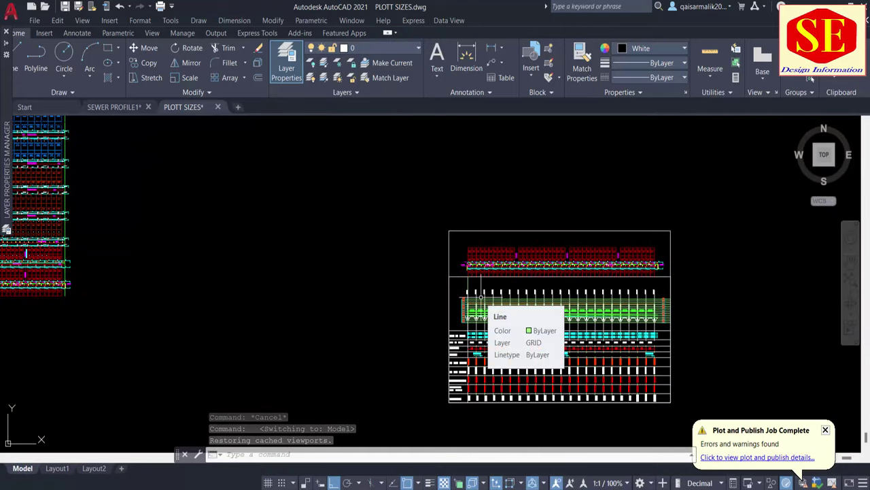